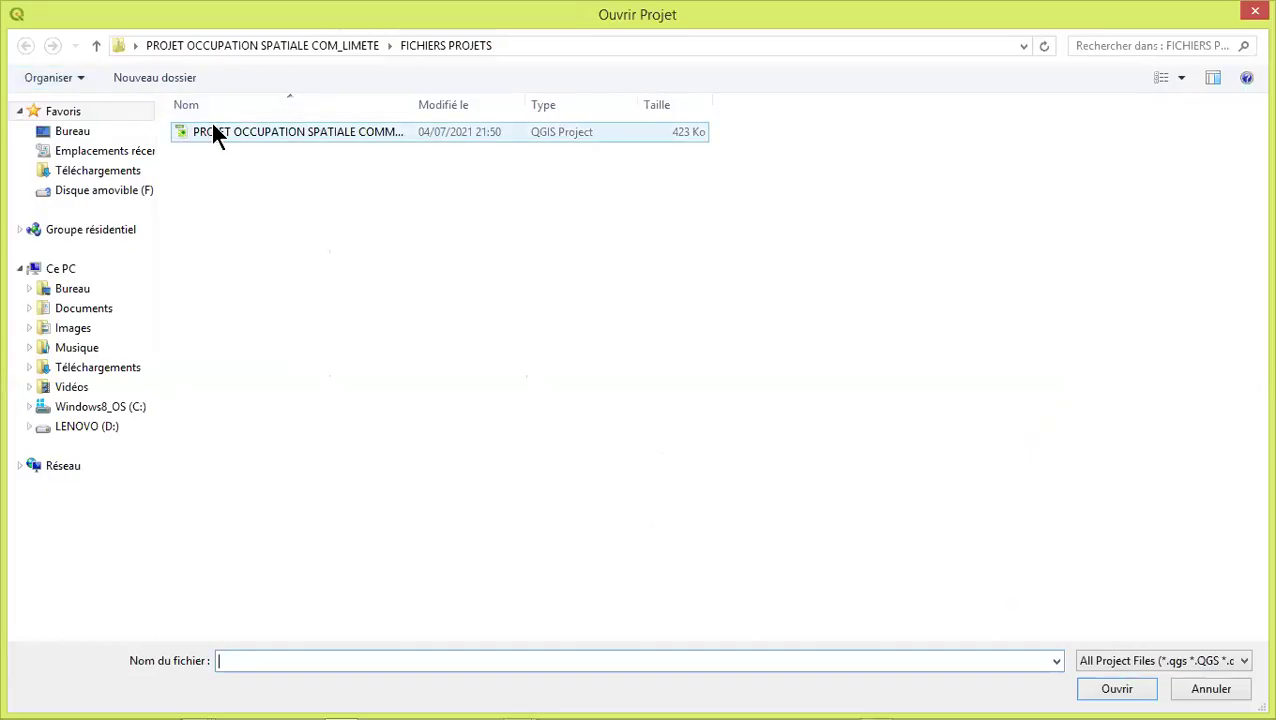
Open the project PROJET CARTE COMMUNE MATETE from the FICHIERS PROJETS folder of PROJET COMMUNE DE MATETE on the desktop
click(105, 50)
click(97, 47)
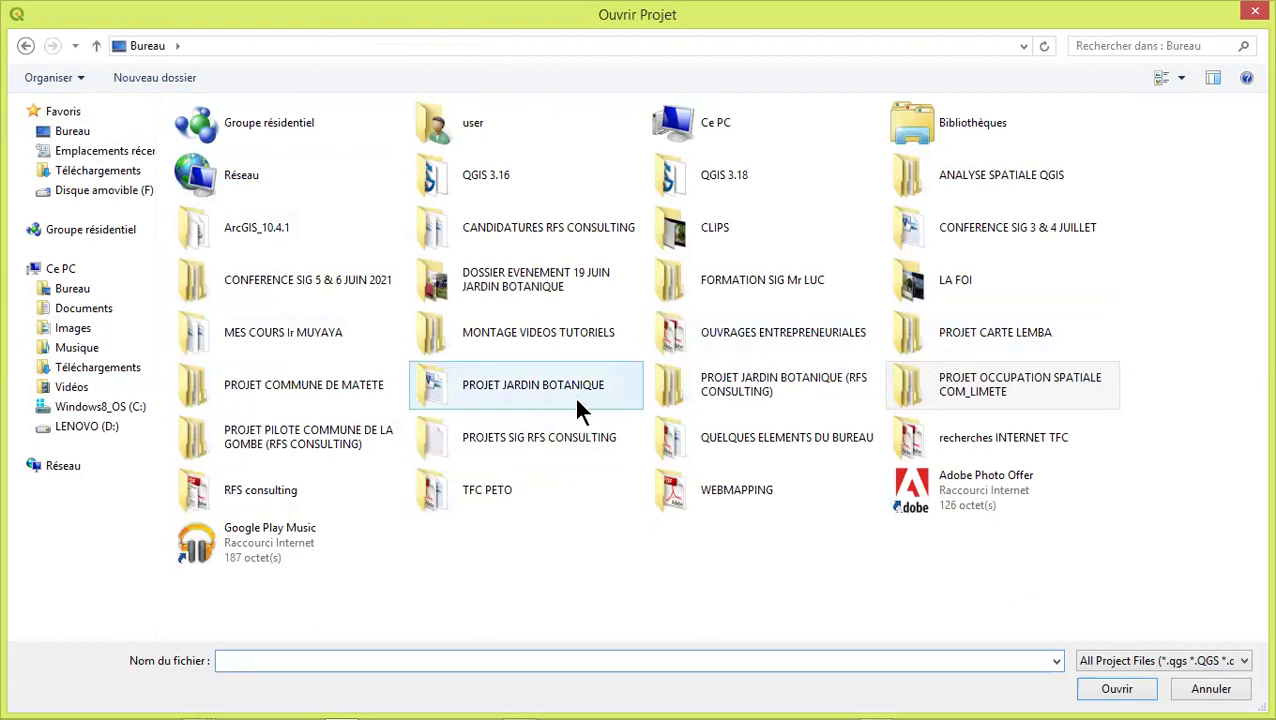
double_click(311, 389)
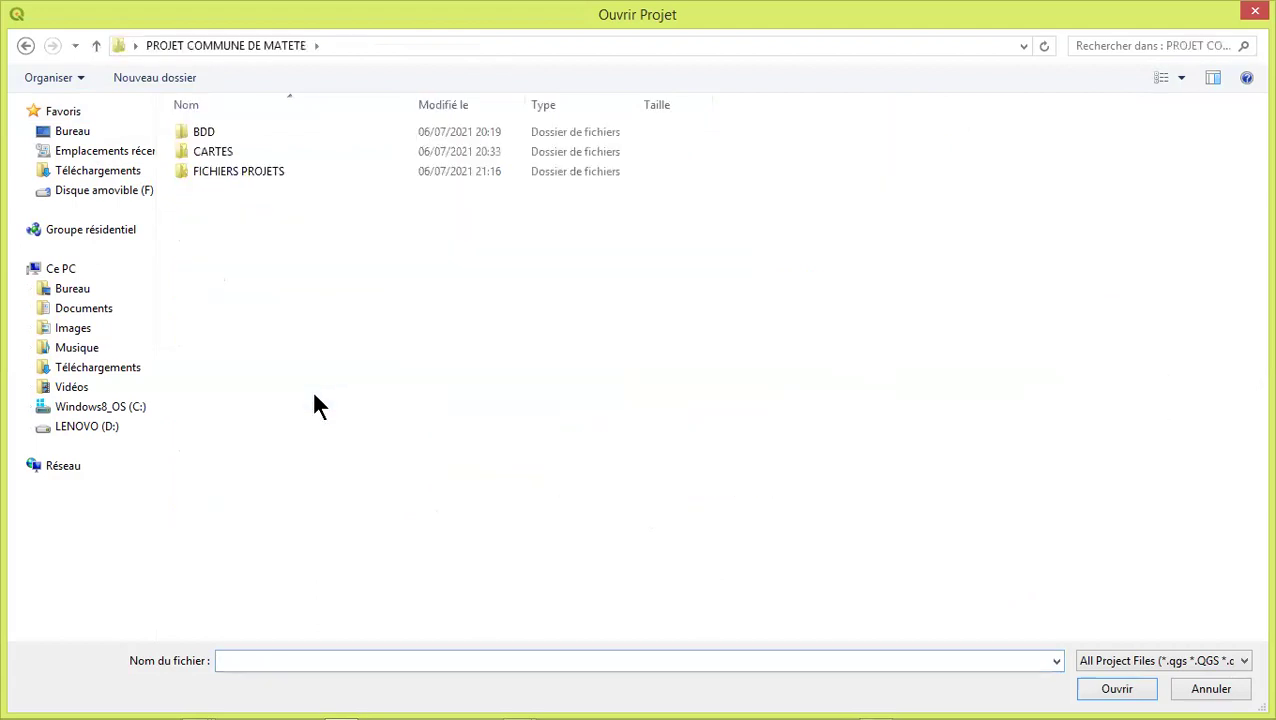
double_click(215, 162)
click(245, 138)
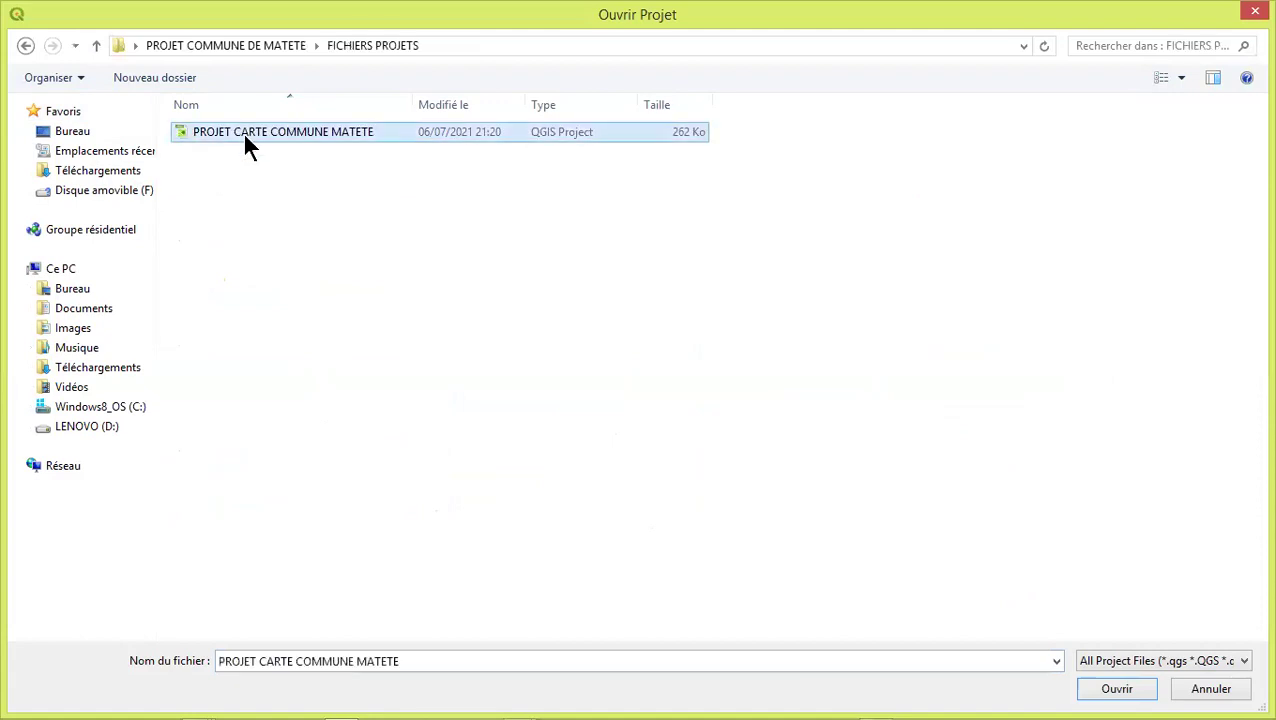
click(1117, 690)
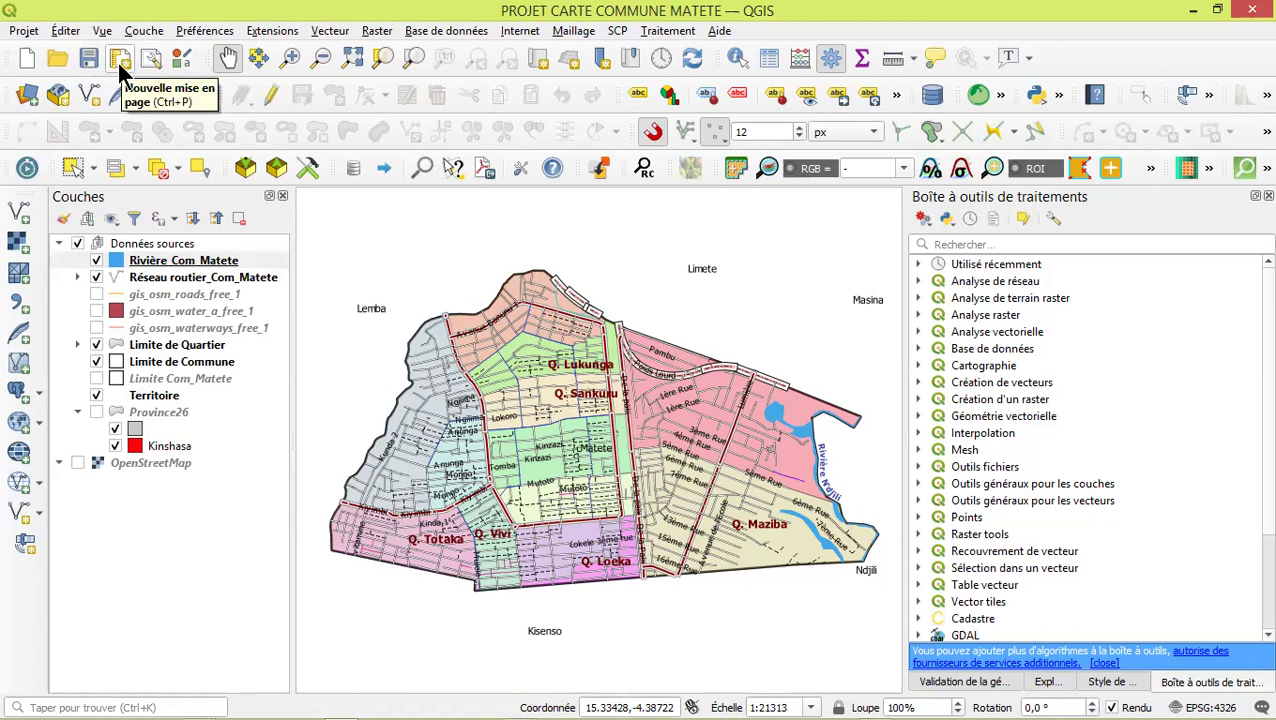
Create a new print layout titled "Carte Commune Matete"
click(24, 31)
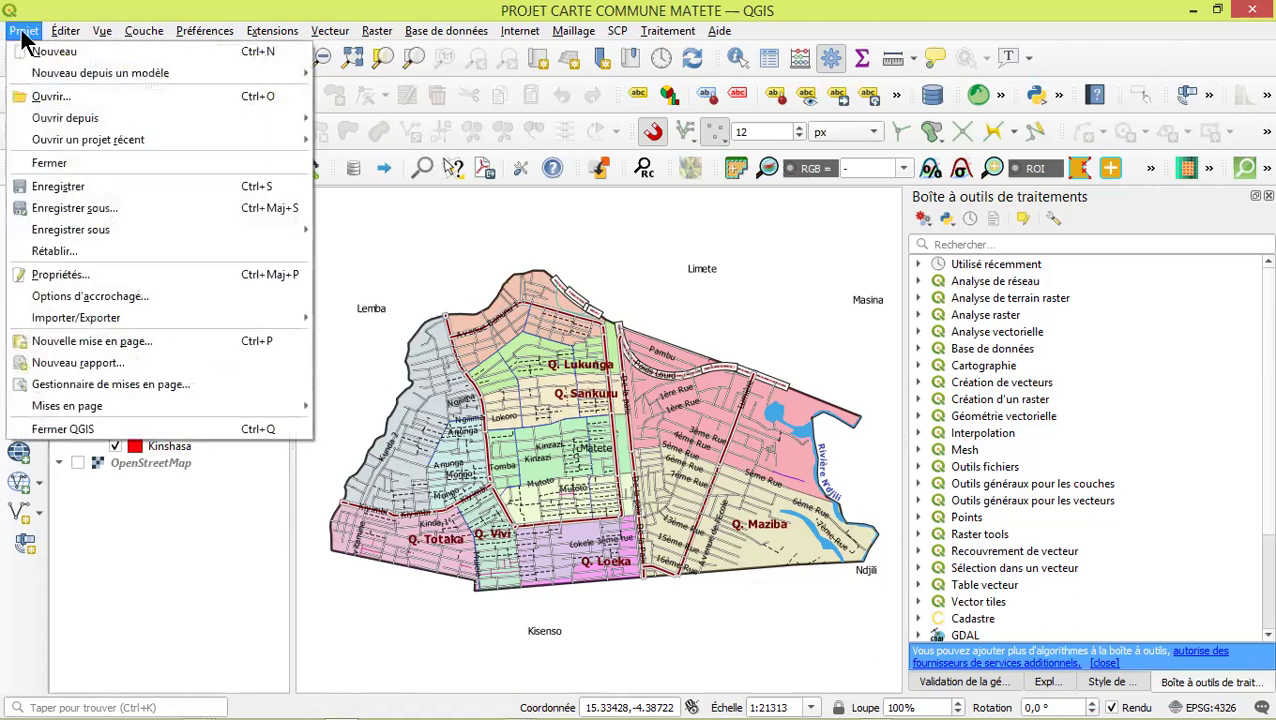
click(108, 345)
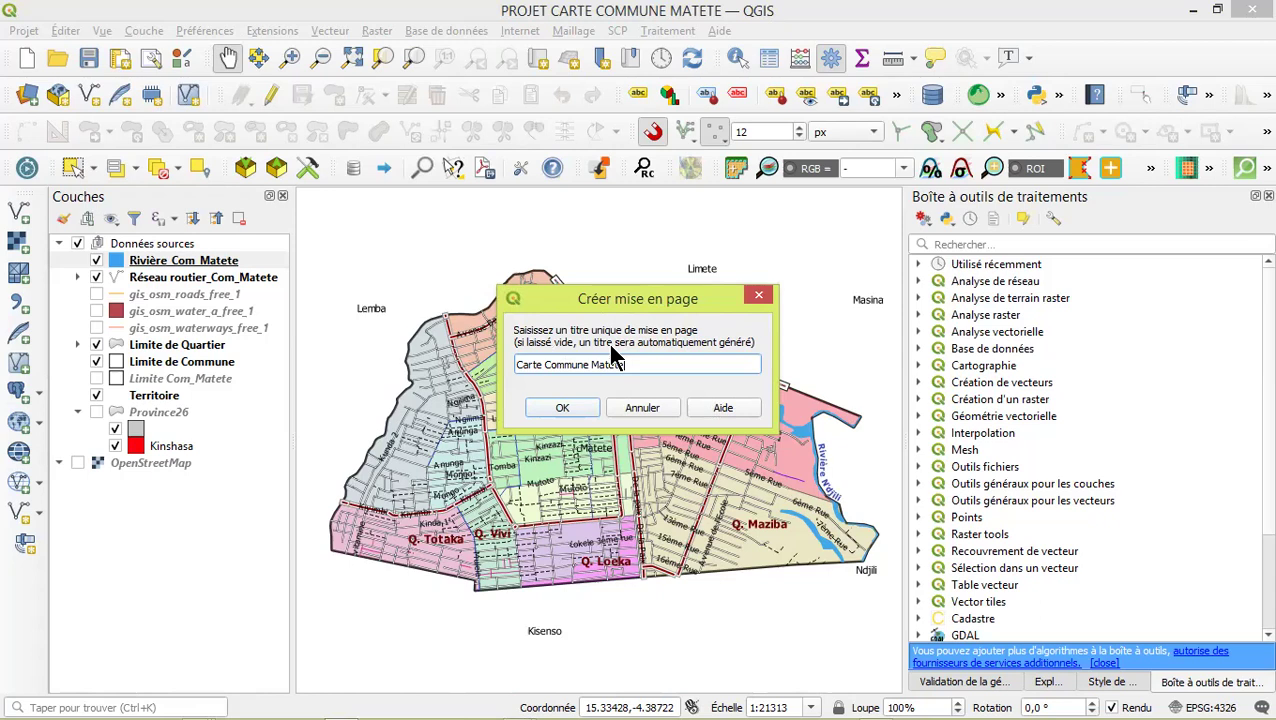
click(562, 408)
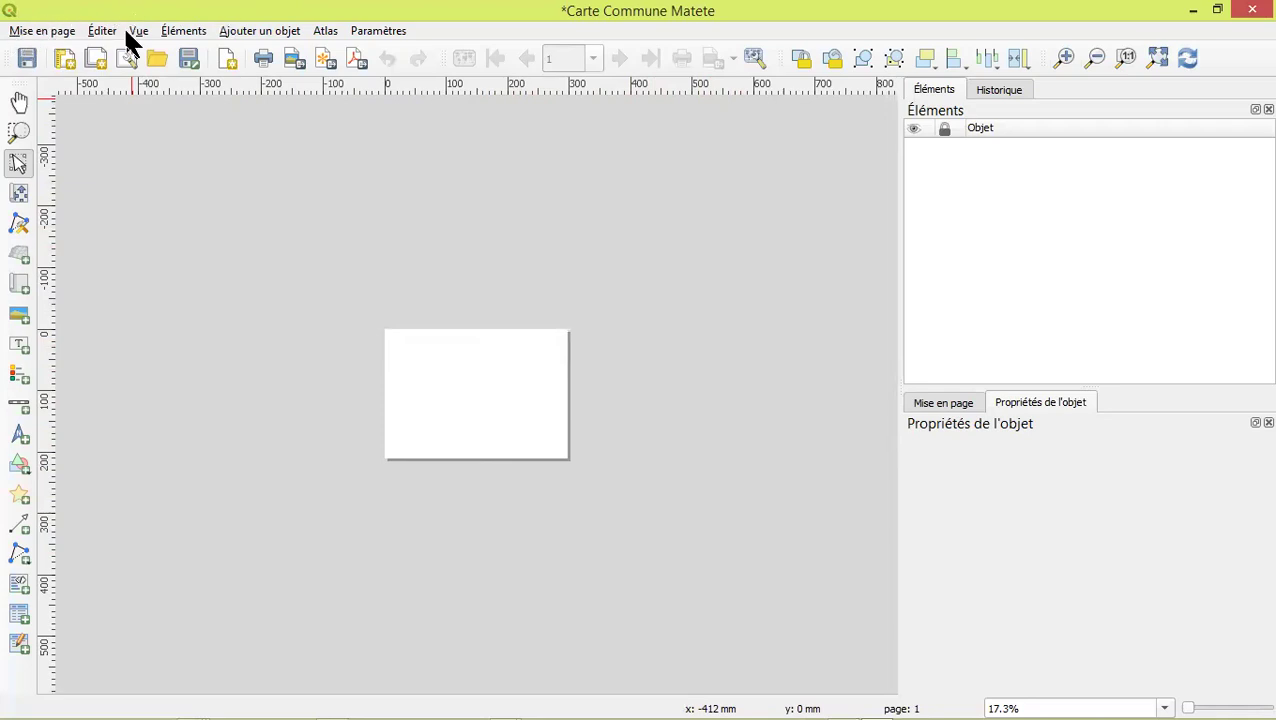
click(45, 34)
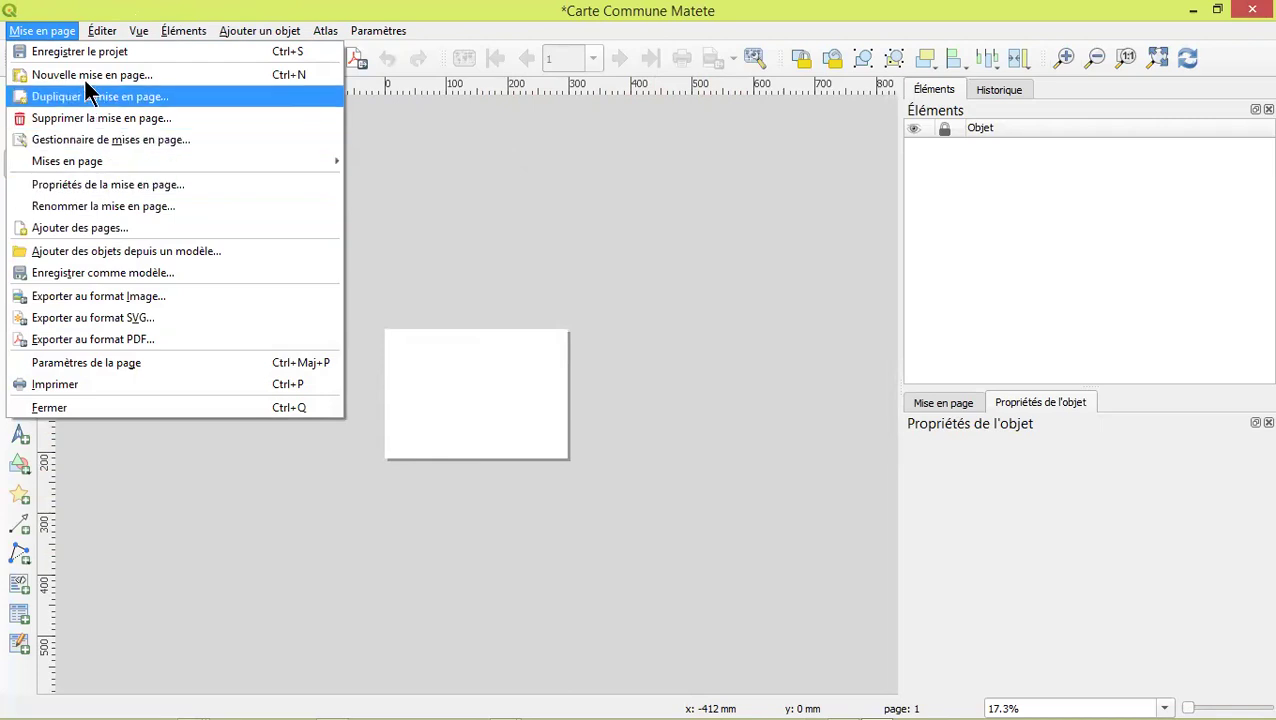
mouse_move(98, 28)
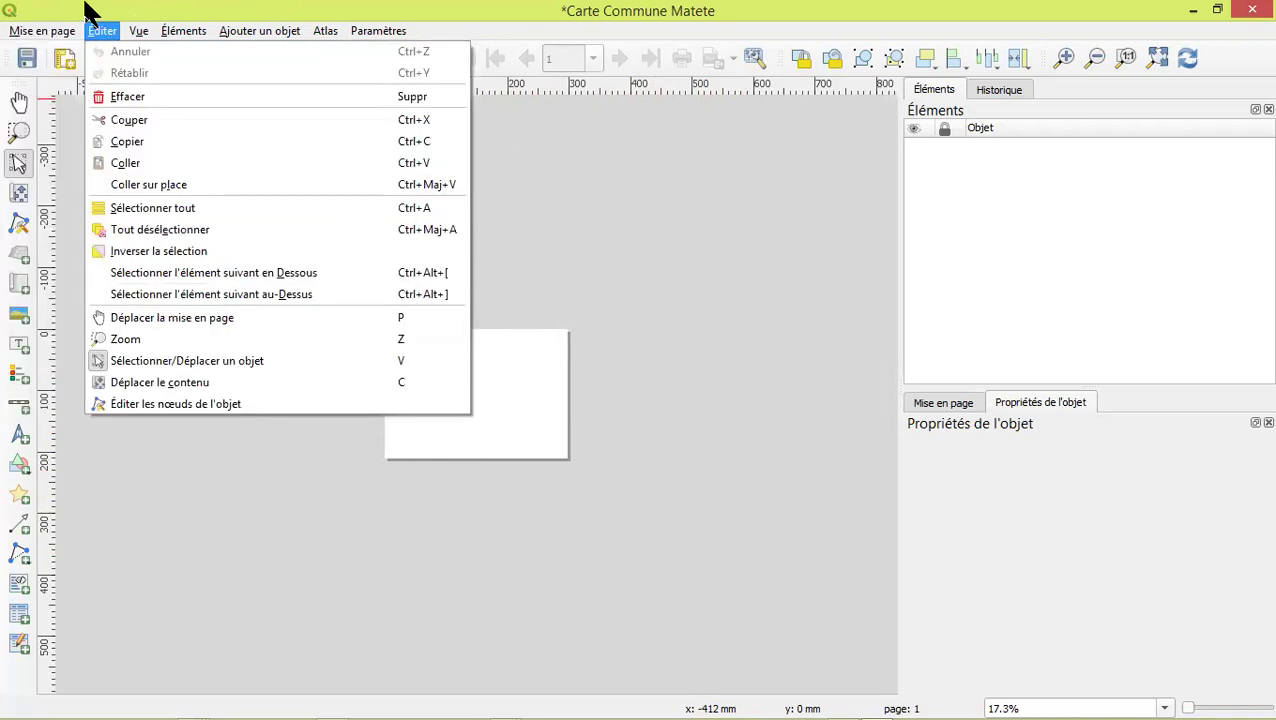
click(22, 45)
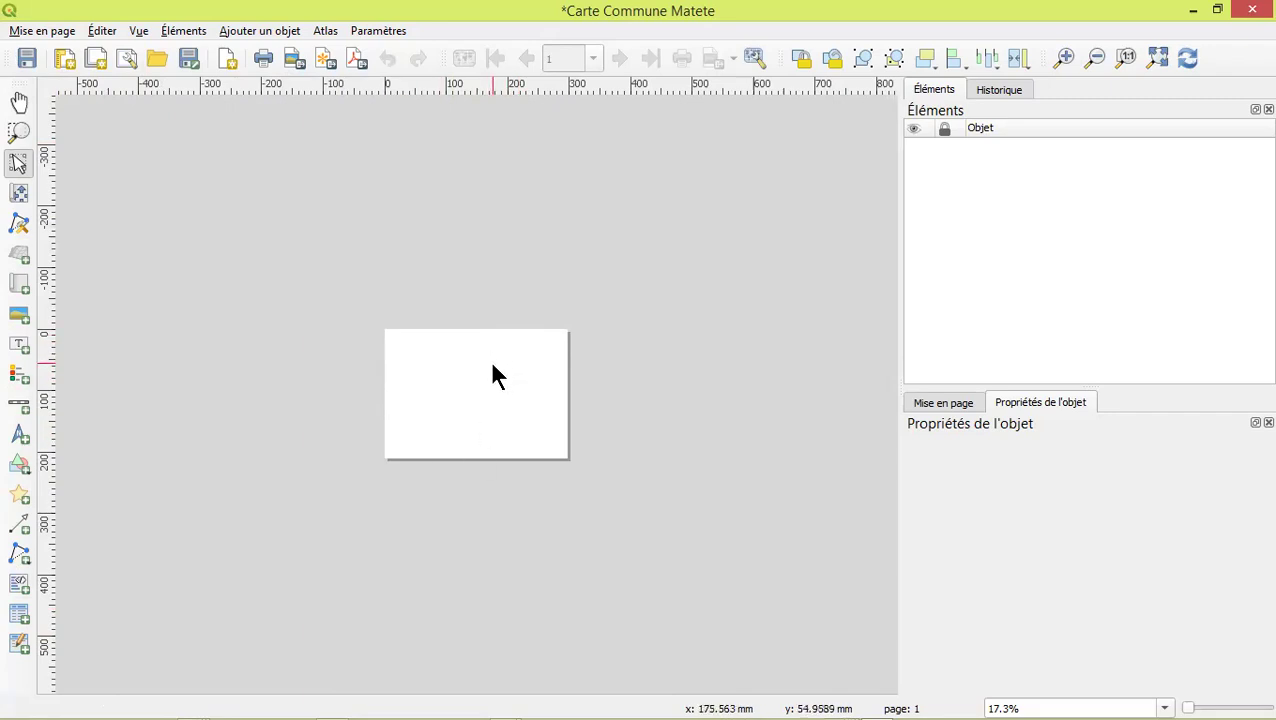
Examine the blank layout page at several magnifications, including 100%, and finish with the whole page fitted and refreshed
key(ctrl+plus)
key(ctrl+plus)
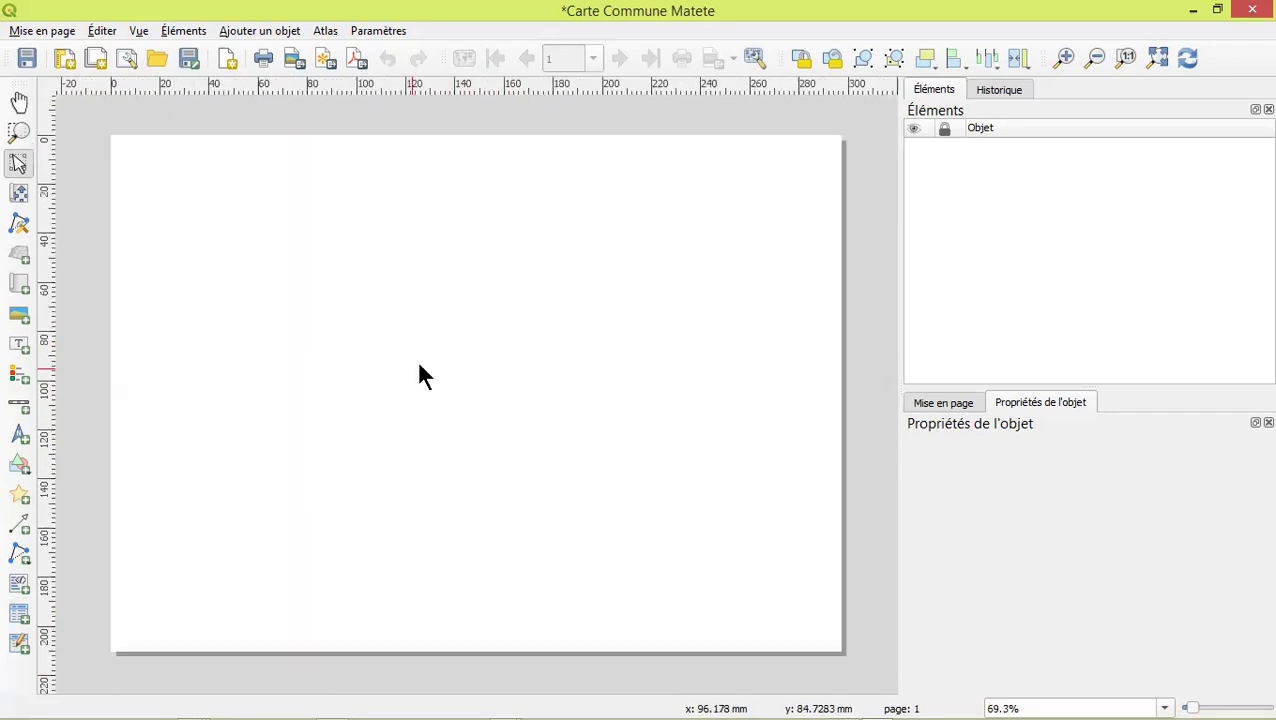
key(ctrl+minus)
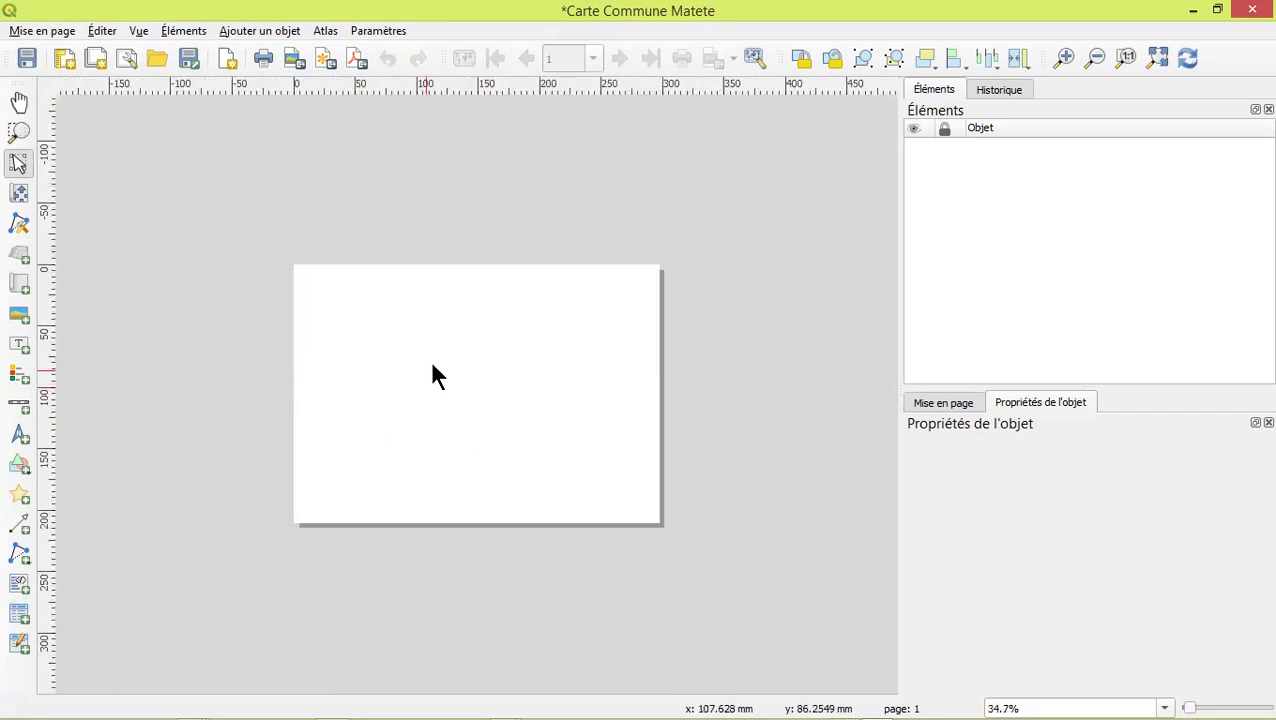
key(ctrl+minus)
key(ctrl+plus)
key(ctrl+plus)
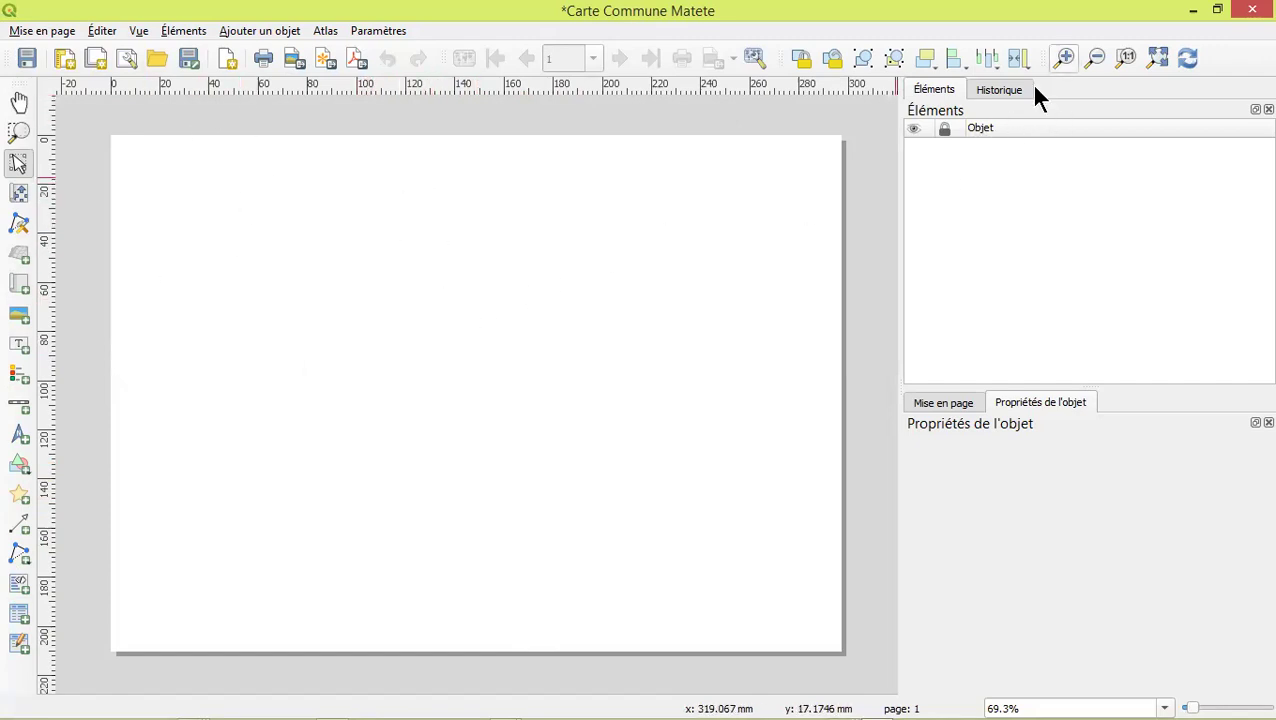
key(ctrl+plus)
key(ctrl+minus)
key(ctrl+1)
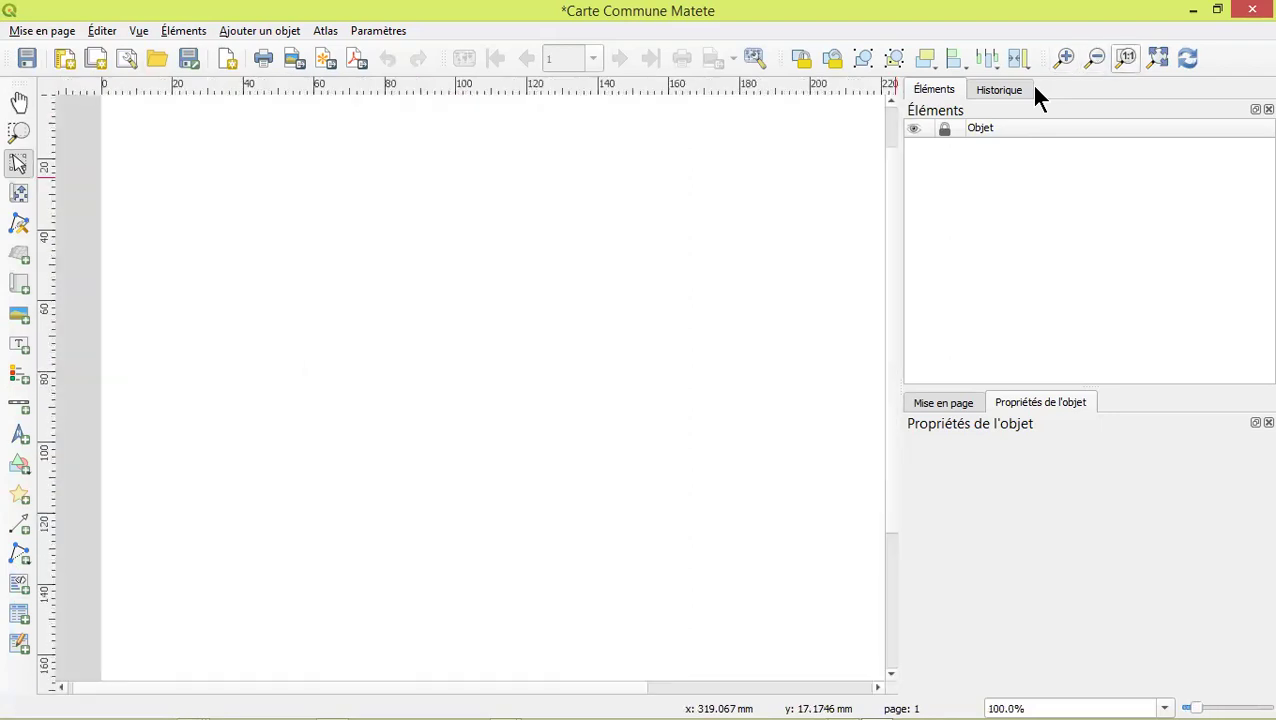
key(ctrl+0)
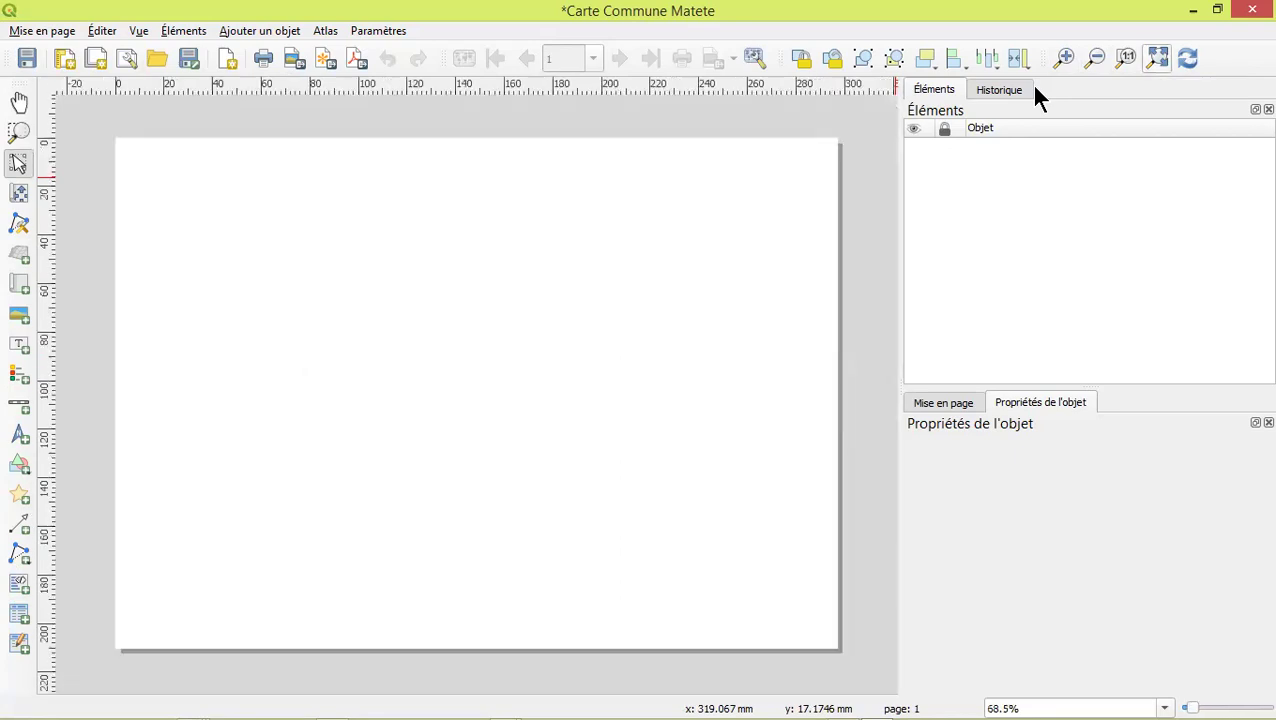
key(F5)
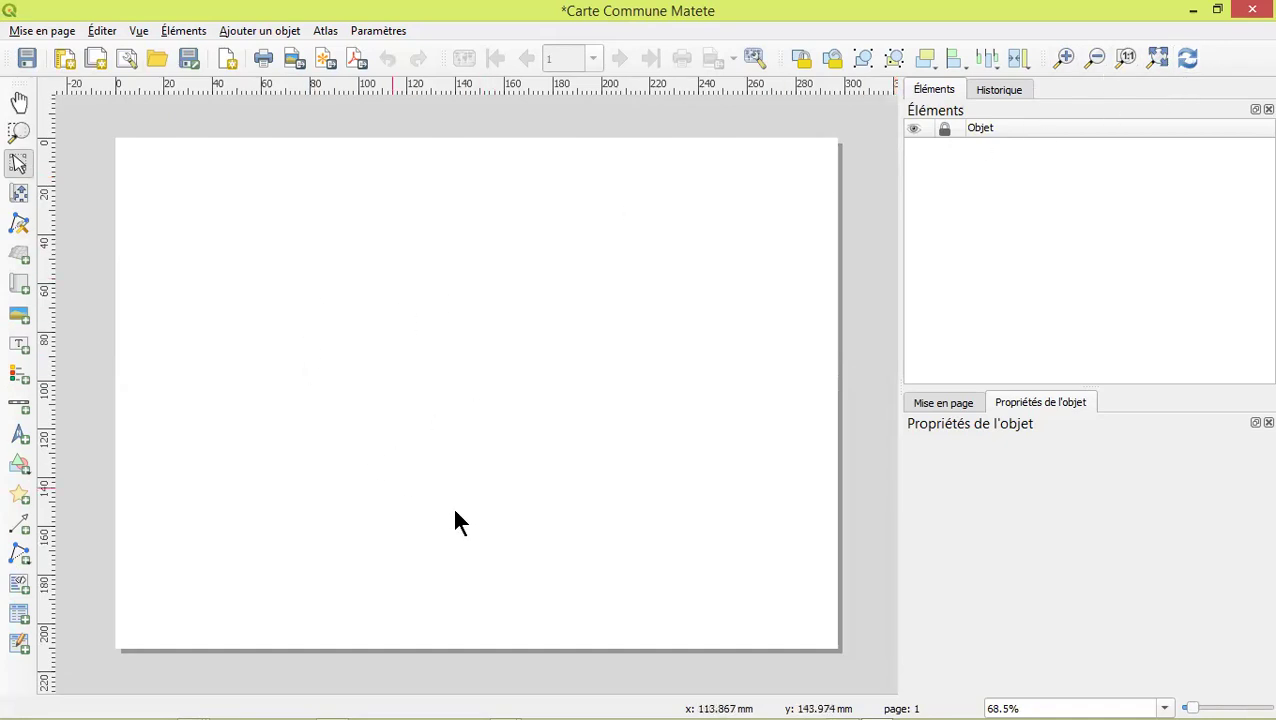
Review the layout's command history, item list, and general, guide and grid settings
click(1001, 92)
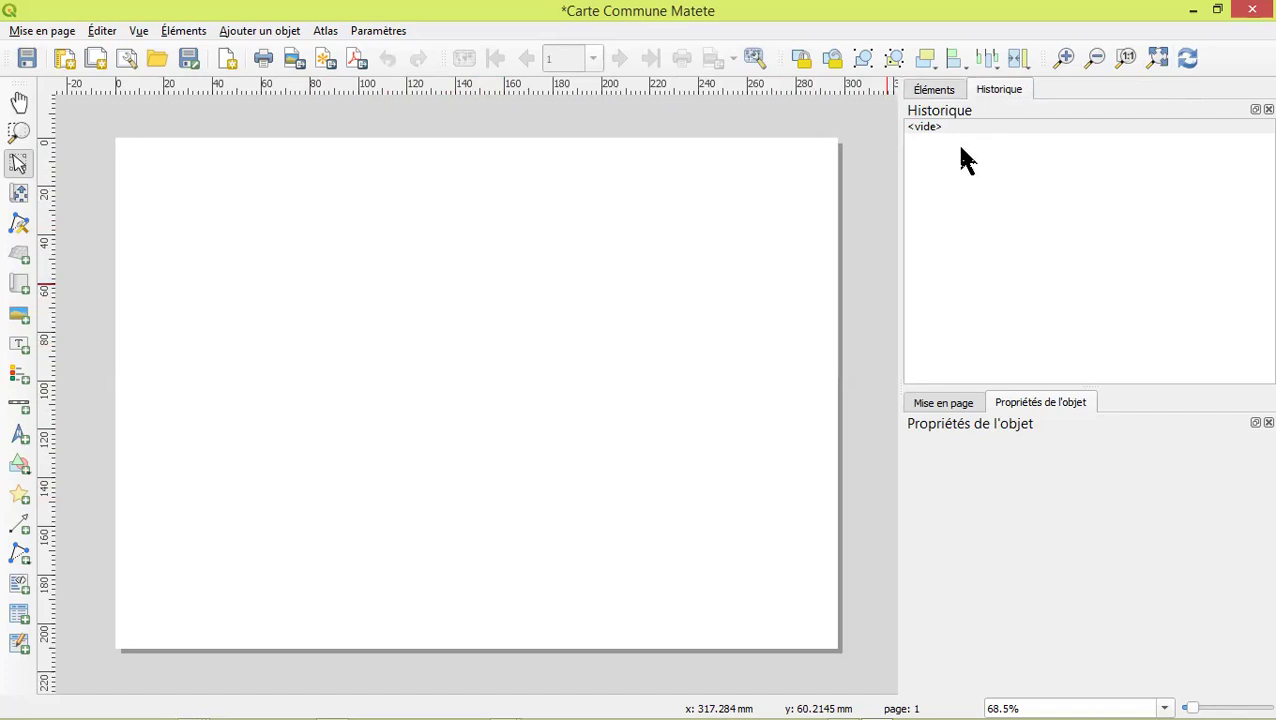
click(930, 92)
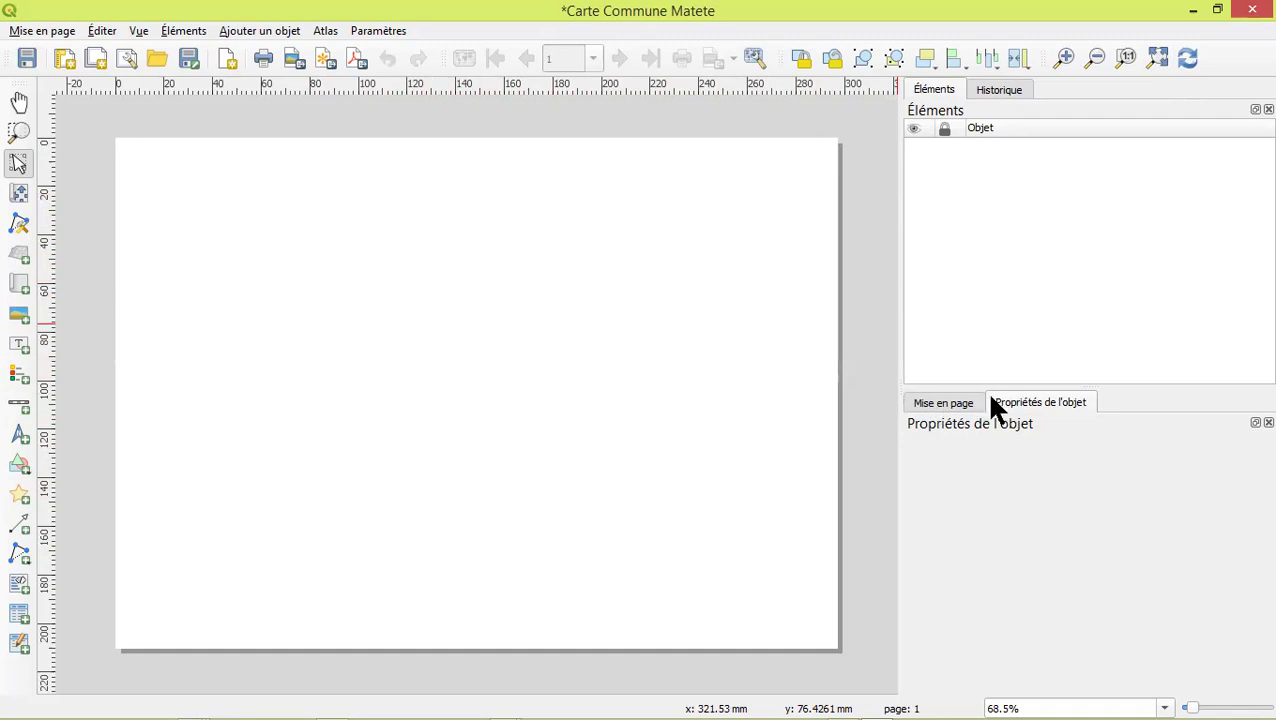
click(933, 410)
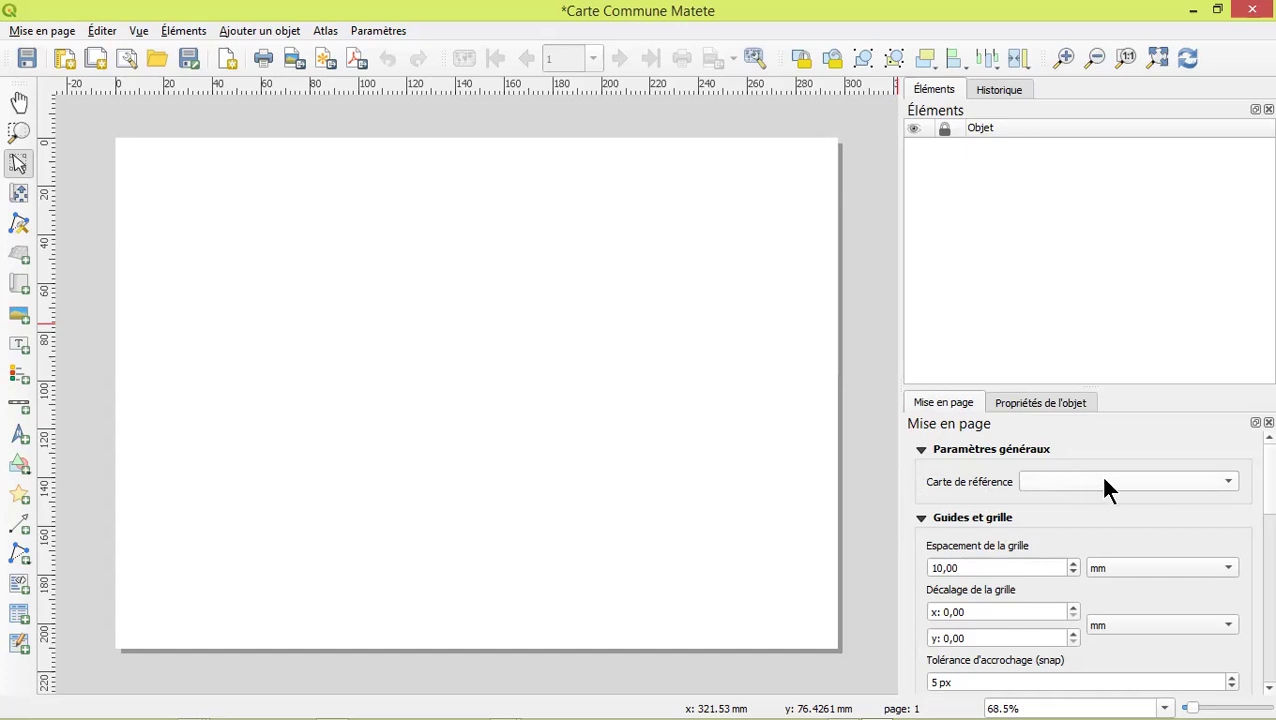
scroll(1155, 482, down, 1)
scroll(1150, 476, up, 1)
scroll(1055, 540, down, 1)
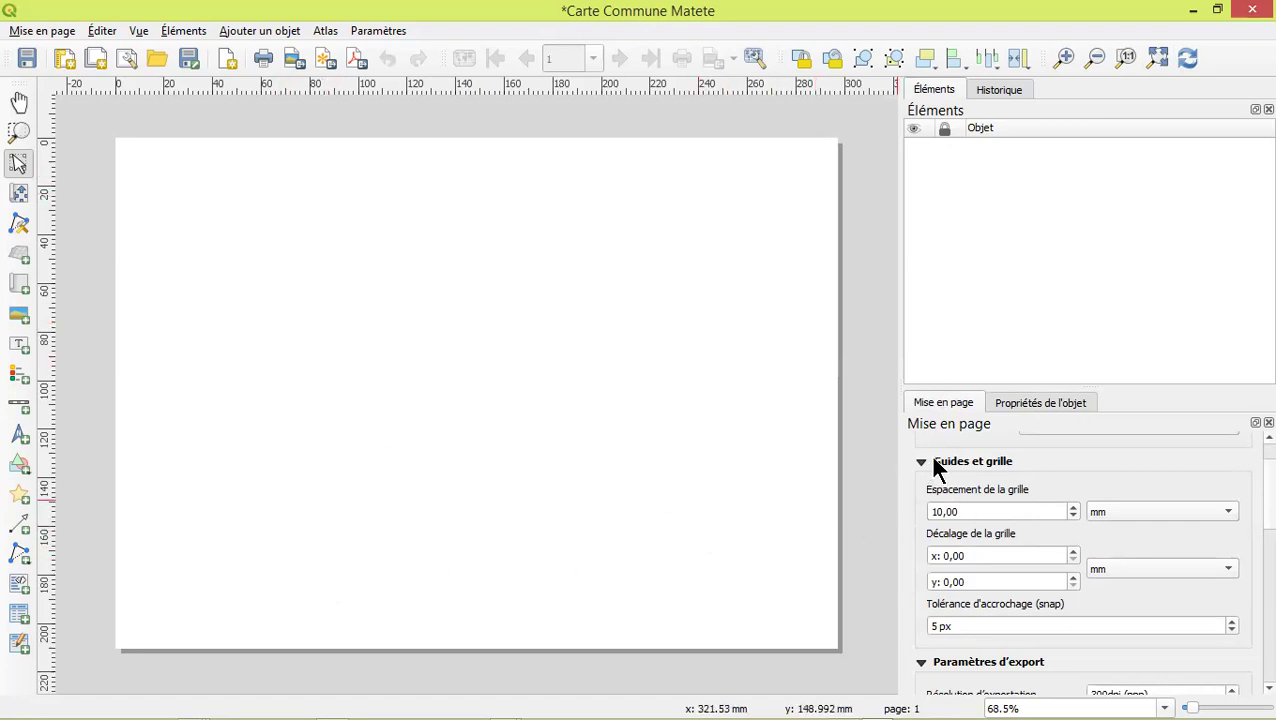
click(1011, 404)
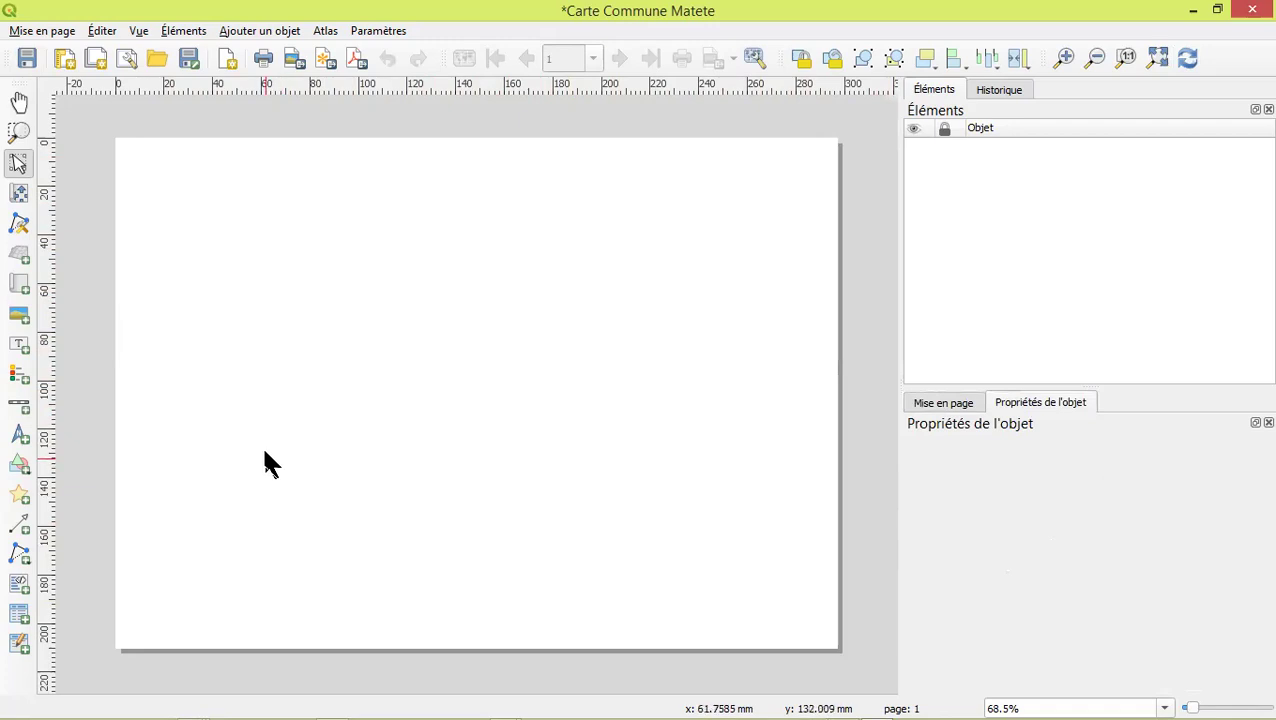
Check the Matete map in the main project window and return to the Carte Commune Matete layout
mouse_move(607, 700)
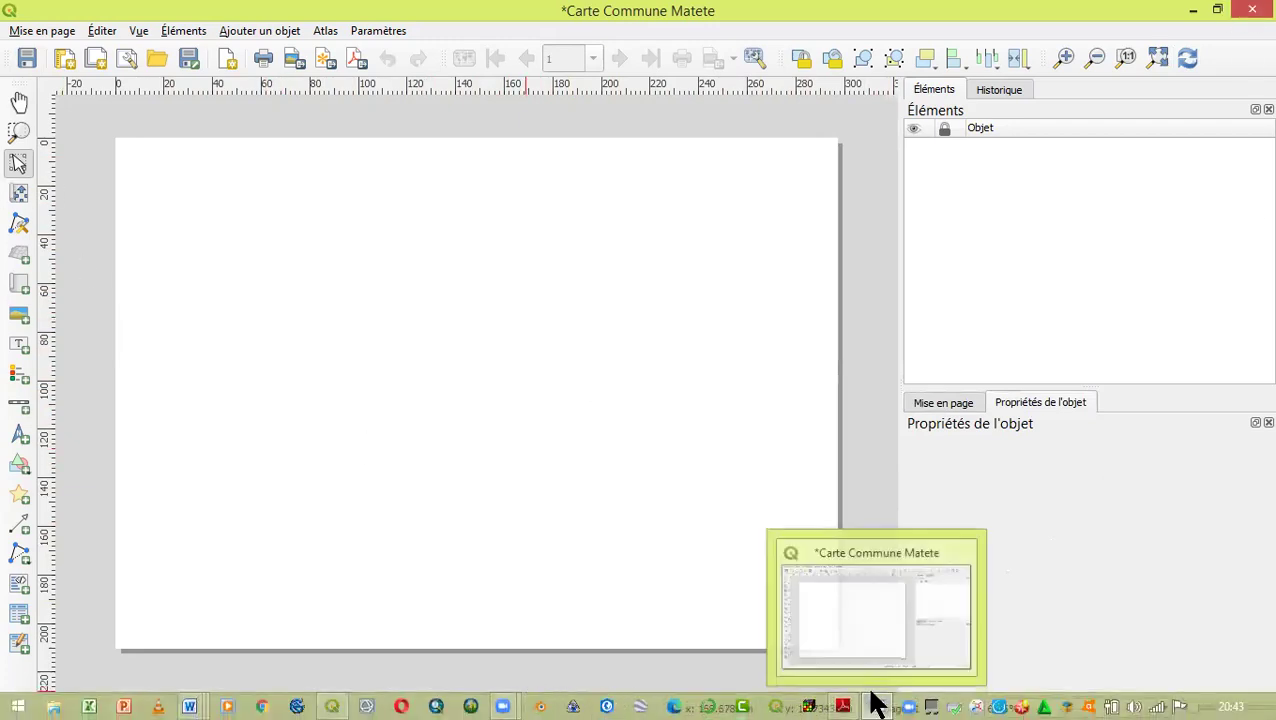
click(336, 700)
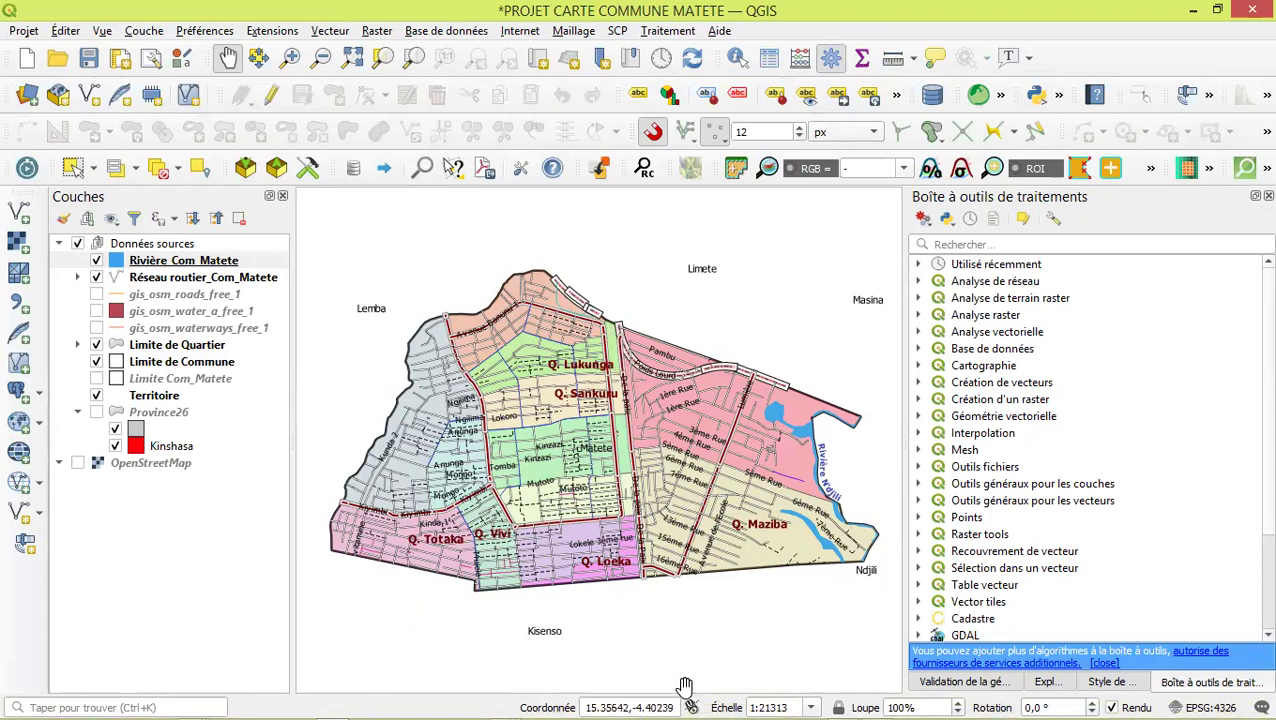
mouse_move(672, 700)
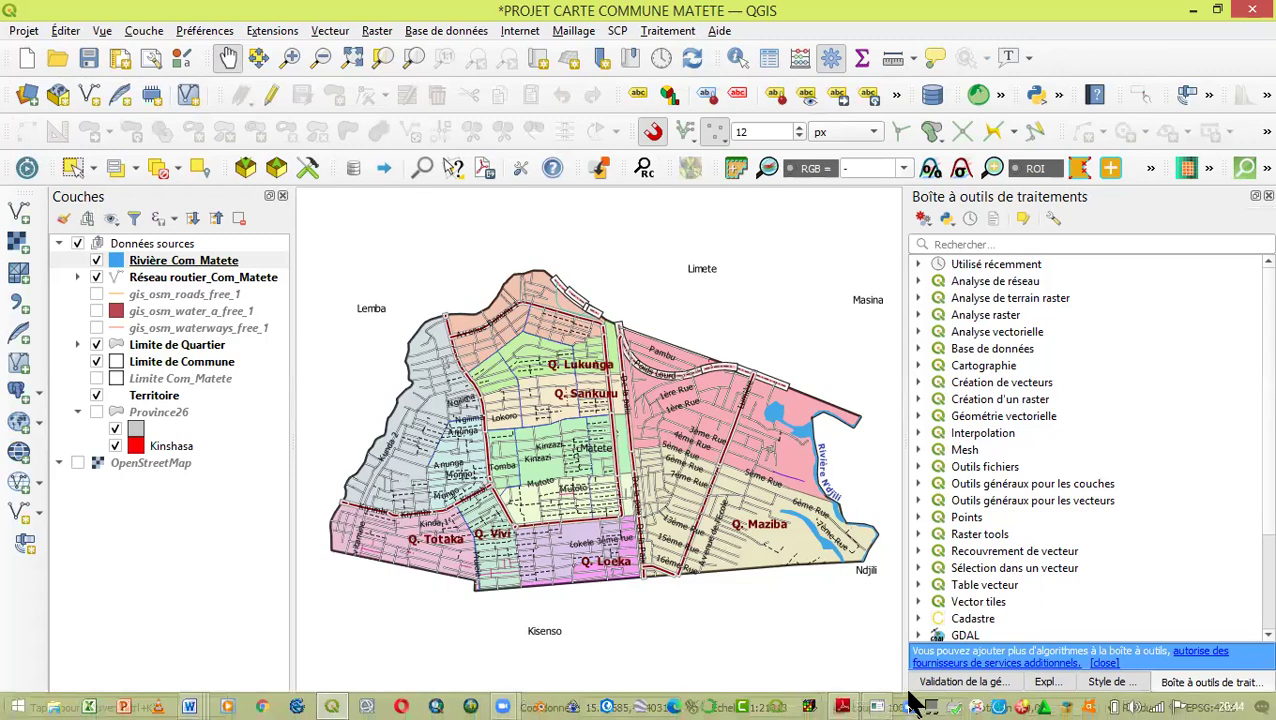
click(876, 700)
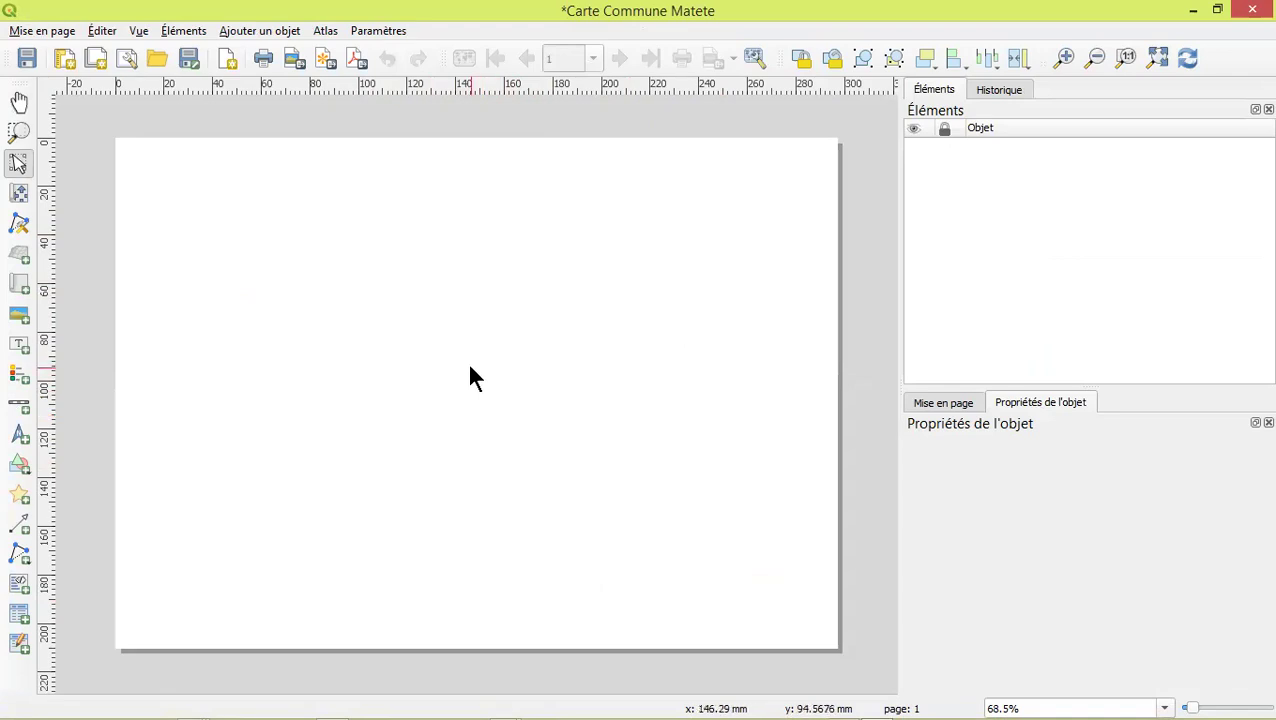
Open the properties of the blank layout page
right_click(489, 316)
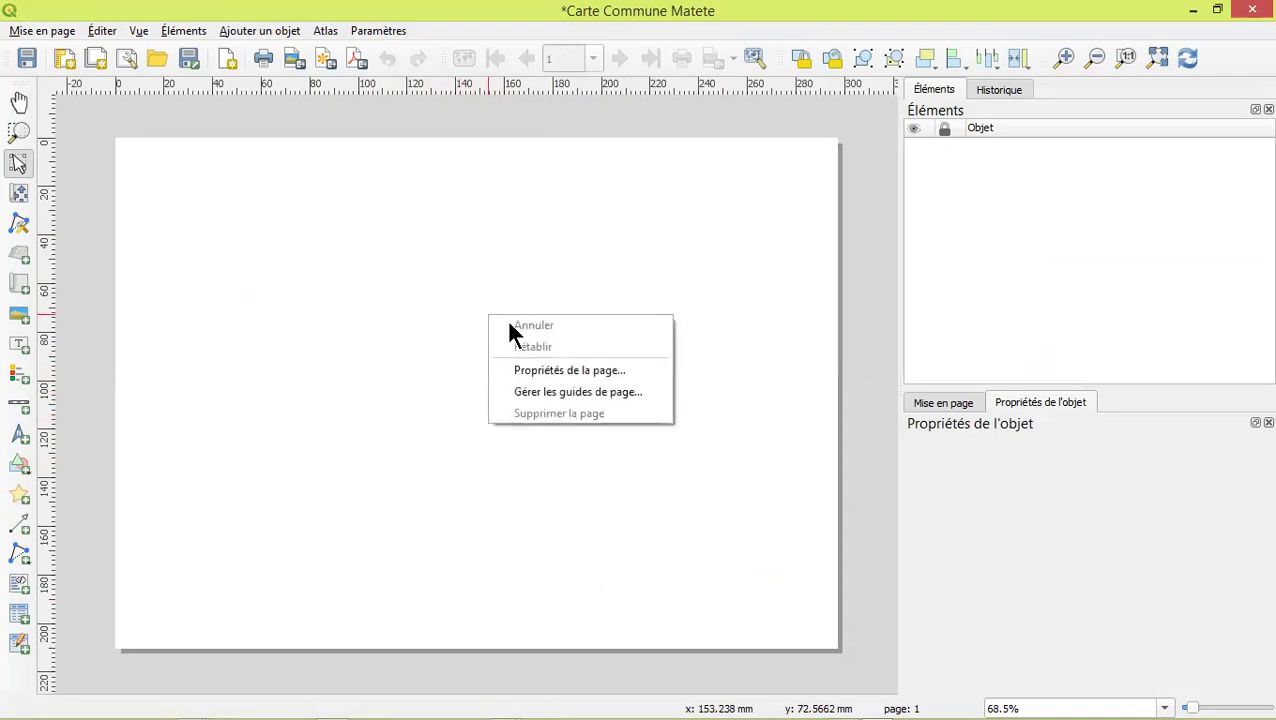
click(538, 375)
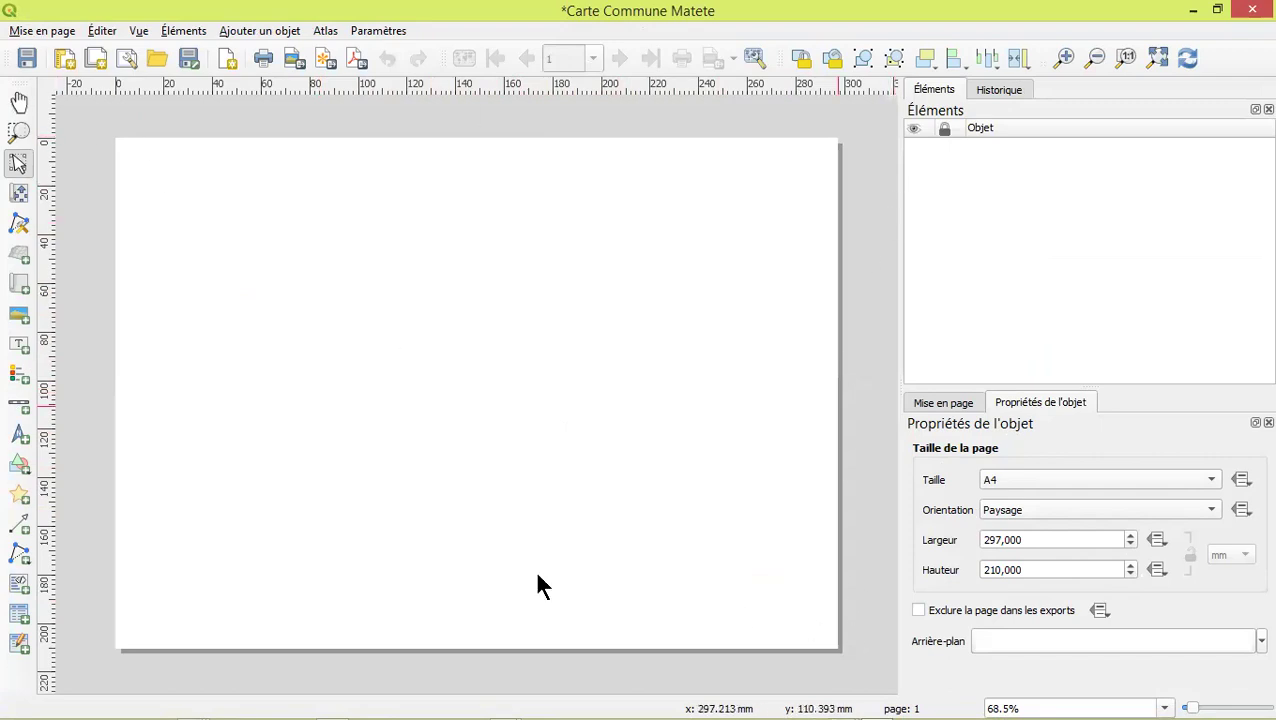
Try the A3 size on the layout page and set it back to A4
click(1014, 480)
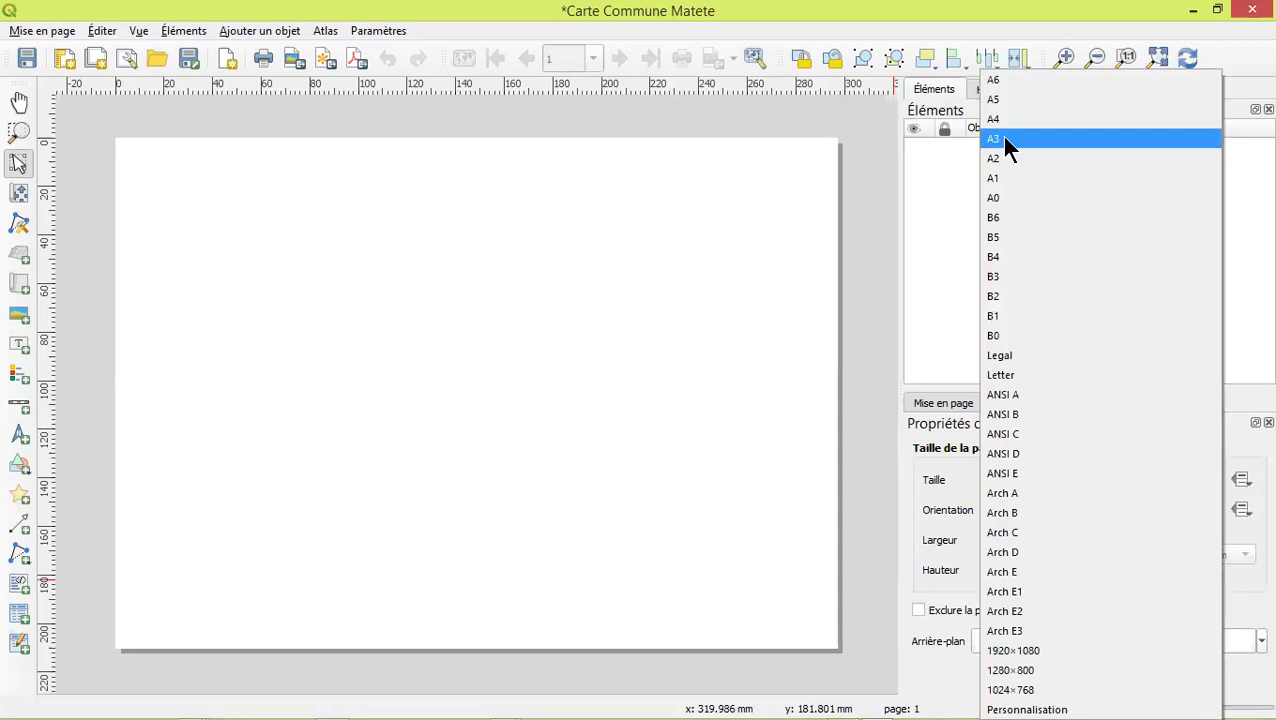
click(1002, 140)
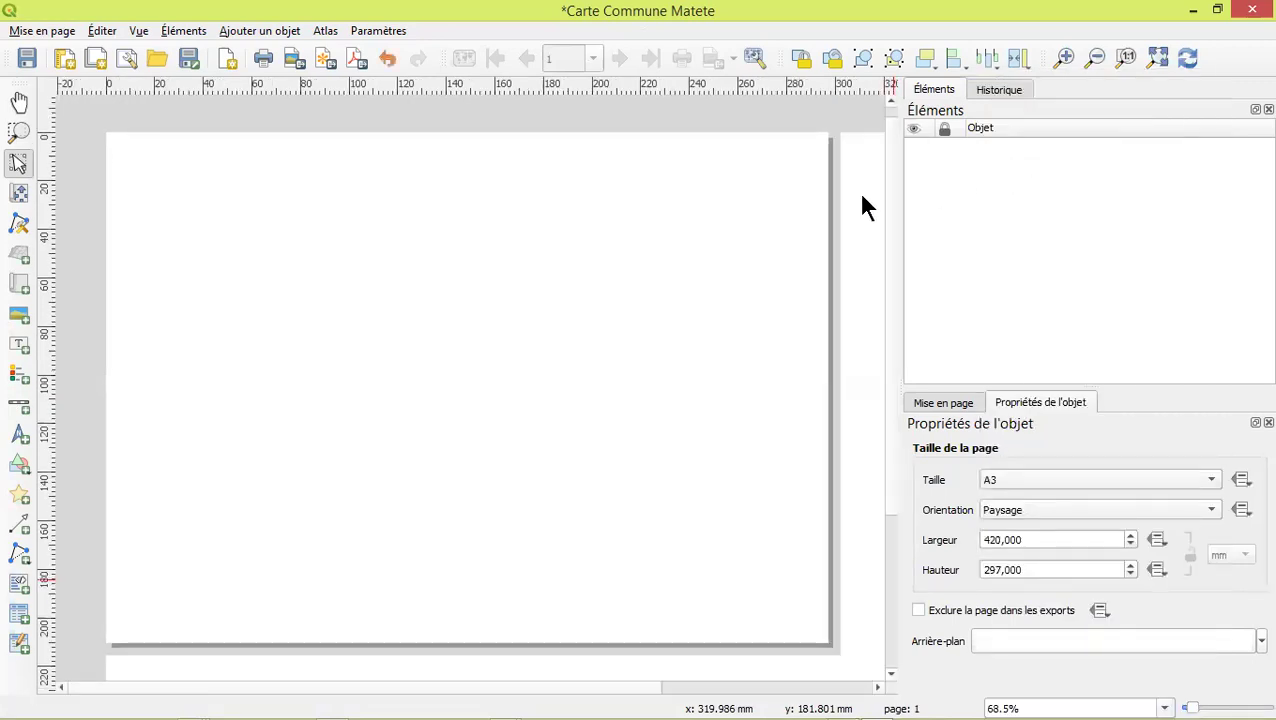
click(1157, 58)
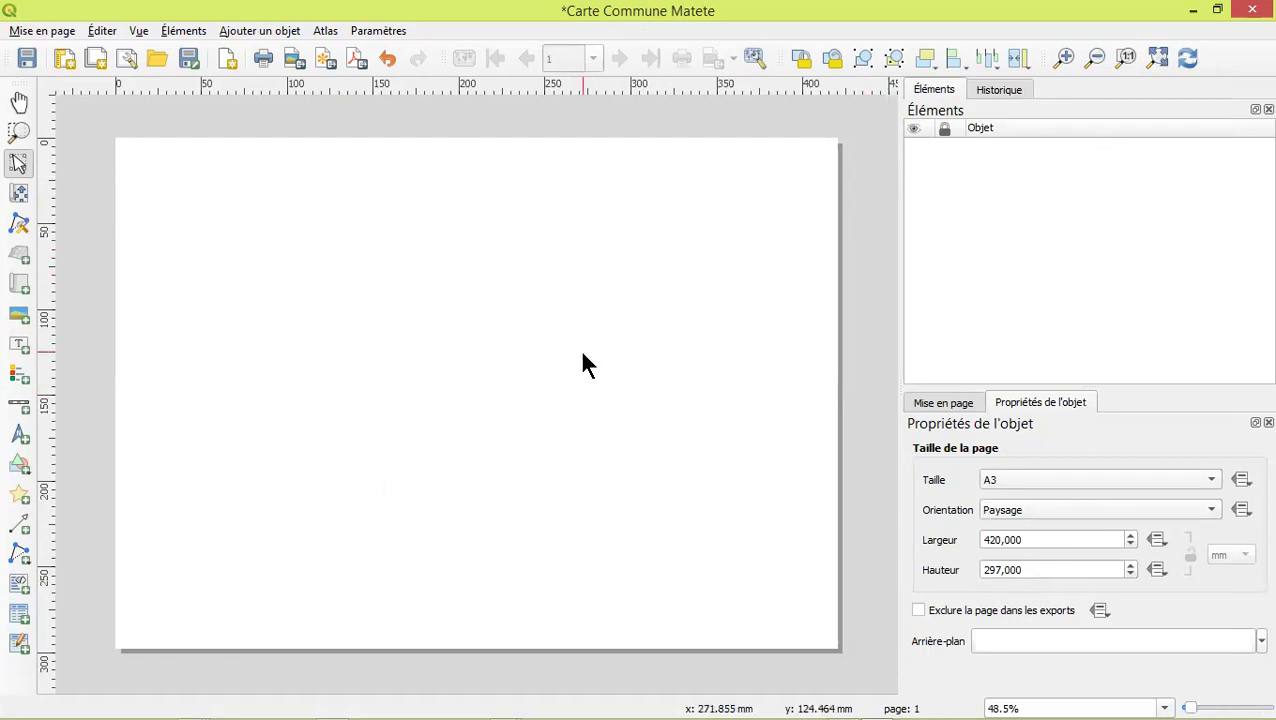
click(1007, 480)
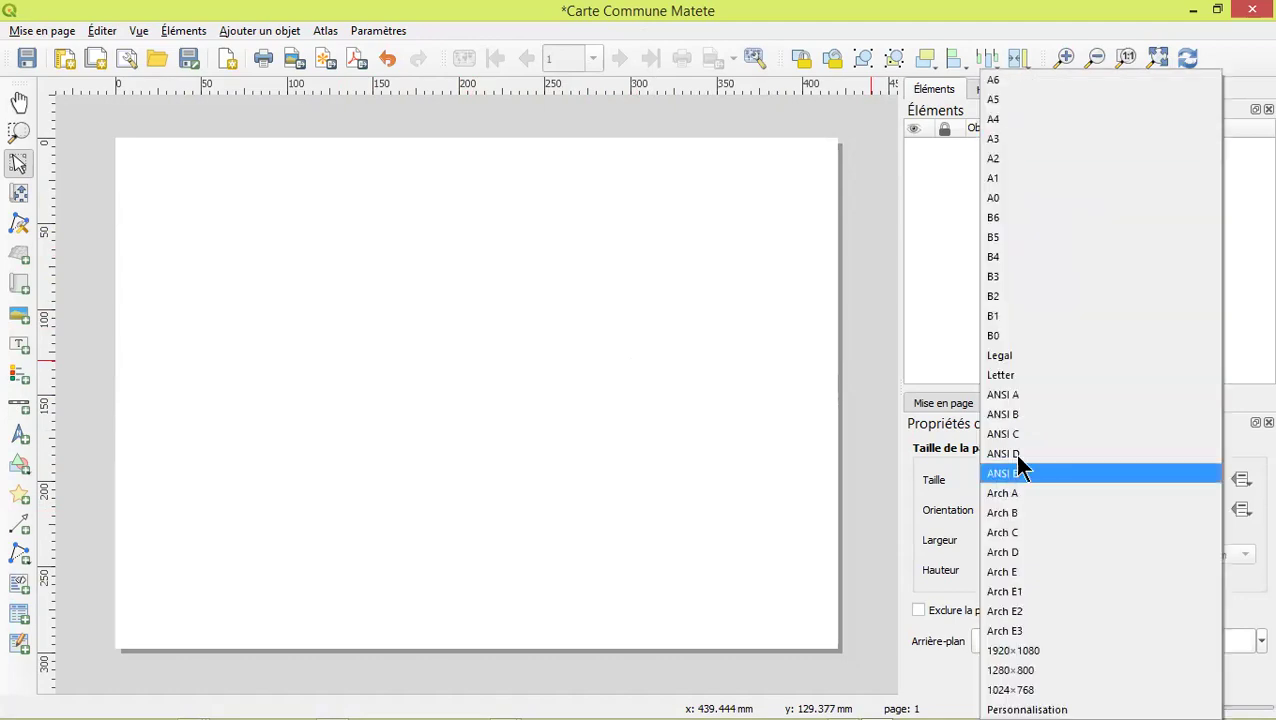
click(995, 120)
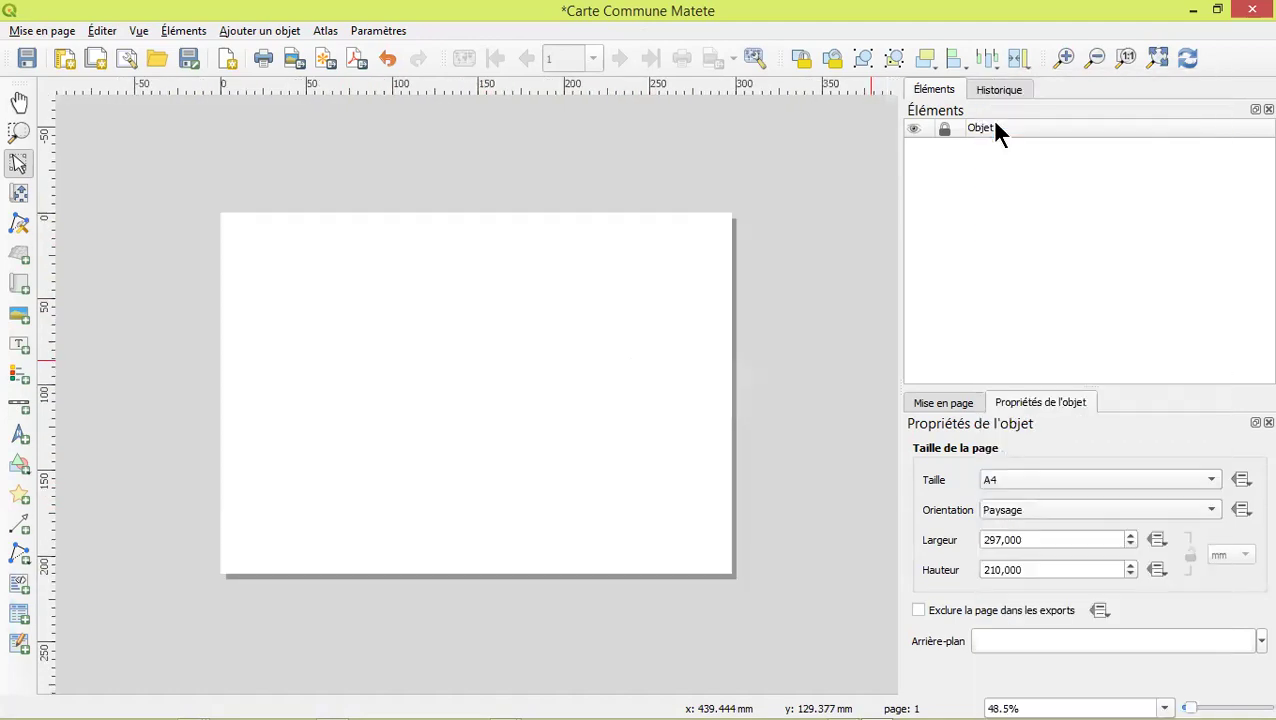
Set the A4 page's orientation to Portrait
click(1005, 514)
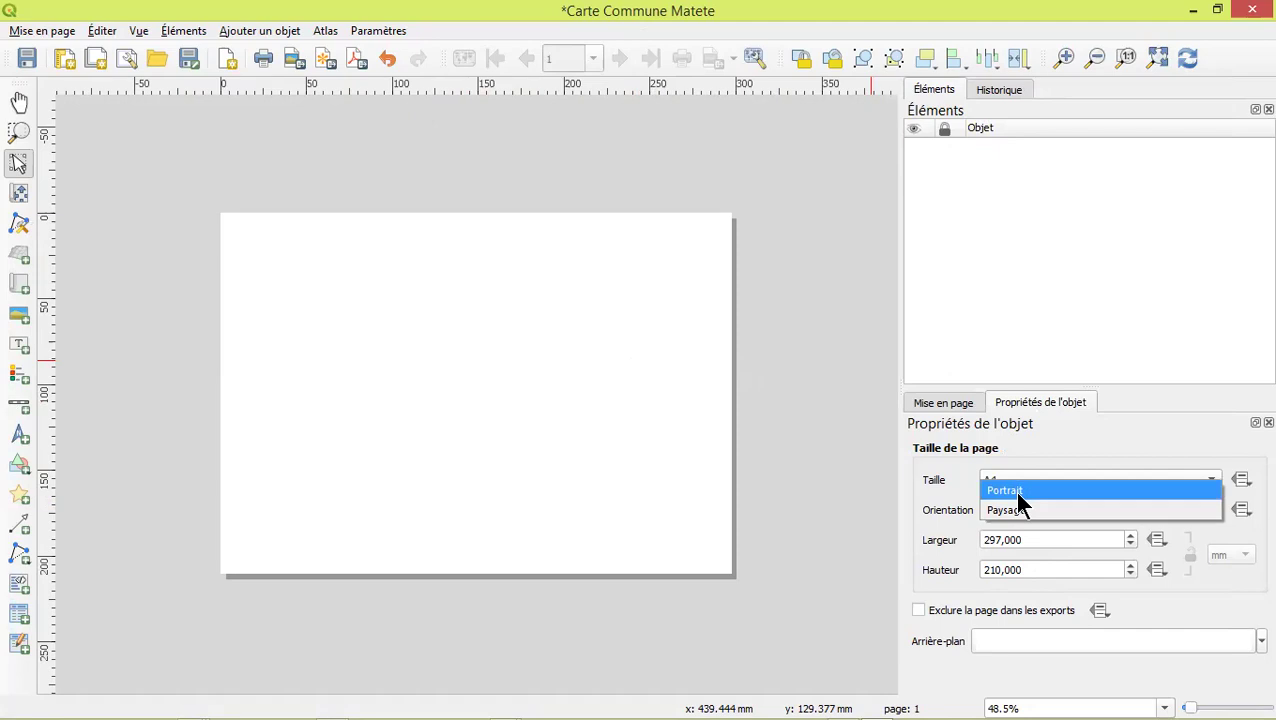
click(1005, 490)
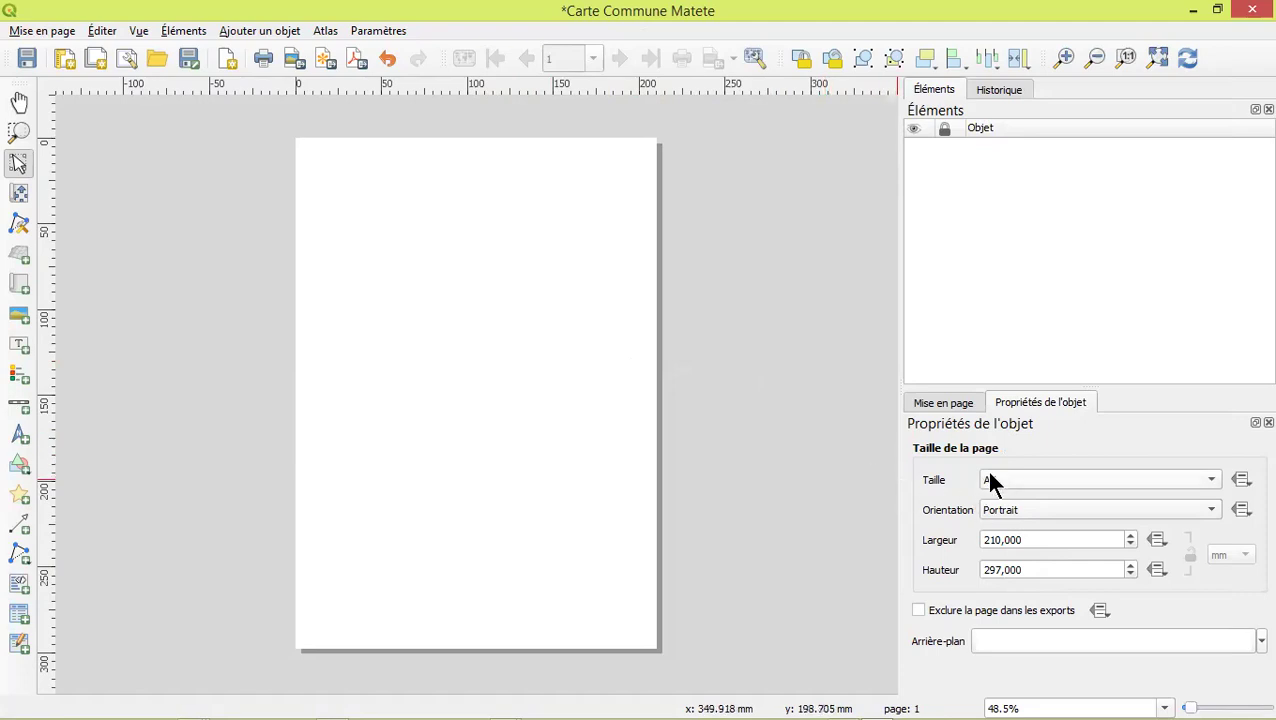
drag(1040, 569, 953, 567)
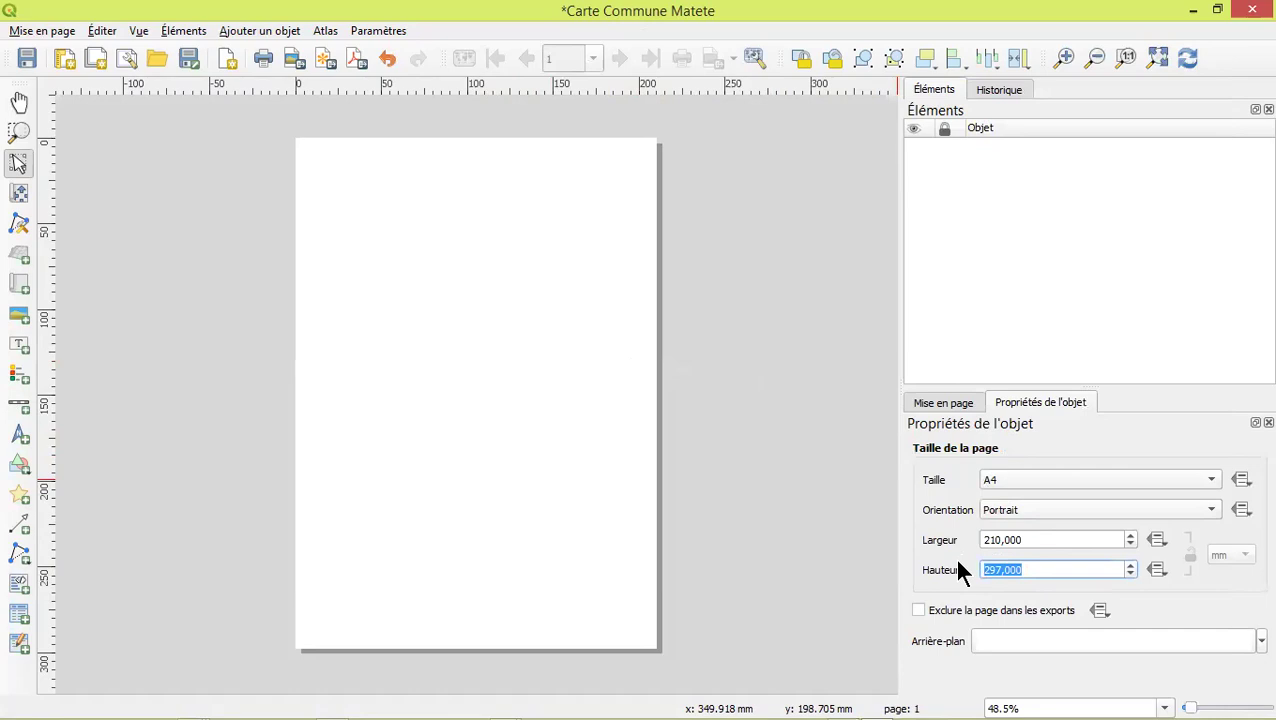
Try a custom page size of 150 mm wide by 200 mm high
text(200)
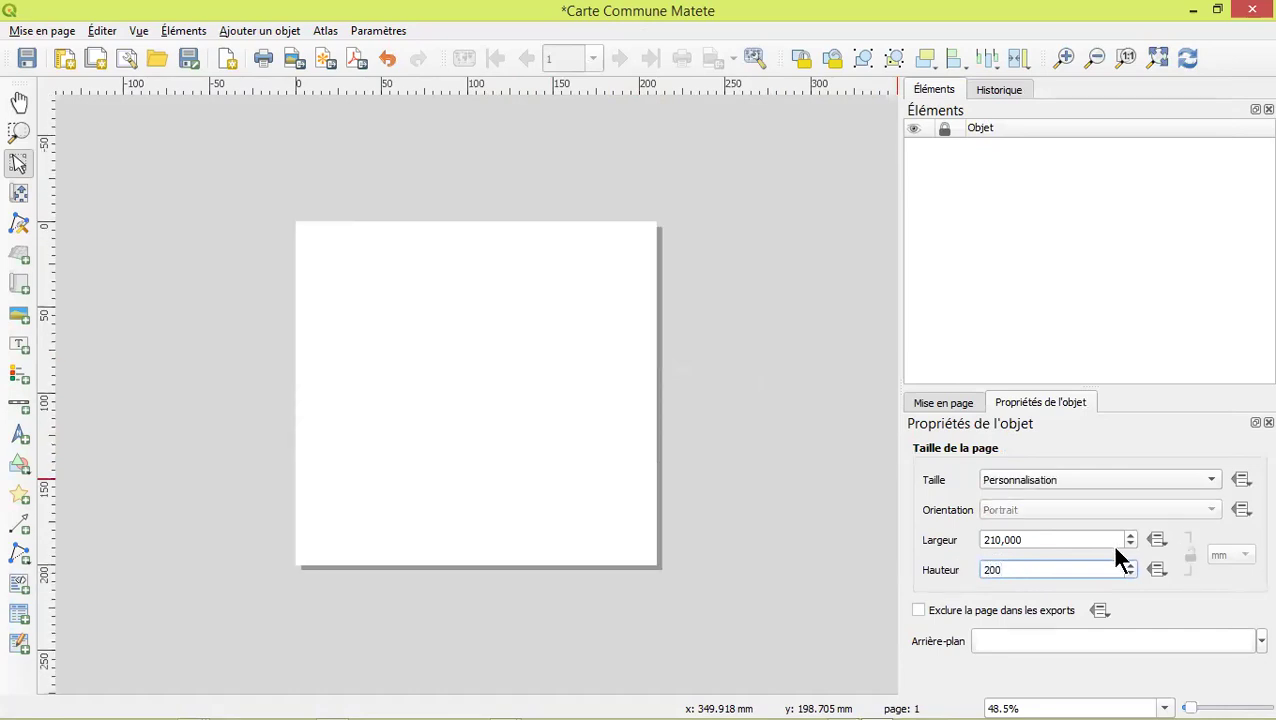
drag(1025, 539, 950, 523)
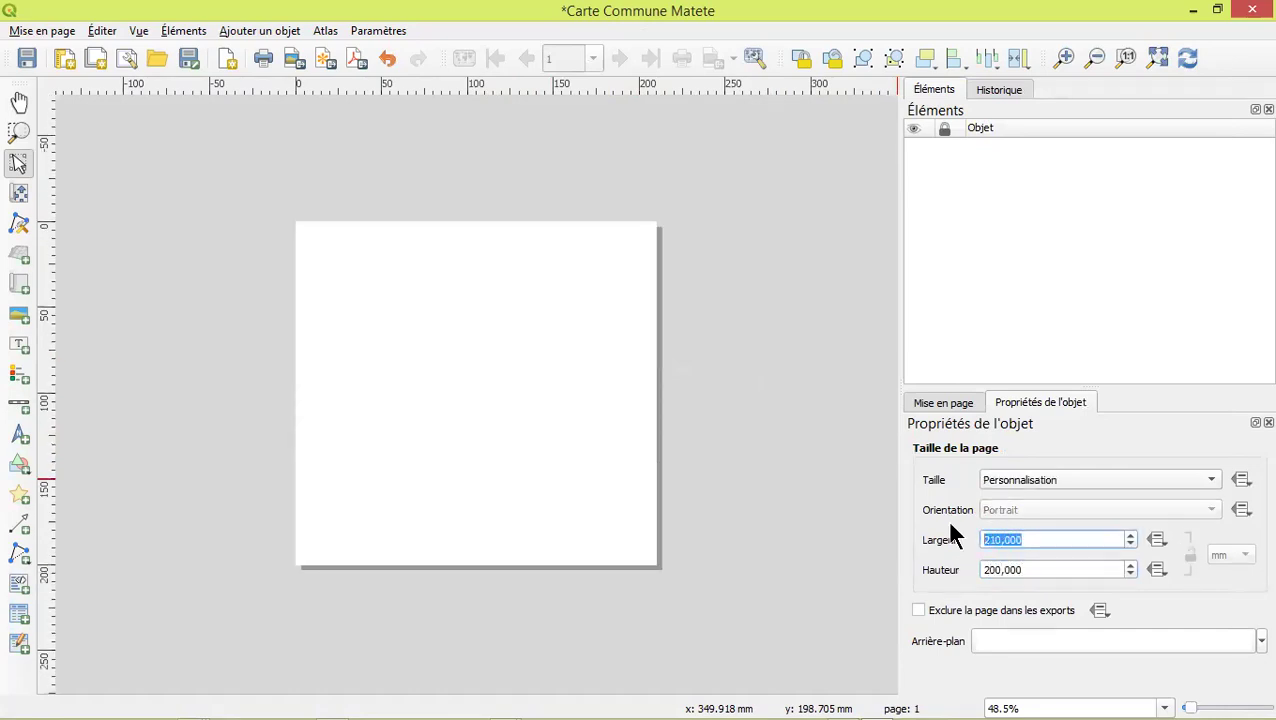
text(150)
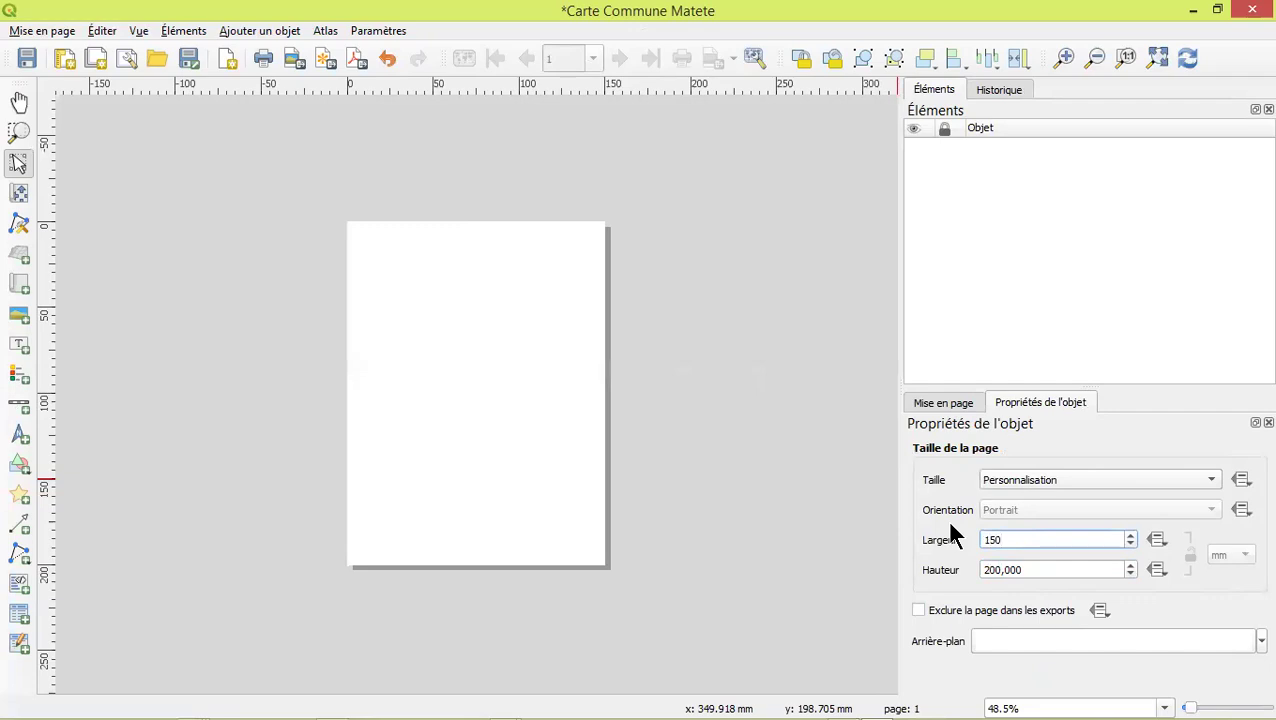
key(Return)
Set the page size back to A4 and its orientation to Paysage, with the full page in view
click(1018, 488)
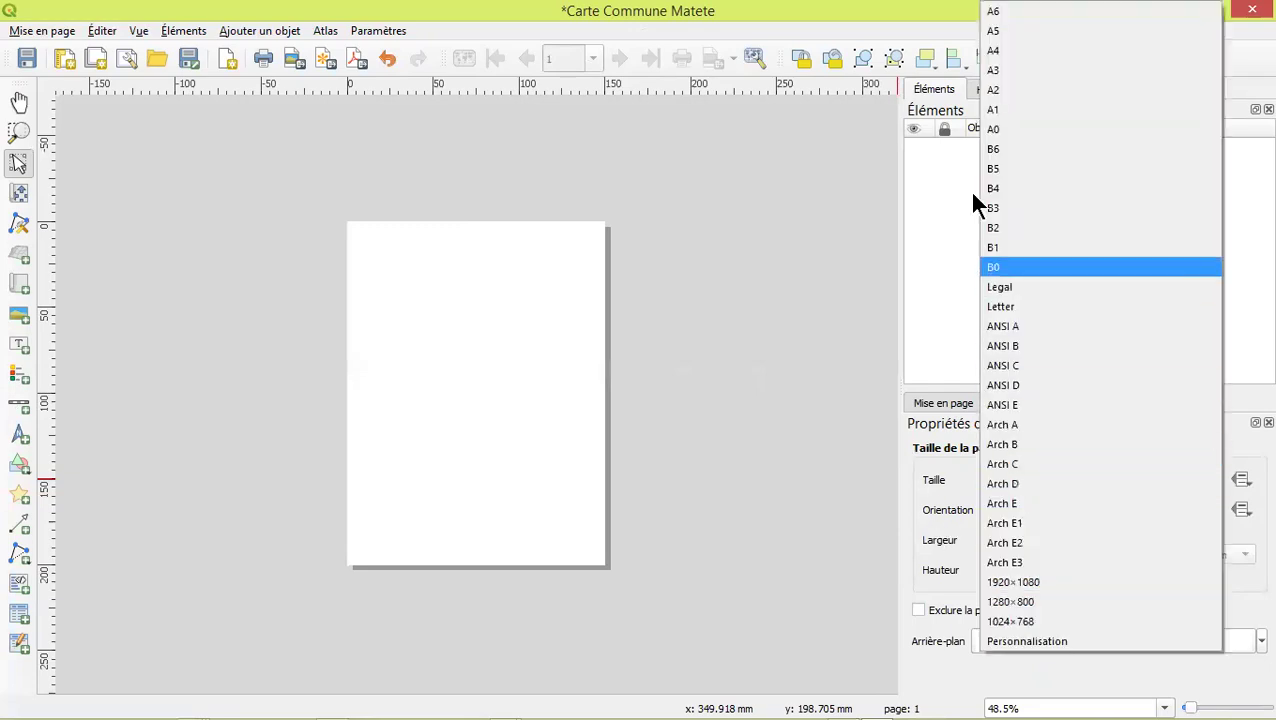
click(989, 54)
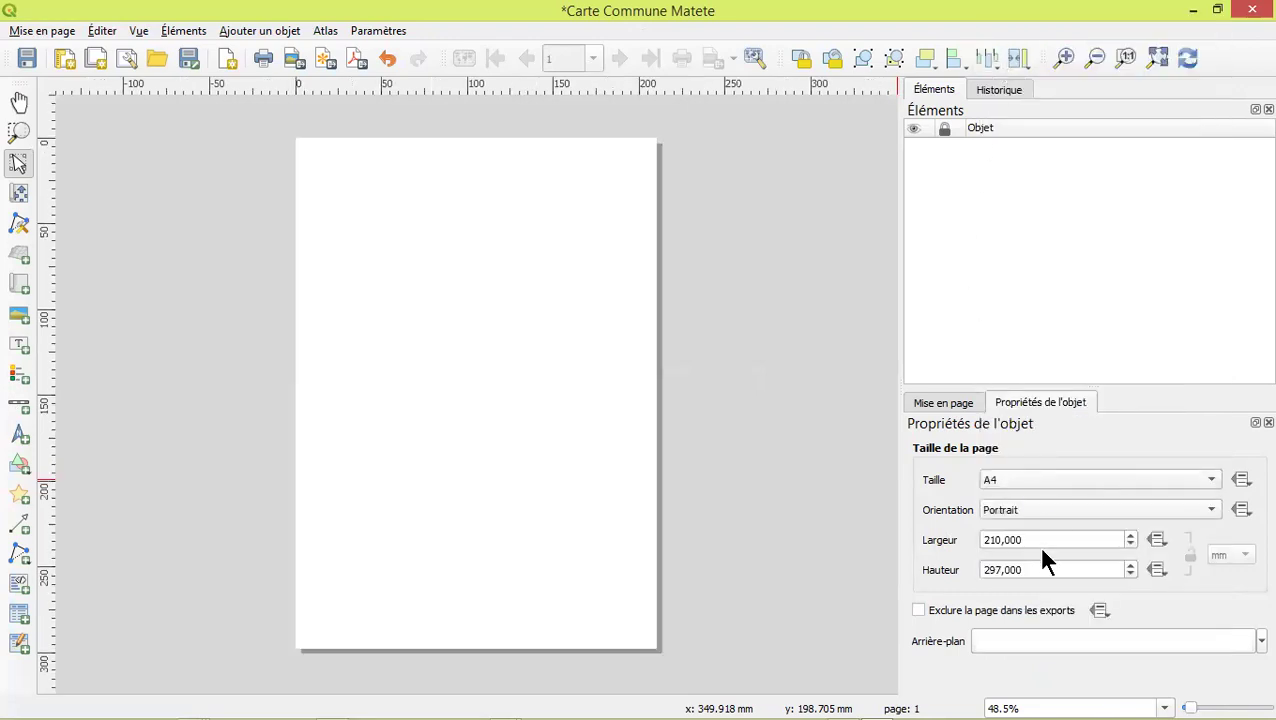
click(1042, 508)
click(1006, 531)
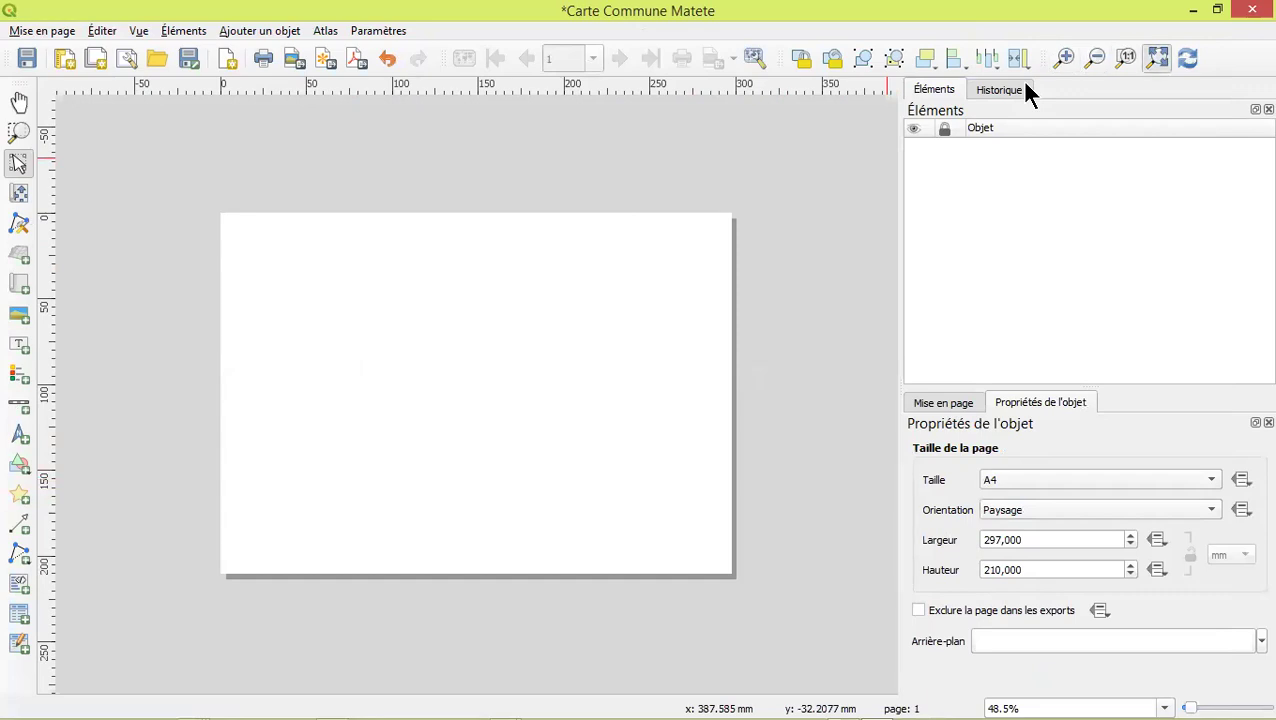
click(1157, 58)
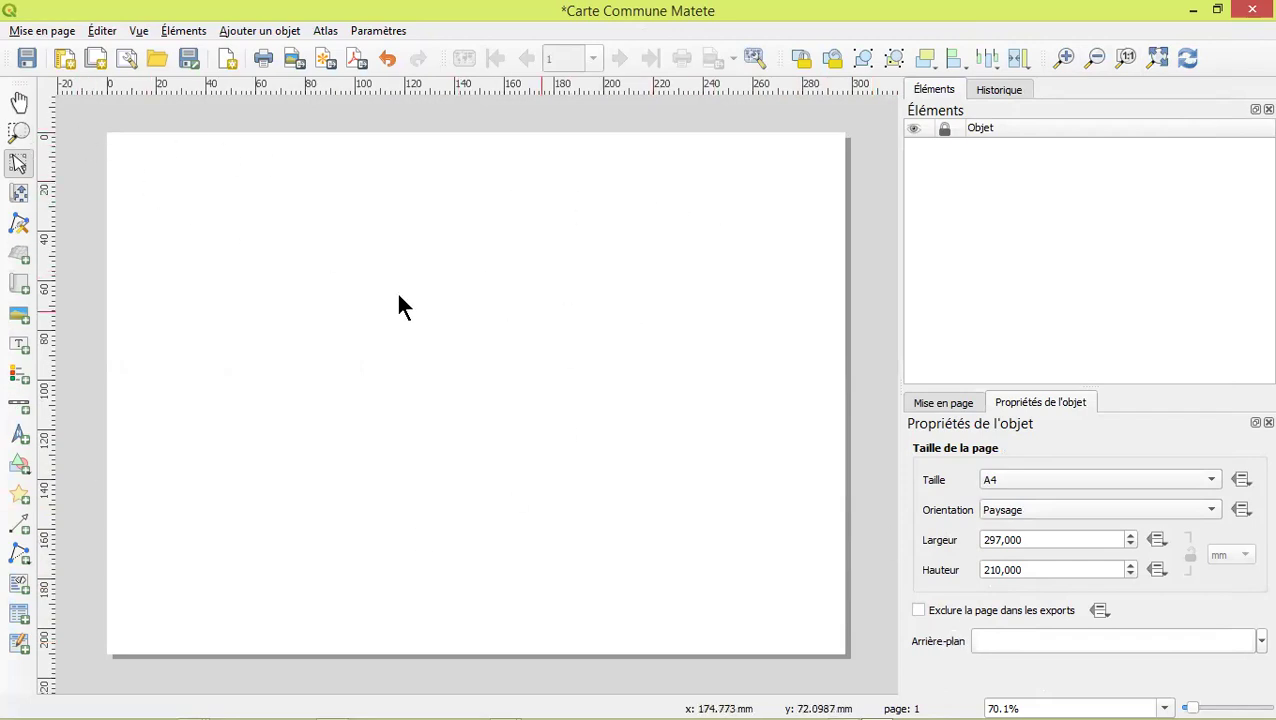
Try red, green, turquoise, ochre and pink as the page's background colour and set it back to white
click(1250, 648)
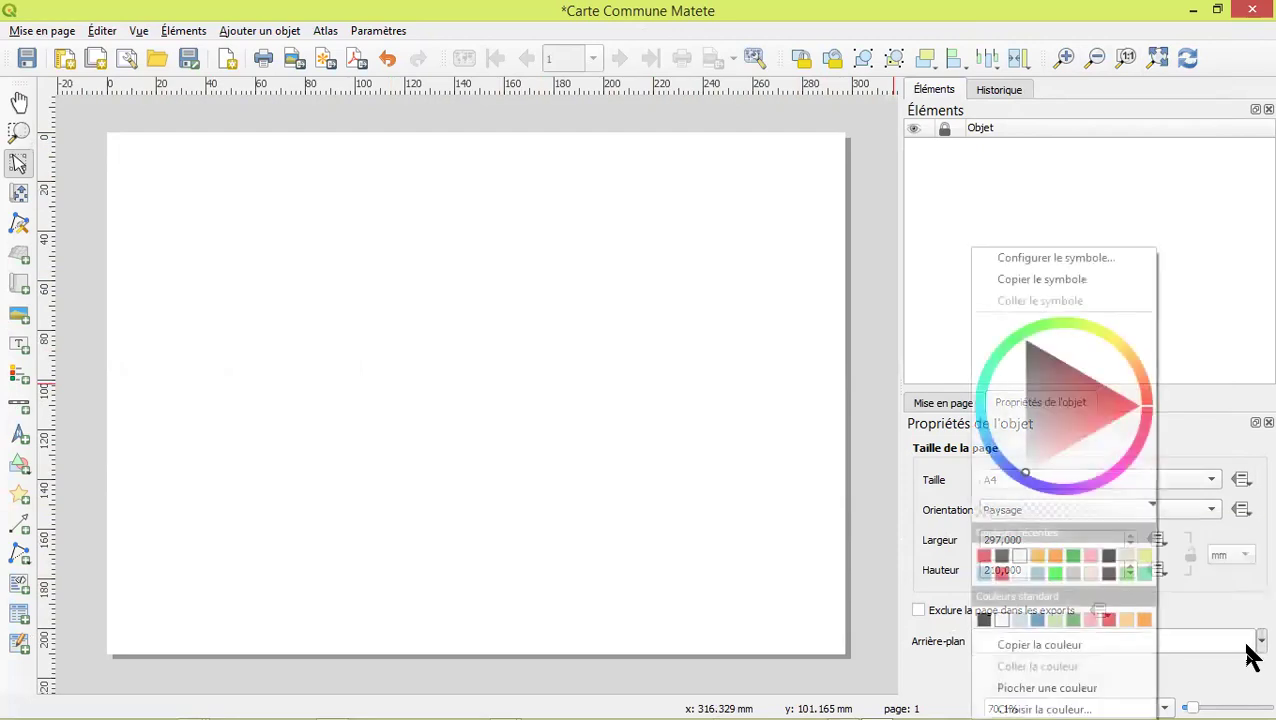
click(1072, 394)
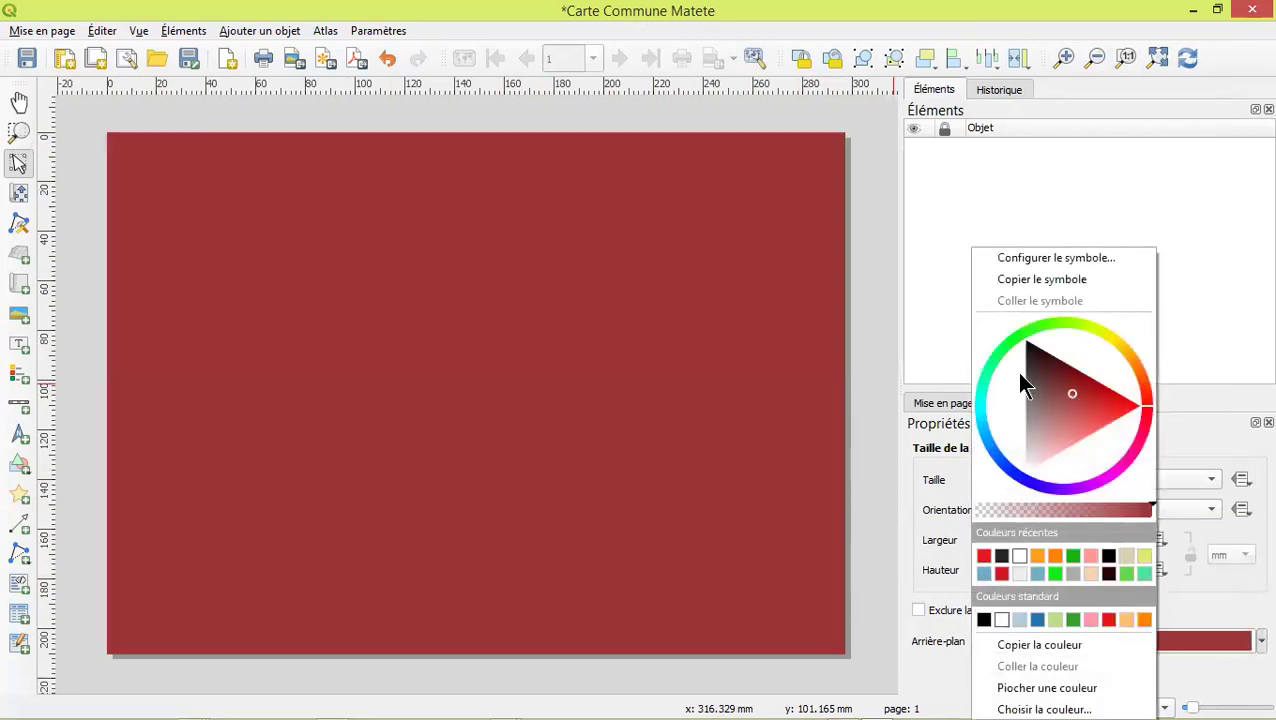
drag(1022, 385, 1020, 342)
click(1008, 336)
click(997, 427)
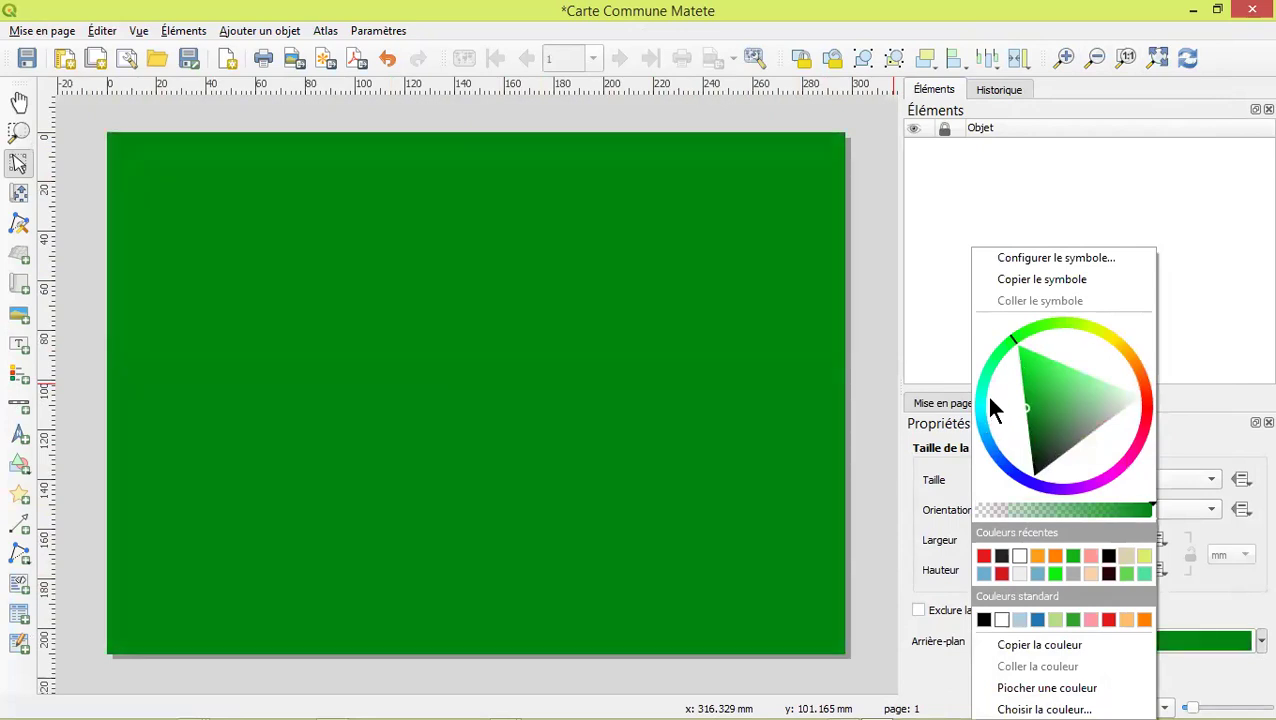
click(989, 395)
click(1065, 424)
click(1039, 386)
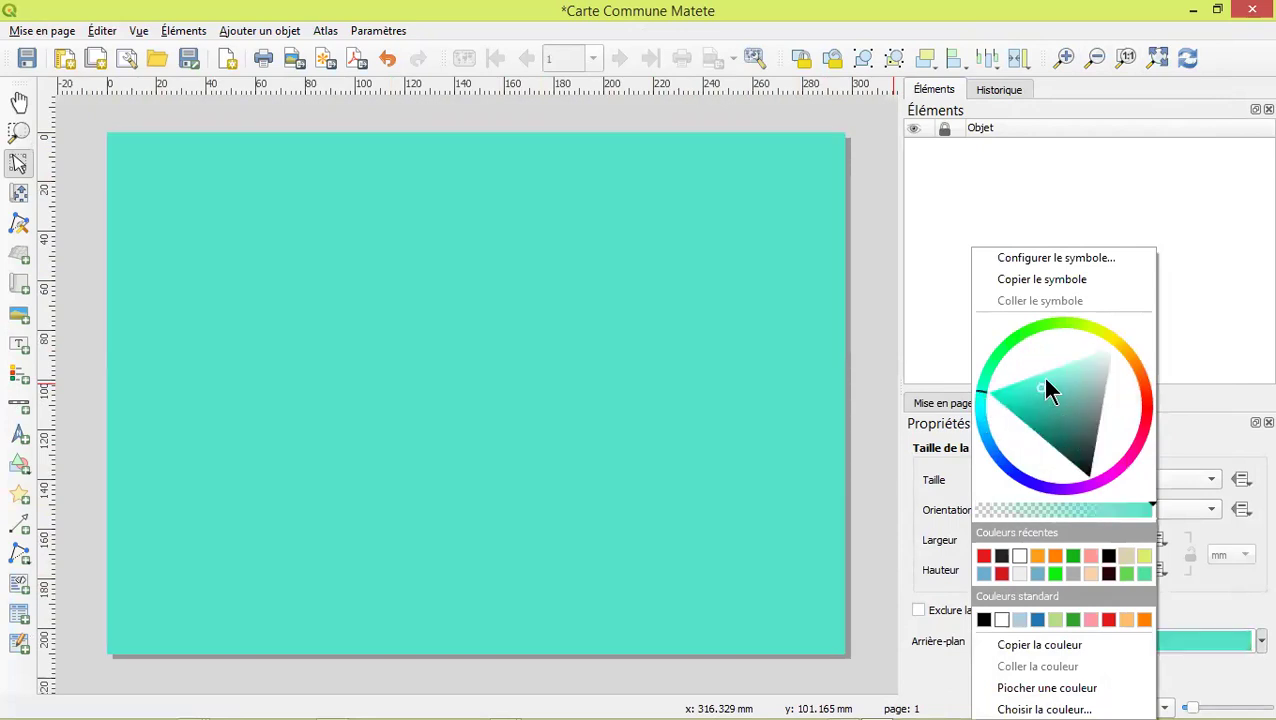
click(1073, 320)
click(1130, 349)
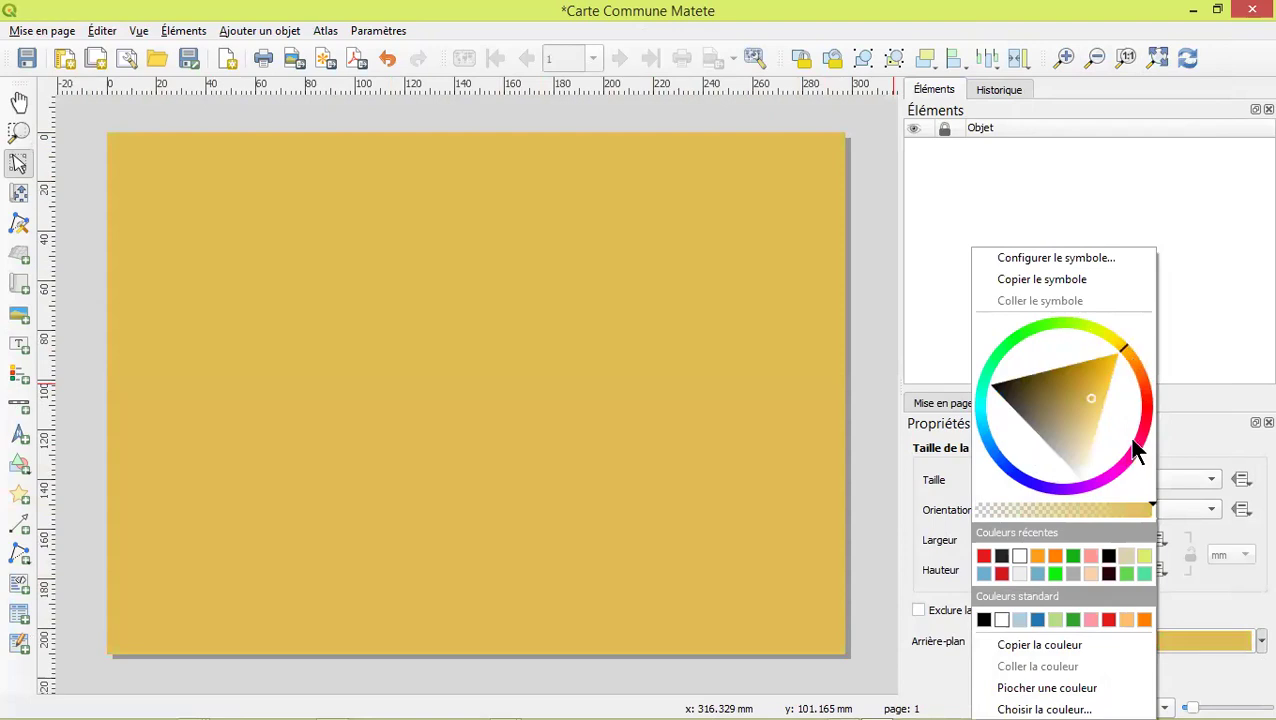
click(1114, 484)
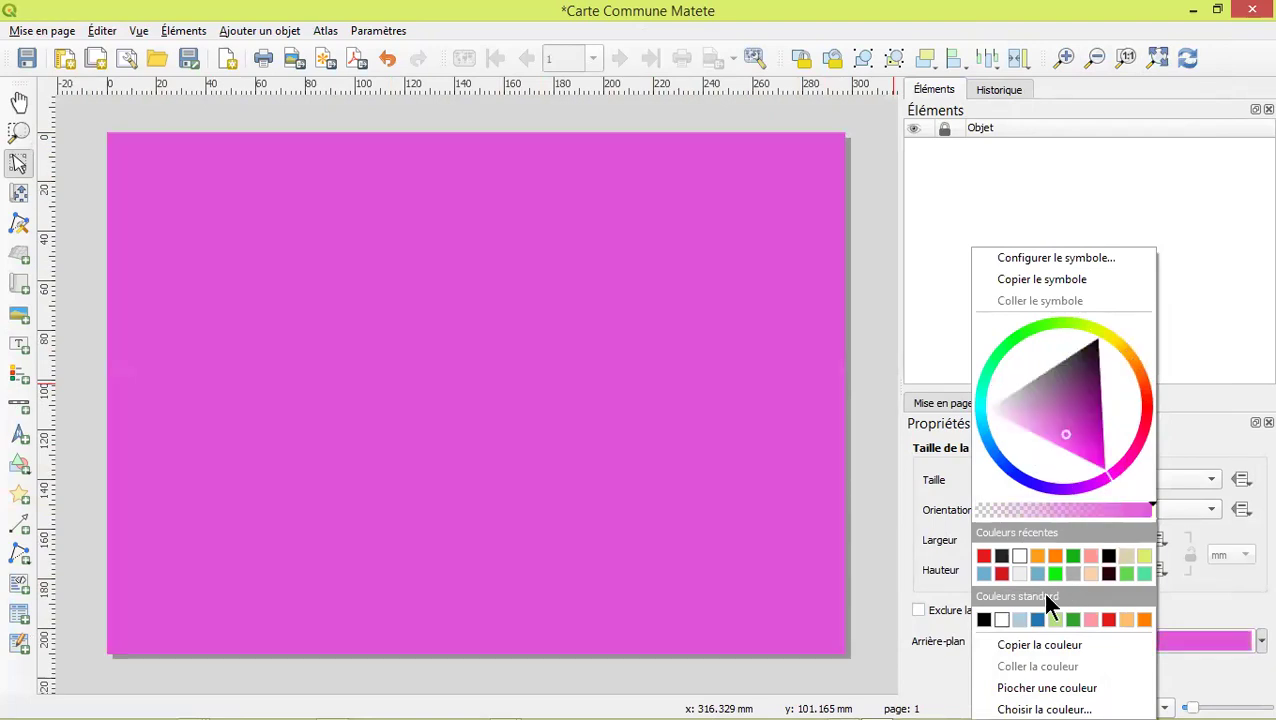
click(1000, 619)
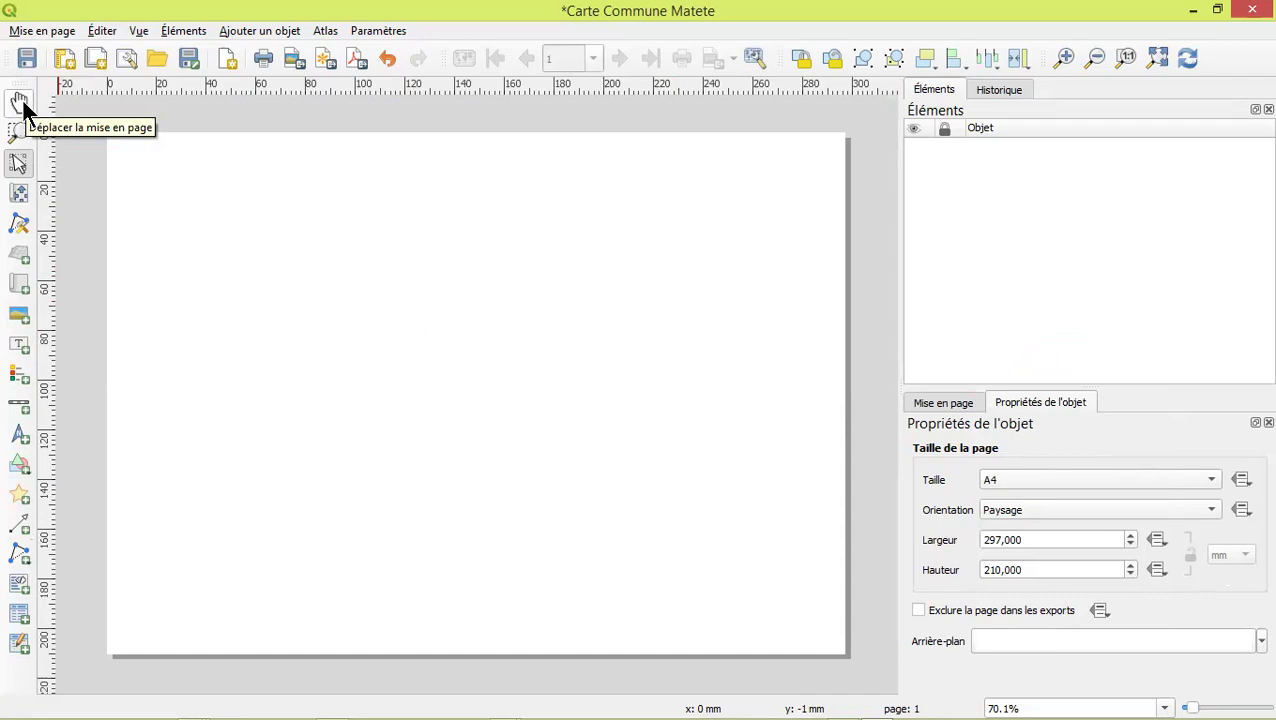
click(17, 197)
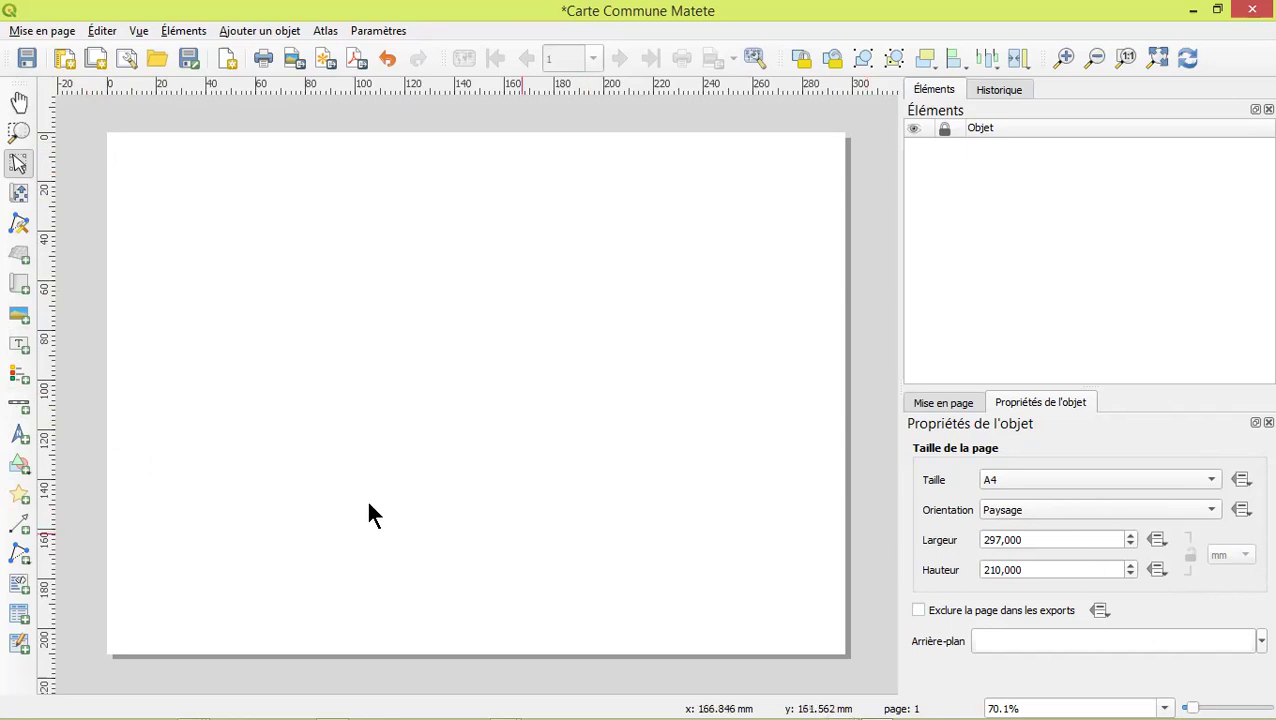
click(20, 466)
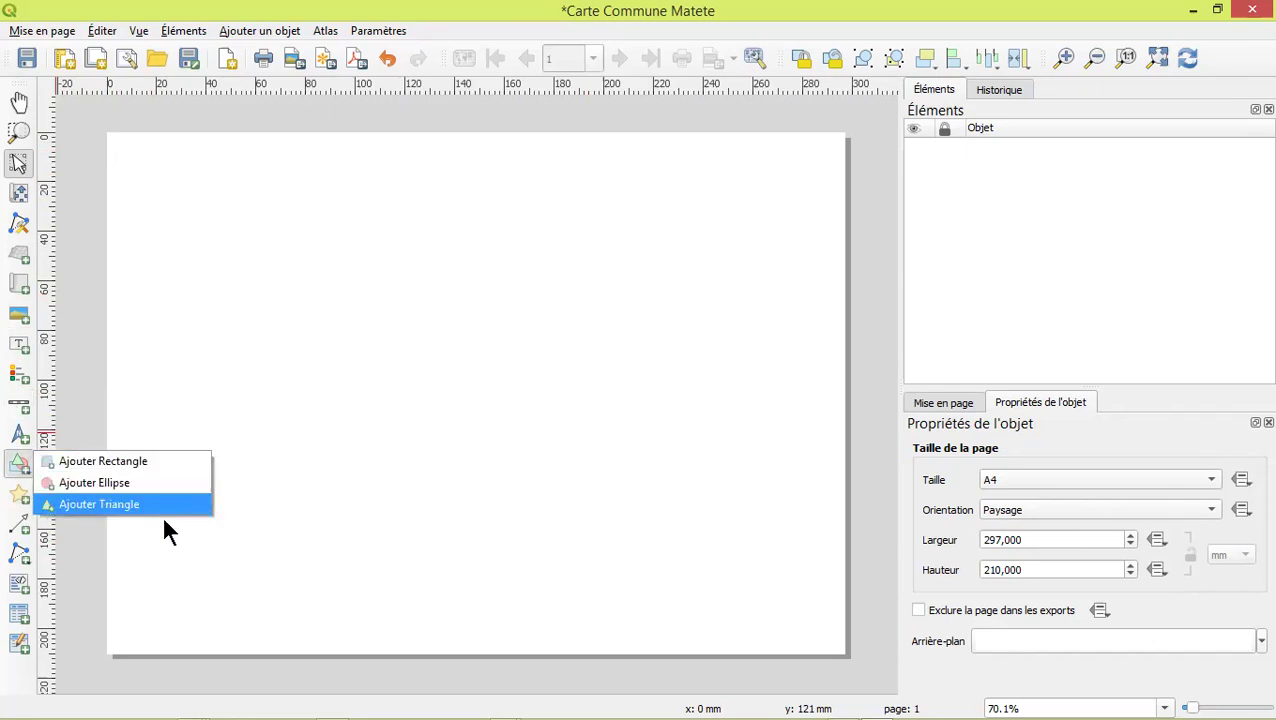
Place a symbol marker on the page at about x 59 mm, y 57 mm and delete it
click(16, 500)
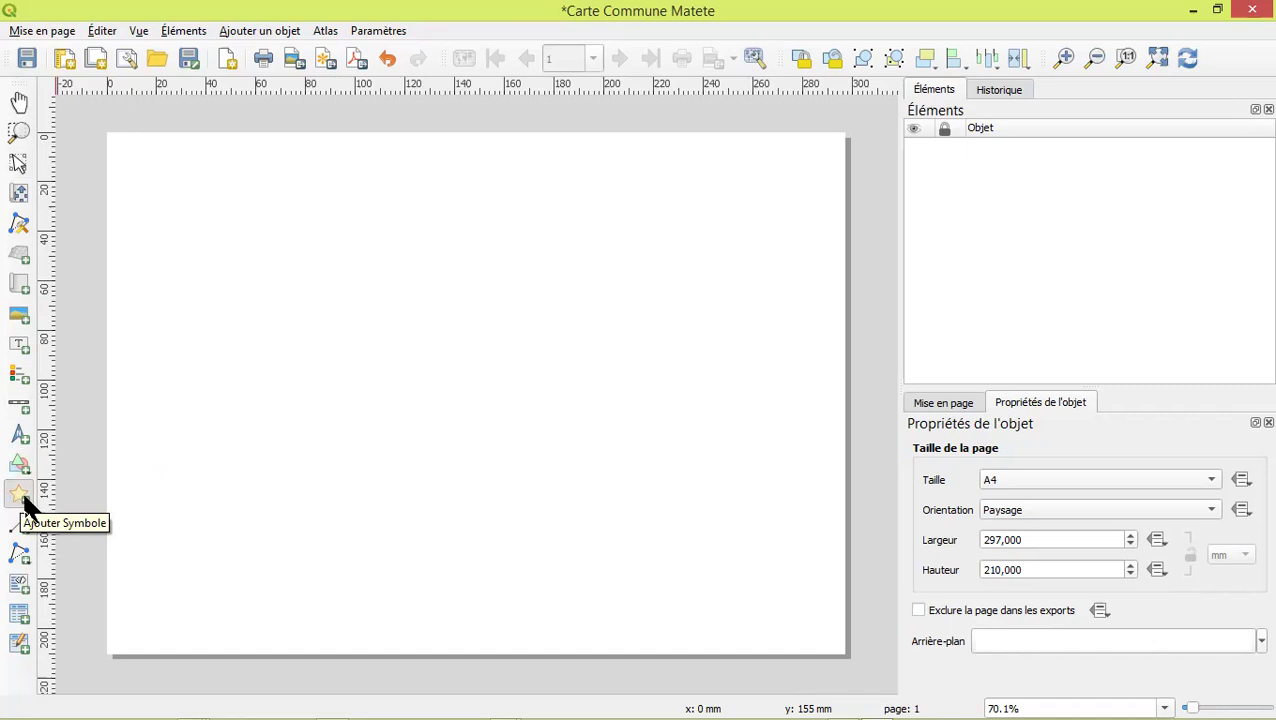
drag(252, 276, 402, 395)
drag(262, 284, 360, 385)
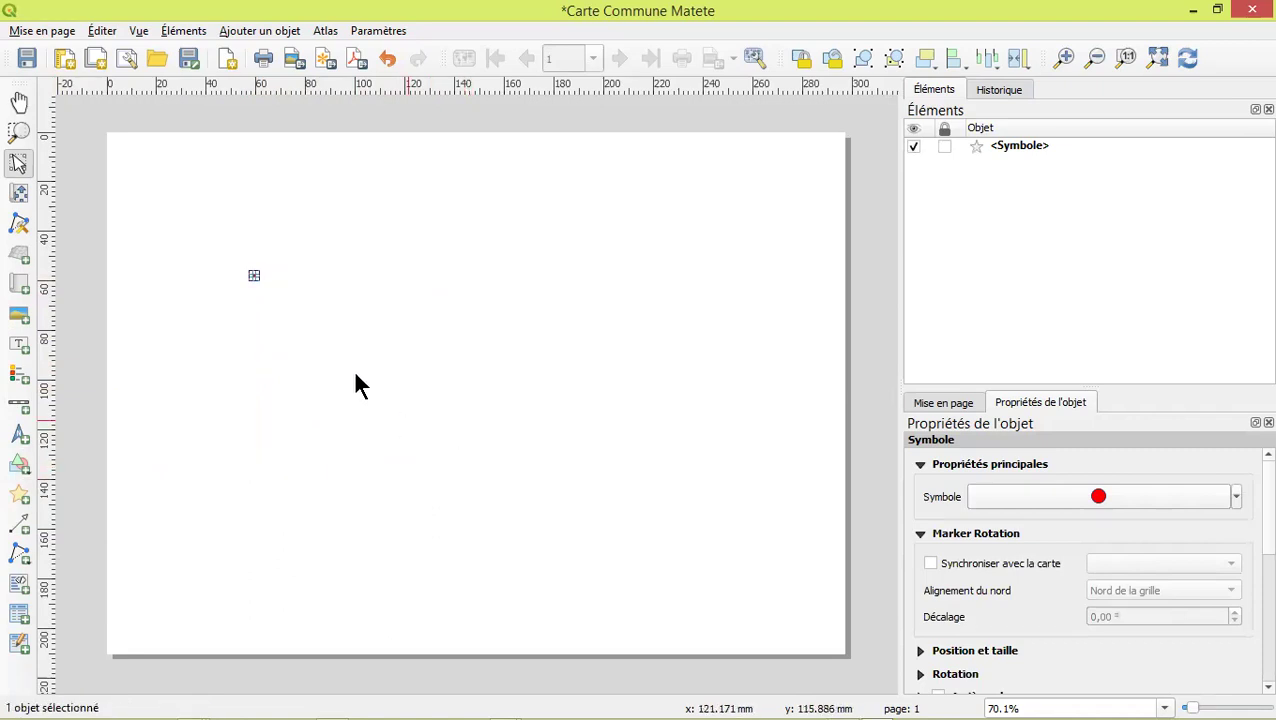
click(228, 302)
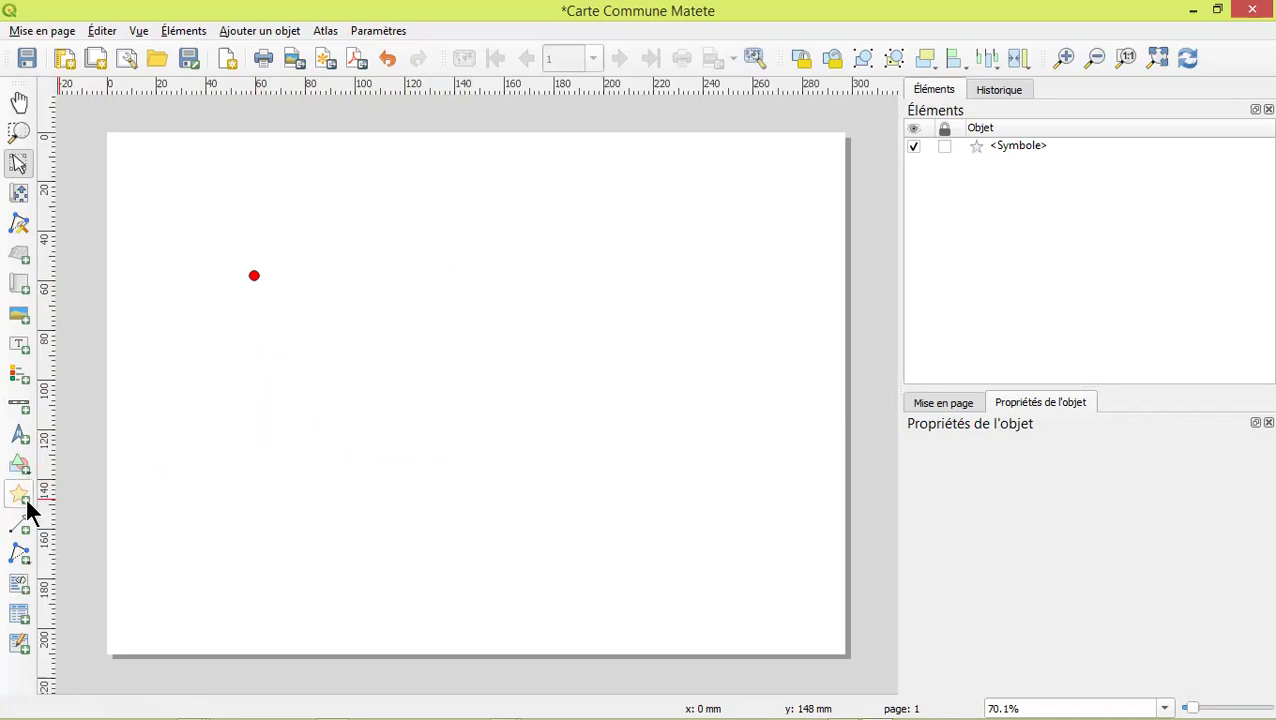
click(254, 276)
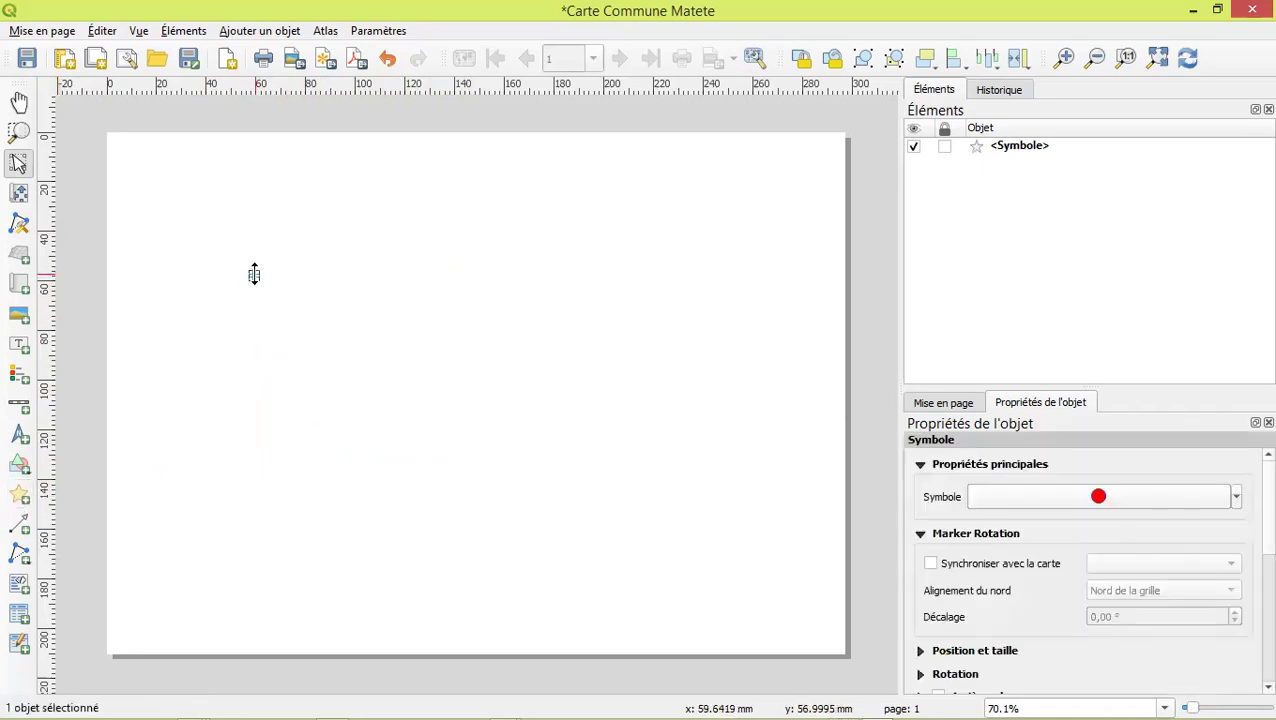
key(Delete)
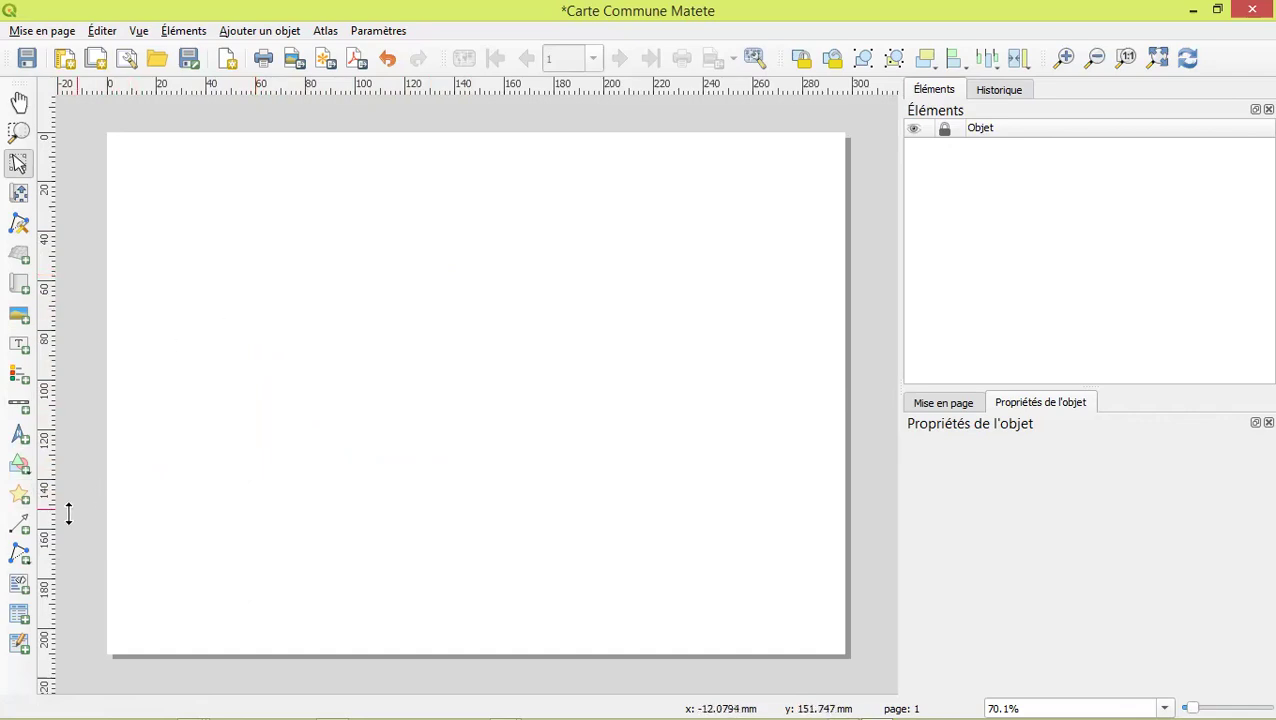
Draw an arrow sloping down from the page's upper left to about x 198 mm, y 101 mm and delete it
click(19, 530)
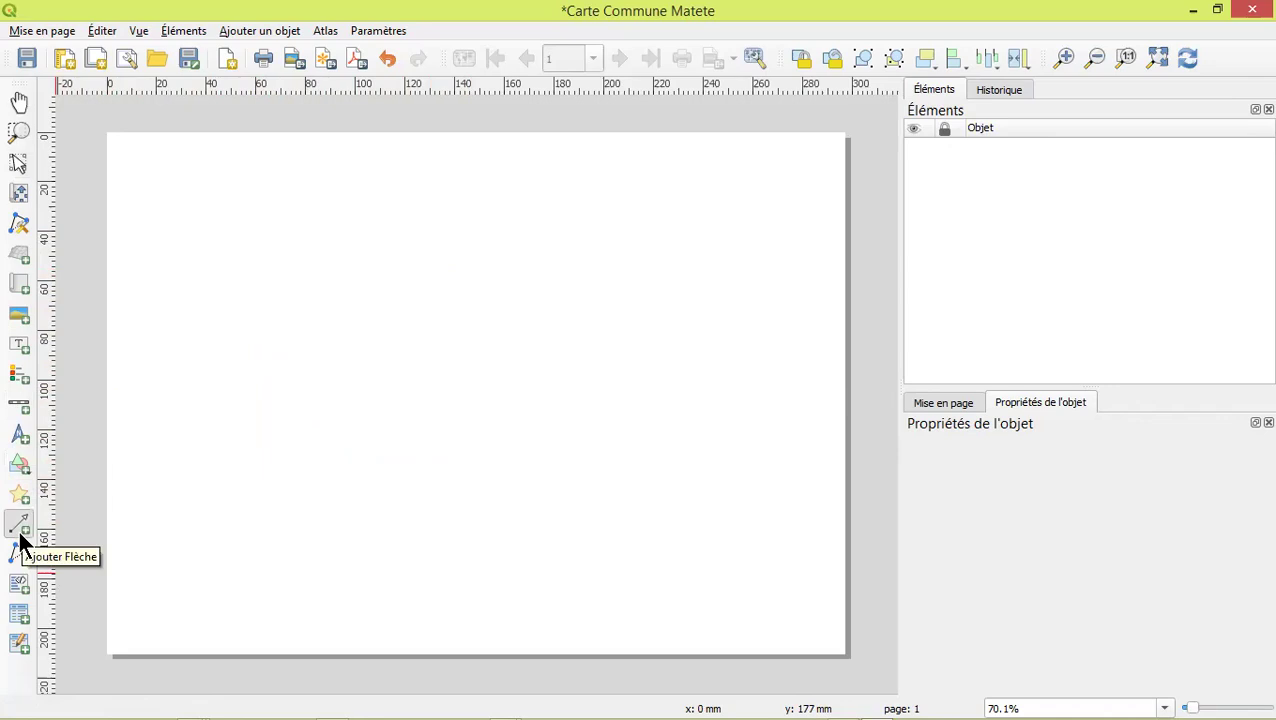
drag(184, 209, 598, 384)
right_click(598, 384)
click(476, 461)
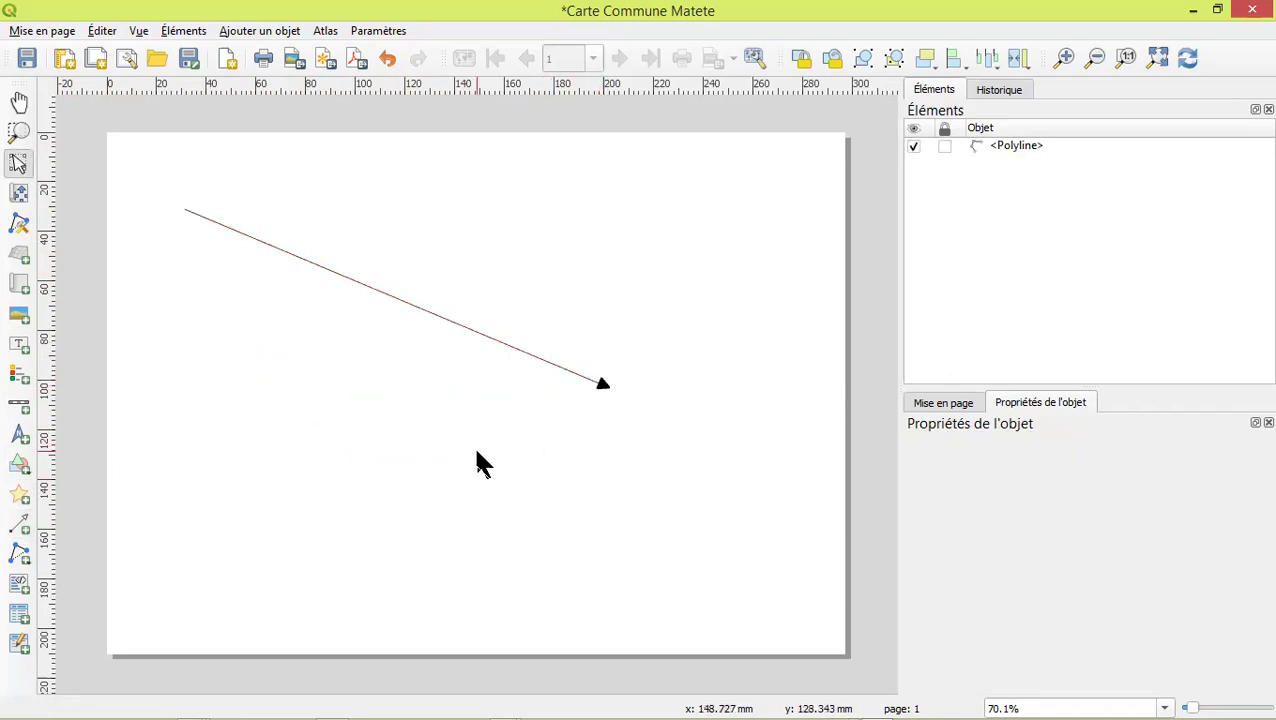
click(483, 337)
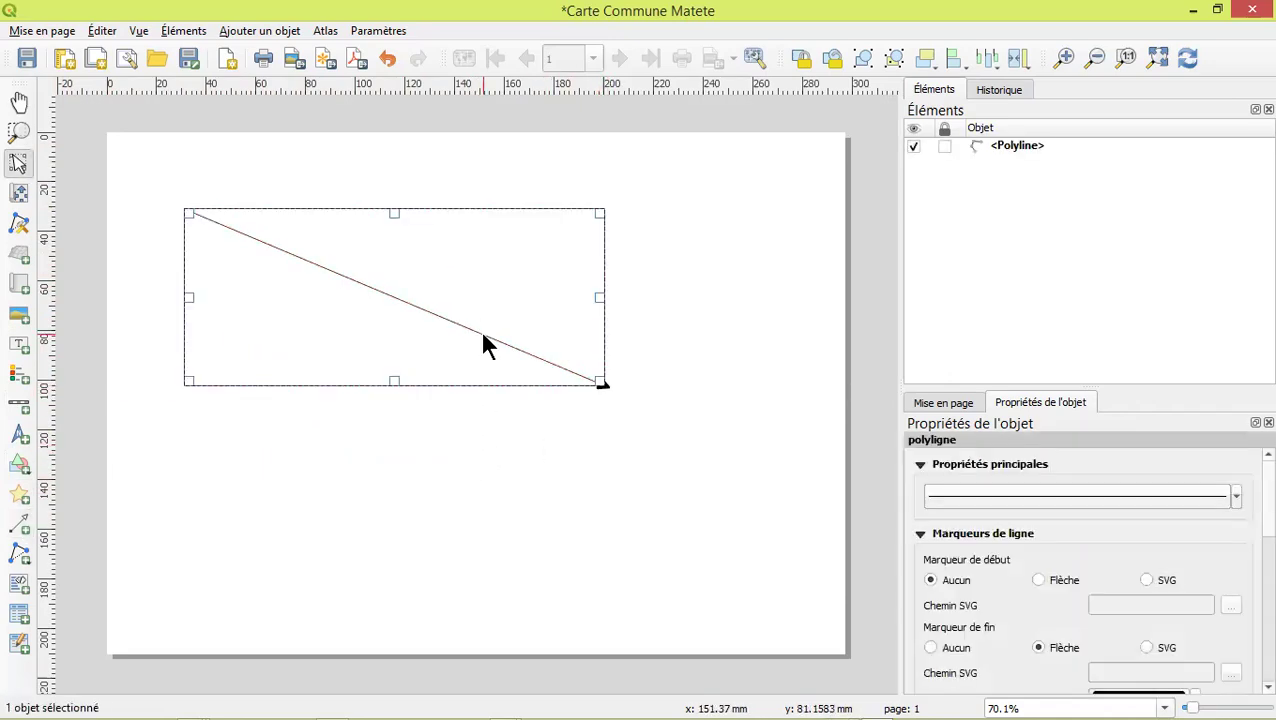
key(Delete)
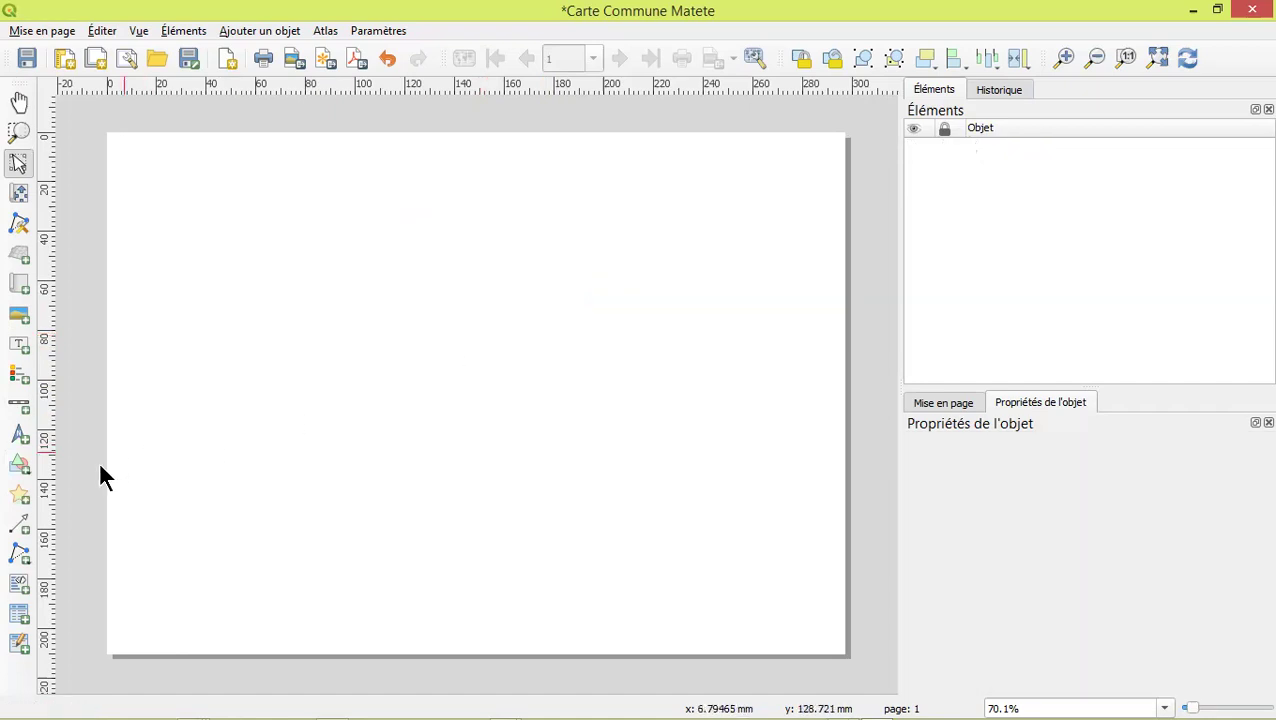
Draw an open four-point polyline about 214 mm wide and 110 mm high across the lower part of the page
click(20, 558)
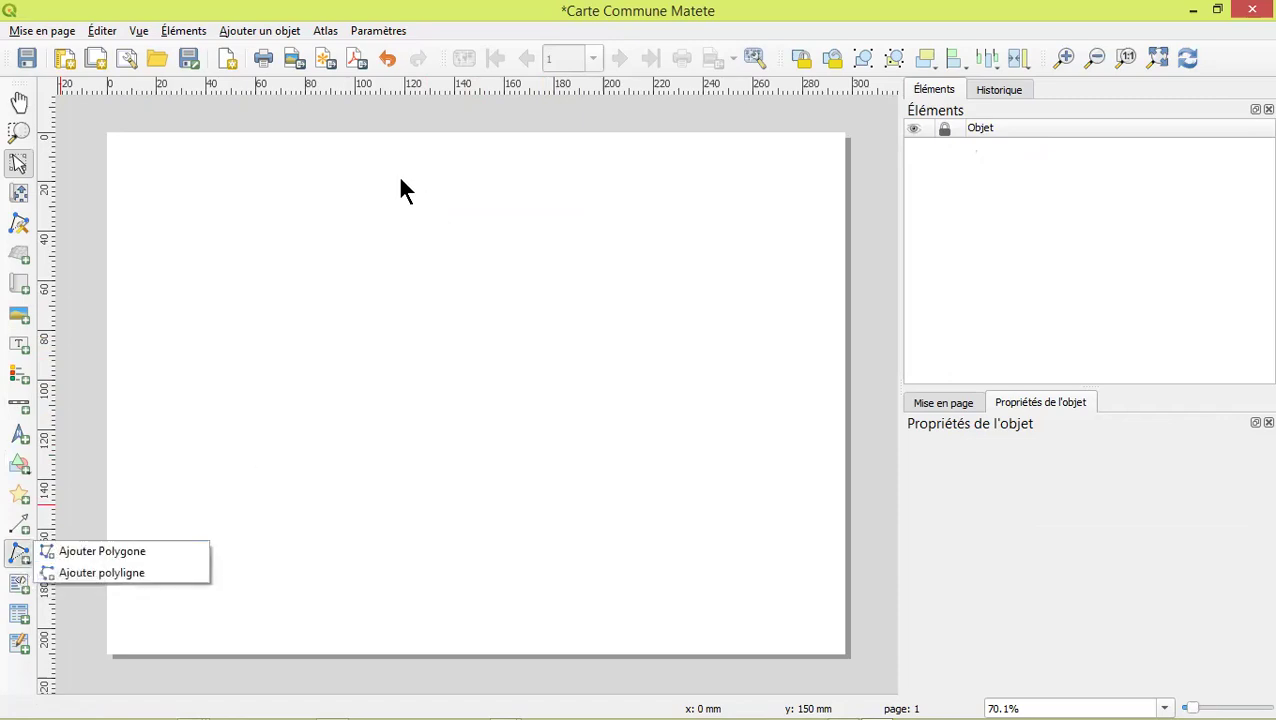
click(133, 571)
click(166, 292)
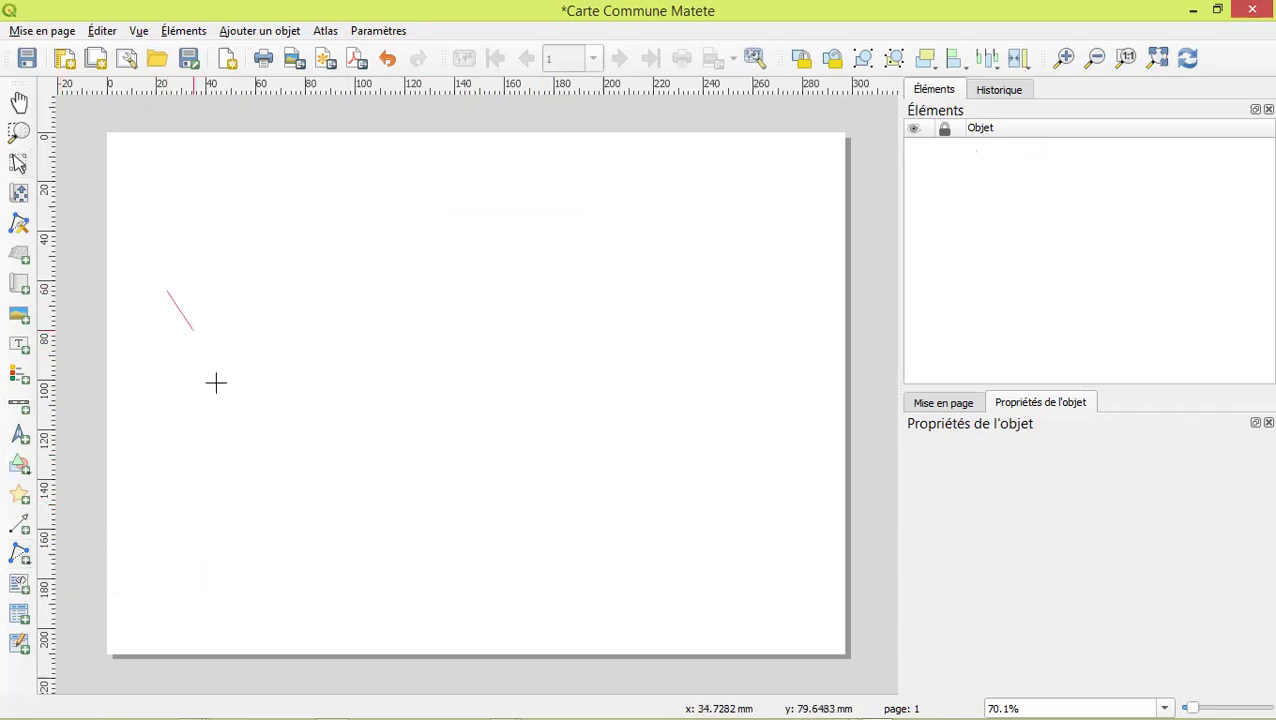
click(172, 540)
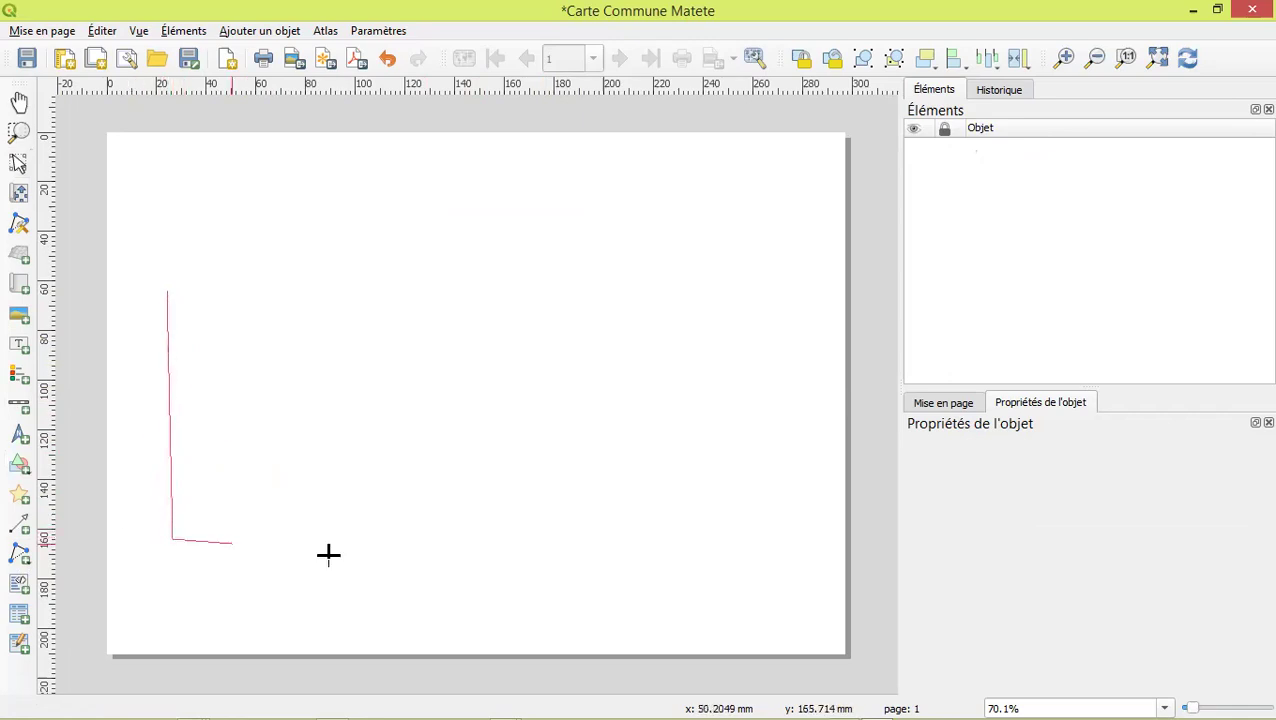
click(547, 564)
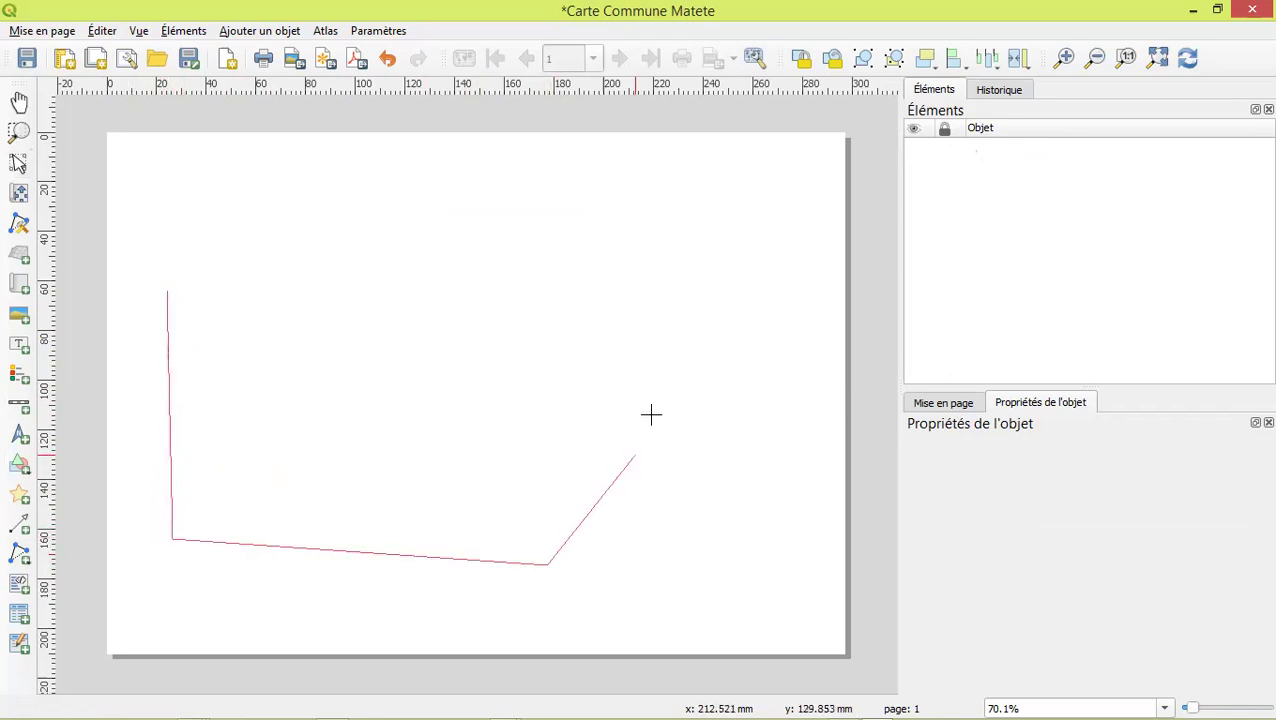
click(700, 345)
right_click(700, 345)
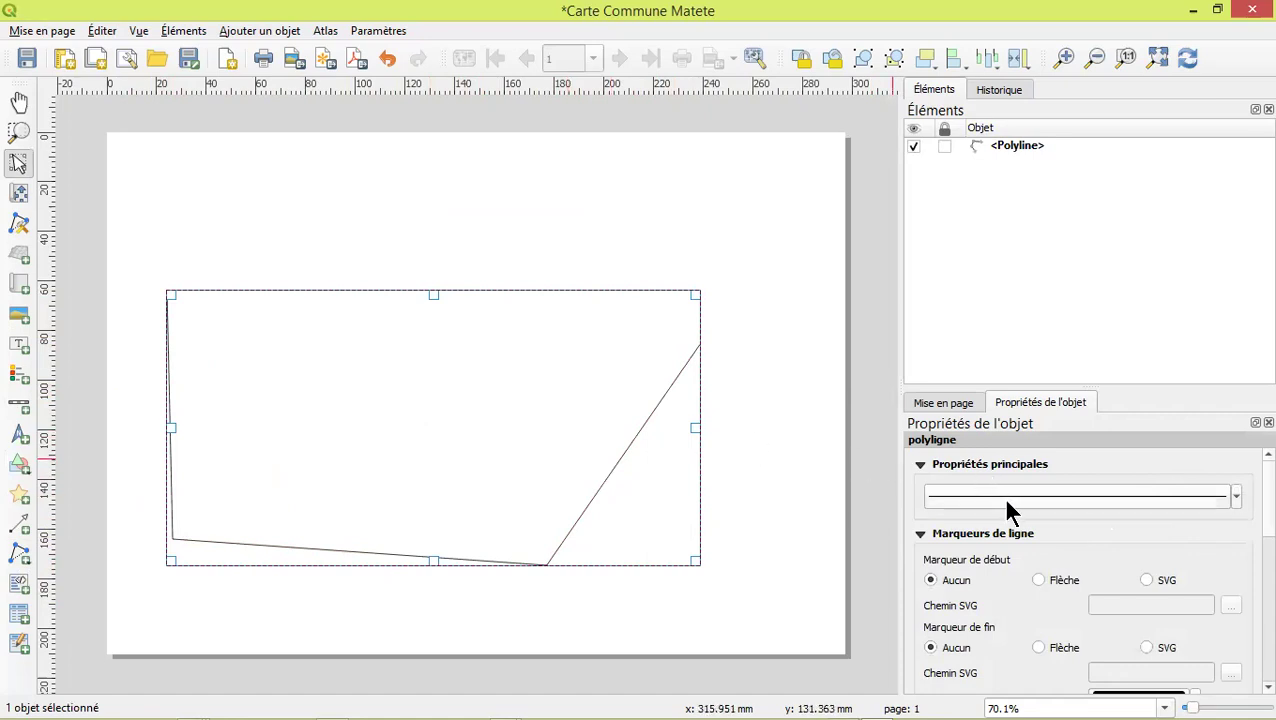
Set the polyline's end marker to Flèche and reselect the polyline
click(1039, 648)
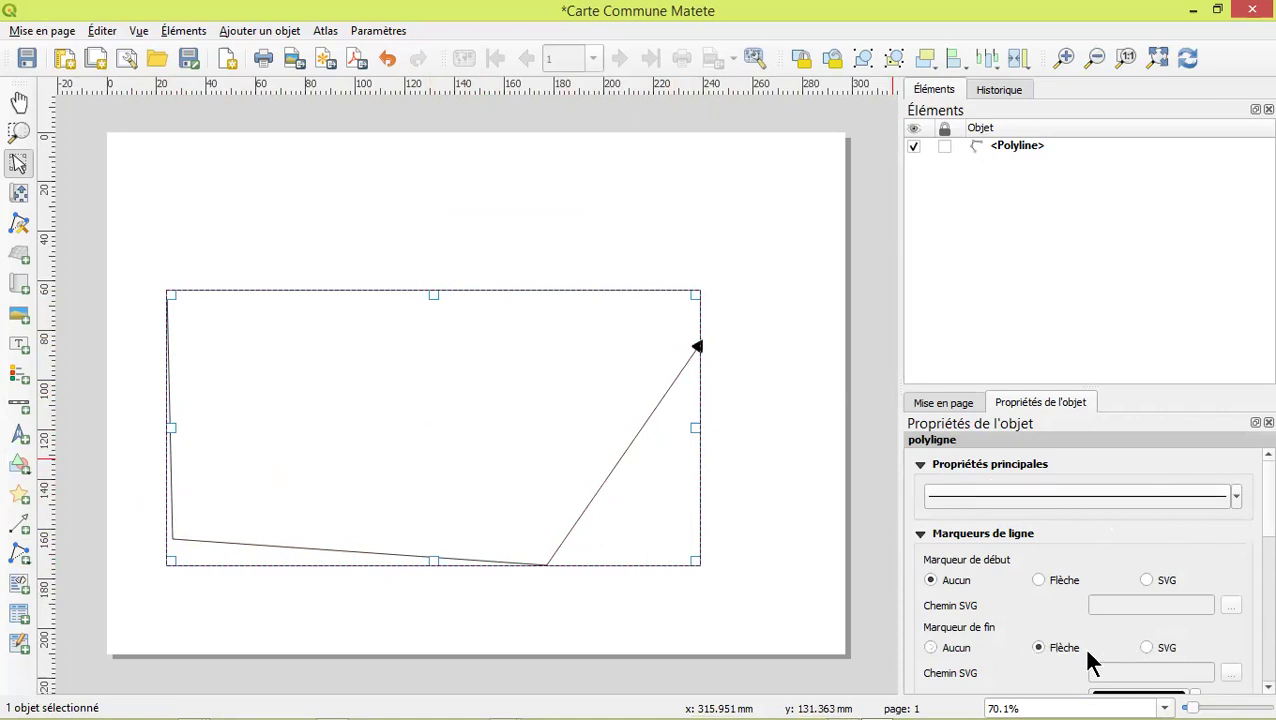
scroll(960, 635, down, 3)
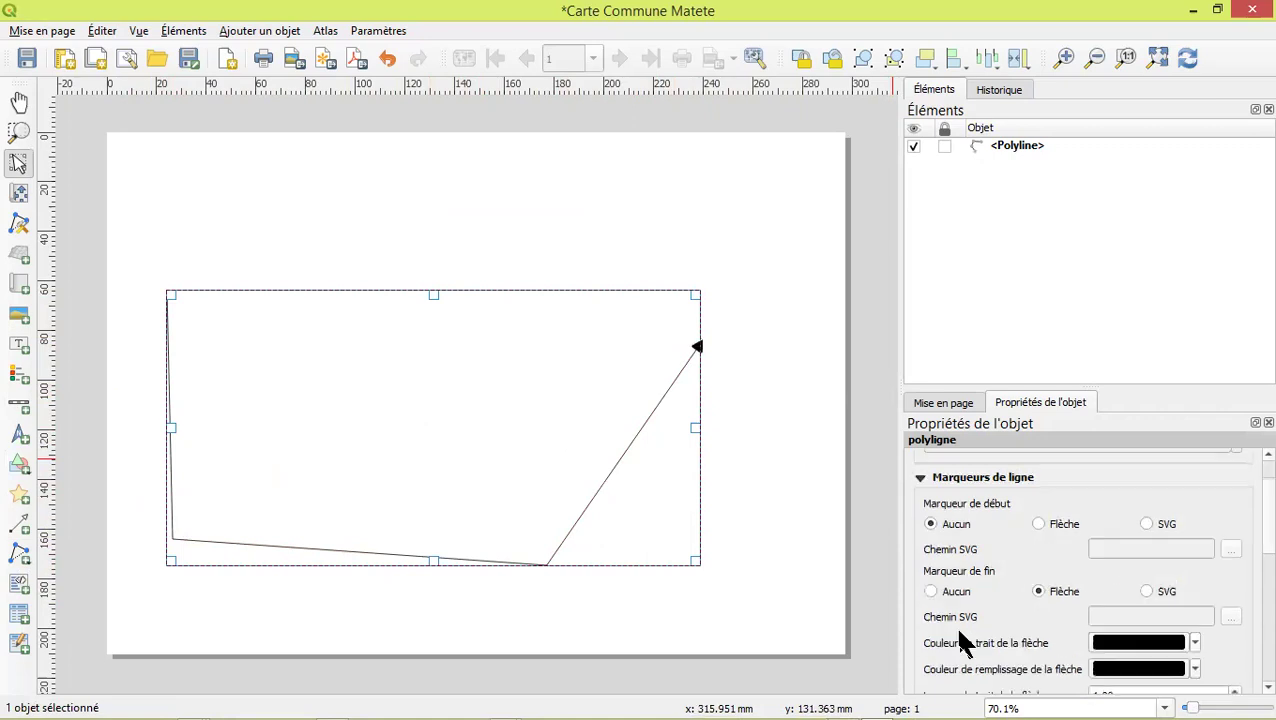
click(762, 368)
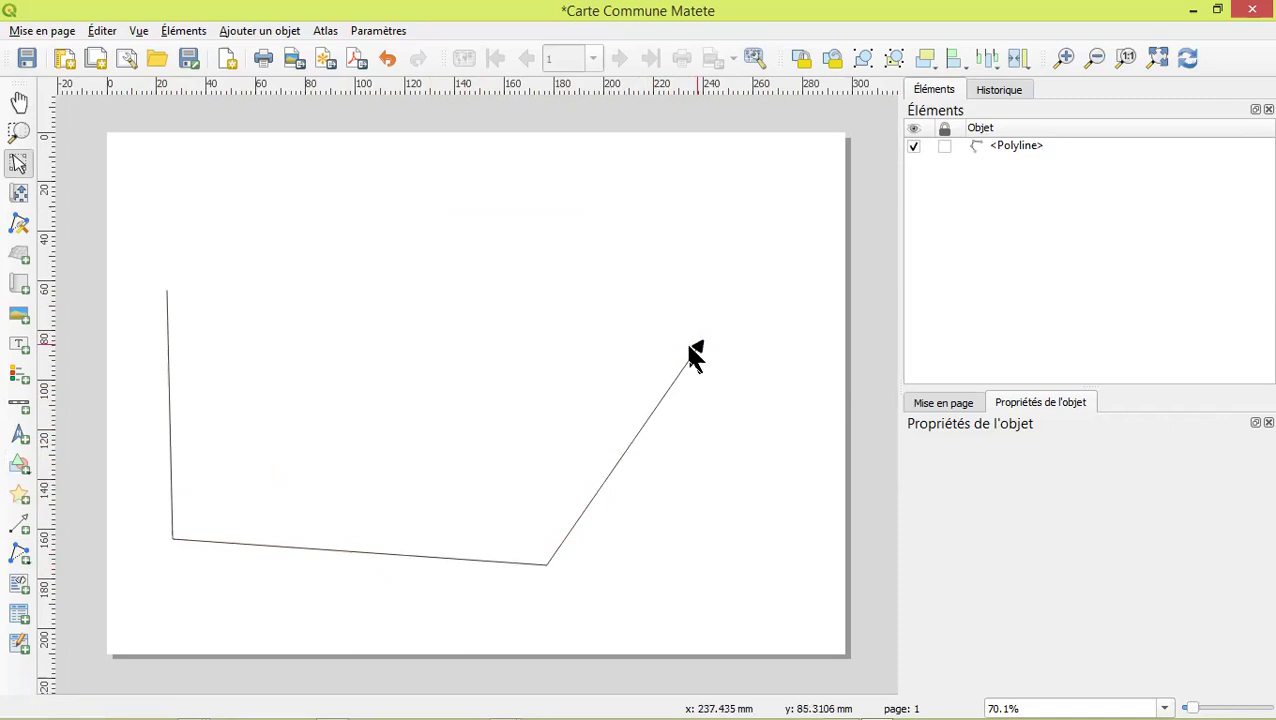
click(169, 400)
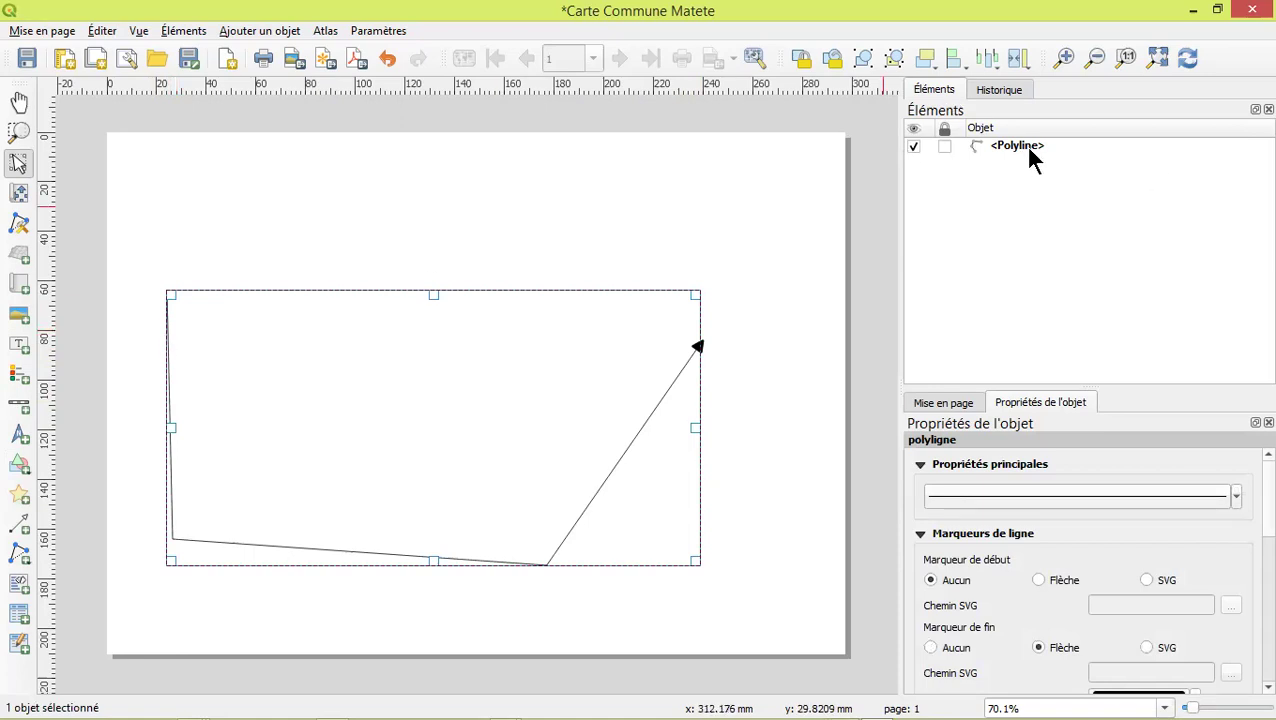
click(984, 150)
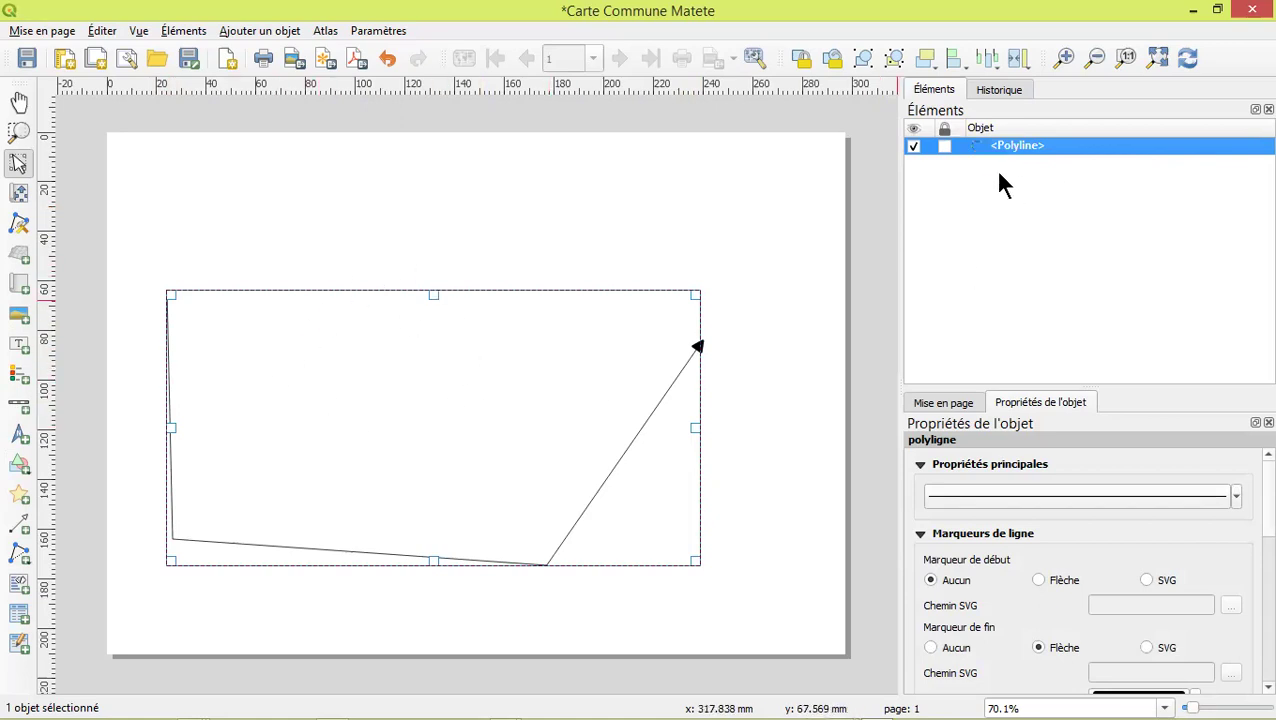
Hide the polyline from the page and show it again
click(914, 147)
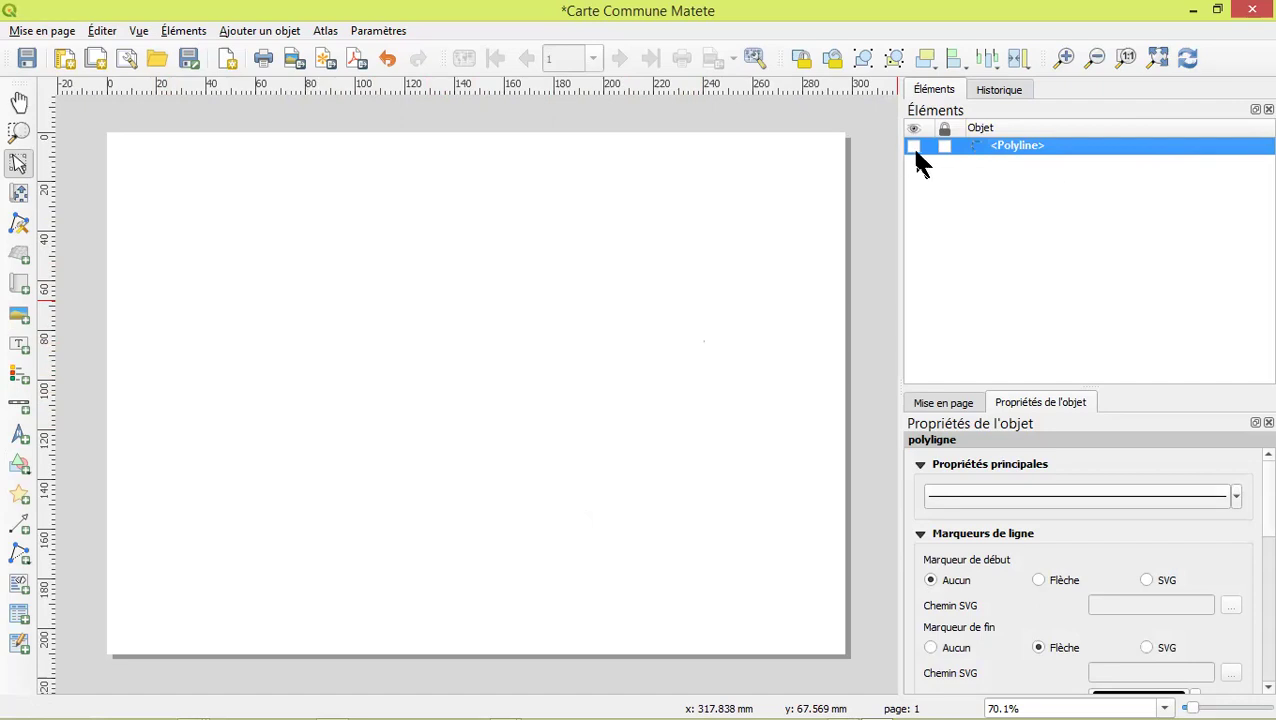
click(913, 147)
click(913, 147)
Lock the polyline, try selecting it on the page, unlock it and delete it
click(913, 147)
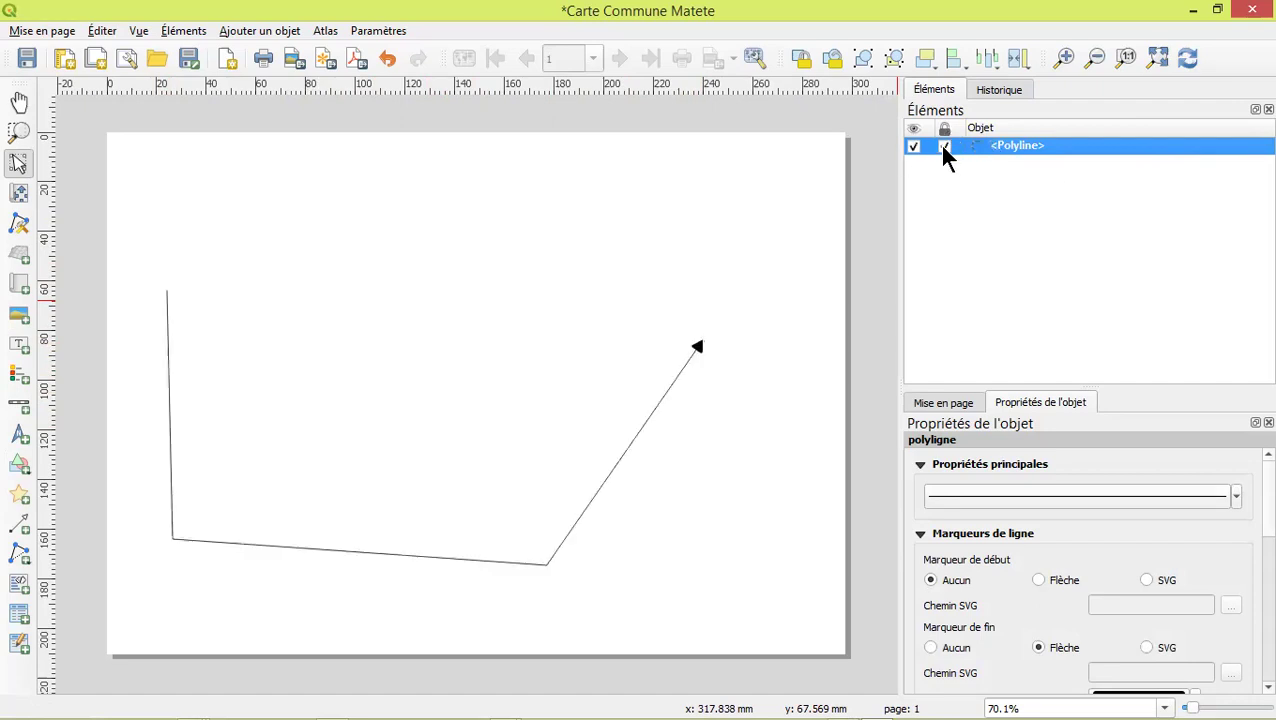
click(694, 347)
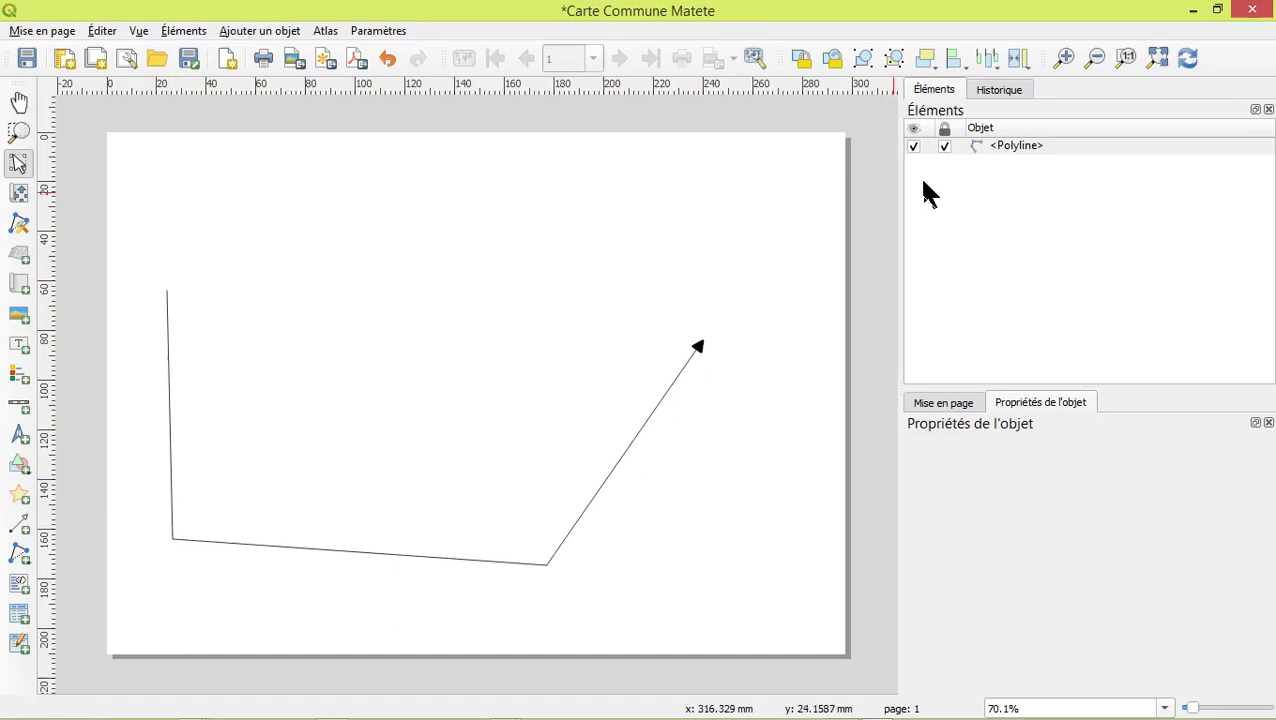
click(942, 147)
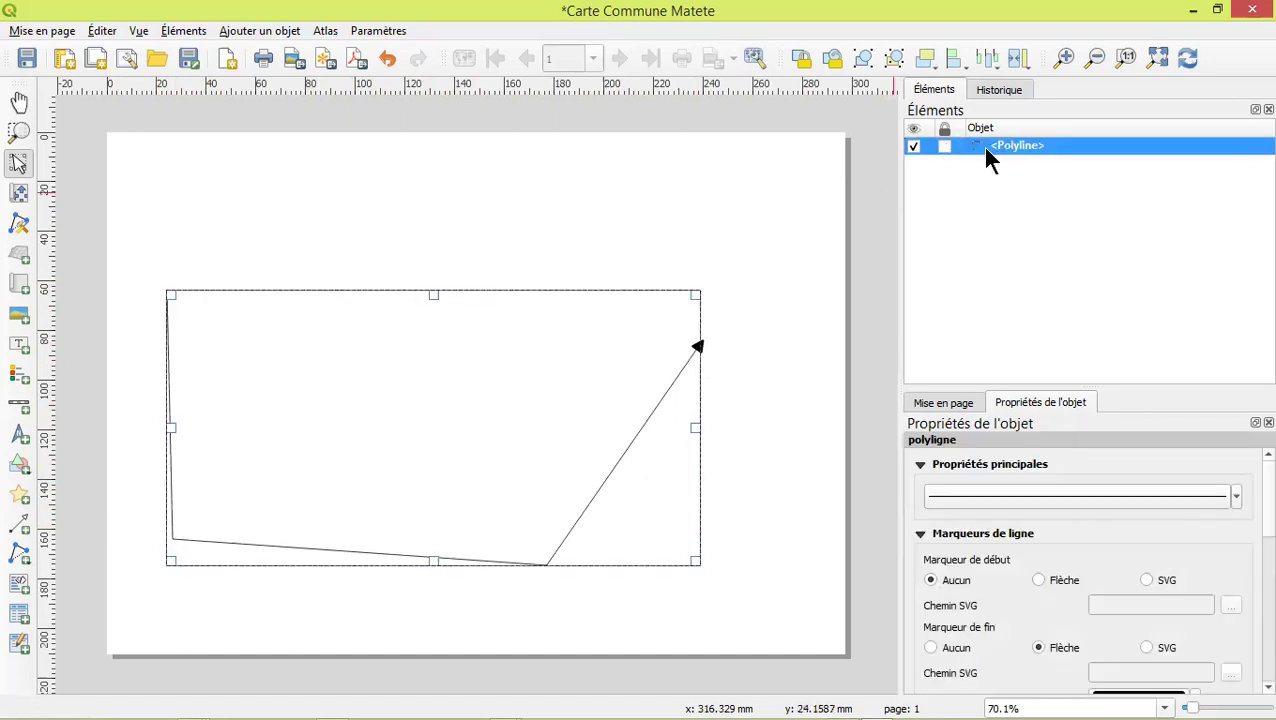
key(Delete)
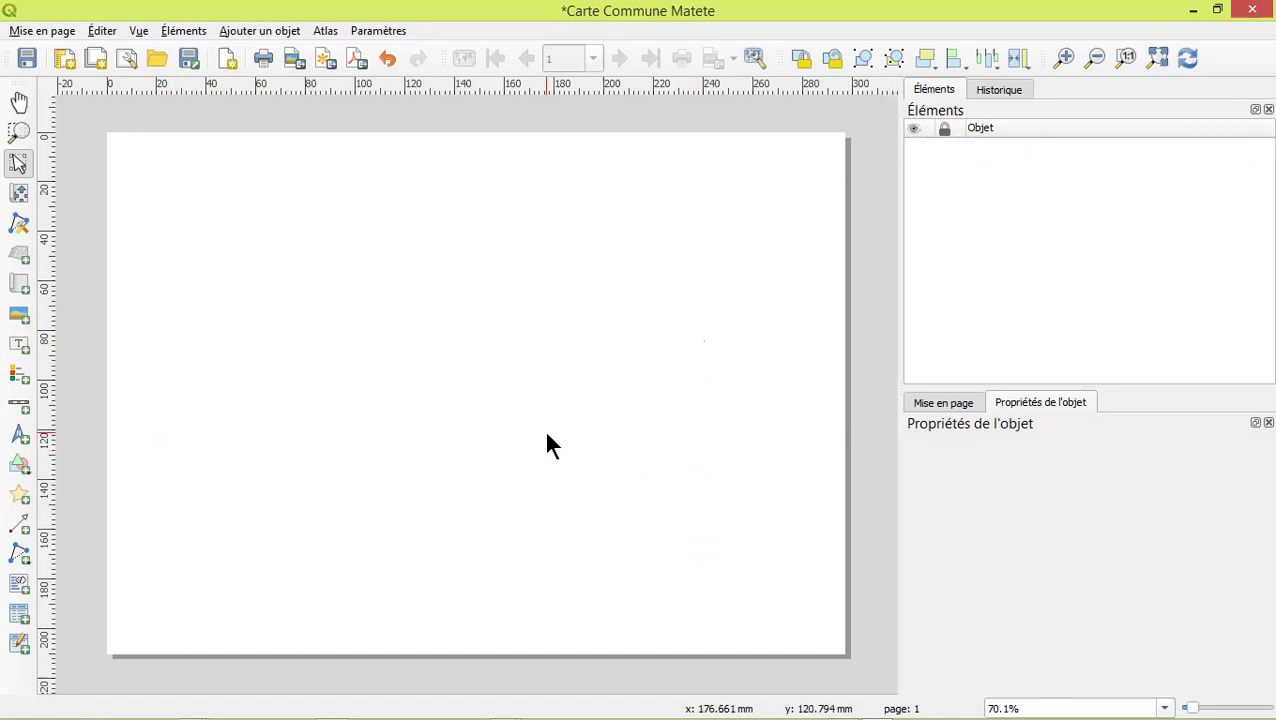
click(19, 585)
click(19, 646)
Add a map about 282 mm wide and 187 mm high, filling most of the page below a strip for the title
click(22, 290)
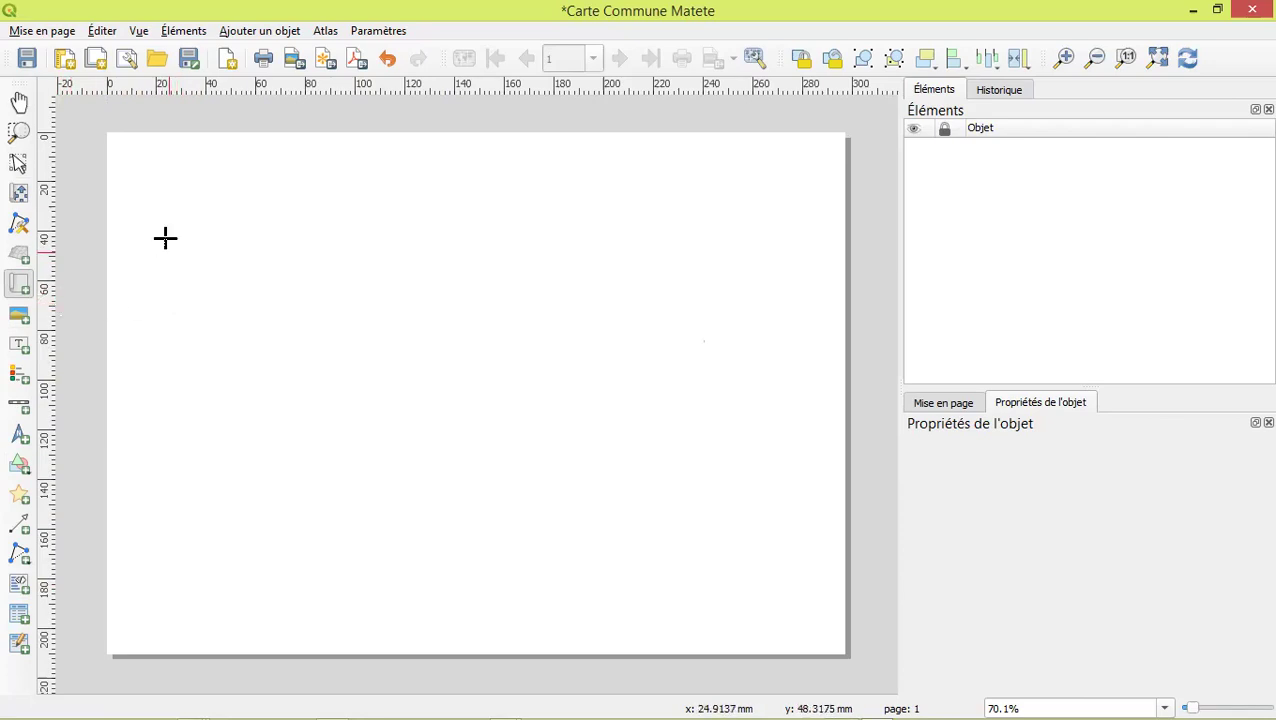
click(118, 170)
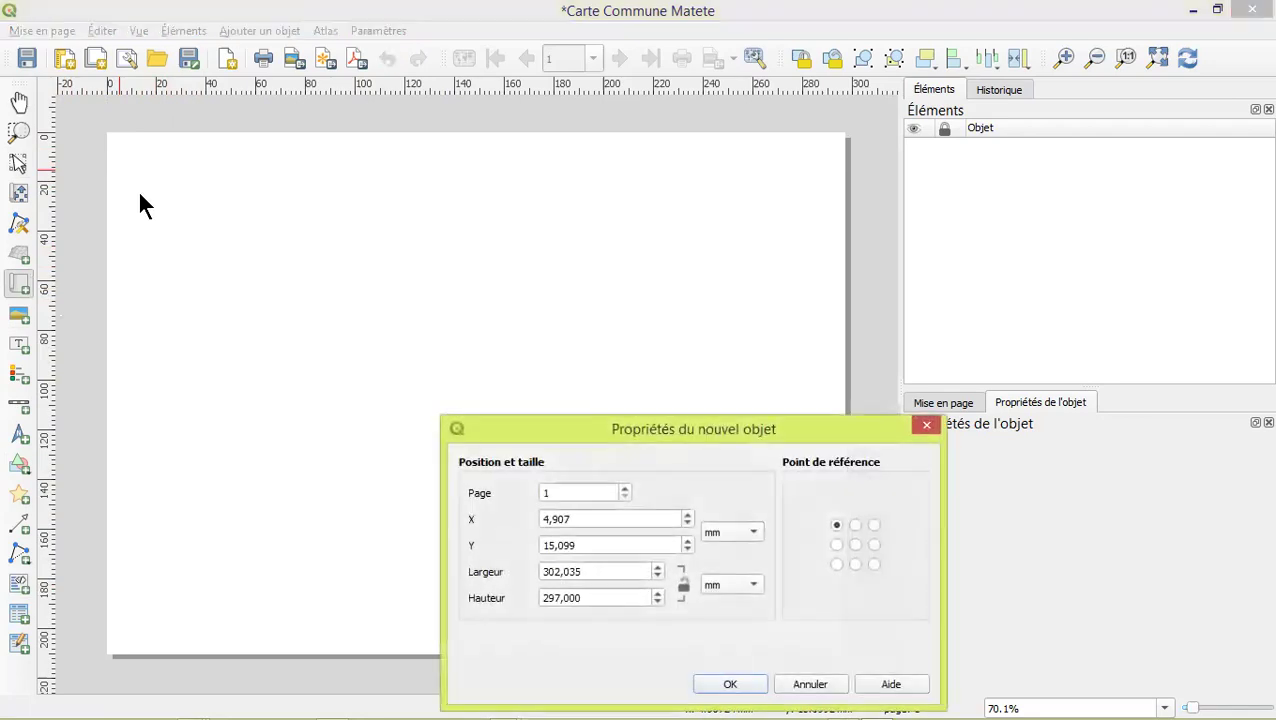
click(923, 427)
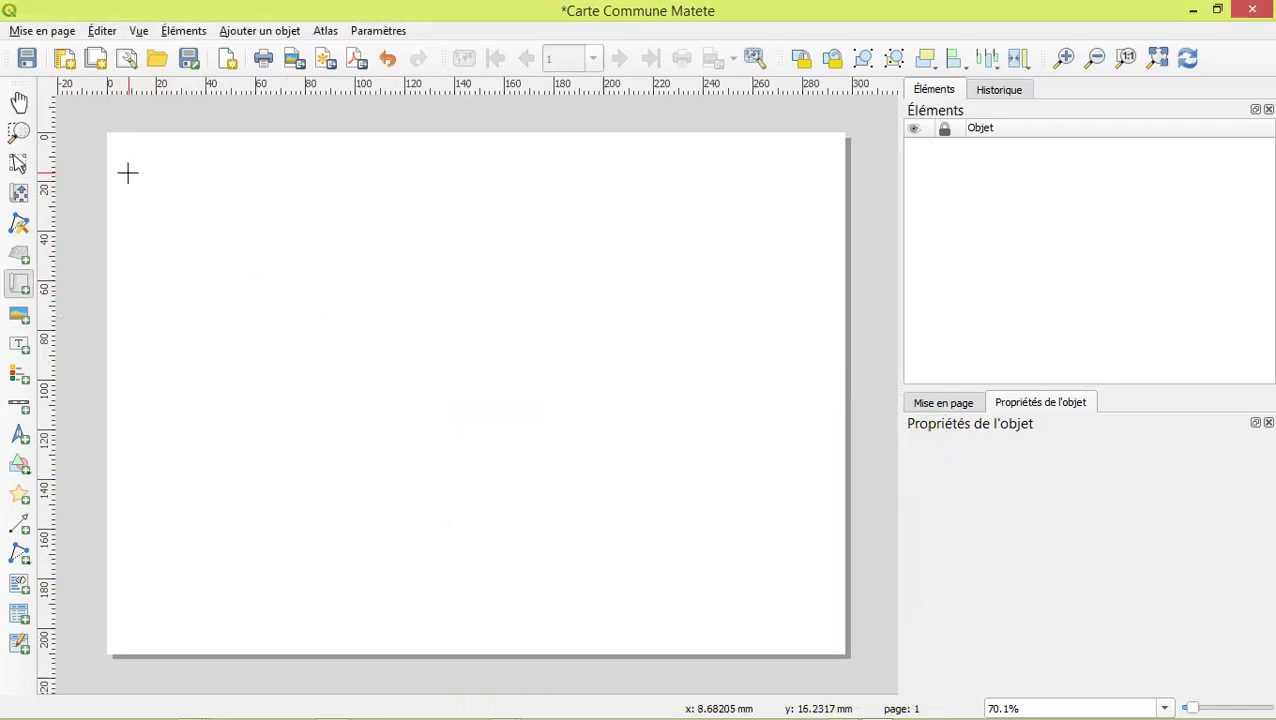
drag(122, 173, 824, 637)
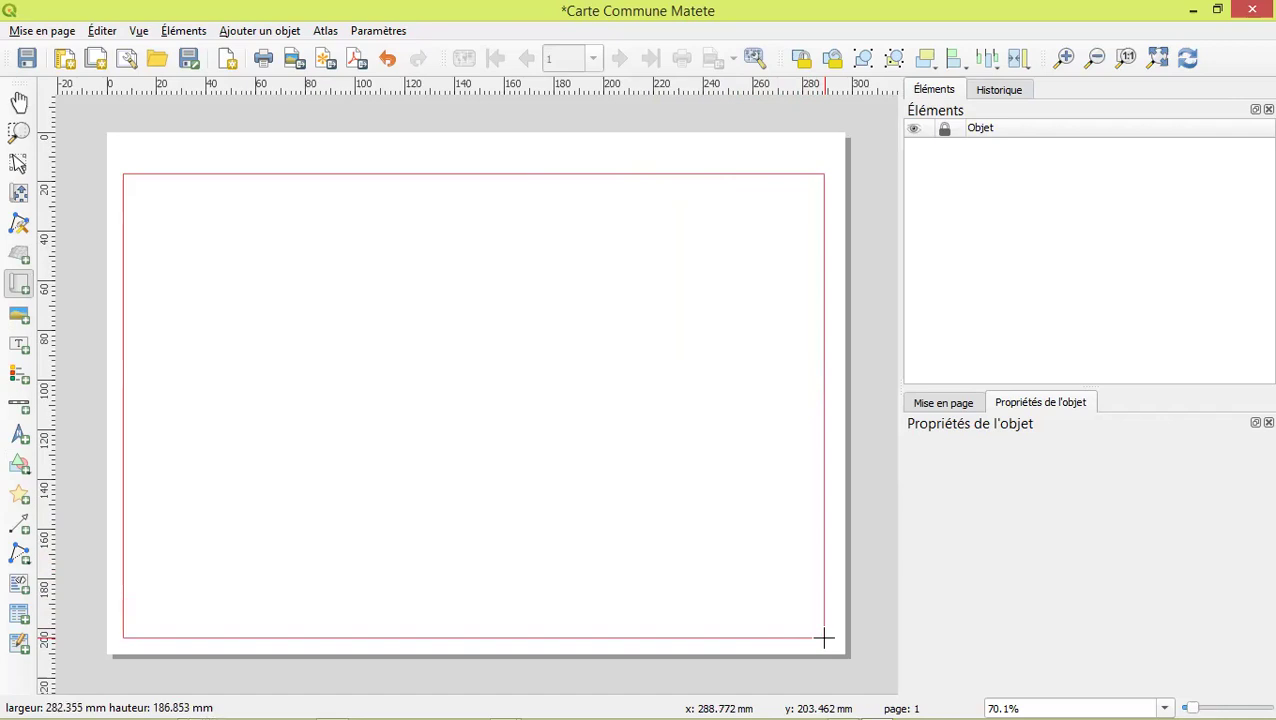
drag(824, 637, 824, 637)
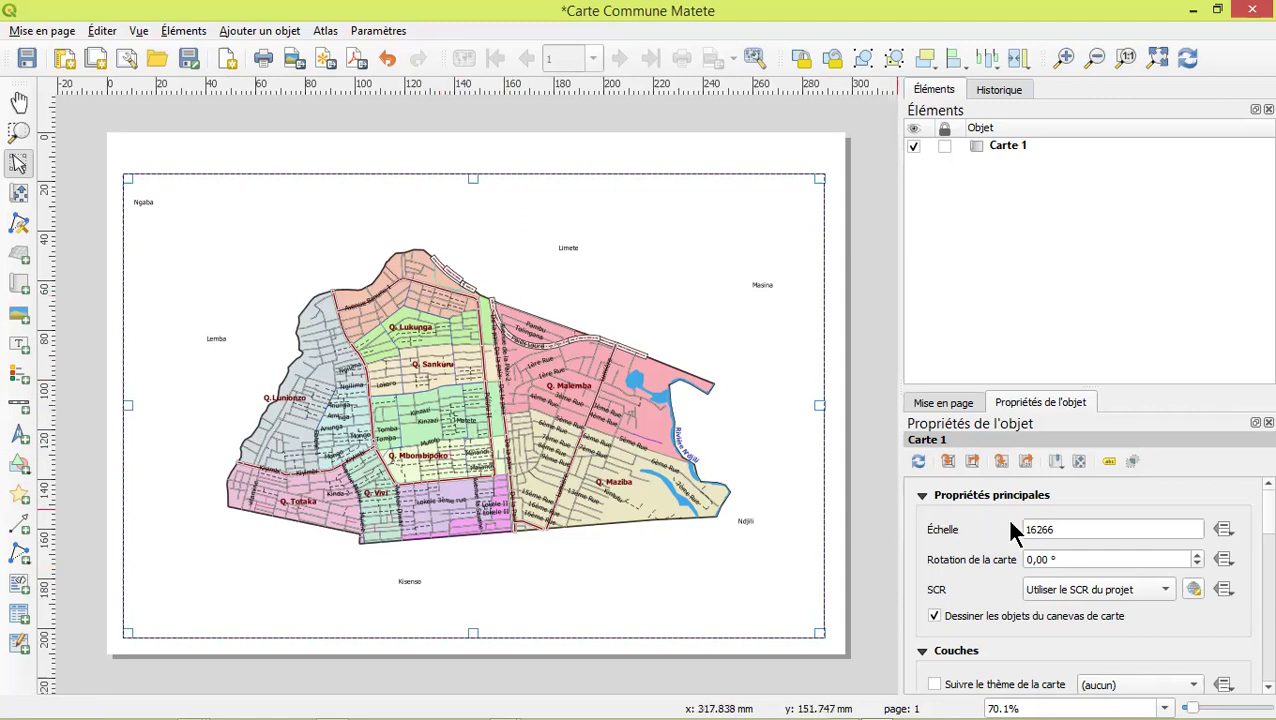
Set the map's scale to 14266 and refresh its preview
drag(1038, 530, 1025, 540)
text(14)
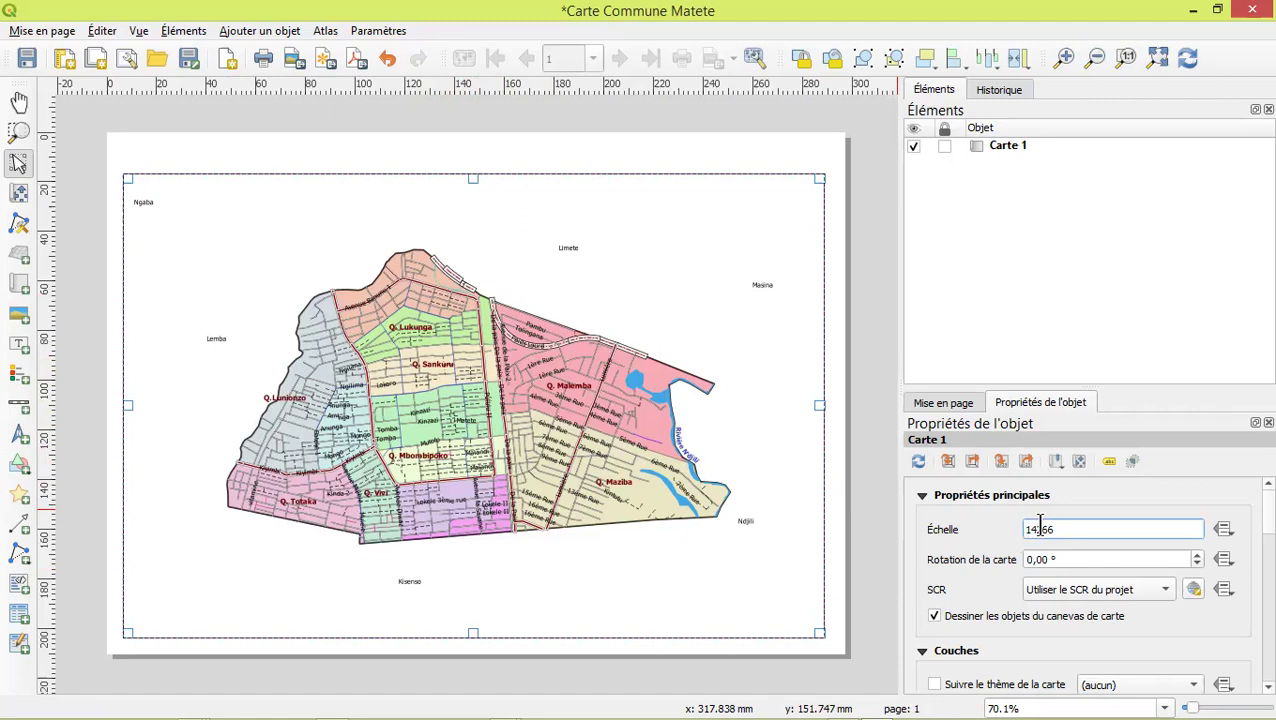
click(920, 463)
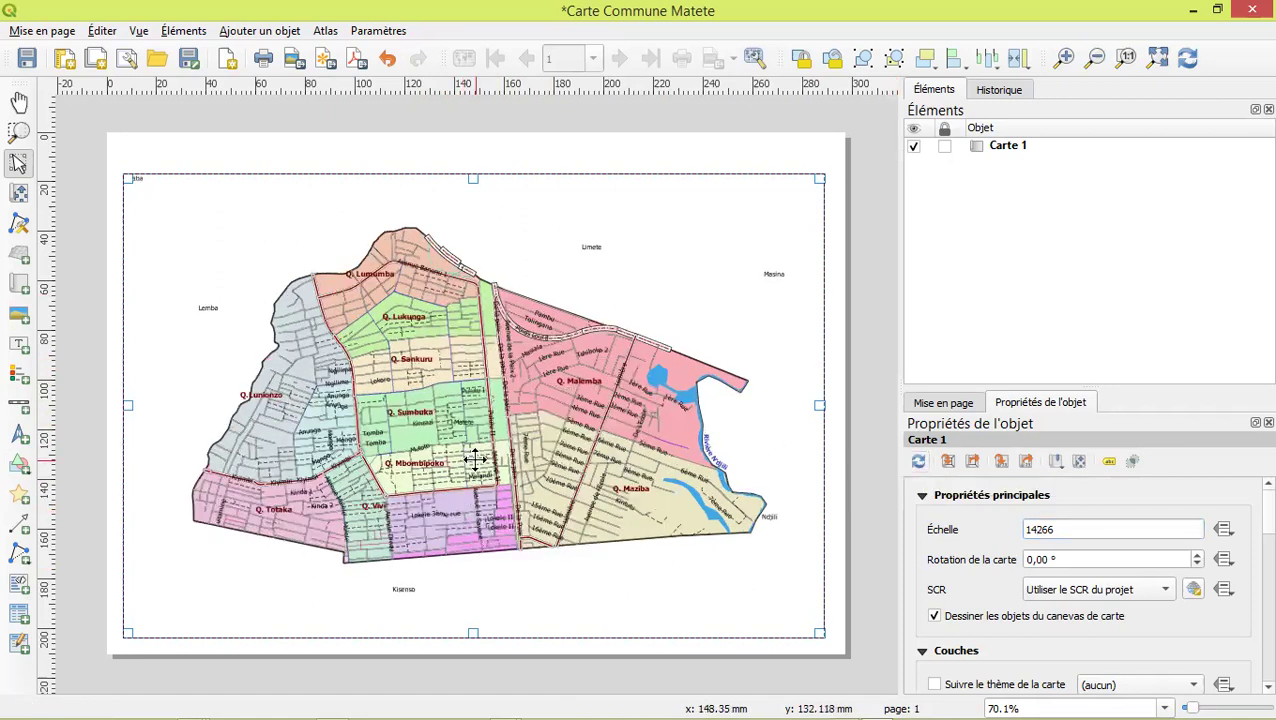
Set the map's scale to 12266 and refresh its preview
drag(1037, 537, 1010, 536)
text(12)
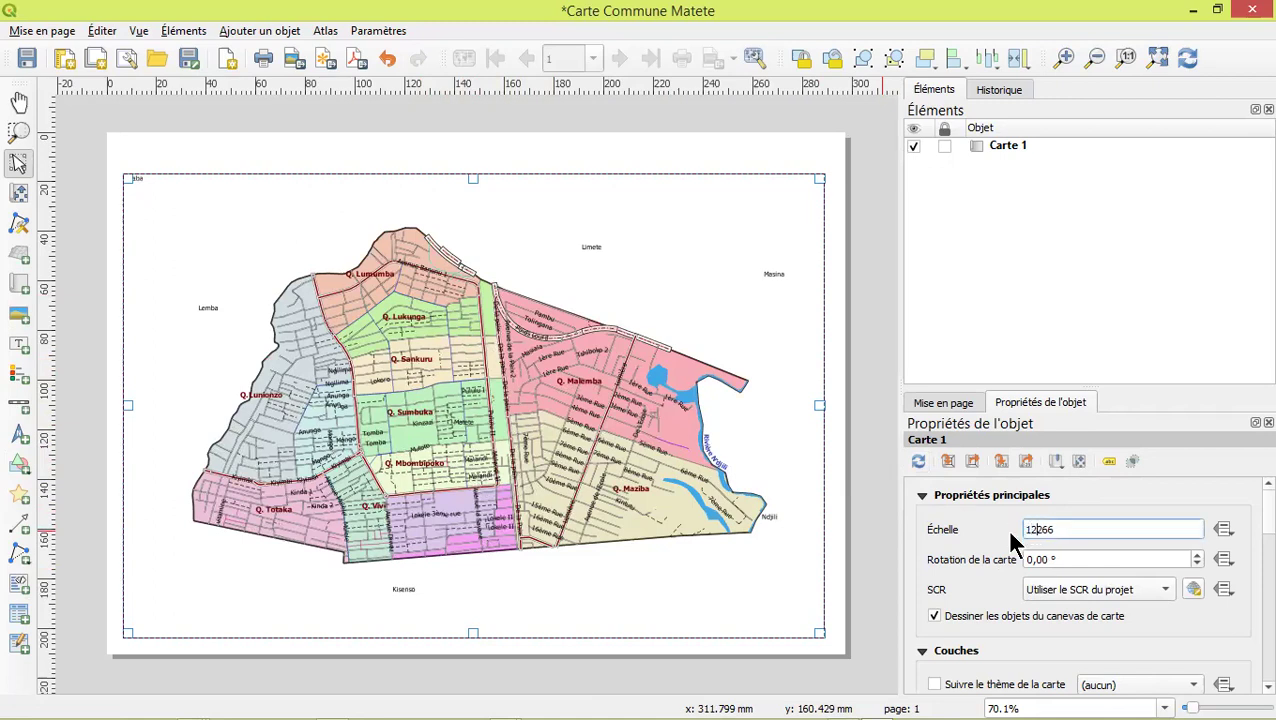
click(918, 462)
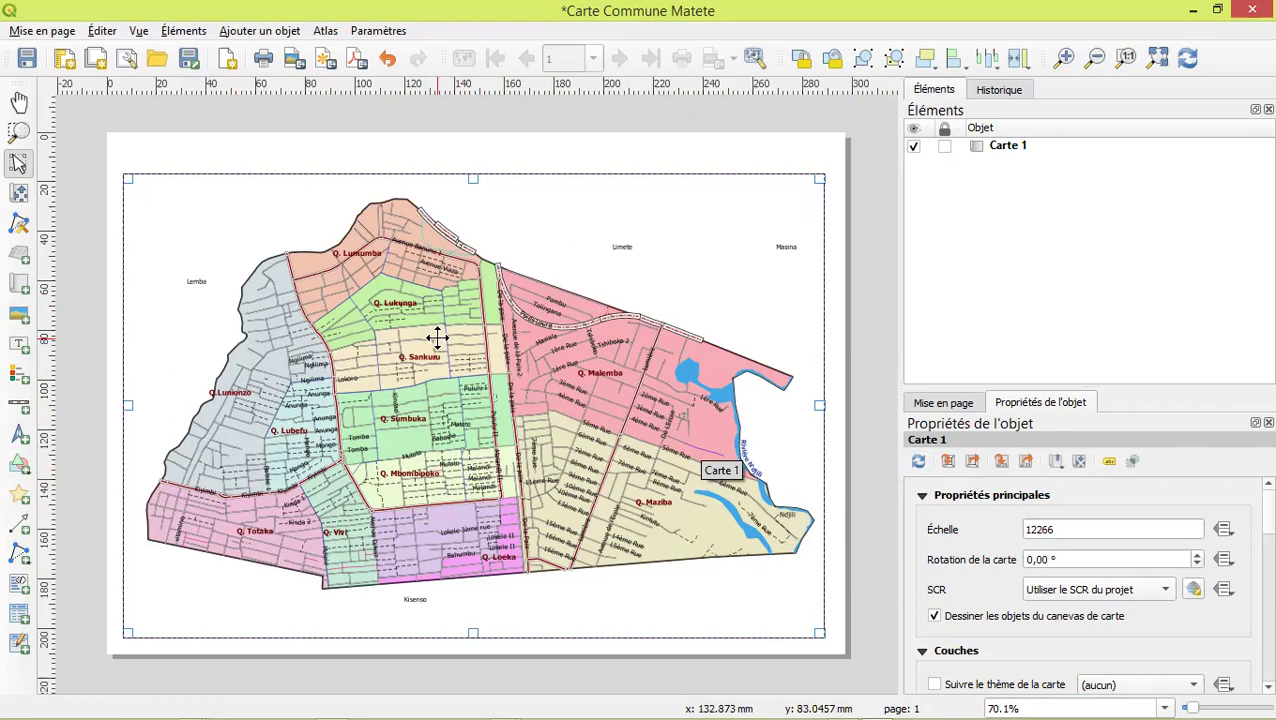
Nudge the map item slightly right and down on the page, and shift its content up about 7 mm inside it
drag(485, 380, 456, 325)
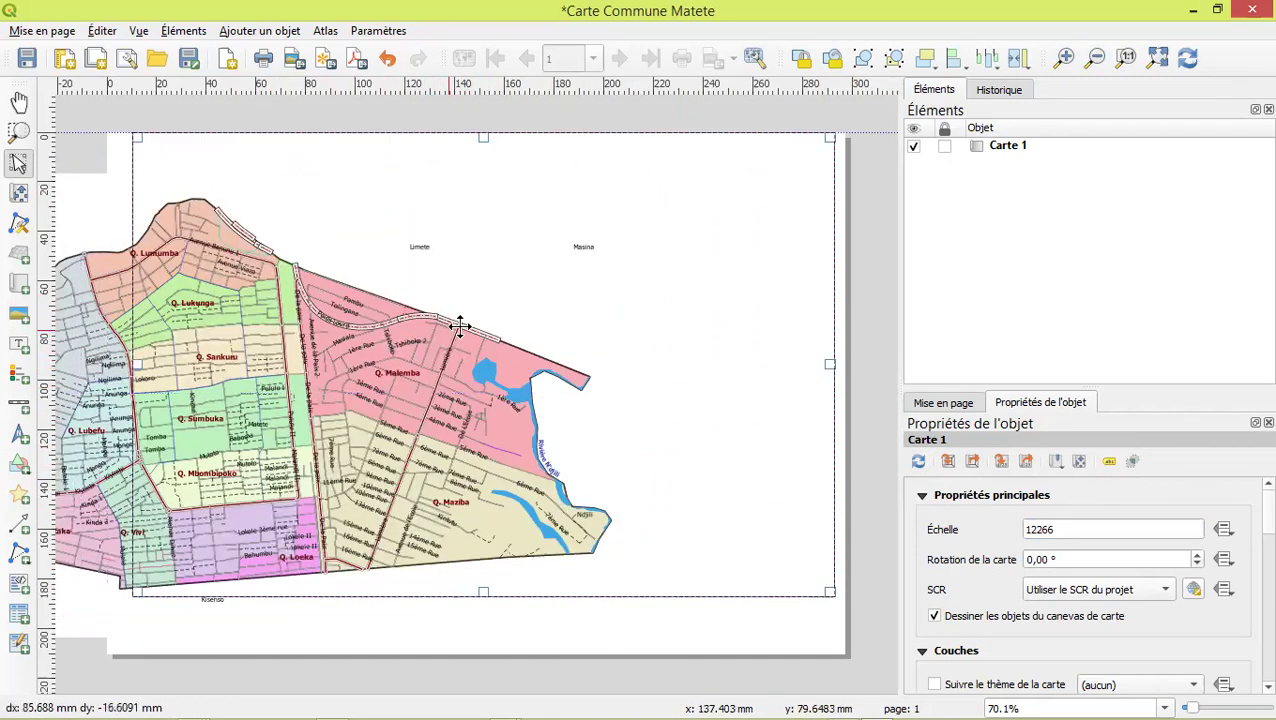
drag(455, 388, 456, 395)
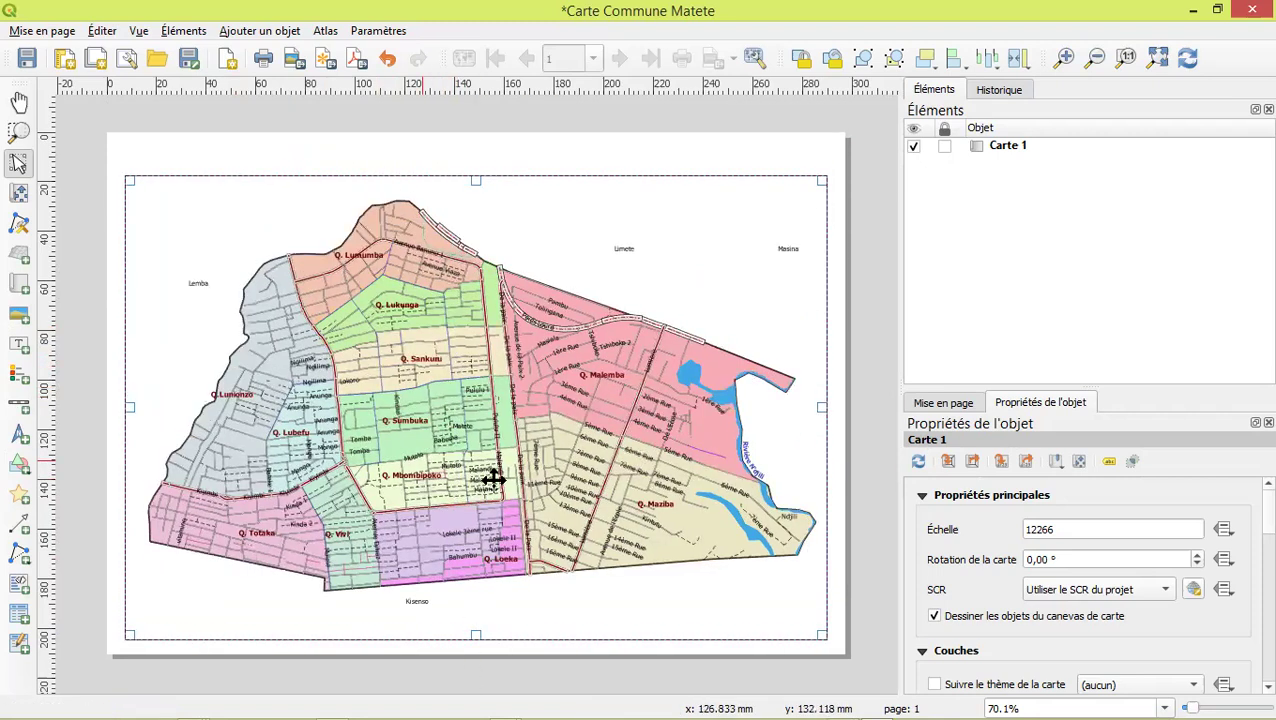
click(16, 195)
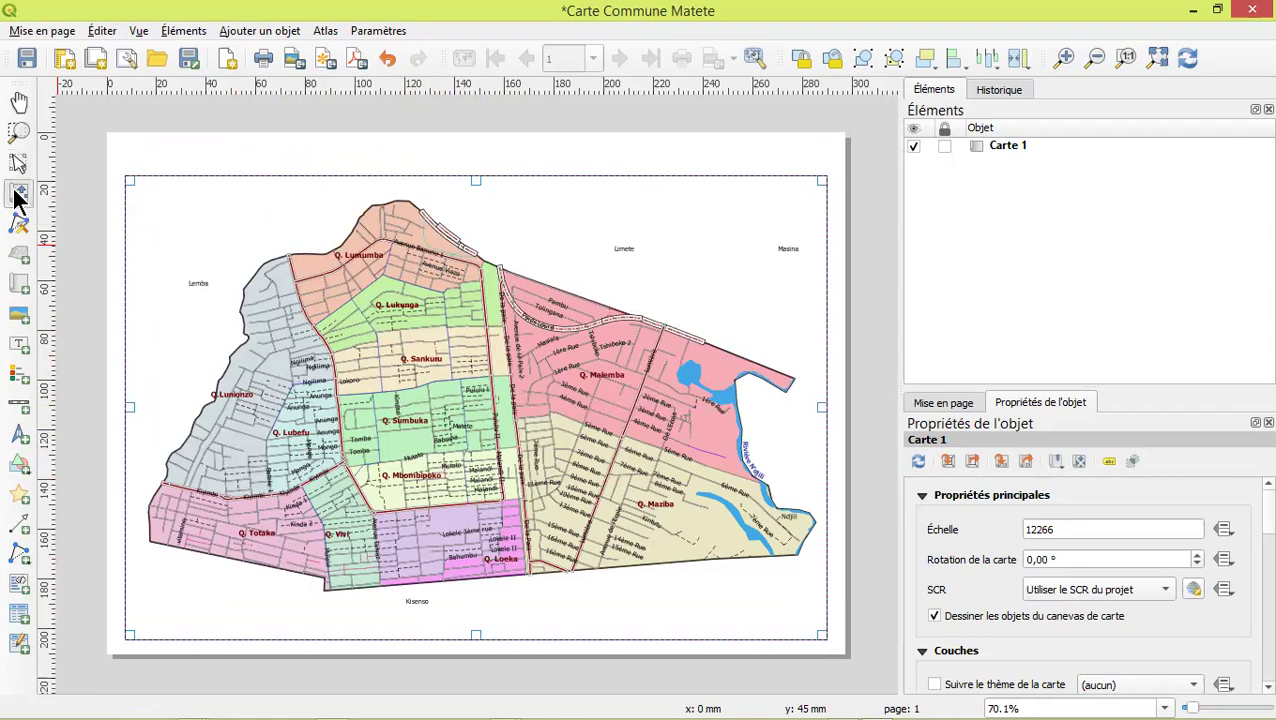
drag(365, 450, 434, 410)
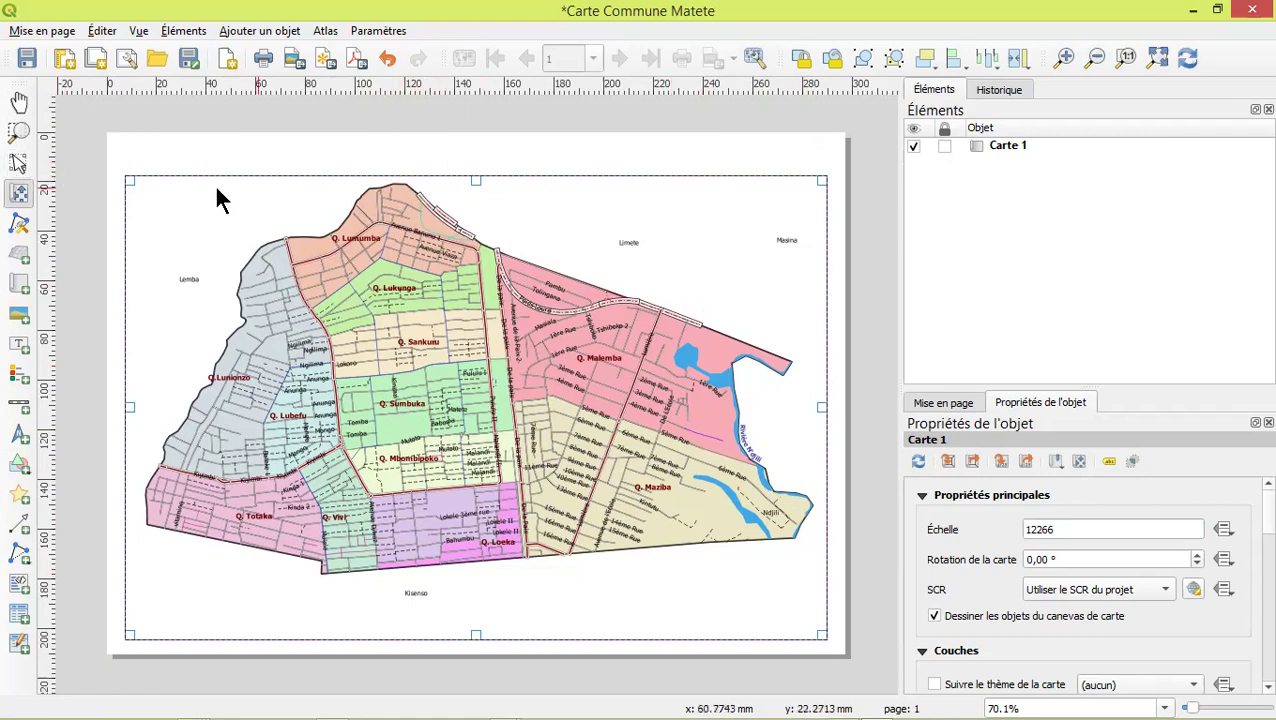
click(18, 163)
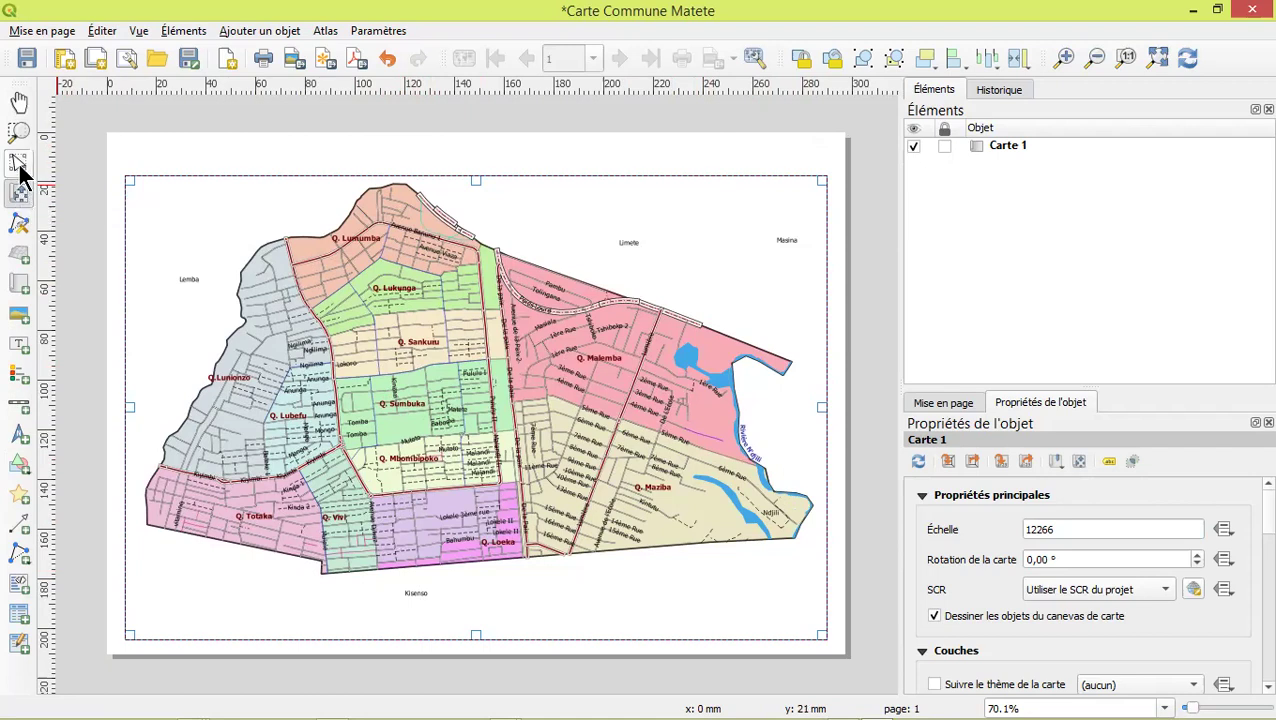
click(477, 162)
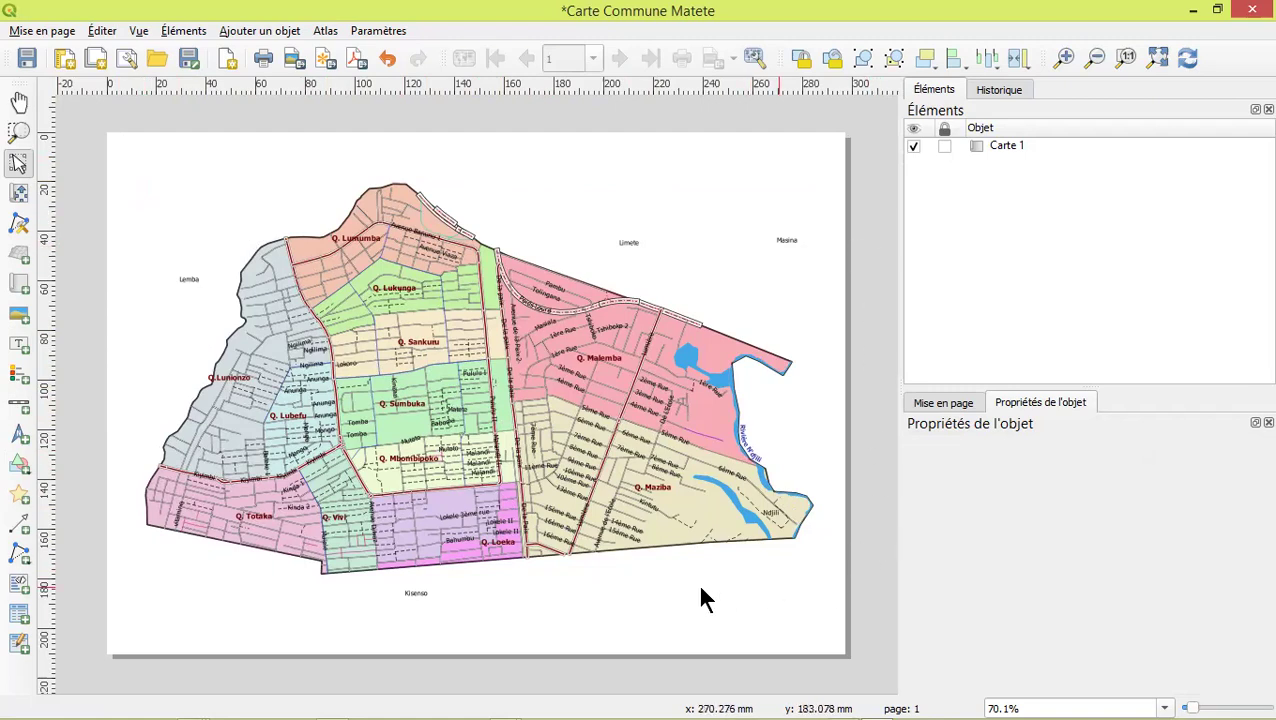
click(706, 228)
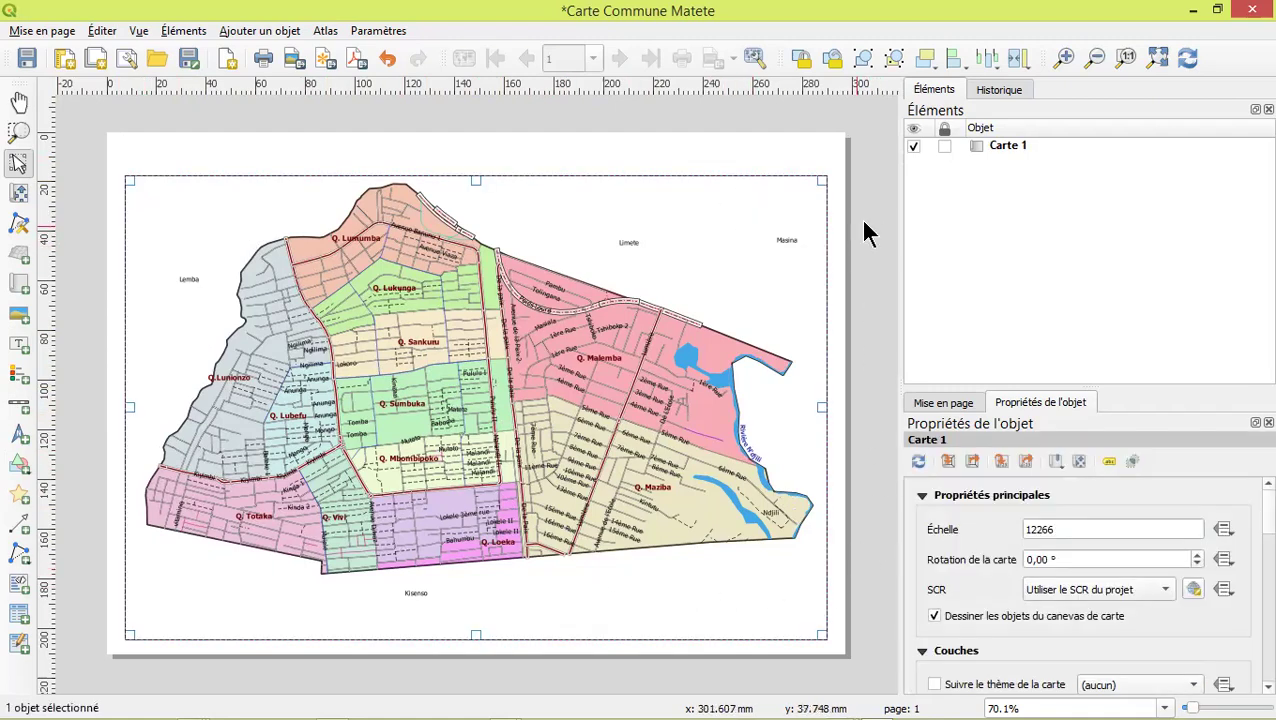
click(561, 150)
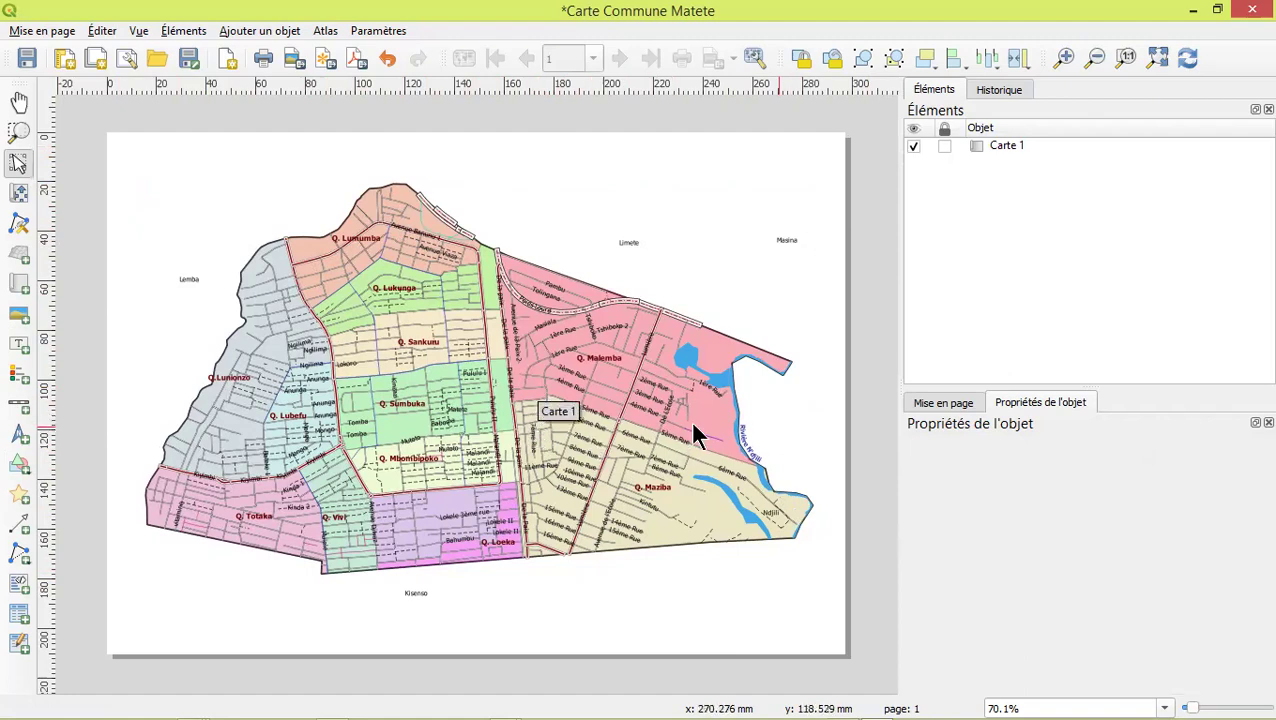
Enable a black frame (Cadre) around the map and raise its thickness by two increments
click(614, 417)
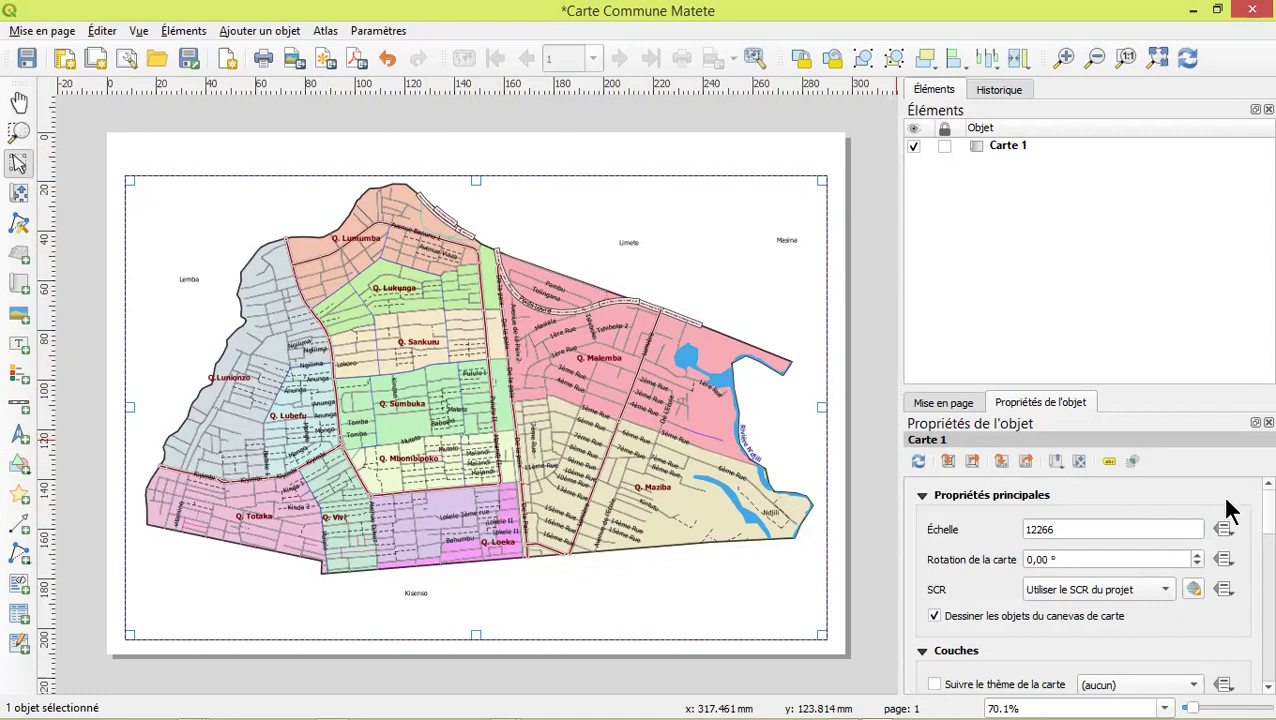
scroll(1248, 530, down, 10)
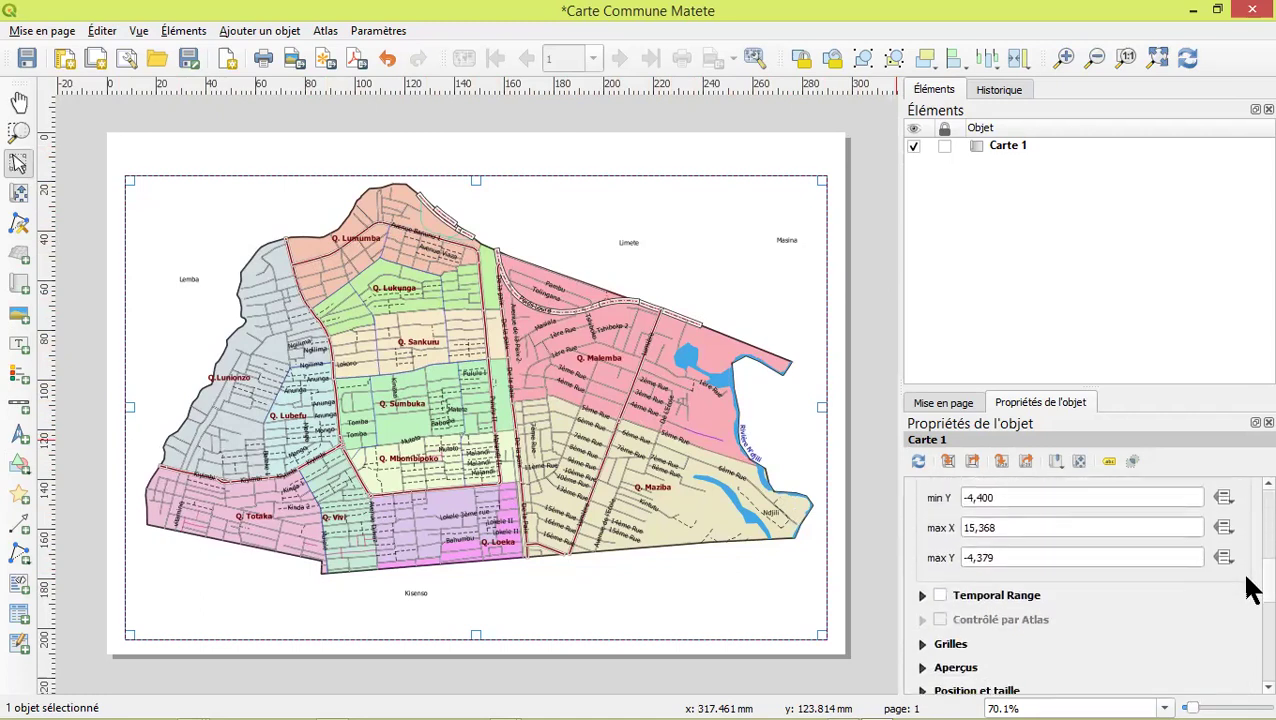
scroll(1248, 606, down, 2)
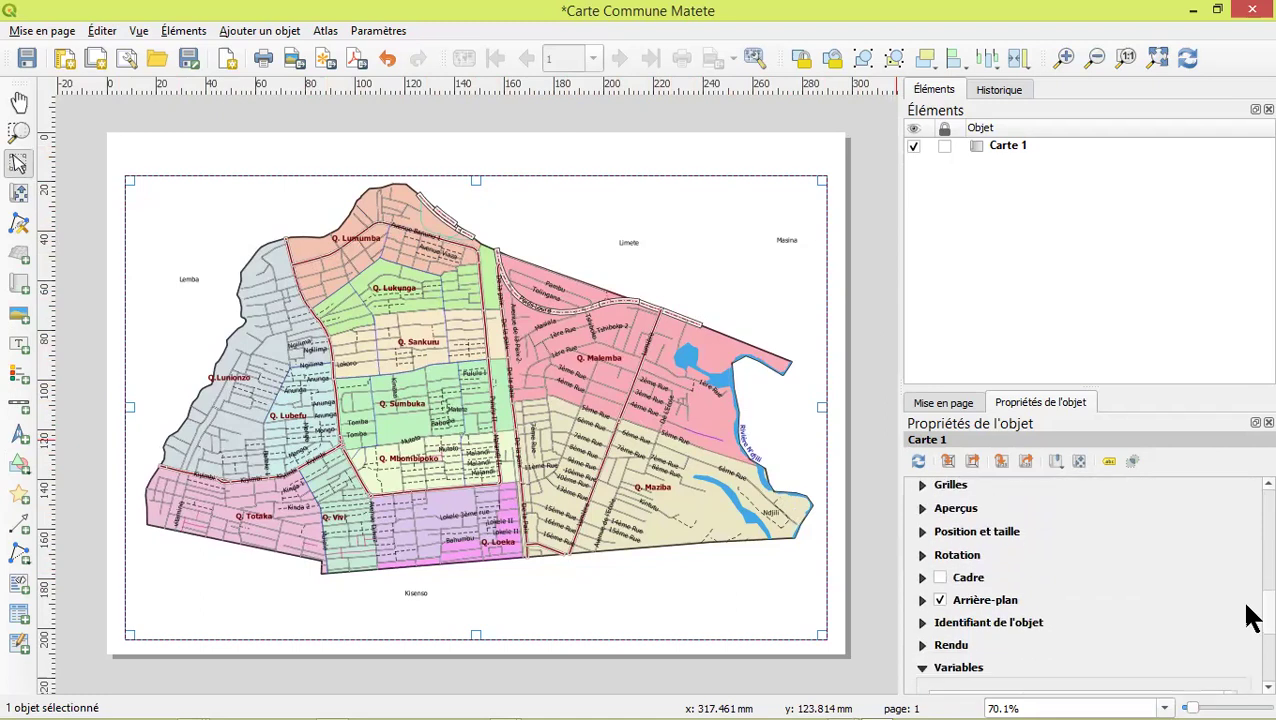
click(940, 578)
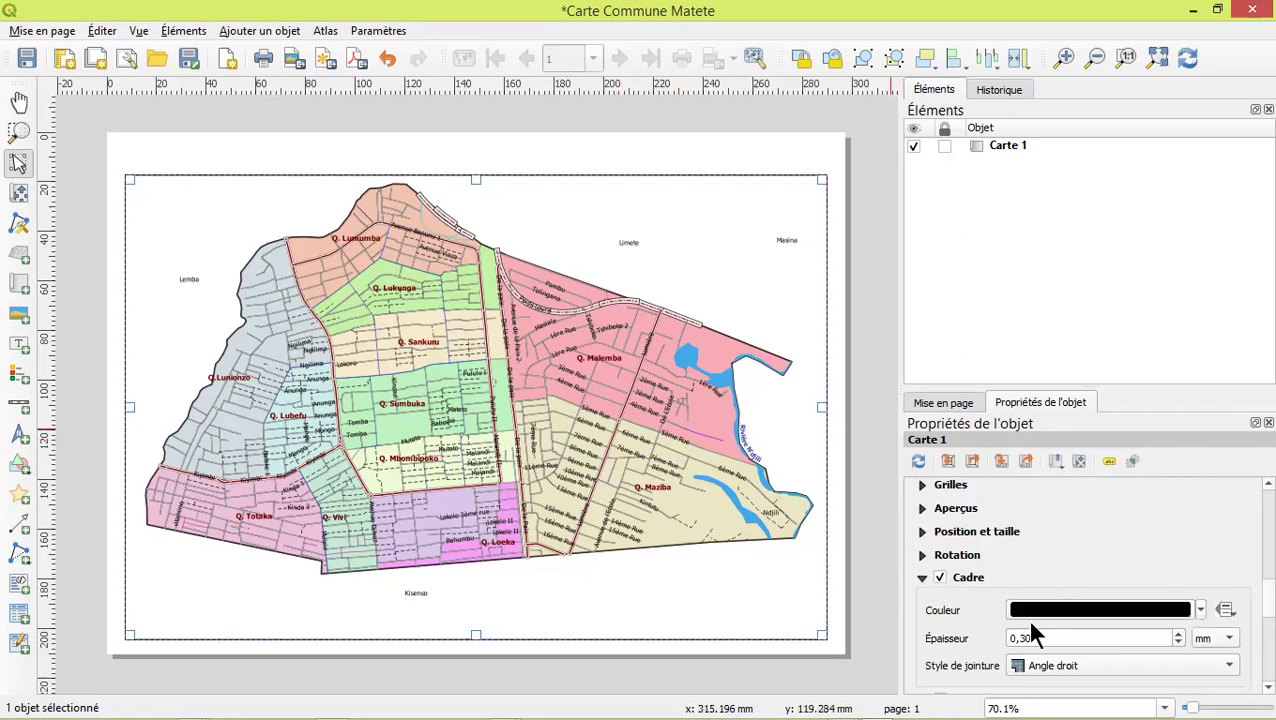
click(1179, 635)
click(1179, 635)
click(1199, 609)
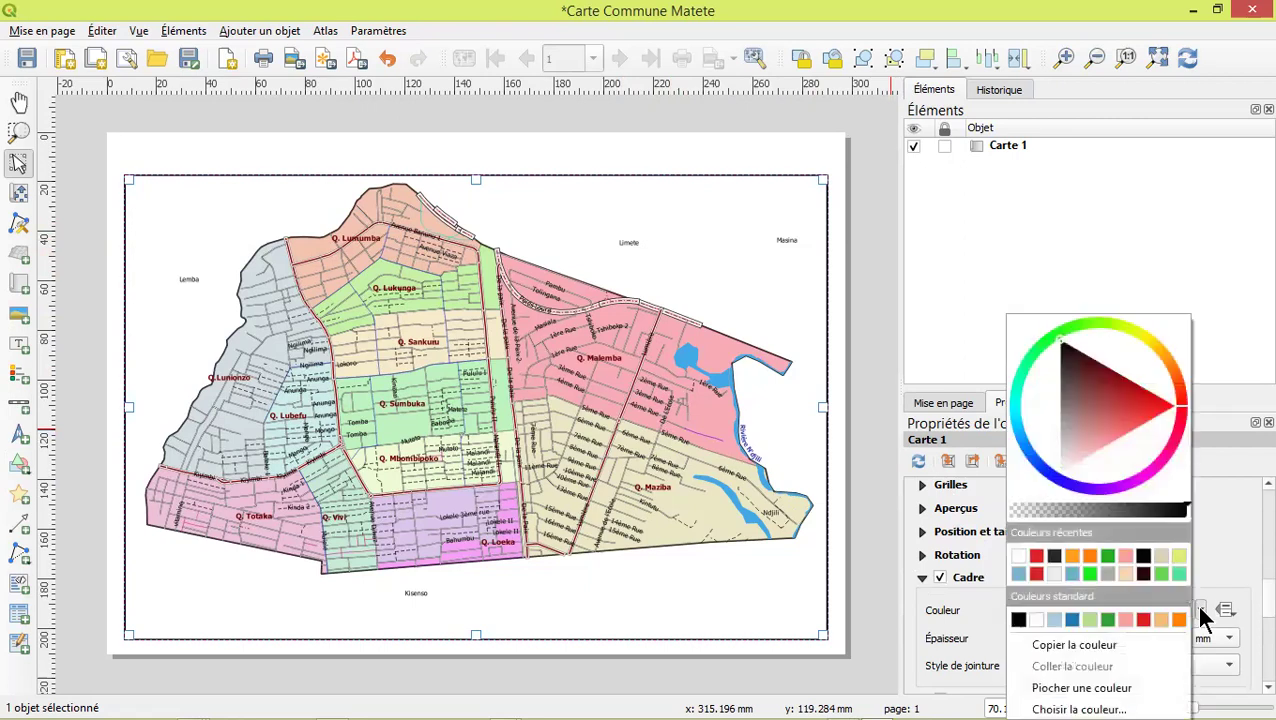
click(1208, 545)
click(701, 138)
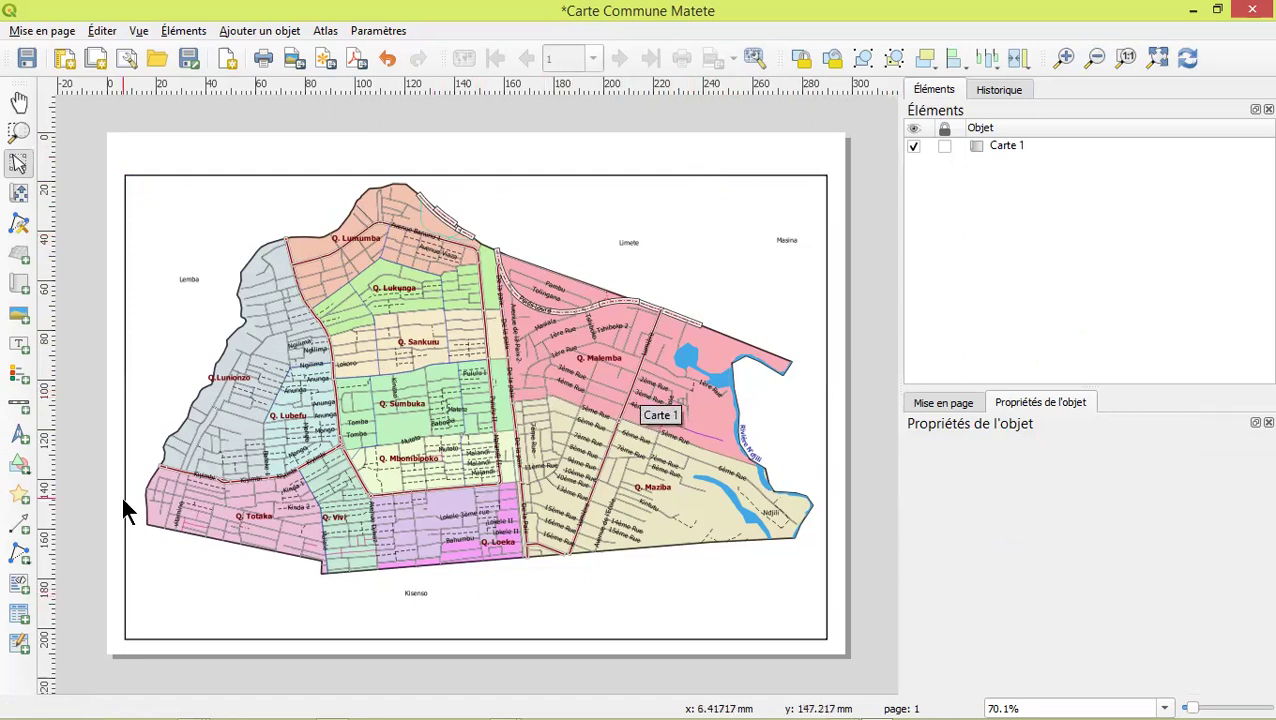
Add a legend at about x 14 mm, y 169 mm and move it up so it runs down the map's left side
click(18, 372)
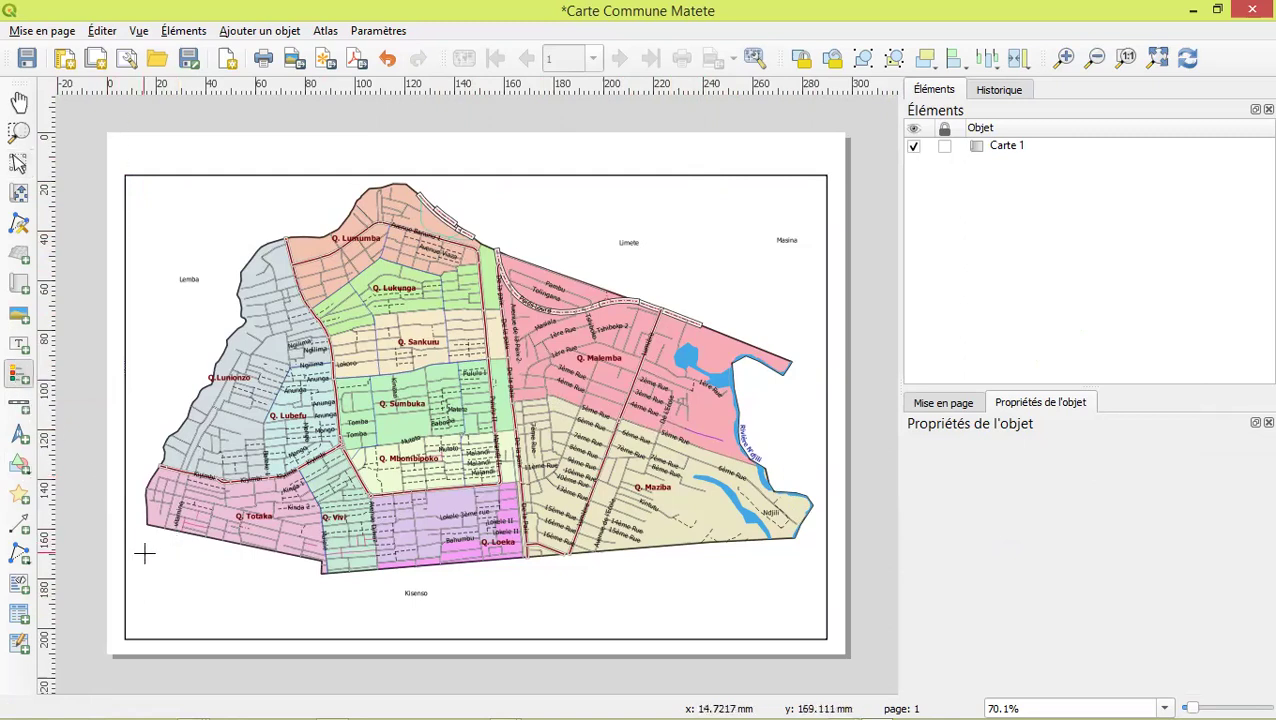
drag(141, 555, 237, 628)
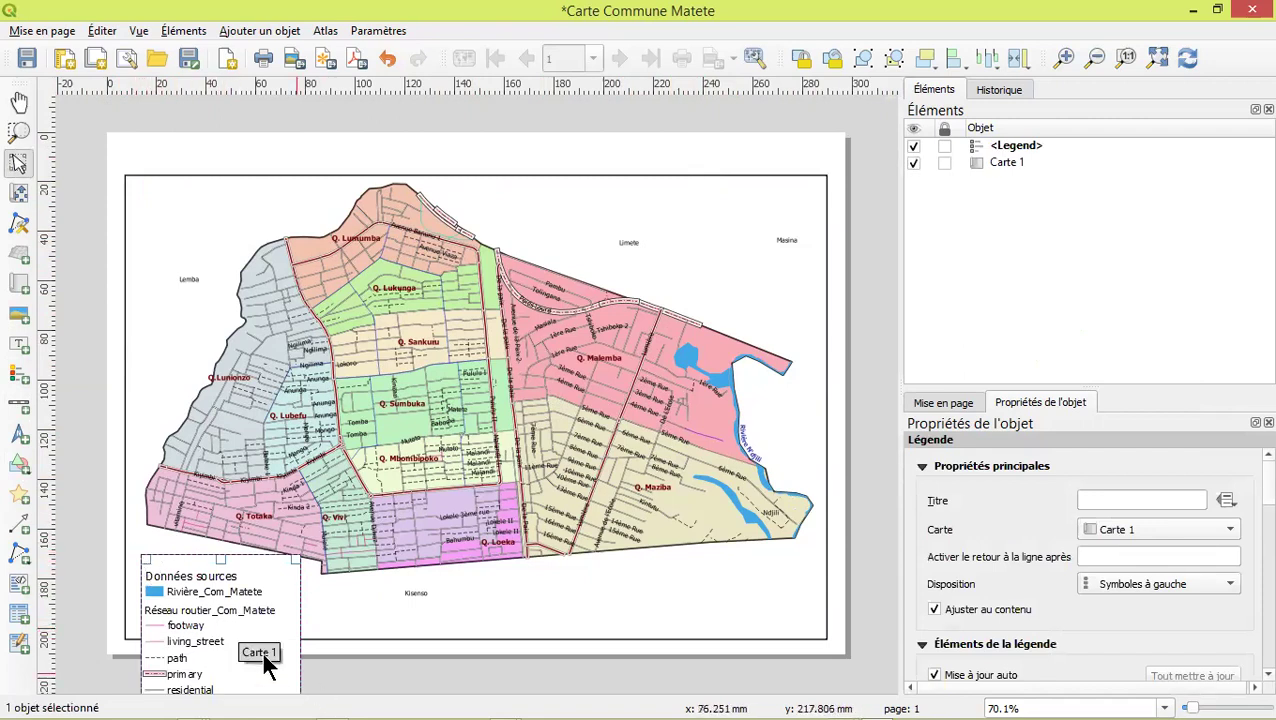
drag(192, 612, 185, 150)
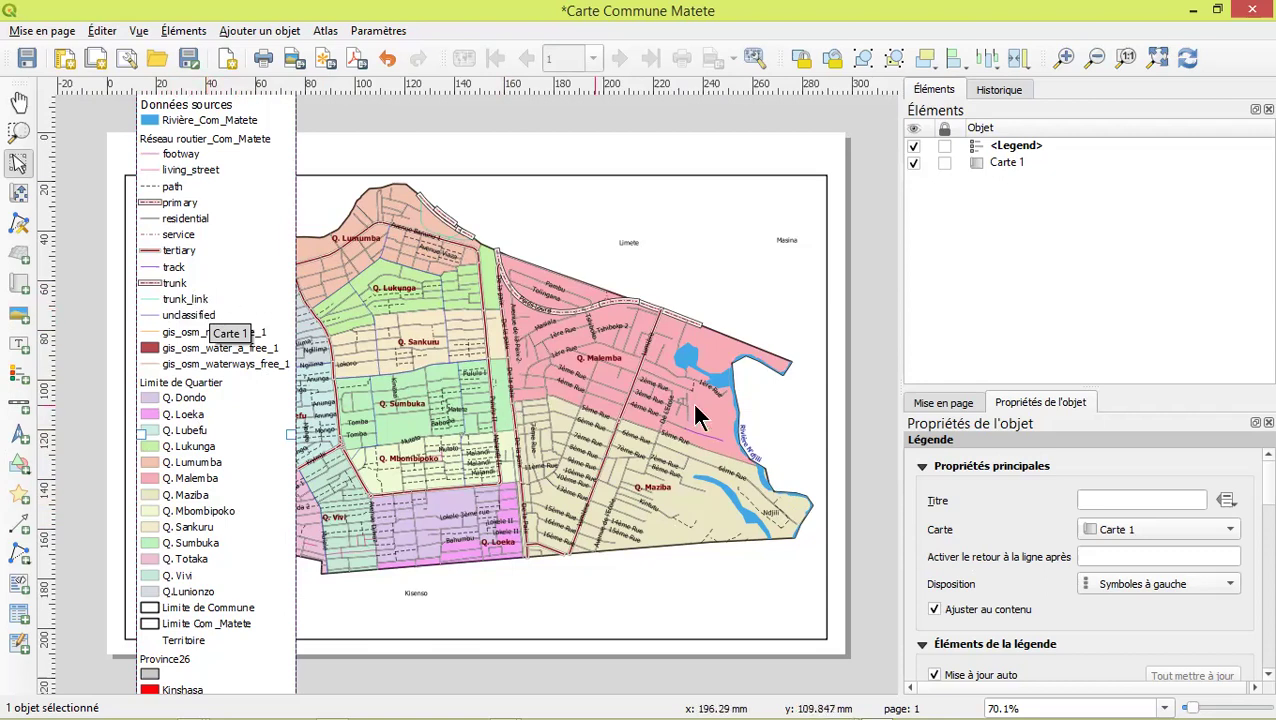
Title the legend "Légende" and keep it linked to Carte 1
click(1117, 501)
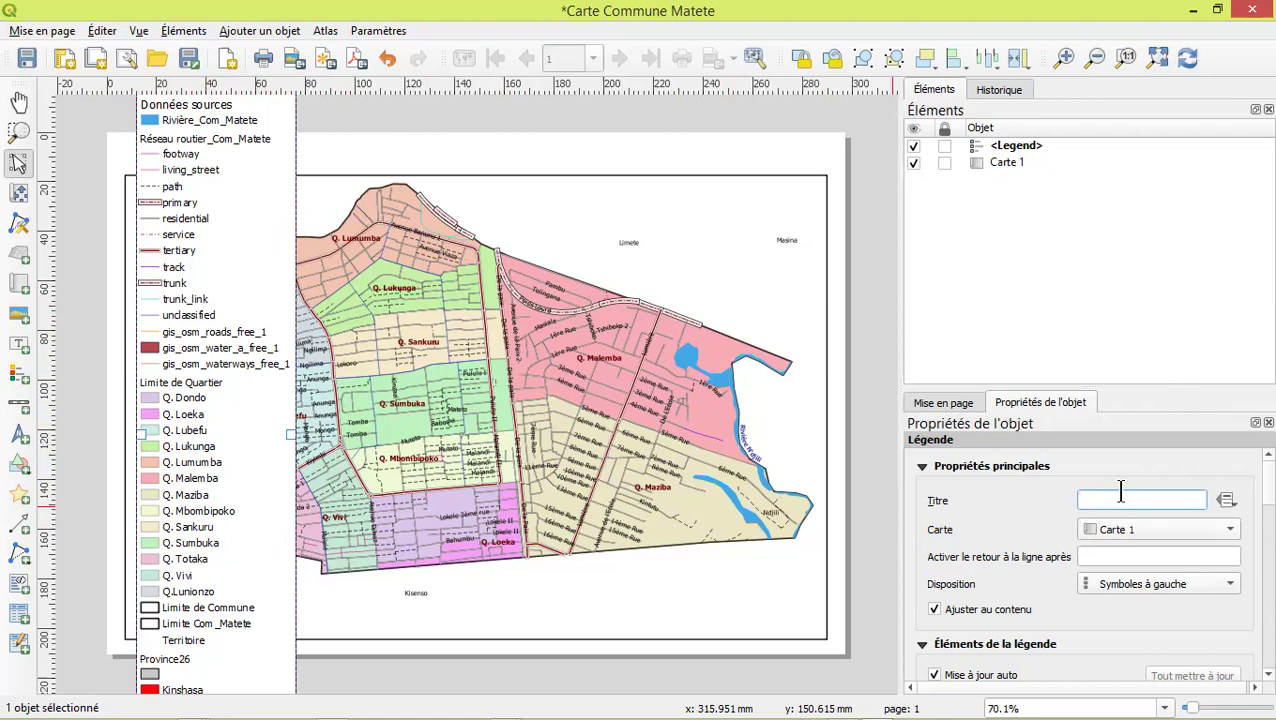
text(Légende)
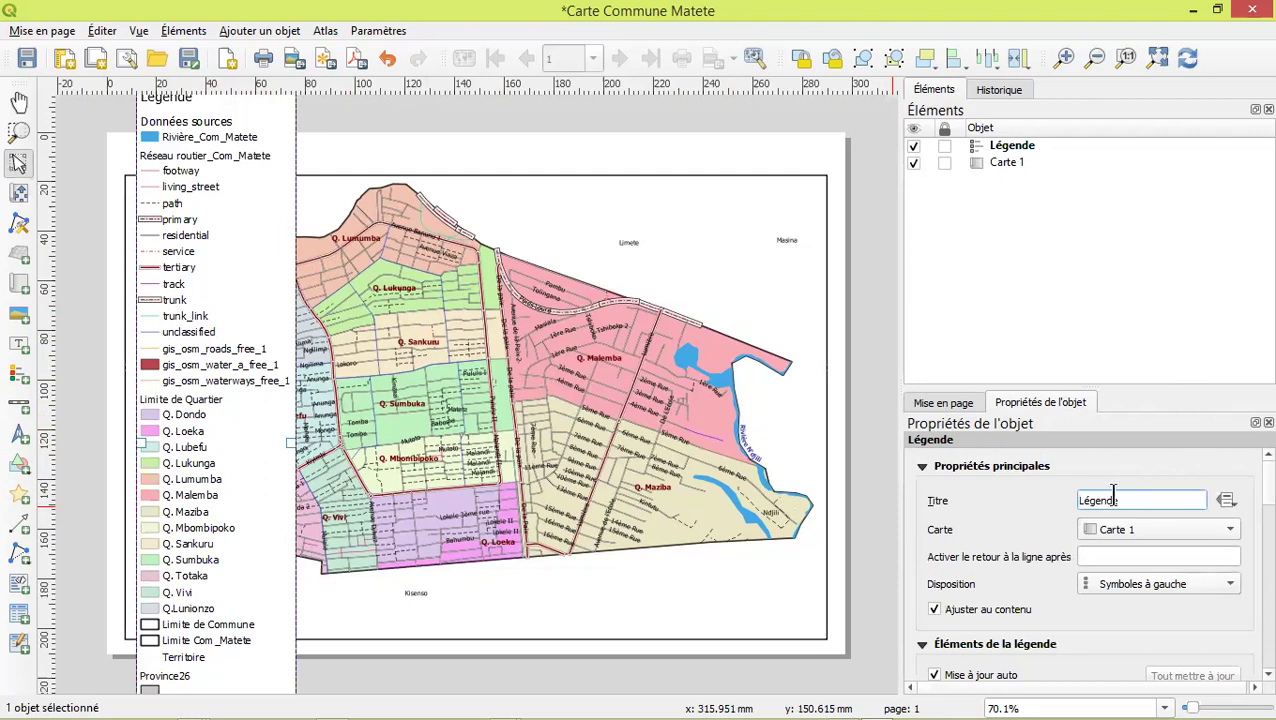
click(1124, 529)
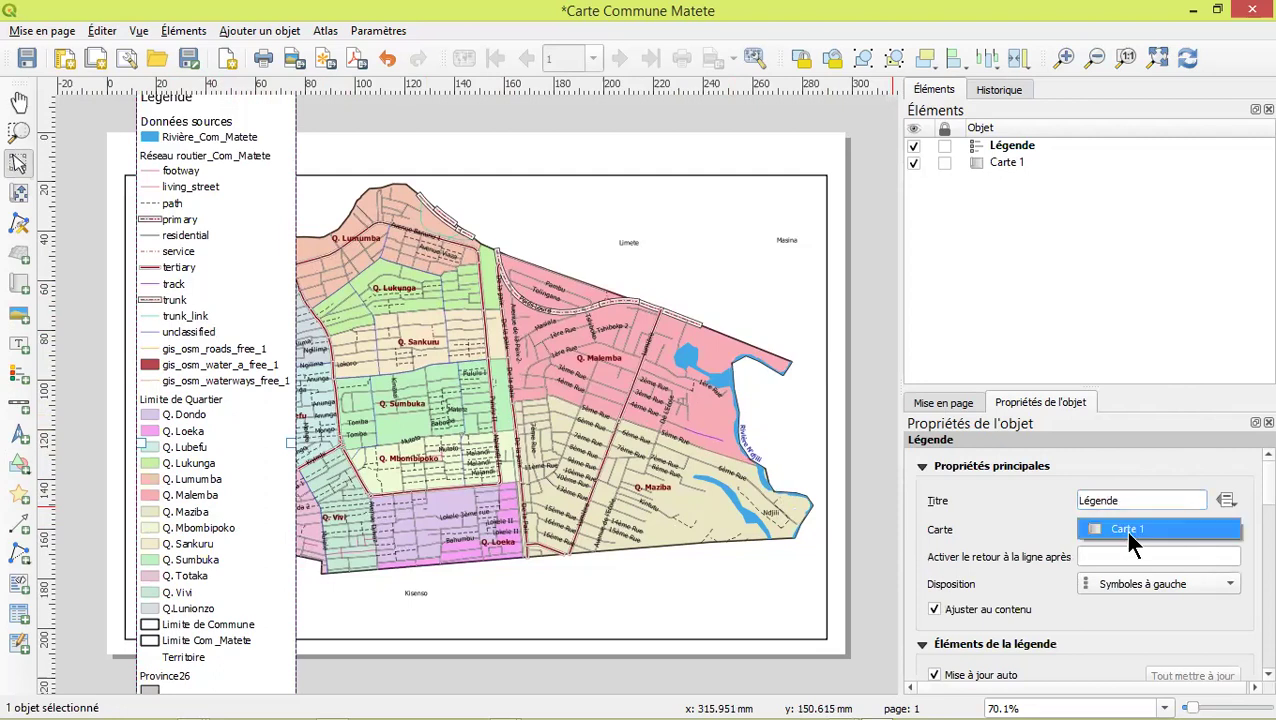
click(1124, 530)
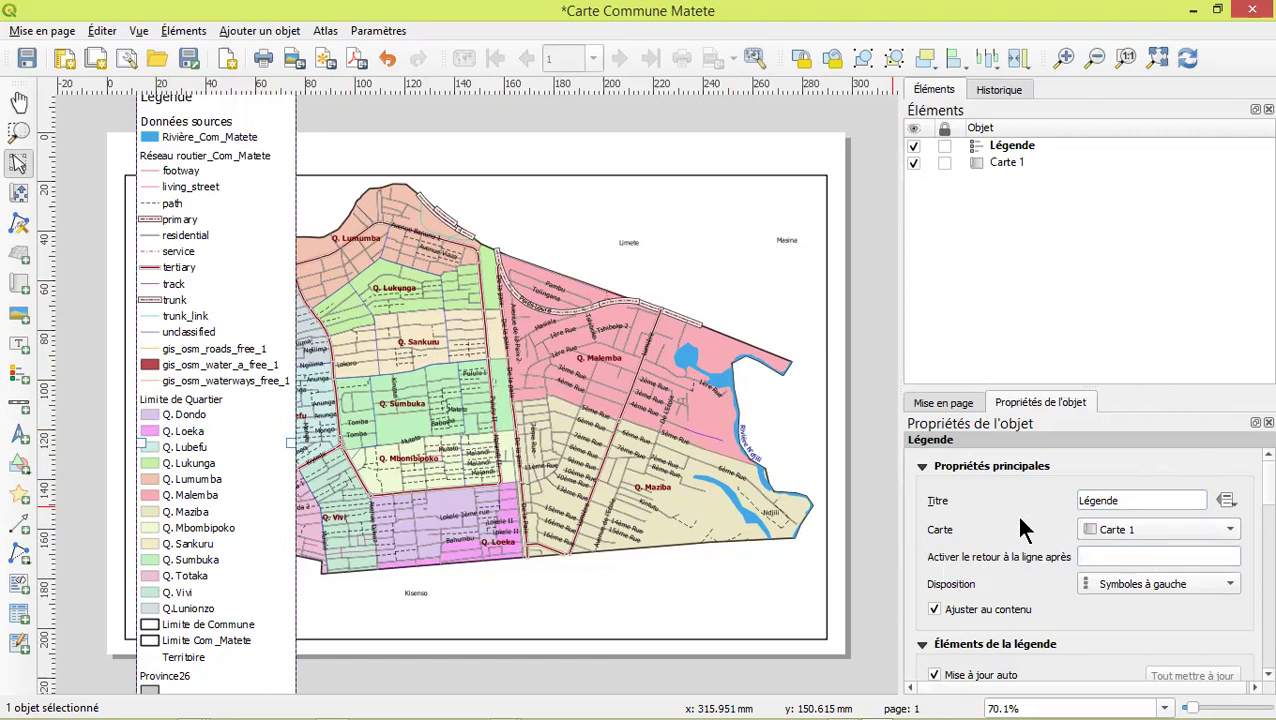
Set the legend's arrangement to symbols on the right (Symboles à droite)
click(1162, 592)
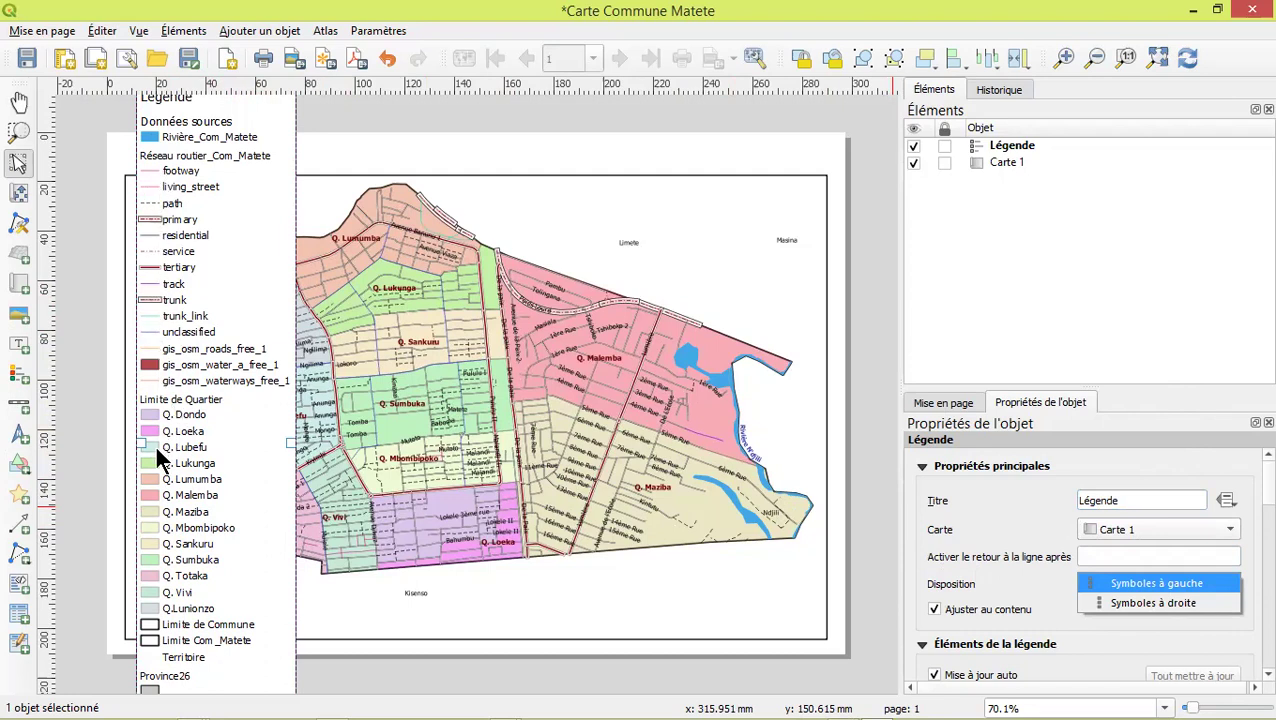
click(1146, 605)
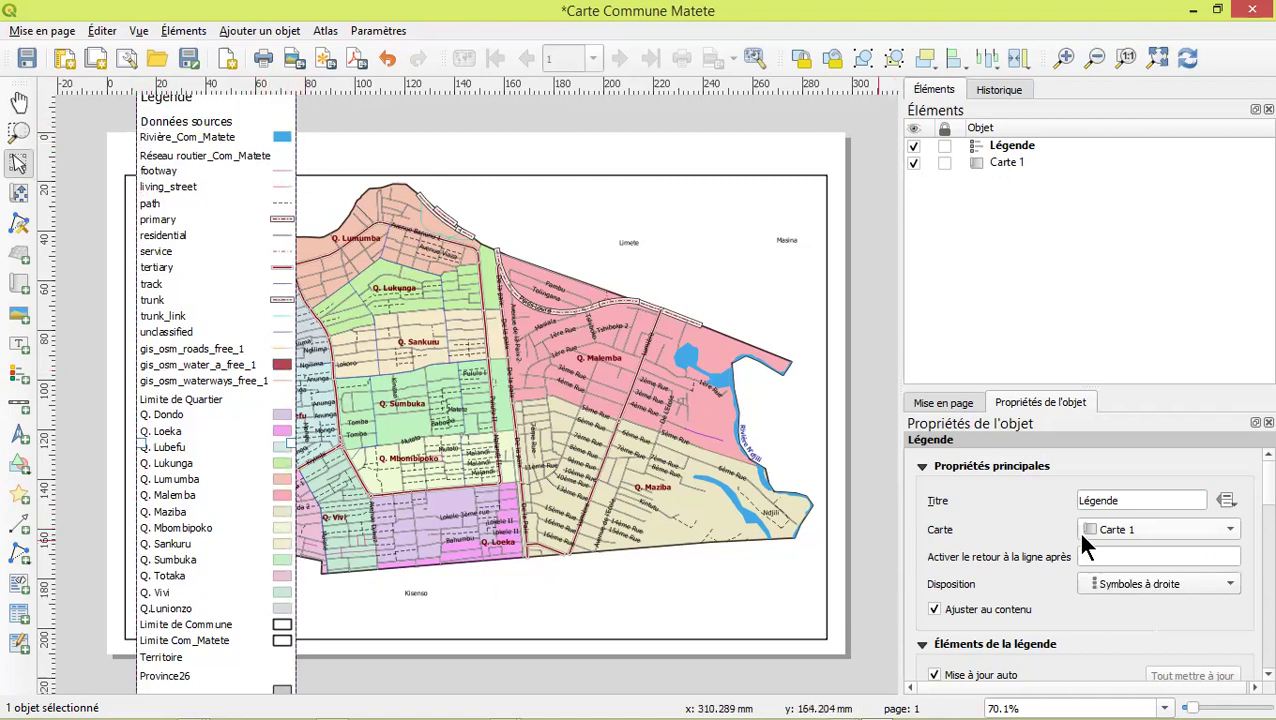
scroll(1055, 617, down, 3)
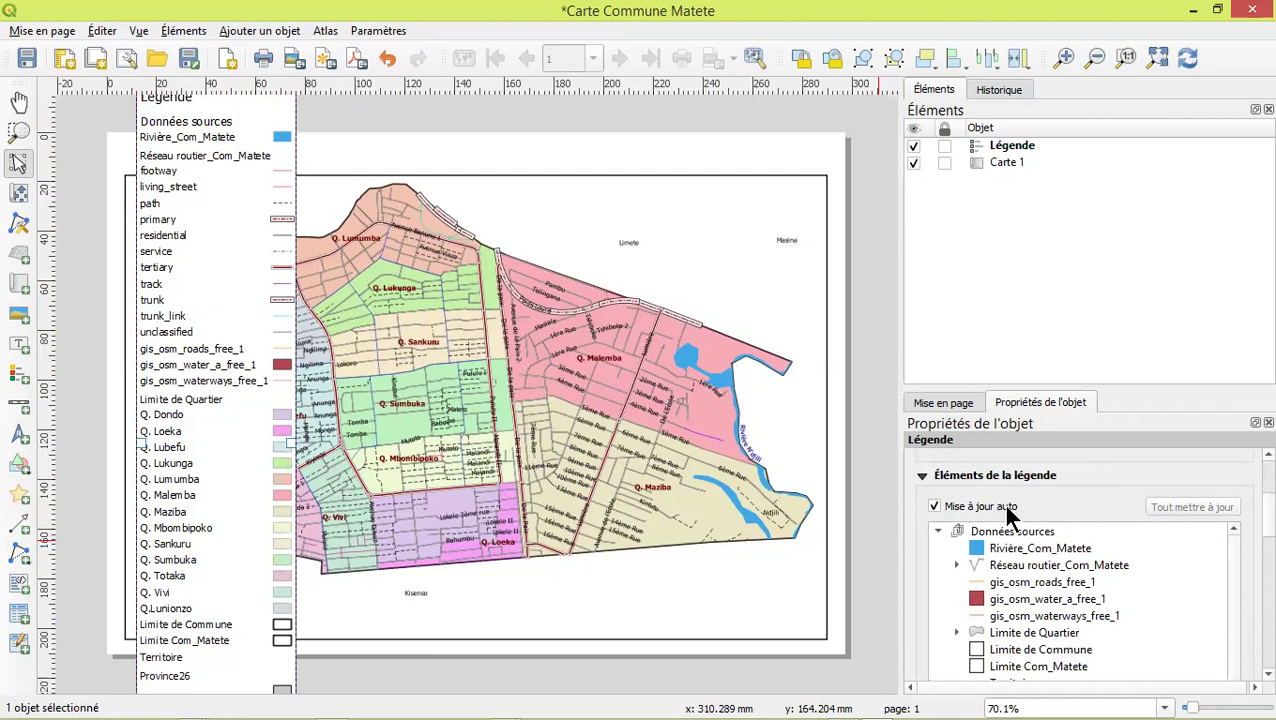
Examine the layer entries in the legend's item list and try switching the automatic update off and back on
click(1000, 562)
click(1005, 549)
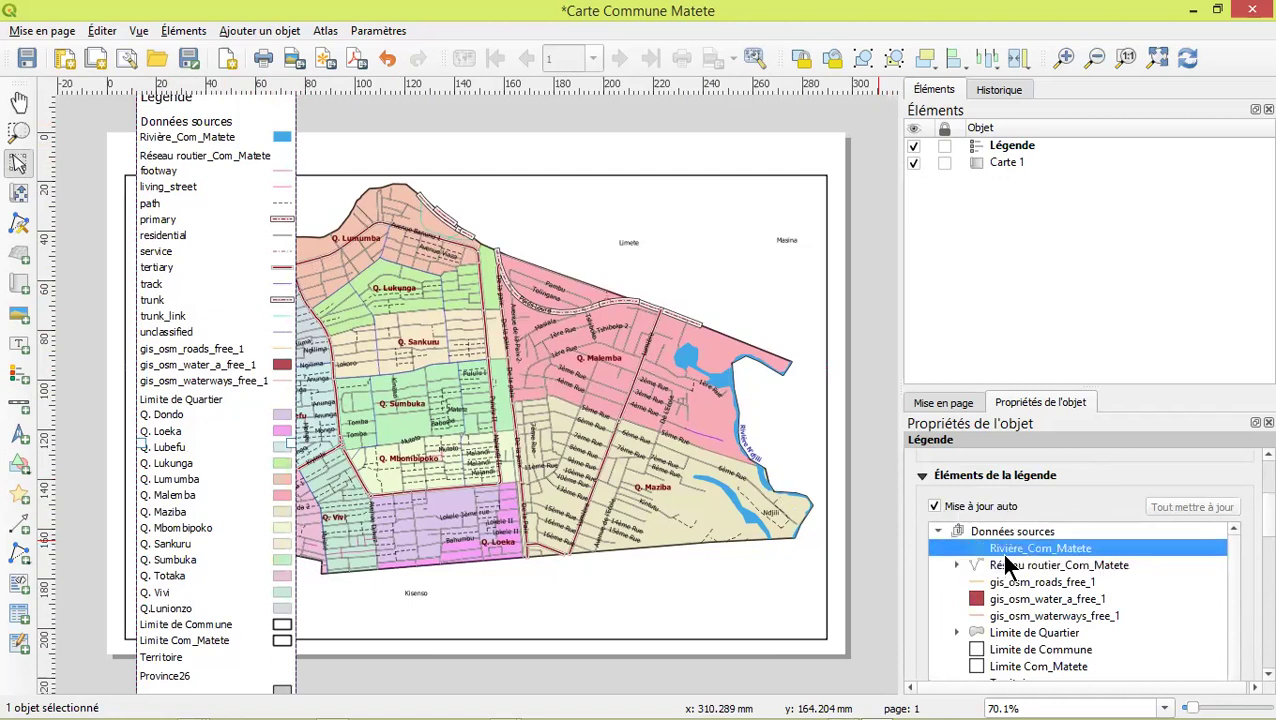
click(1002, 598)
click(1030, 632)
click(1075, 616)
click(1068, 551)
click(985, 615)
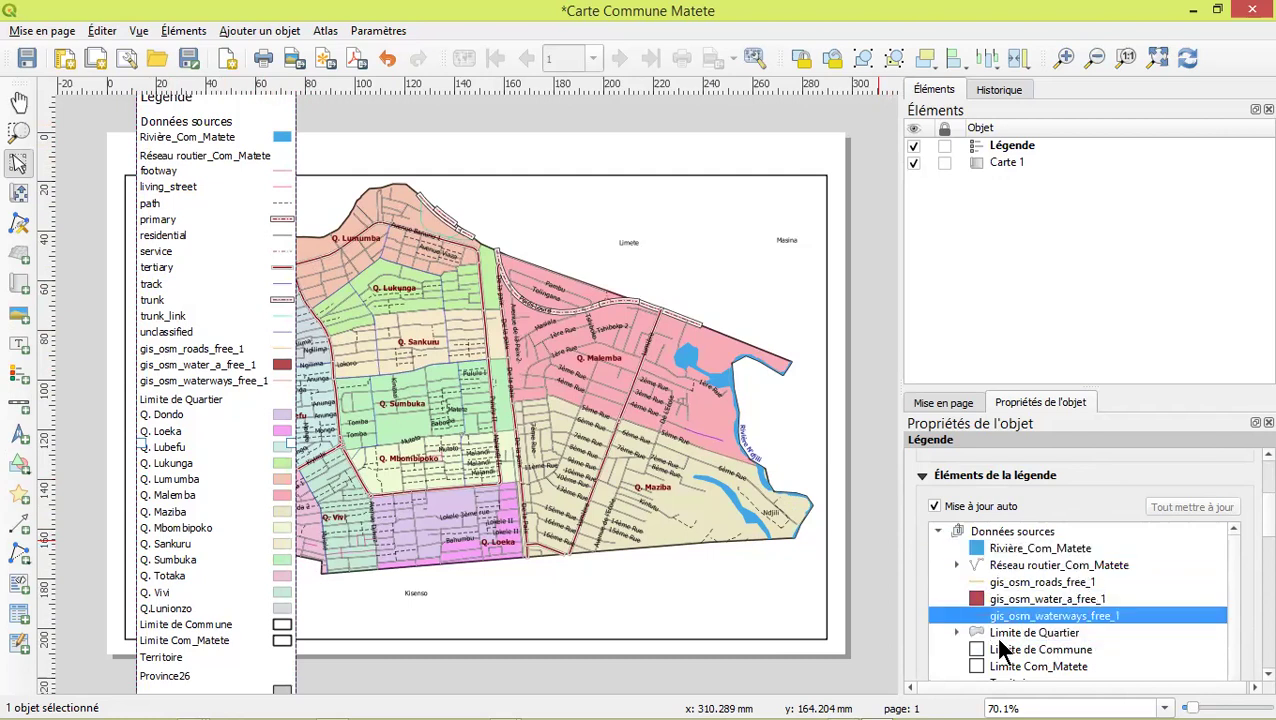
click(996, 633)
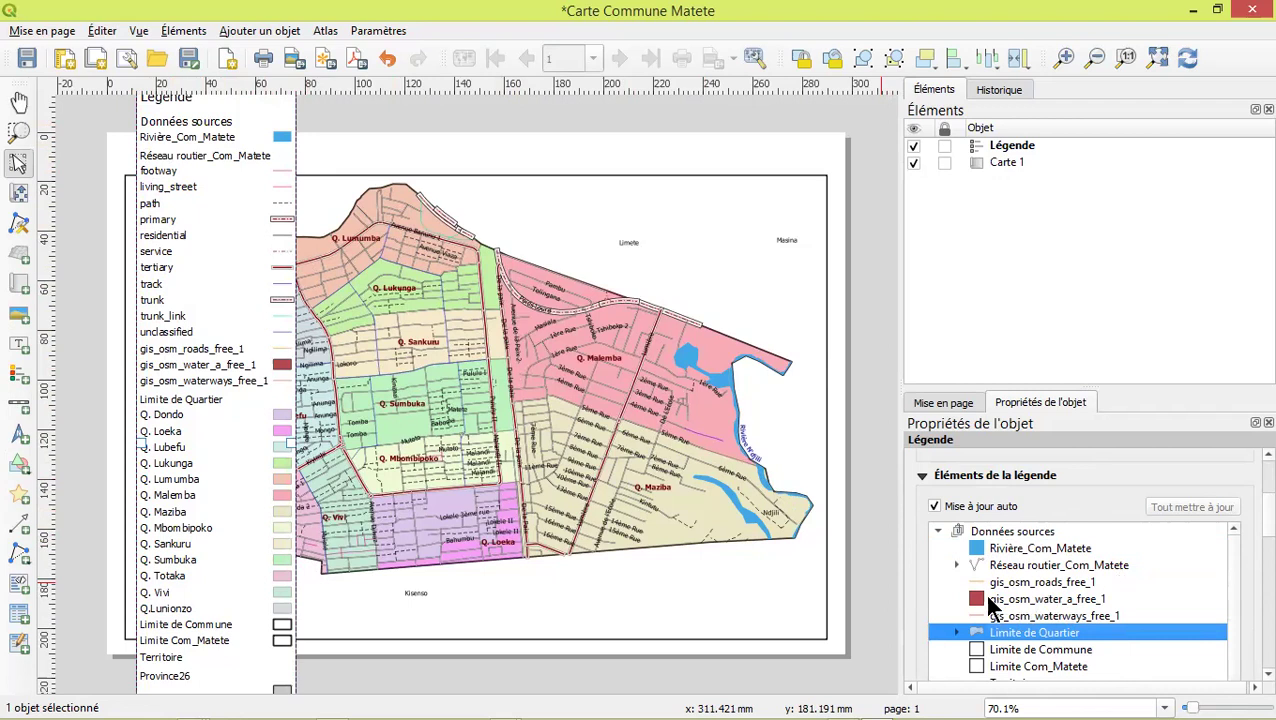
click(935, 507)
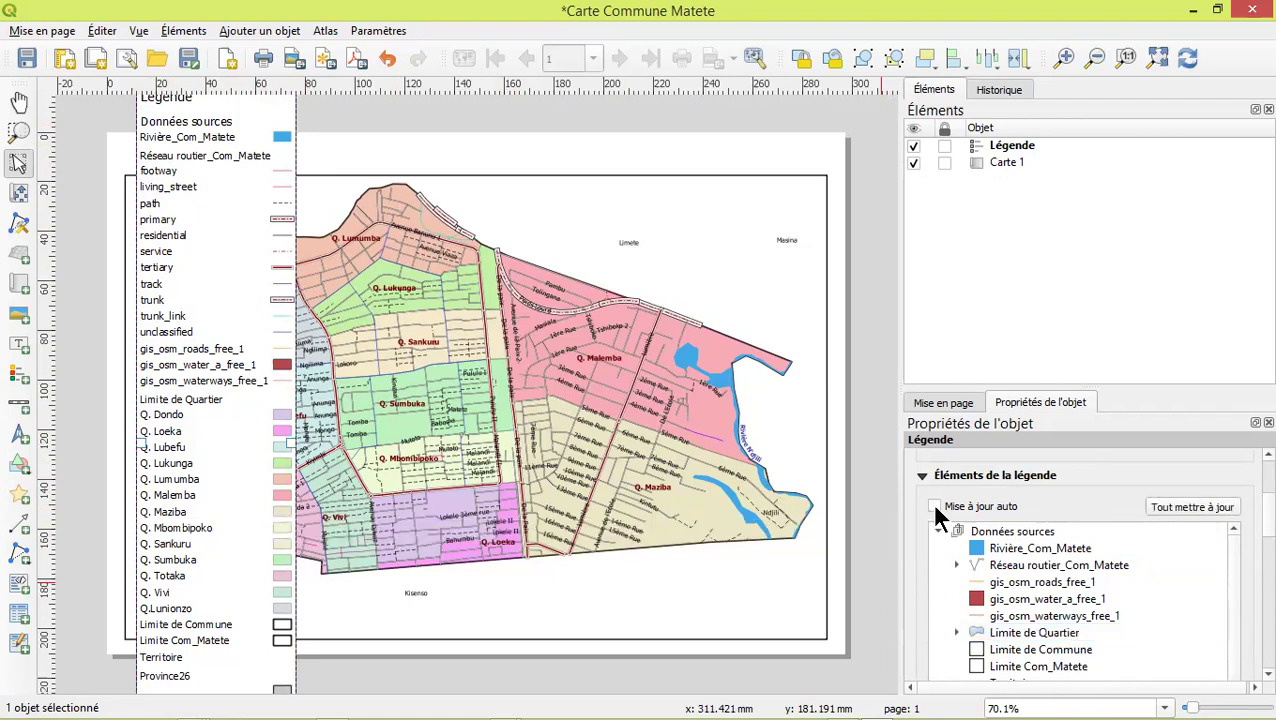
click(936, 506)
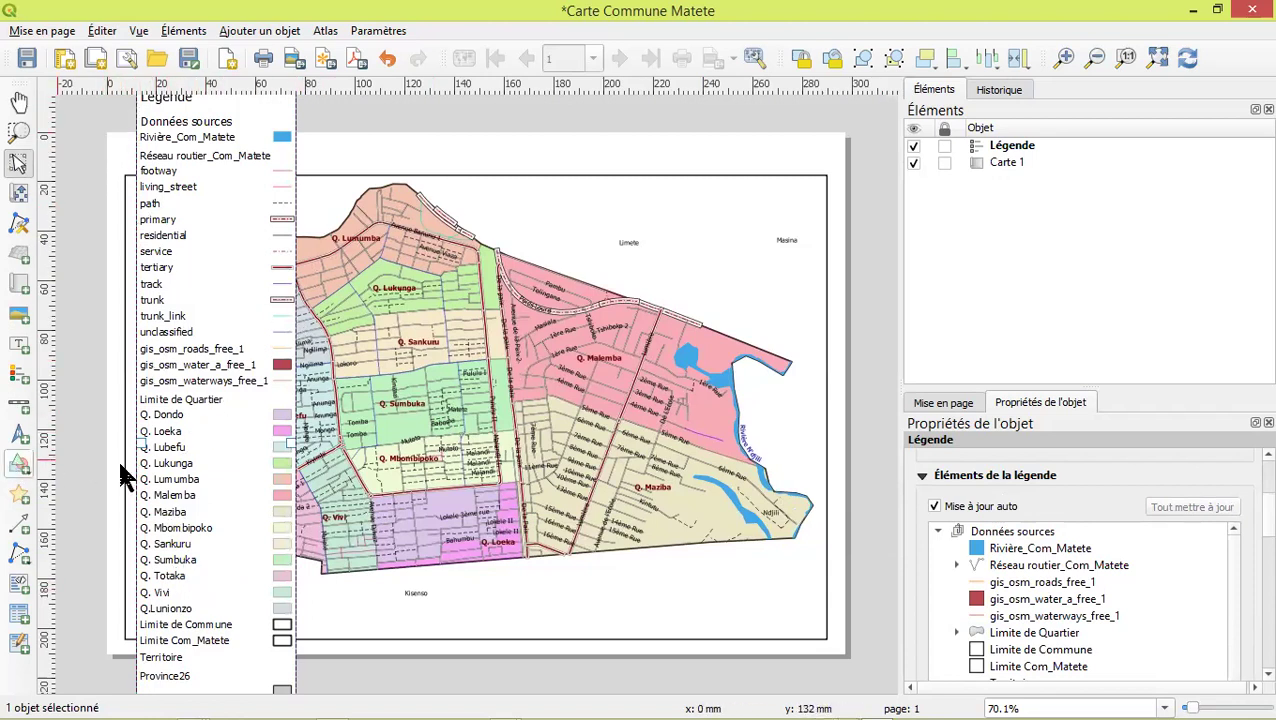
Move the legend down so its title sits at the upper edge of the page
drag(216, 213, 223, 309)
drag(249, 506, 237, 441)
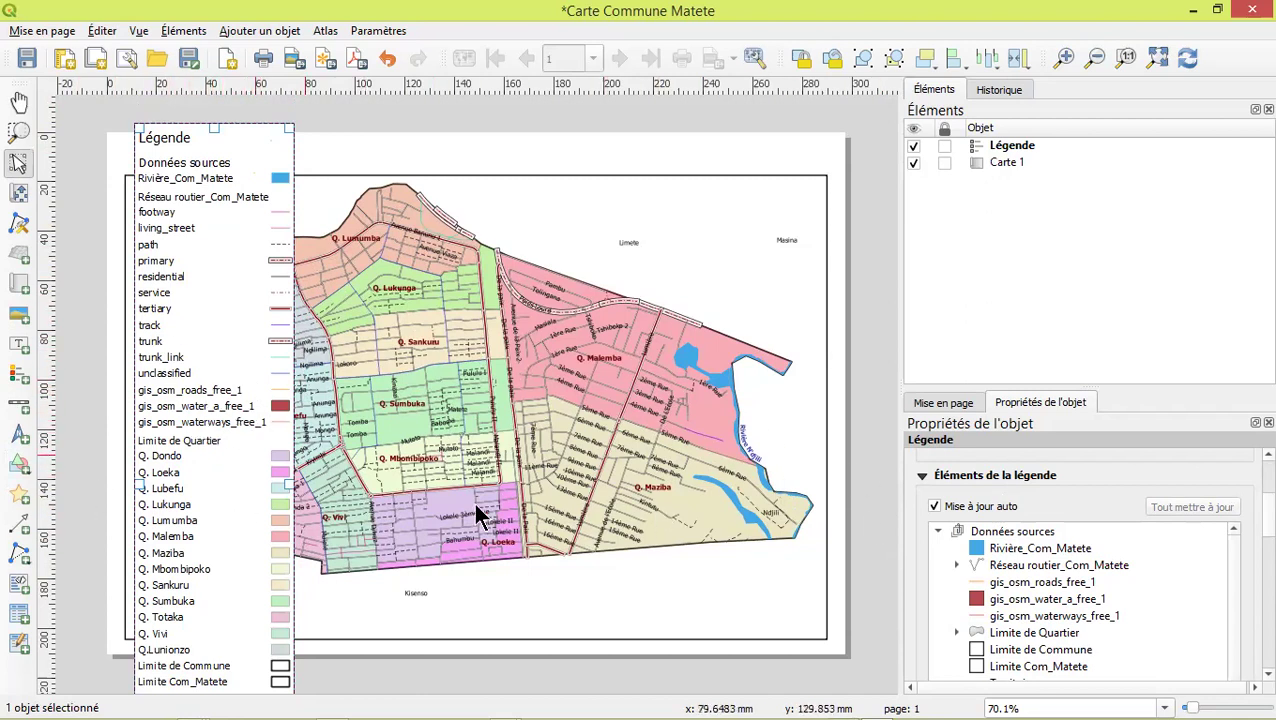
Turn off the legend's automatic update (Mise à jour auto) and remove the OpenStreetMap entry
click(1059, 568)
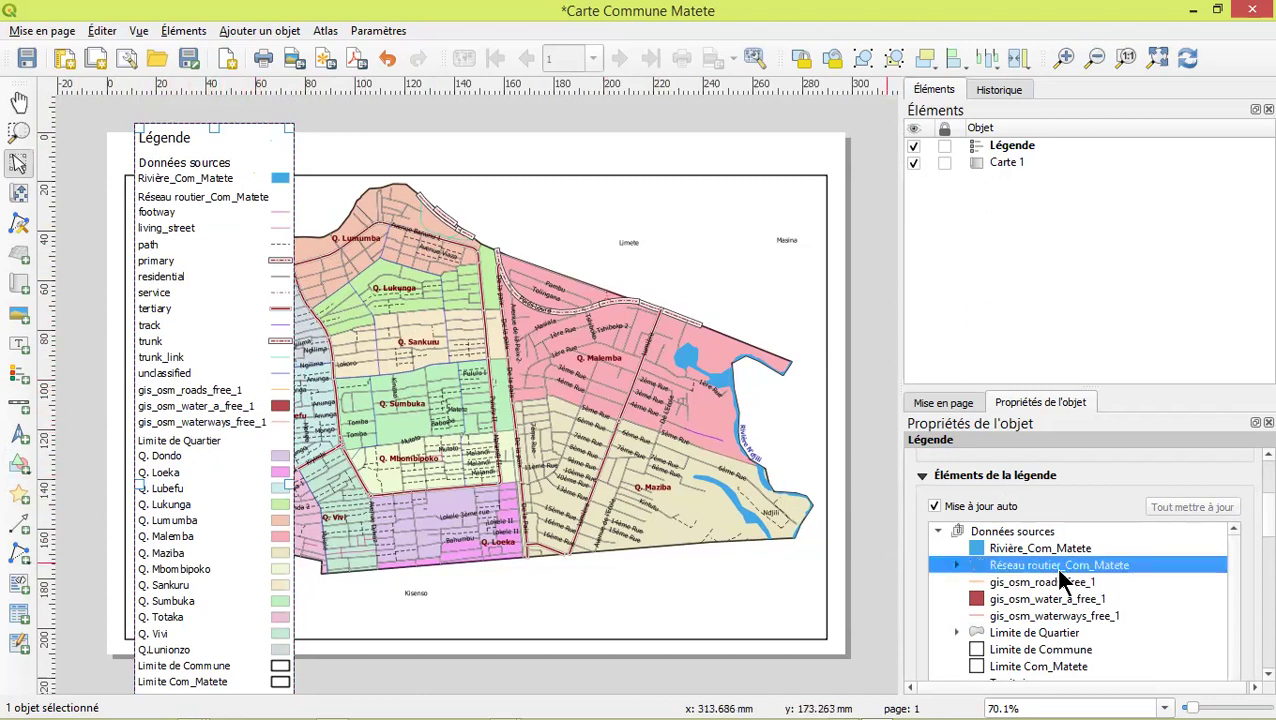
click(1014, 606)
scroll(1012, 610, down, 5)
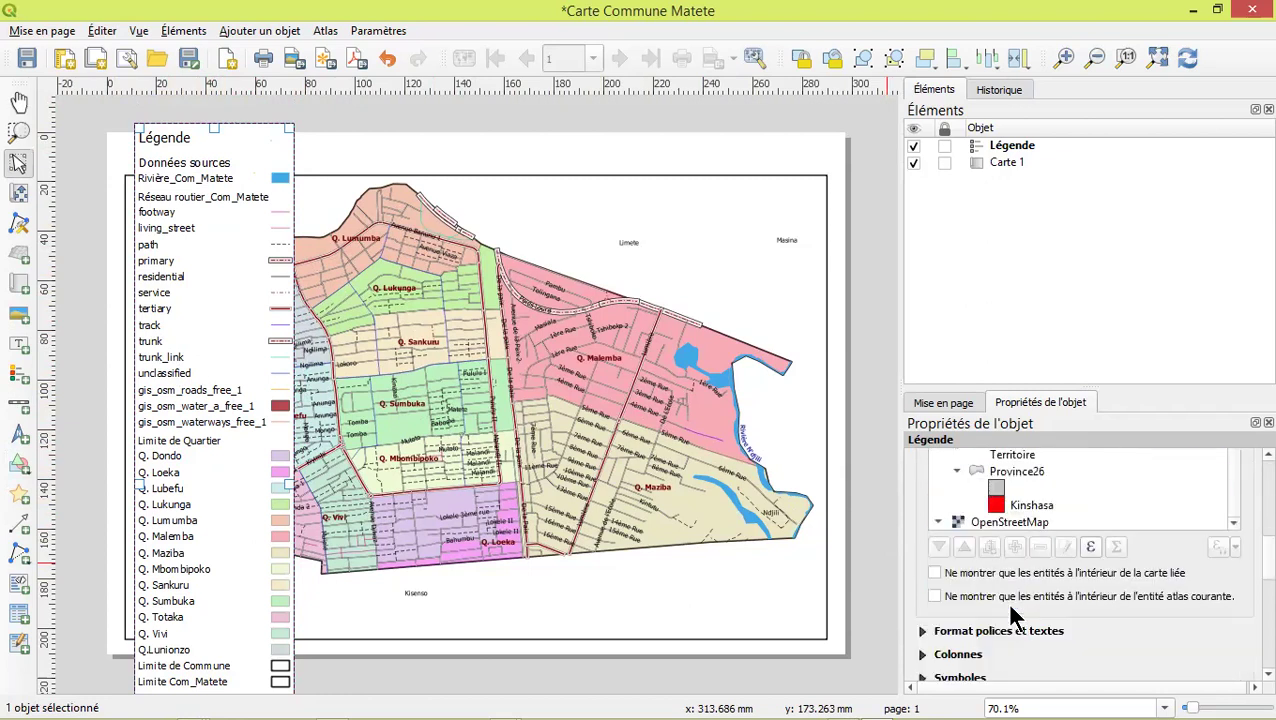
scroll(1010, 606, up, 2)
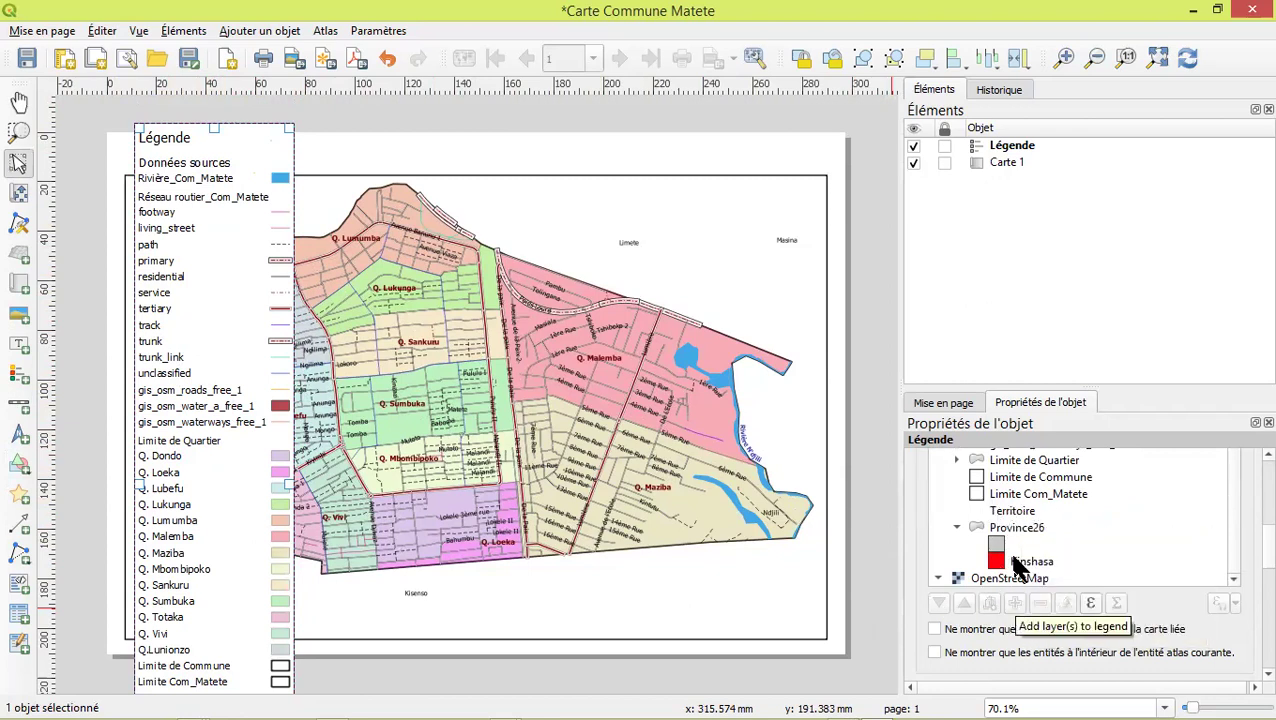
scroll(1015, 565, up, 5)
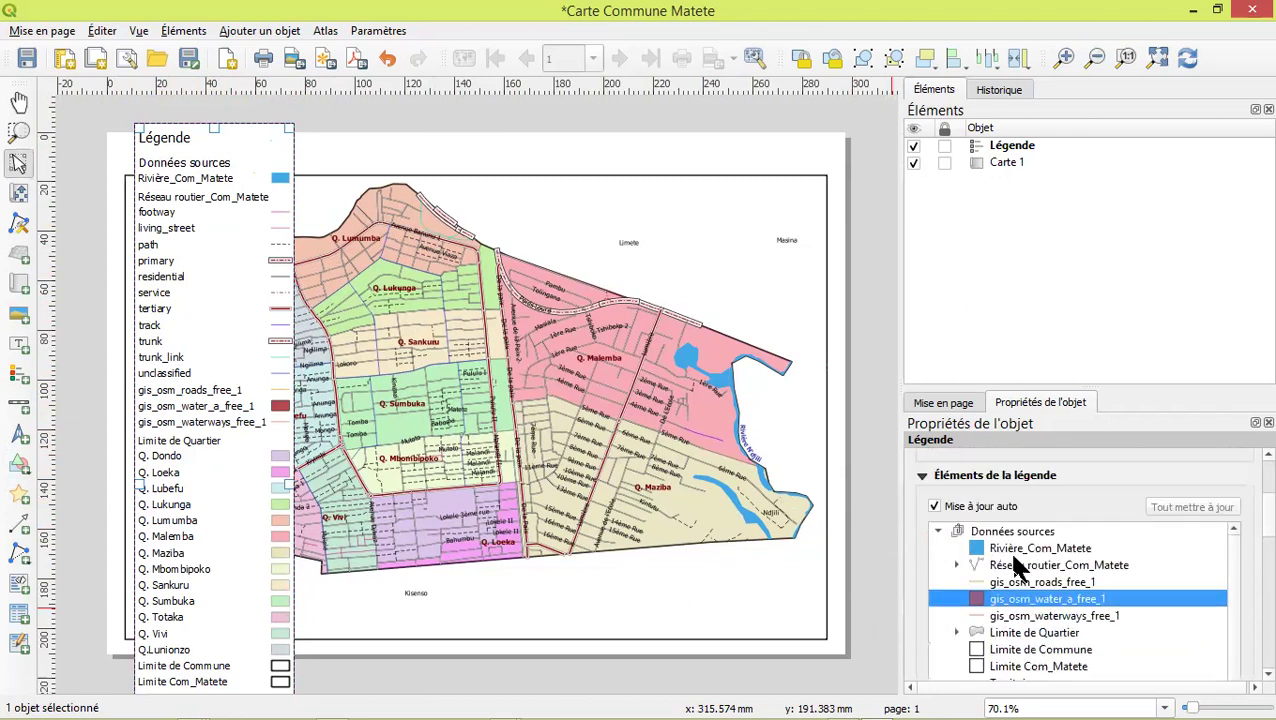
click(933, 505)
scroll(969, 532, down, 3)
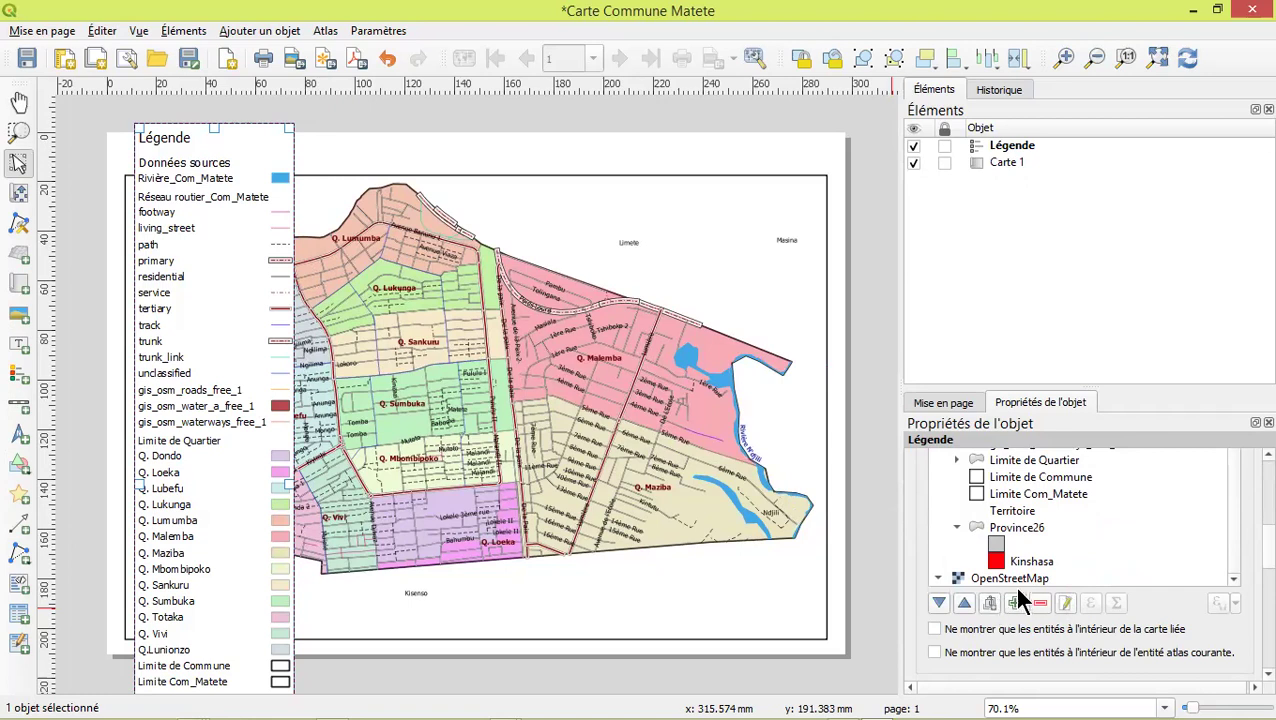
click(1009, 579)
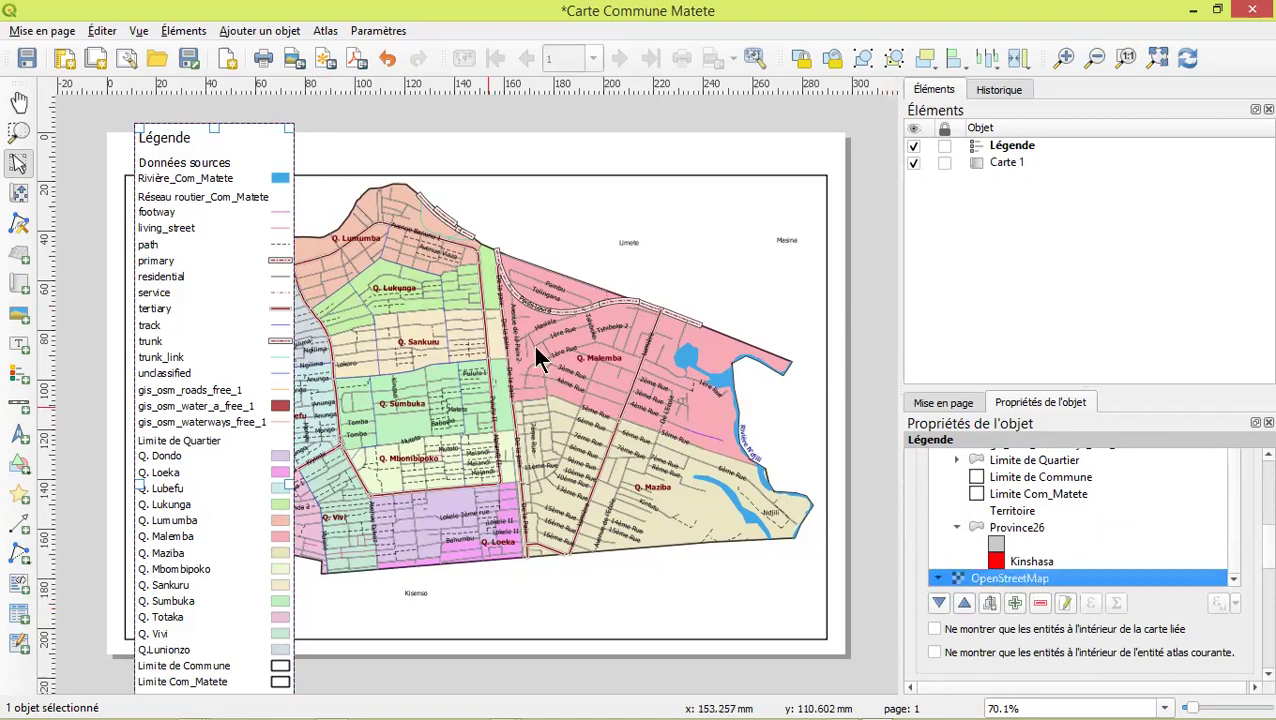
click(1040, 604)
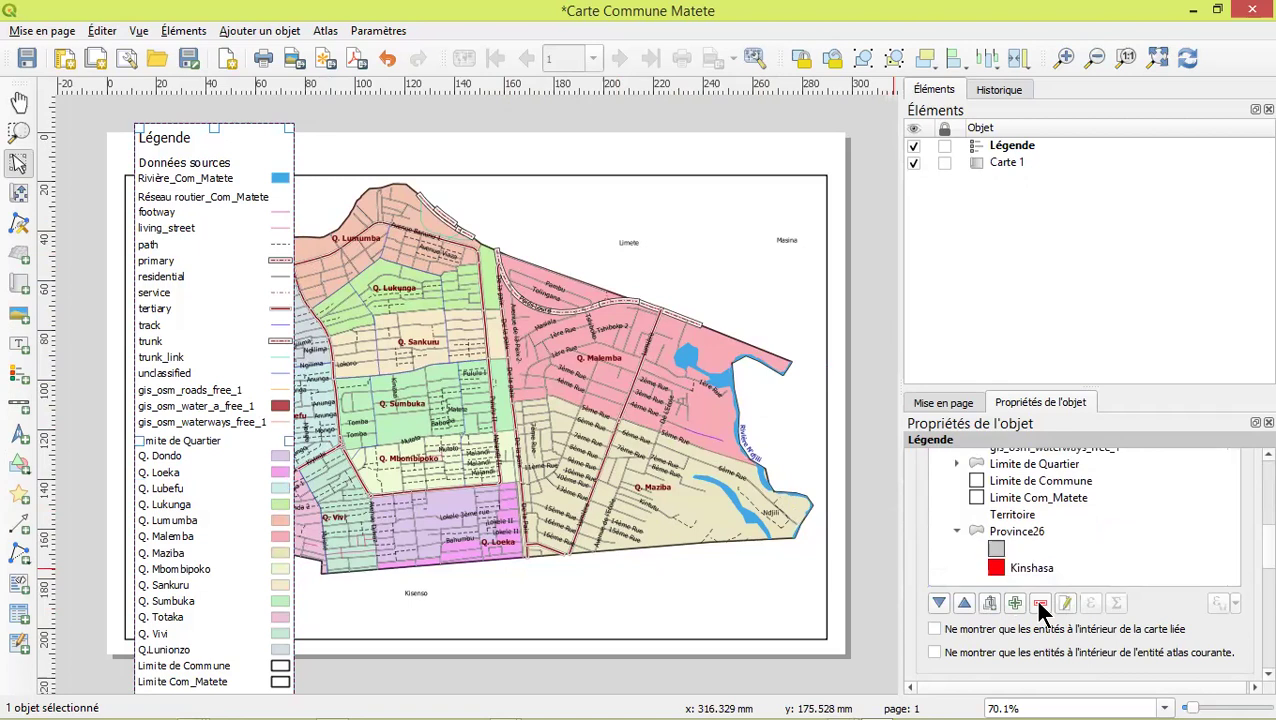
Remove the Province26, Territoire and Limite Com_Matete entries from the legend
click(1019, 531)
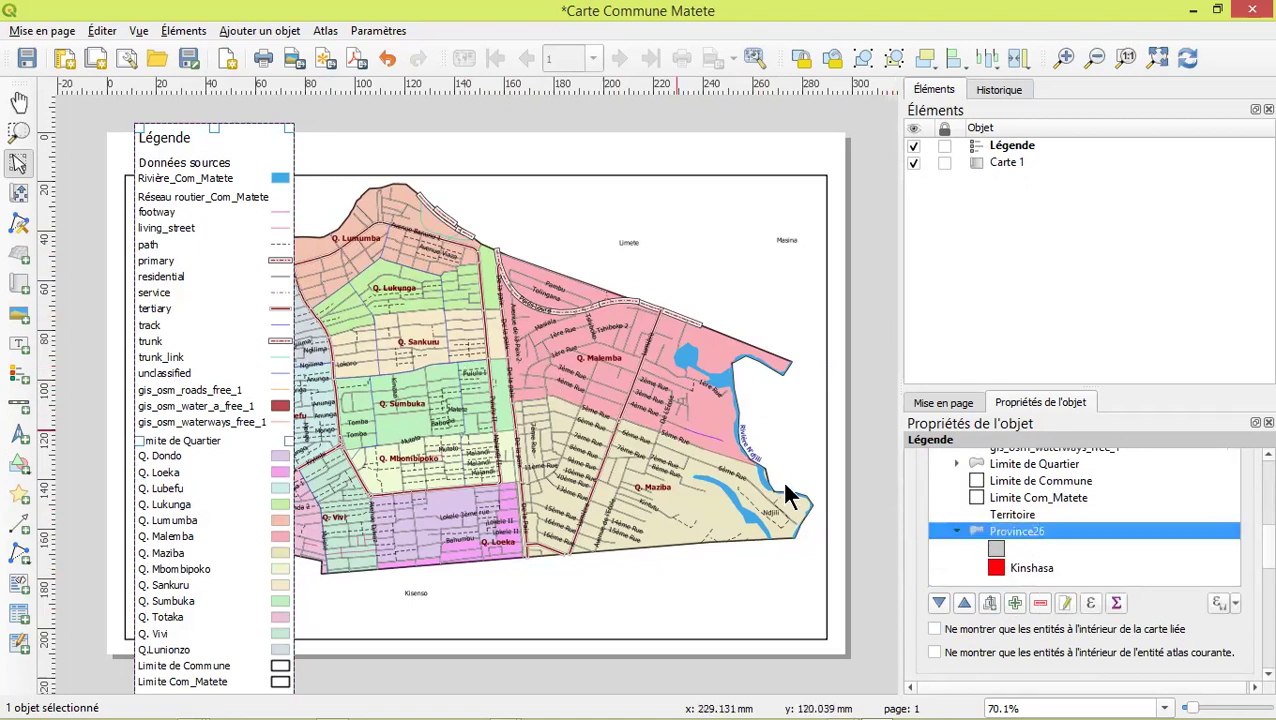
click(1040, 606)
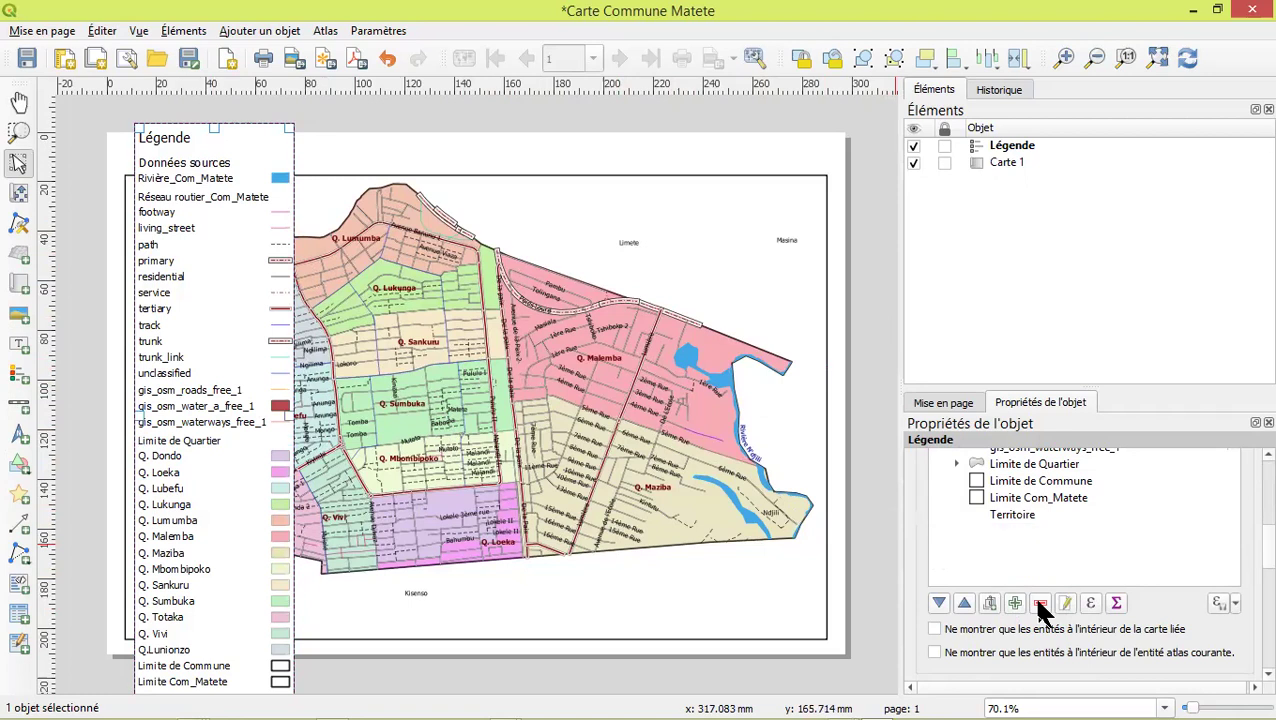
click(1008, 500)
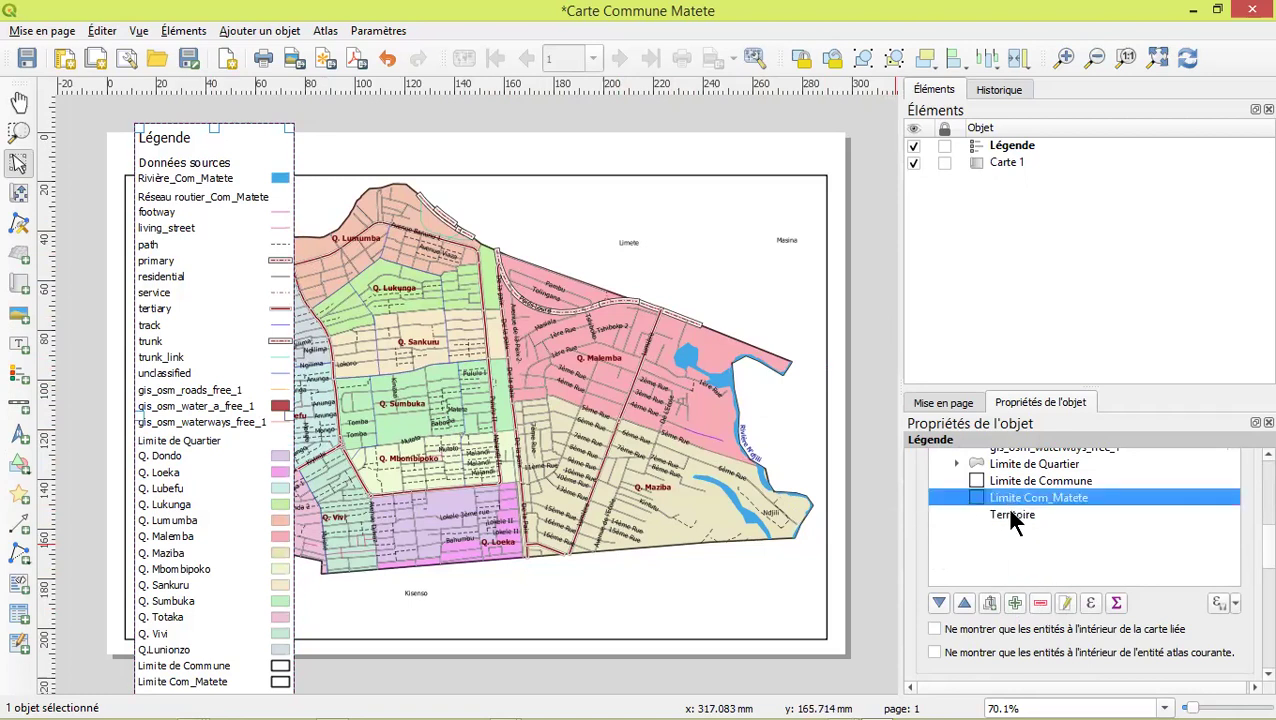
click(1012, 516)
click(1039, 604)
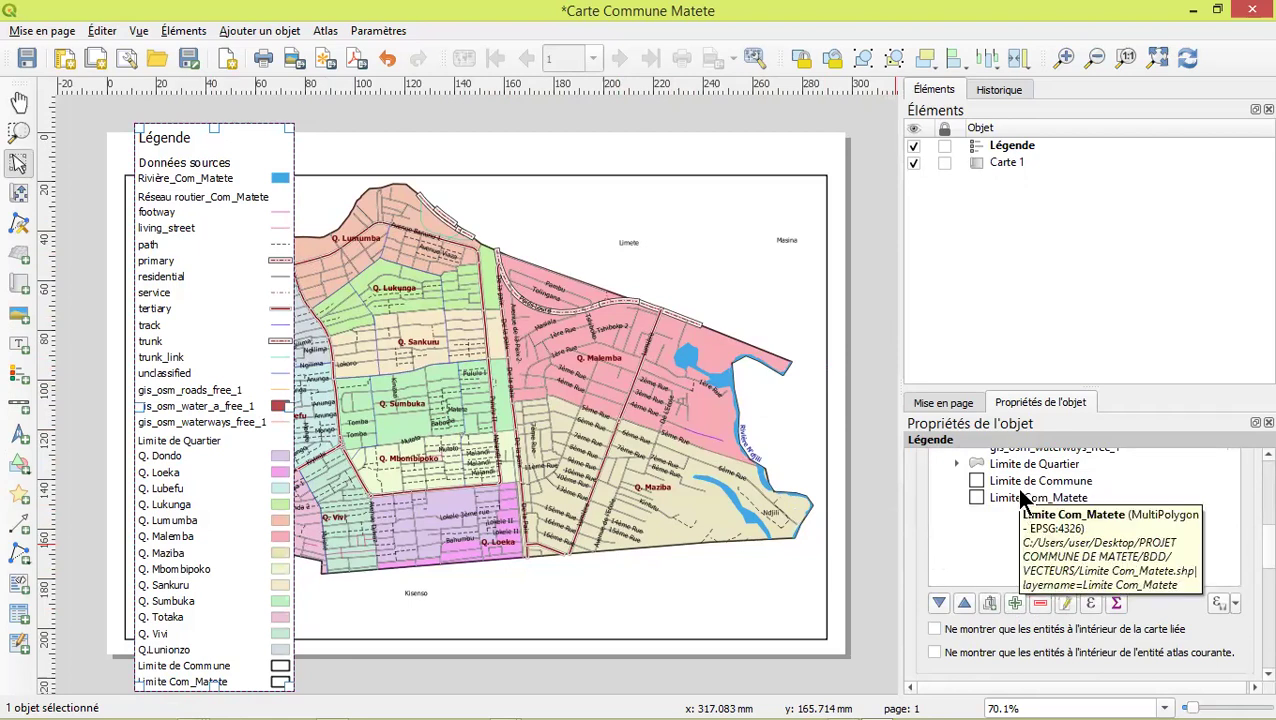
click(1005, 497)
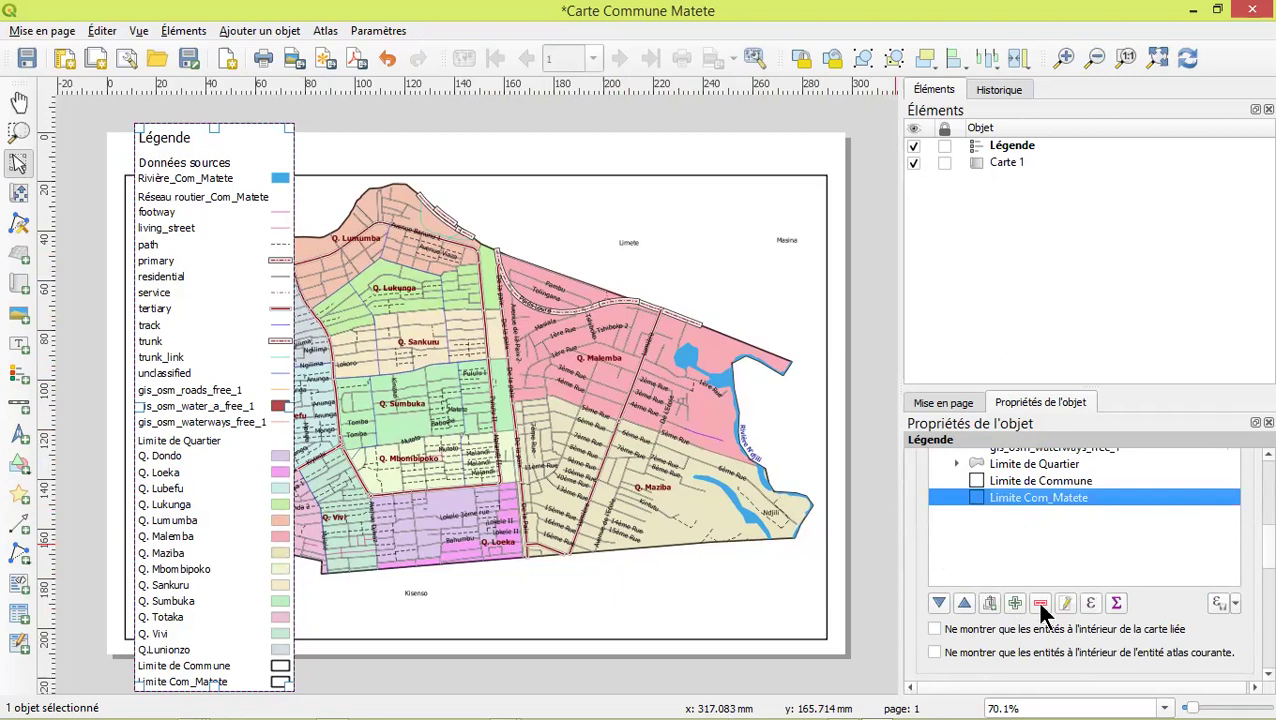
click(1039, 604)
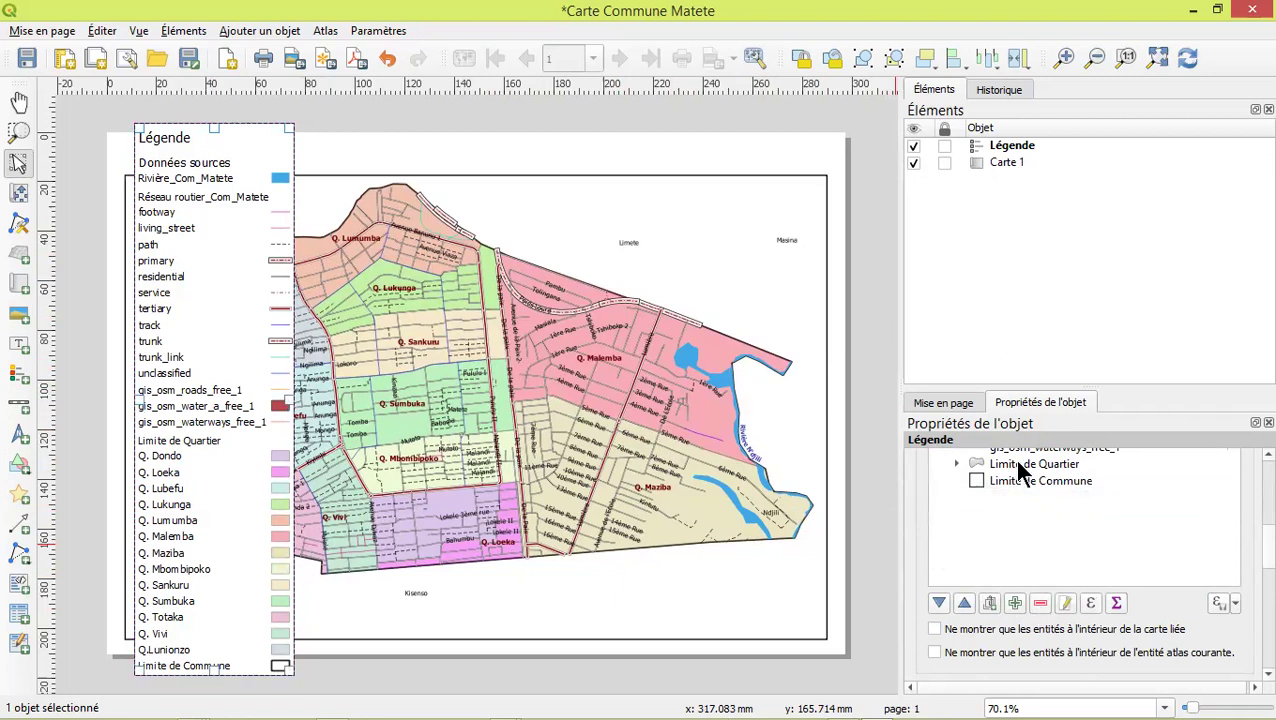
Remove the gis_osm_waterways_free_1 entry from the legend
click(1019, 466)
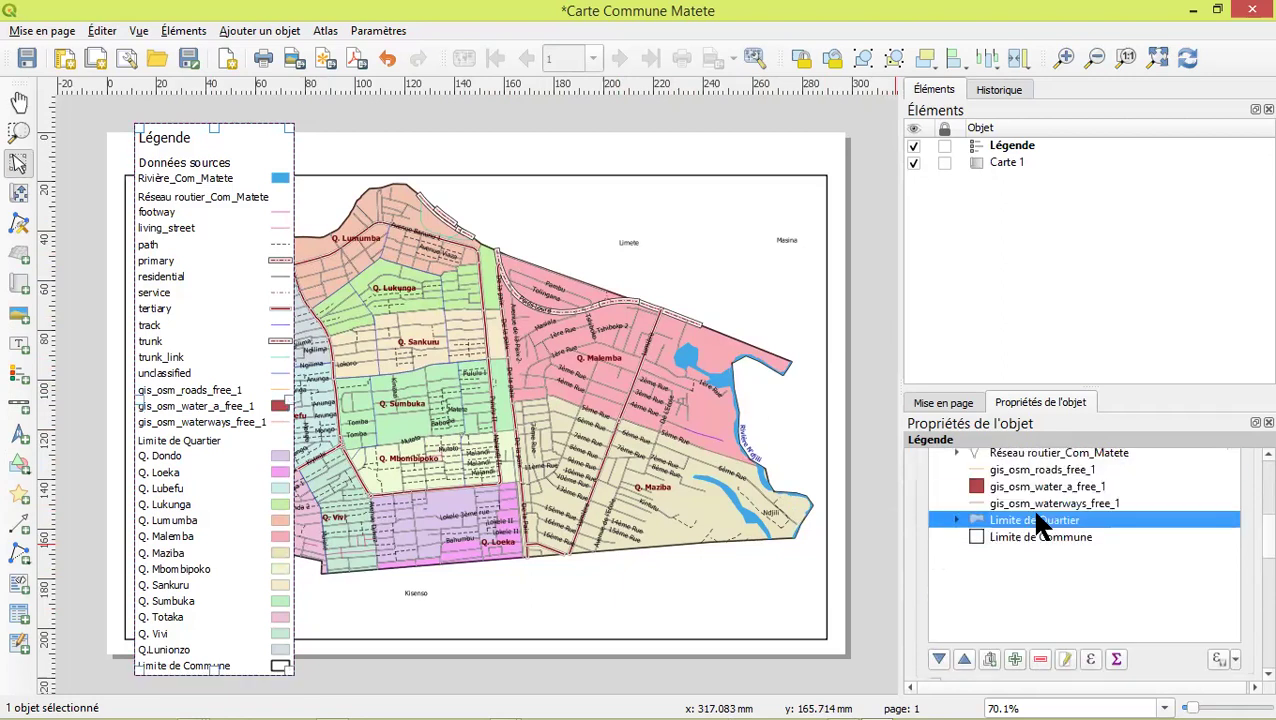
click(1022, 505)
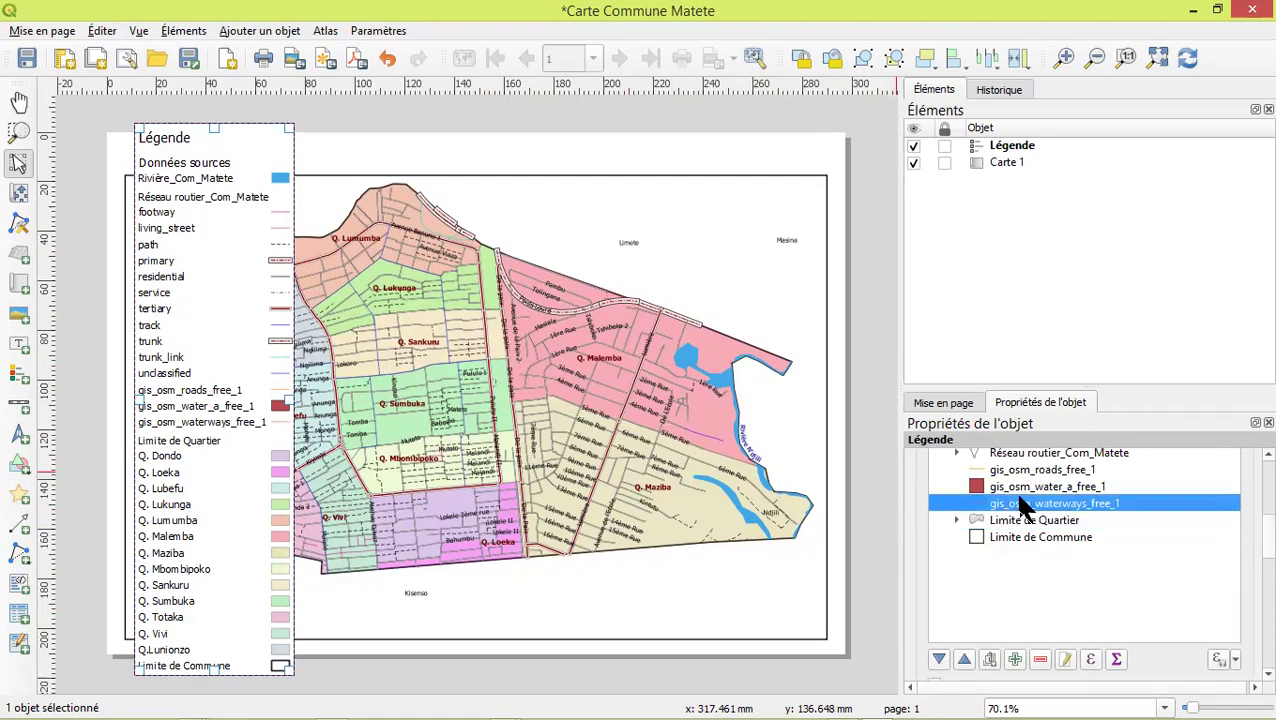
scroll(1022, 505, up, 3)
scroll(1022, 505, down, 2)
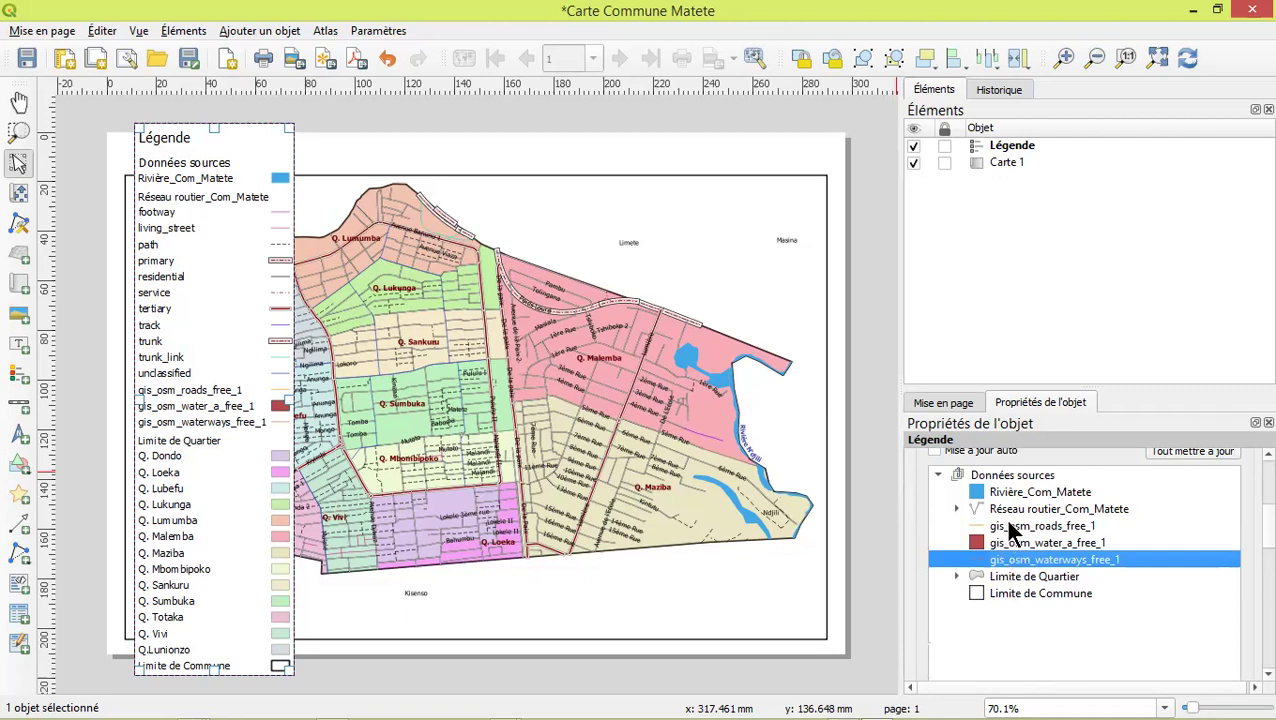
scroll(1015, 568, down, 3)
click(1045, 527)
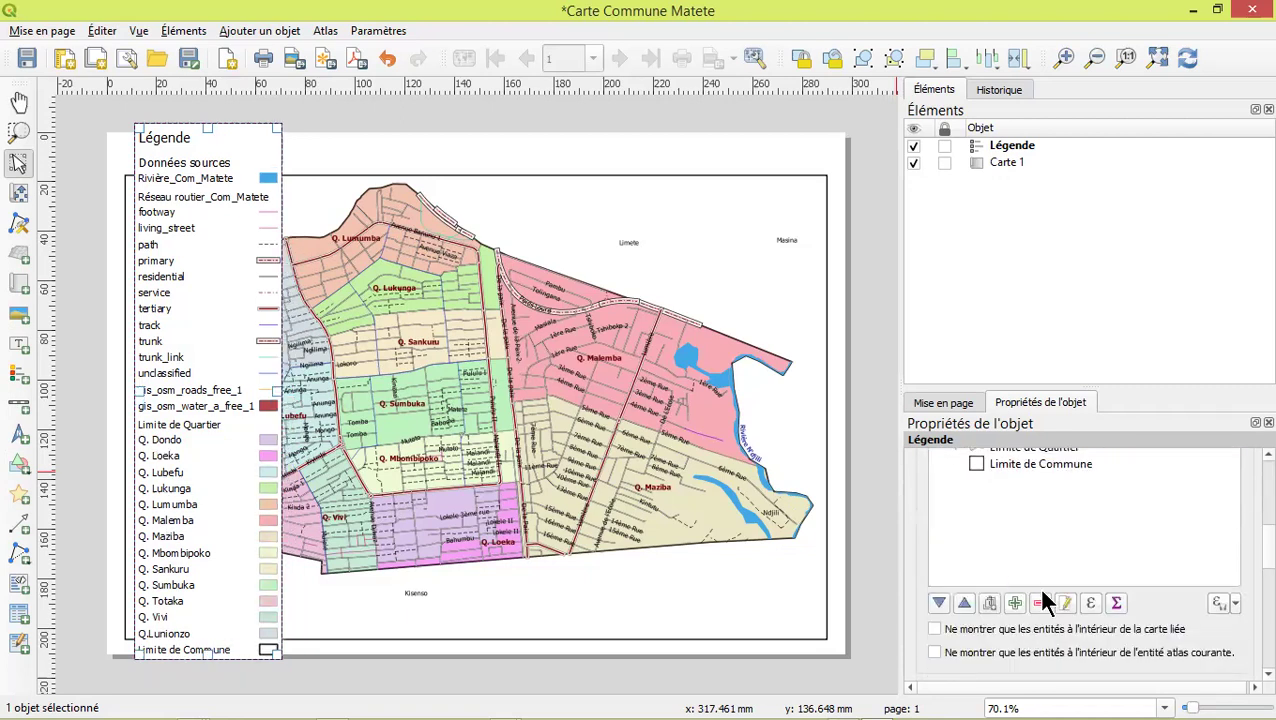
Remove the gis_osm_roads_free_1 entry from the legend
scroll(1045, 600, up, 3)
scroll(1031, 538, down, 1)
click(1026, 525)
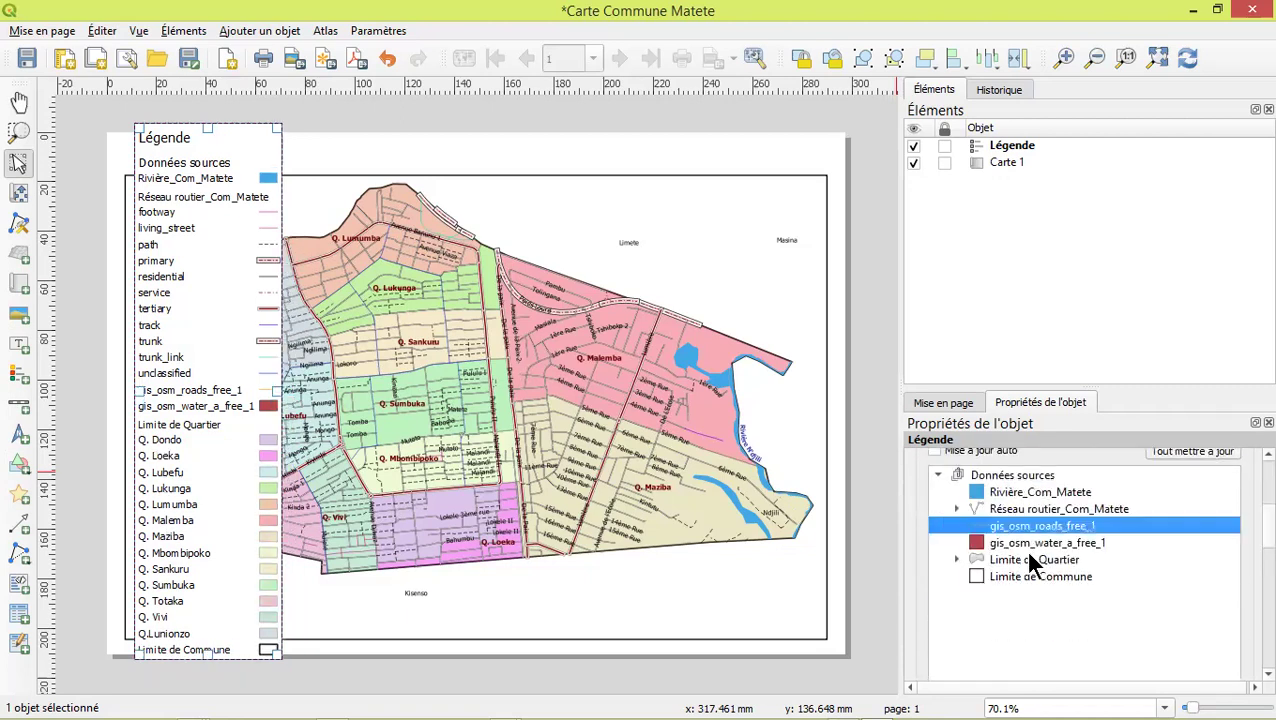
scroll(1025, 552, down, 4)
click(1039, 491)
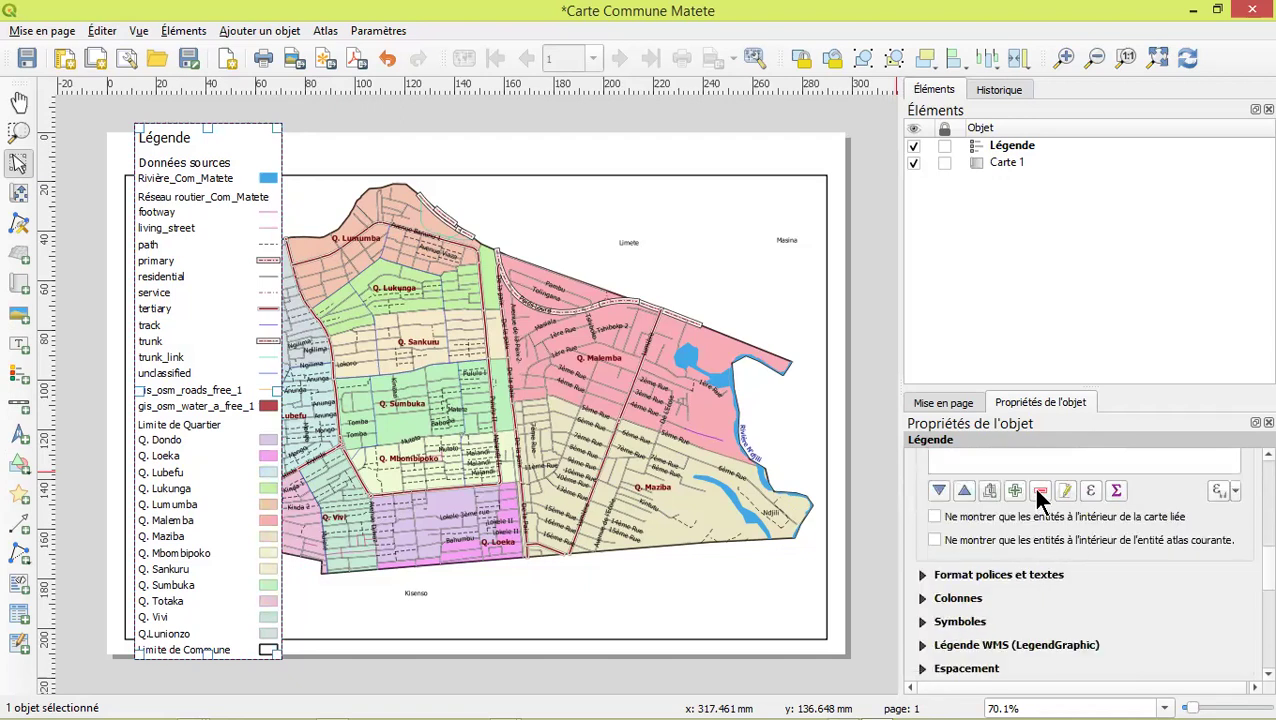
Move the Limite de Quartier layer out of the Données sources group to the end of the legend's top level
scroll(1036, 492, up, 4)
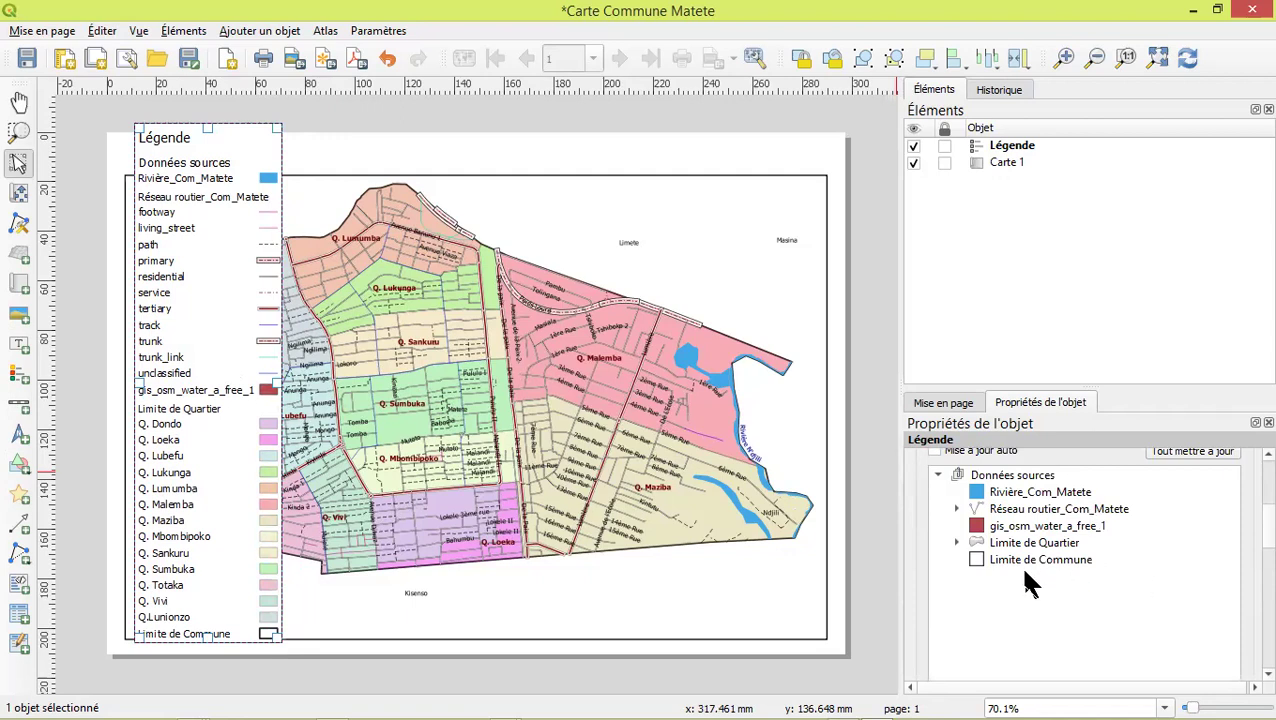
click(988, 476)
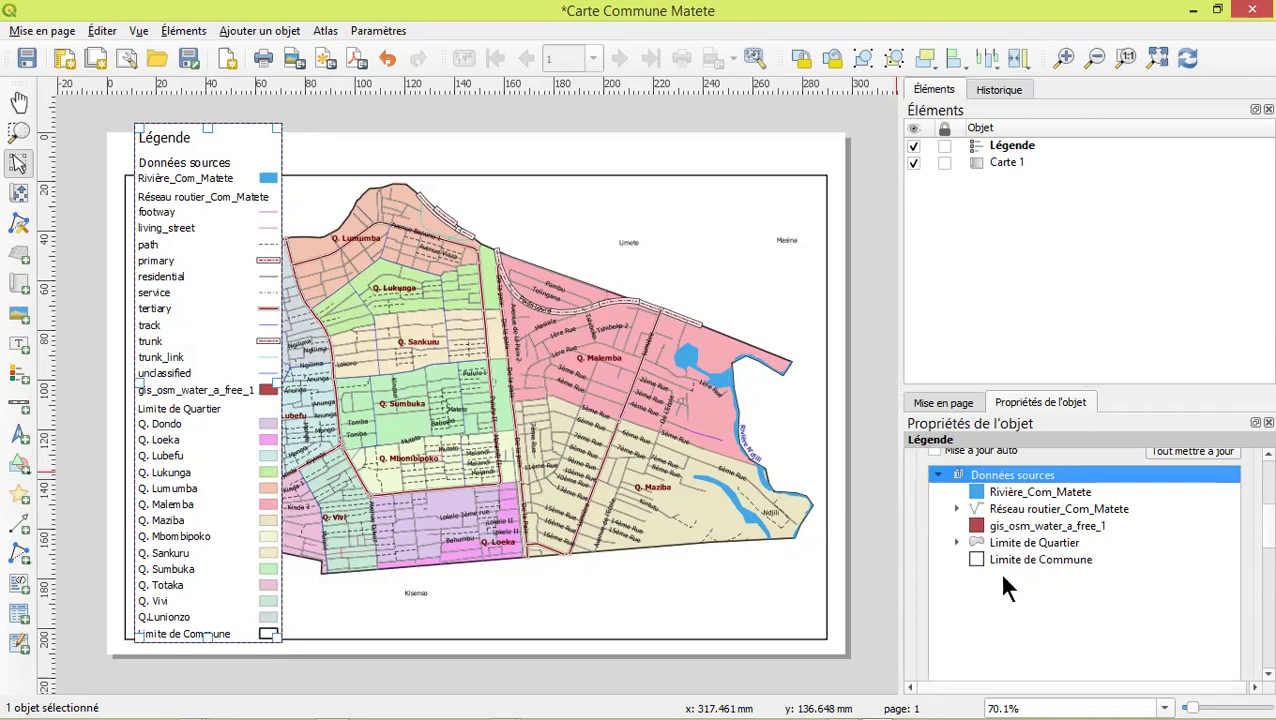
click(1013, 545)
drag(1013, 544, 1016, 579)
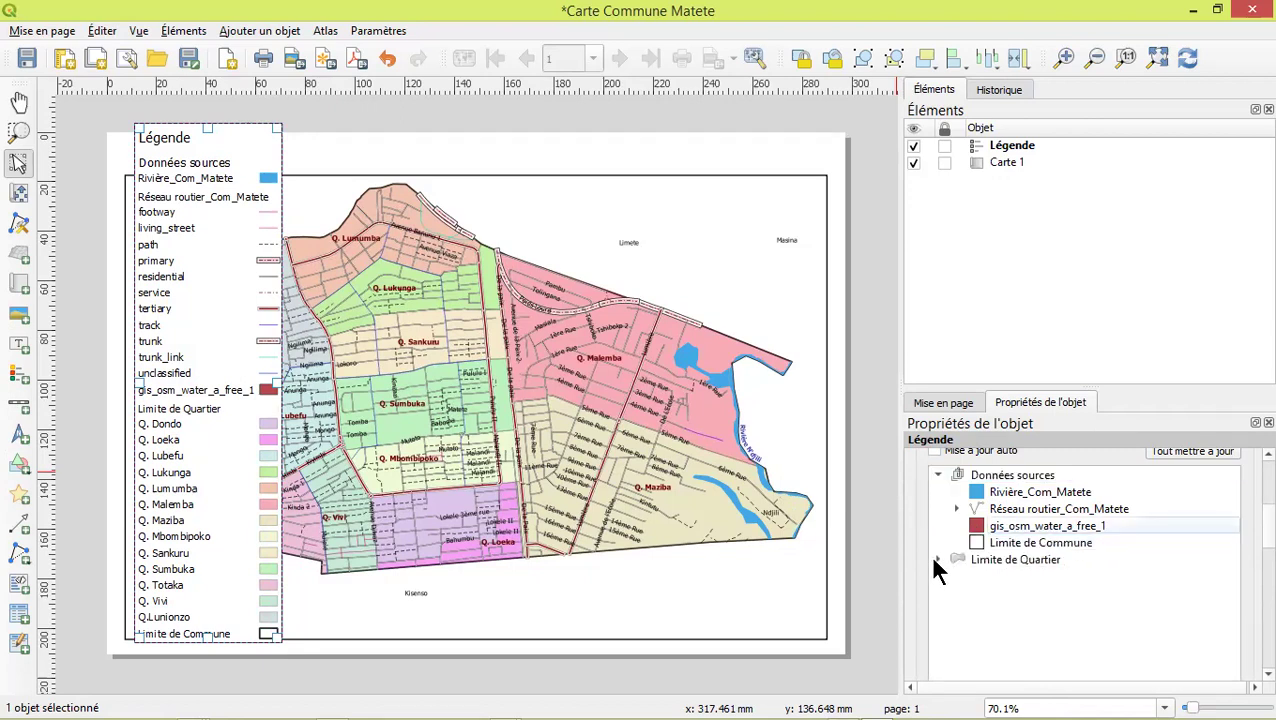
click(936, 559)
click(936, 559)
Add a new group to the legend and name it Limite administrative
scroll(945, 572, down, 5)
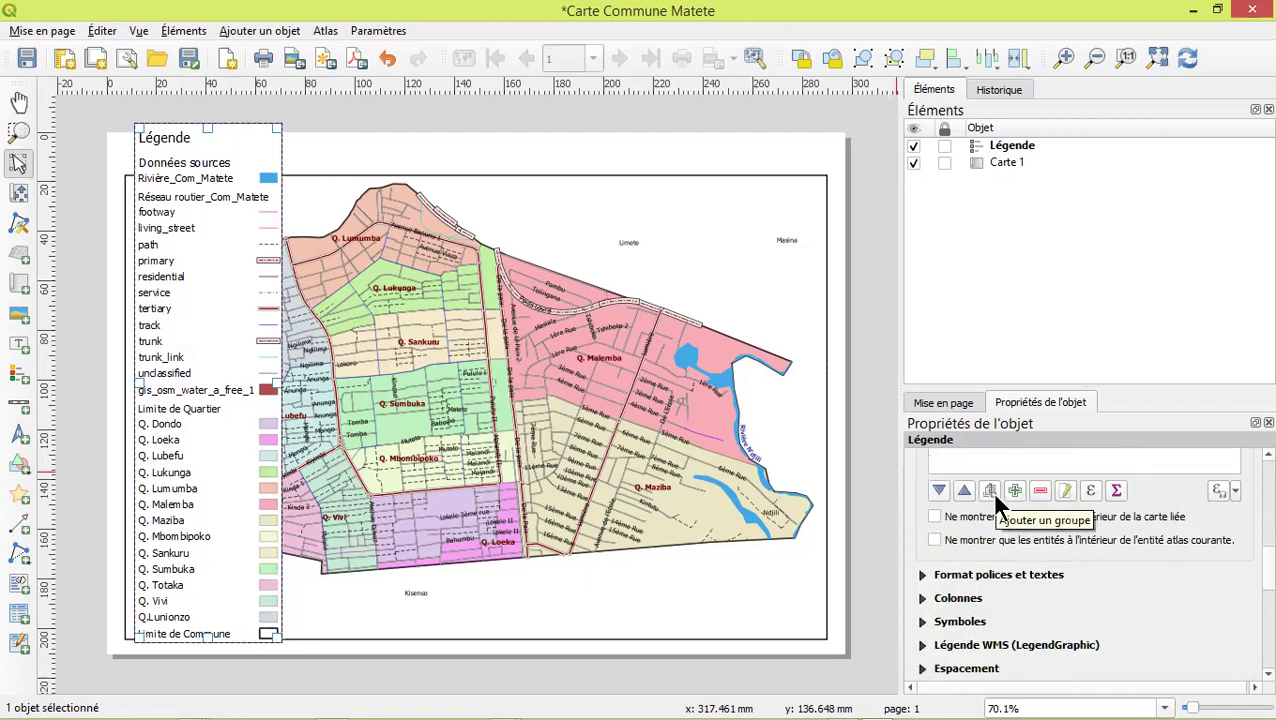
click(988, 492)
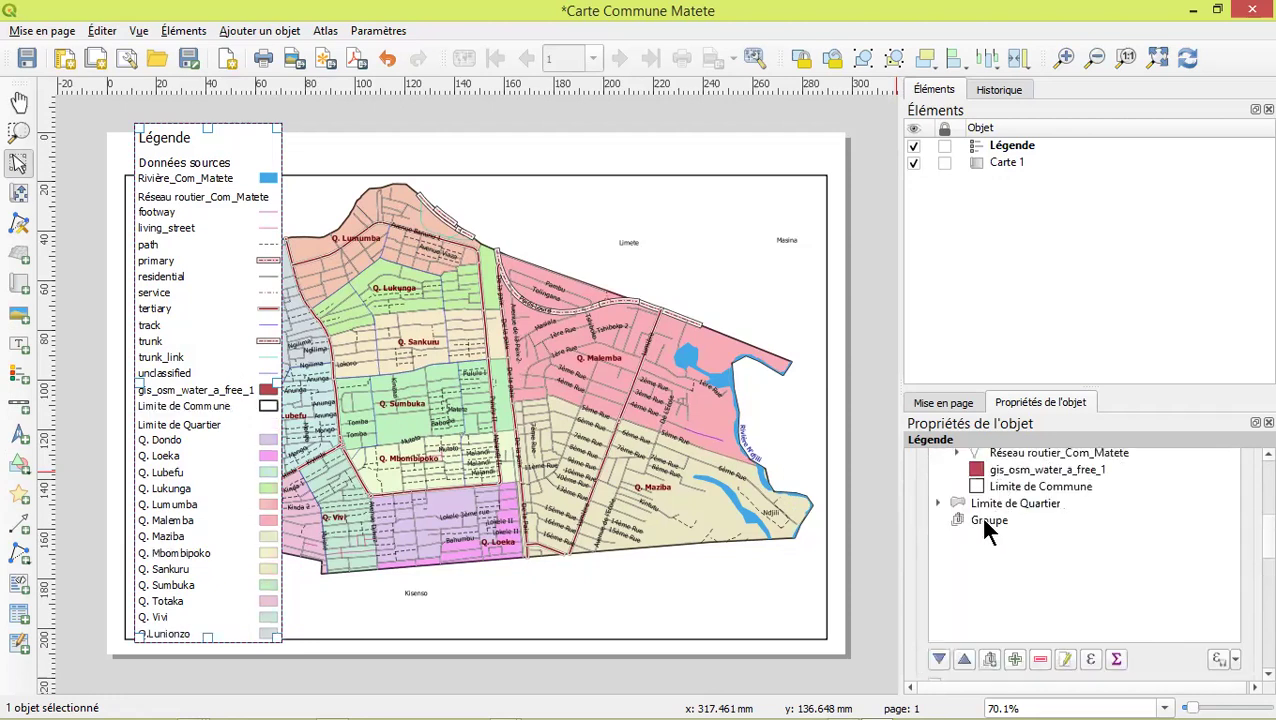
click(999, 521)
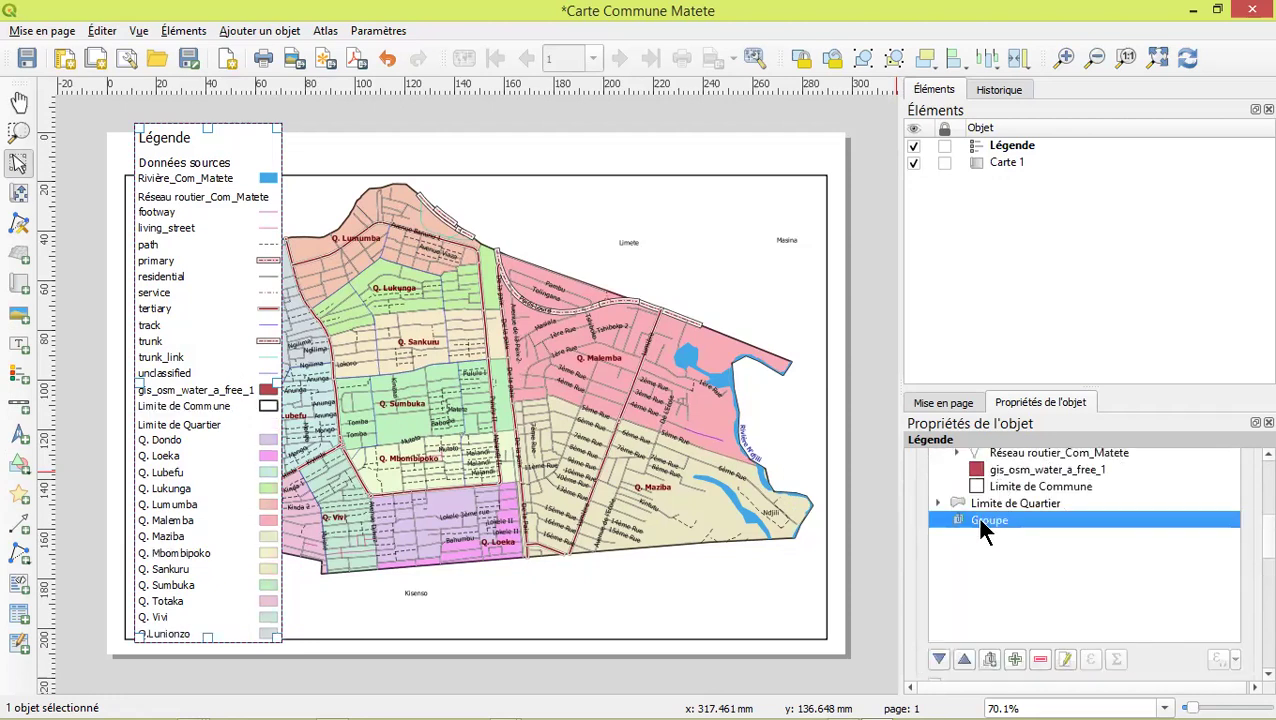
click(1069, 656)
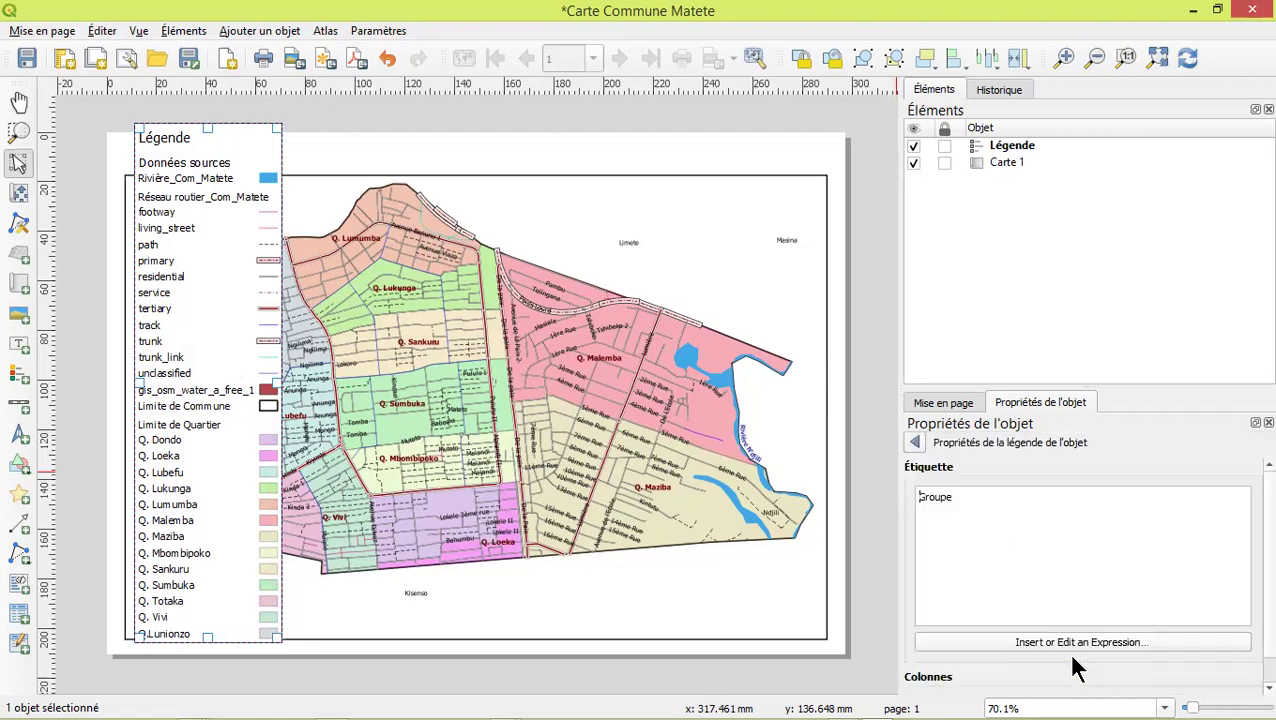
double_click(935, 496)
text(Limite)
key(BackSpace)
text(s A)
text(dm)
key(BackSpace)
key(BackSpace)
key(BackSpace)
key(BackSpace)
key(BackSpace)
text(a)
key(BackSpace)
text(administratib)
key(BackSpace)
text(ve)
click(914, 443)
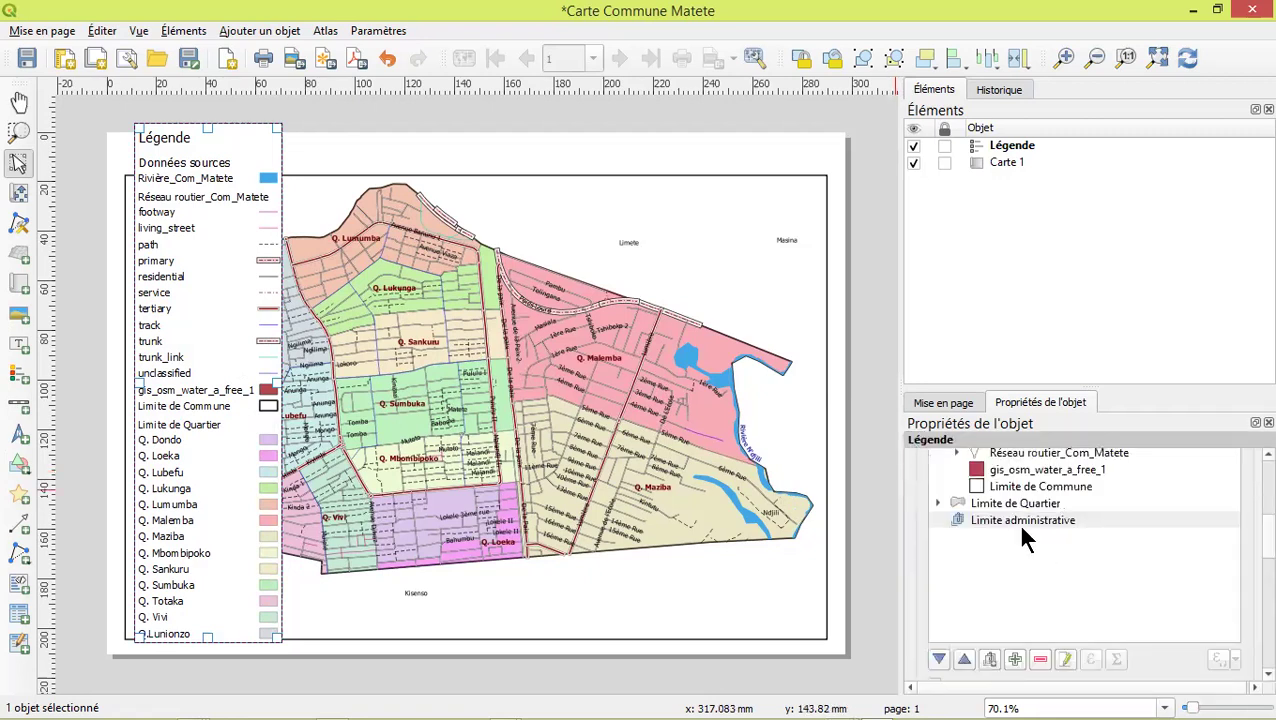
Move Limite de Quartier and Limite de Commune into the Limite administrative group and relabel the Limite de Quartier entry as Quartier
mouse_move(1016, 507)
mouse_down()
mouse_move(1029, 519)
mouse_move(1010, 490)
mouse_move(998, 505)
mouse_move(1030, 510)
mouse_up()
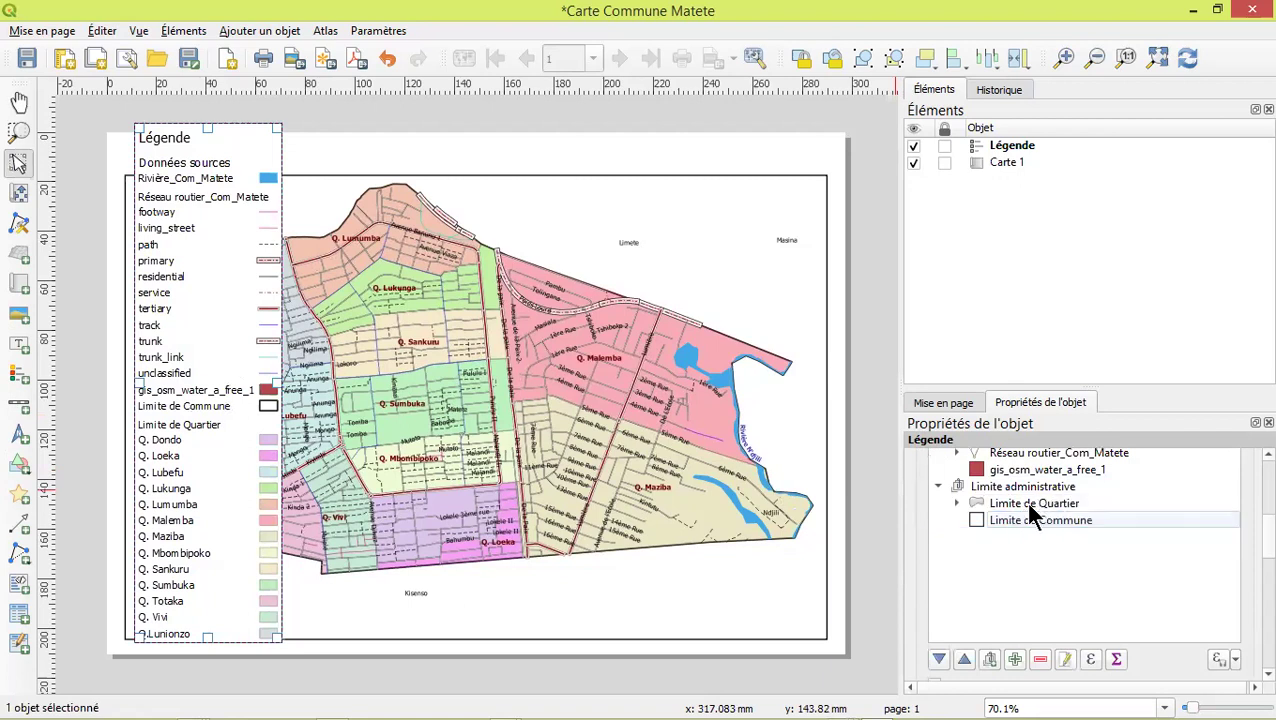
click(1022, 502)
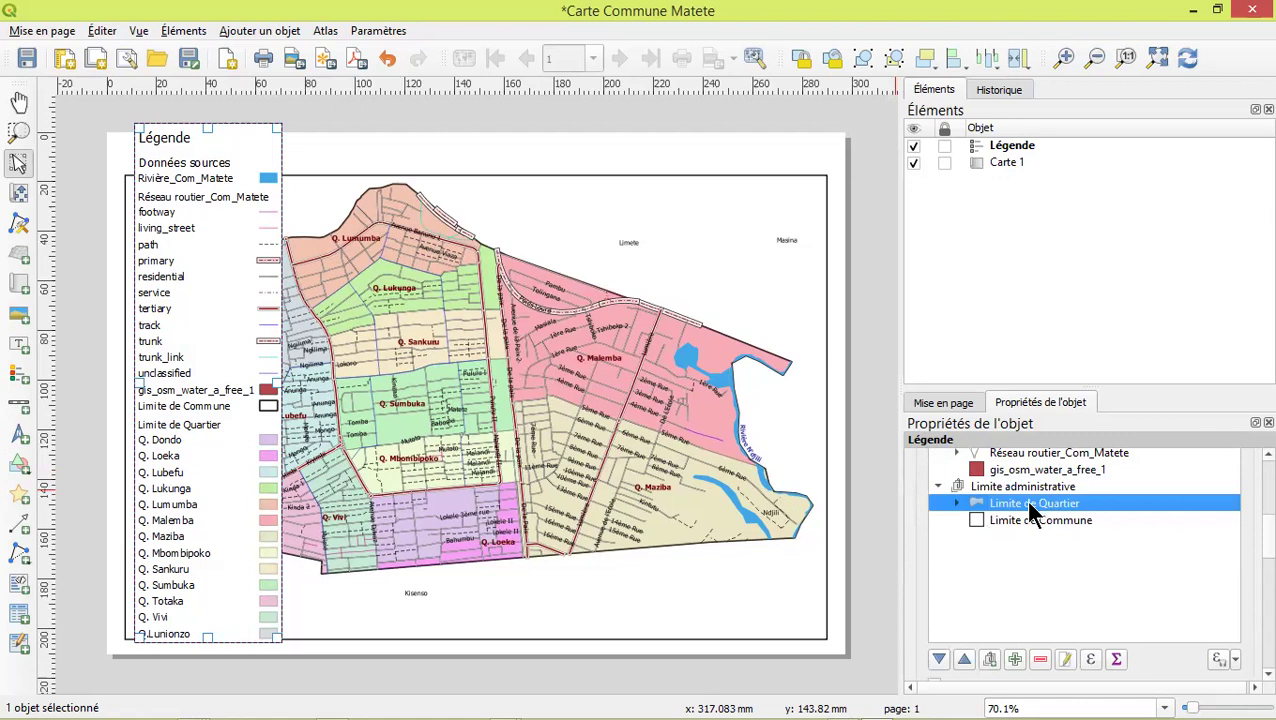
double_click(1040, 510)
drag(1031, 498, 876, 497)
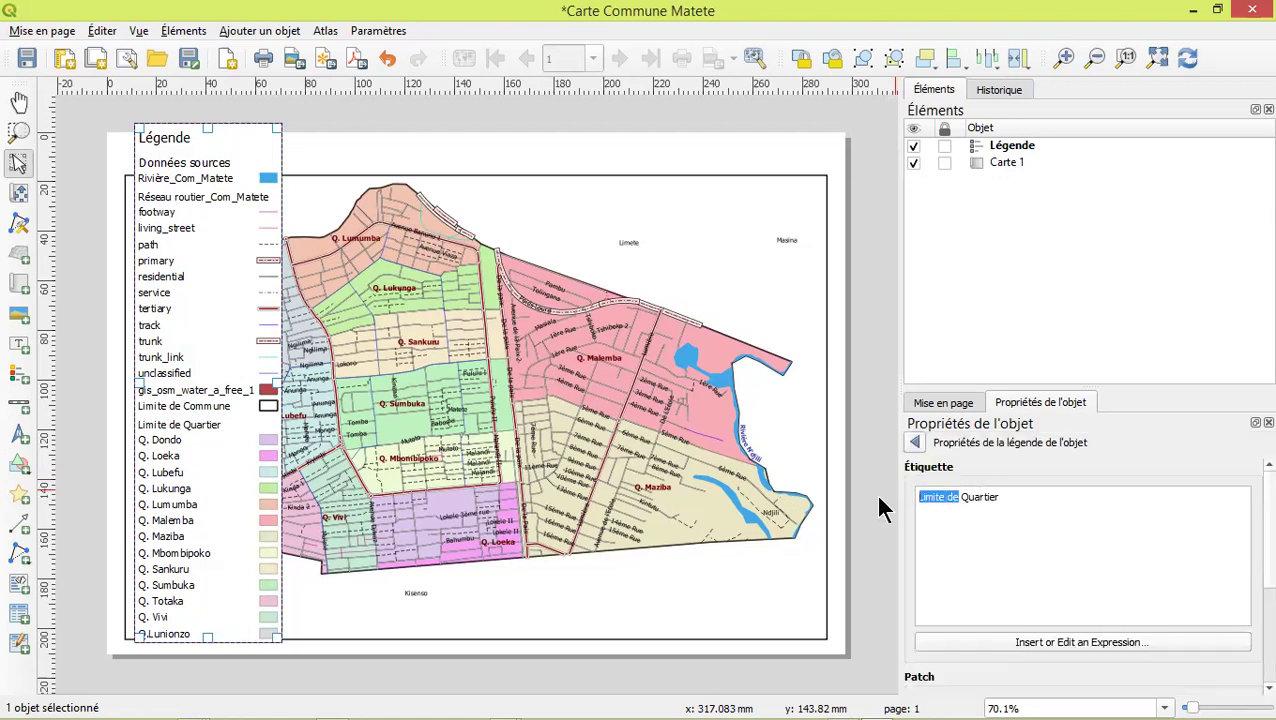
key(BackSpace)
key(Delete)
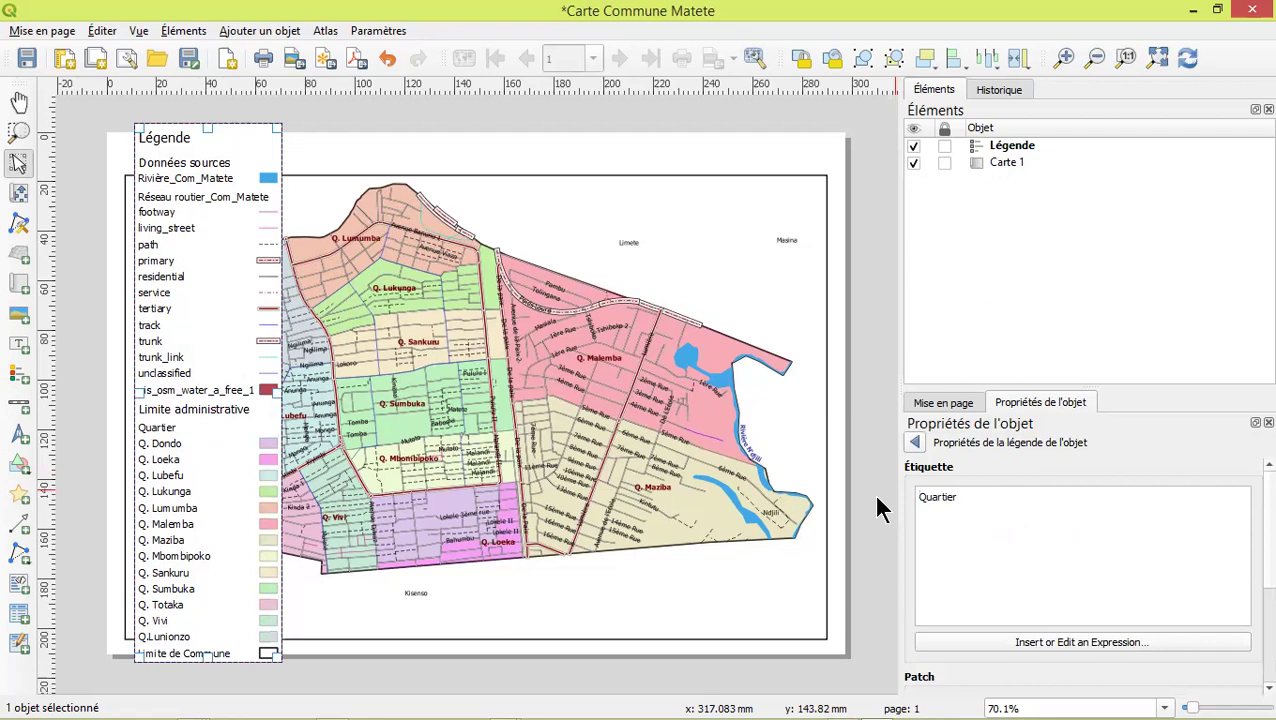
click(914, 442)
Relabel the Limite de Commune legend entry as Commune
click(1003, 521)
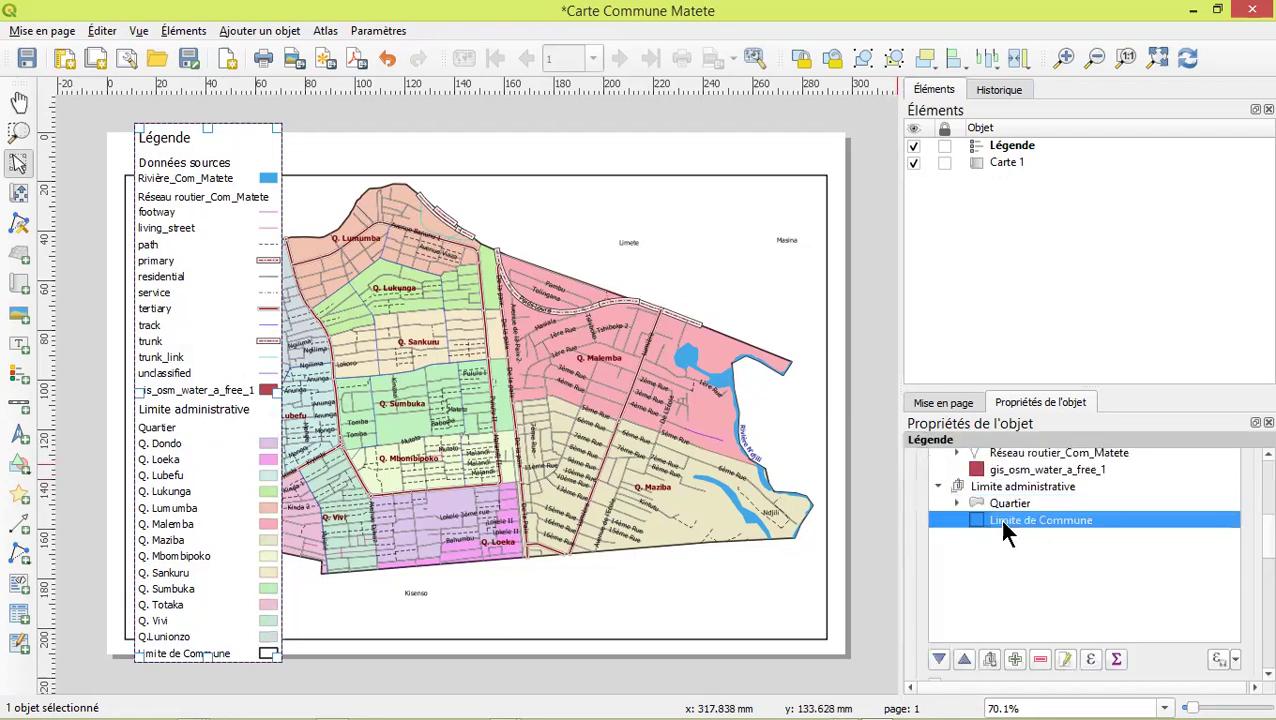
double_click(1003, 521)
key(shift+Home)
key(Delete)
click(914, 442)
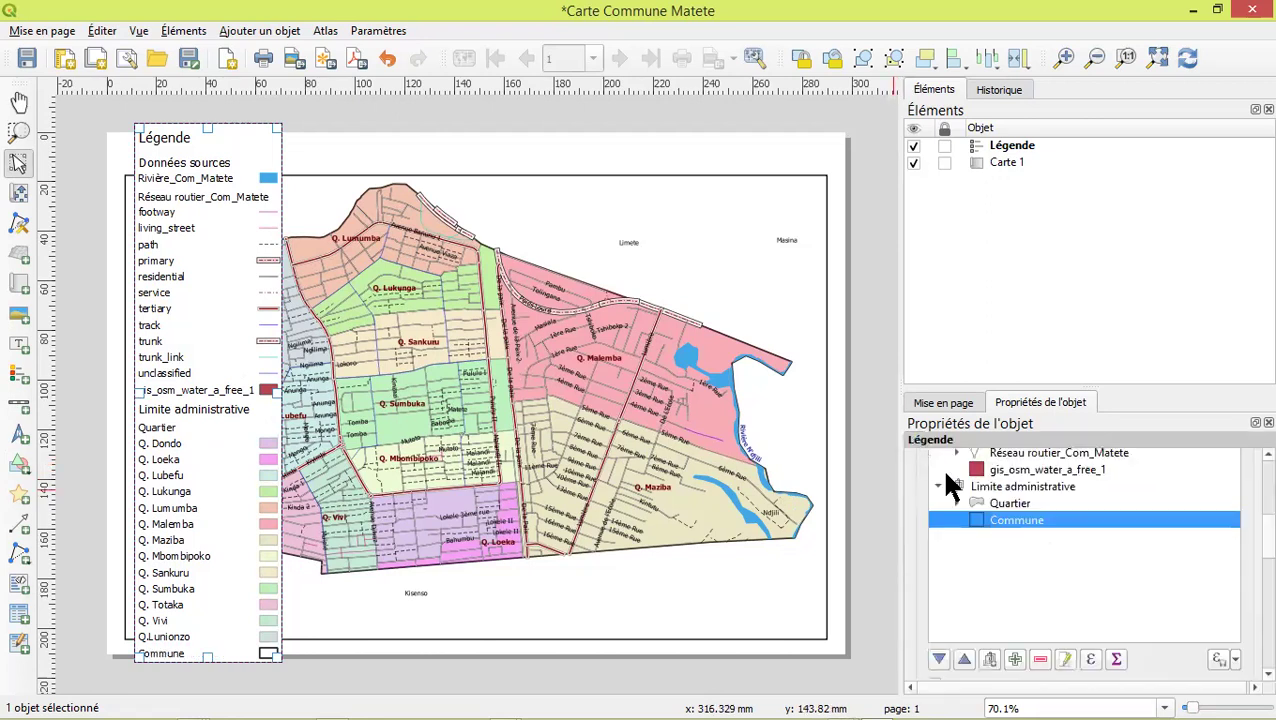
Remove the footway and living_street classes from the Réseau routier_Com_Matete legend layer
scroll(1017, 527, up, 2)
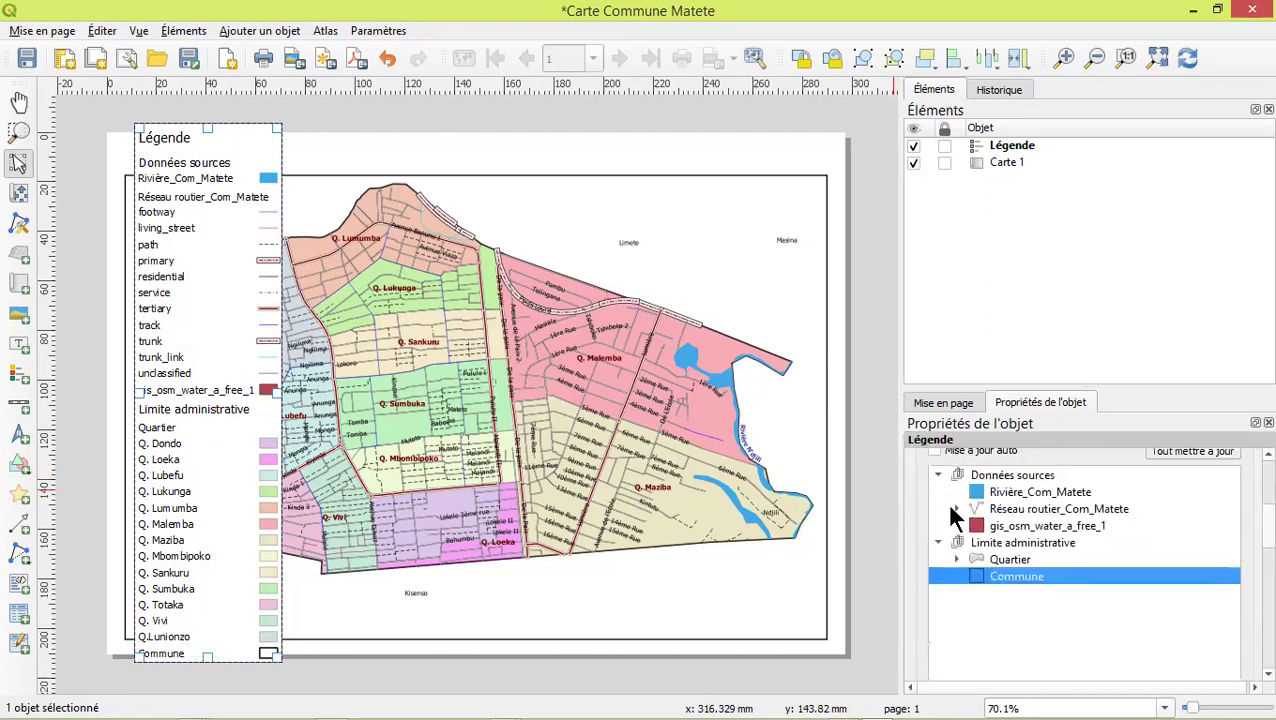
click(957, 509)
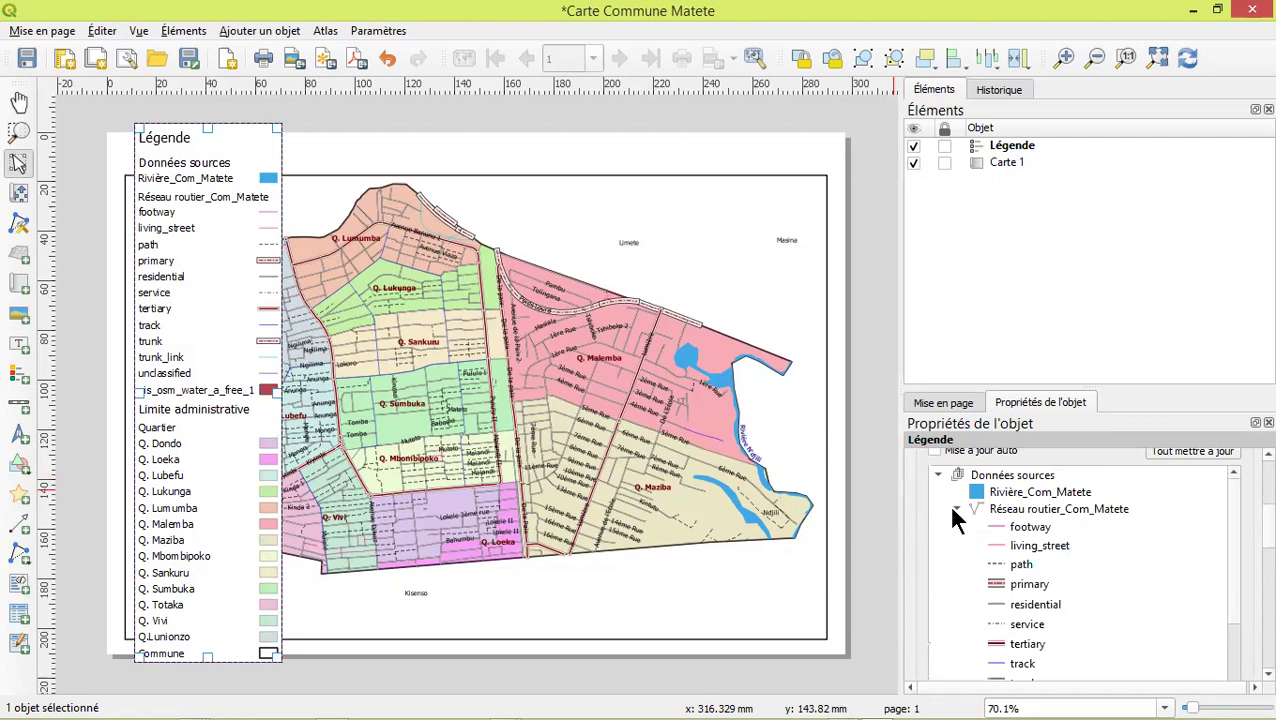
click(956, 508)
click(956, 508)
click(956, 508)
click(956, 509)
click(1033, 530)
shift+click(1049, 547)
scroll(1048, 558, down, 5)
scroll(1055, 572, down, 1)
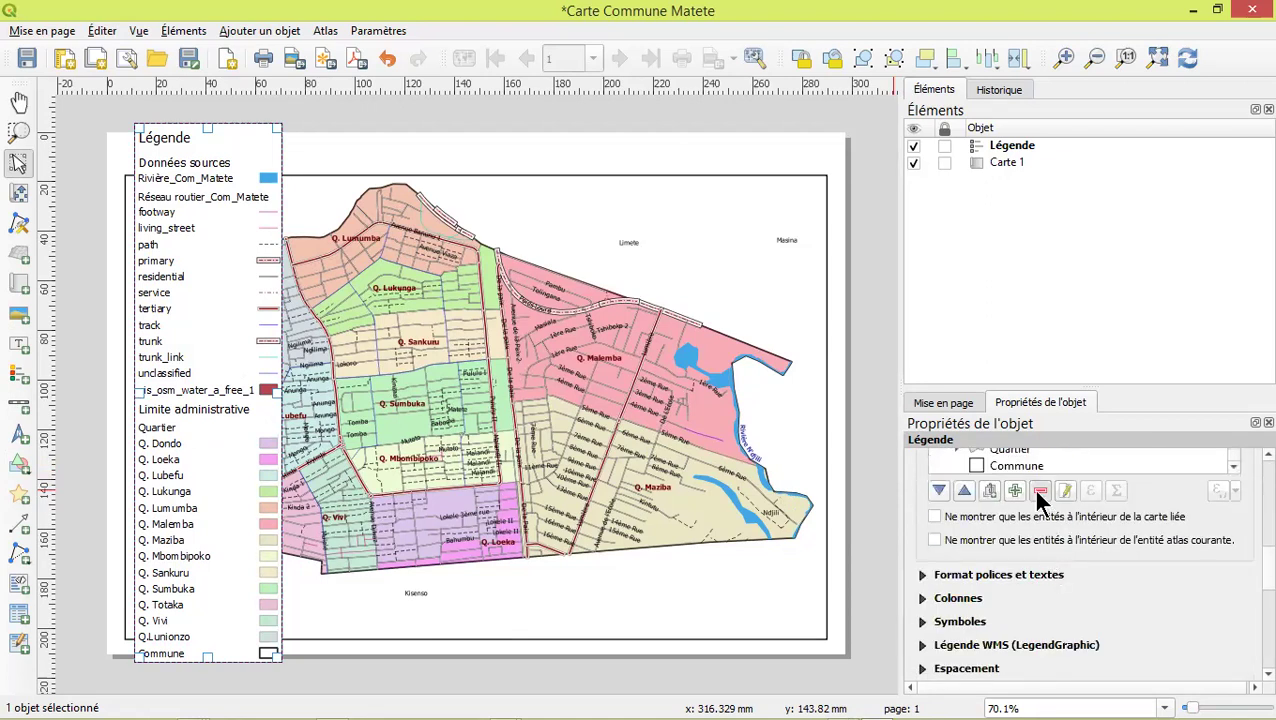
click(1040, 490)
Remove the track, trunk_link and unclassified road classes from the legend
scroll(1036, 495, up, 5)
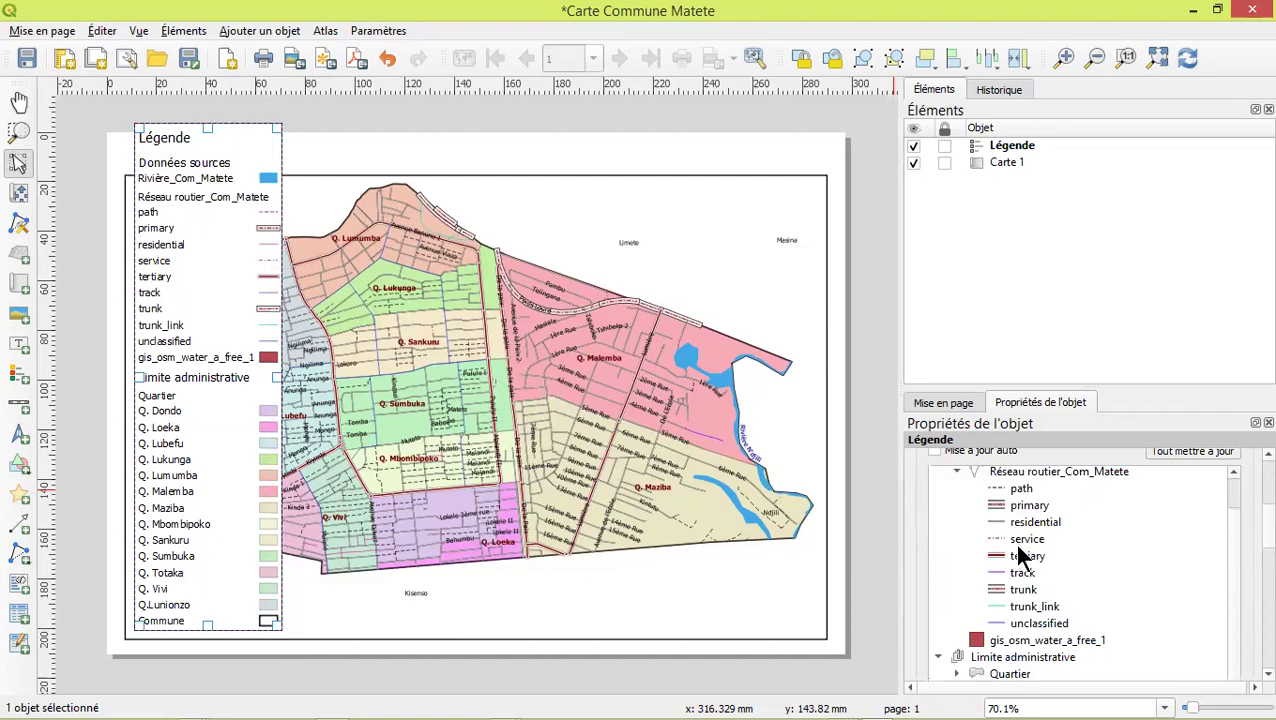
scroll(1025, 563, down, 1)
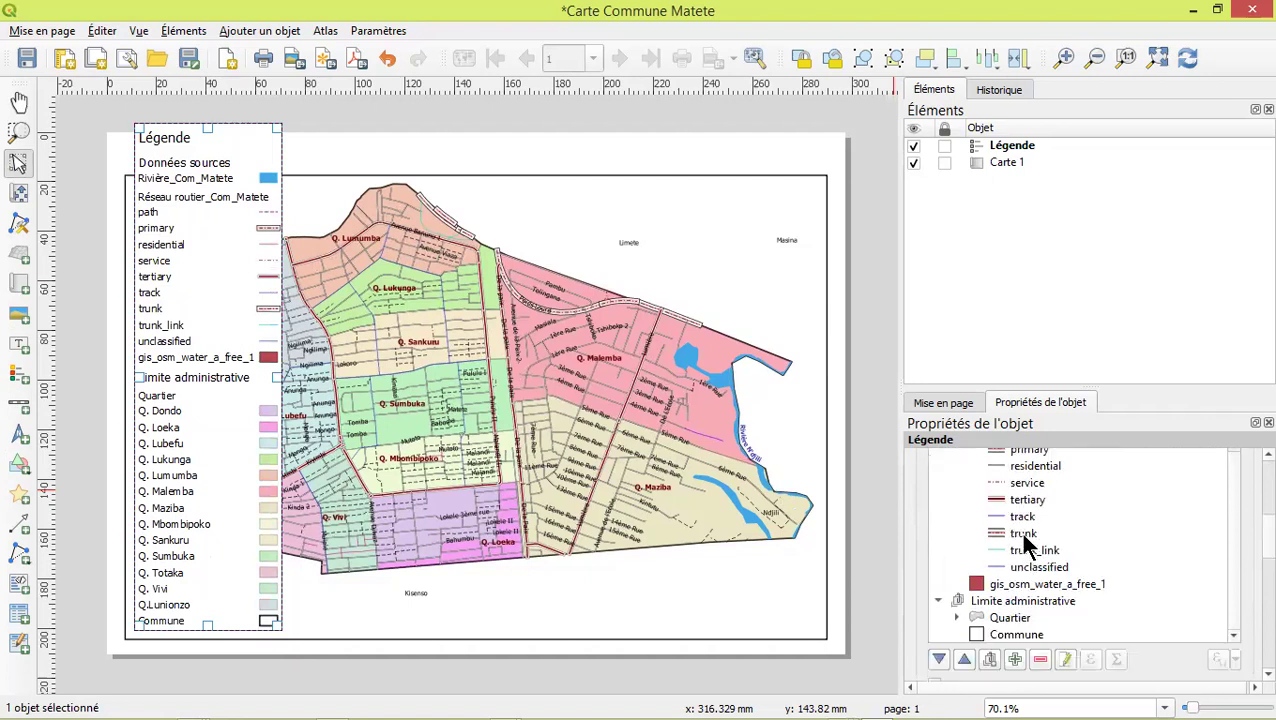
click(1020, 517)
shift+click(1050, 536)
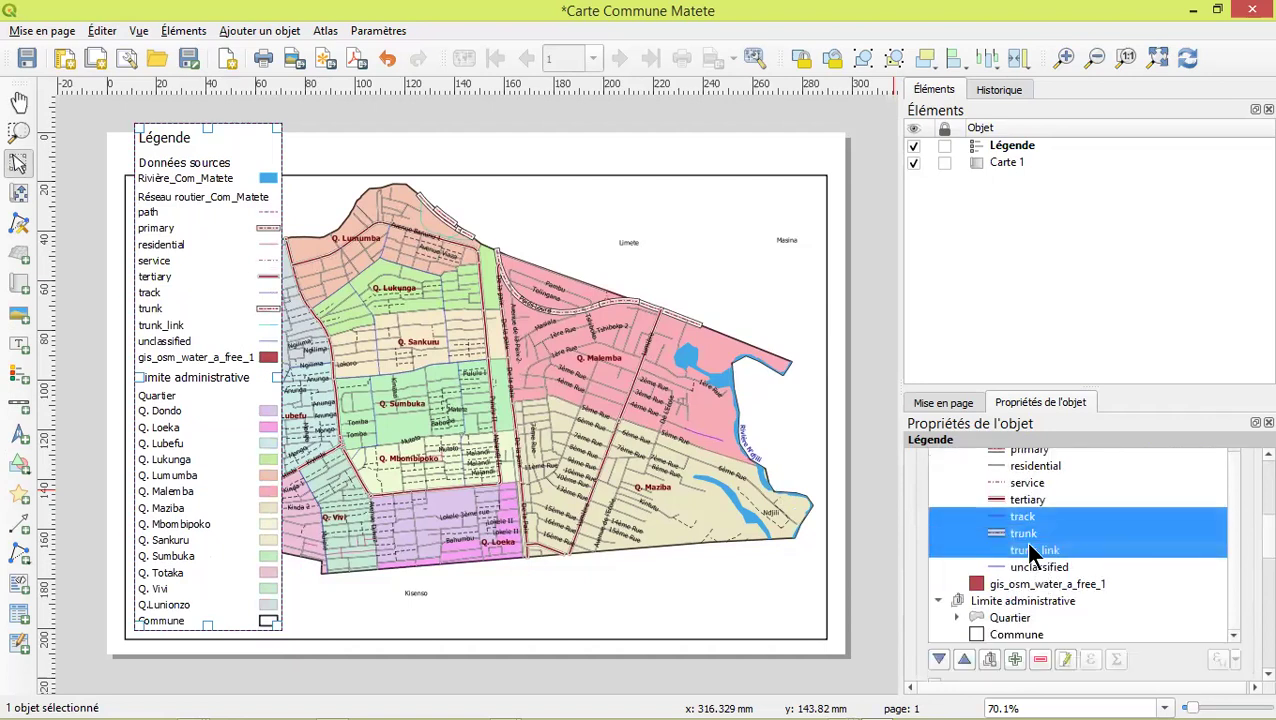
click(1026, 521)
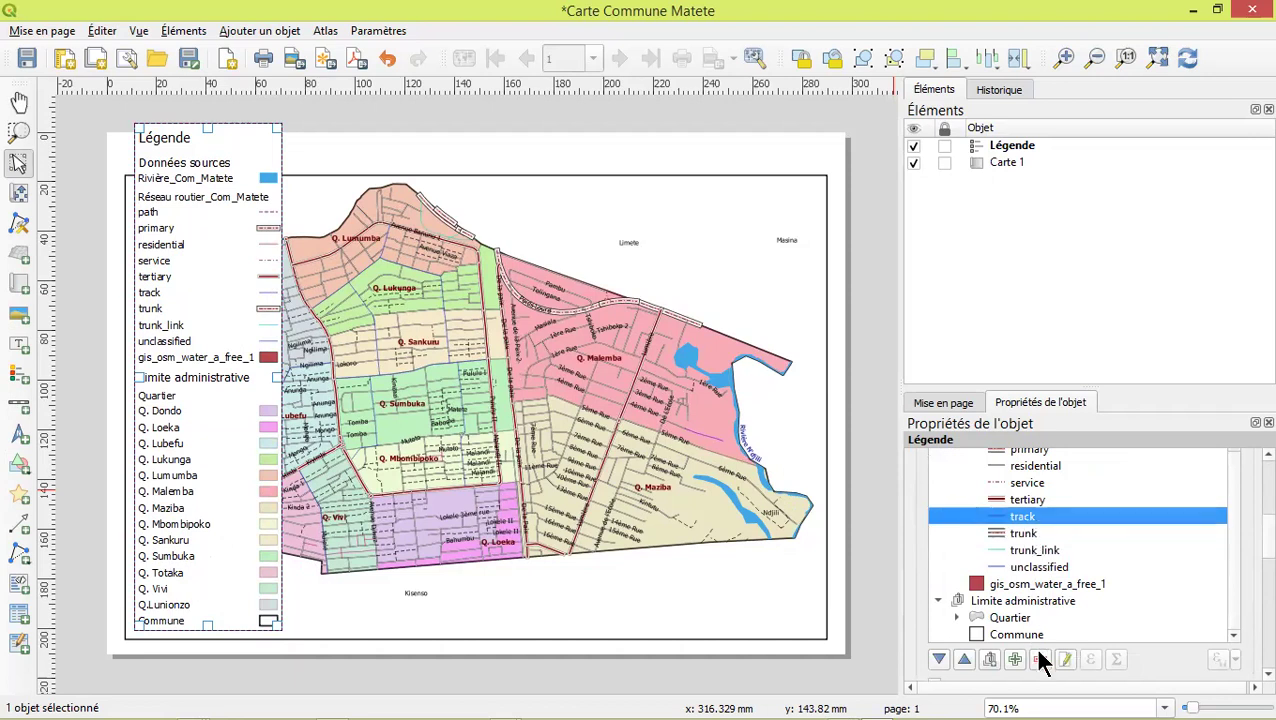
click(1040, 659)
shift+click(1022, 553)
click(1030, 552)
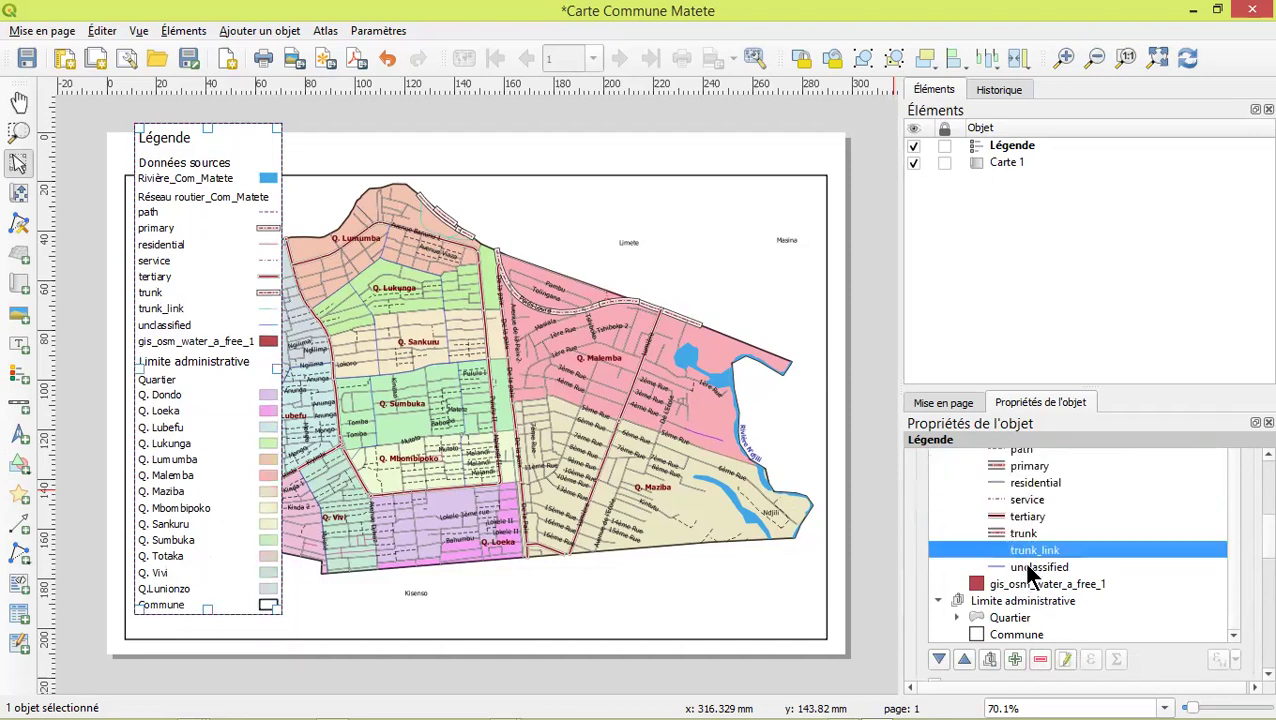
shift+click(1030, 567)
click(1039, 656)
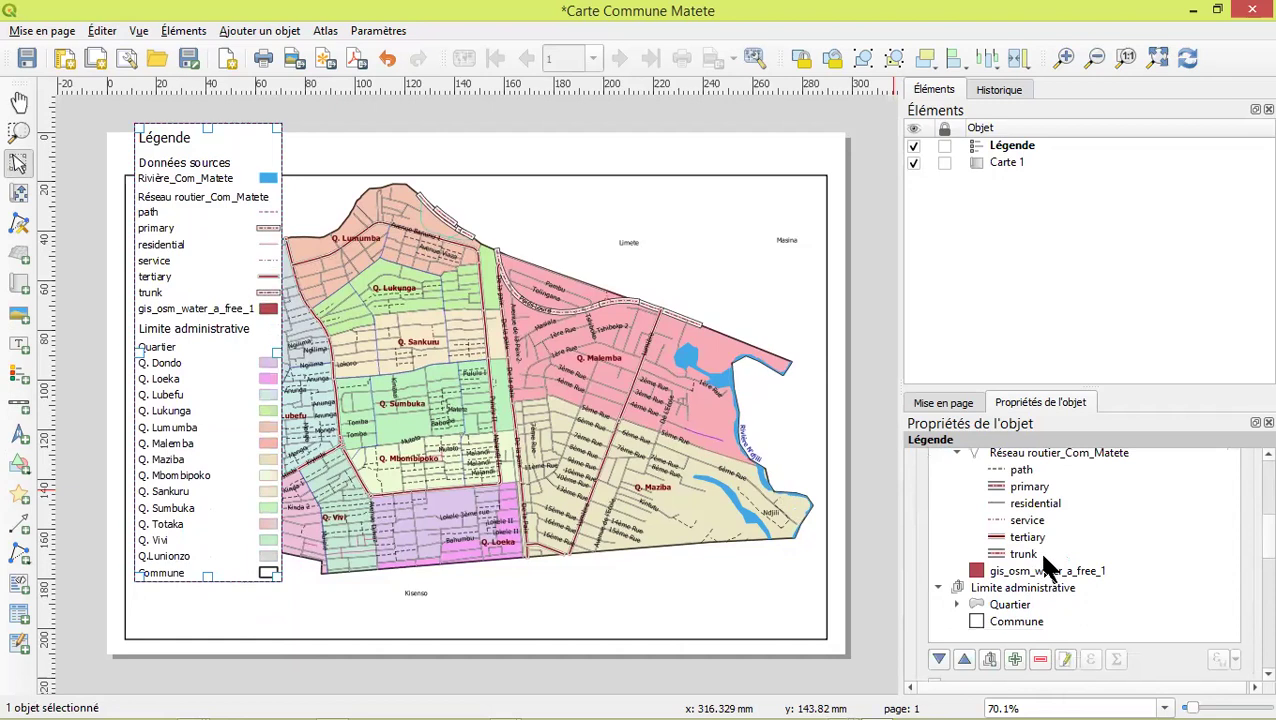
Relabel the Rivière_Com_Matete legend entry as Rivière
scroll(1045, 565, up, 1)
click(1028, 492)
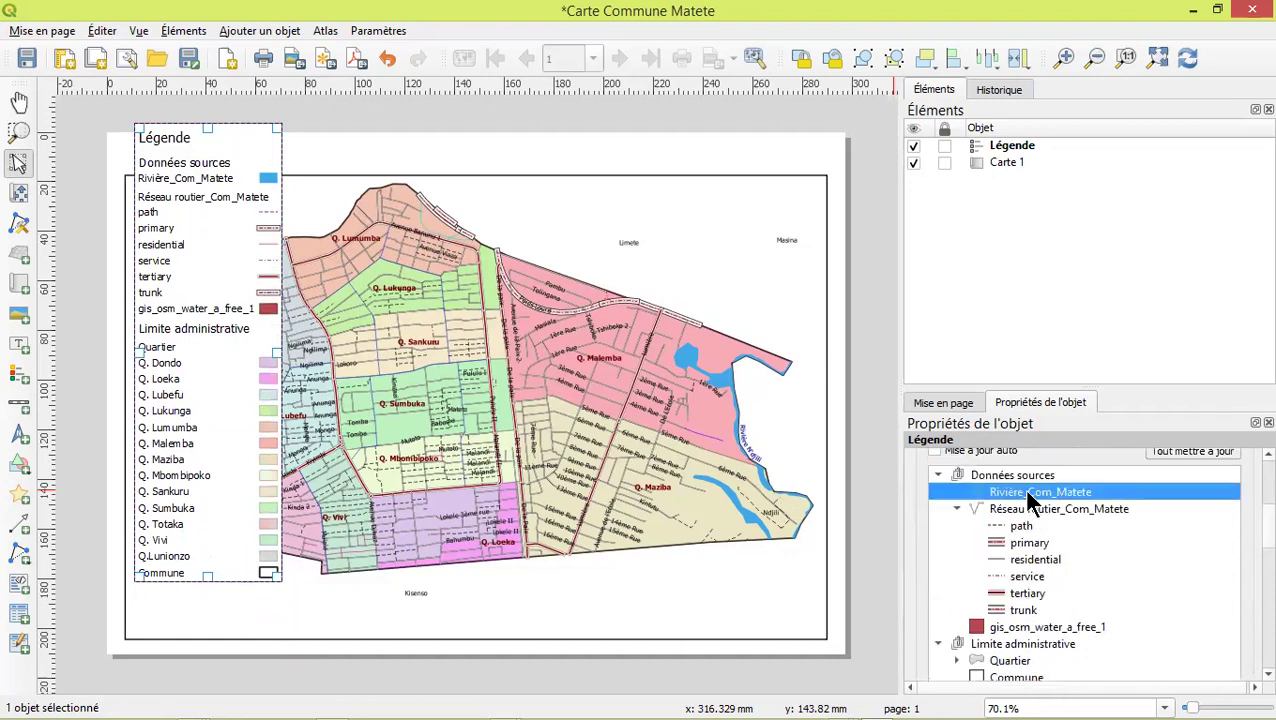
double_click(1028, 492)
key(BackSpace)
key(BackSpace)
key(BackSpace)
key(BackSpace)
key(BackSpace)
key(BackSpace)
key(BackSpace)
key(BackSpace)
key(BackSpace)
key(BackSpace)
key(BackSpace)
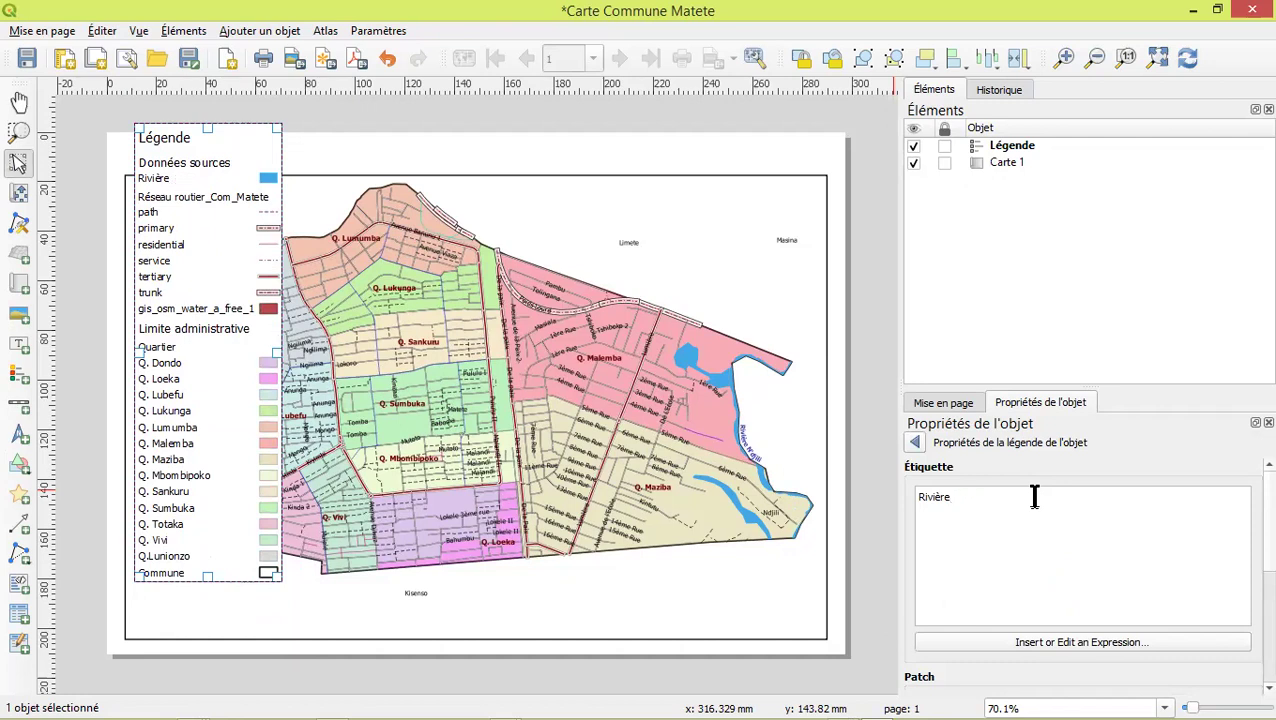
click(914, 444)
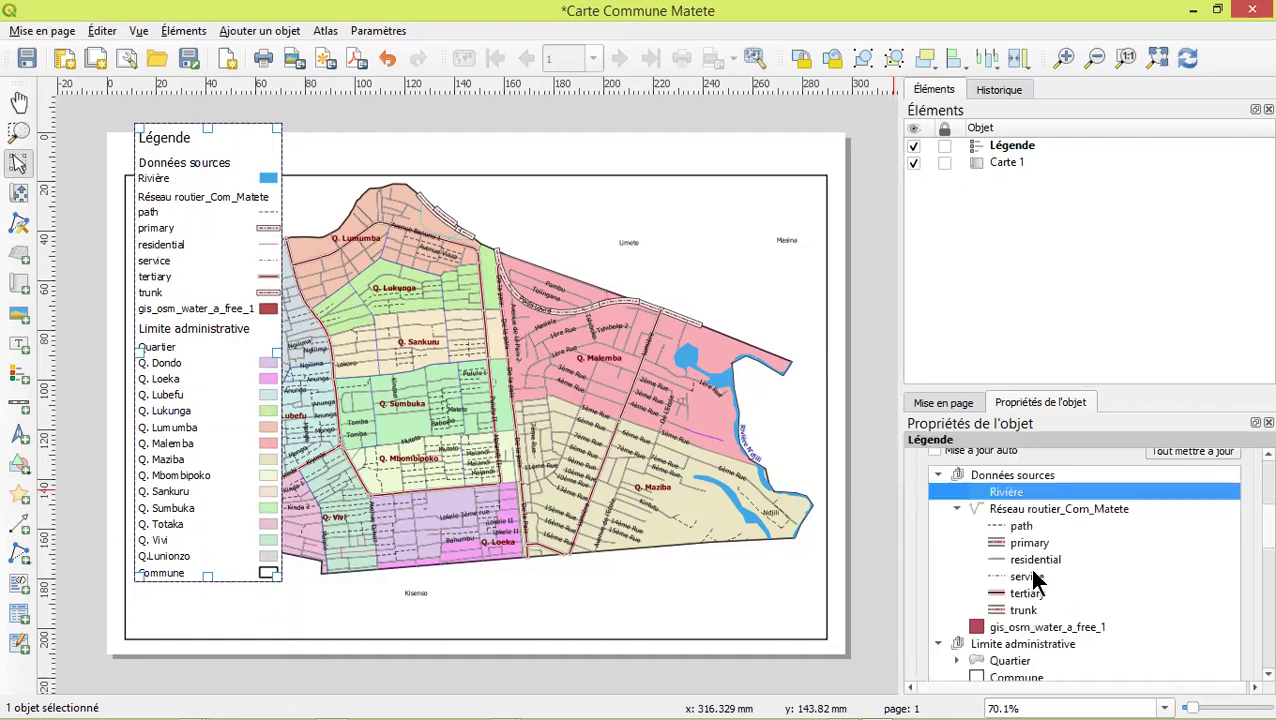
Shorten the label of the Réseau routier_Com_Matete legend layer to Réseau routier
double_click(1066, 510)
drag(1062, 500, 988, 505)
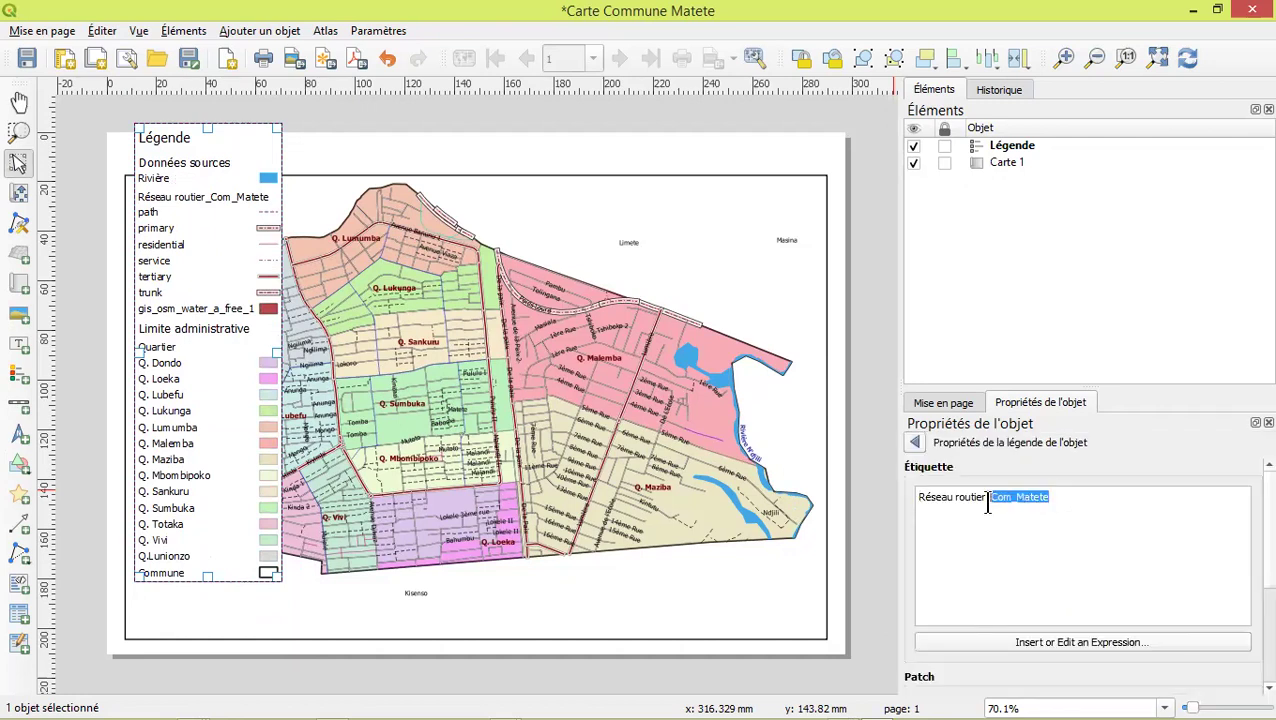
key(BackSpace)
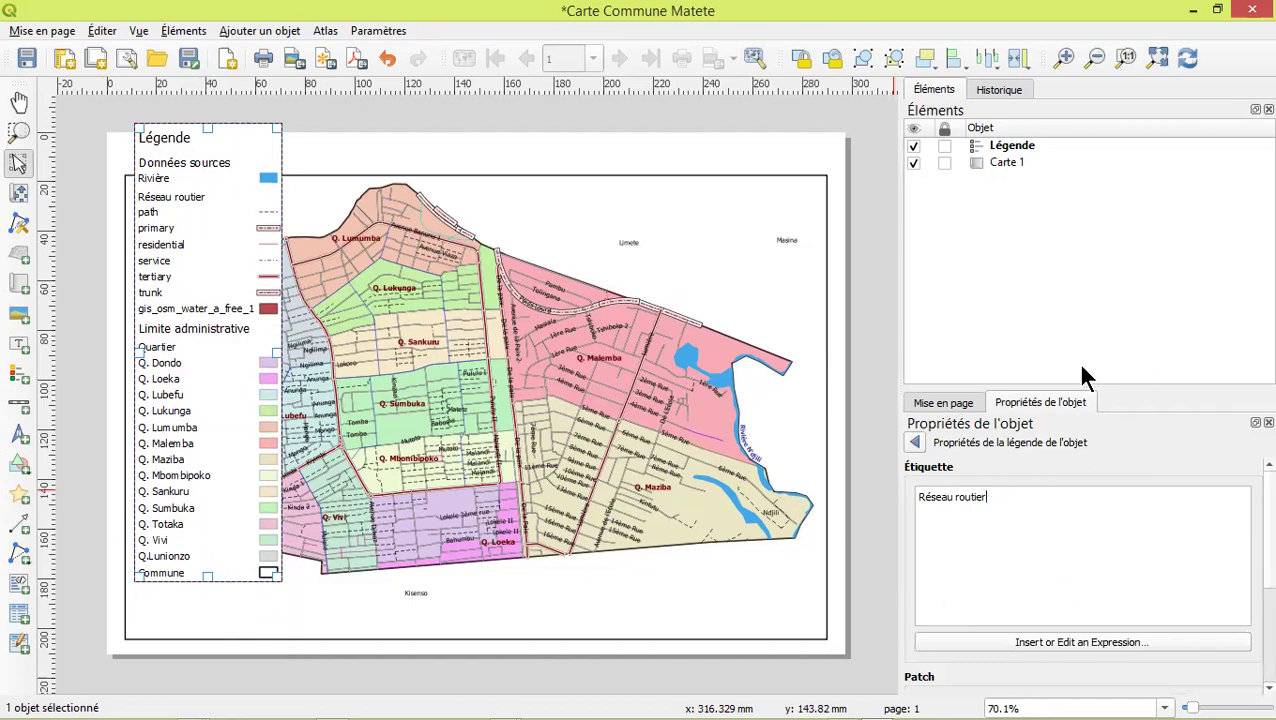
click(907, 438)
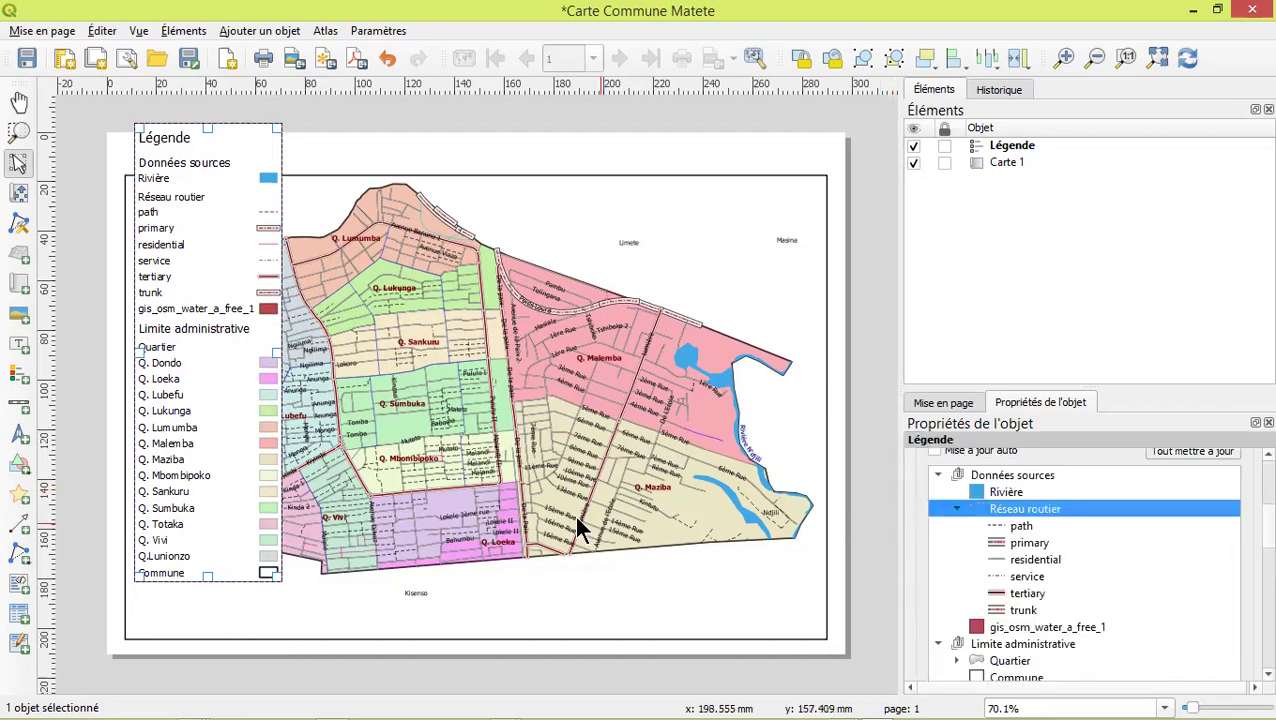
scroll(444, 474, up, 1)
scroll(444, 475, up, 1)
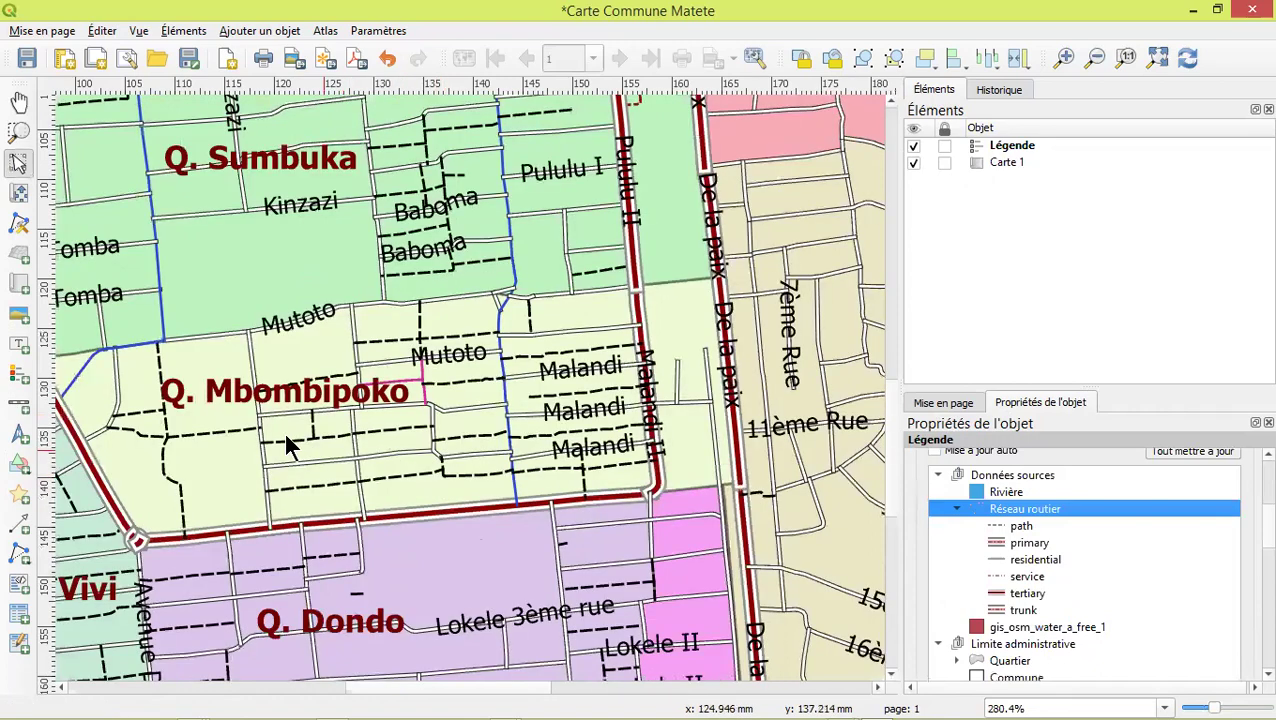
click(373, 465)
drag(372, 458, 377, 450)
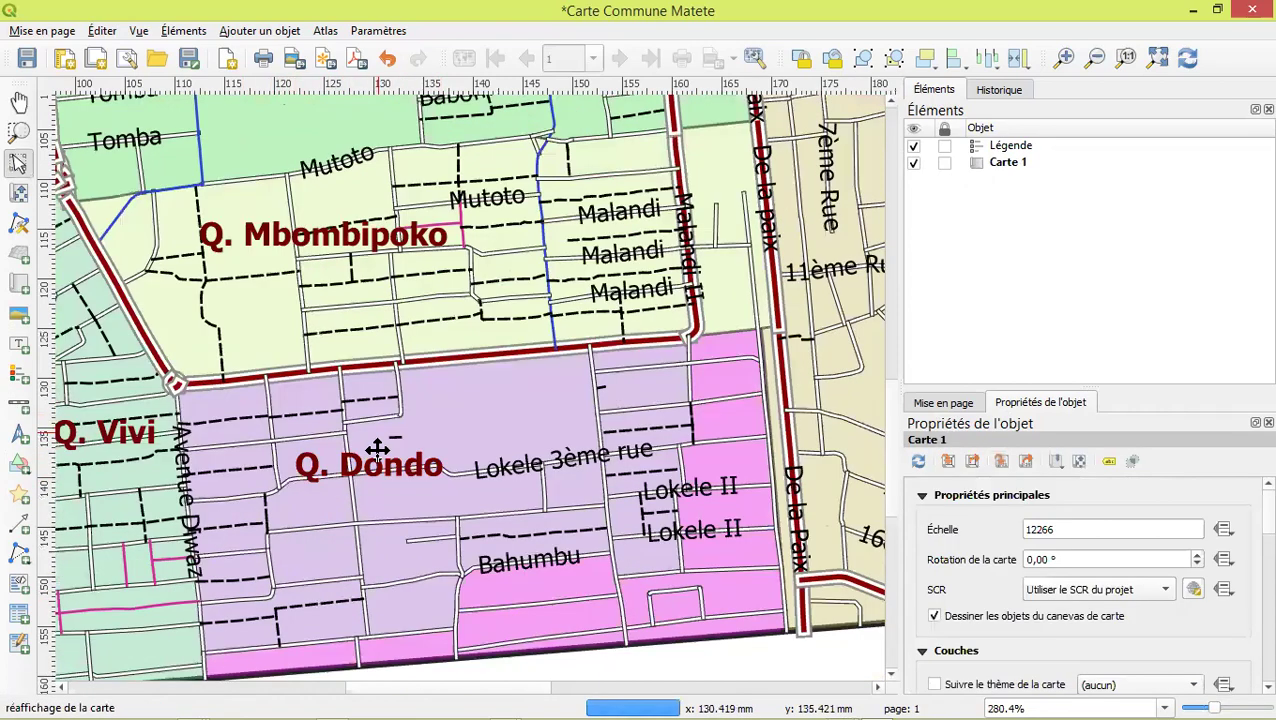
scroll(377, 450, down, 3)
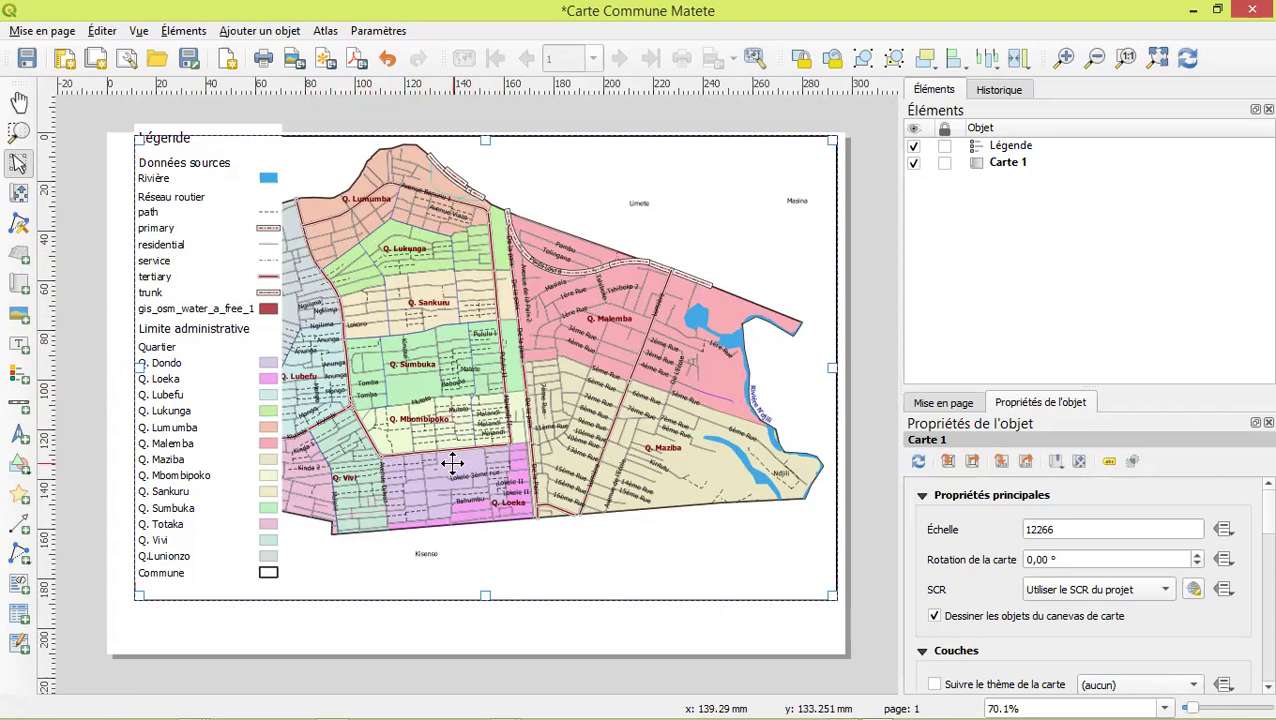
key(ctrl+z)
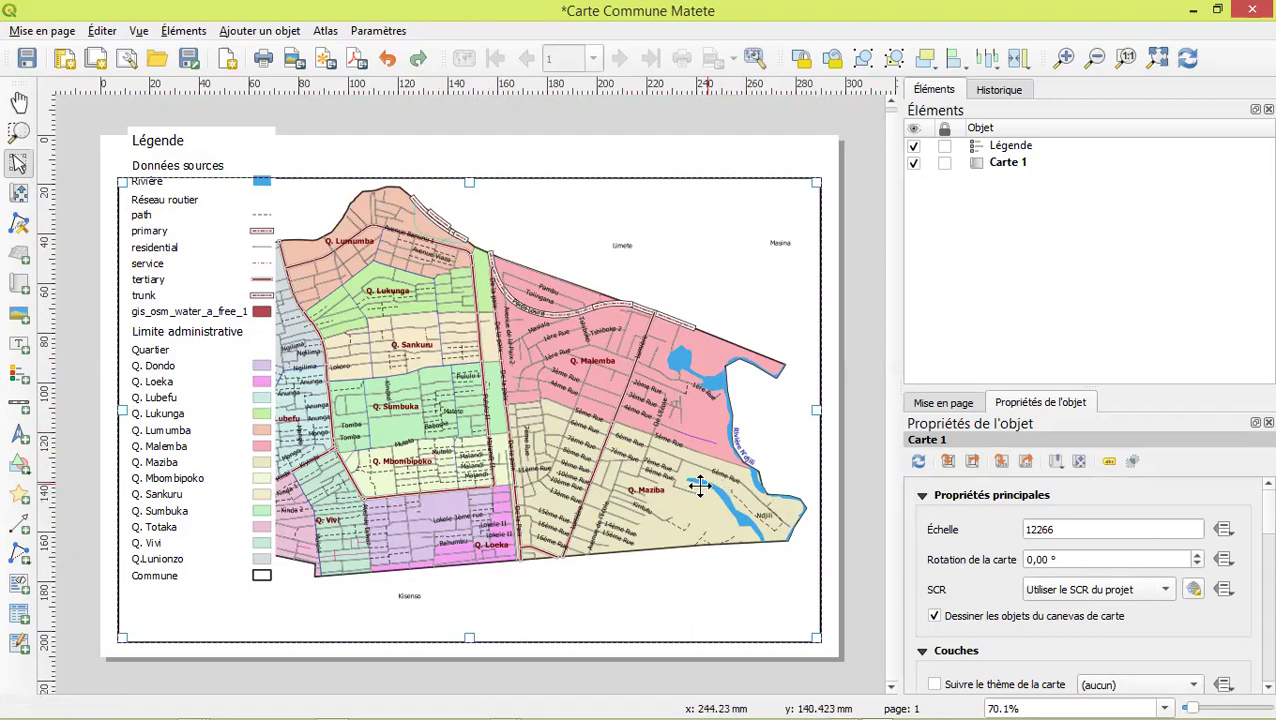
Remove the service class from the Réseau routier layer of the legend
click(165, 458)
click(165, 458)
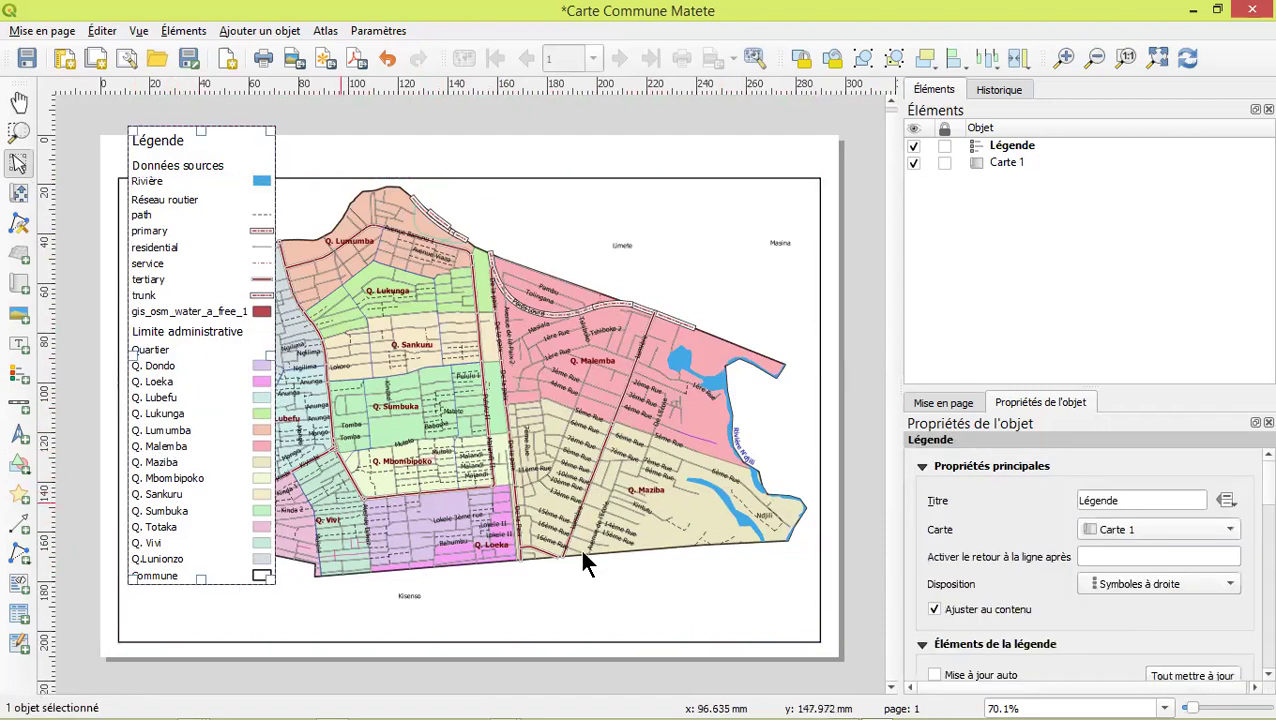
scroll(1250, 495, down, 5)
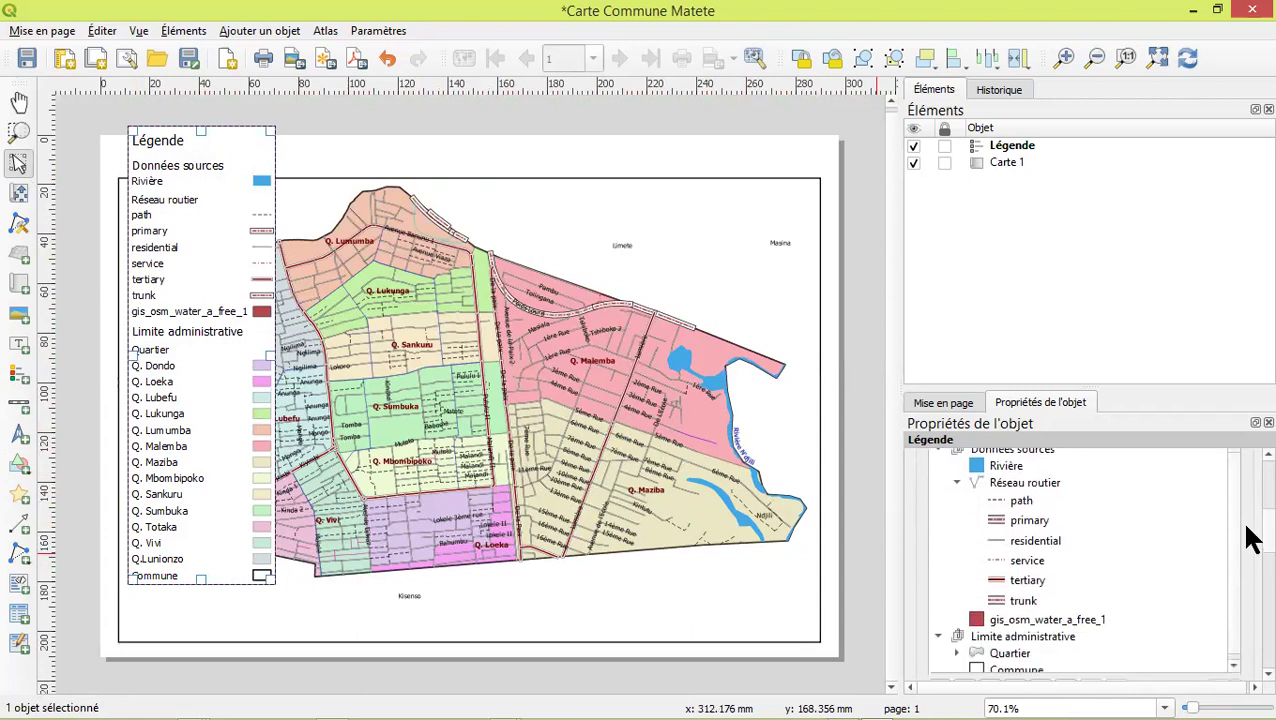
double_click(1015, 560)
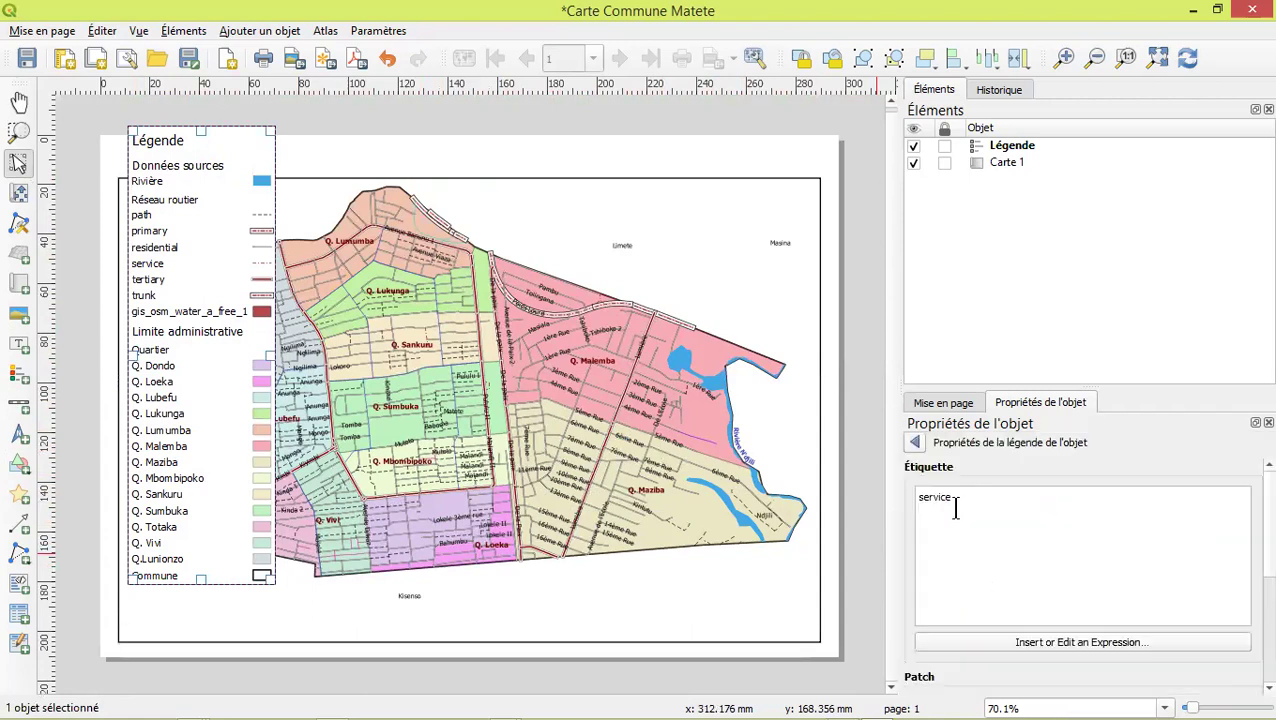
click(914, 442)
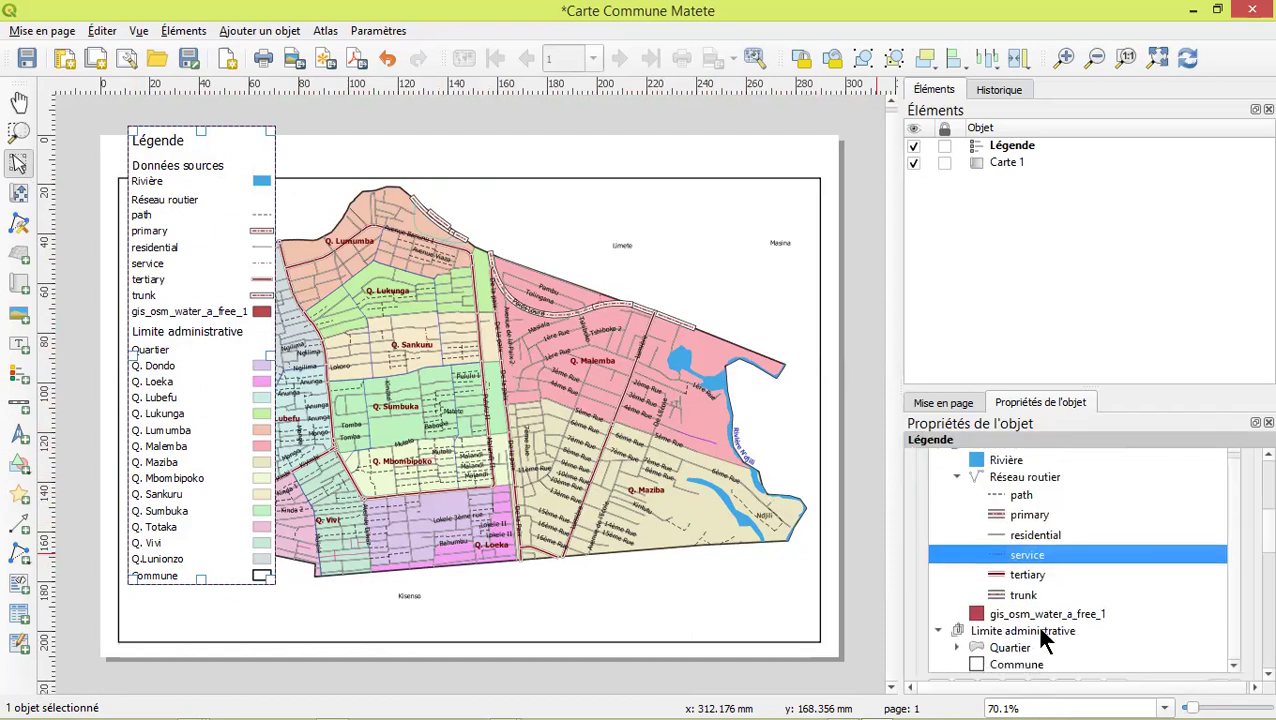
scroll(1036, 625, down, 3)
click(1040, 577)
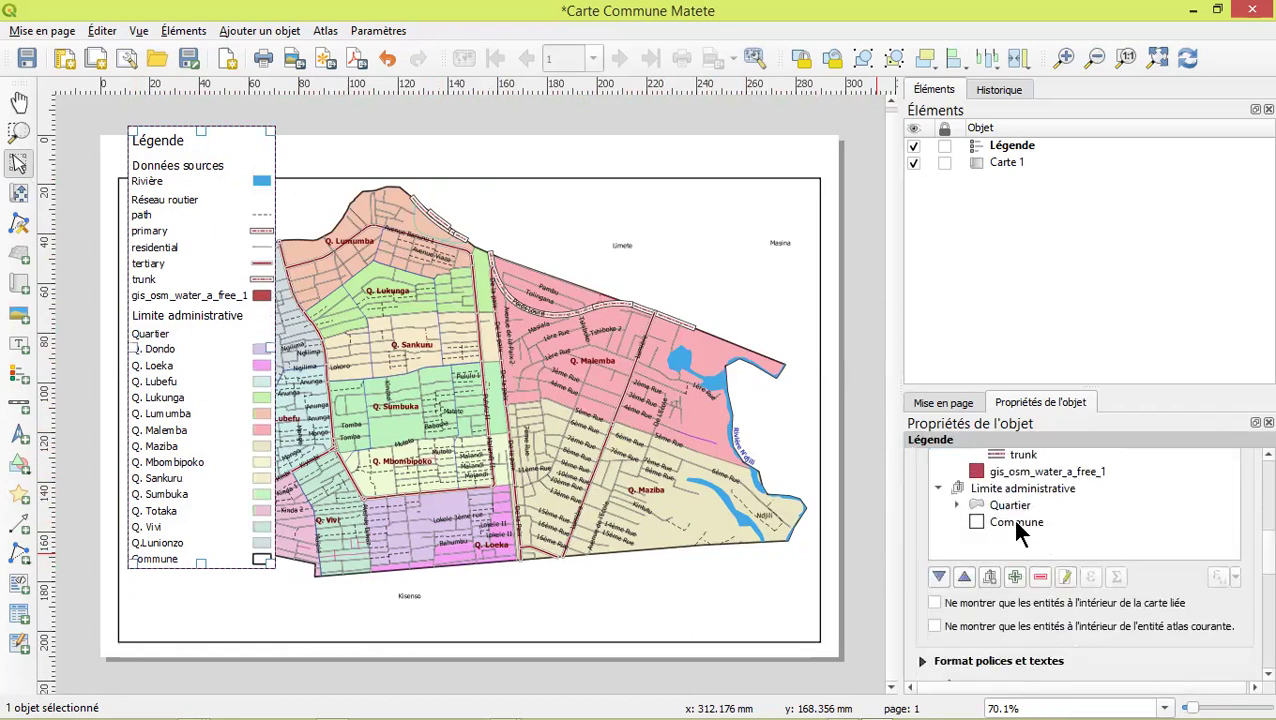
Remove the gis_osm_water_a_free_1 entry from the legend and place the Réseau routier layer above Rivière
click(1022, 474)
click(1040, 577)
scroll(1032, 505, up, 3)
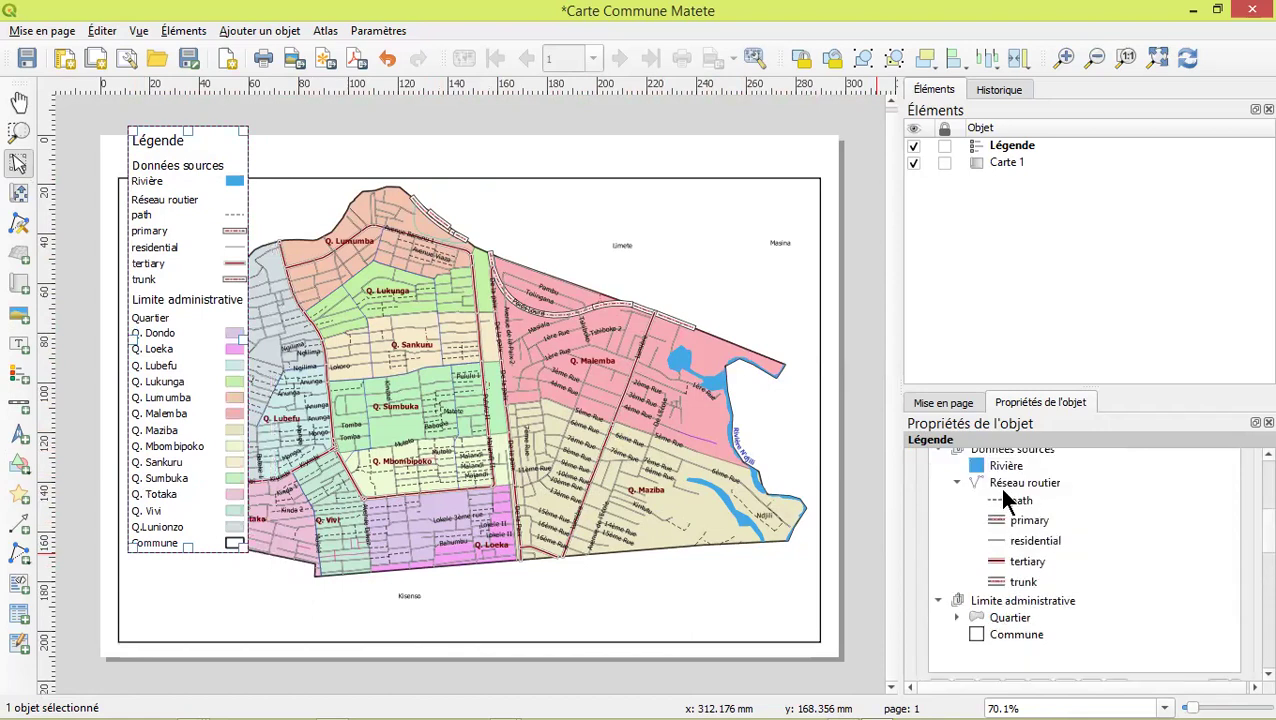
scroll(1008, 500, up, 1)
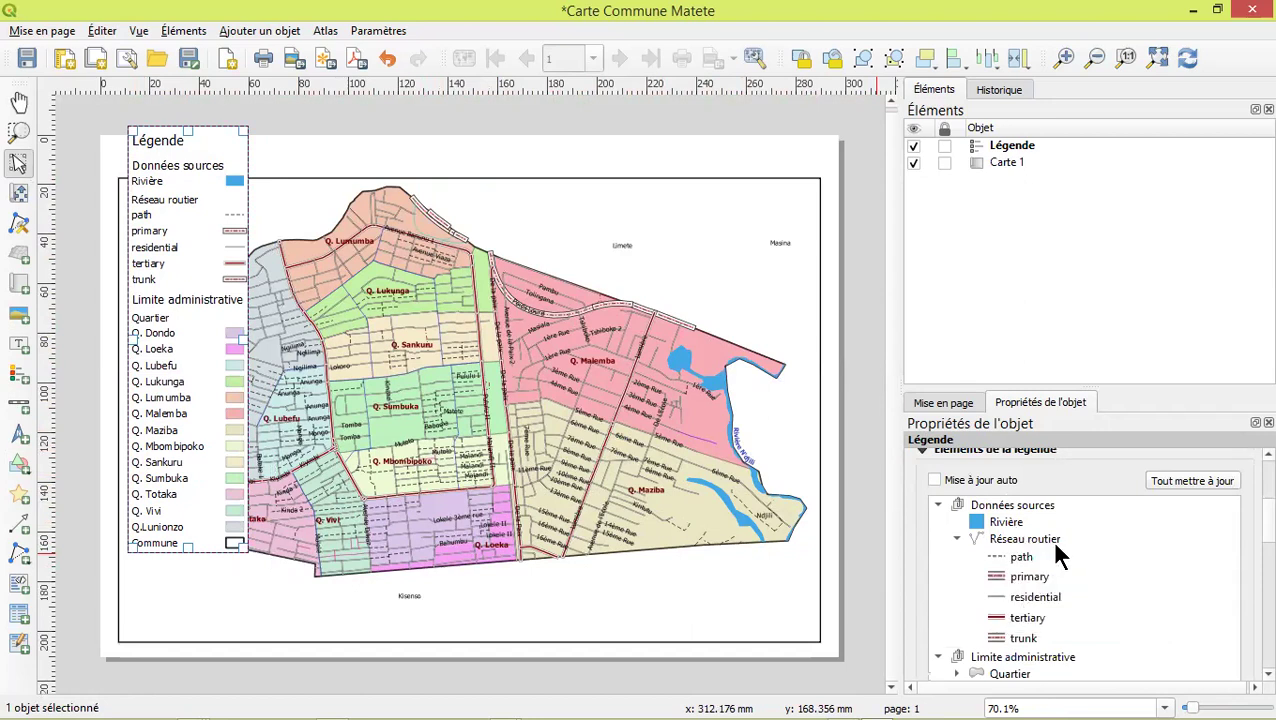
mouse_move(1003, 538)
mouse_down()
mouse_move(1001, 506)
mouse_move(1009, 521)
mouse_up()
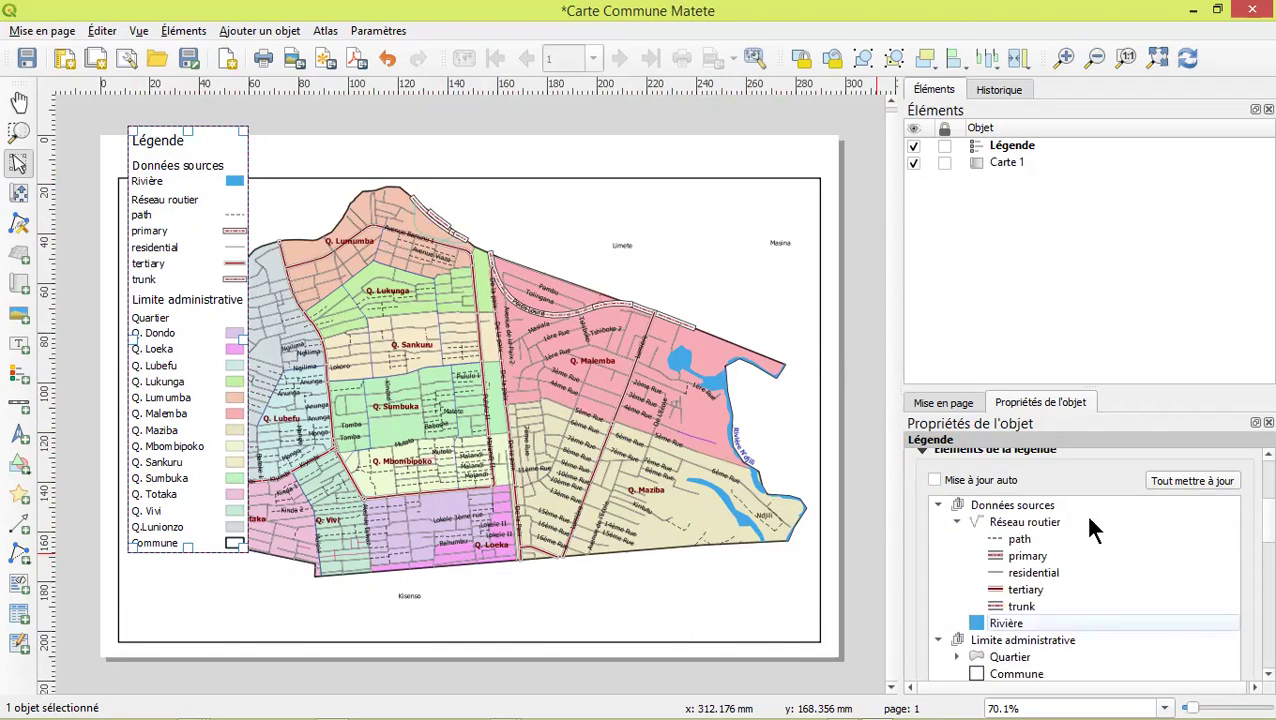
Rename the Données sources legend group as Voies de communications
double_click(1010, 504)
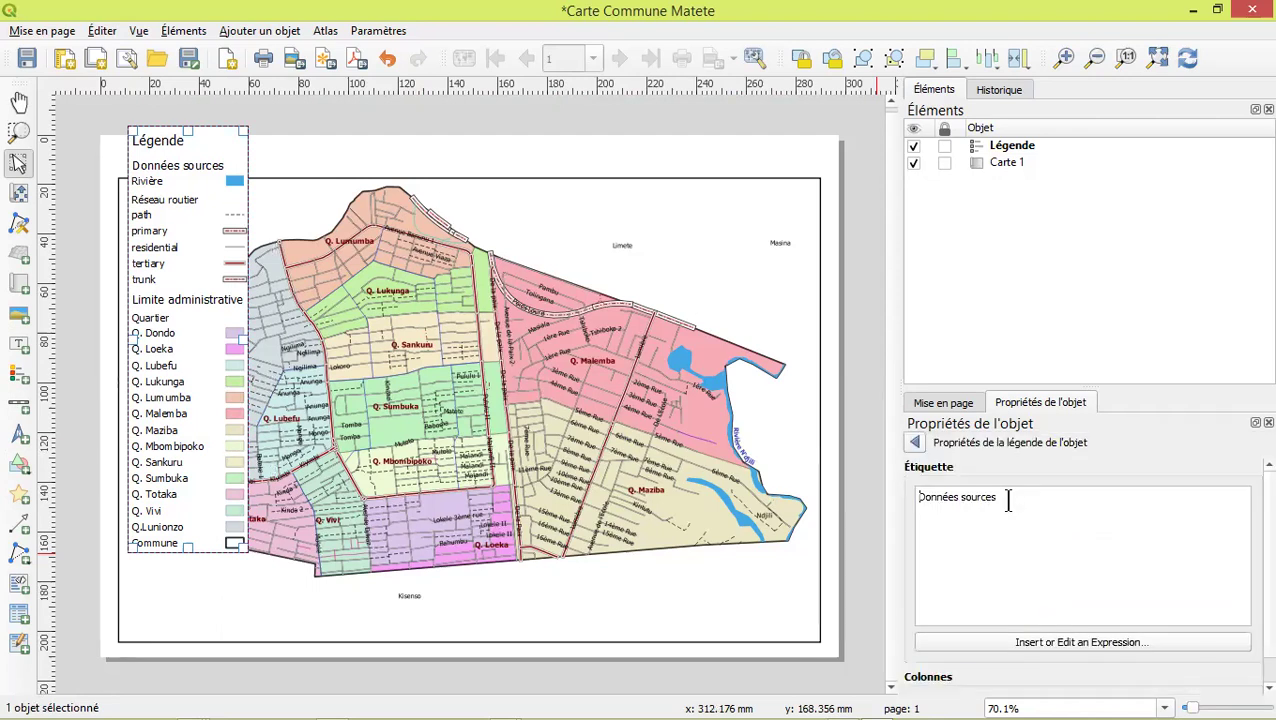
drag(996, 496, 896, 486)
text(Voie )
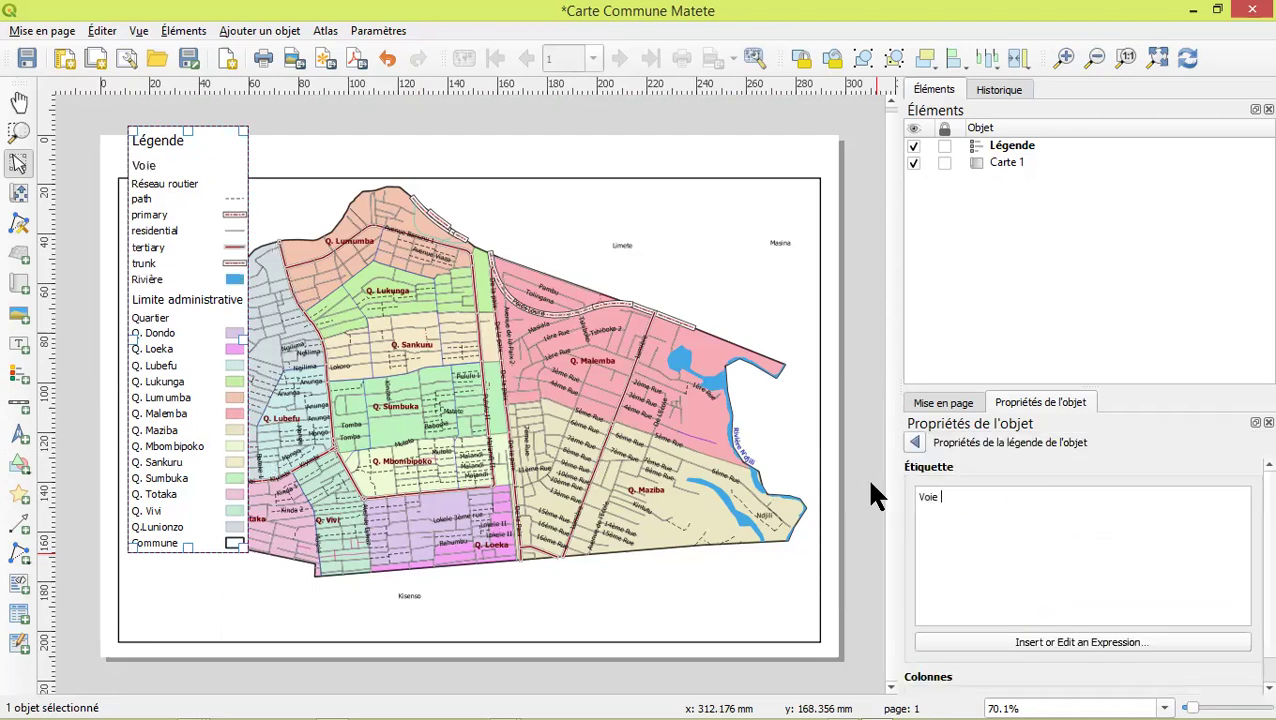
text( de communications)
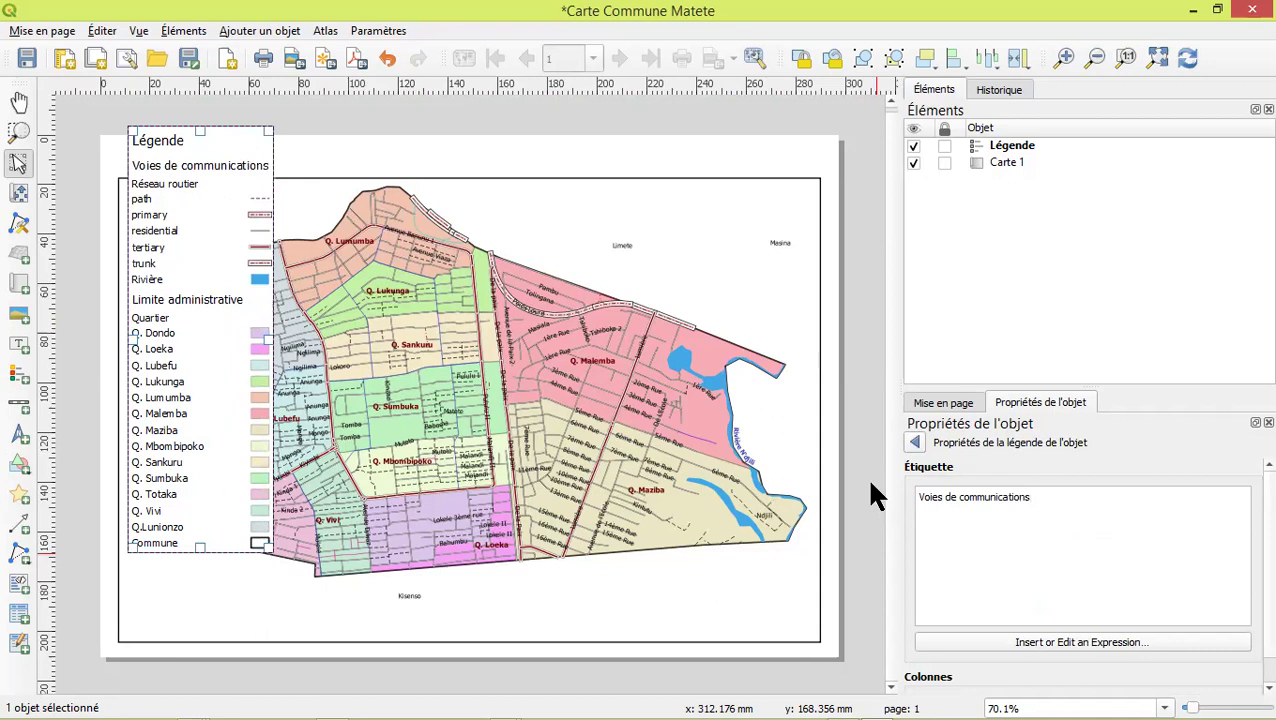
click(915, 442)
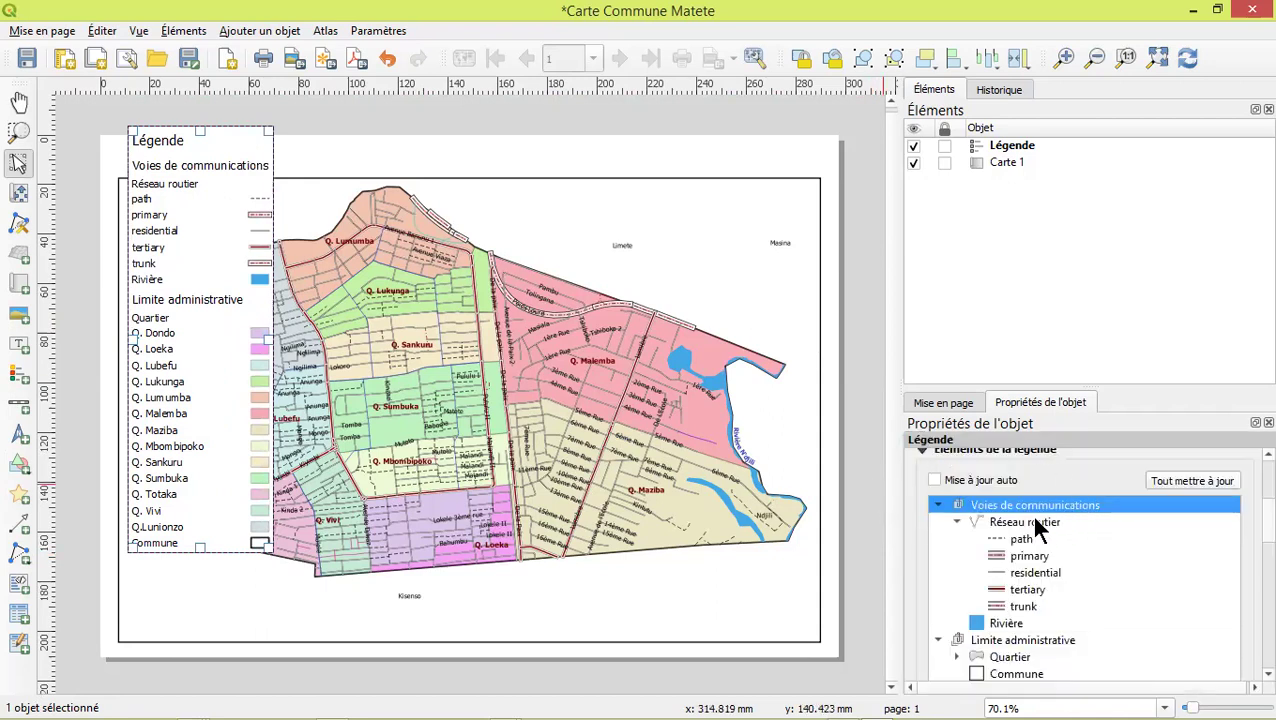
Try to move the Rivière entry to the start of the Voies de communications legend group
click(1038, 520)
ctrl+click(1040, 521)
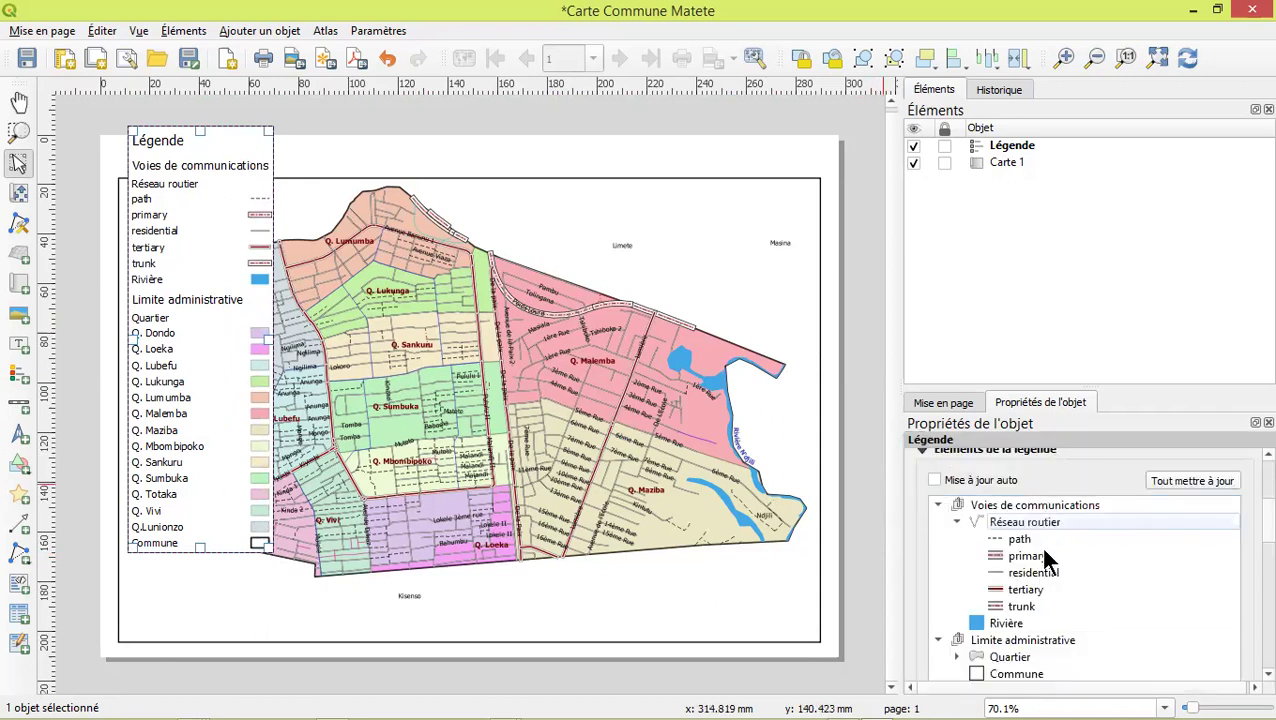
drag(1013, 633, 1011, 508)
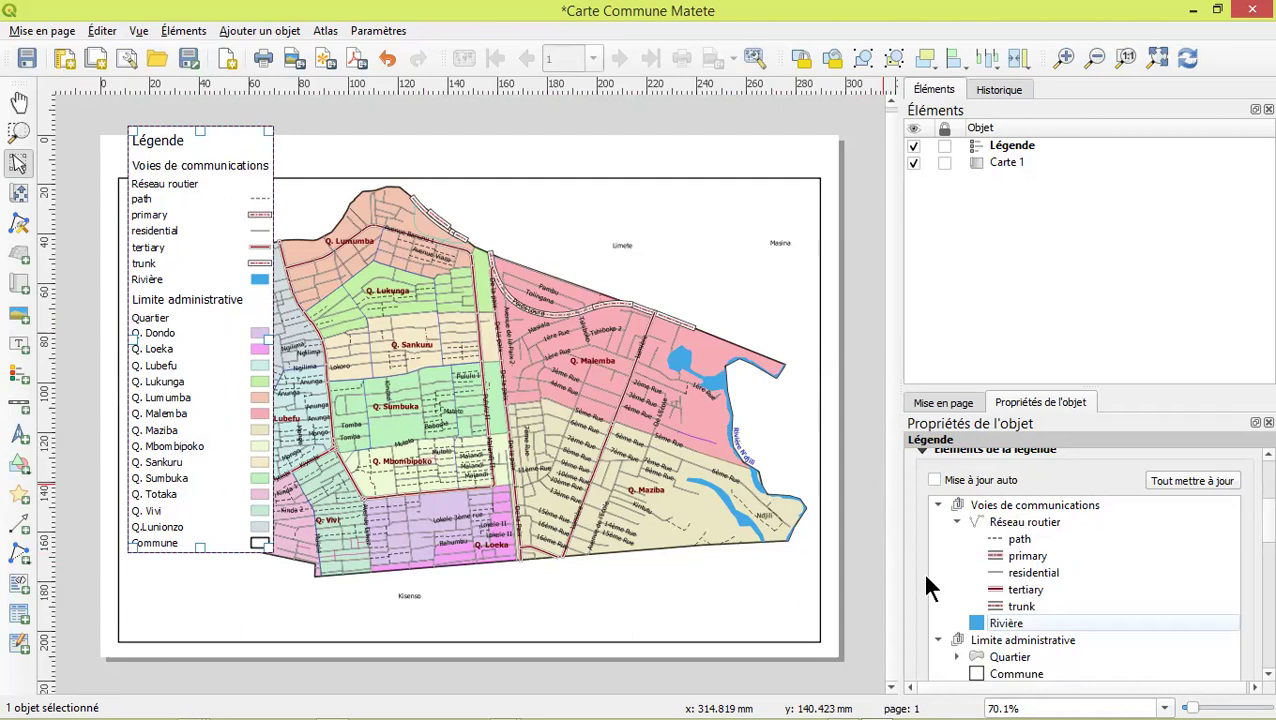
Move the legend down on the page so that it sits inside the map frame
drag(219, 347, 229, 410)
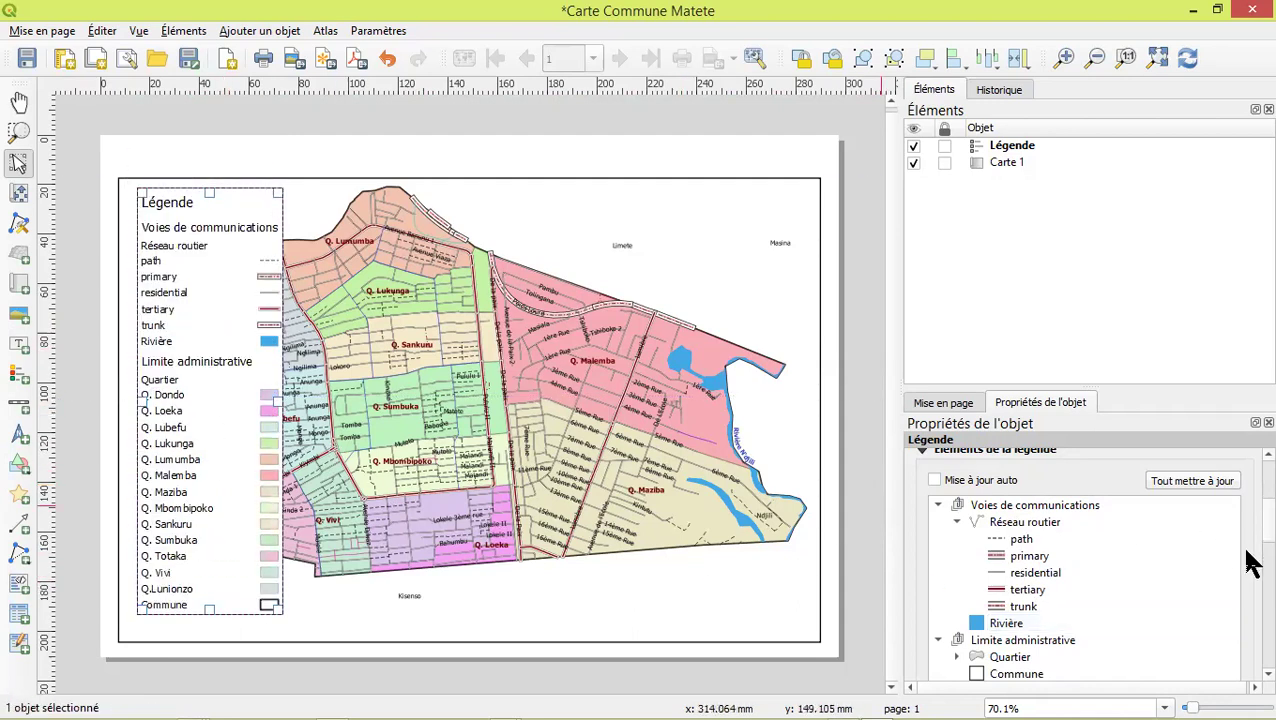
Expand the legend's font and text formatting settings
scroll(1252, 562, down, 8)
scroll(1240, 558, down, 2)
scroll(1233, 555, up, 2)
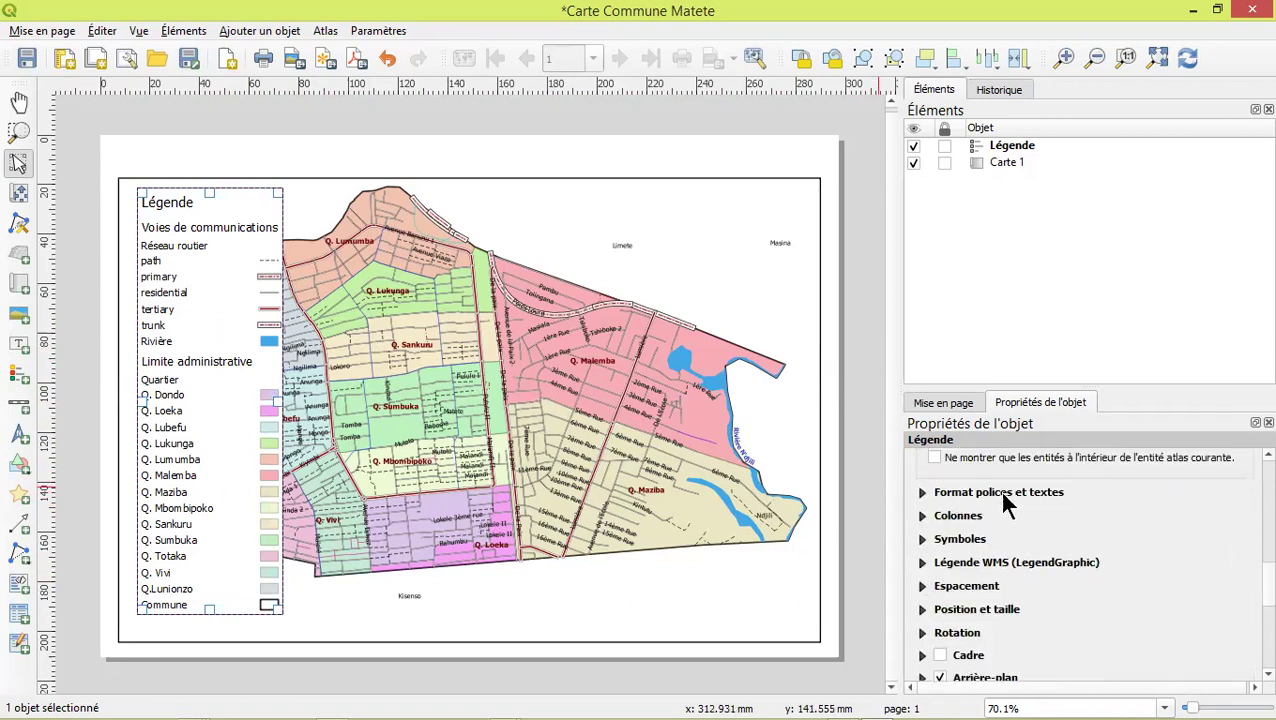
click(923, 494)
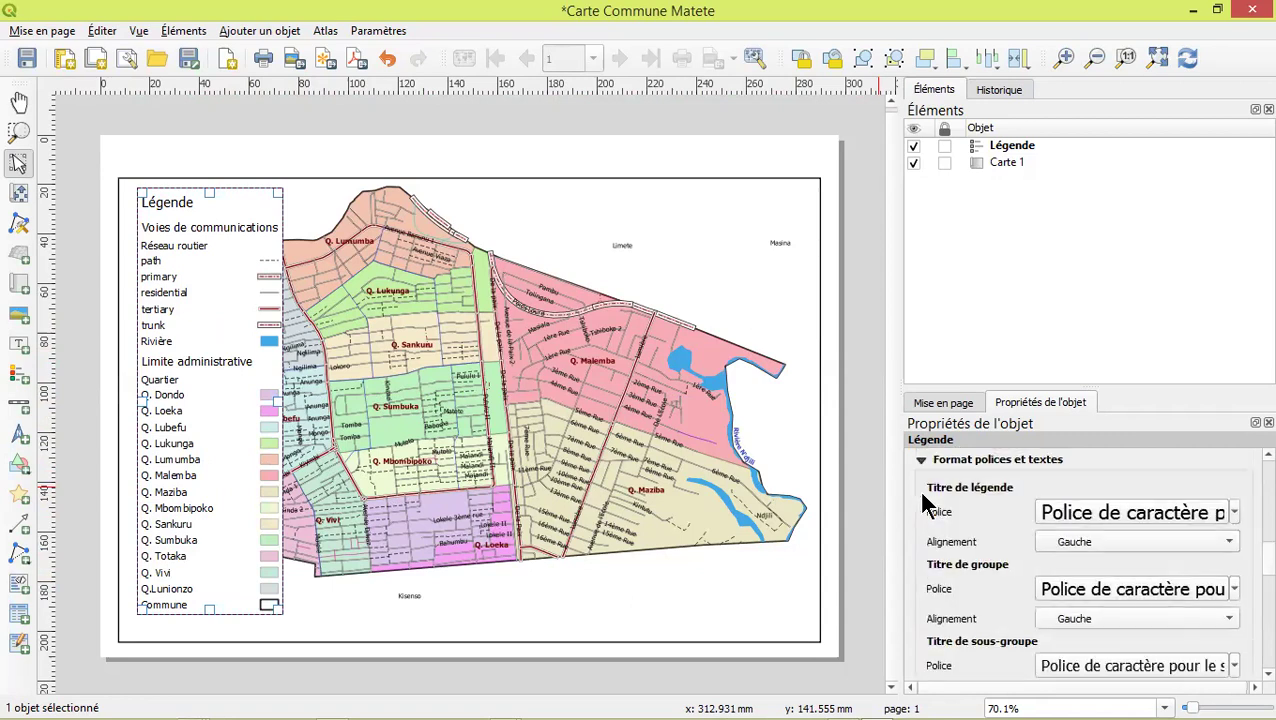
click(1130, 510)
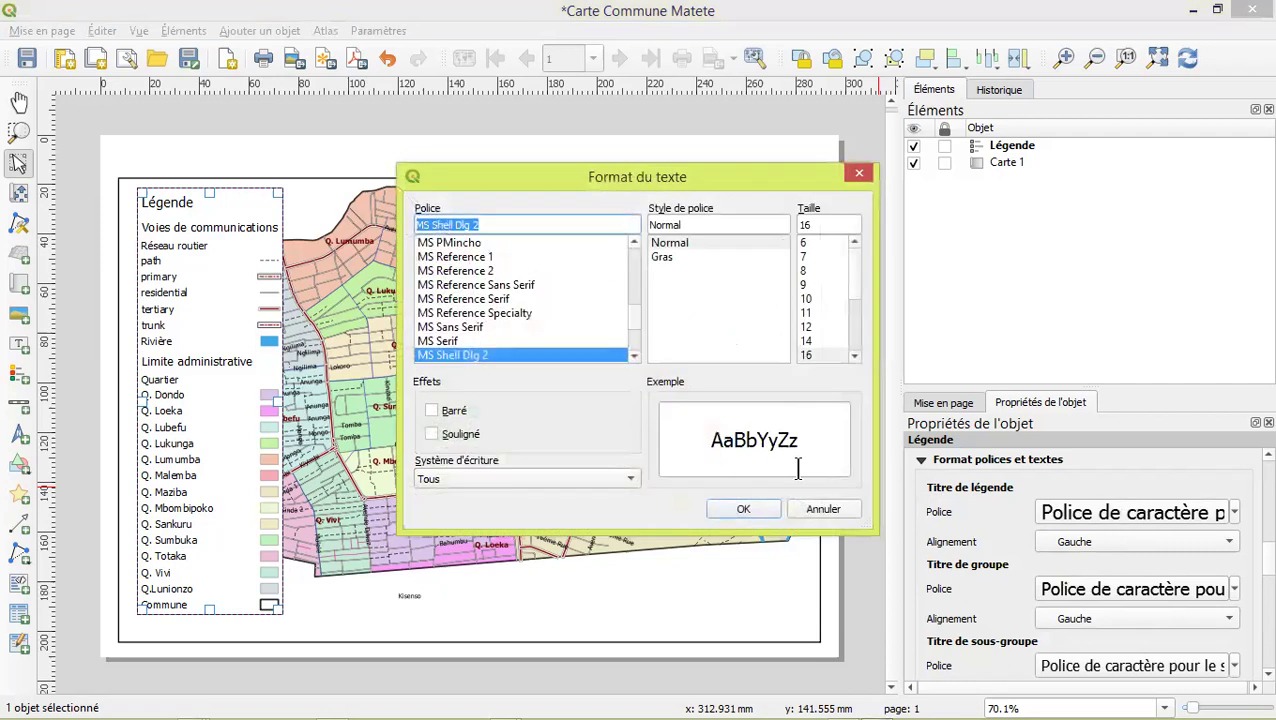
click(858, 175)
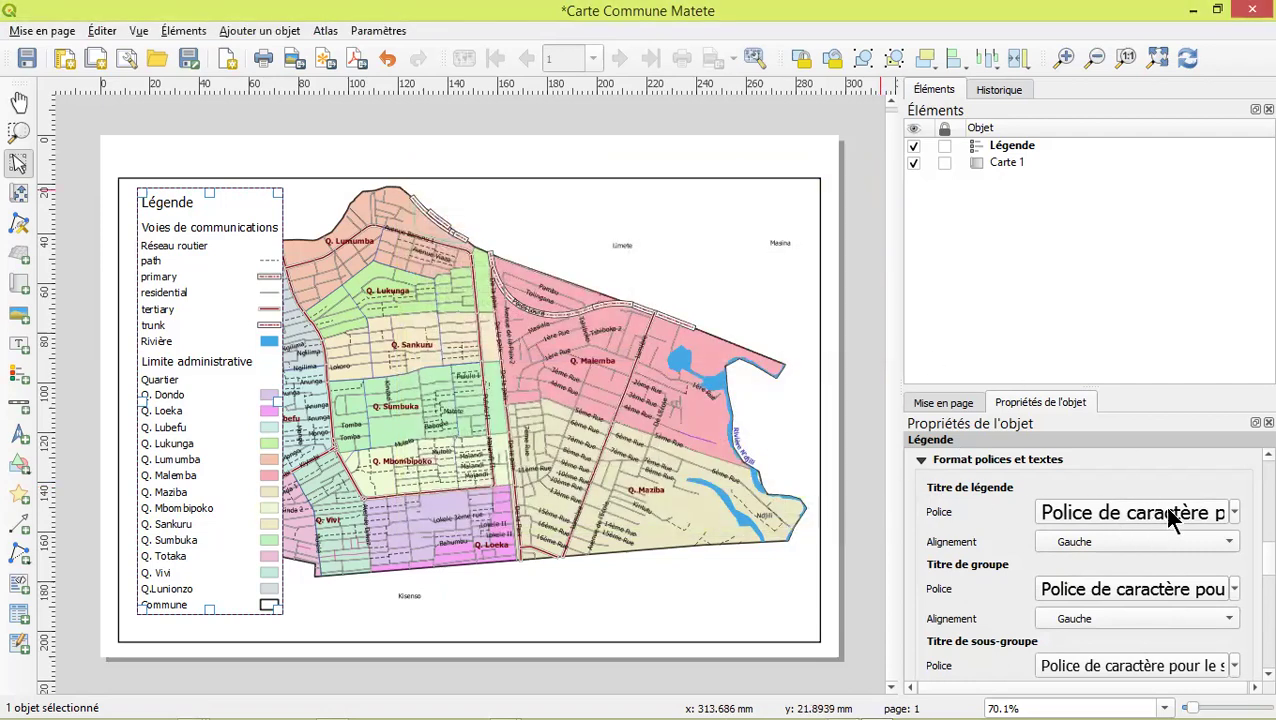
click(1235, 512)
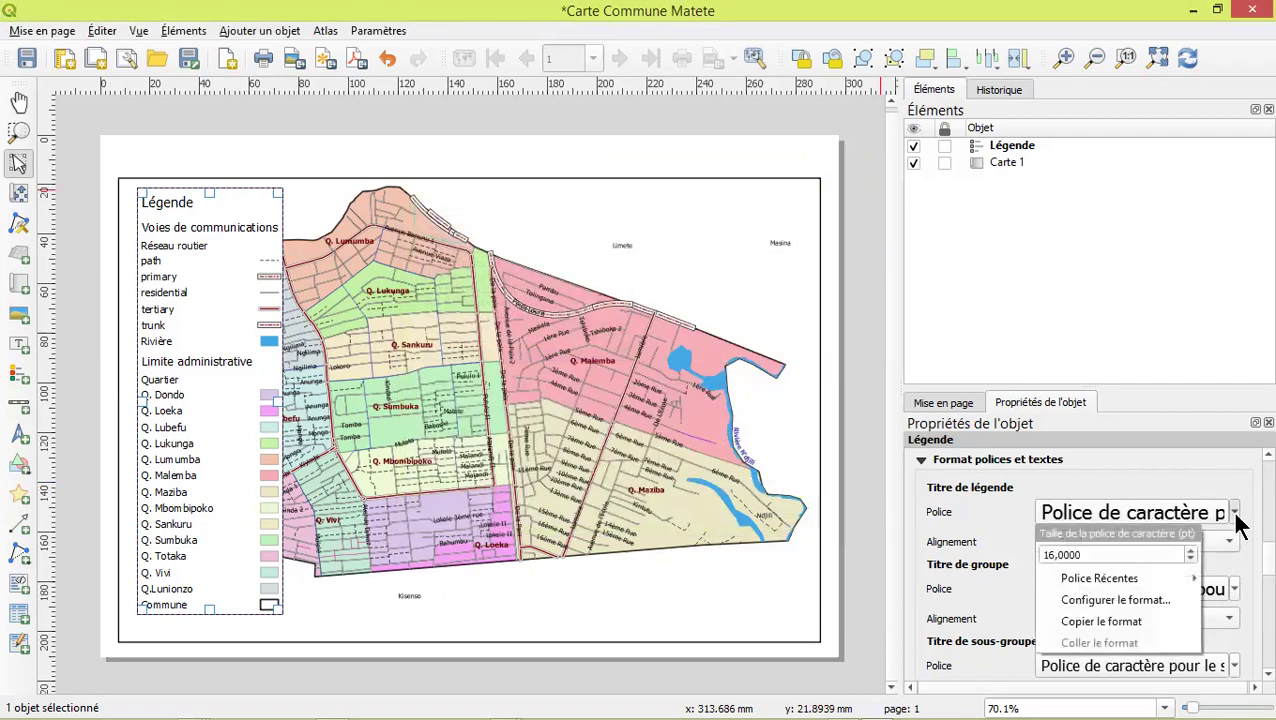
mouse_move(1110, 578)
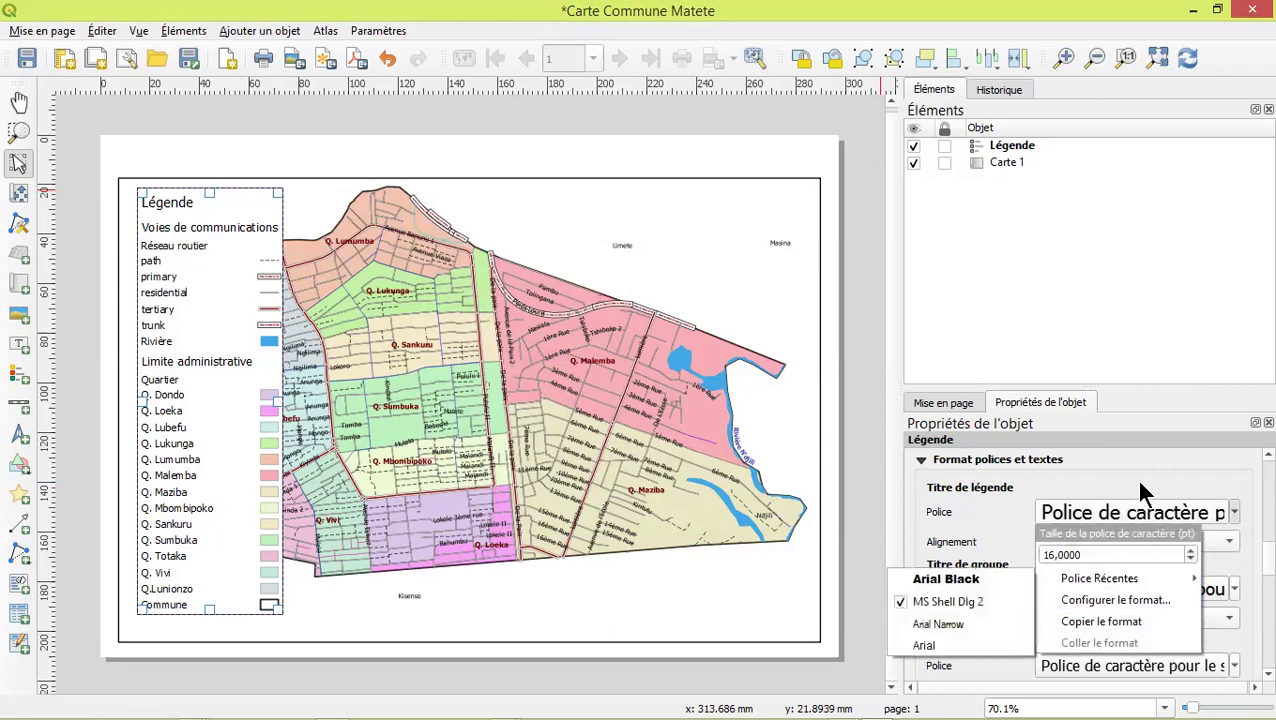
click(1107, 518)
Format the legend title in MS Shell Dlg 2 with the Gras style at size 12
click(1108, 511)
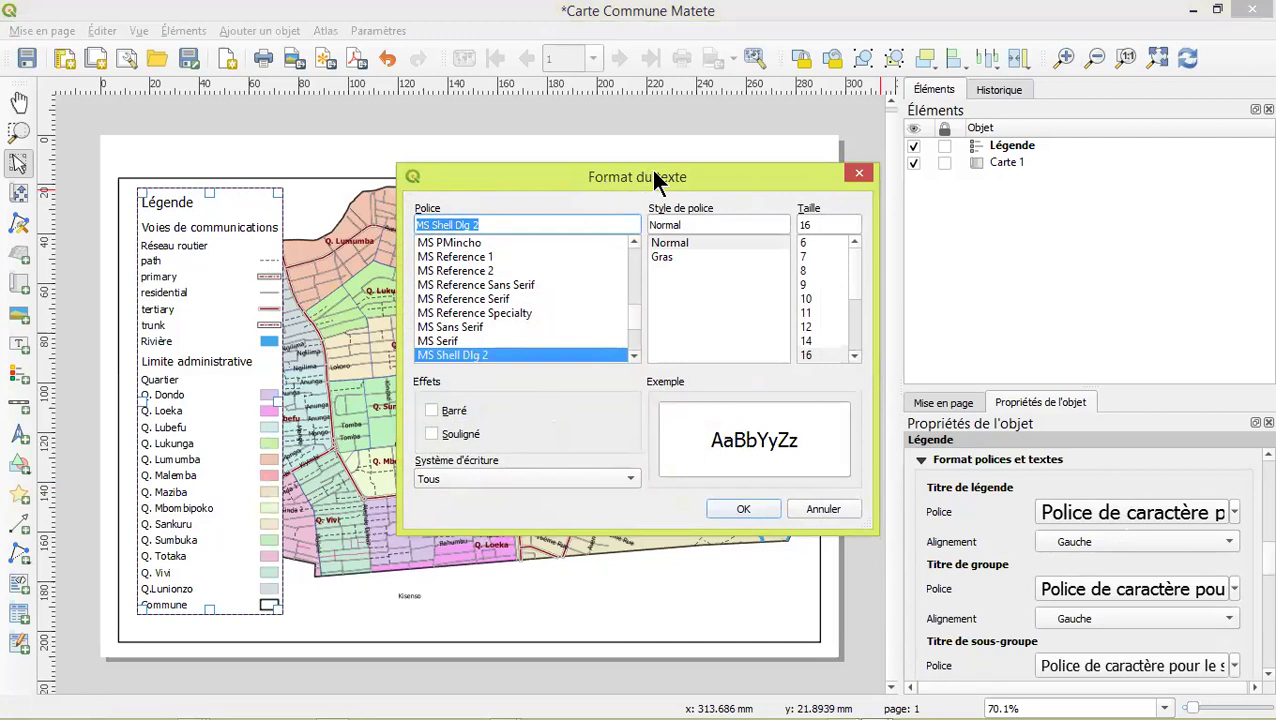
click(662, 258)
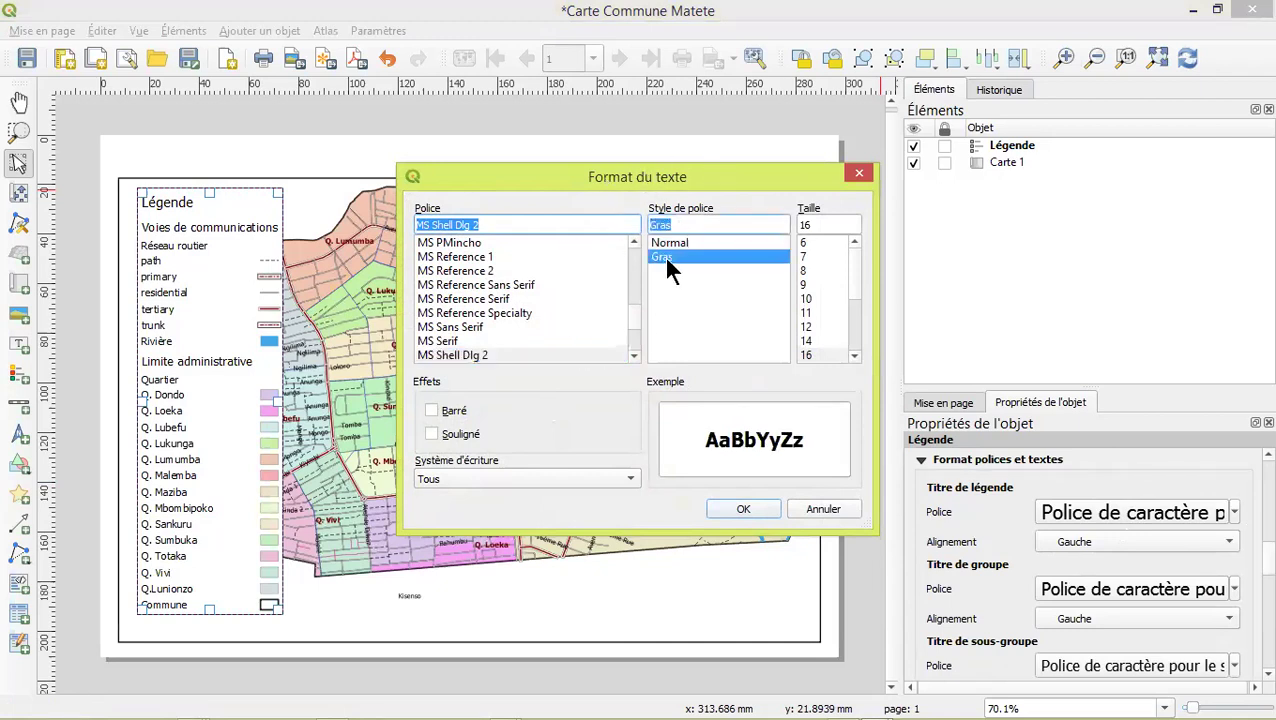
click(467, 355)
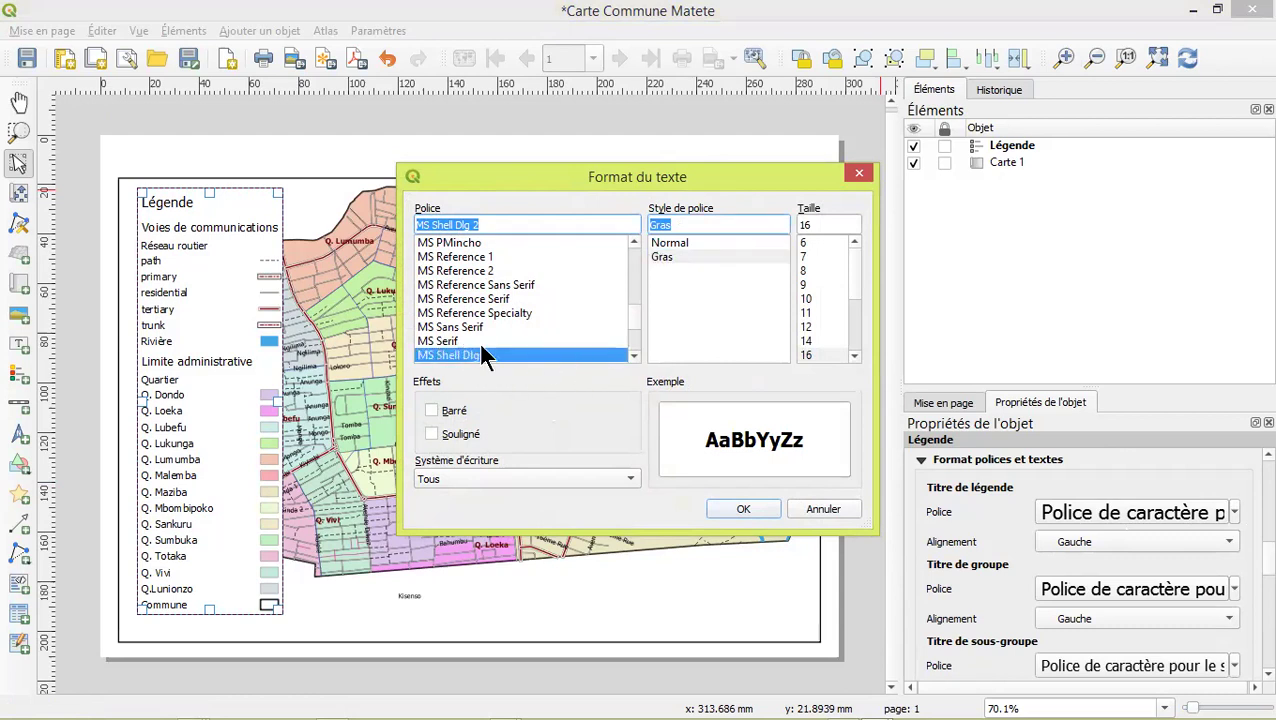
click(667, 258)
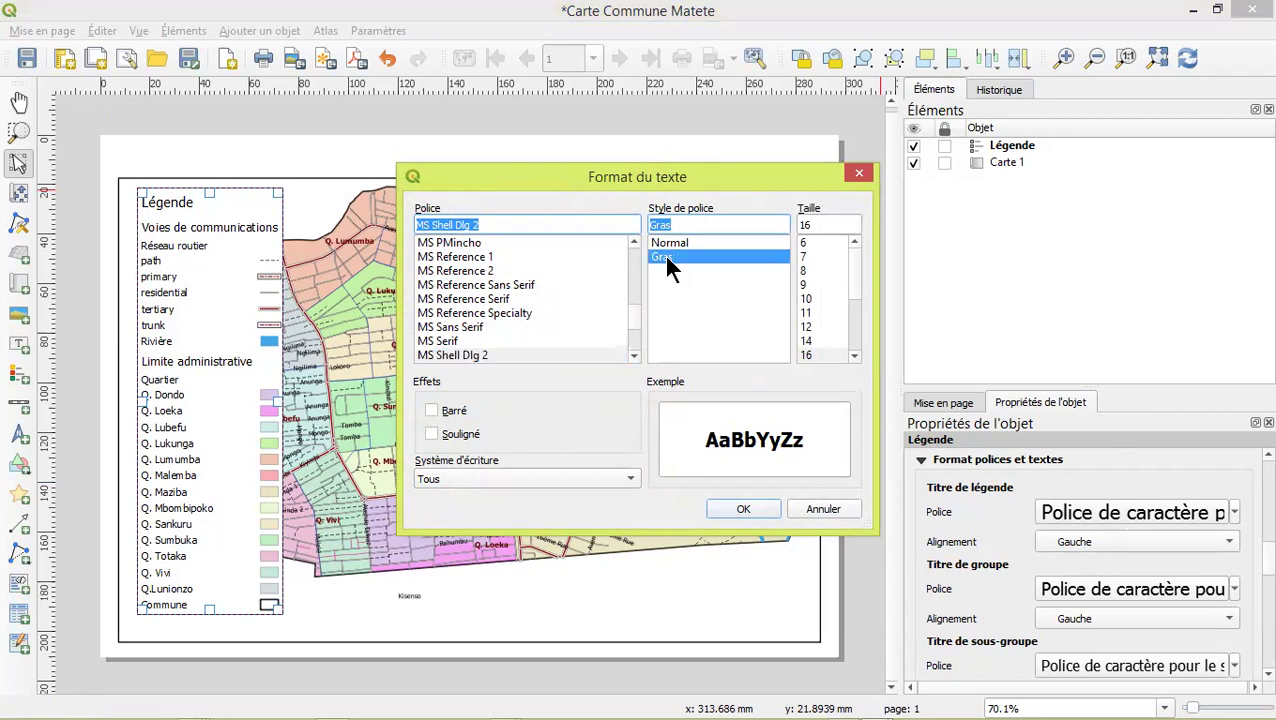
click(855, 357)
click(855, 357)
click(855, 357)
click(855, 357)
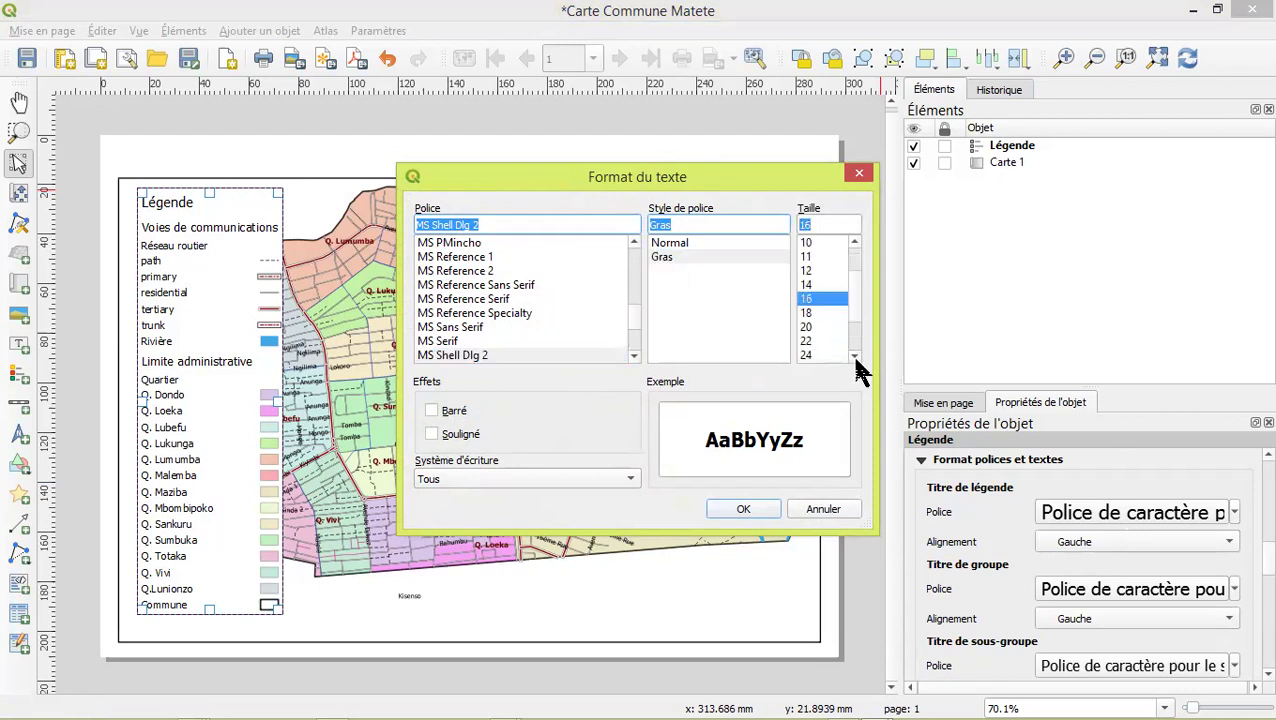
click(855, 243)
click(855, 243)
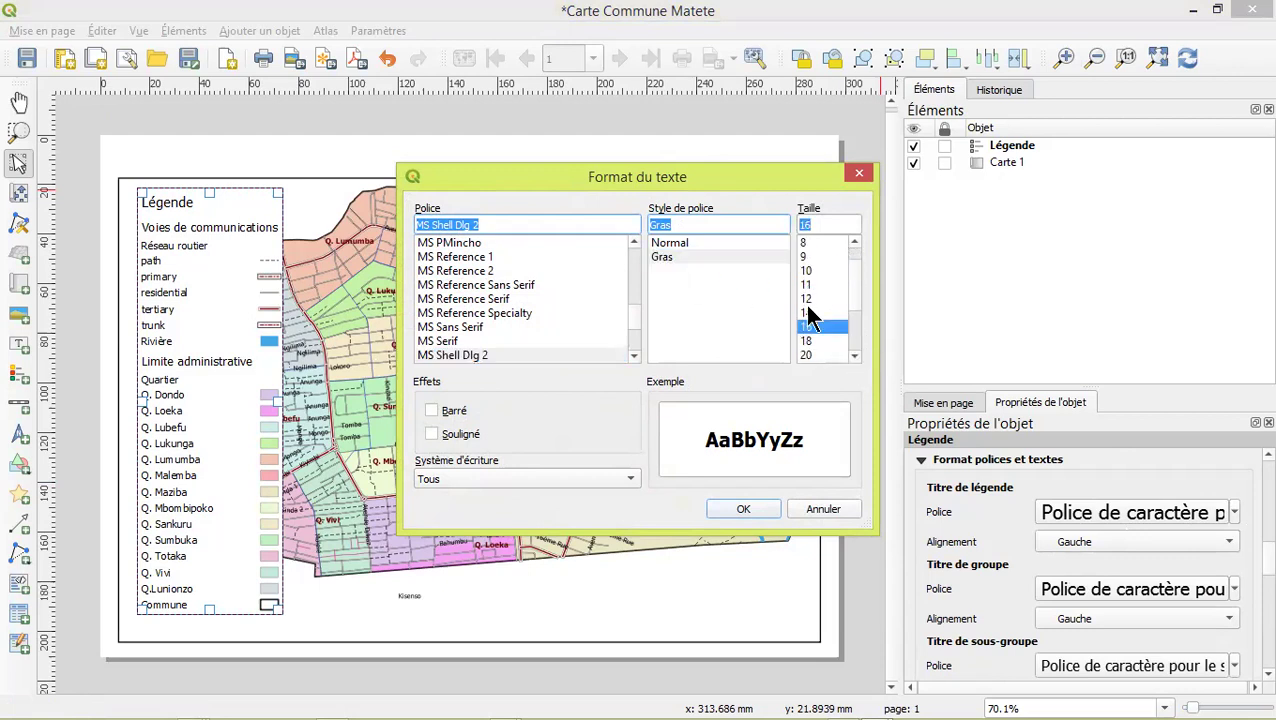
click(812, 298)
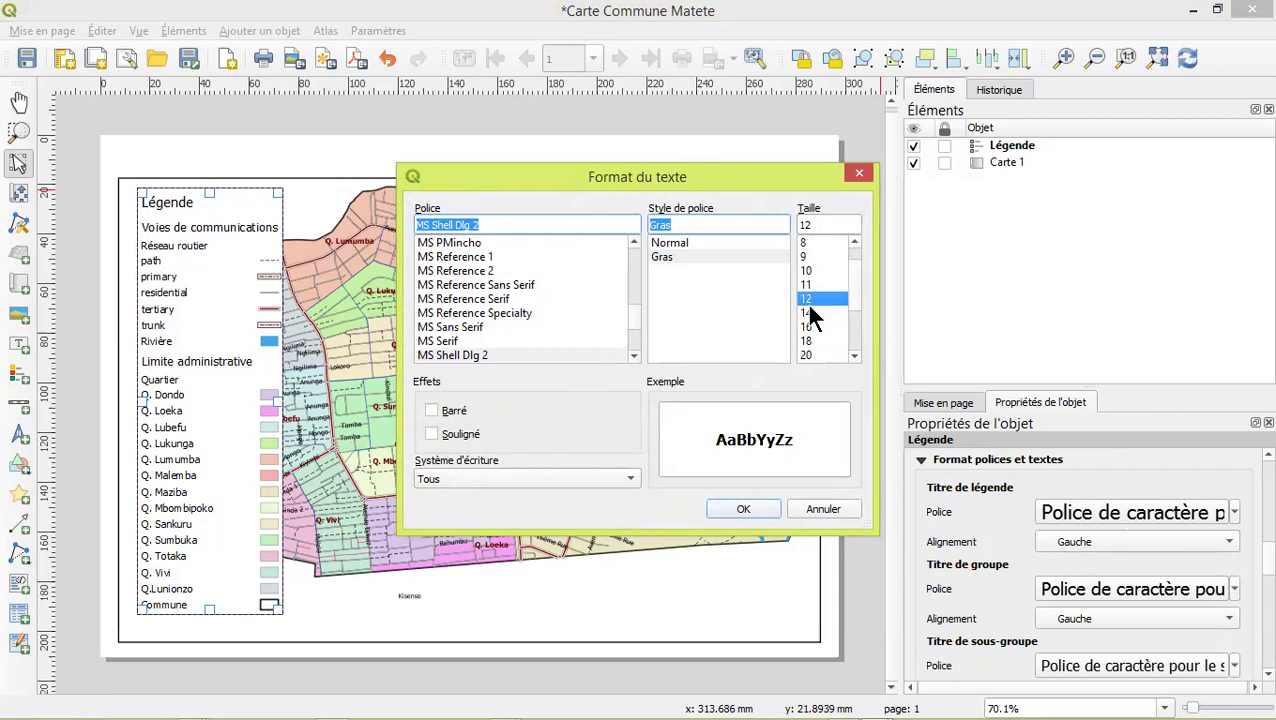
click(737, 508)
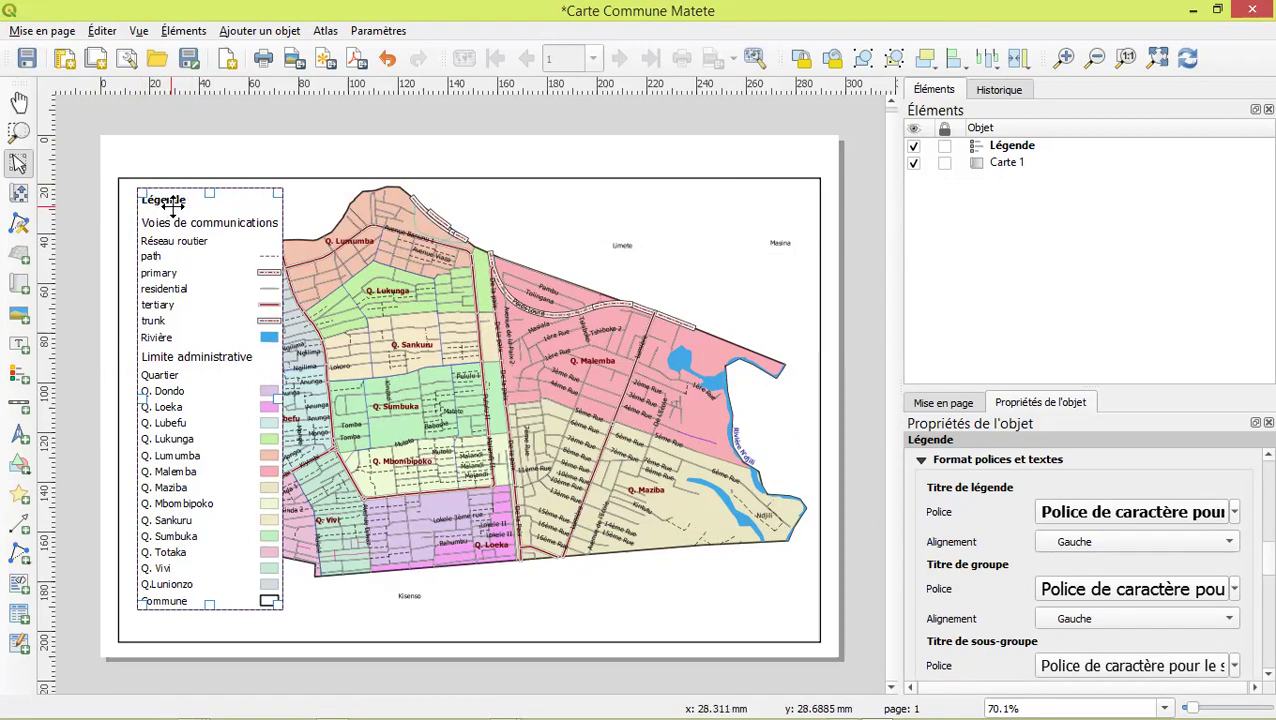
Try the Centré and Droite alignments on the legend title and return it to Gauche
click(1114, 533)
click(1104, 555)
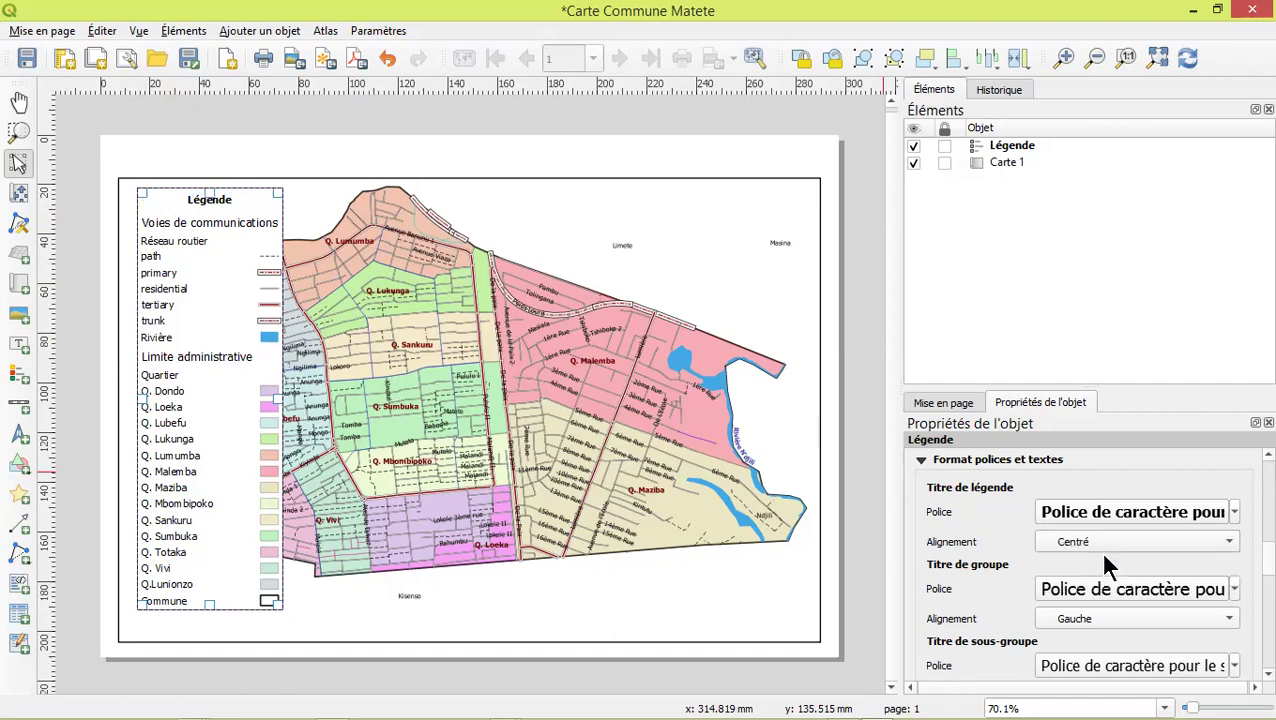
click(1098, 532)
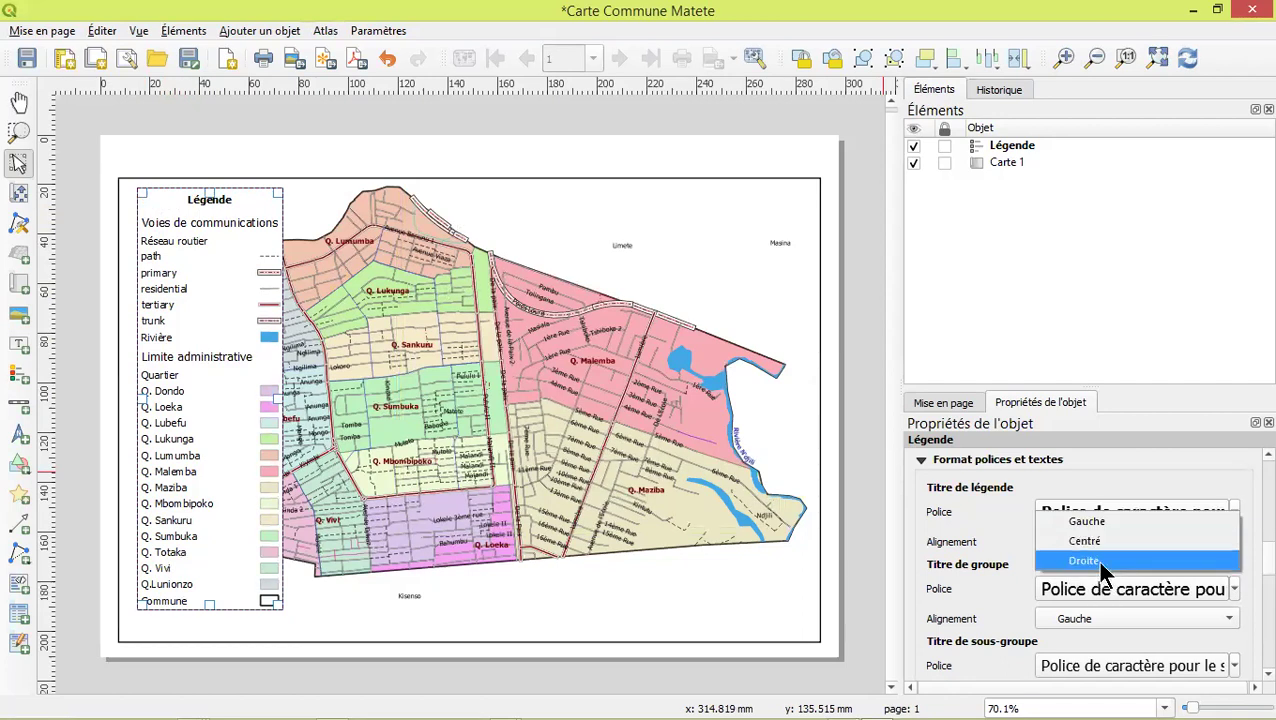
click(1097, 560)
click(1104, 546)
click(1098, 499)
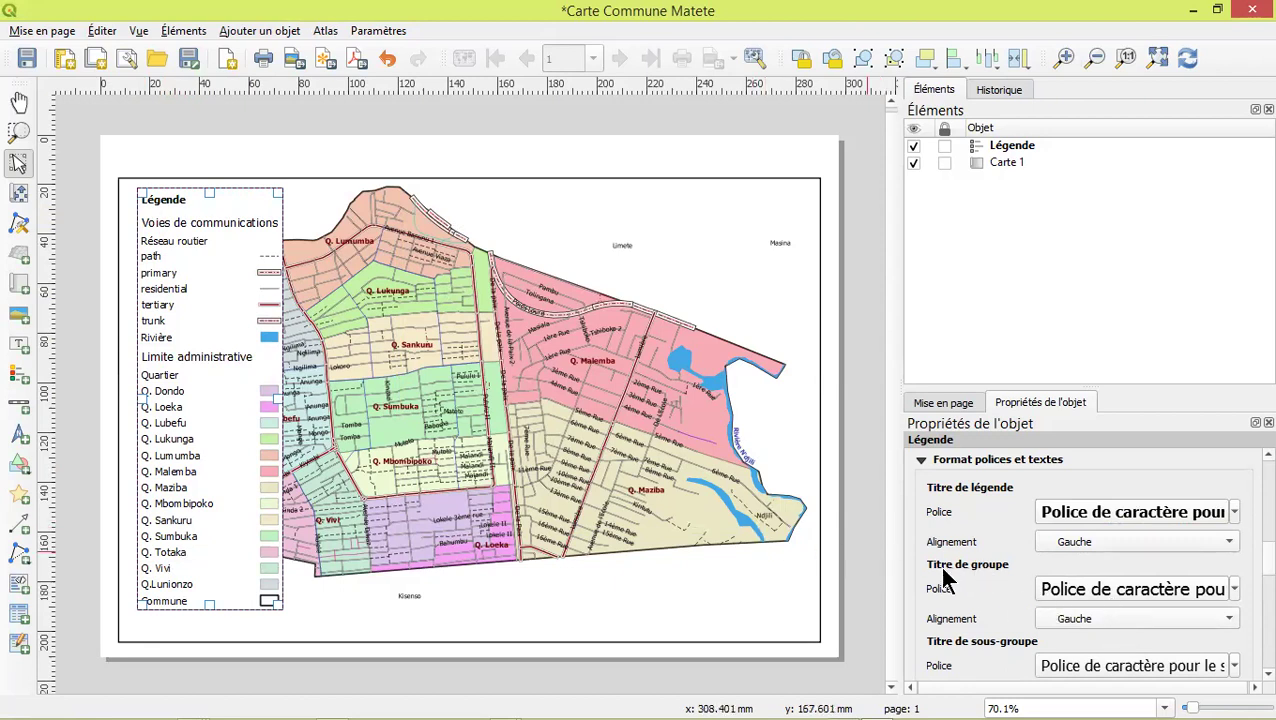
Format the legend's group titles with the Gras style at size 11
click(1113, 592)
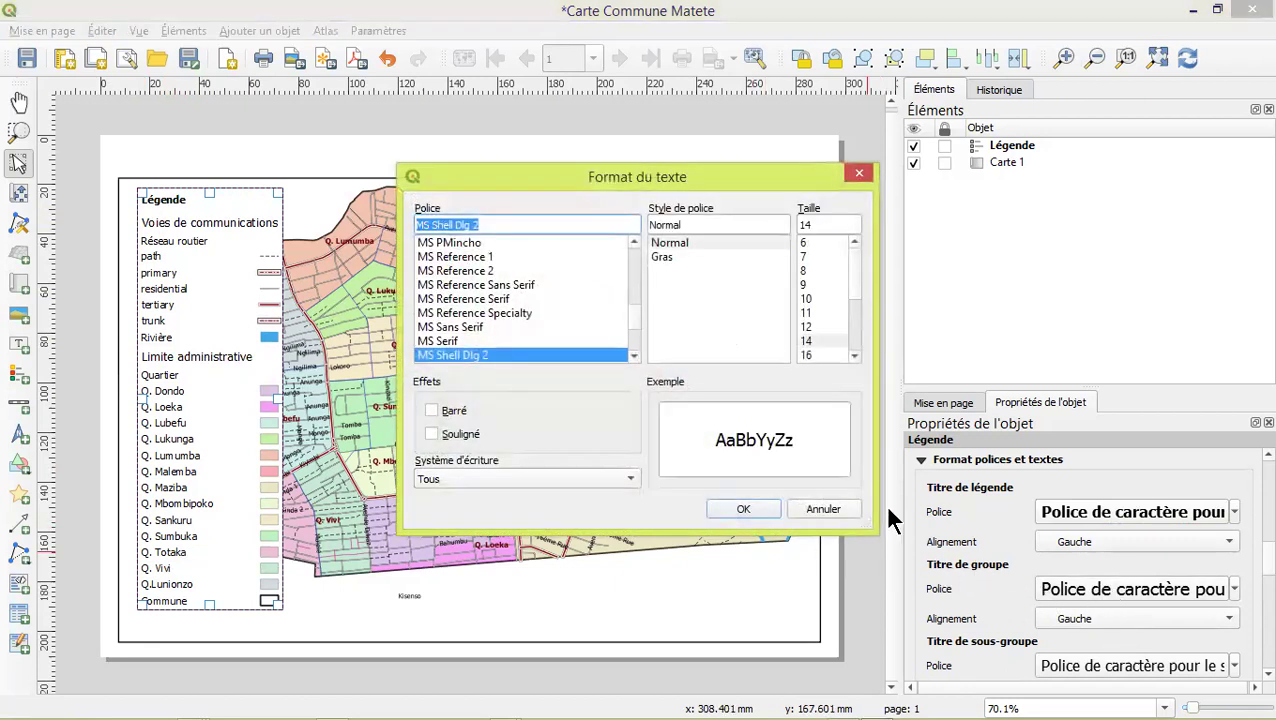
click(664, 257)
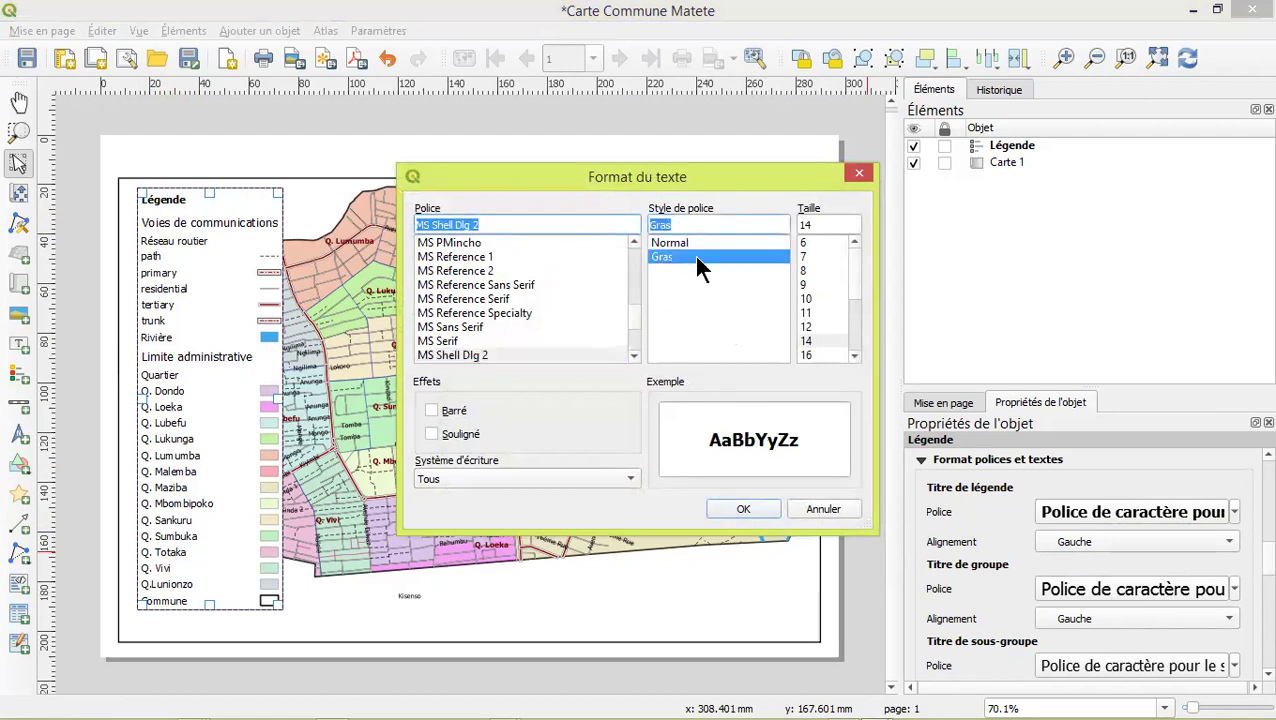
click(806, 313)
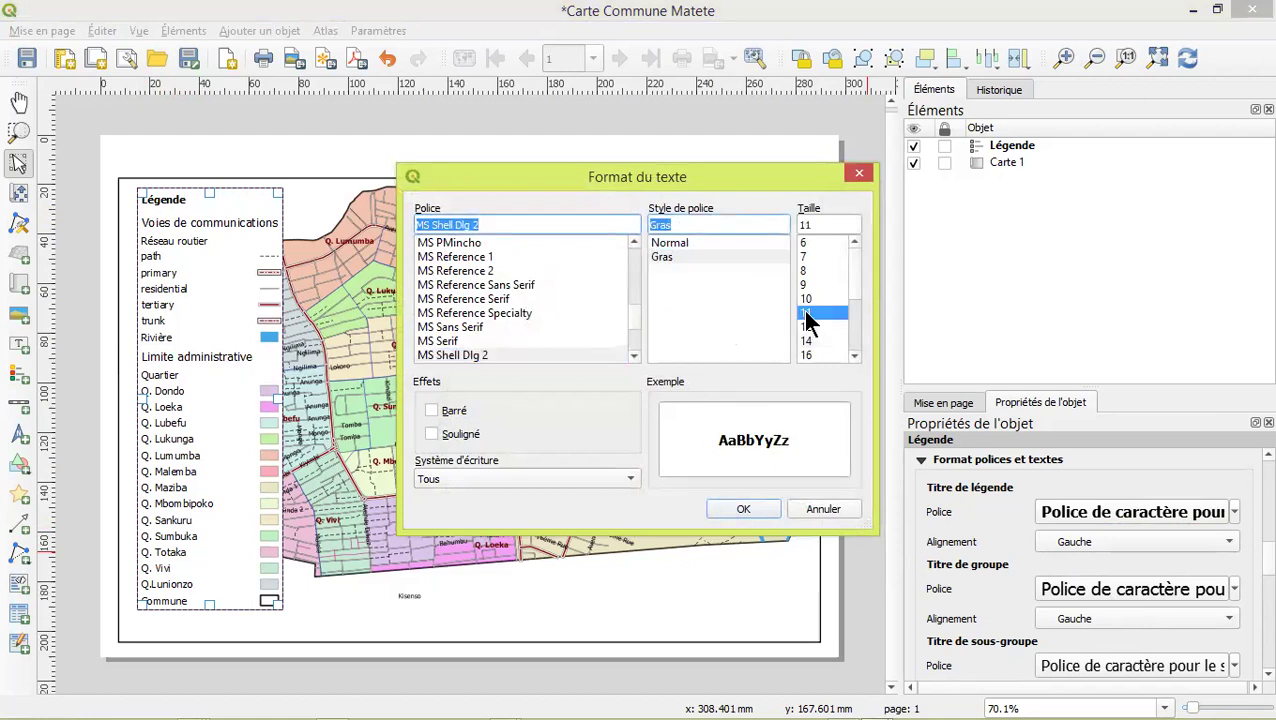
click(744, 508)
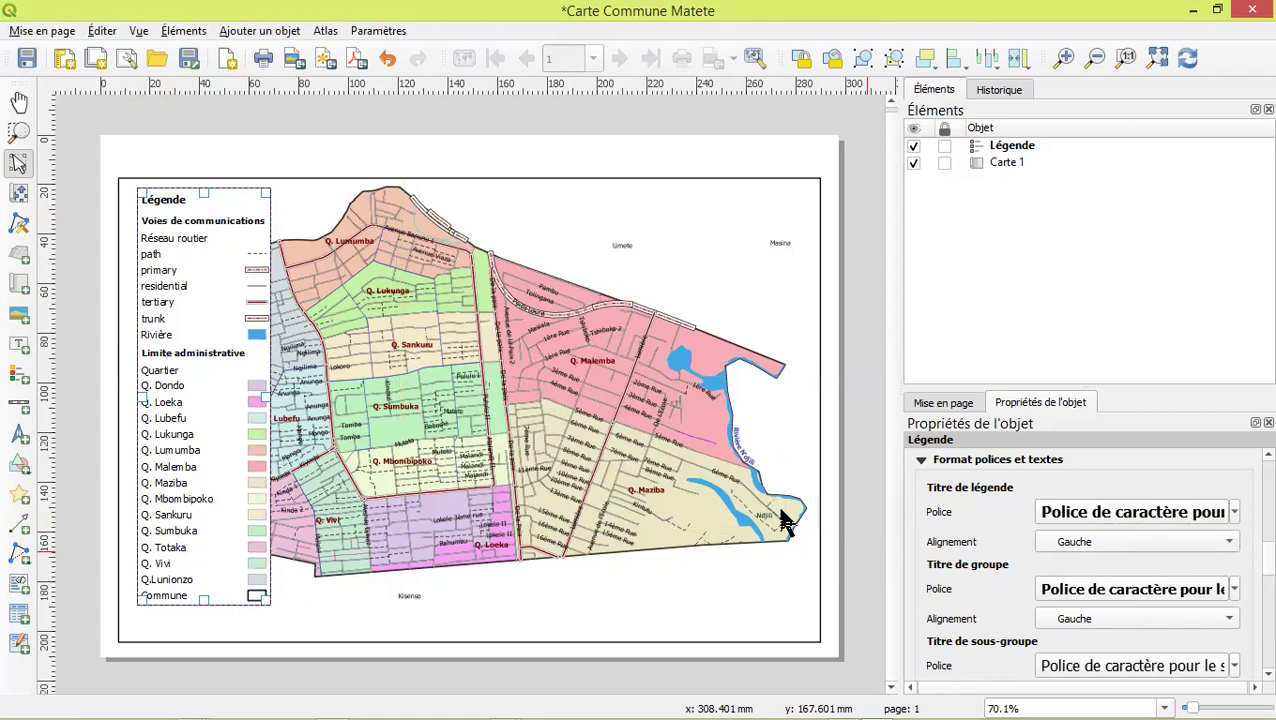
Format the legend's subgroup titles with the Gras style at size 11
scroll(986, 581, down, 1)
click(1107, 606)
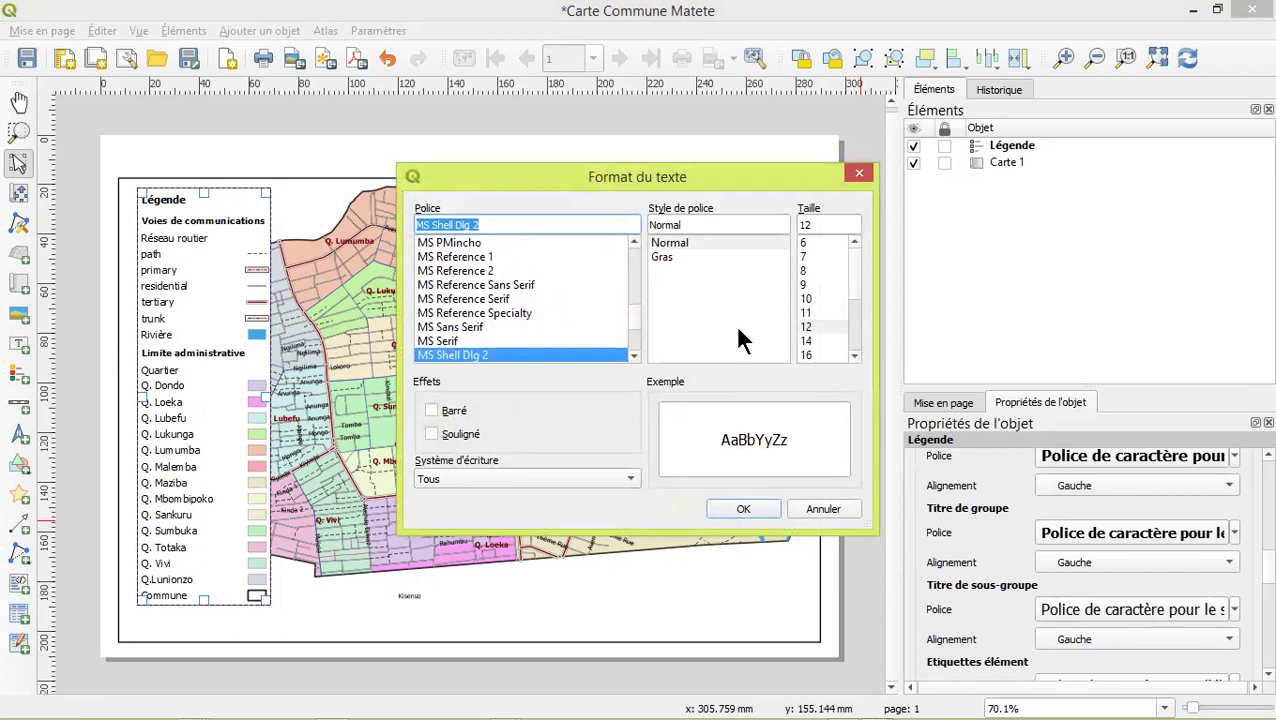
click(669, 254)
click(805, 312)
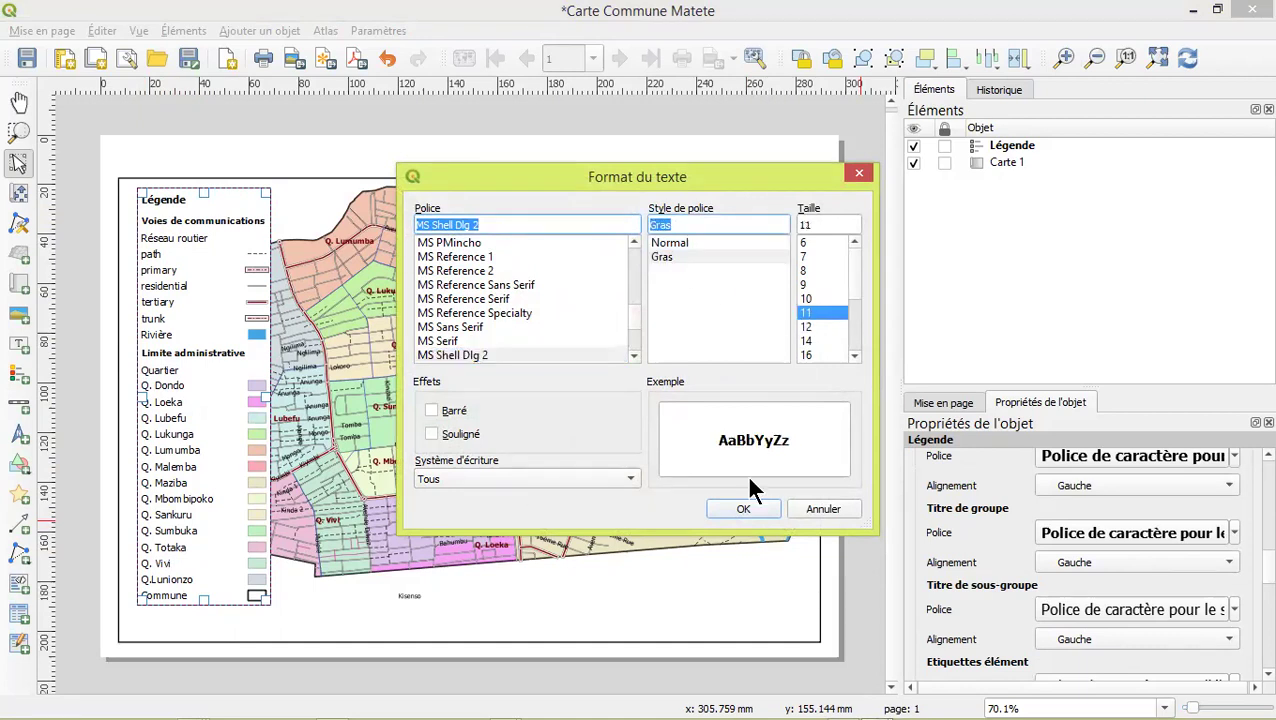
click(743, 508)
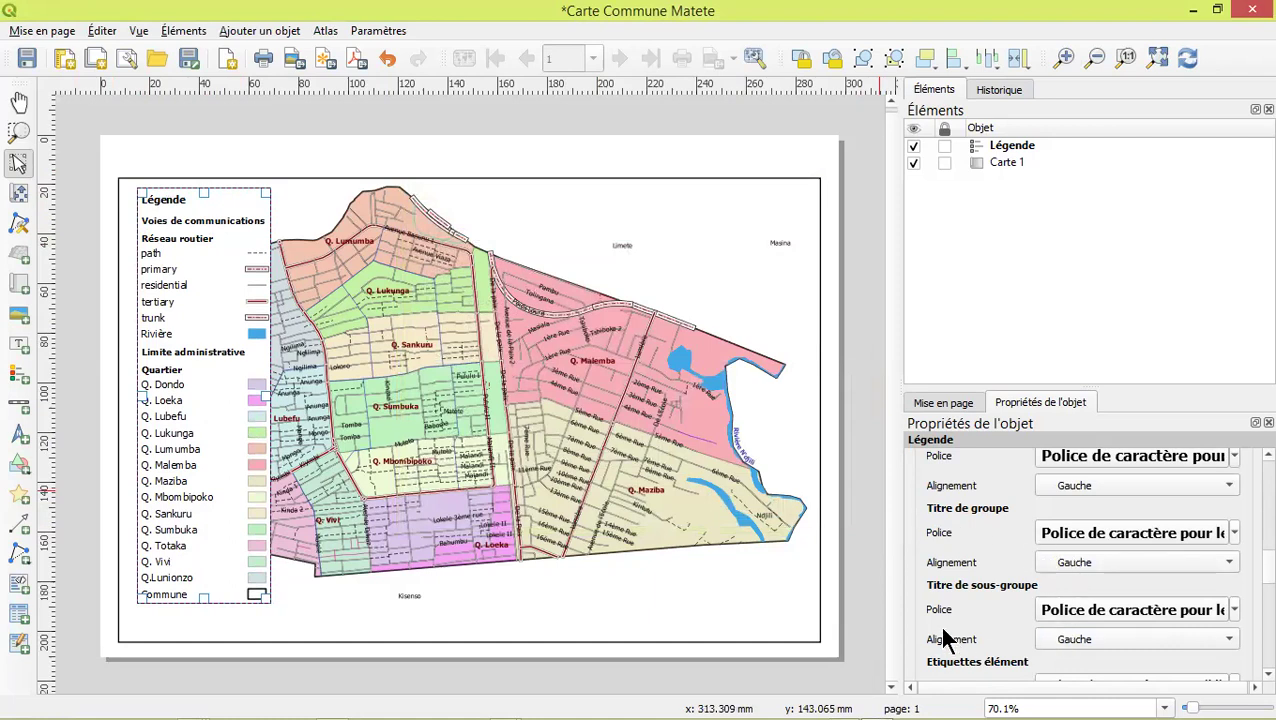
scroll(971, 611, down, 3)
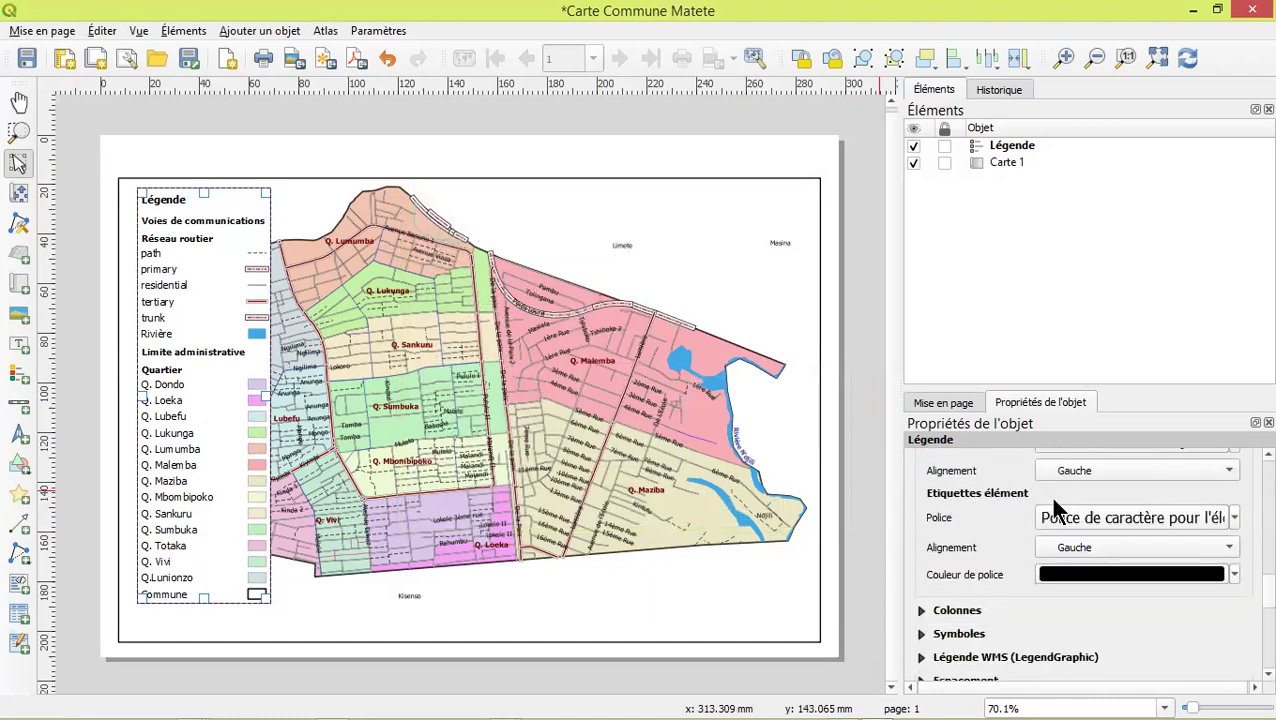
Set the font size of the legend's item labels (Etiquettes élément) to 10
click(1117, 513)
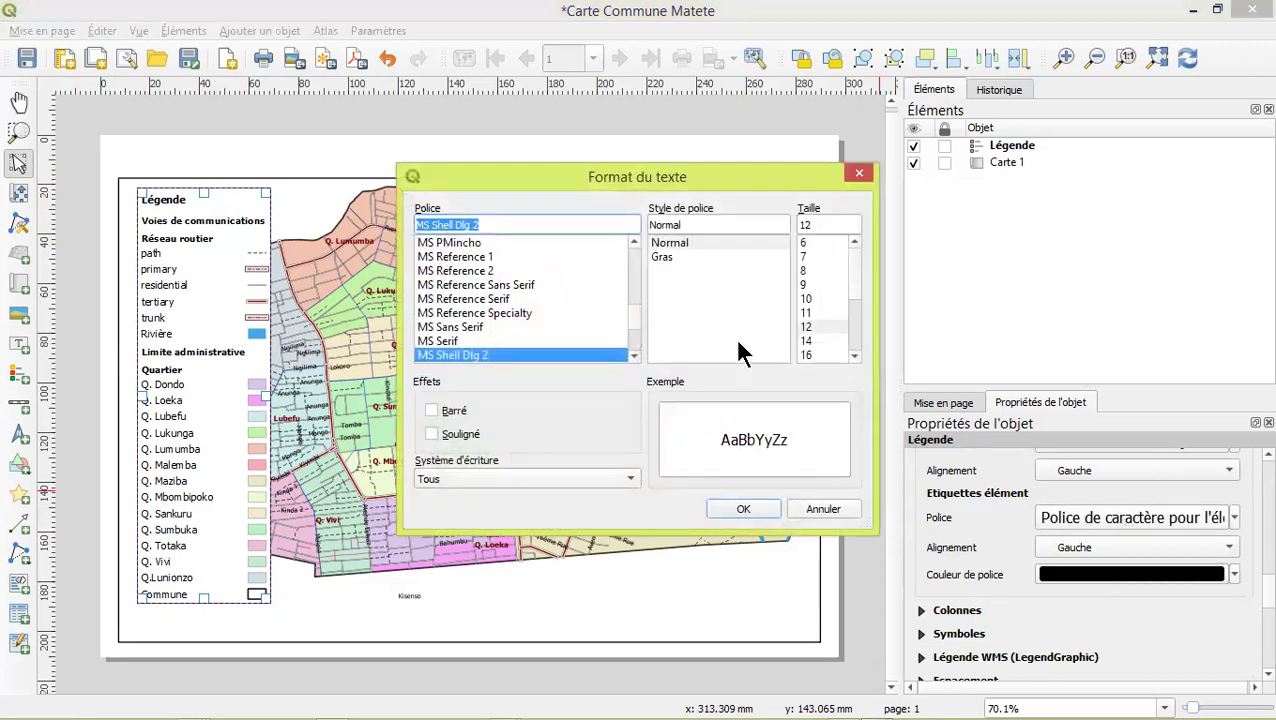
click(810, 298)
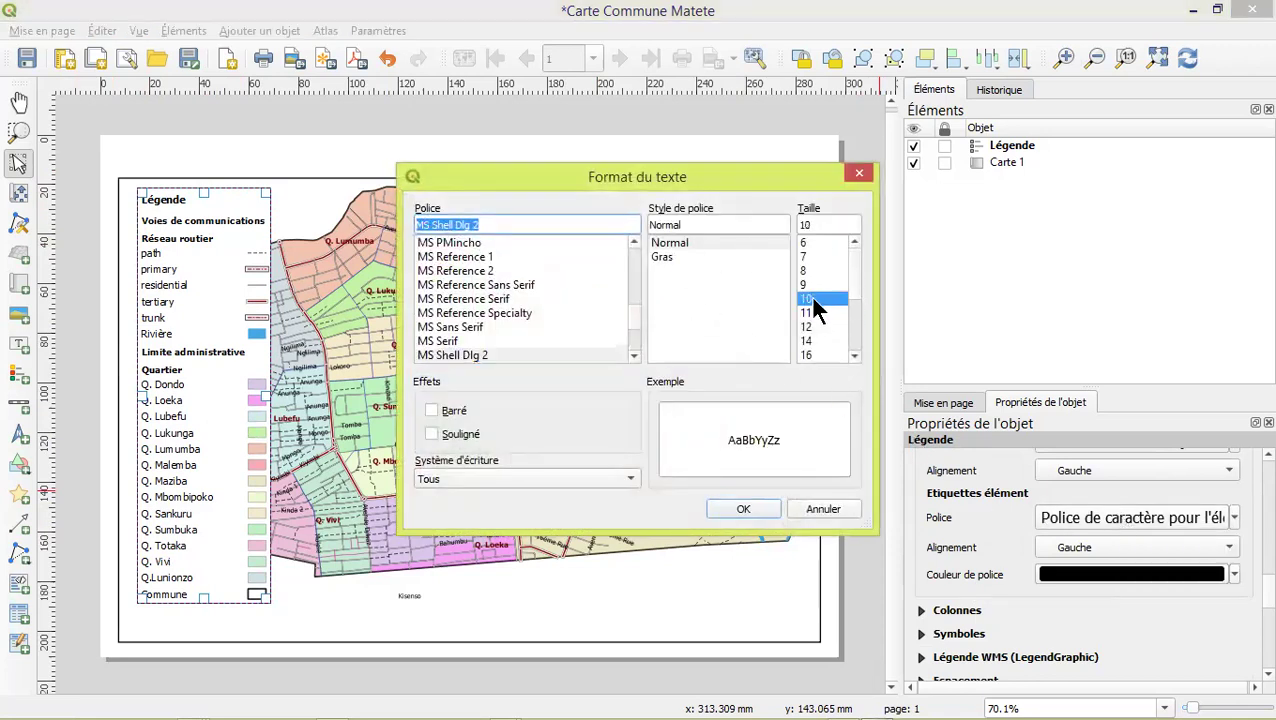
click(745, 504)
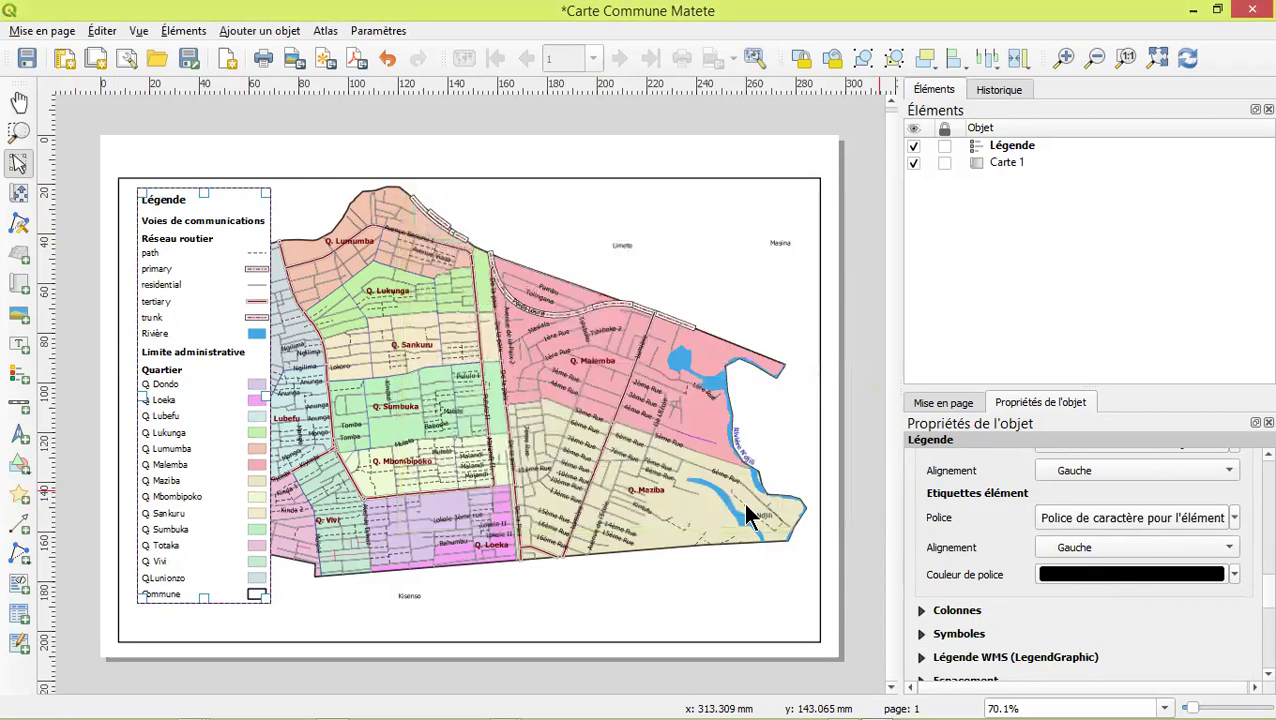
Try the Centré alignment on the legend's item labels and return it to Gauche
click(1058, 548)
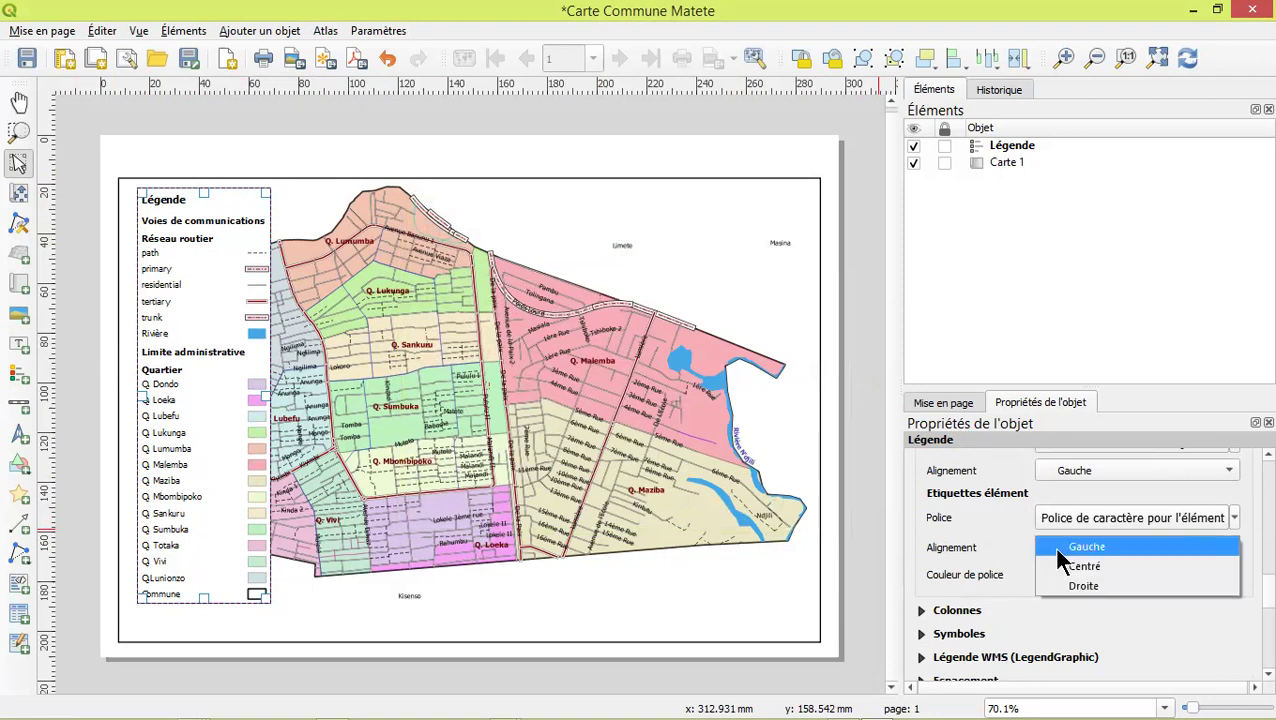
click(1060, 566)
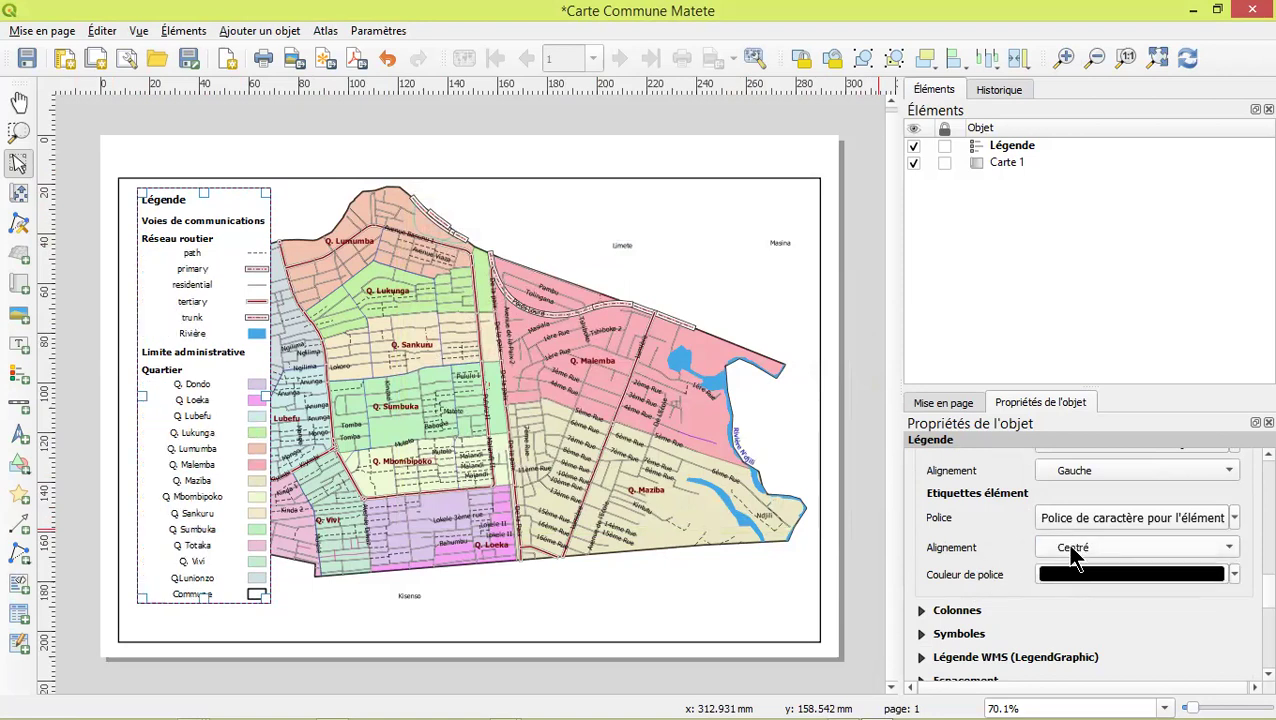
click(1072, 548)
click(1072, 566)
click(1075, 552)
click(1076, 506)
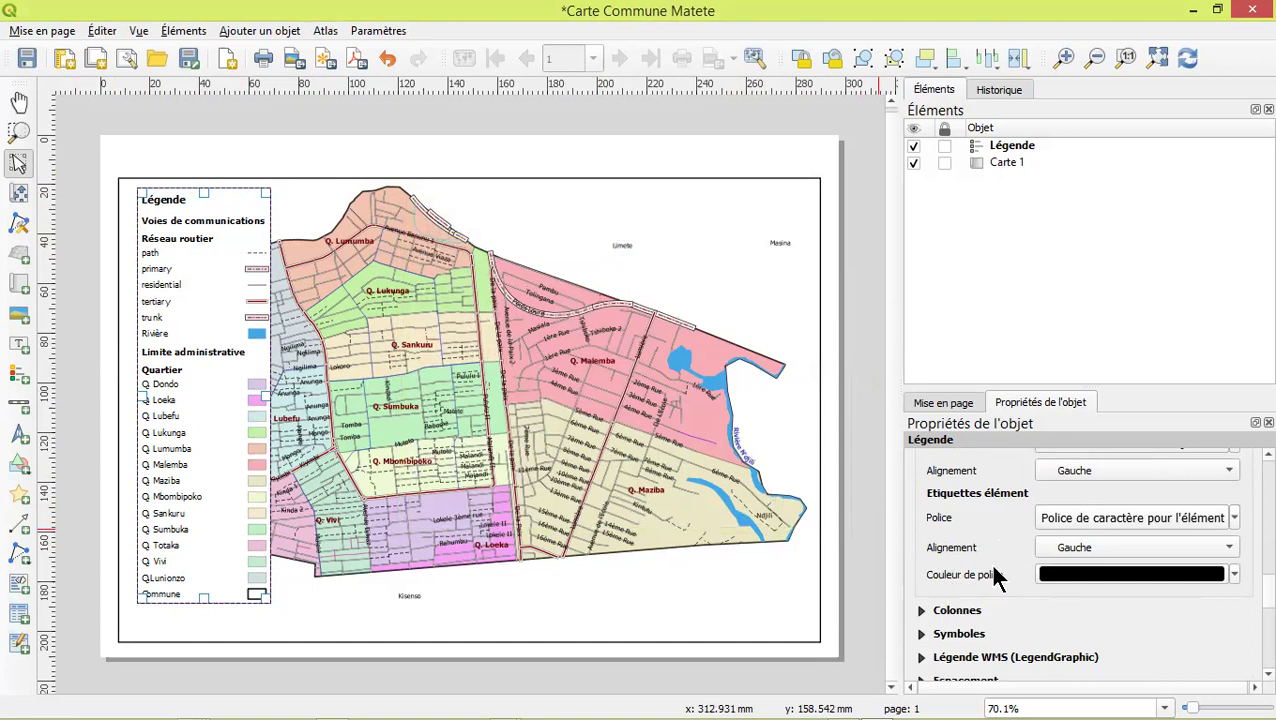
Try a three-column layout for the legend and settle on a column count of 2
scroll(987, 566, down, 2)
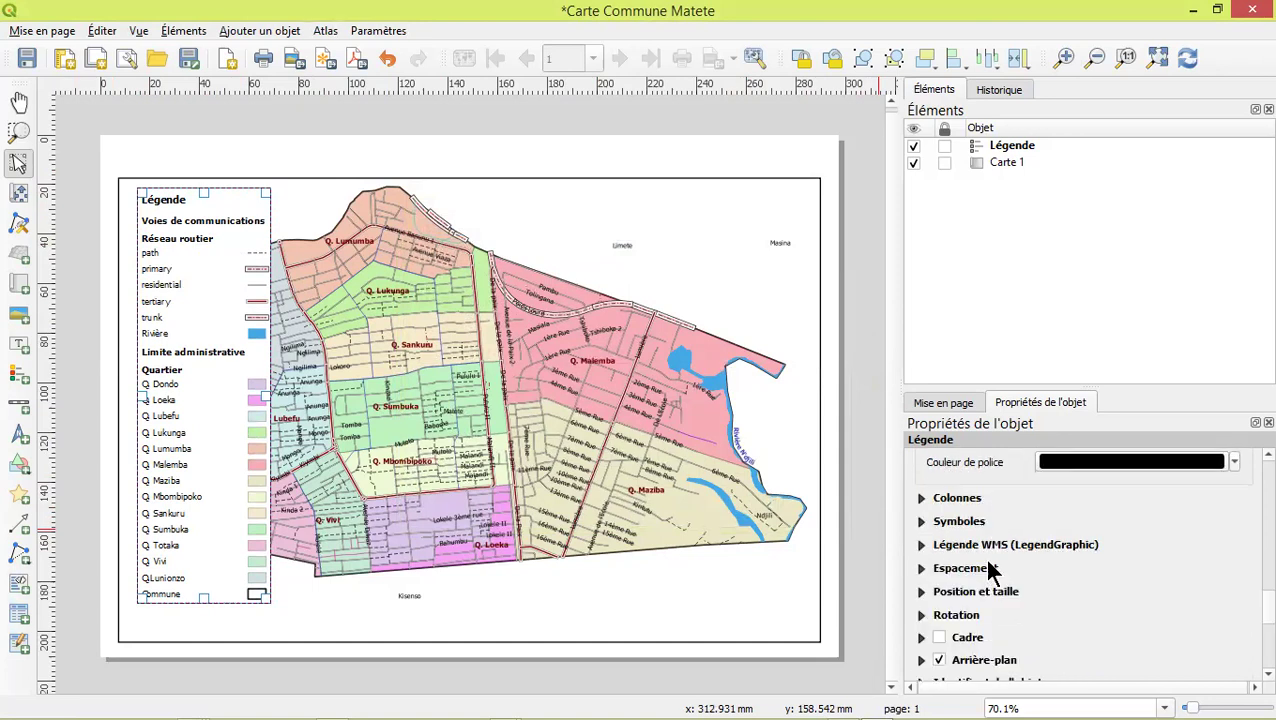
click(920, 497)
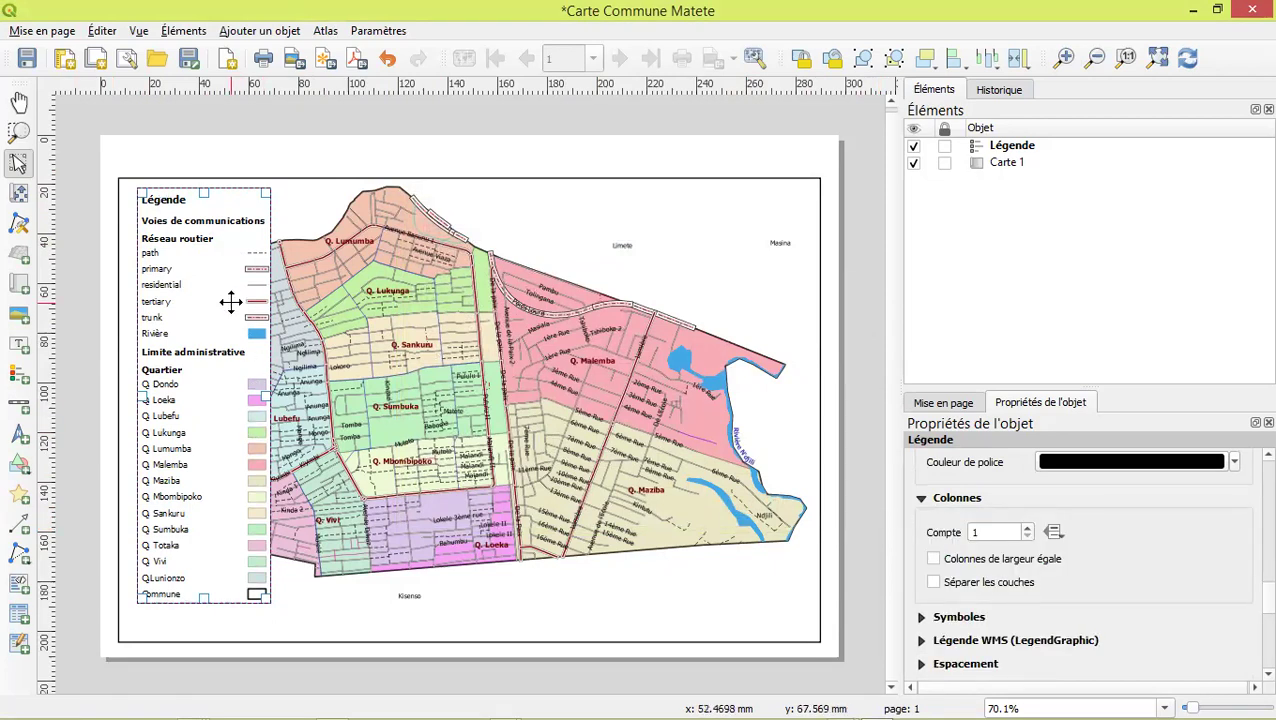
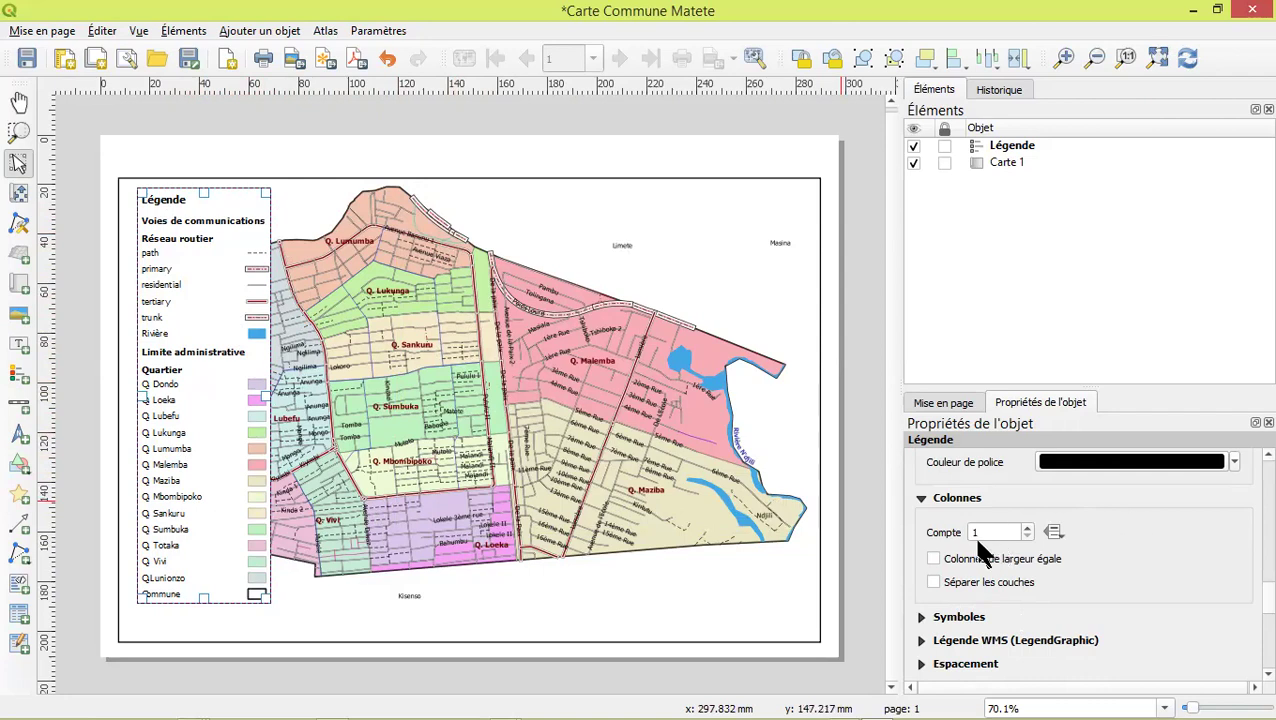
drag(988, 535, 963, 532)
text(3)
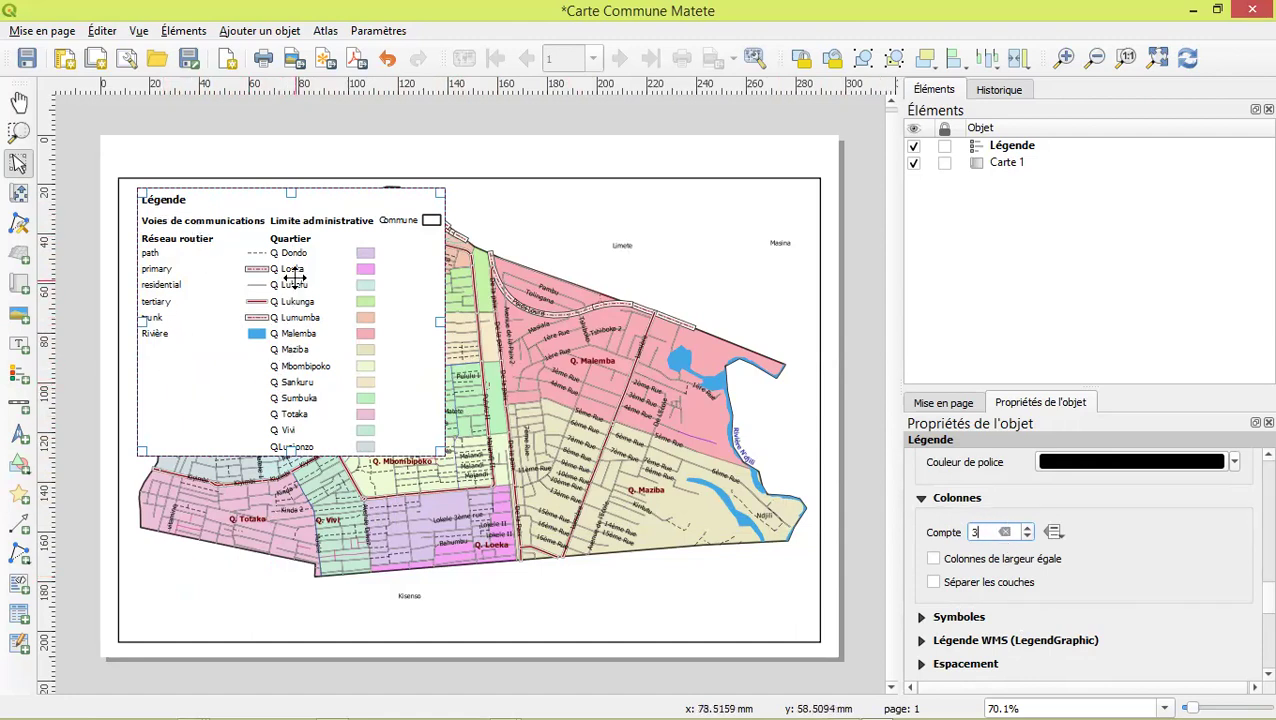
drag(988, 528, 928, 538)
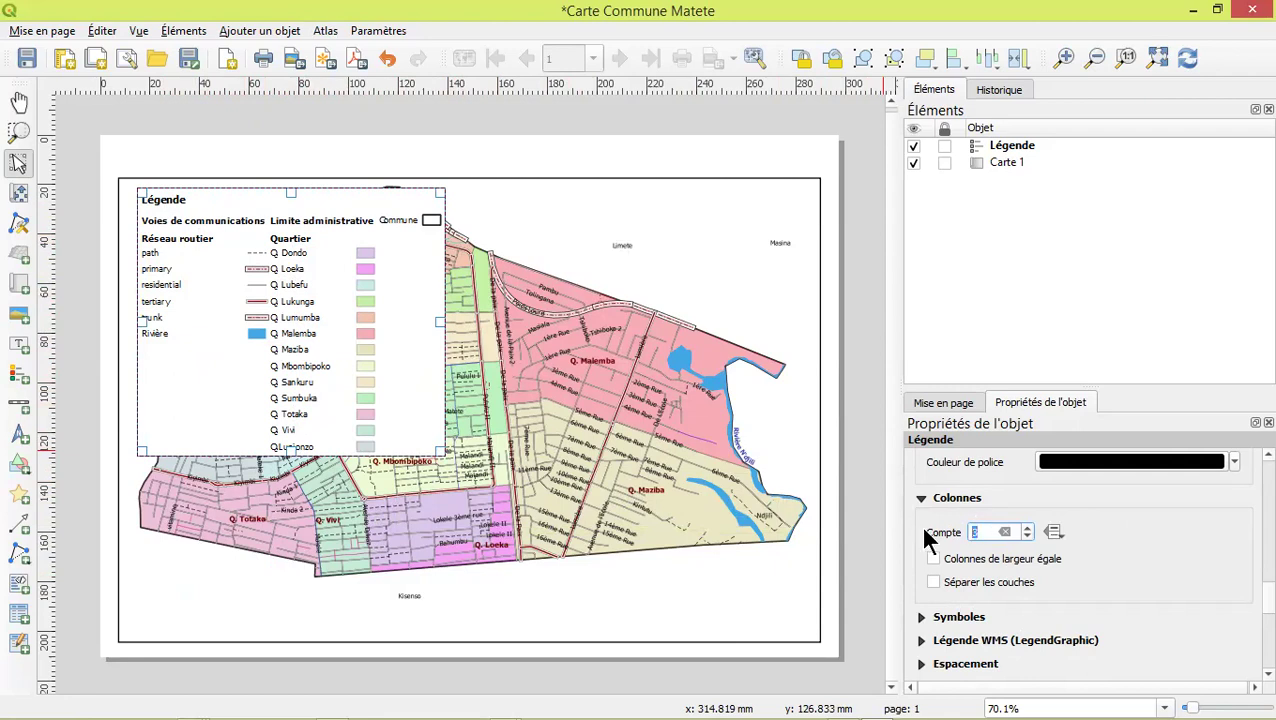
text(2)
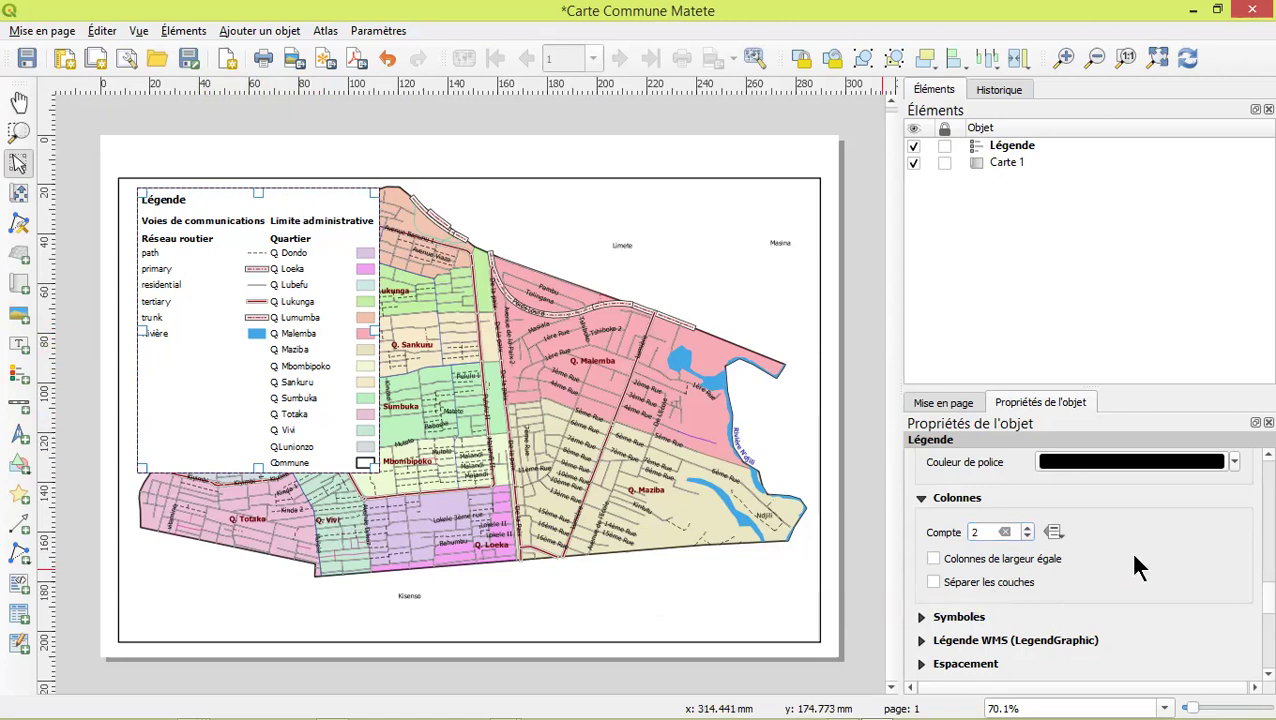
Set the legend symbols' width to 5 mm and their height to 3 mm
scroll(1129, 550, down, 2)
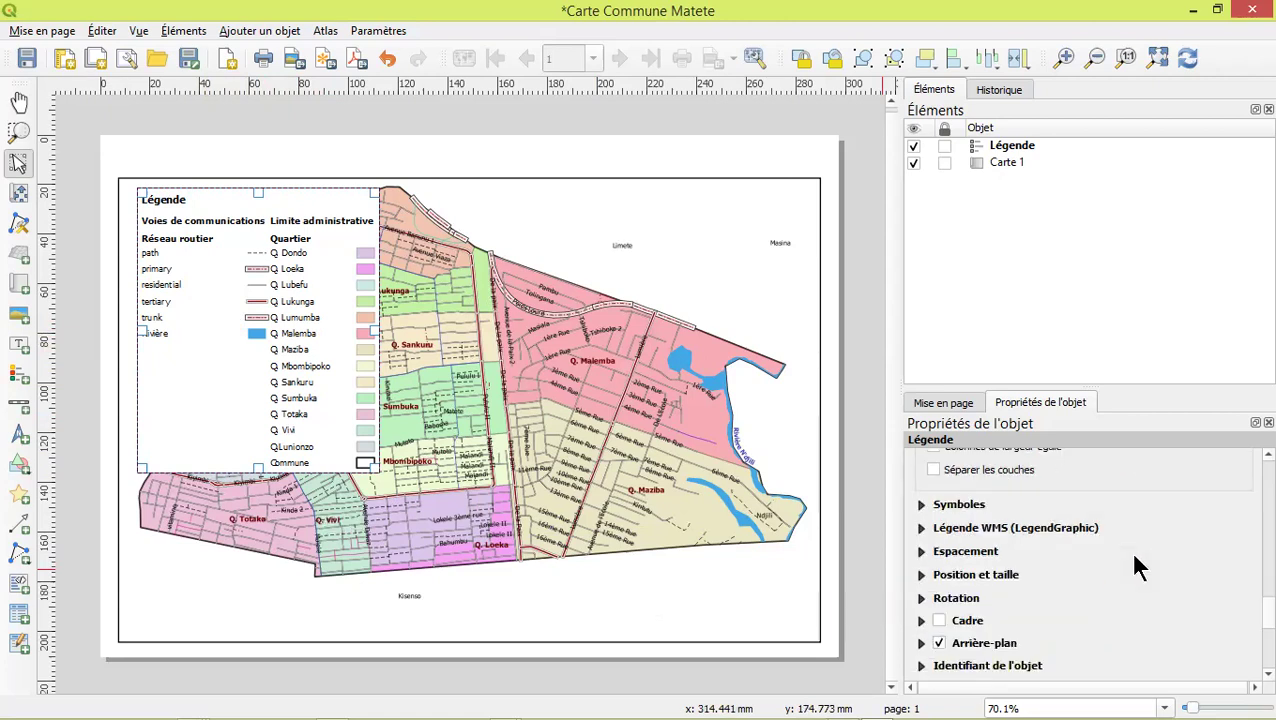
click(921, 505)
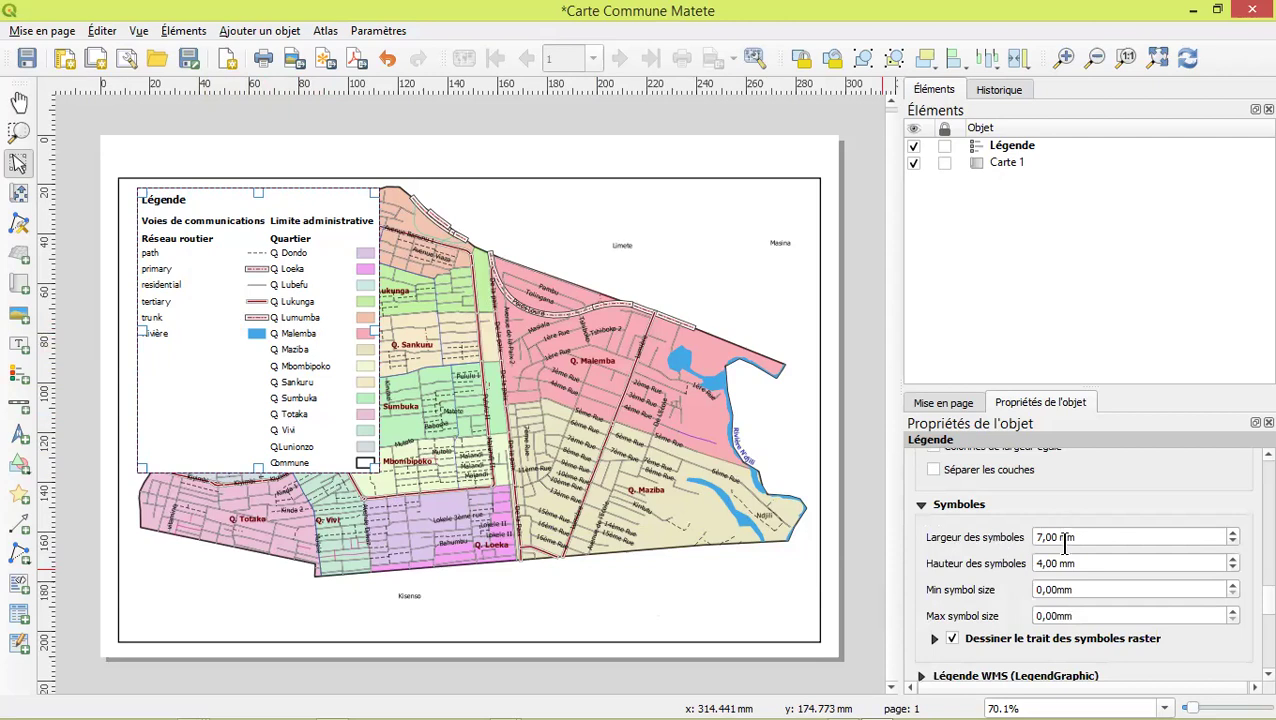
click(1233, 542)
click(1233, 542)
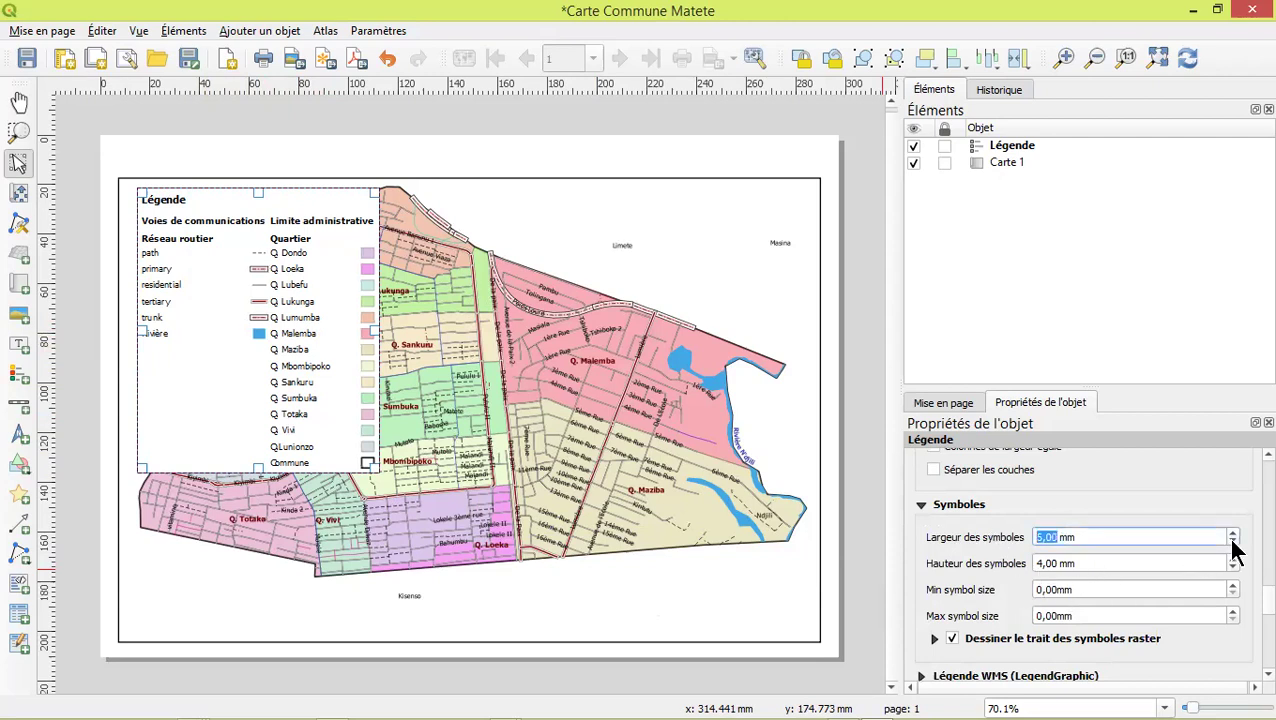
click(1233, 568)
click(1233, 568)
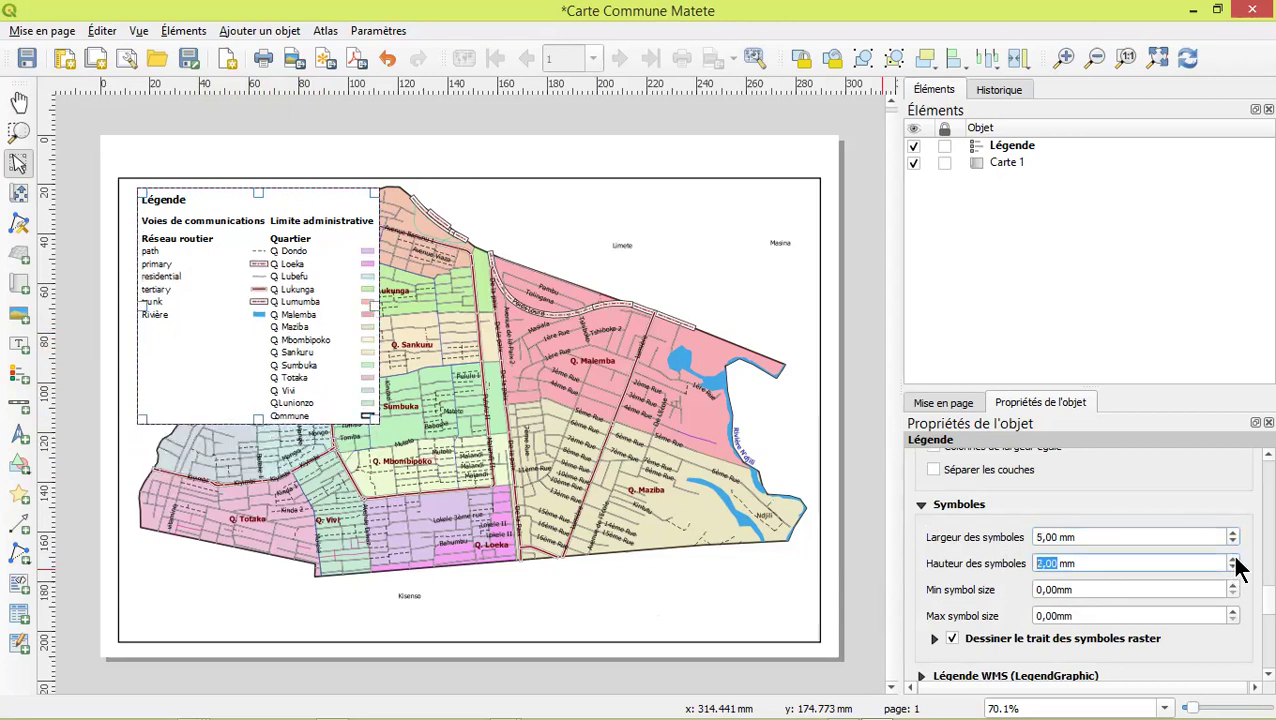
click(1234, 559)
click(915, 593)
Check the WMS legend (LegendGraphic) width and height settings
scroll(913, 592, down, 4)
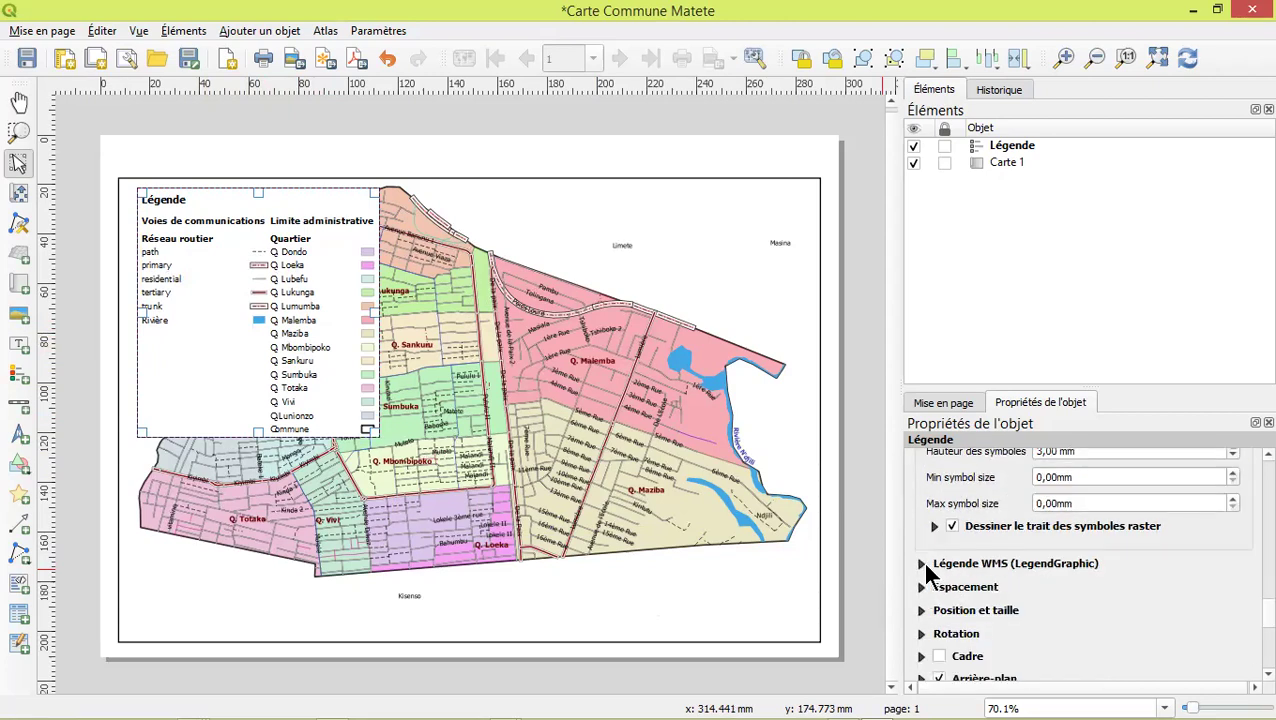
click(922, 564)
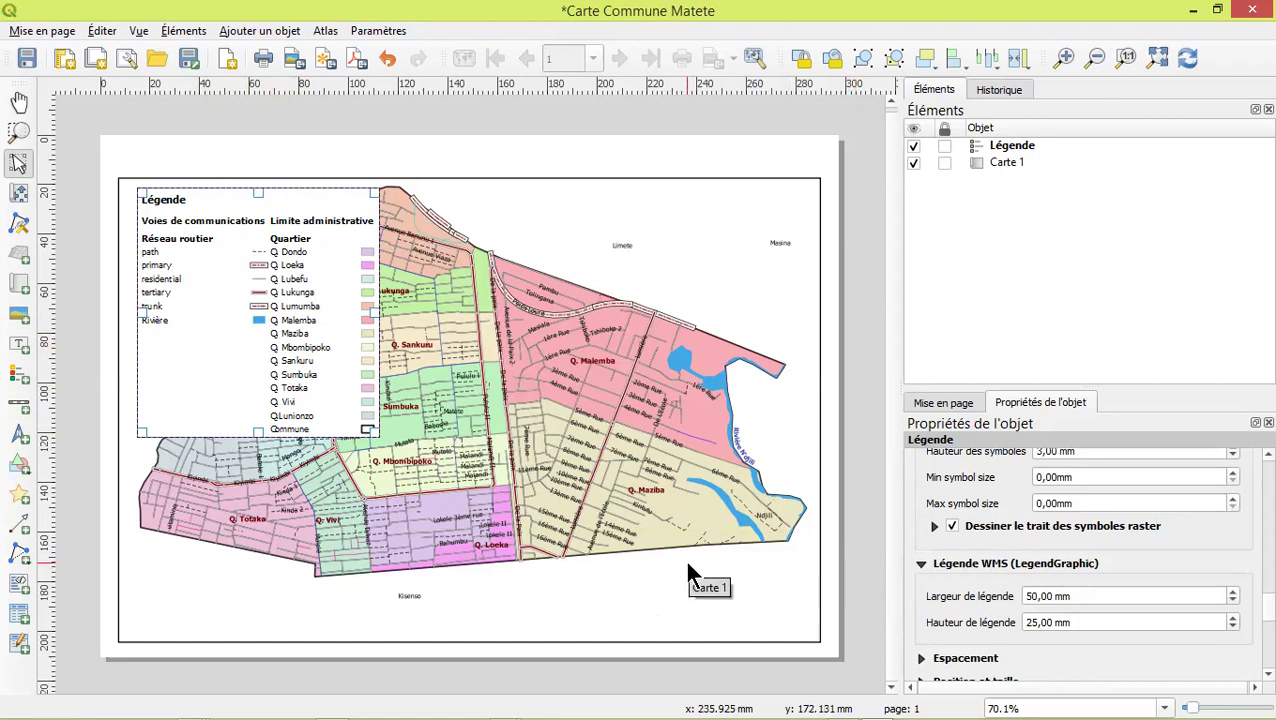
click(920, 565)
Set the spacing below the legend title to 1.50 mm and the group spacing (Retirer le groupe) to 1.00 mm
click(921, 588)
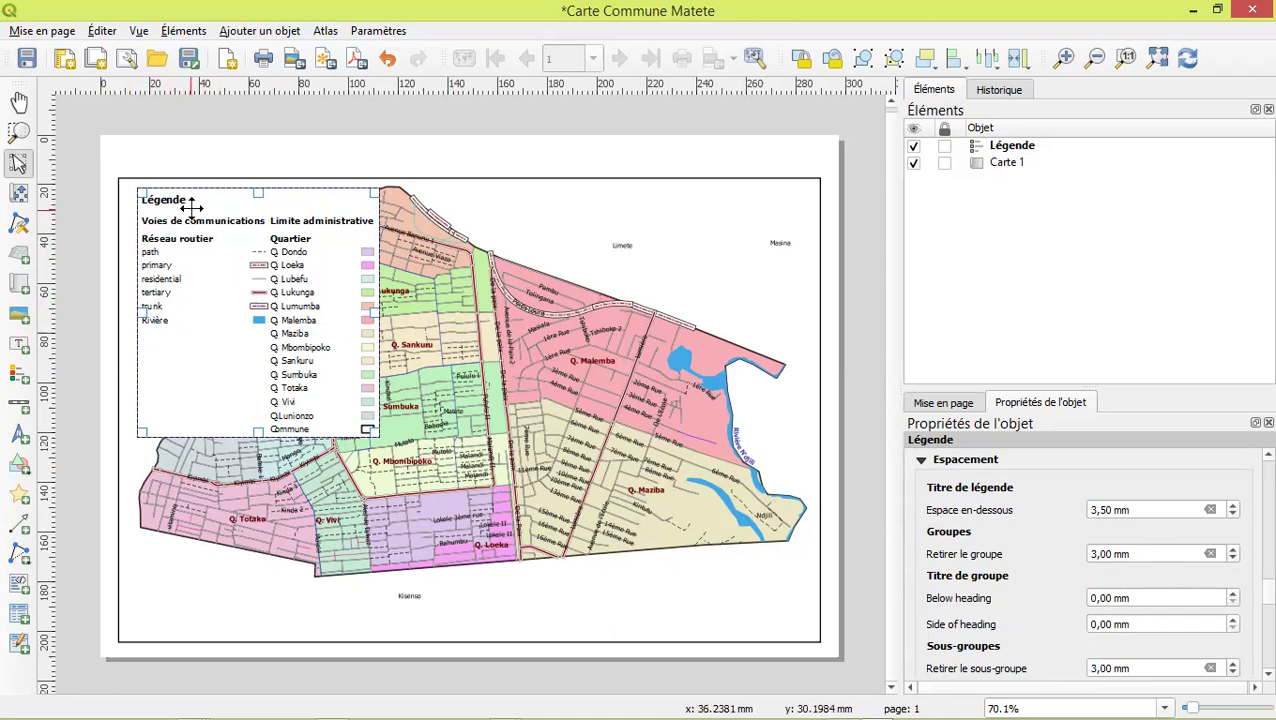
click(1233, 514)
click(1233, 514)
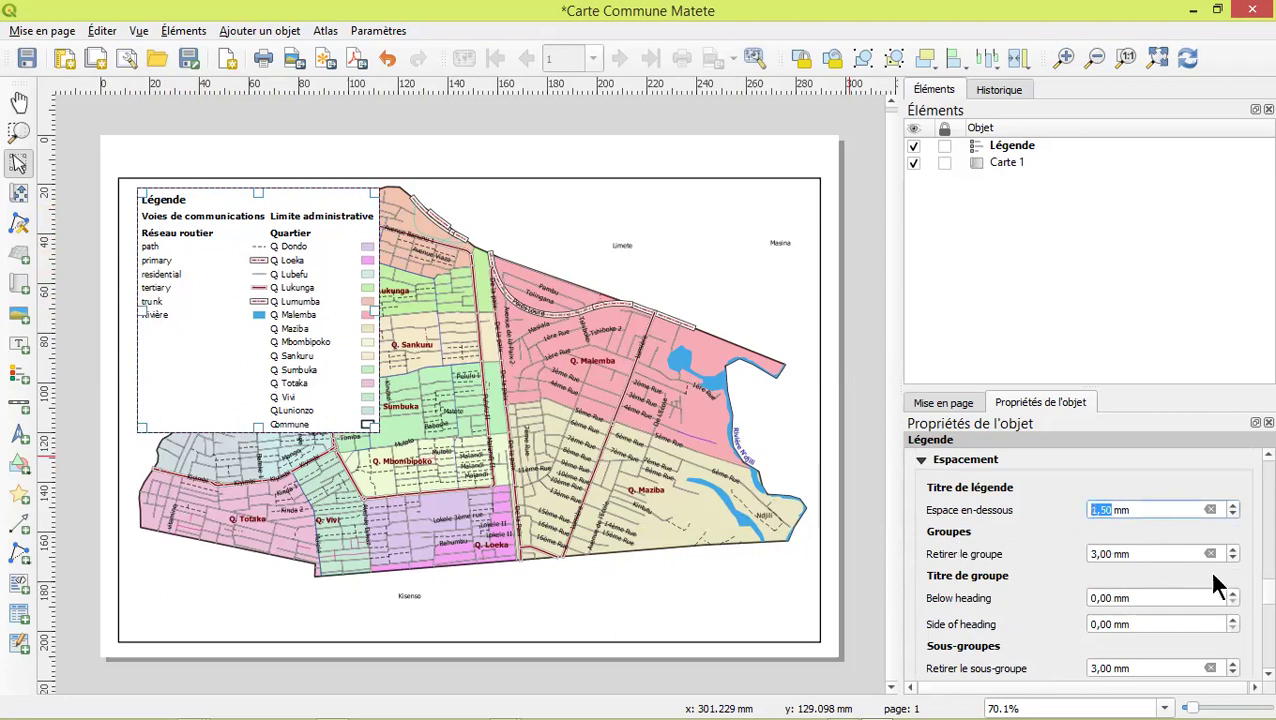
click(1232, 558)
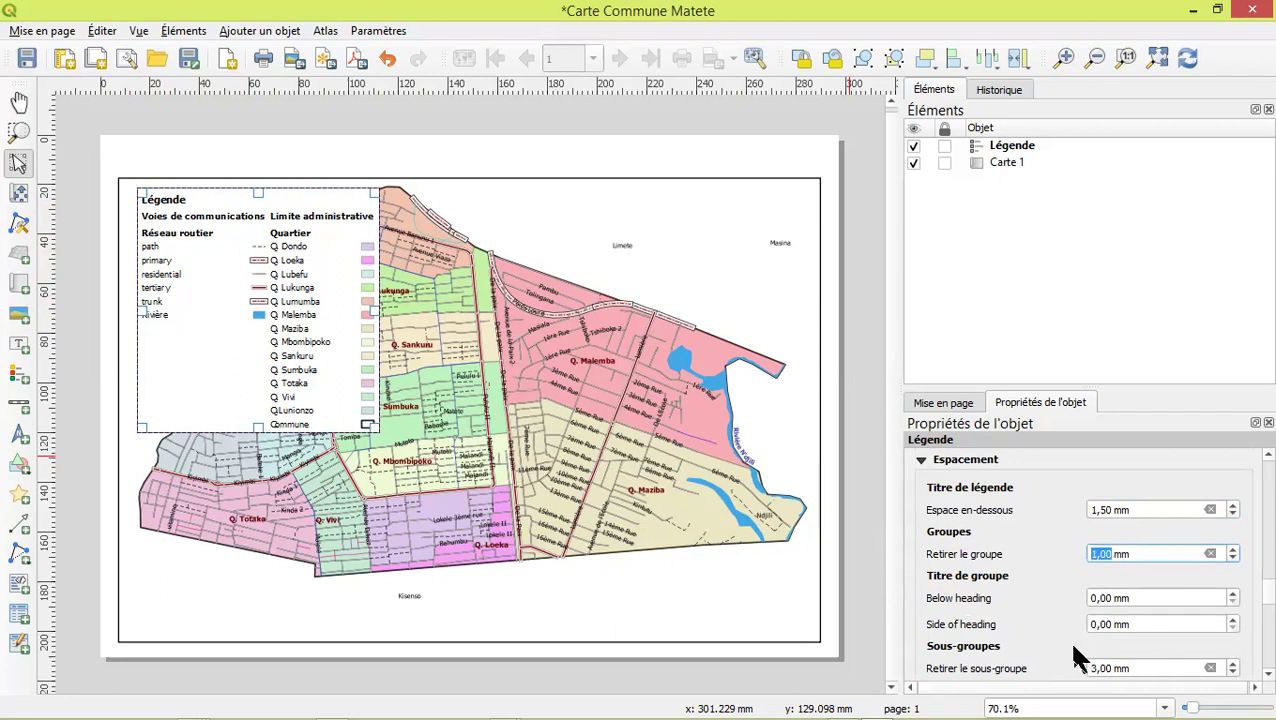
Set the legend's subgroup spacing (Retirer le sous-groupe) to 1.00 mm and the spacing between symbols to 1.50 mm
scroll(1046, 635, down, 2)
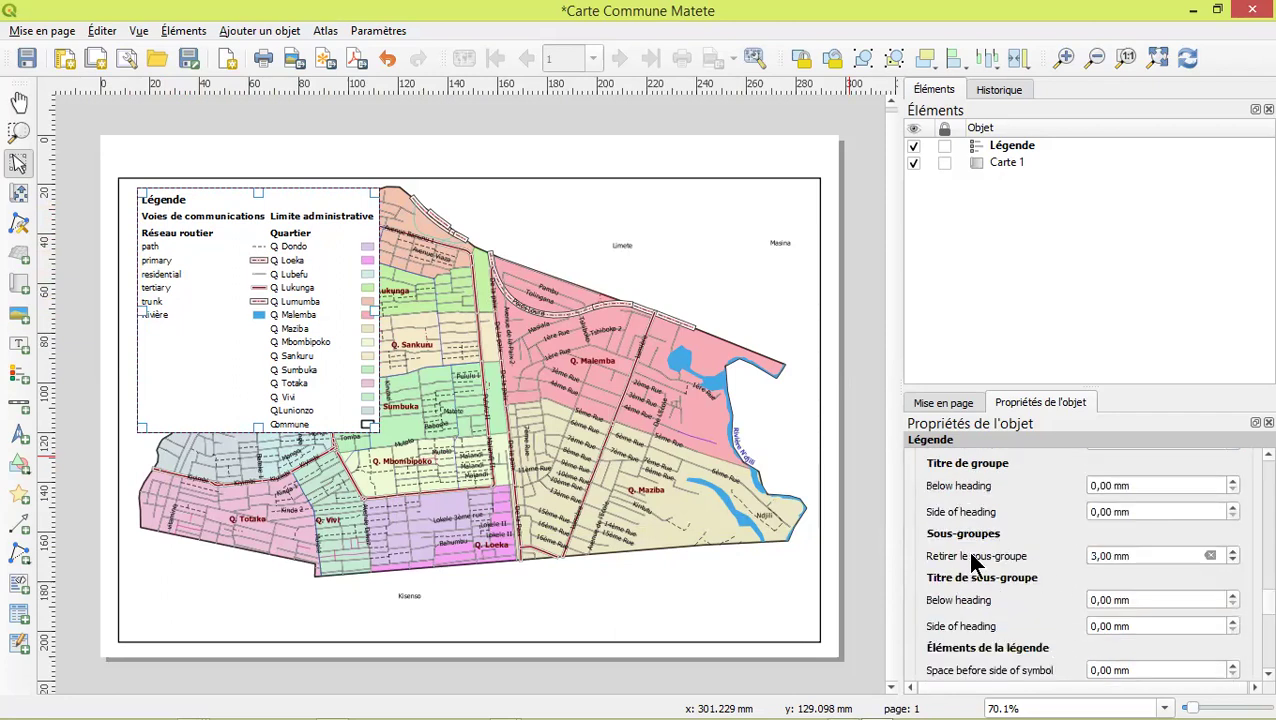
click(1233, 561)
click(1233, 561)
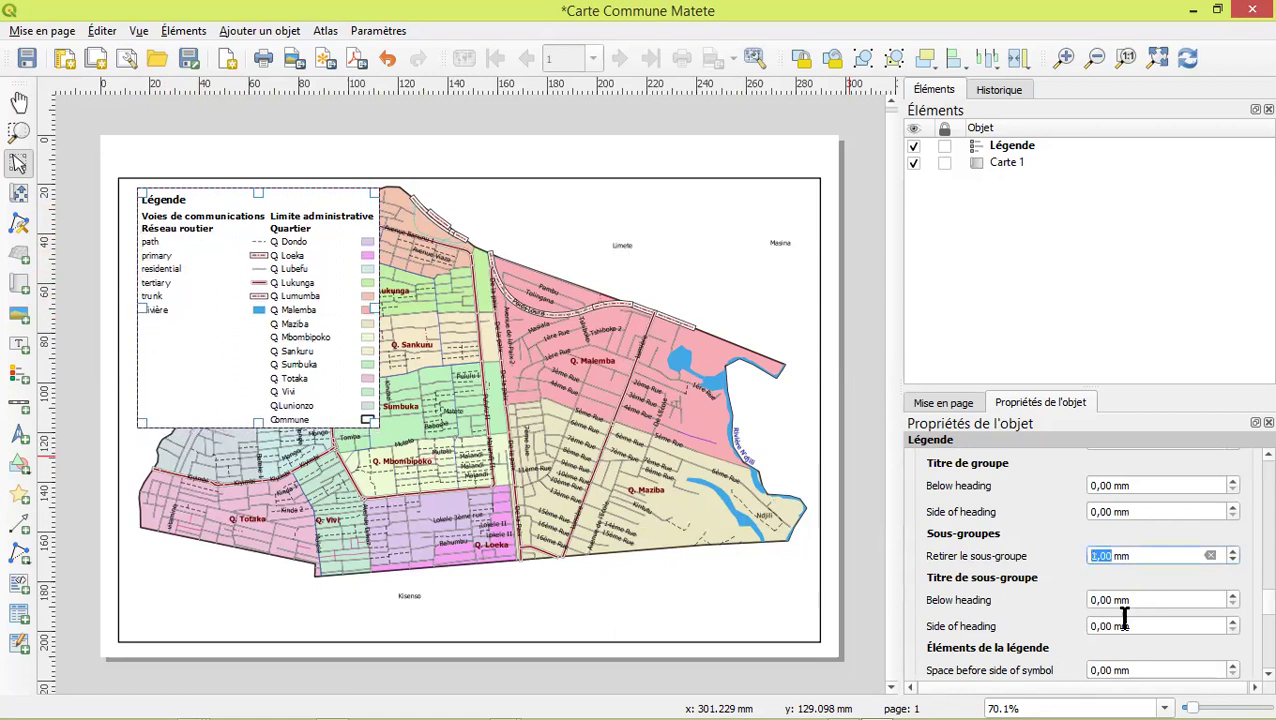
scroll(1045, 635, down, 3)
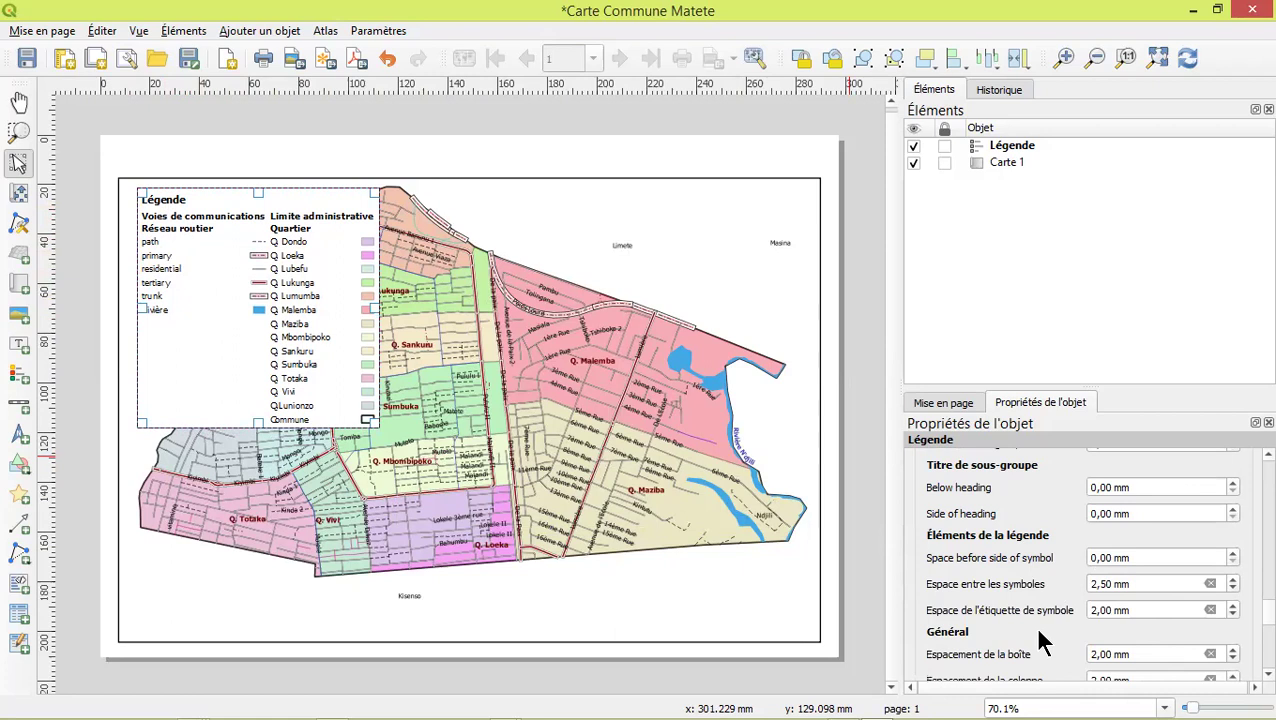
click(1233, 589)
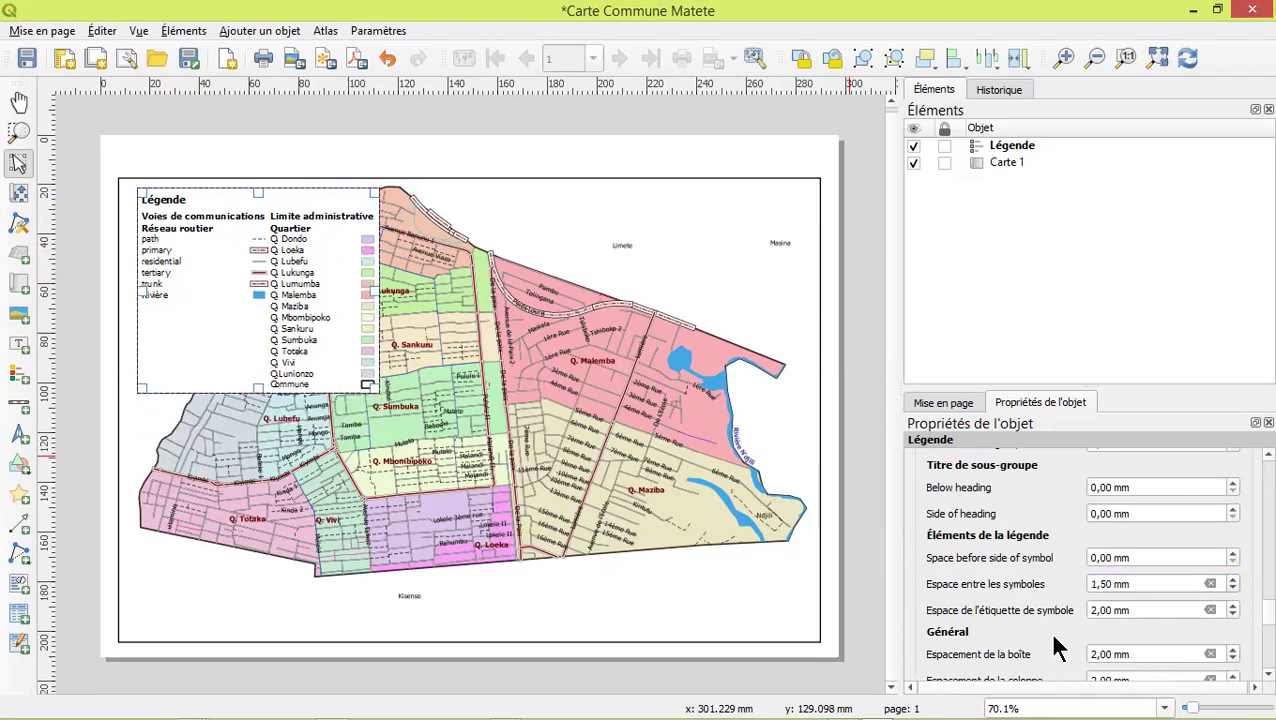
Review the legend's general spacing values and its position and size settings
scroll(1054, 636, down, 1)
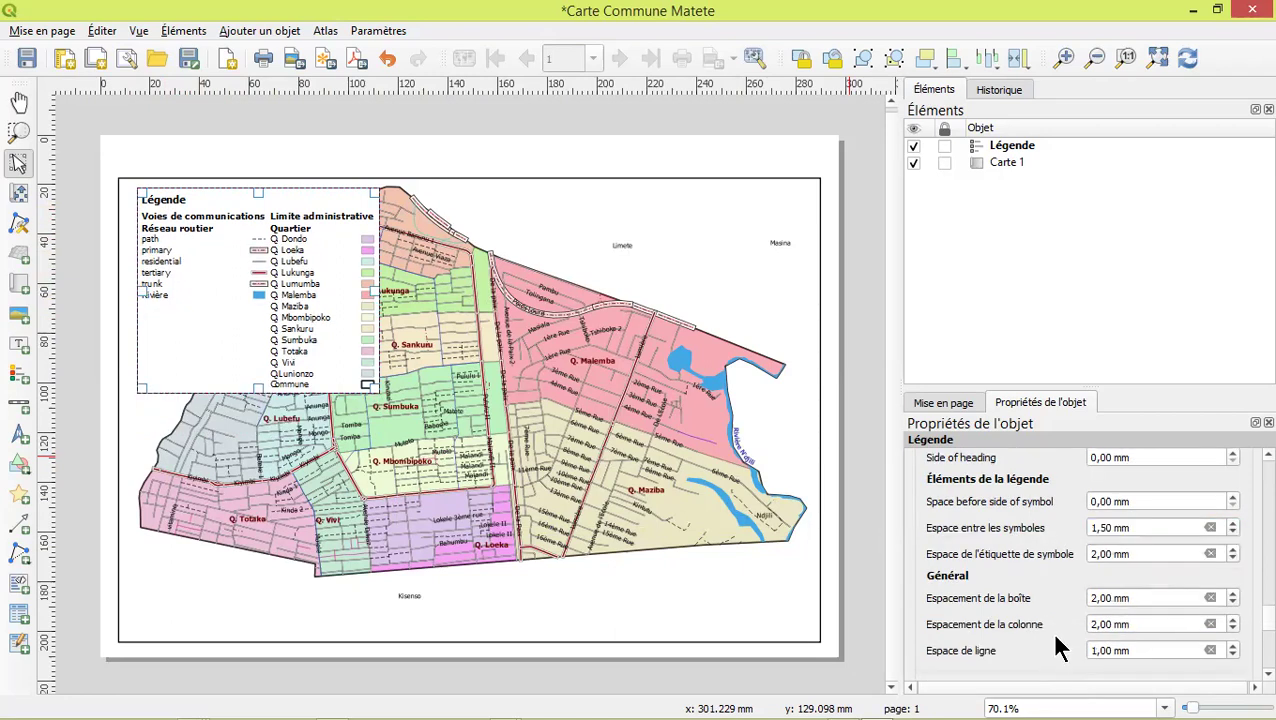
scroll(1050, 645, down, 4)
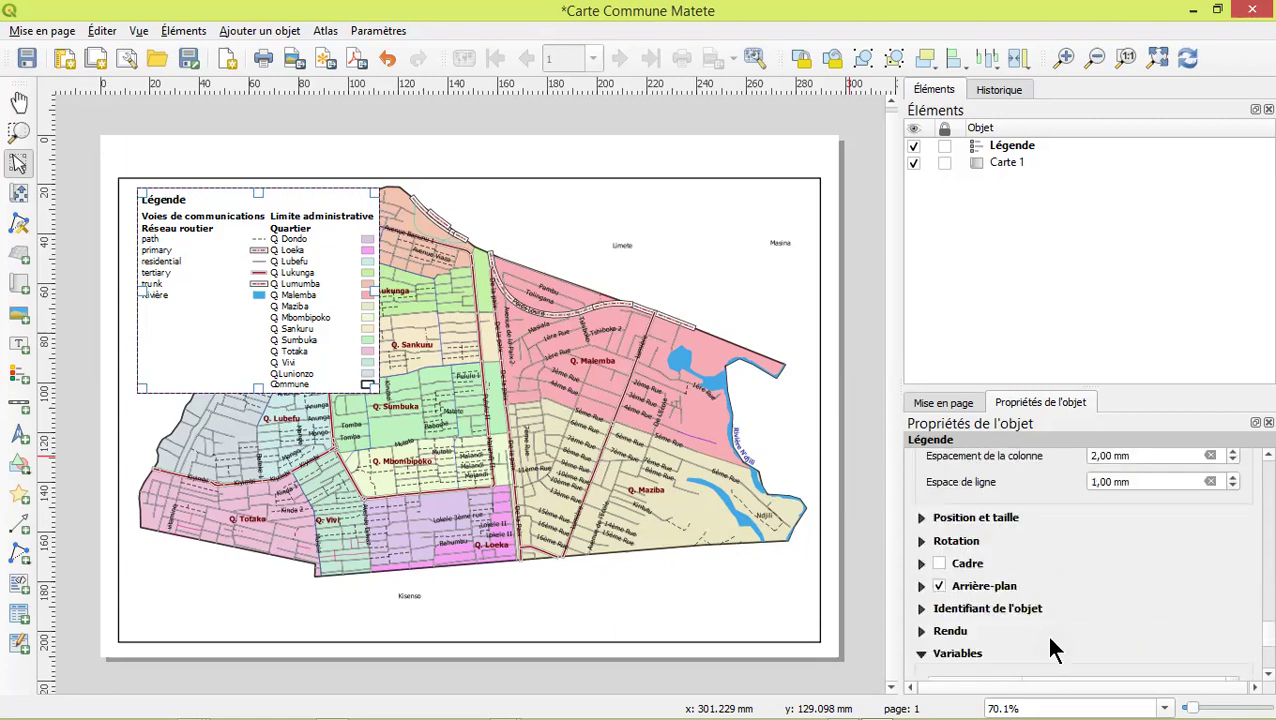
scroll(1050, 645, up, 1)
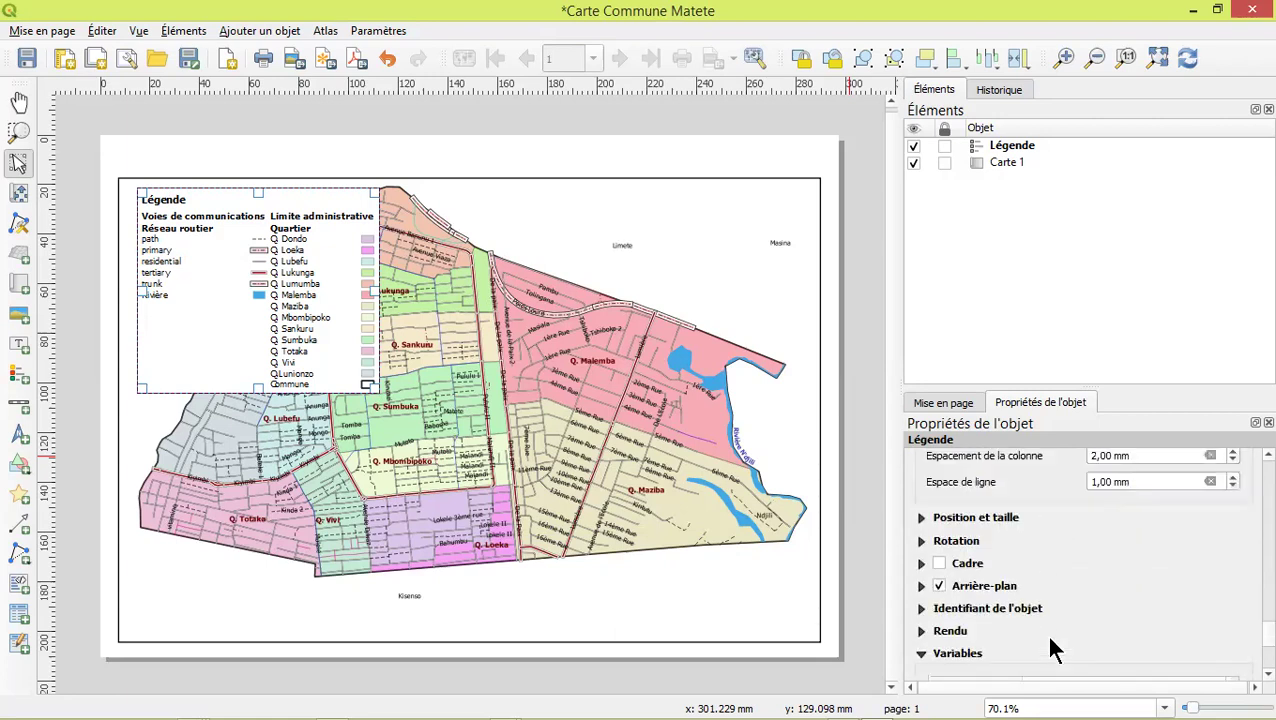
click(923, 518)
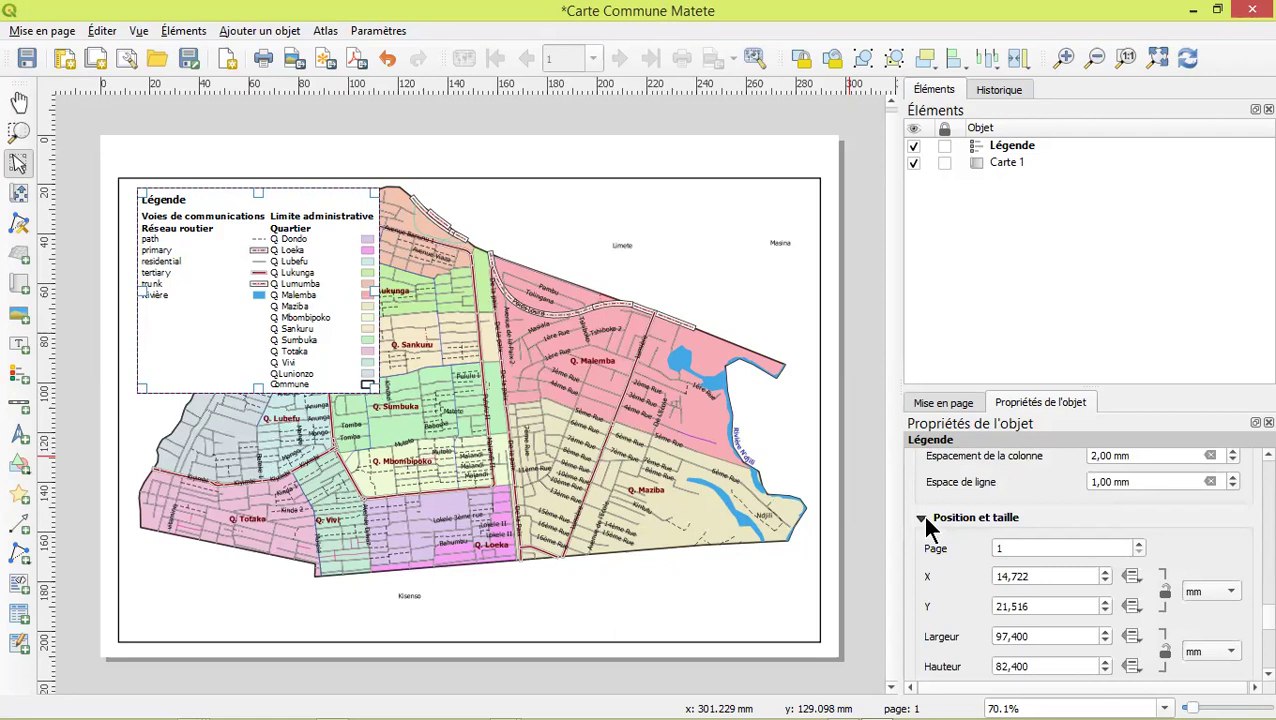
click(922, 518)
click(922, 518)
scroll(972, 592, down, 2)
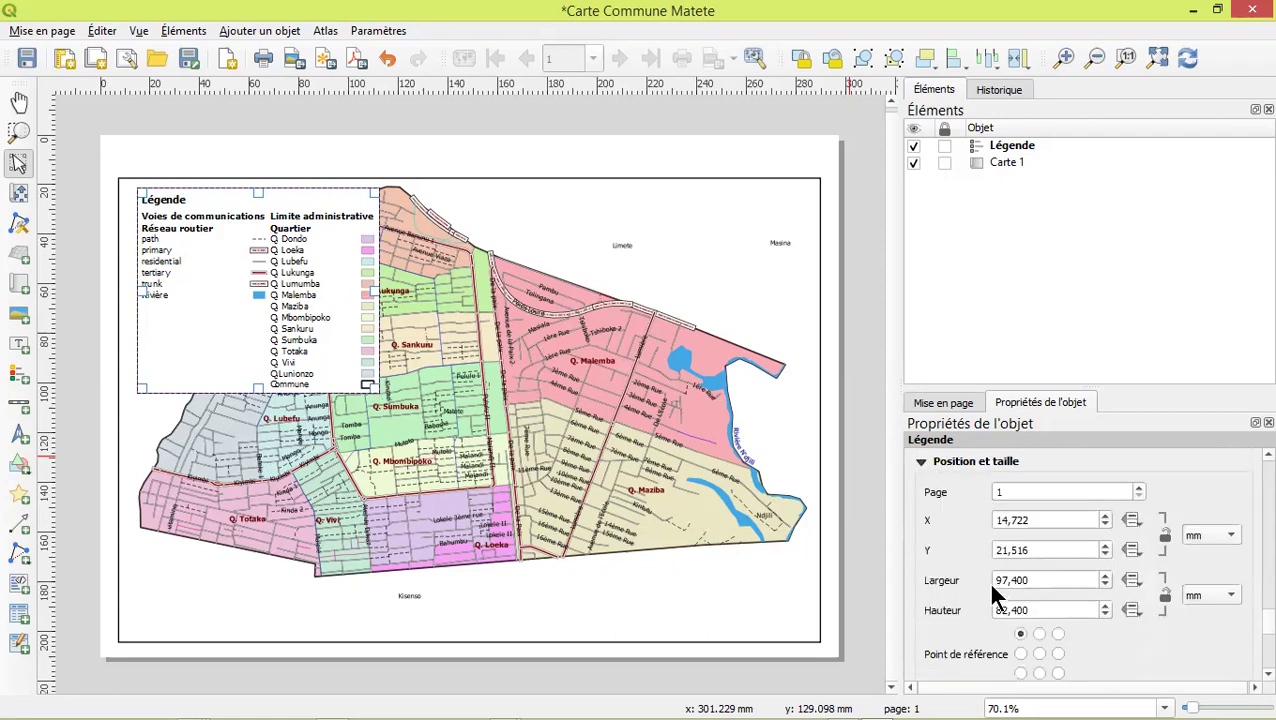
click(921, 461)
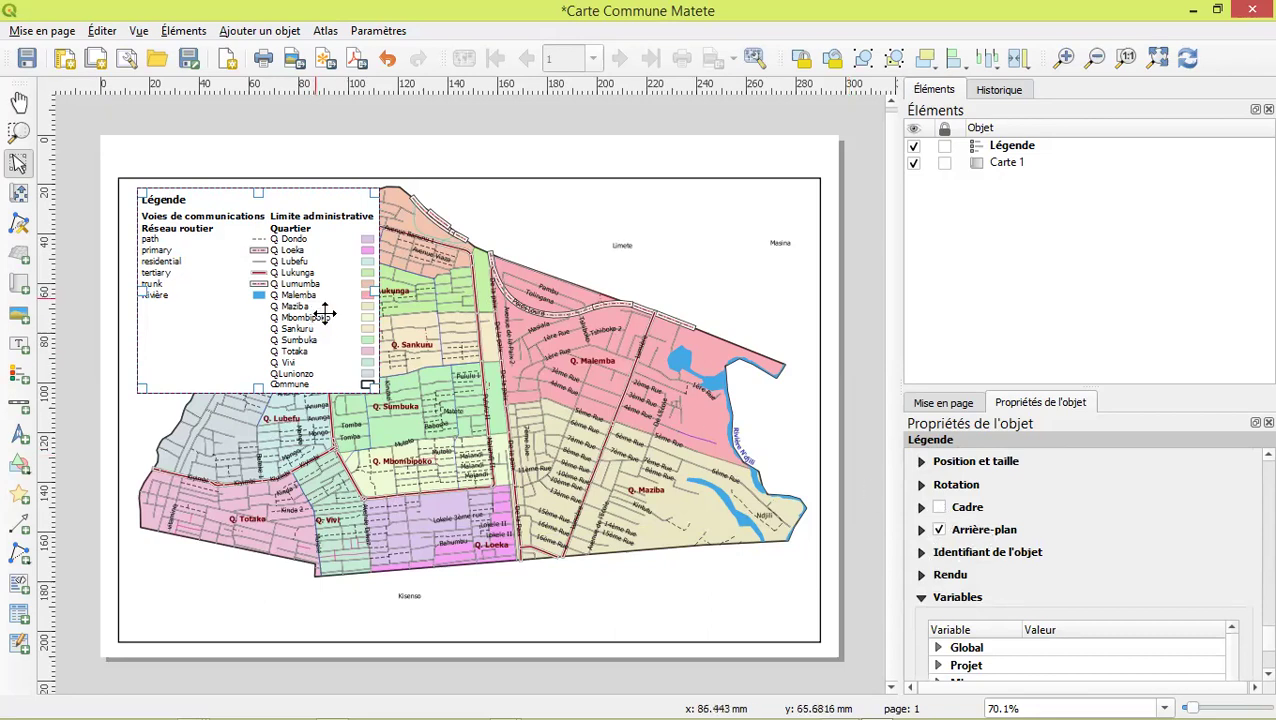
Reselect the legend and enable its frame (Cadre)
click(251, 536)
click(237, 293)
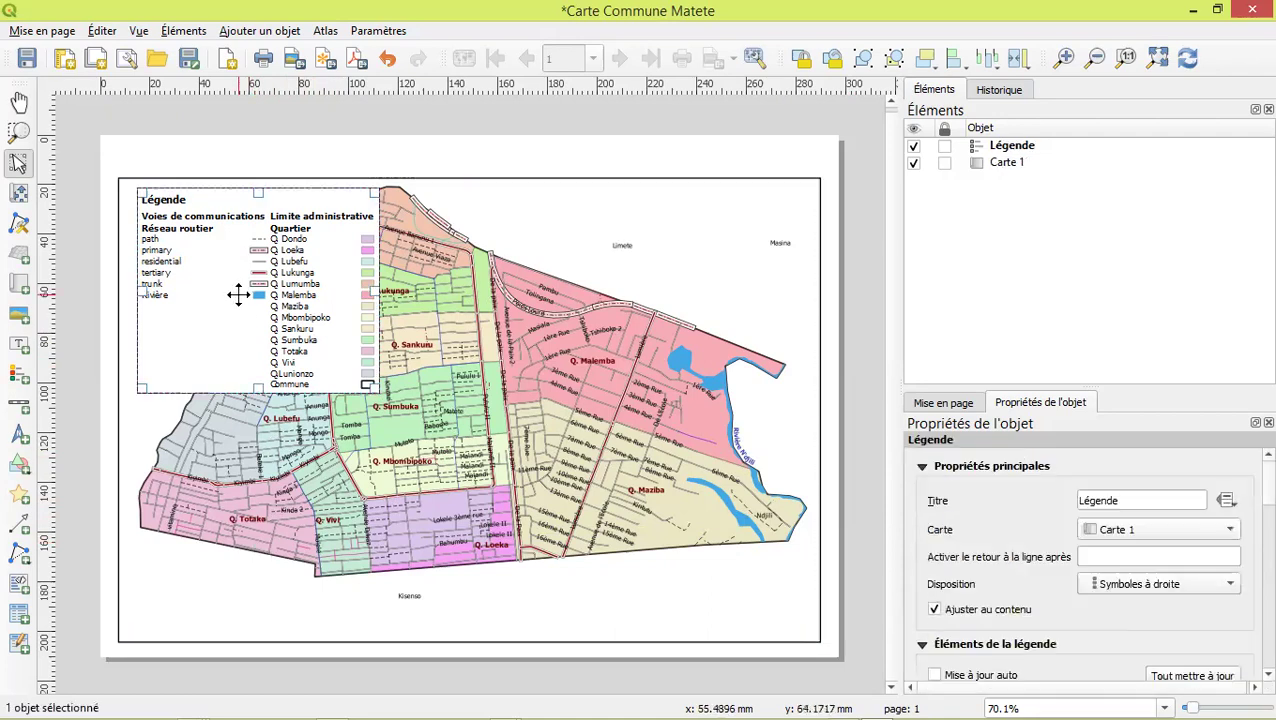
scroll(978, 544, down, 10)
scroll(983, 553, down, 3)
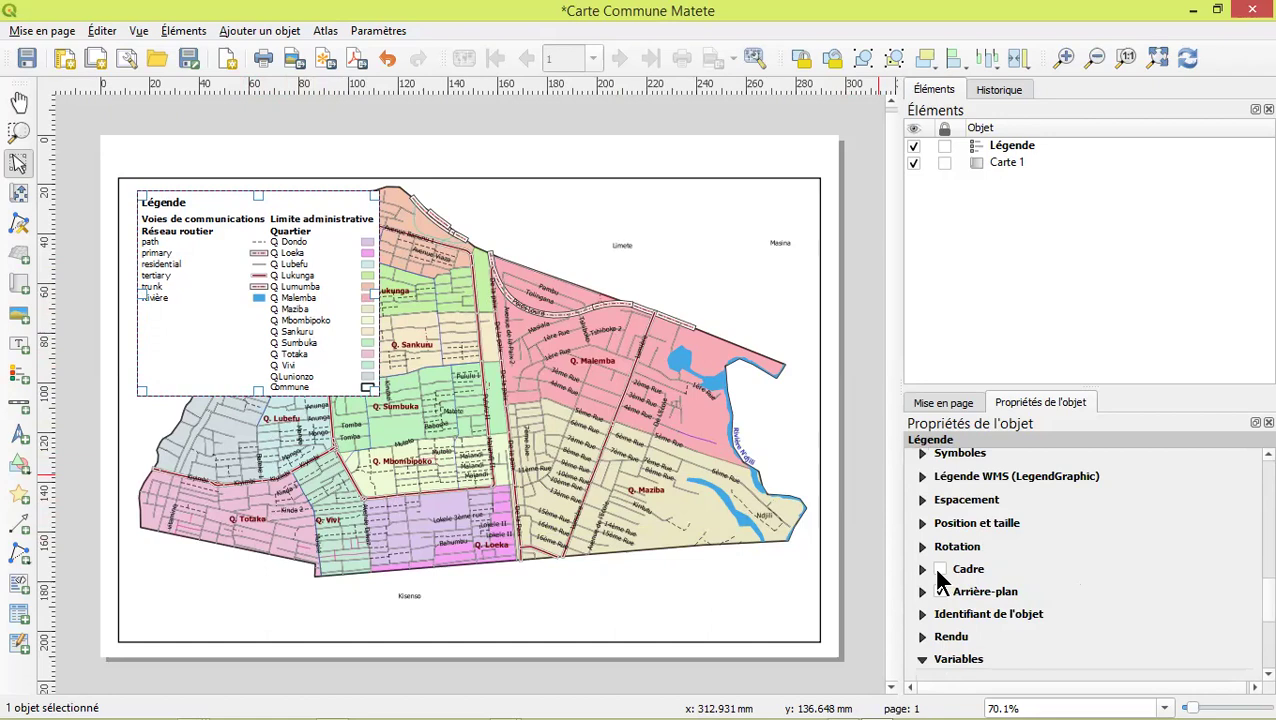
click(940, 569)
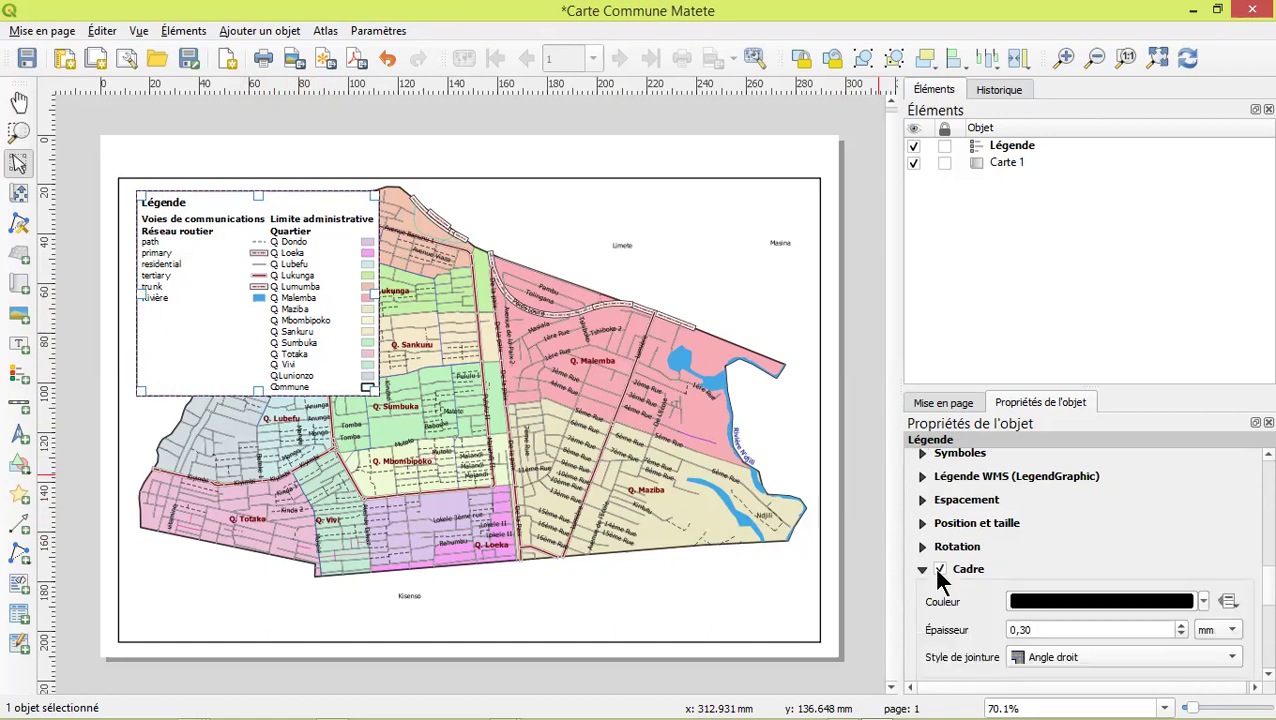
scroll(985, 605, down, 3)
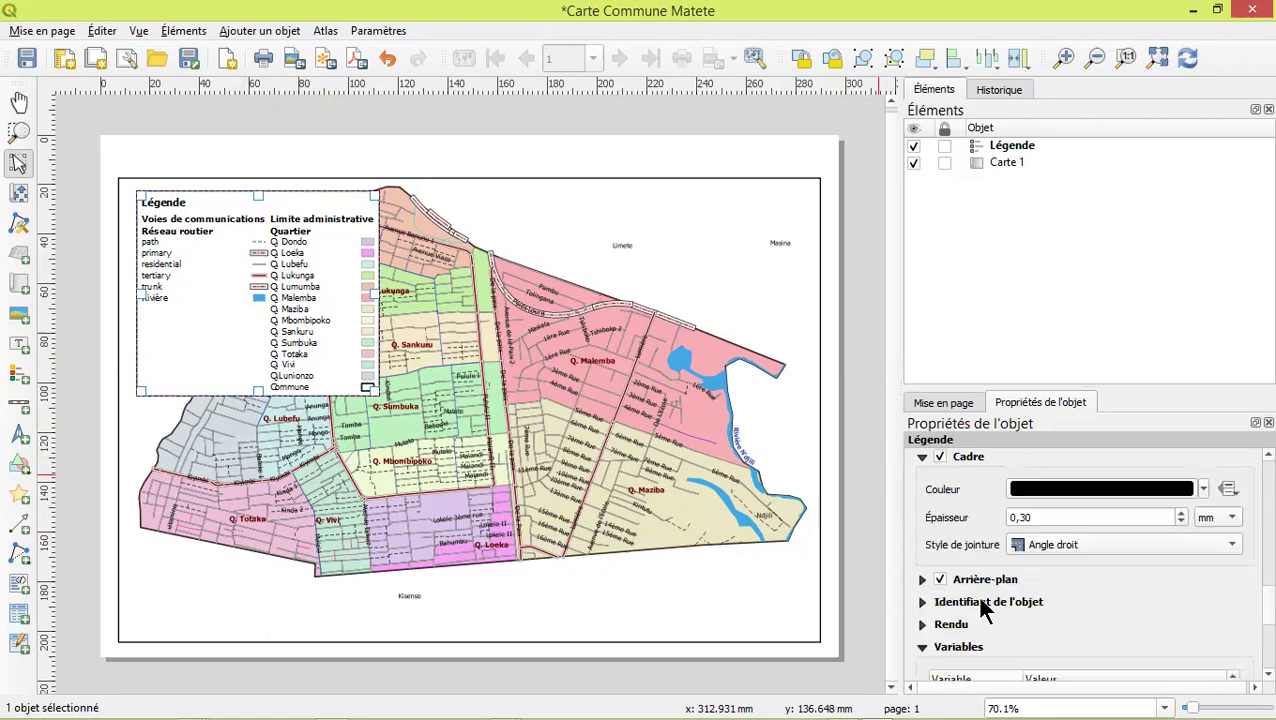
Try a light grey background (Arrière-plan) colour on the legend, and set the background back to white
click(972, 580)
click(972, 582)
click(970, 582)
click(970, 582)
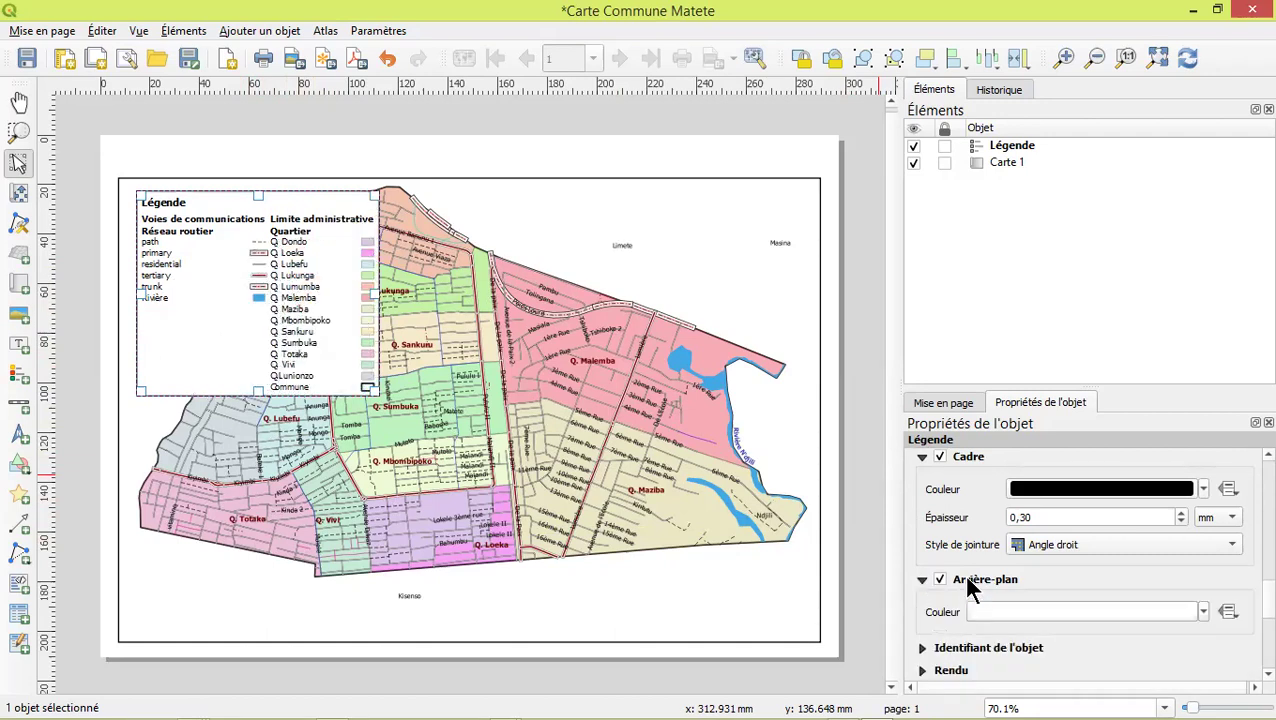
click(968, 580)
click(968, 580)
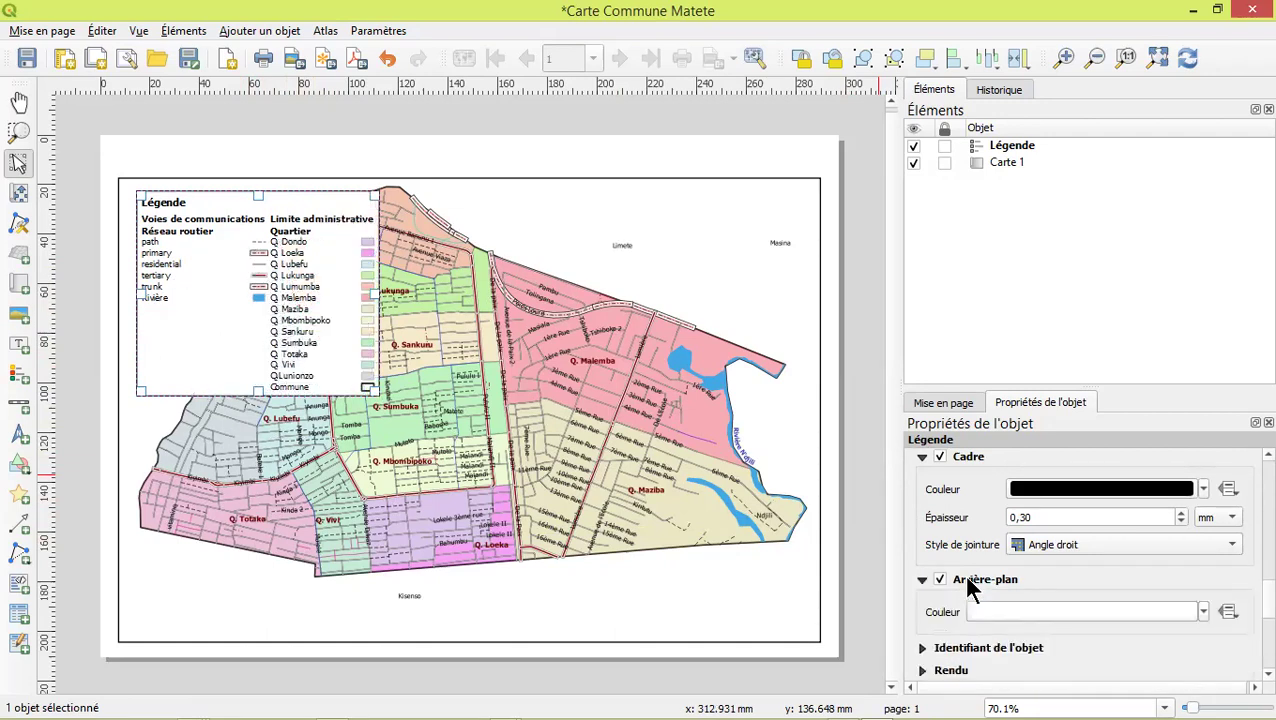
click(1203, 611)
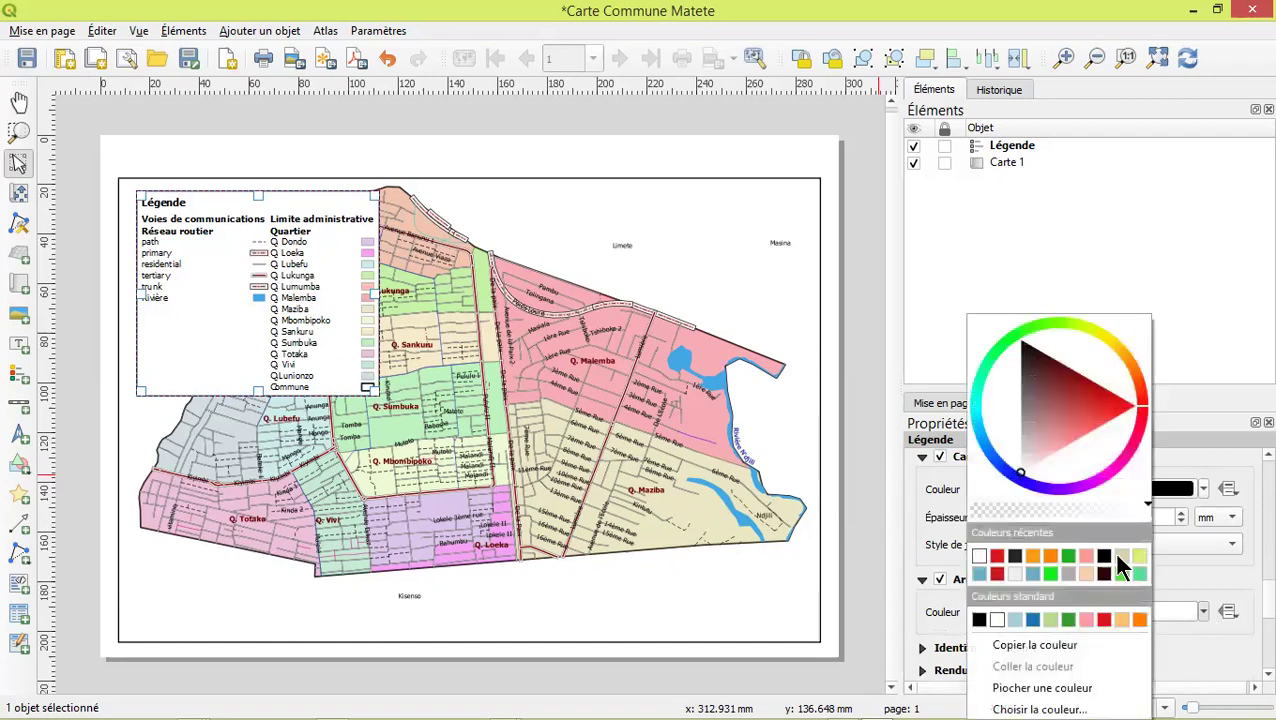
click(1019, 462)
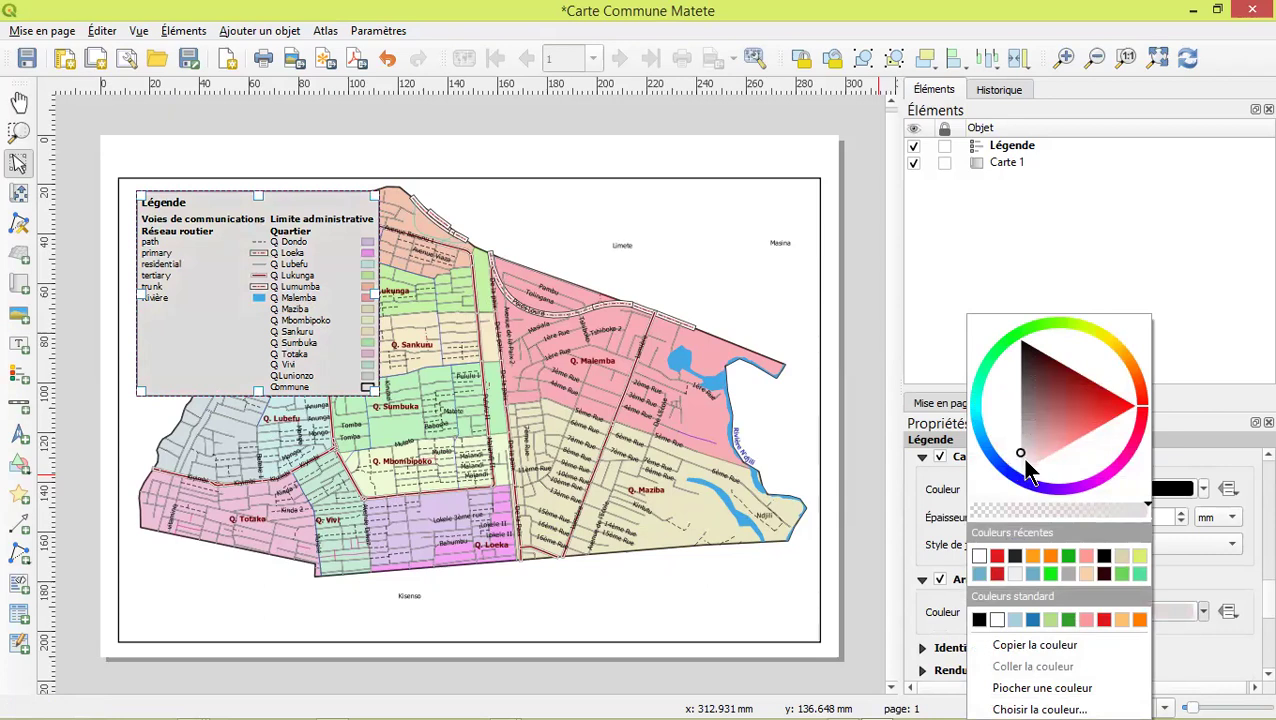
drag(1020, 455, 1019, 490)
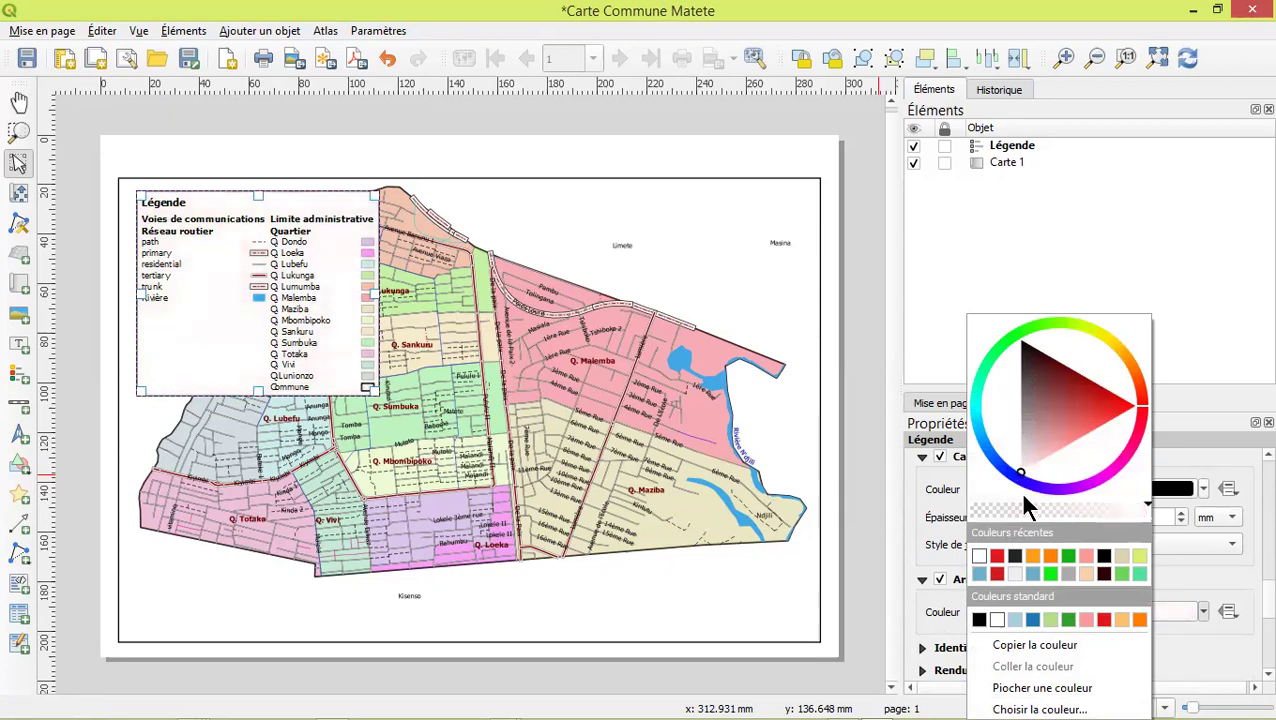
click(997, 620)
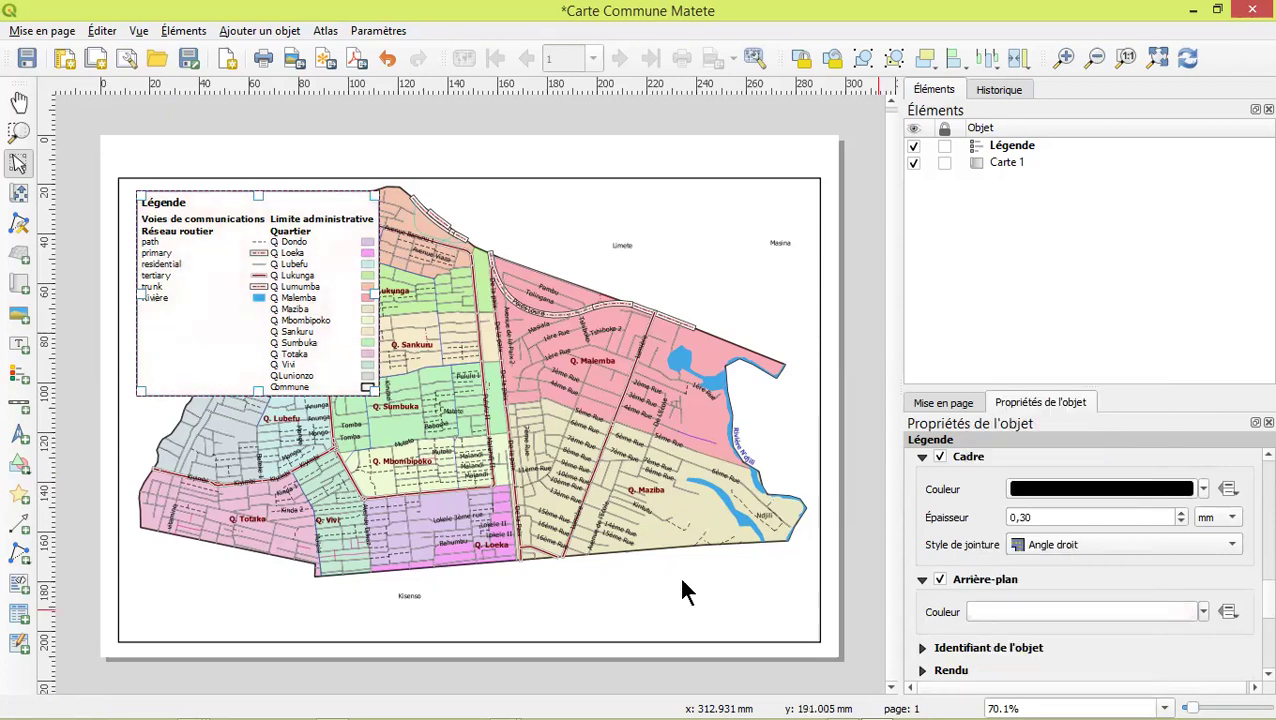
Set the legend's column count (Compte) to 1 and move the legend to the page's upper-left area, beside the map
drag(182, 308, 203, 521)
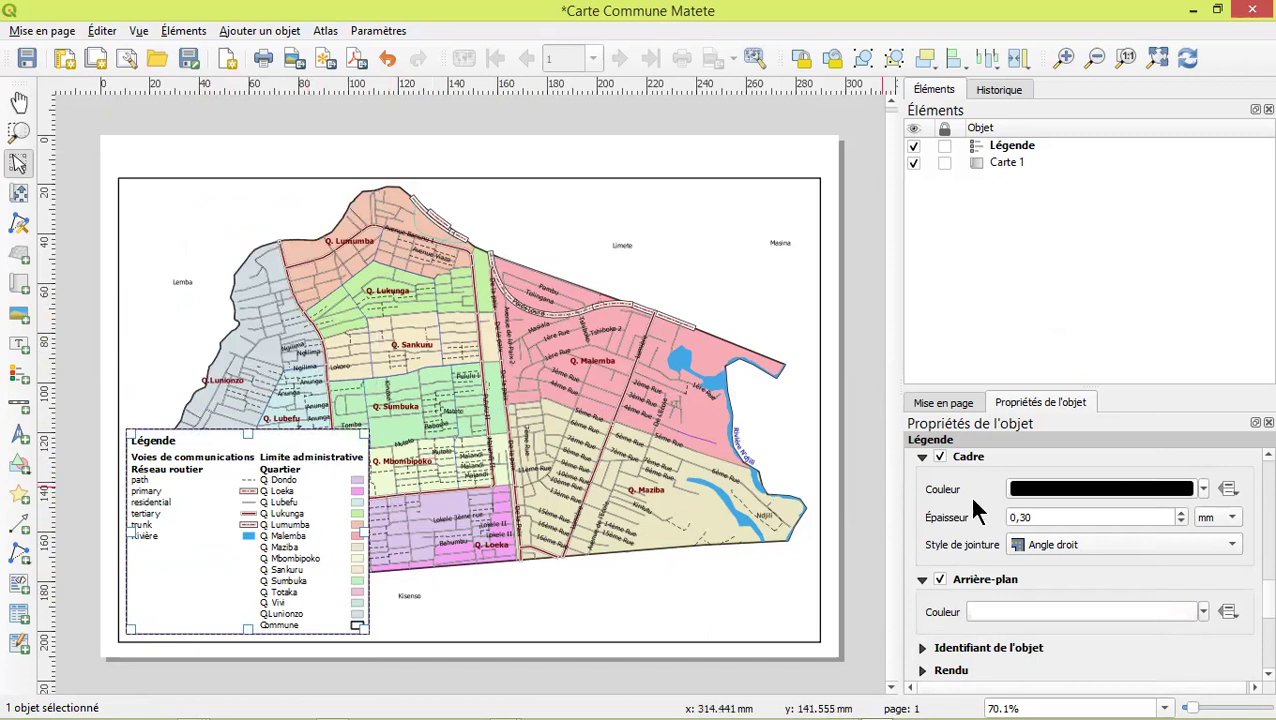
scroll(968, 493, down, 2)
scroll(968, 493, up, 10)
scroll(969, 496, down, 3)
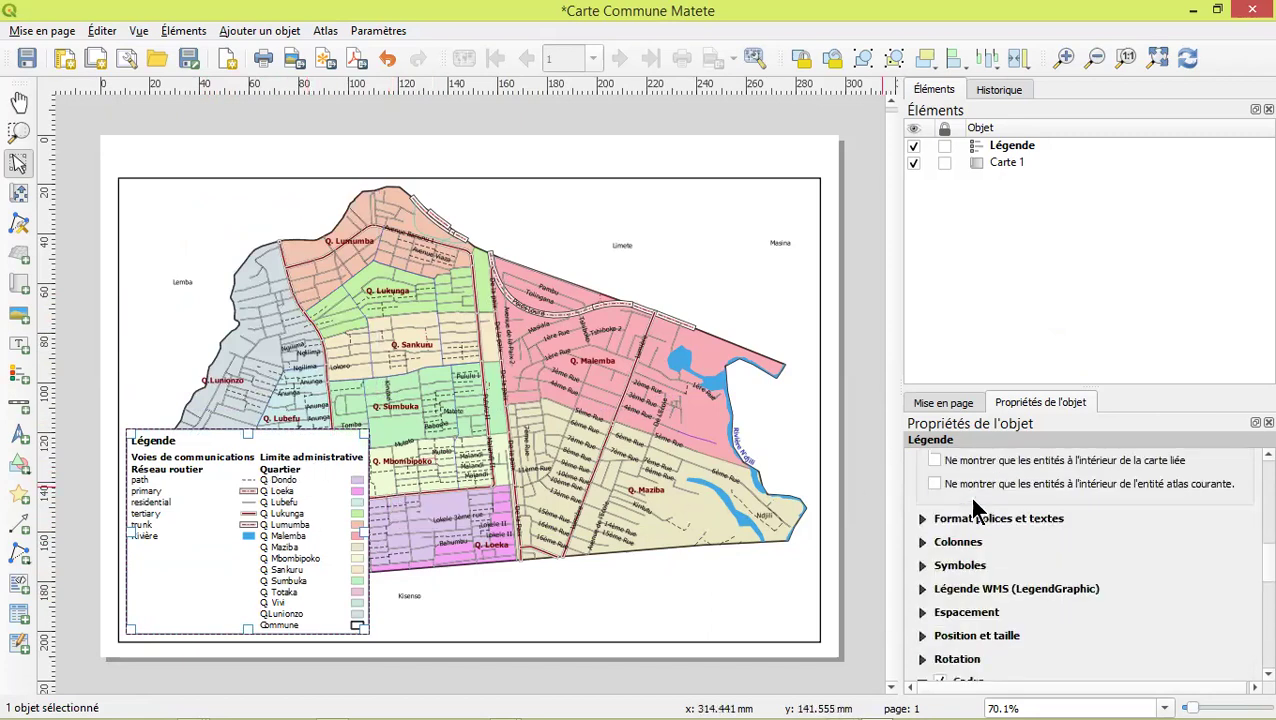
click(921, 542)
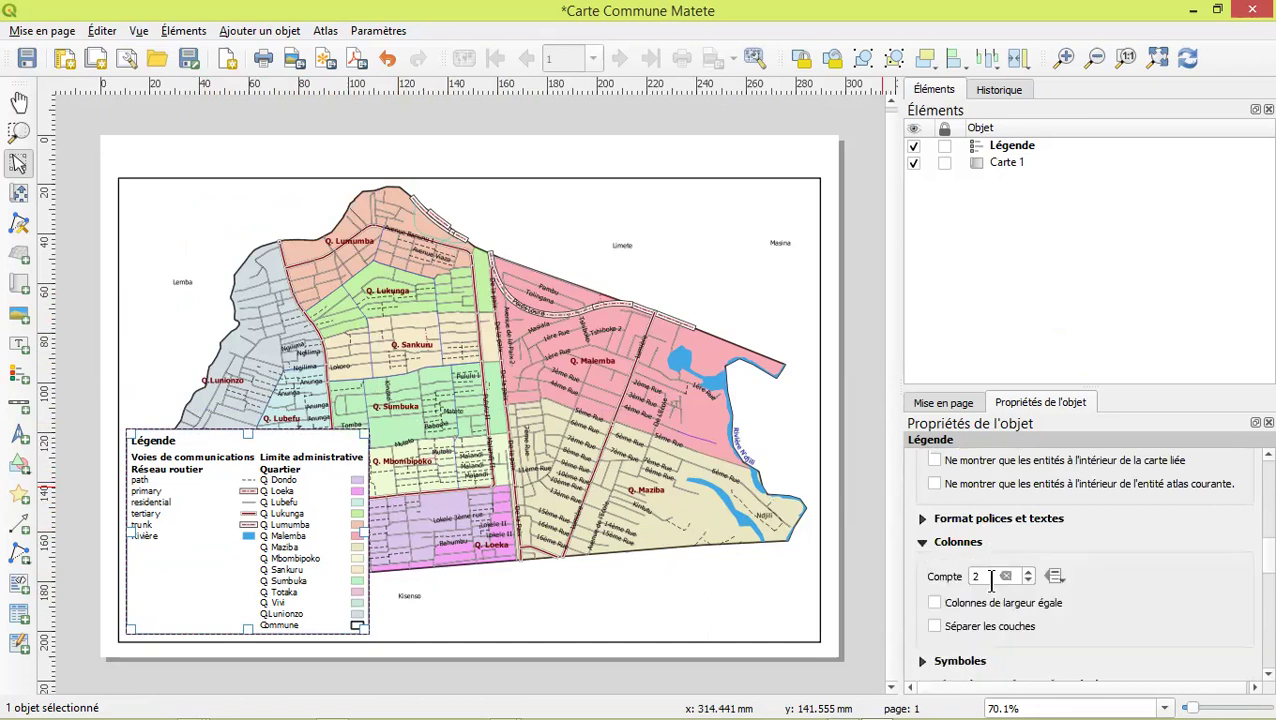
text(1)
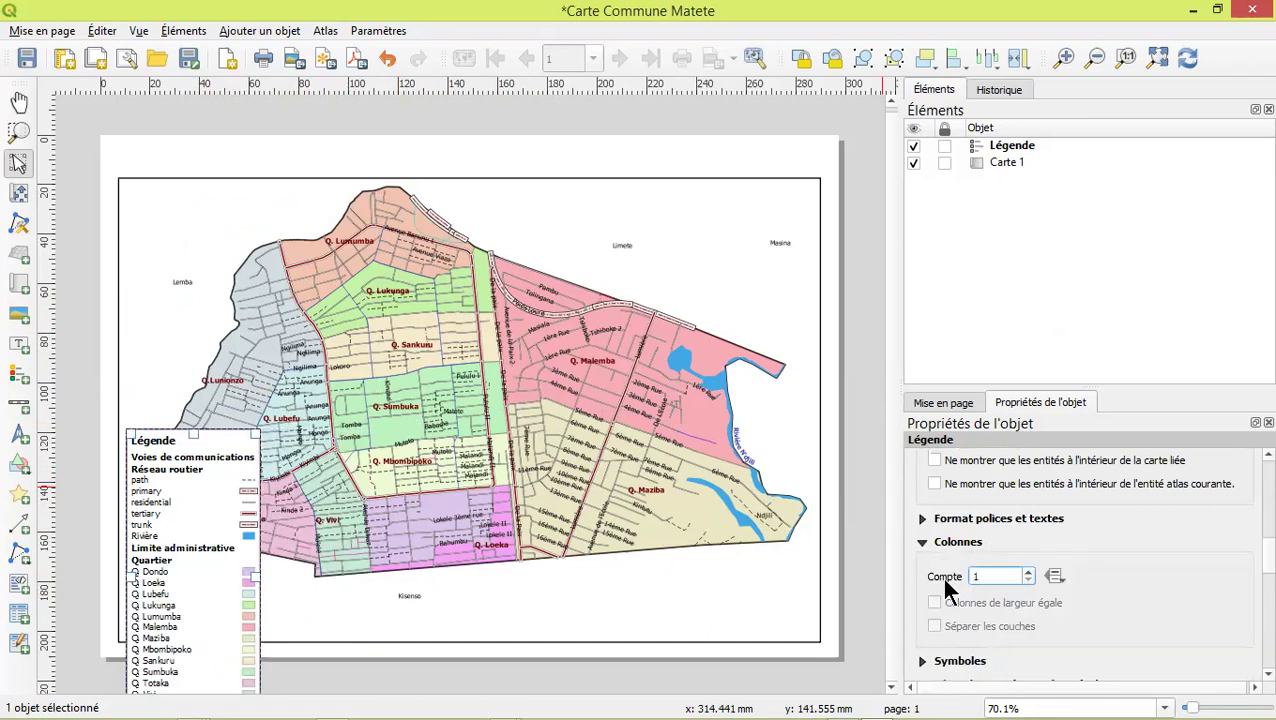
drag(216, 615, 197, 390)
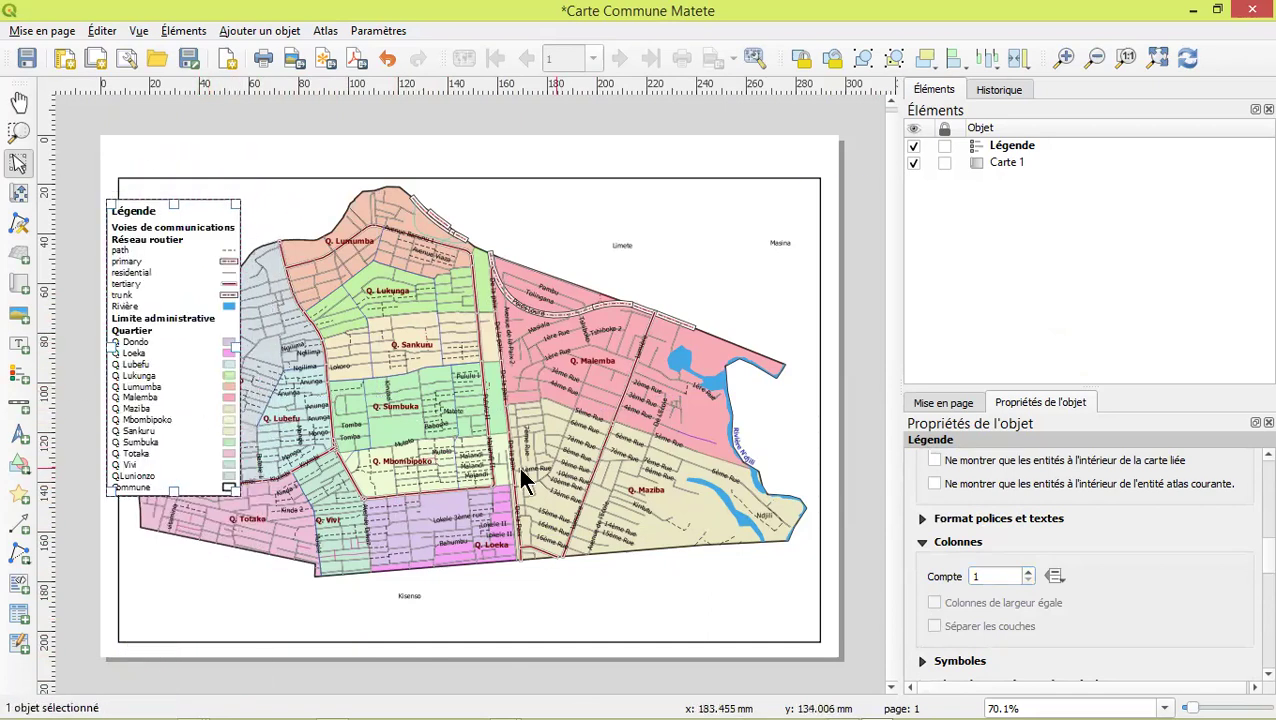
Narrow the map by bringing its left edge in to about 66 mm, and place the legend in the freed space beside it
mouse_move(481, 350)
mouse_down()
mouse_move(493, 372)
mouse_move(499, 353)
mouse_move(482, 356)
mouse_up()
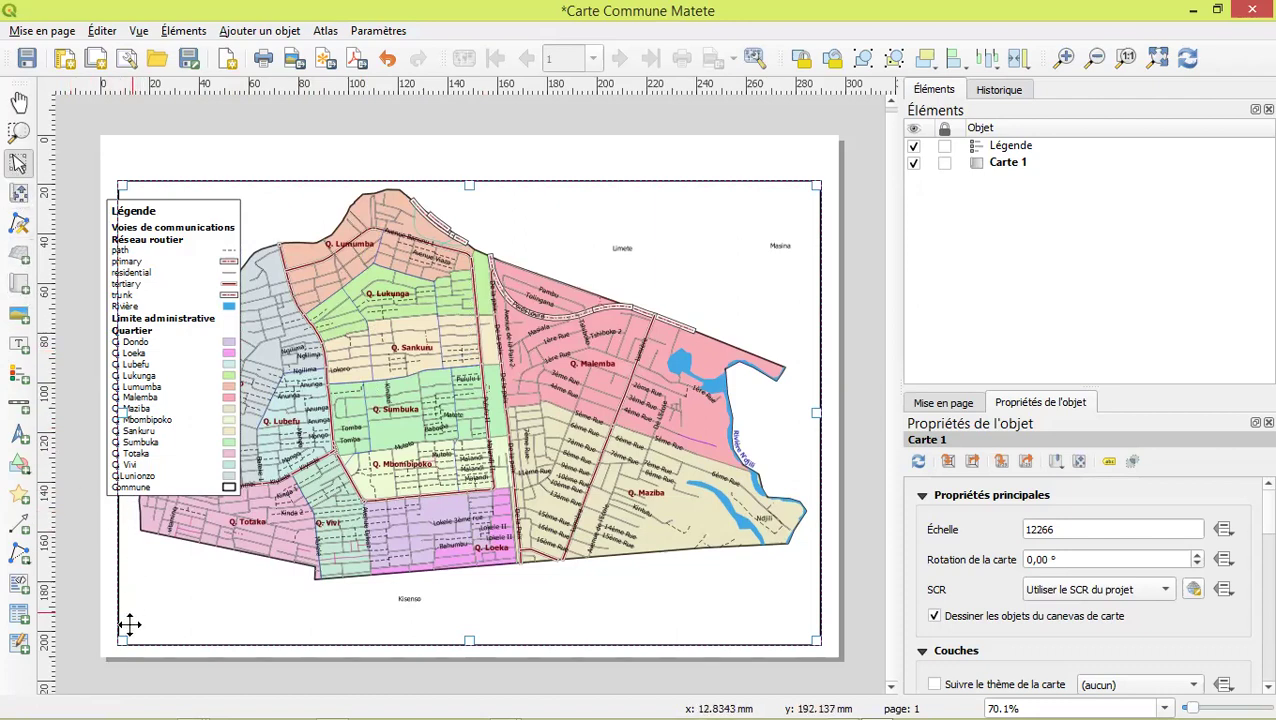
drag(120, 640, 264, 638)
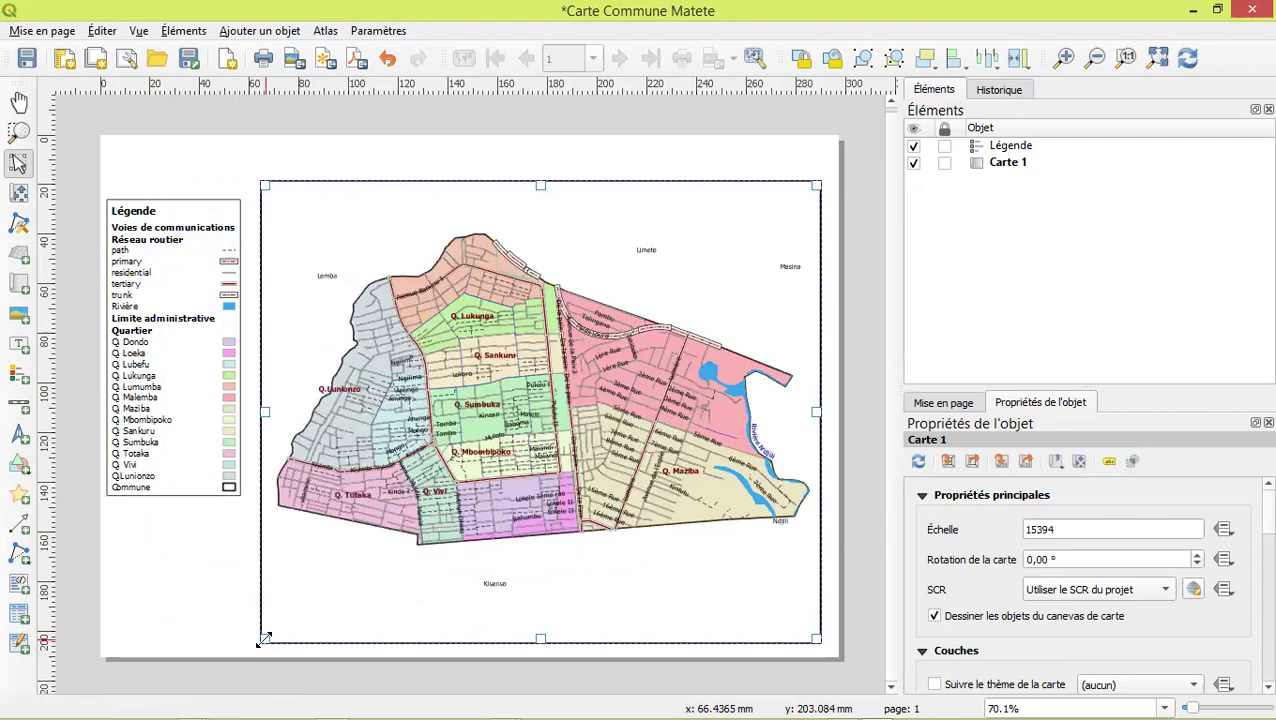
drag(165, 356, 172, 446)
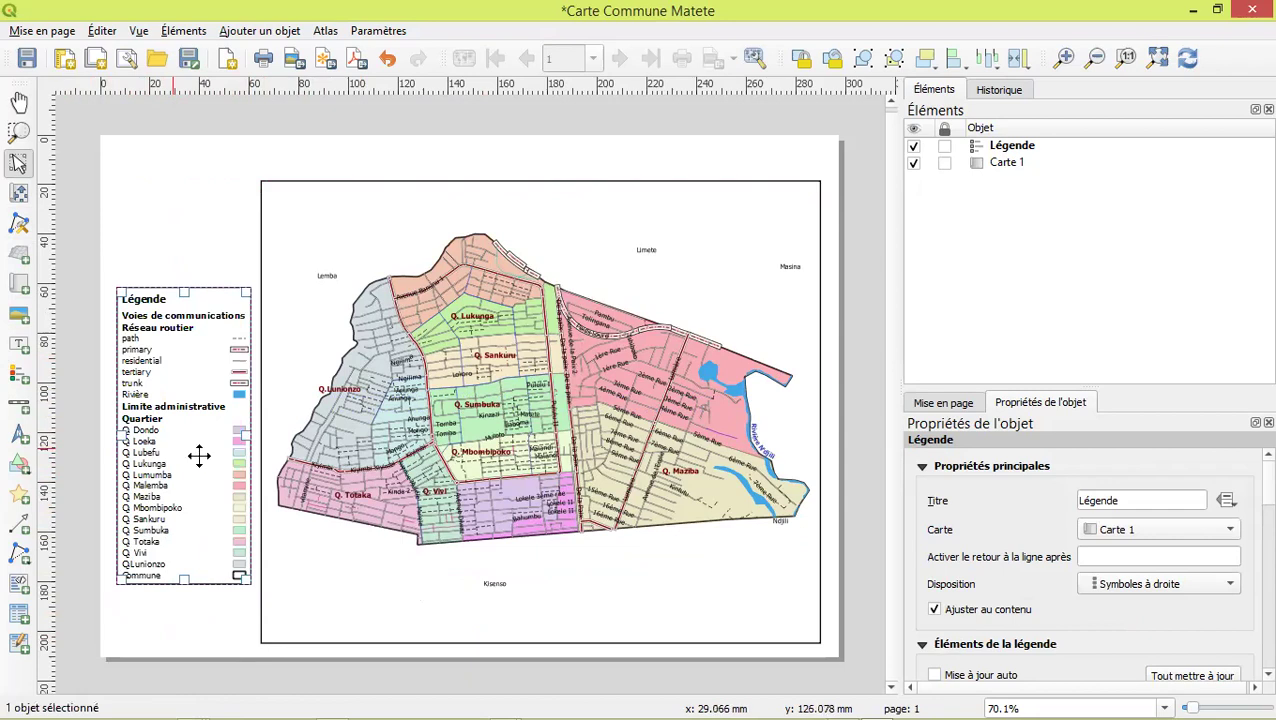
click(482, 448)
drag(192, 348, 195, 366)
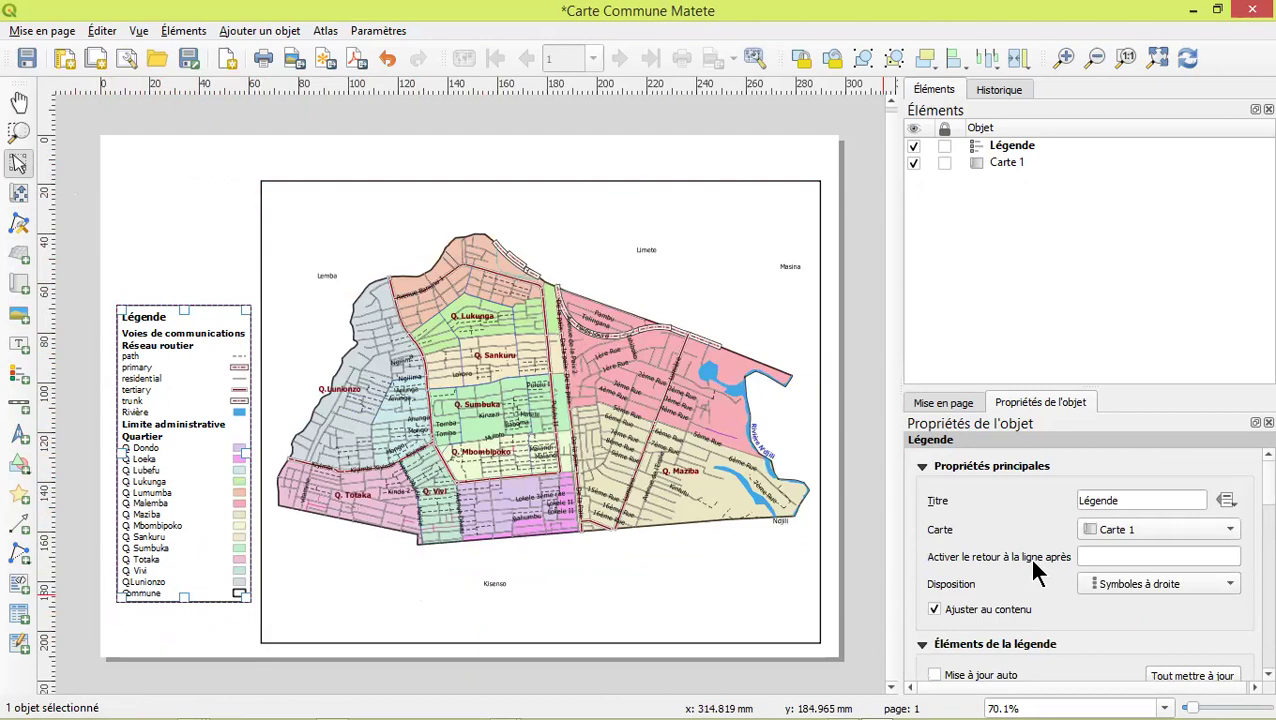
scroll(1028, 555, down, 5)
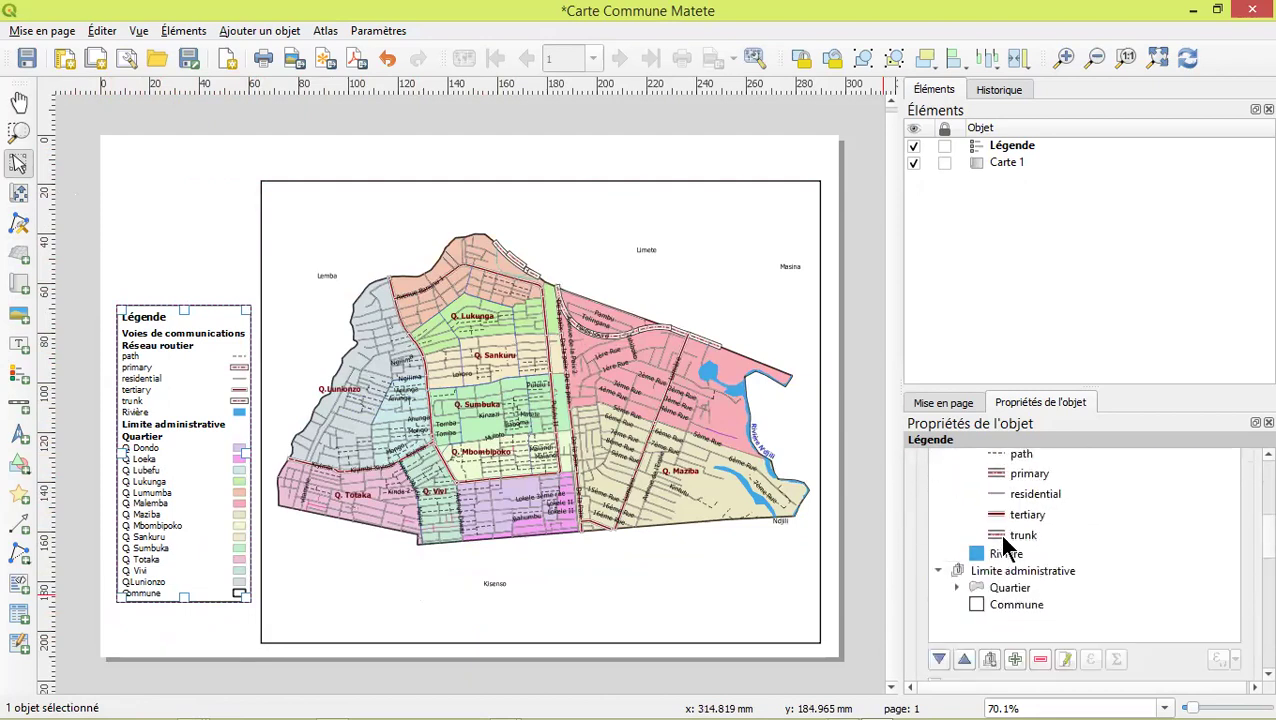
click(956, 587)
click(956, 587)
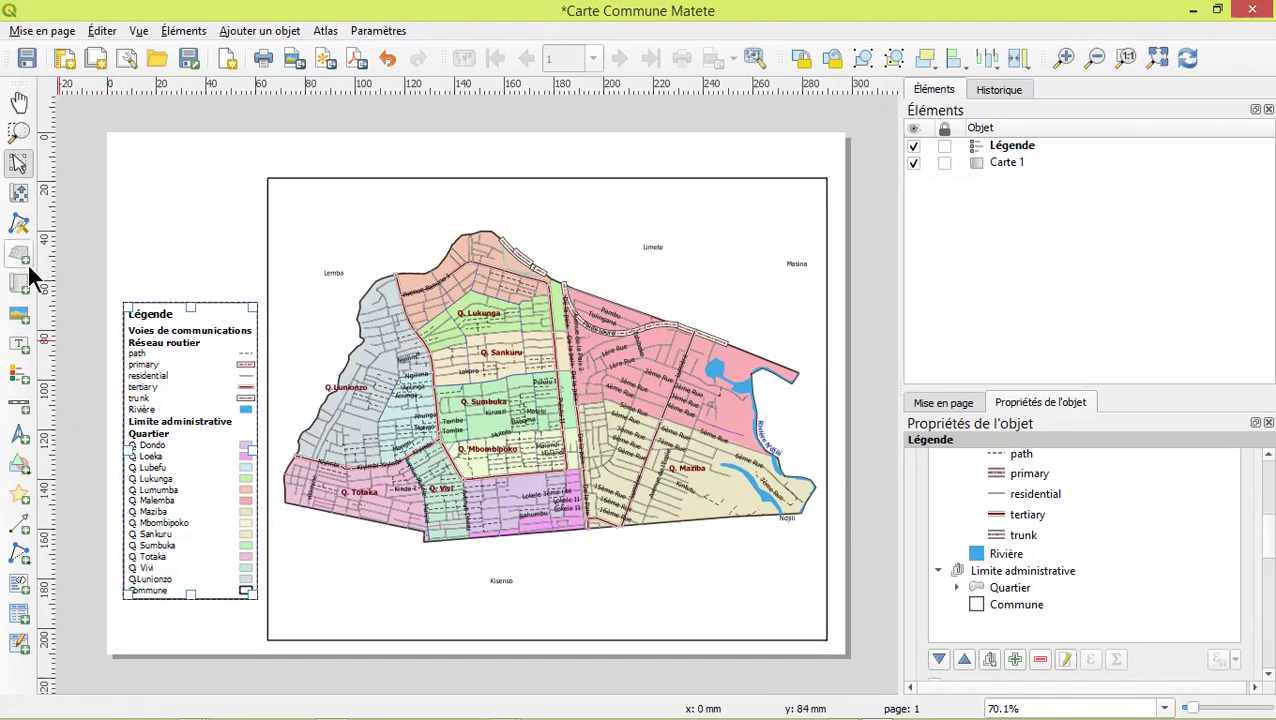
Add an image item above the legend, matching its width, and set its source type to raster (image raster)
click(20, 320)
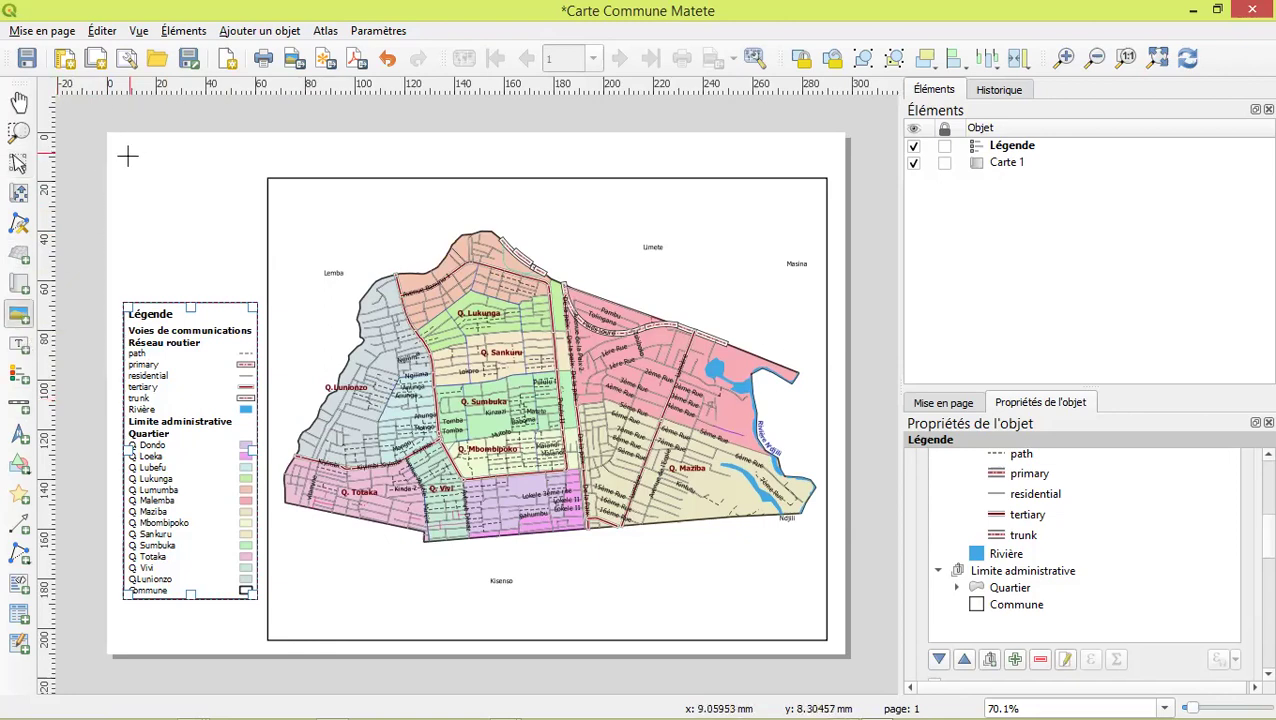
drag(123, 179, 257, 281)
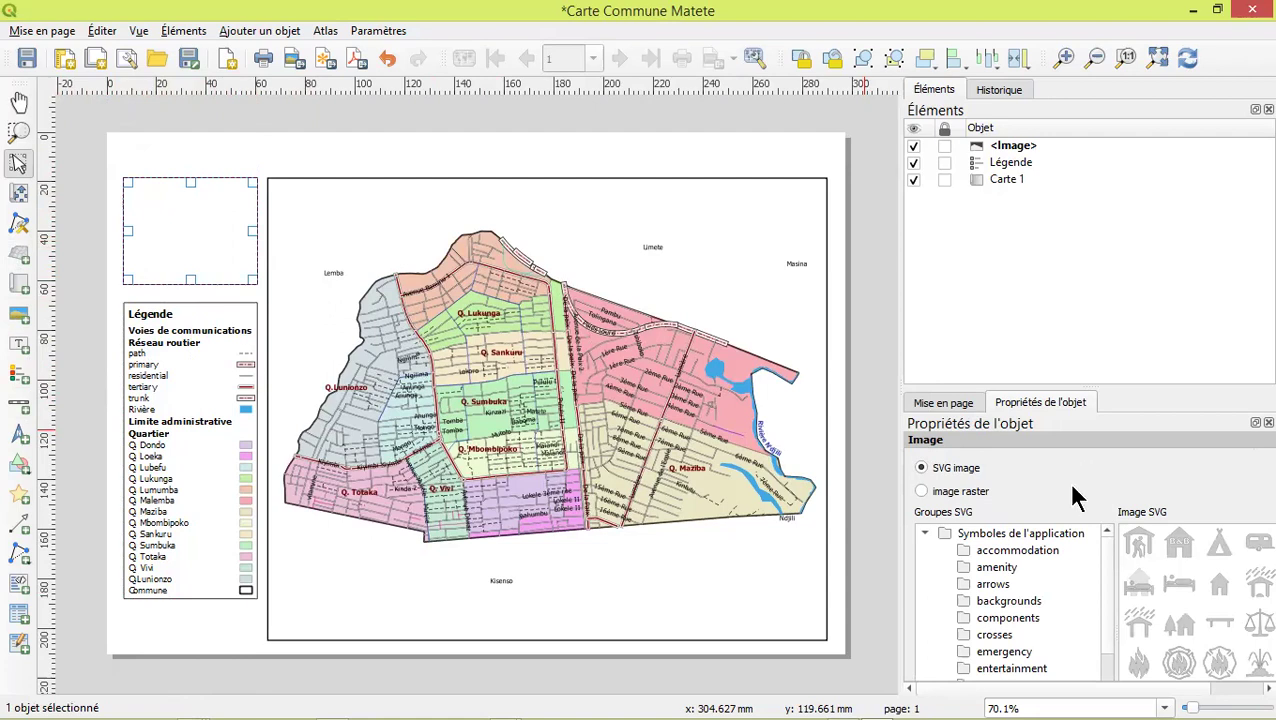
click(924, 491)
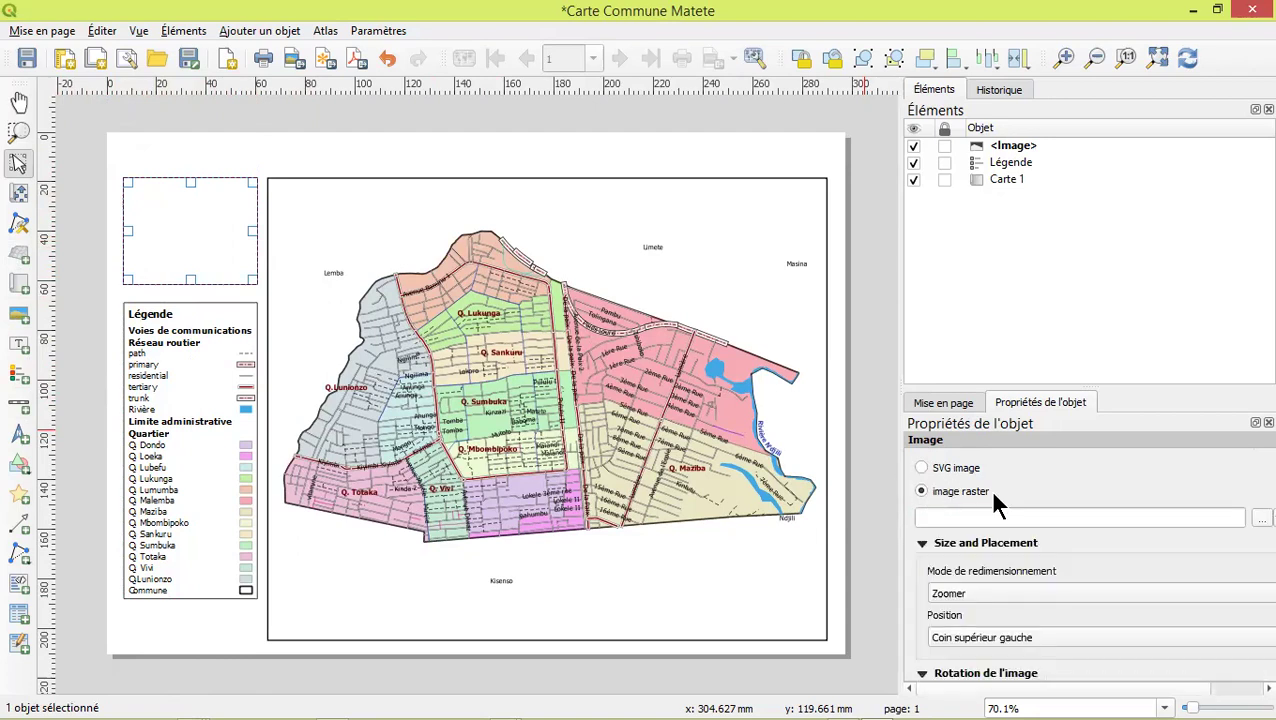
Load the Localisation RDC_Kin image from PROJET COMMUNE DE MATETE/CARTES into the image item
click(1248, 516)
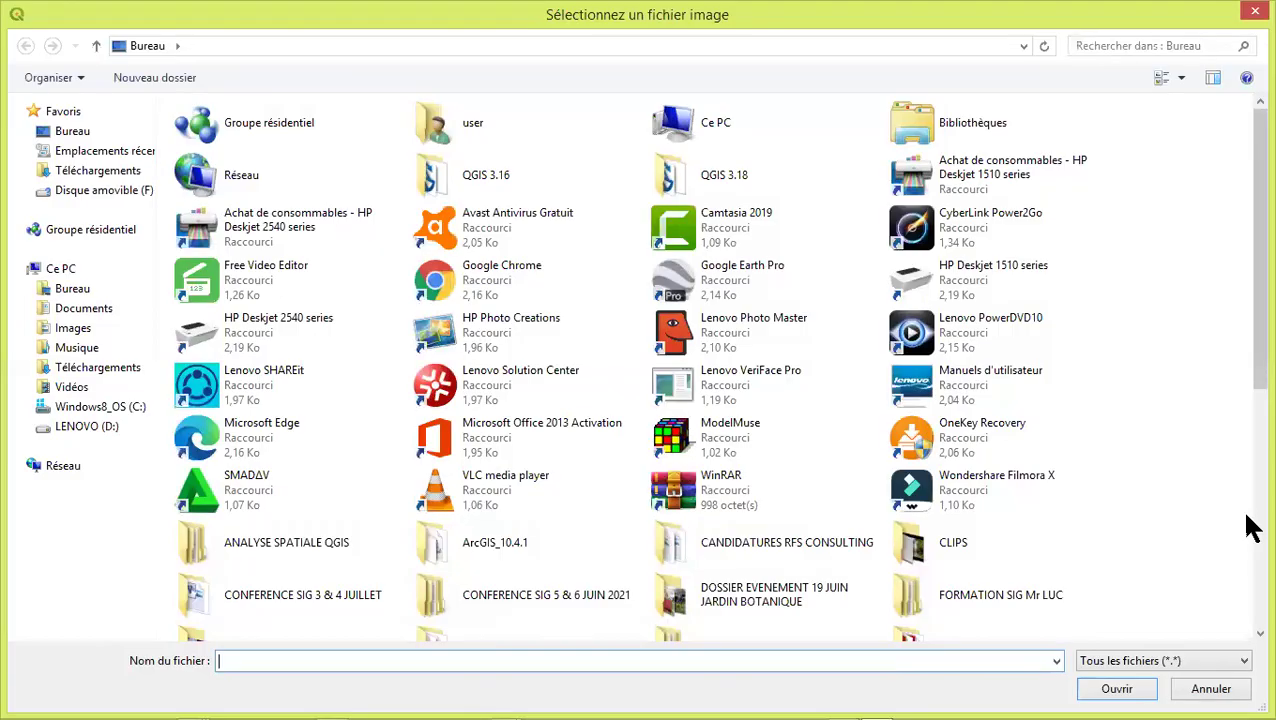
click(581, 610)
scroll(581, 610, down, 3)
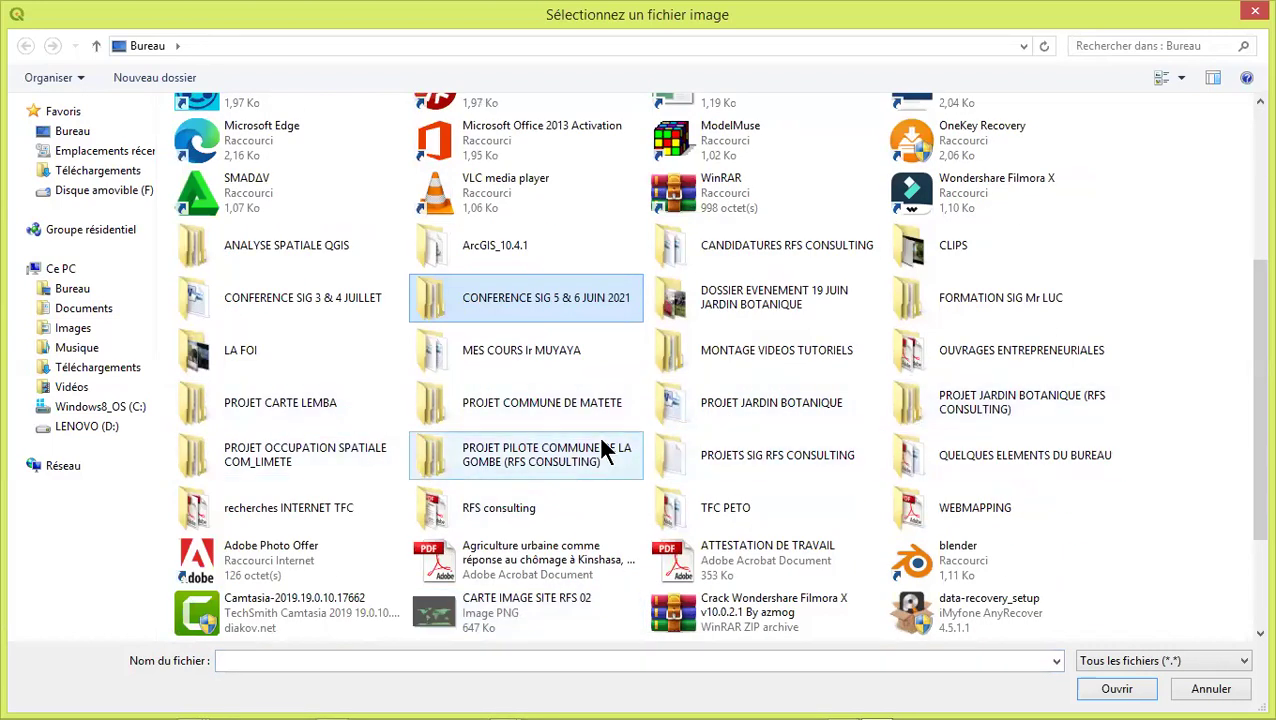
double_click(543, 402)
double_click(235, 150)
click(330, 179)
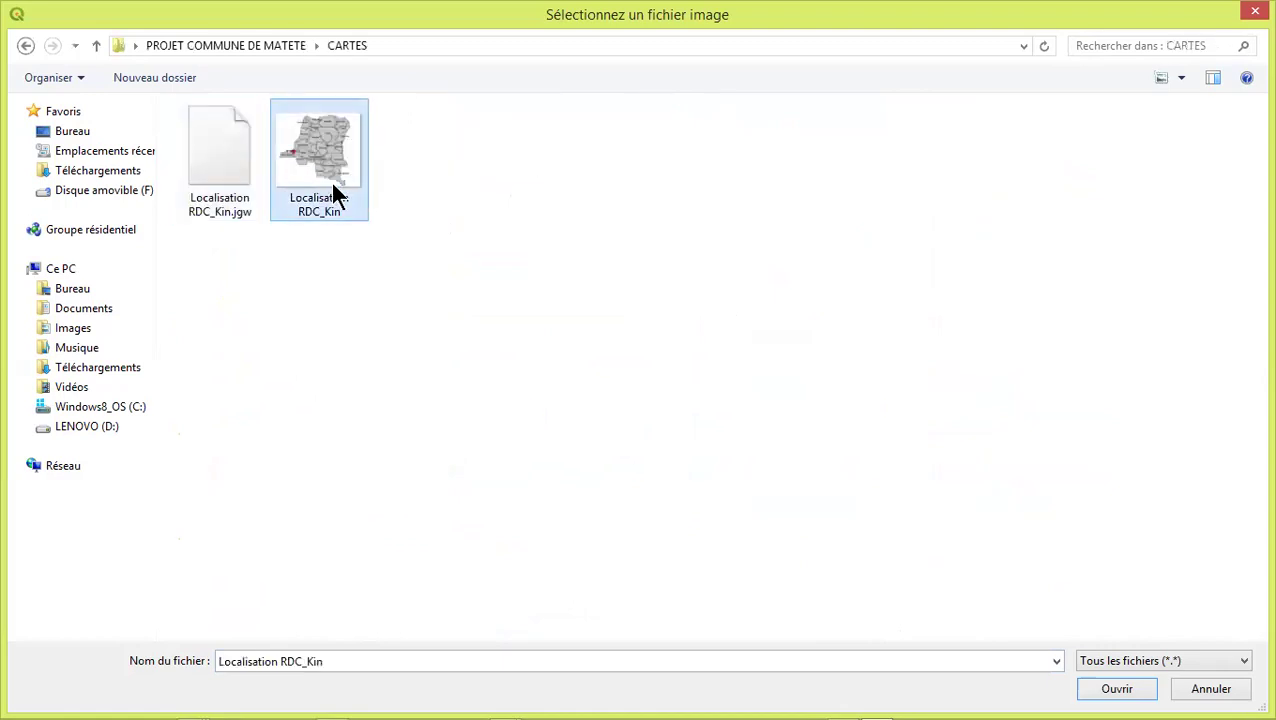
click(1117, 689)
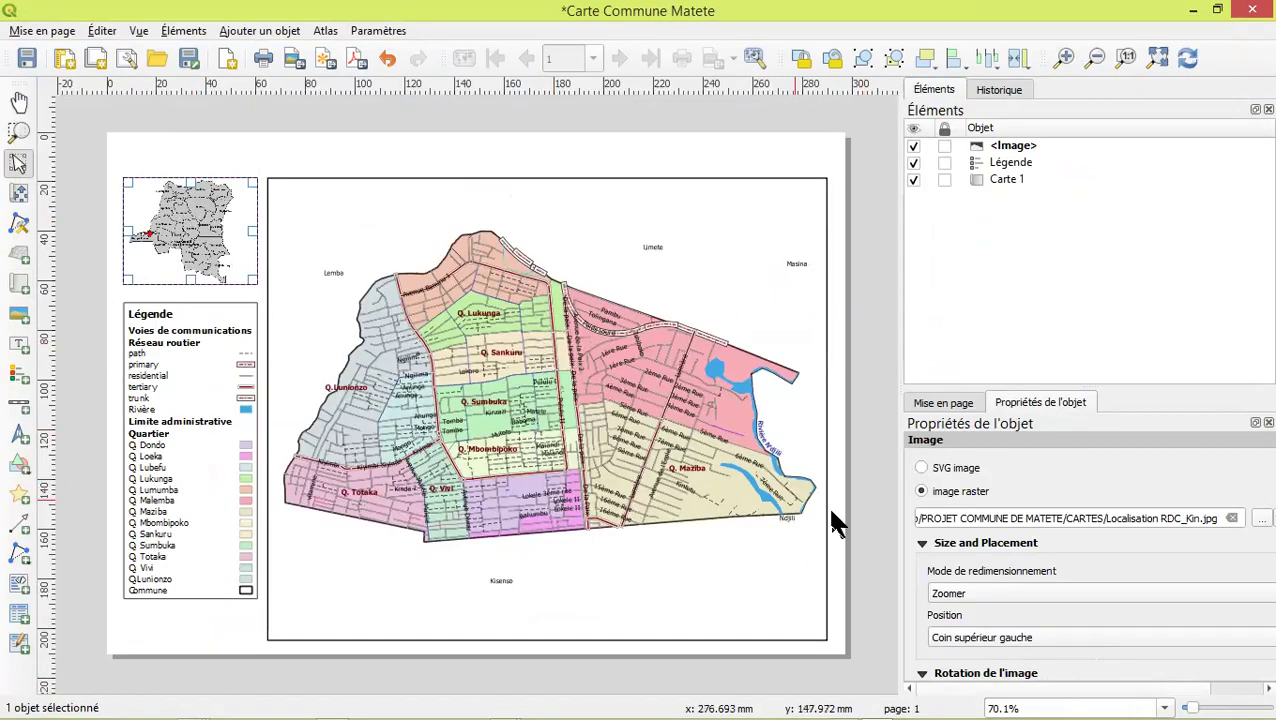
Enable the frame (Cadre) on the location image and deselect it
scroll(1054, 480, down, 5)
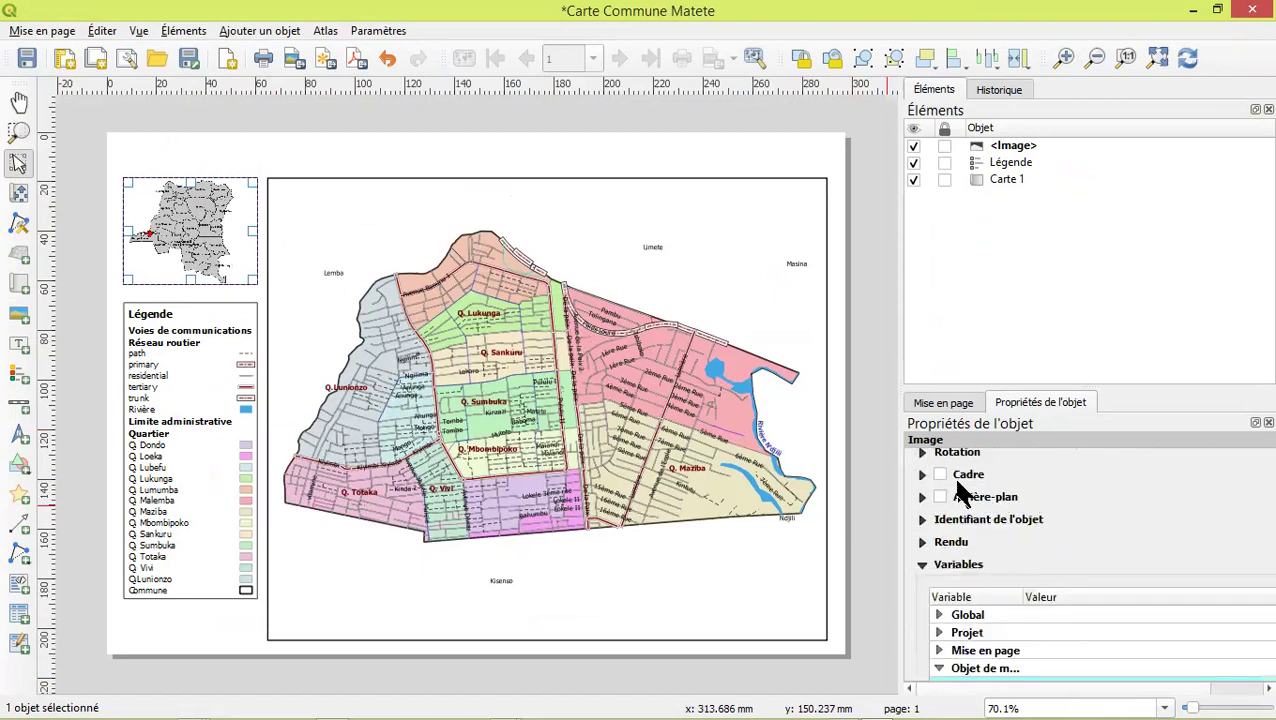
click(939, 475)
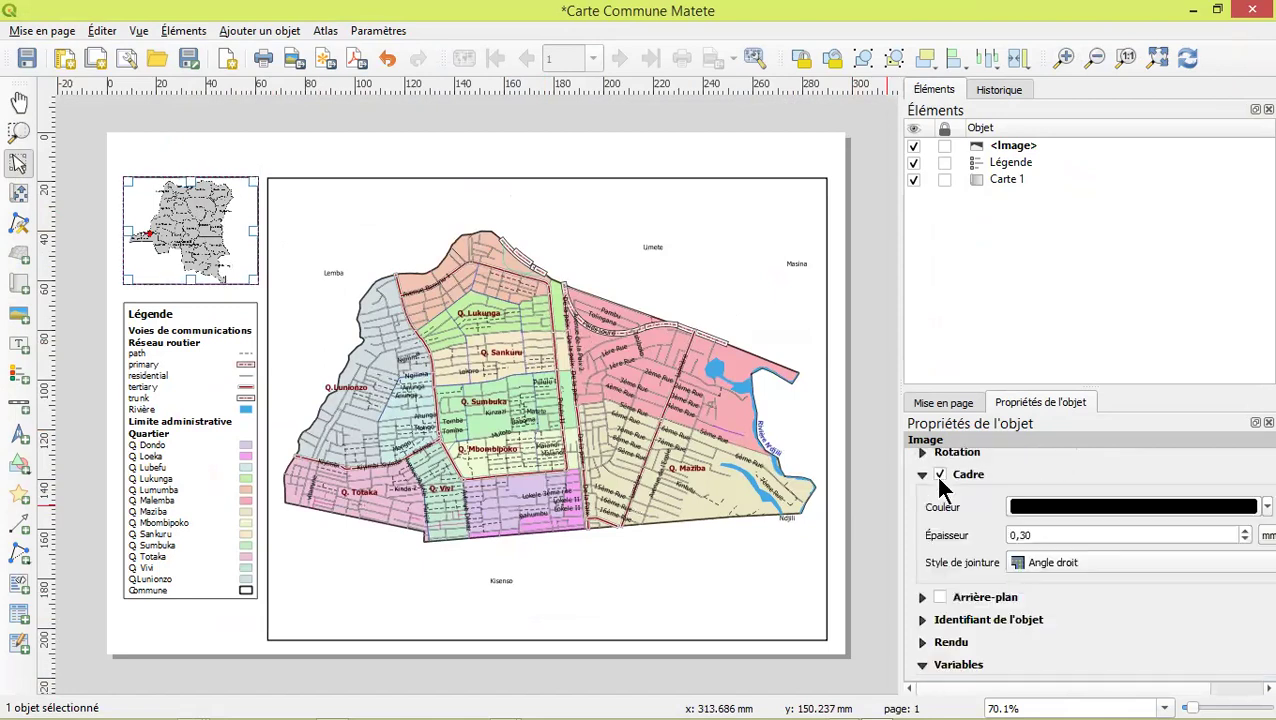
click(246, 298)
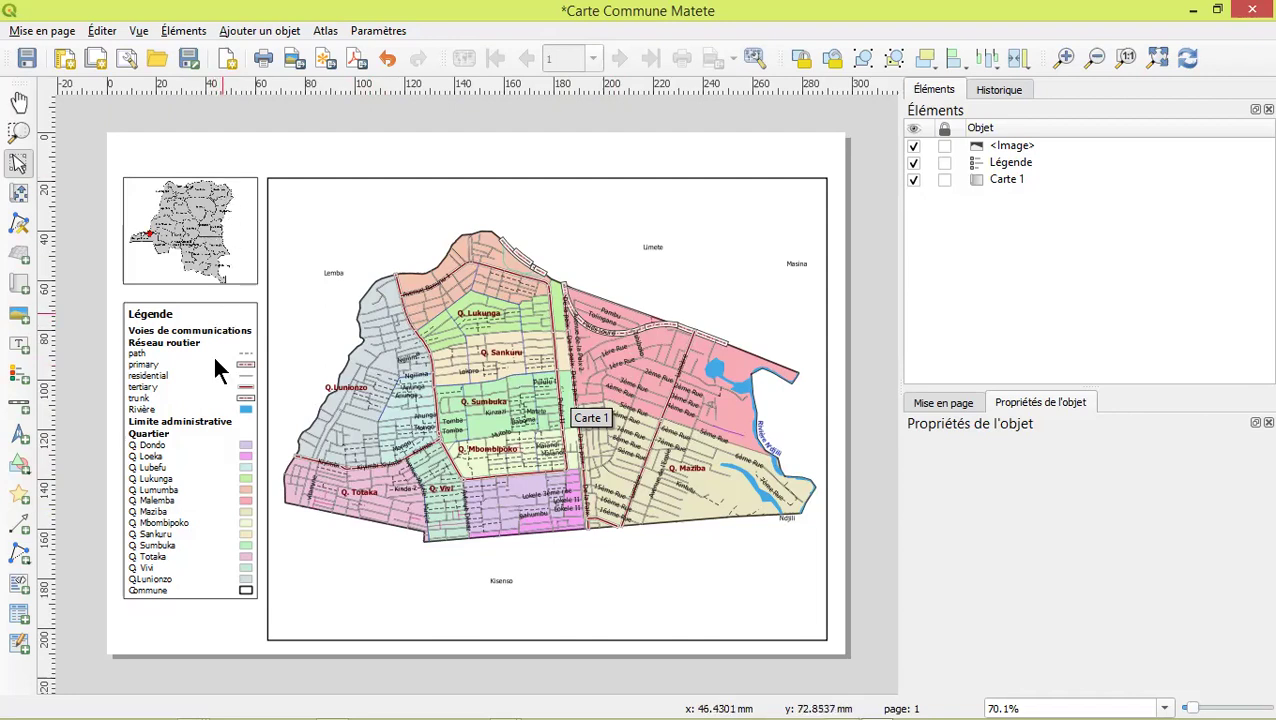
Add a scale bar for Carte 1 below the legend and give it the Boîte double style
click(17, 407)
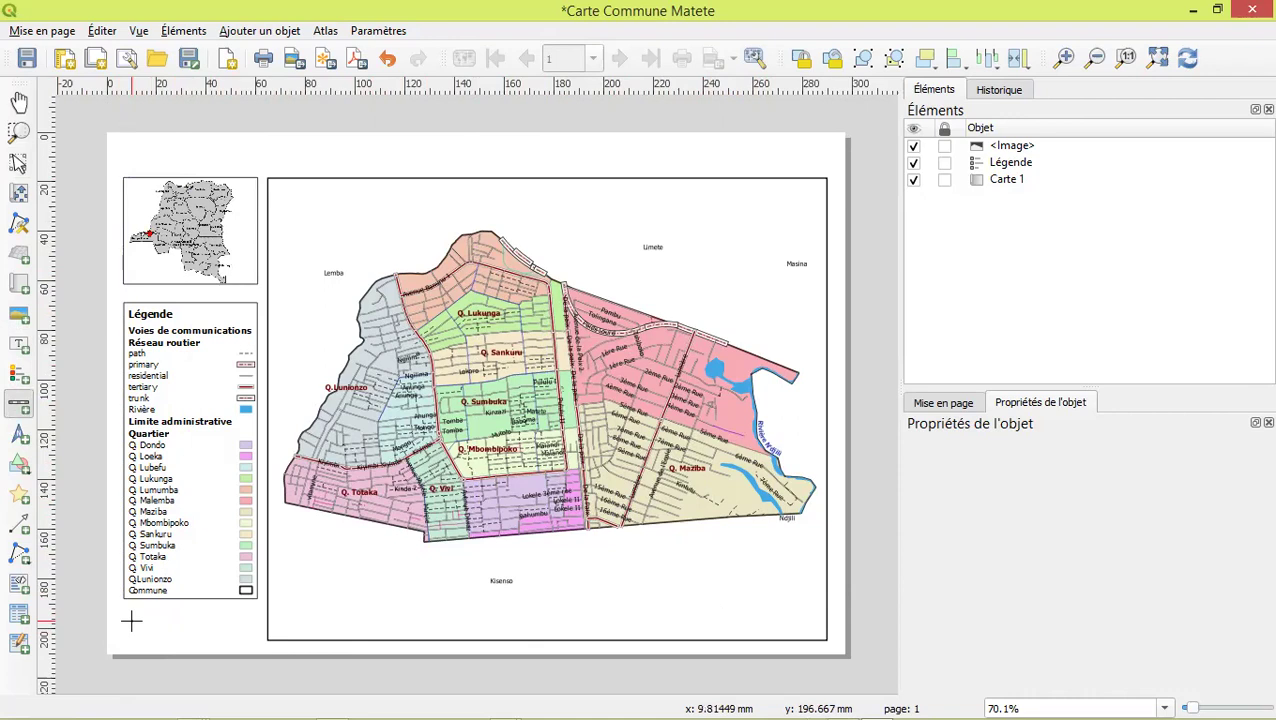
drag(131, 621, 197, 621)
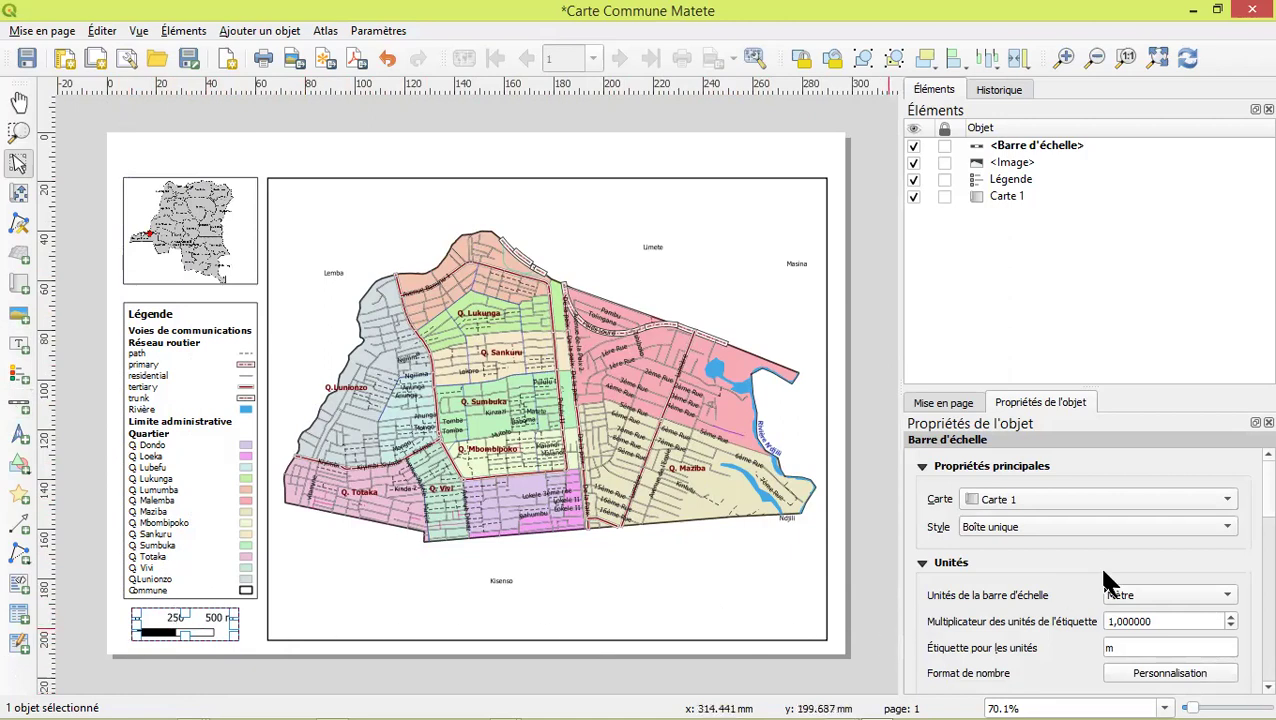
click(993, 530)
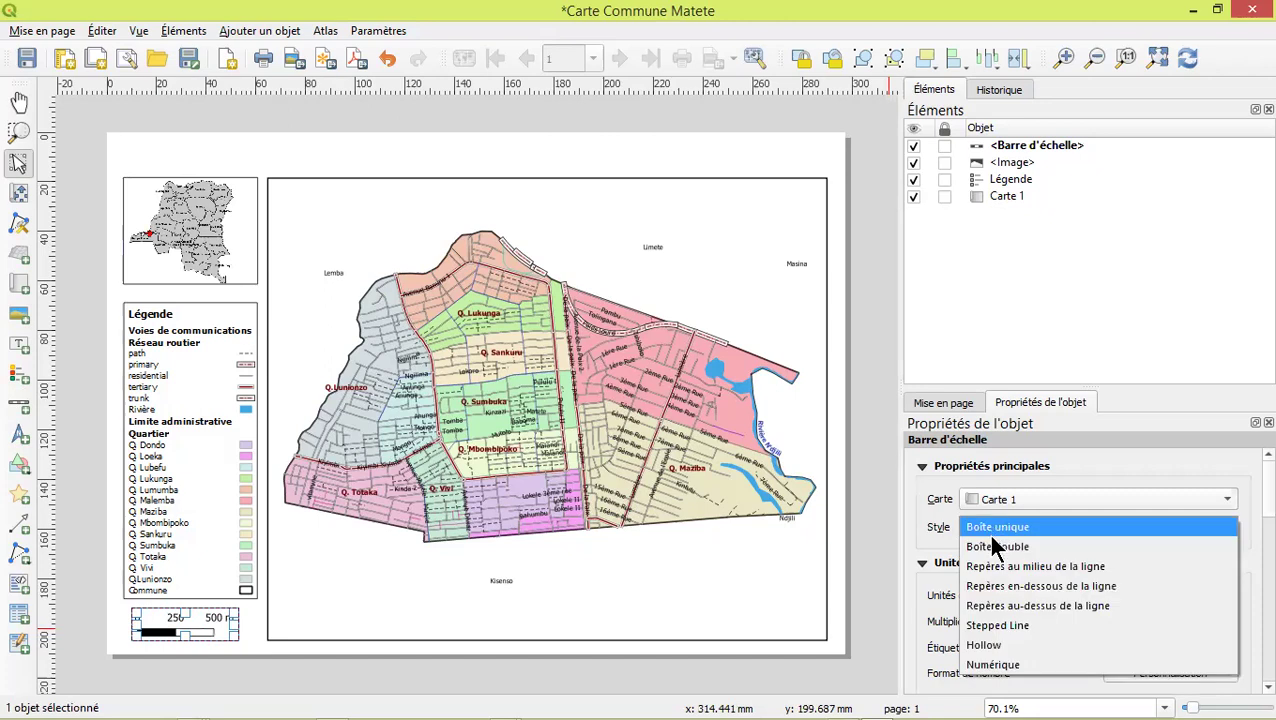
click(995, 547)
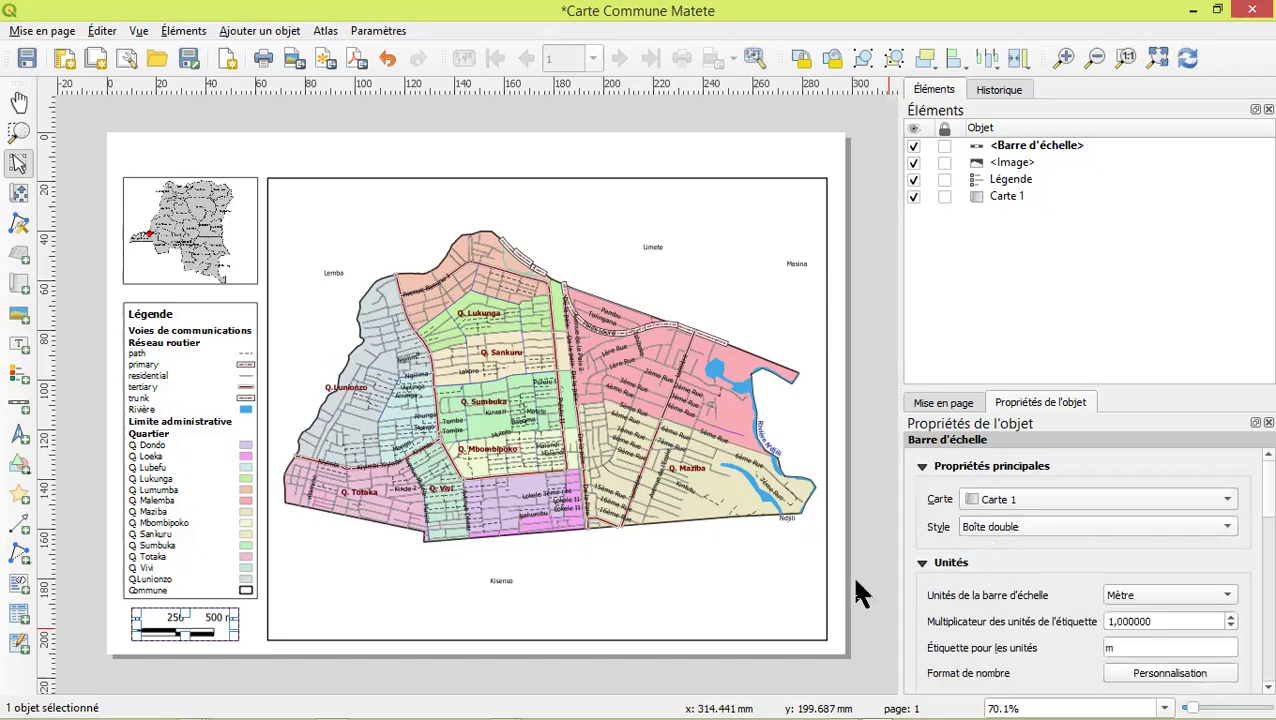
click(240, 634)
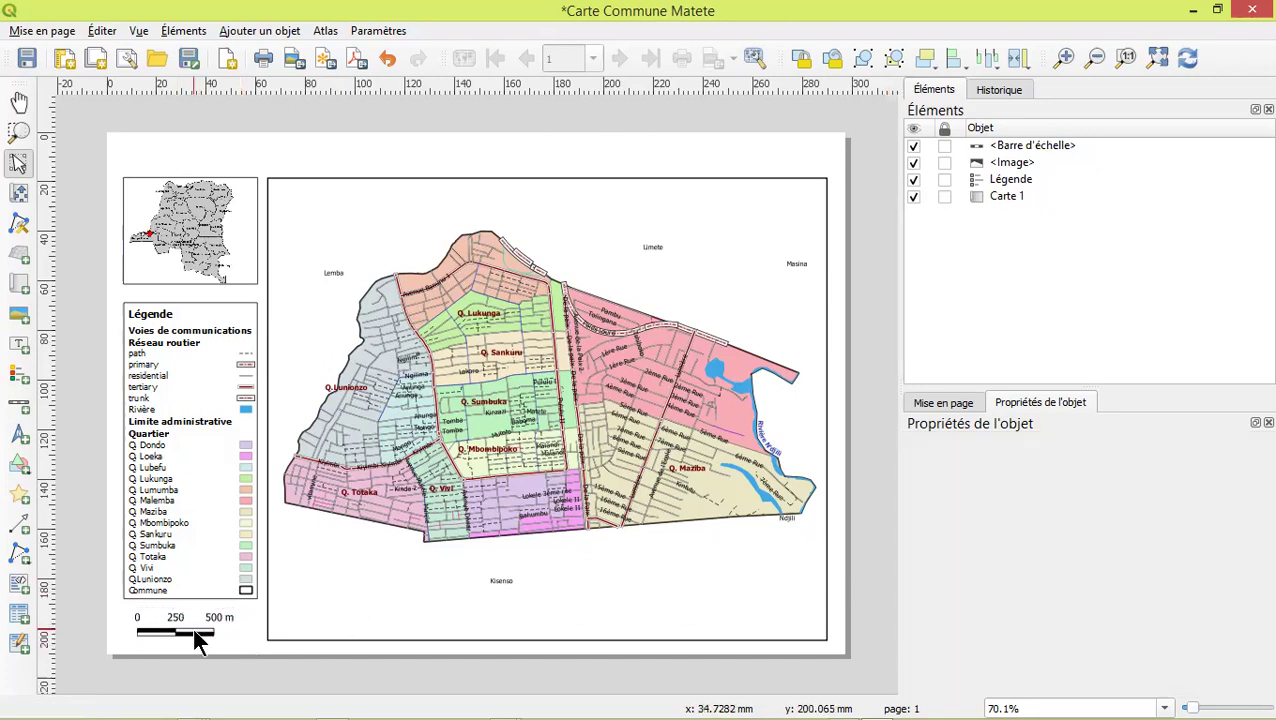
Try the Repères au milieu de la ligne style on the scale bar
click(192, 627)
click(1010, 522)
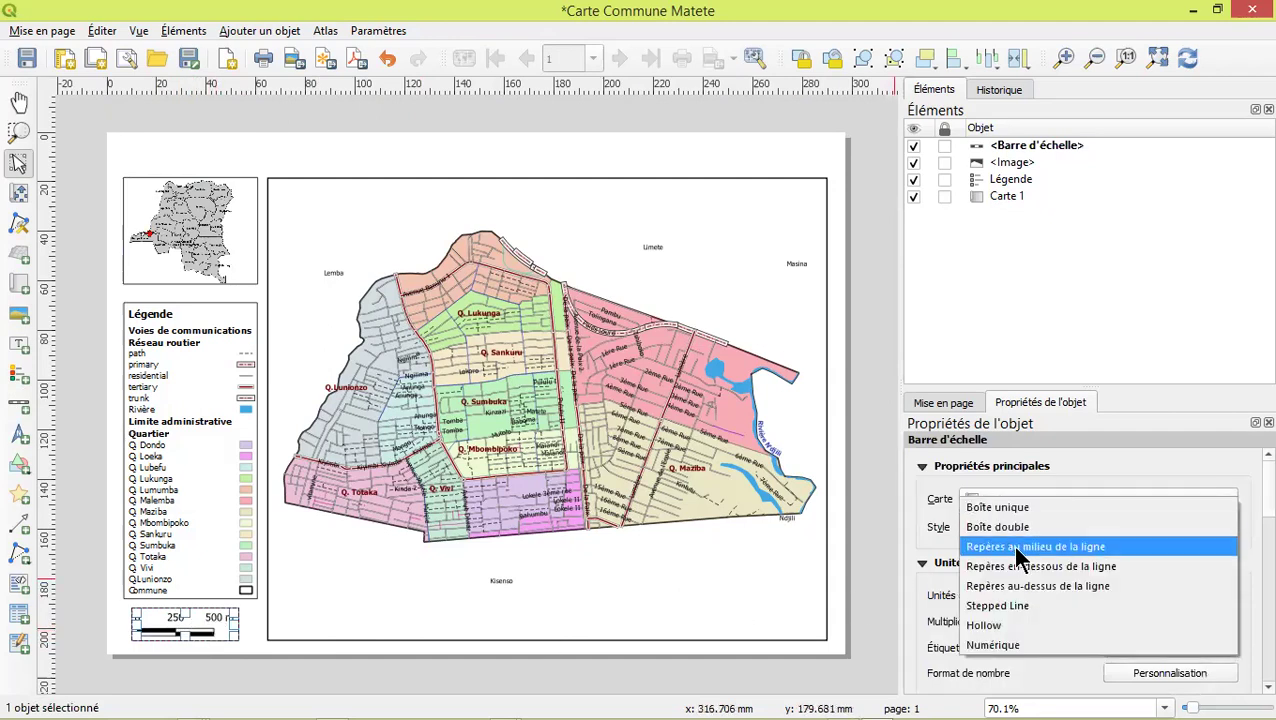
click(1018, 556)
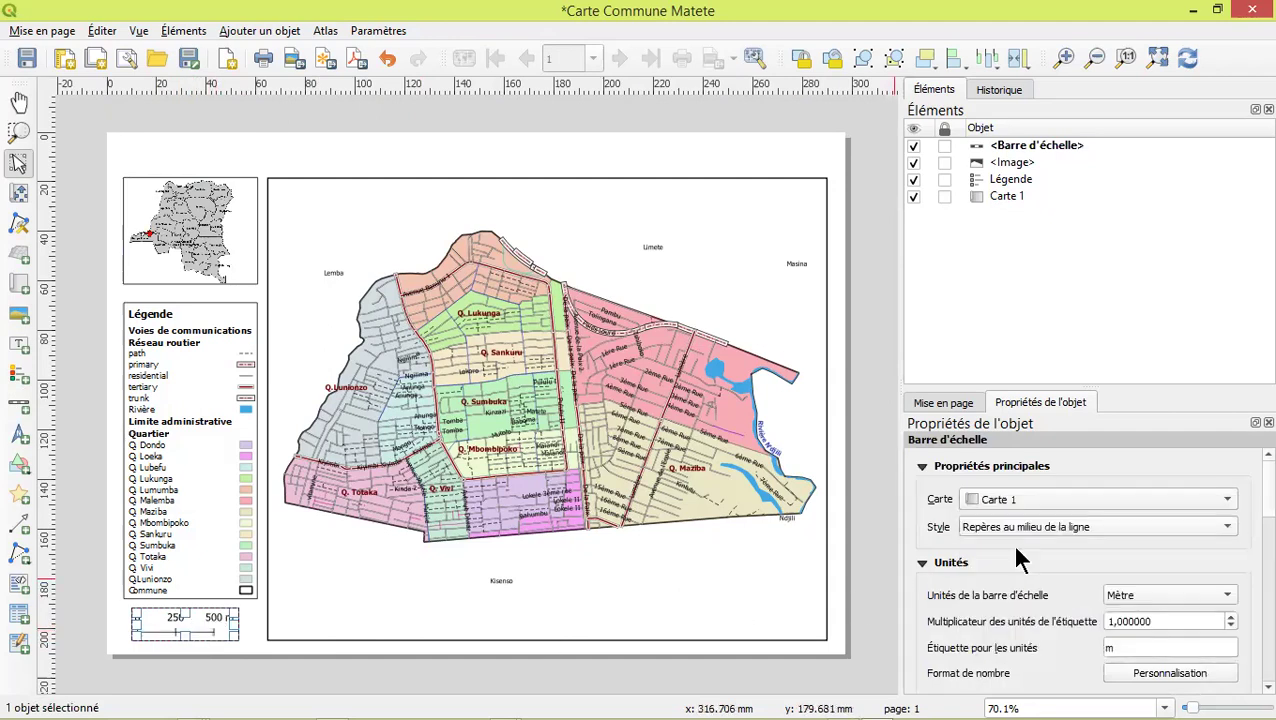
click(250, 650)
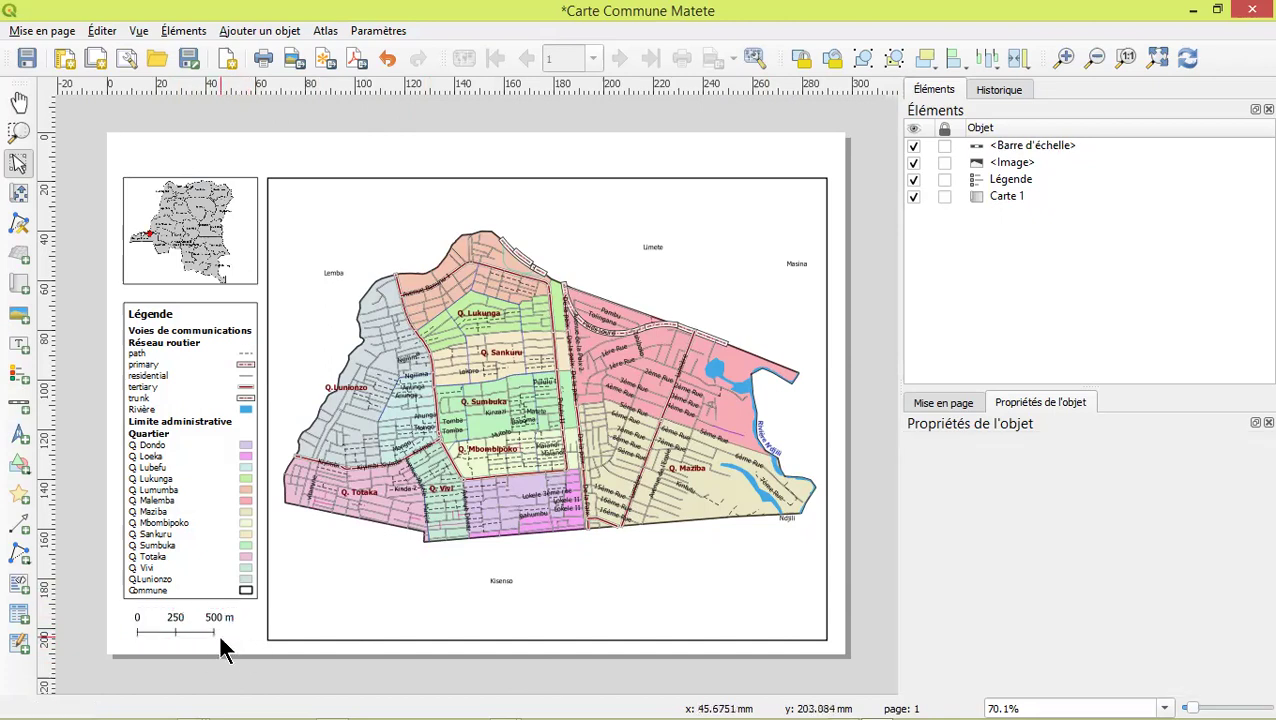
Change the scale bar's style to Repères au-dessus de la ligne and reselect the bar
click(190, 625)
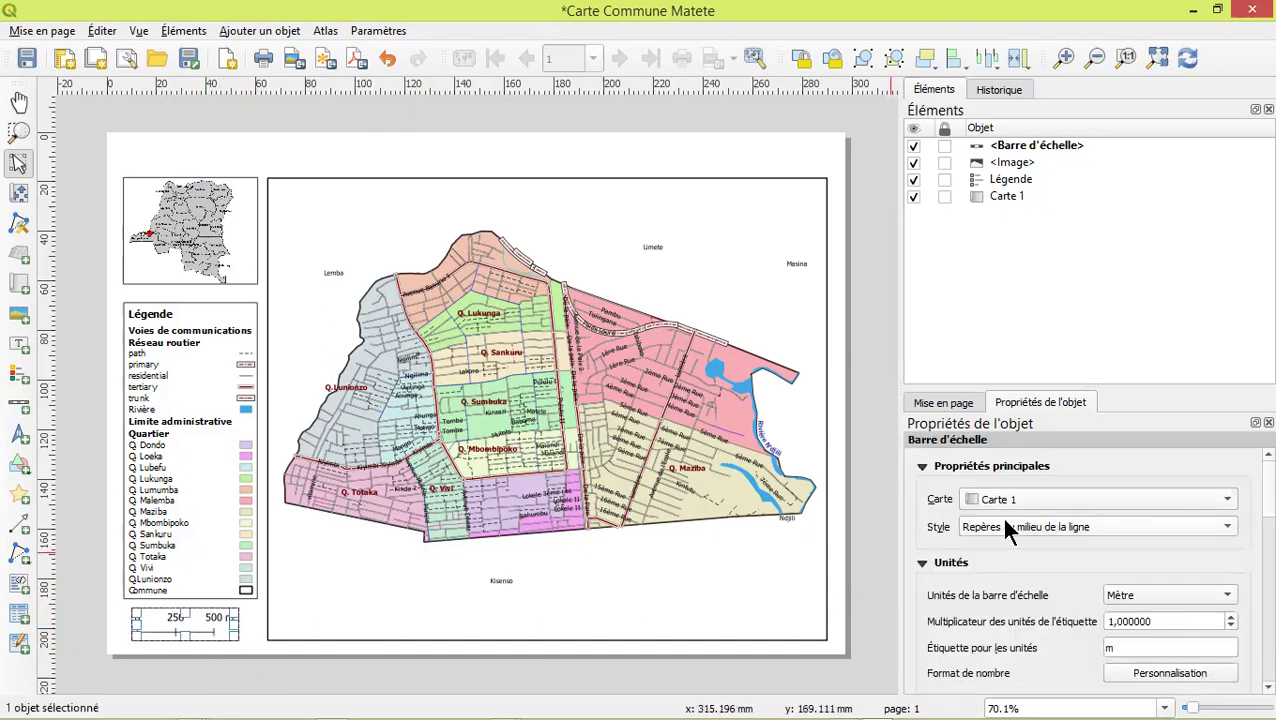
click(1030, 535)
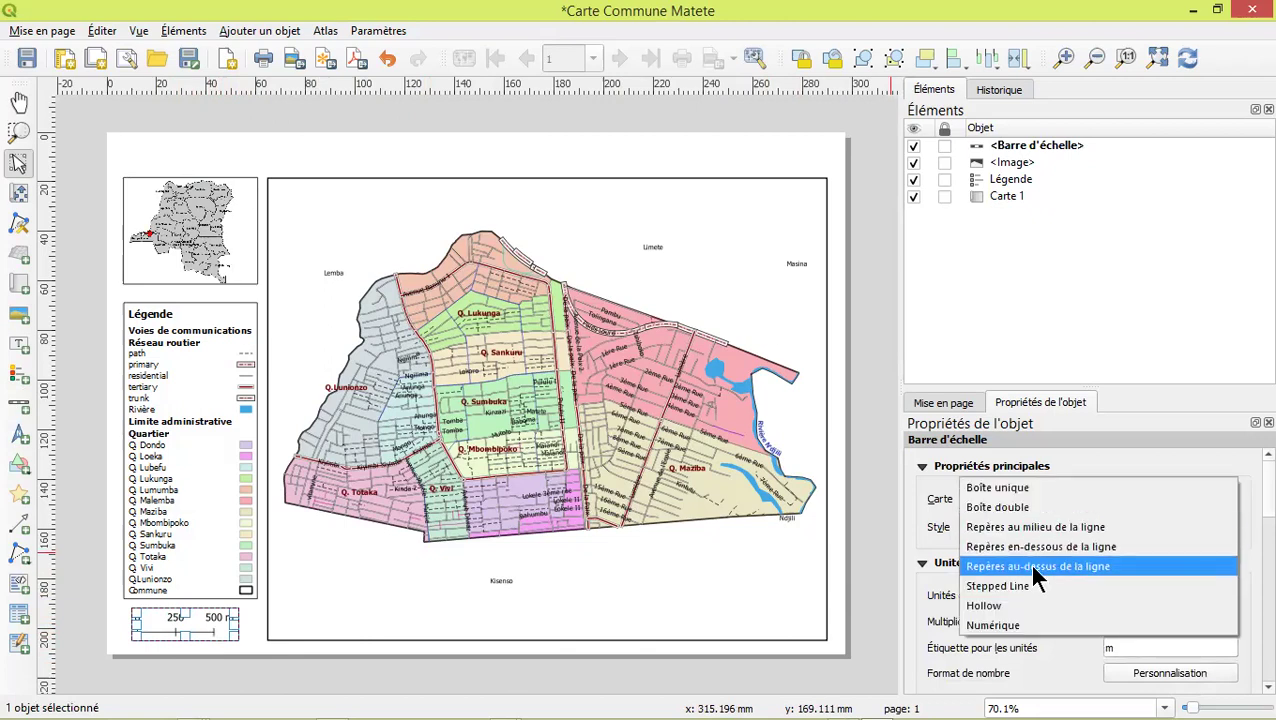
click(1028, 561)
click(252, 619)
click(175, 619)
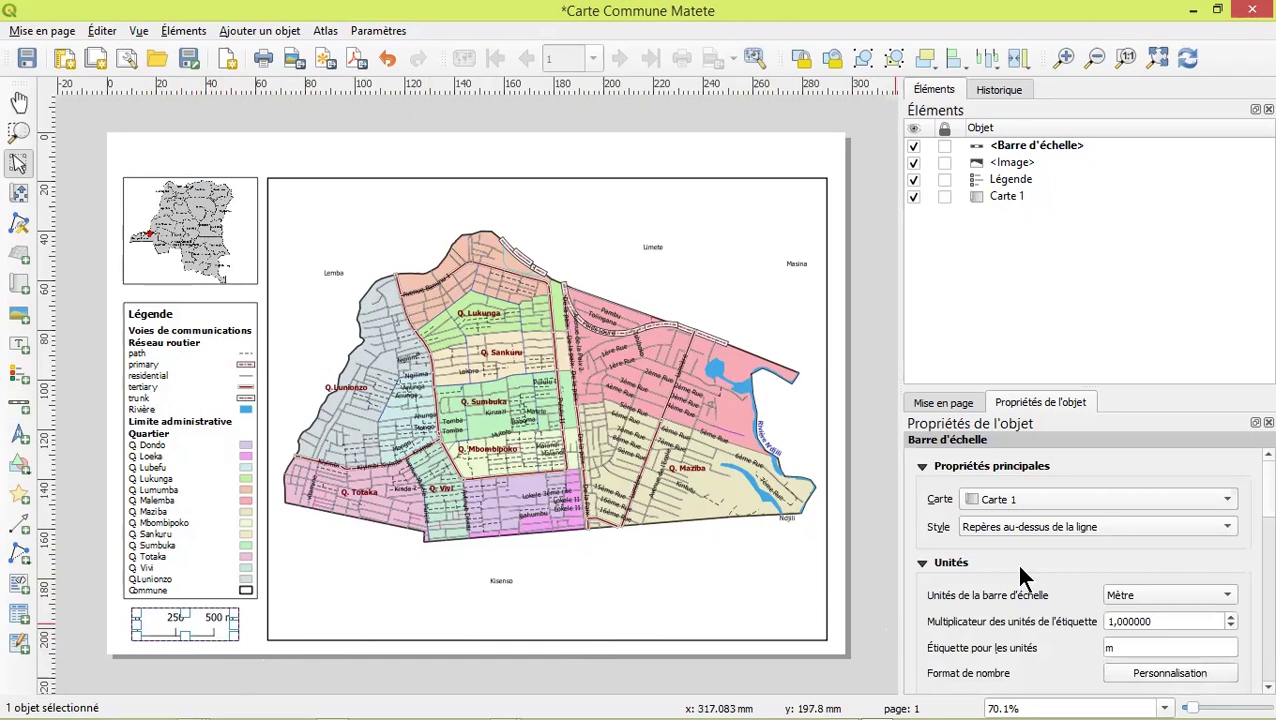
Examine the scale bar's unit, segment and display settings
scroll(1020, 567, down, 3)
scroll(1025, 580, up, 1)
scroll(1025, 580, down, 4)
scroll(1025, 580, down, 1)
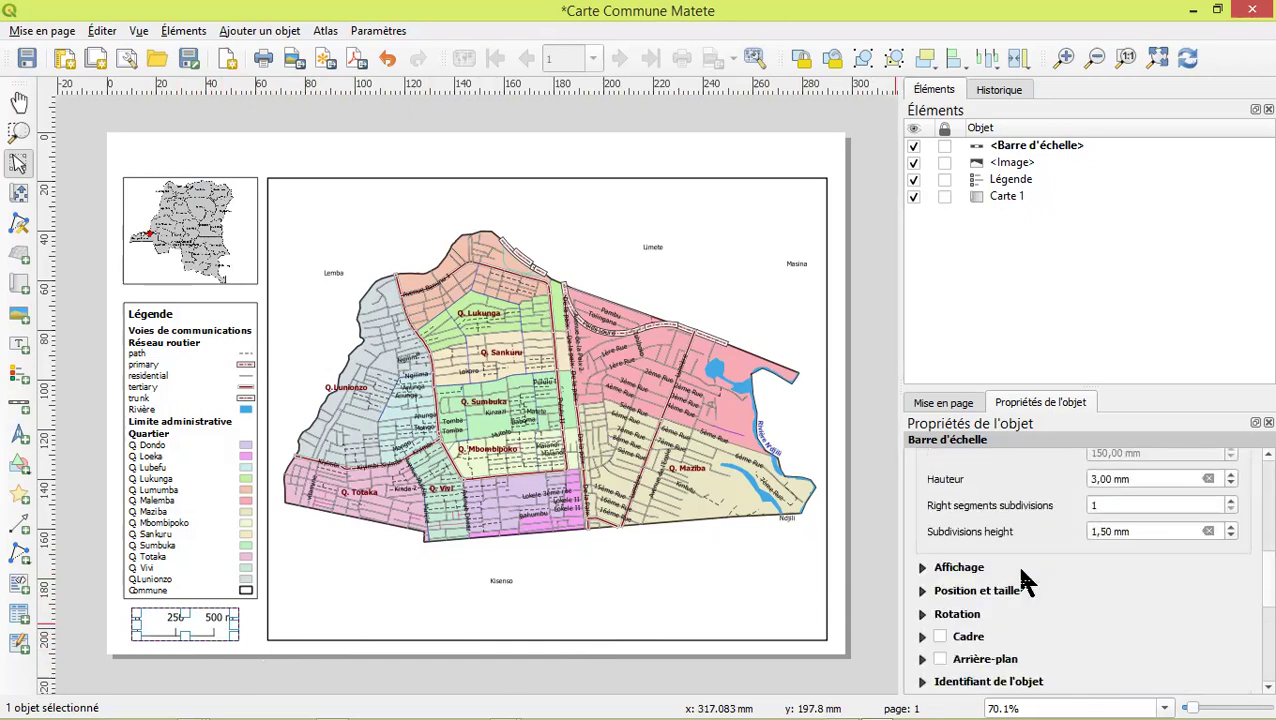
Try placing the scale bar labels below the segments, then restore their vertical placement to above the segments
scroll(1025, 580, up, 8)
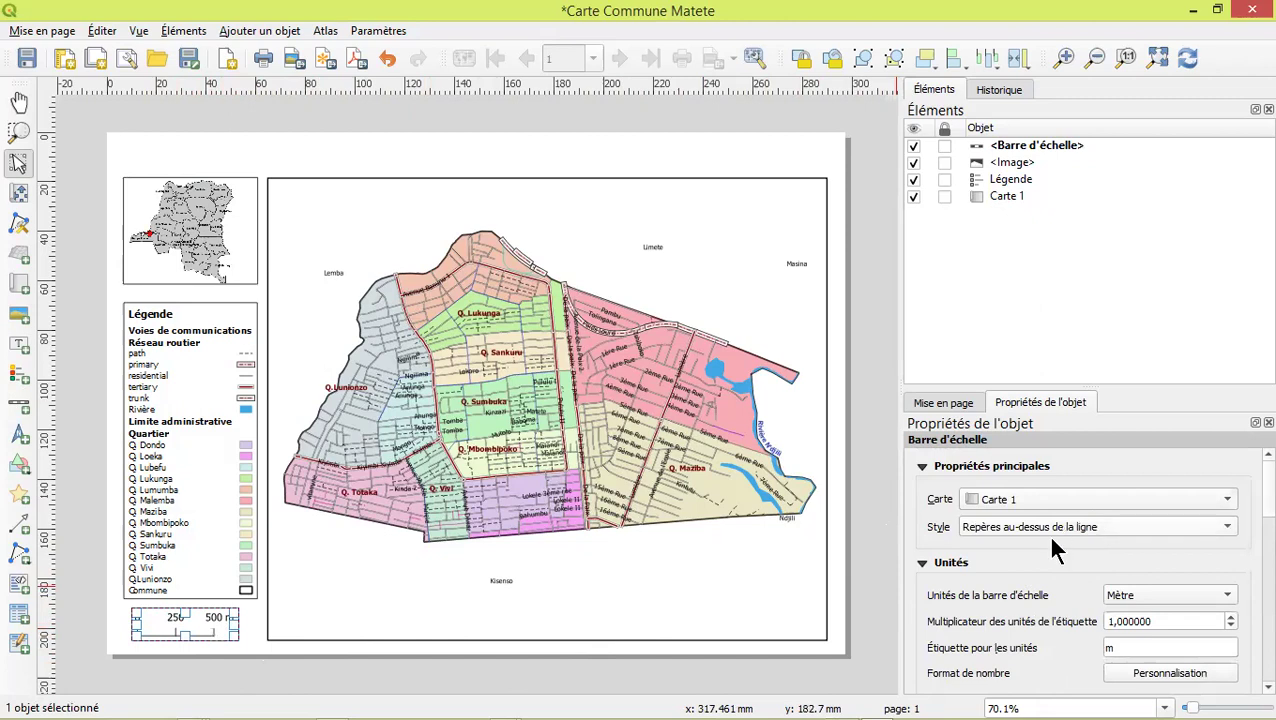
scroll(1253, 543, down, 2)
scroll(1253, 543, down, 4)
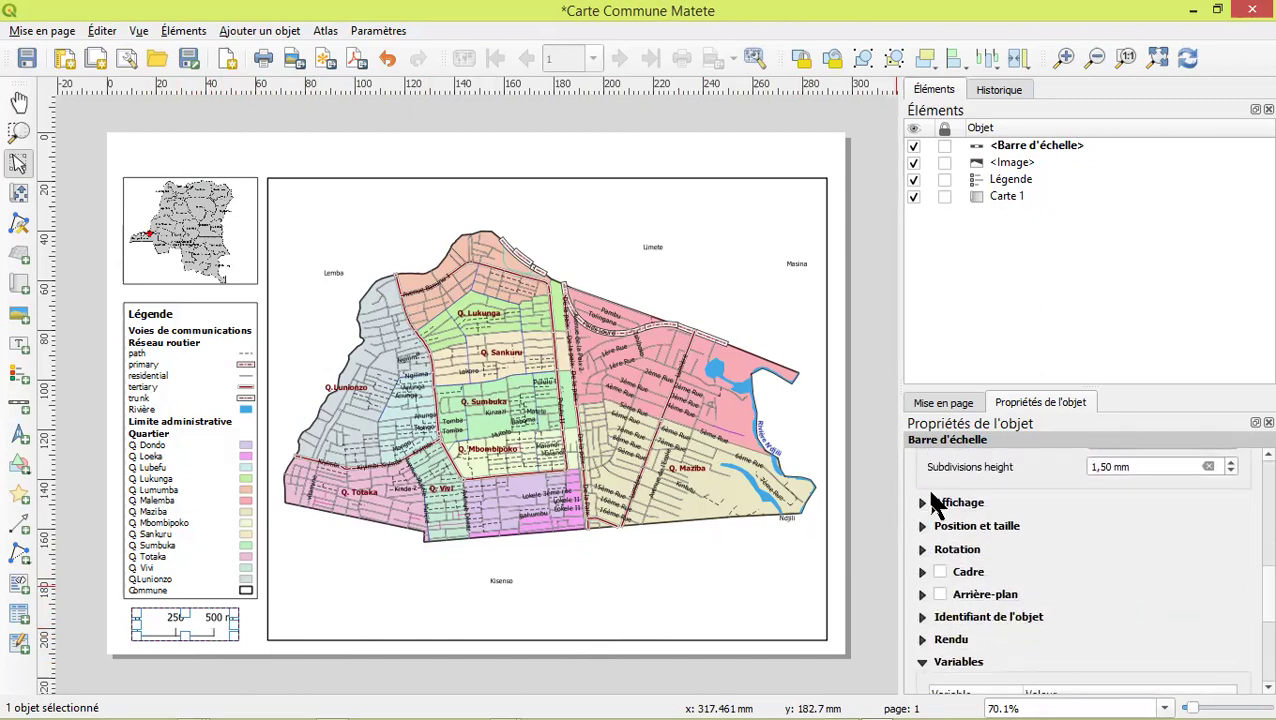
click(922, 503)
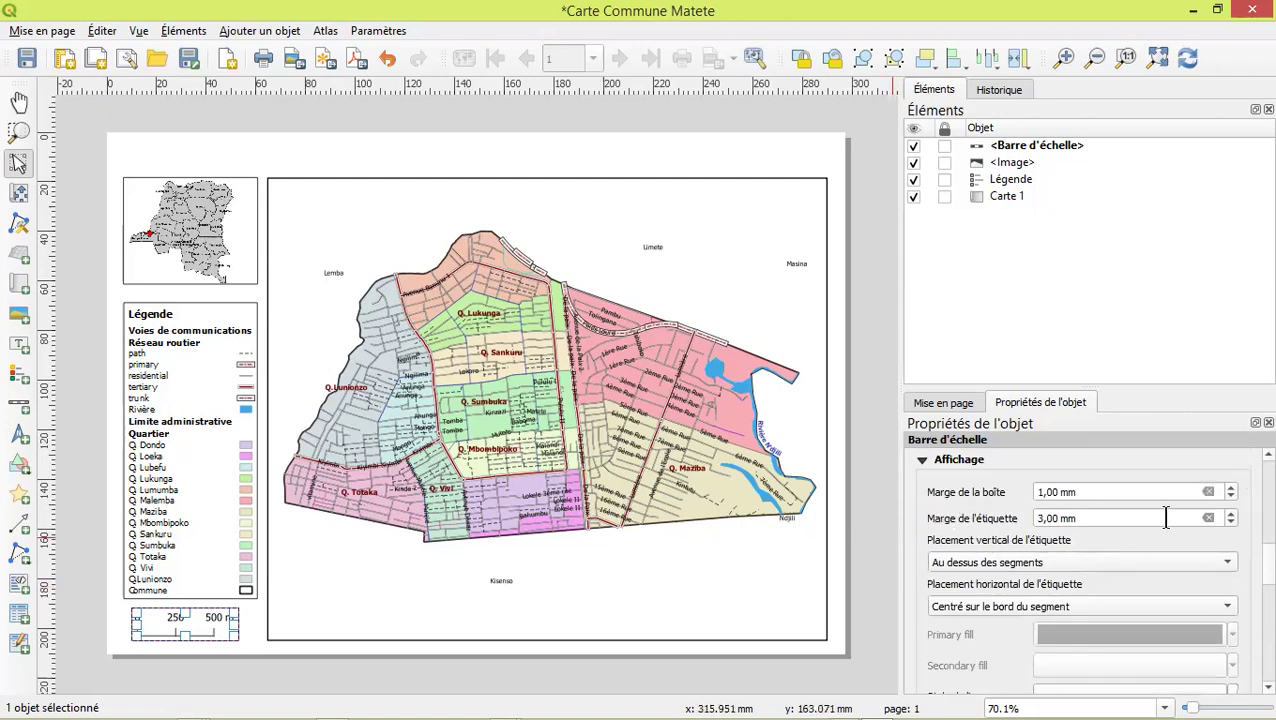
click(996, 562)
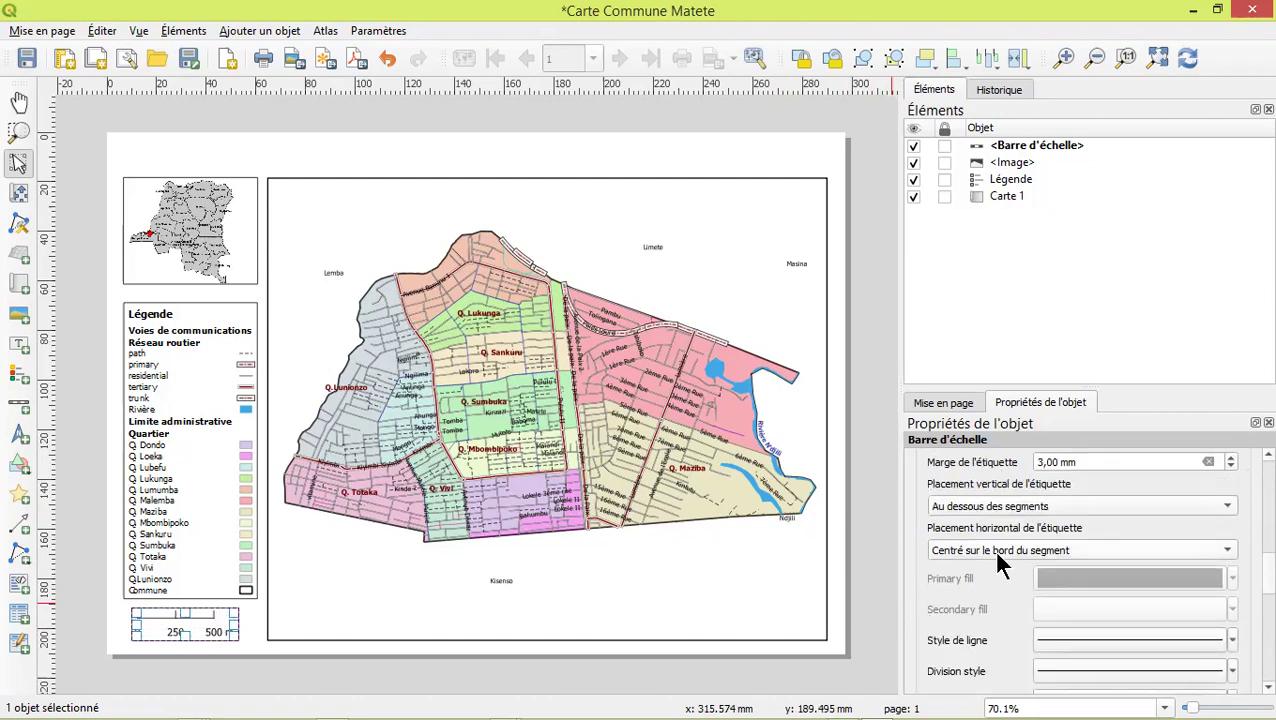
click(993, 572)
scroll(990, 510, up, 1)
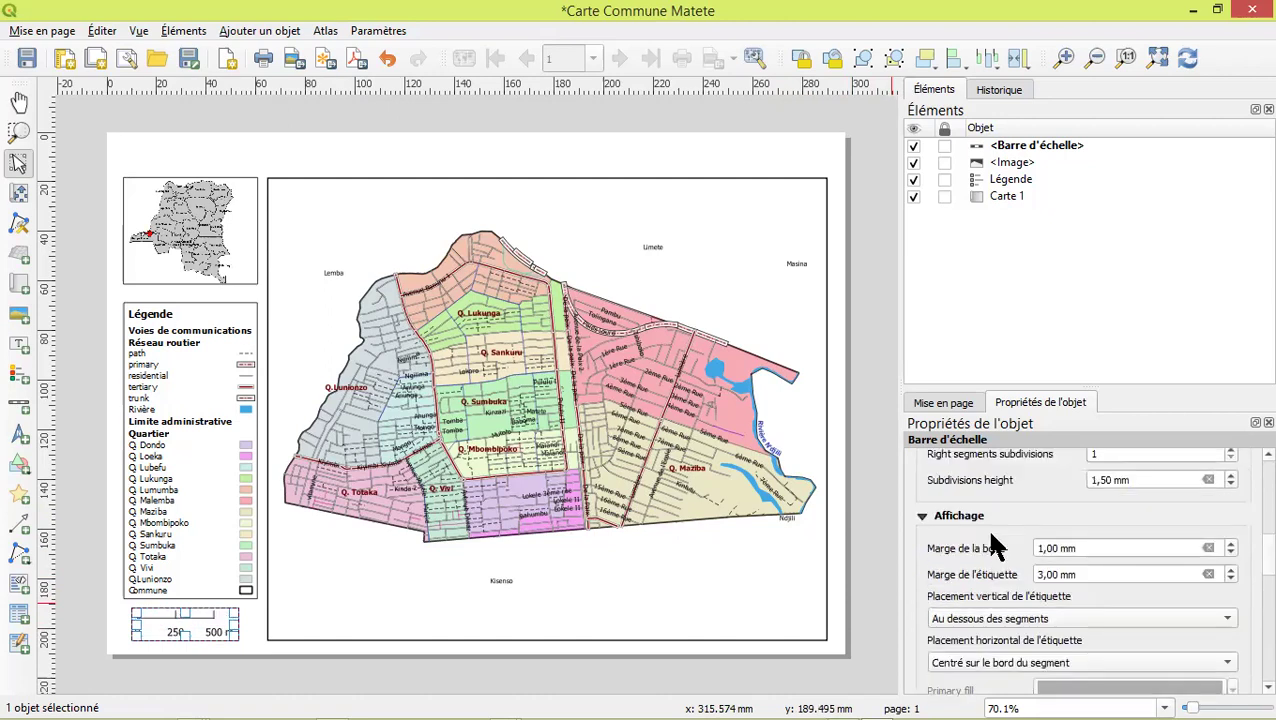
click(1109, 621)
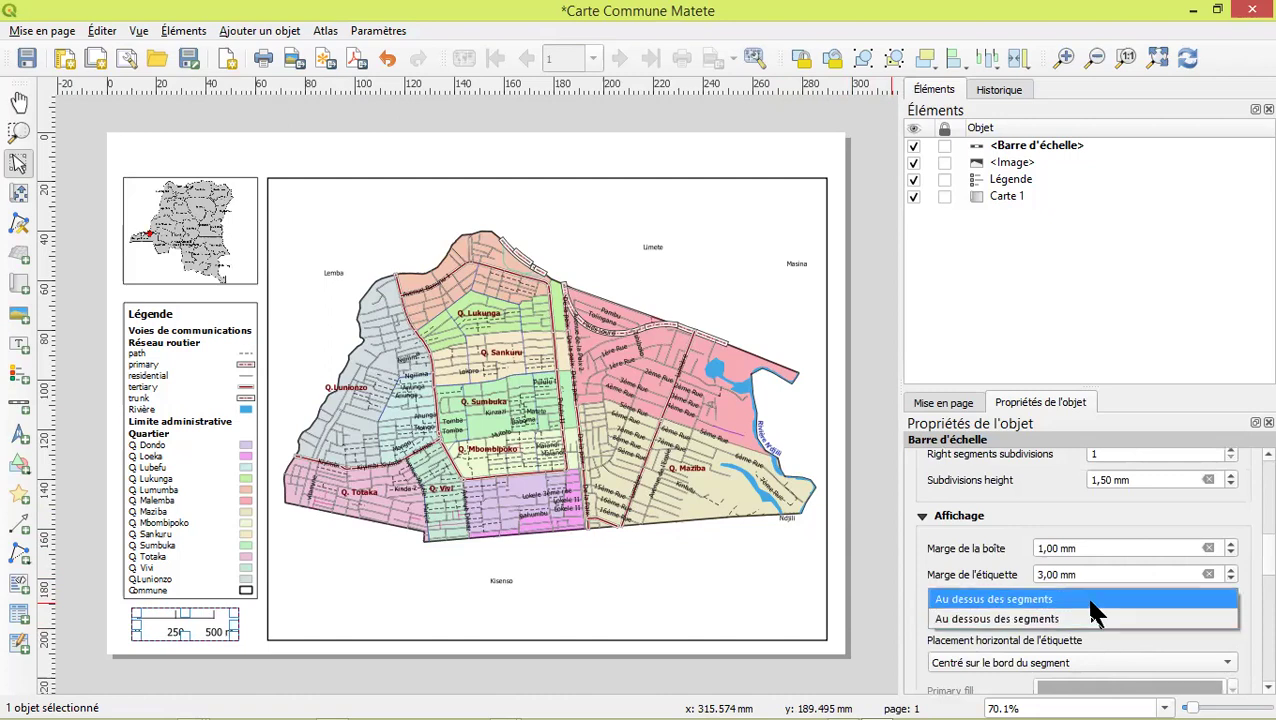
click(1030, 600)
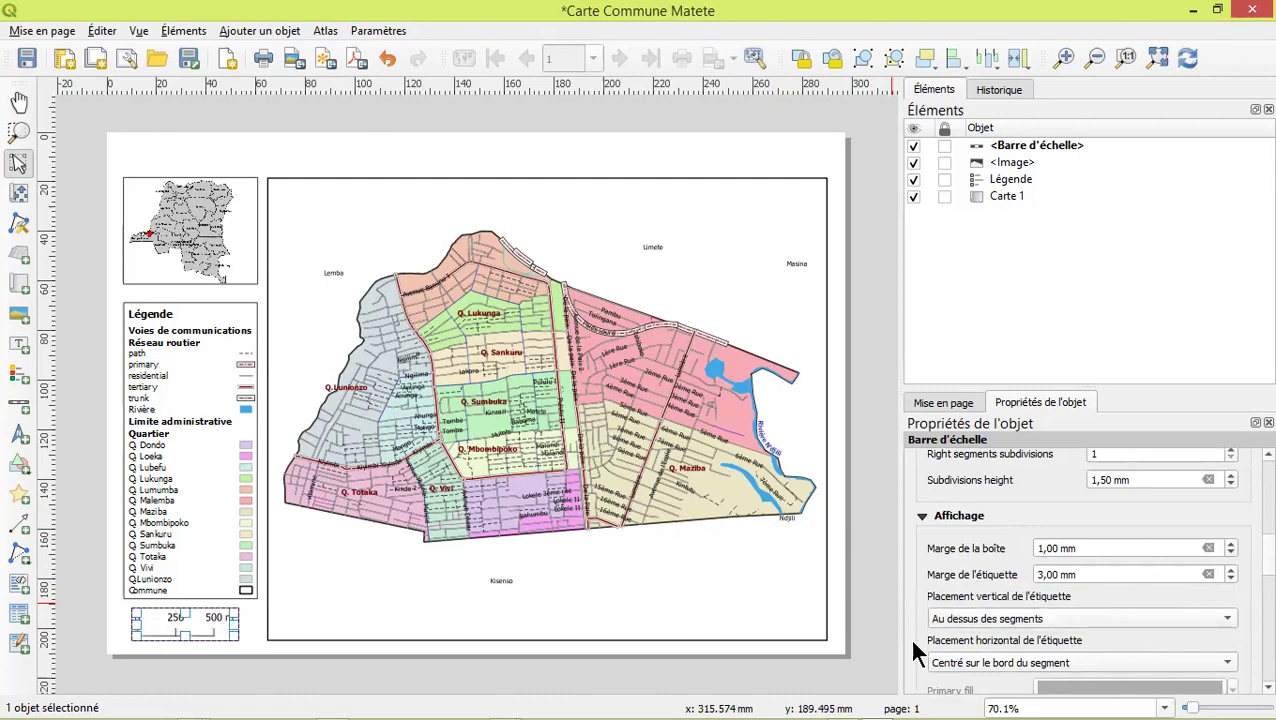
Set the scale bar's label font to size 10 points with the bold (Gras) style
scroll(912, 645, down, 2)
scroll(951, 640, down, 2)
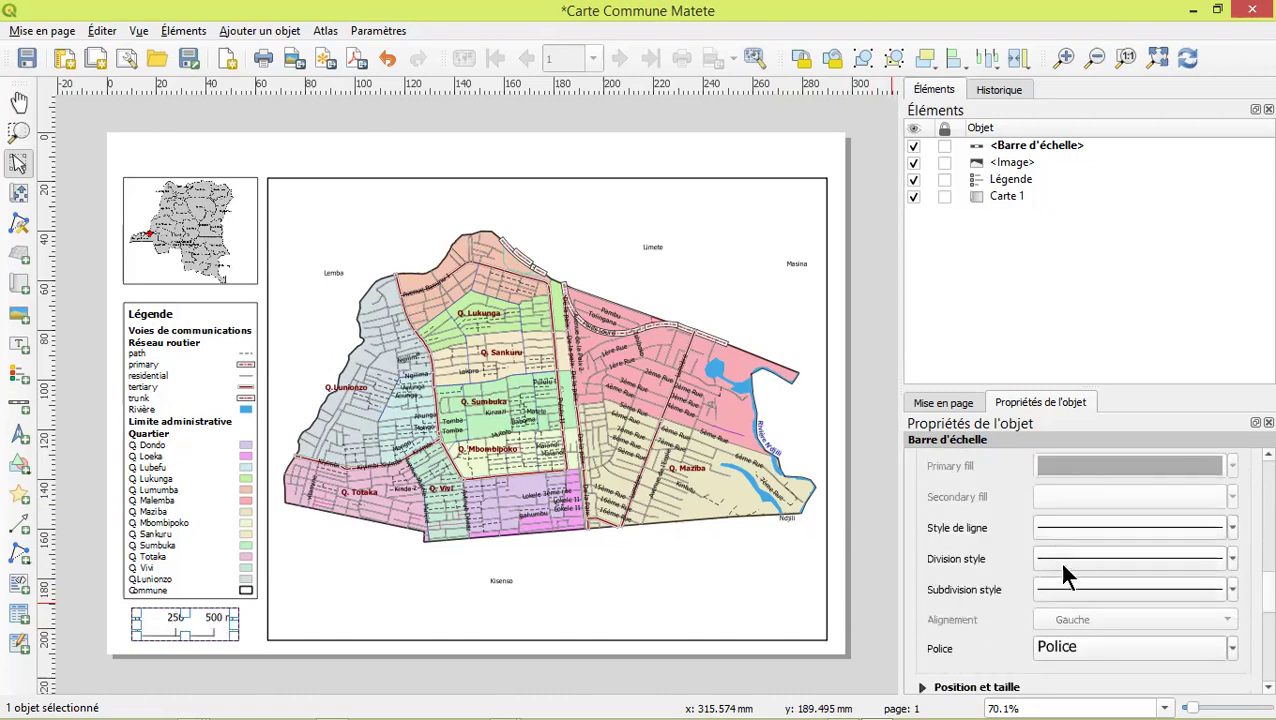
click(1064, 645)
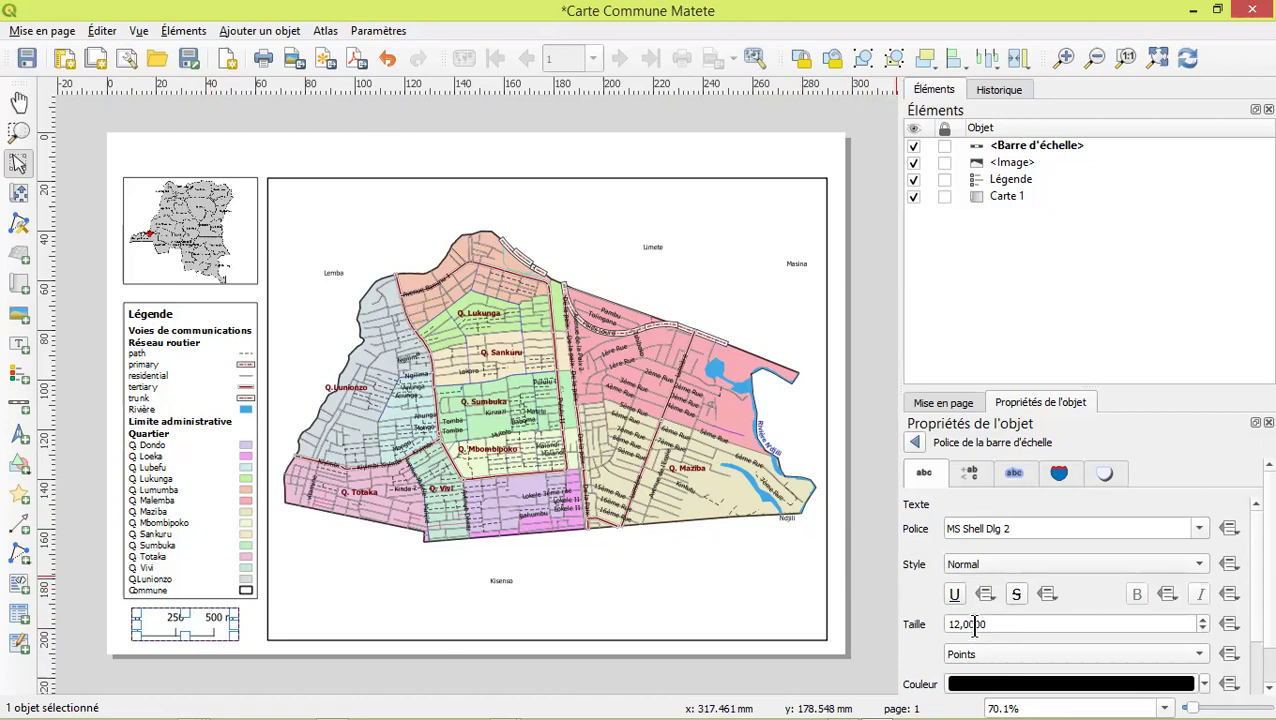
click(1203, 630)
click(1203, 630)
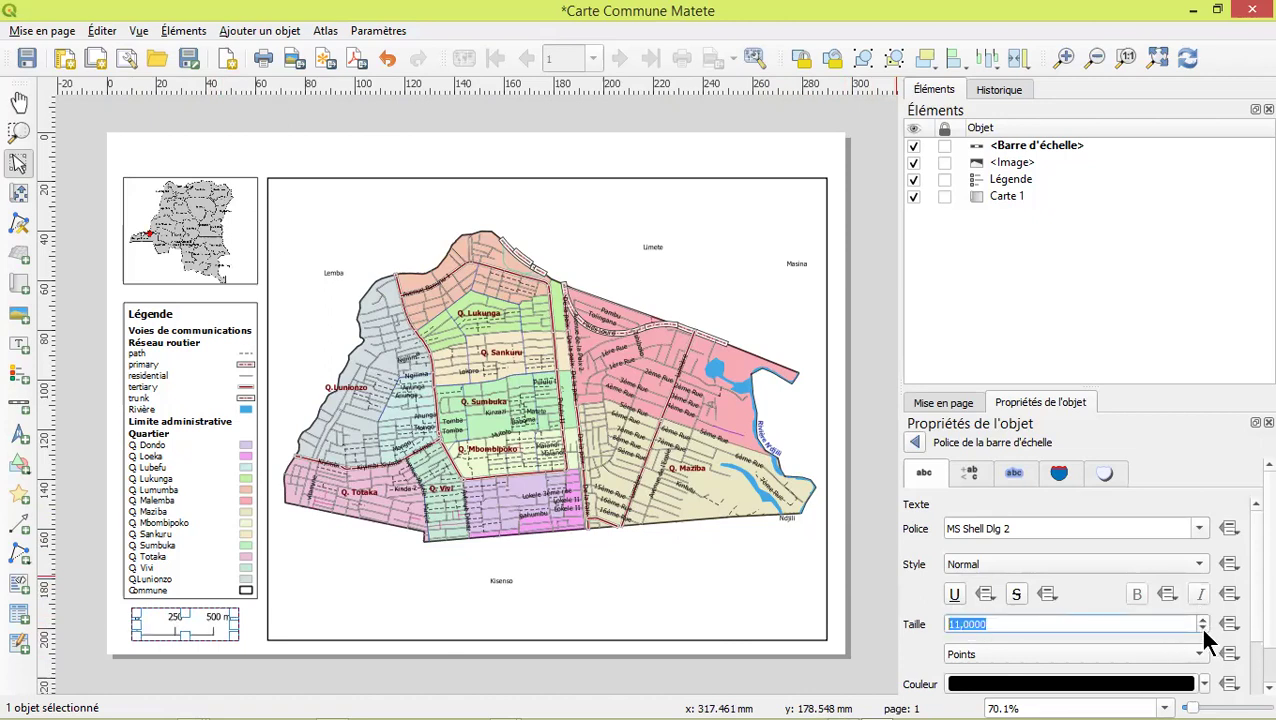
click(1038, 562)
click(964, 586)
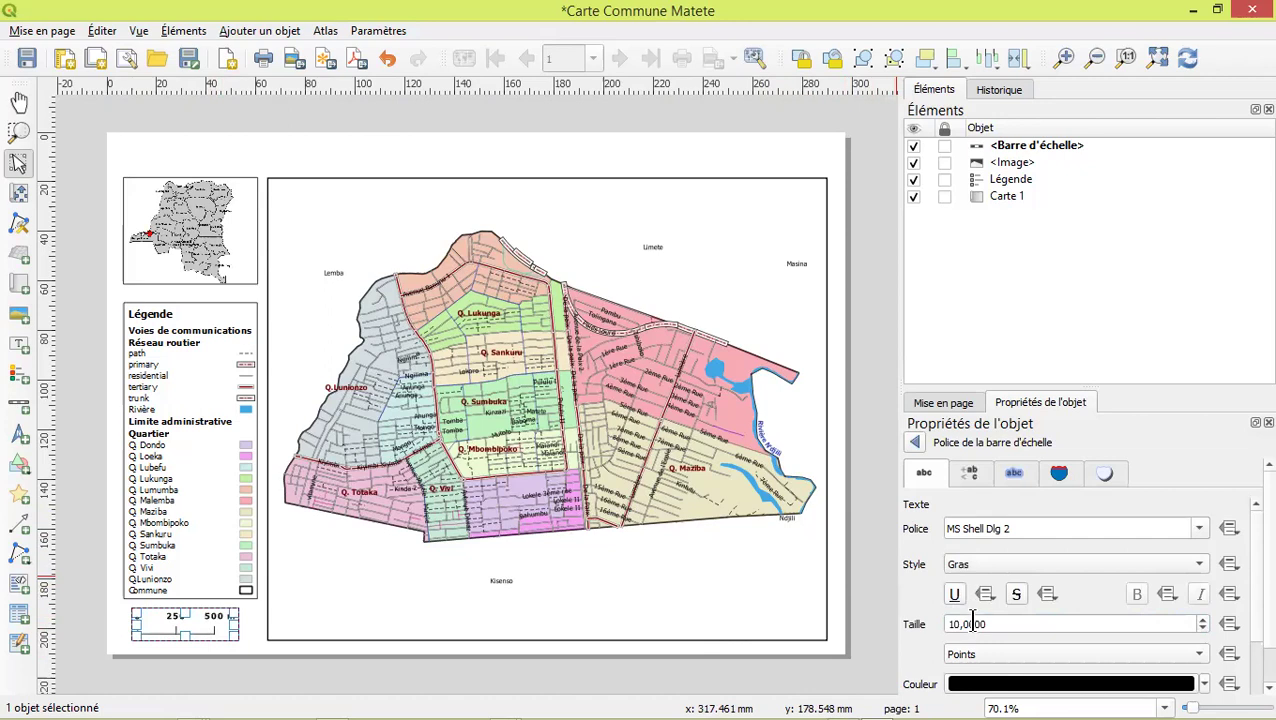
click(915, 443)
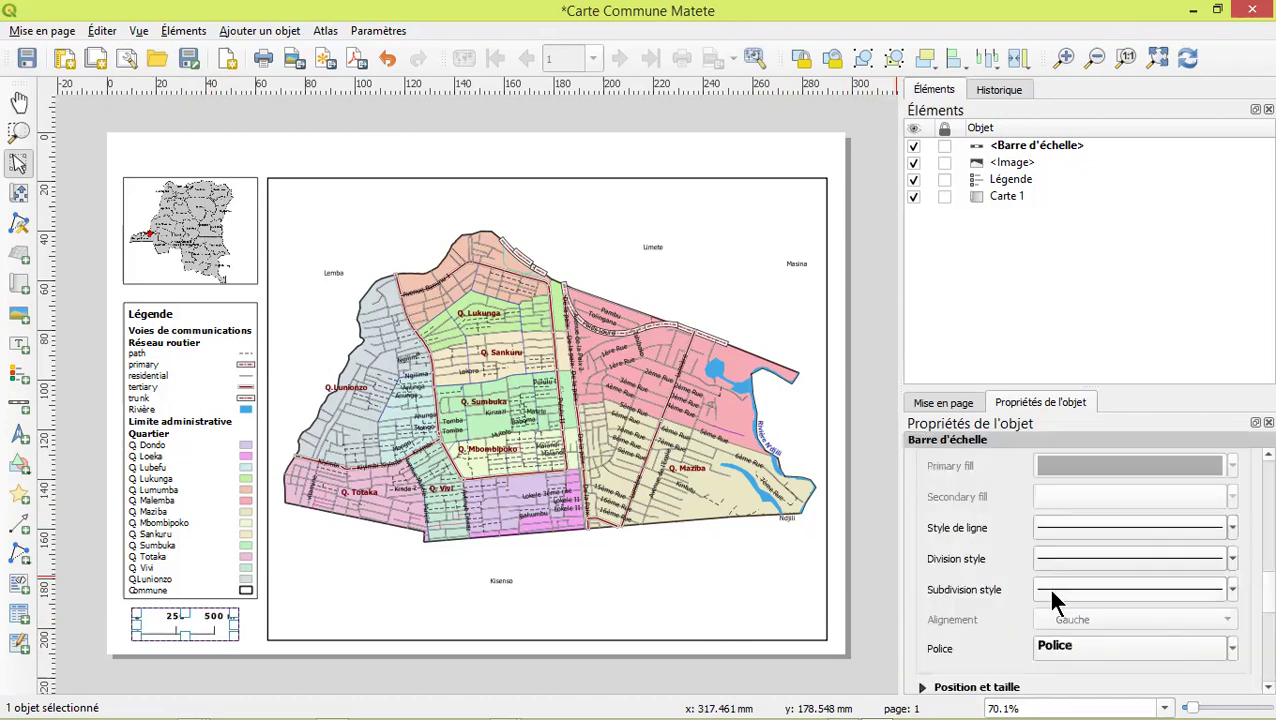
Set the scale bar's box margin to 0 mm and its label margin to 1 mm
scroll(997, 628, down, 3)
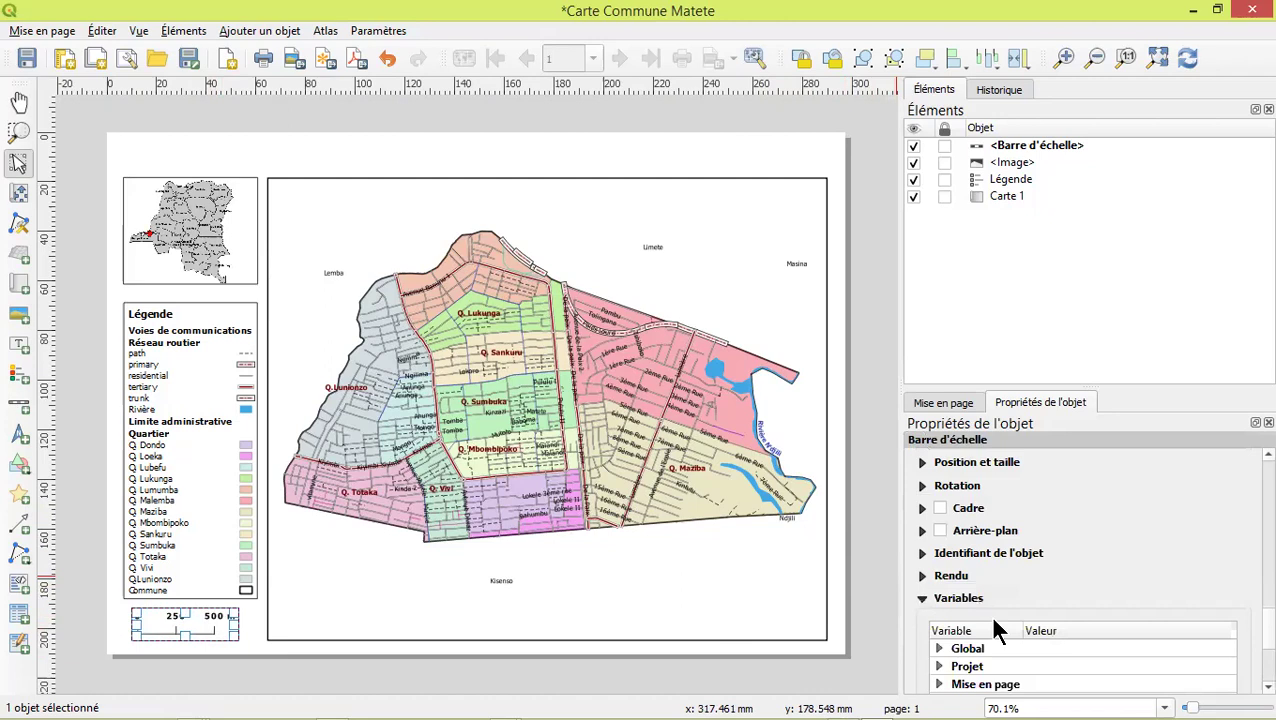
scroll(990, 616, up, 1)
click(922, 519)
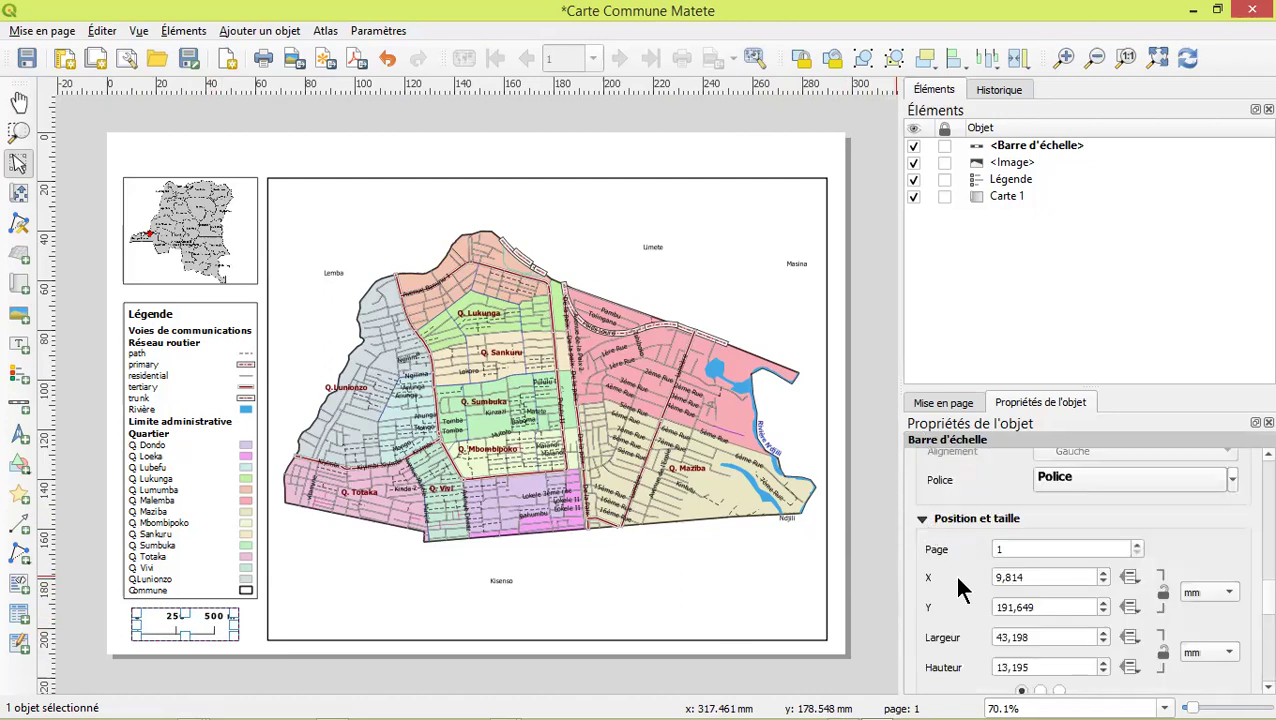
scroll(957, 585, down, 2)
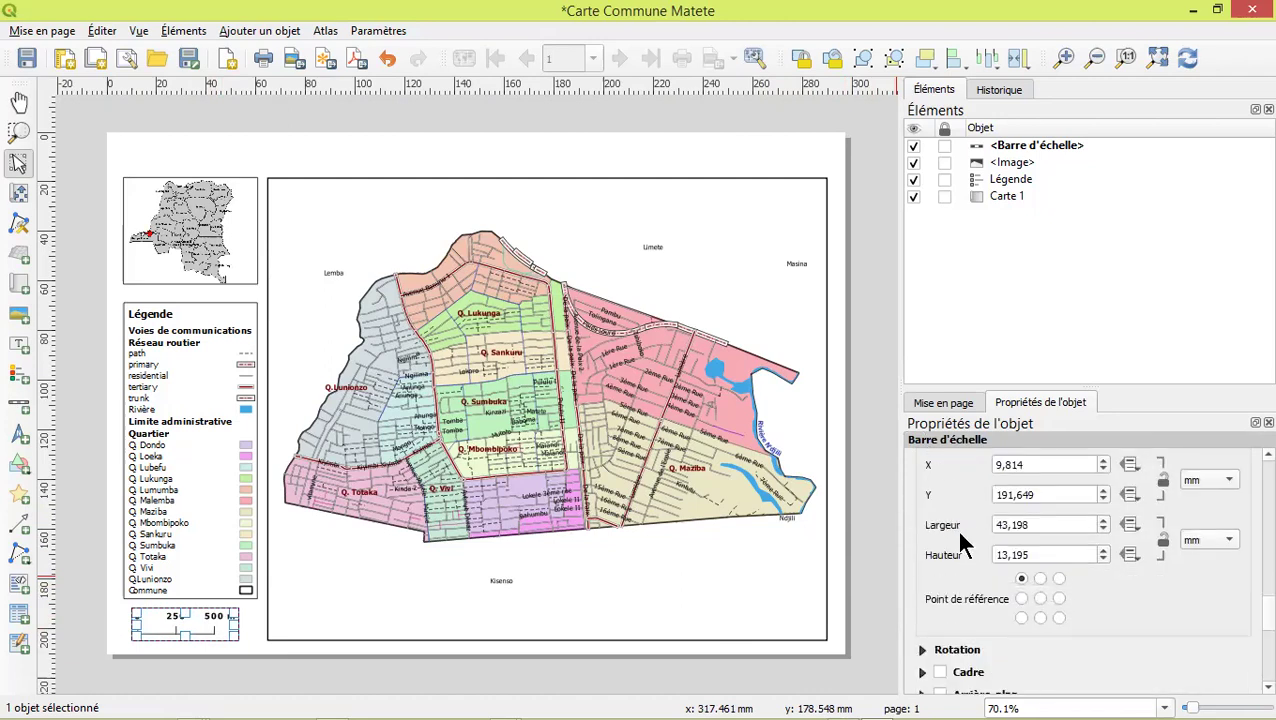
scroll(955, 535, up, 8)
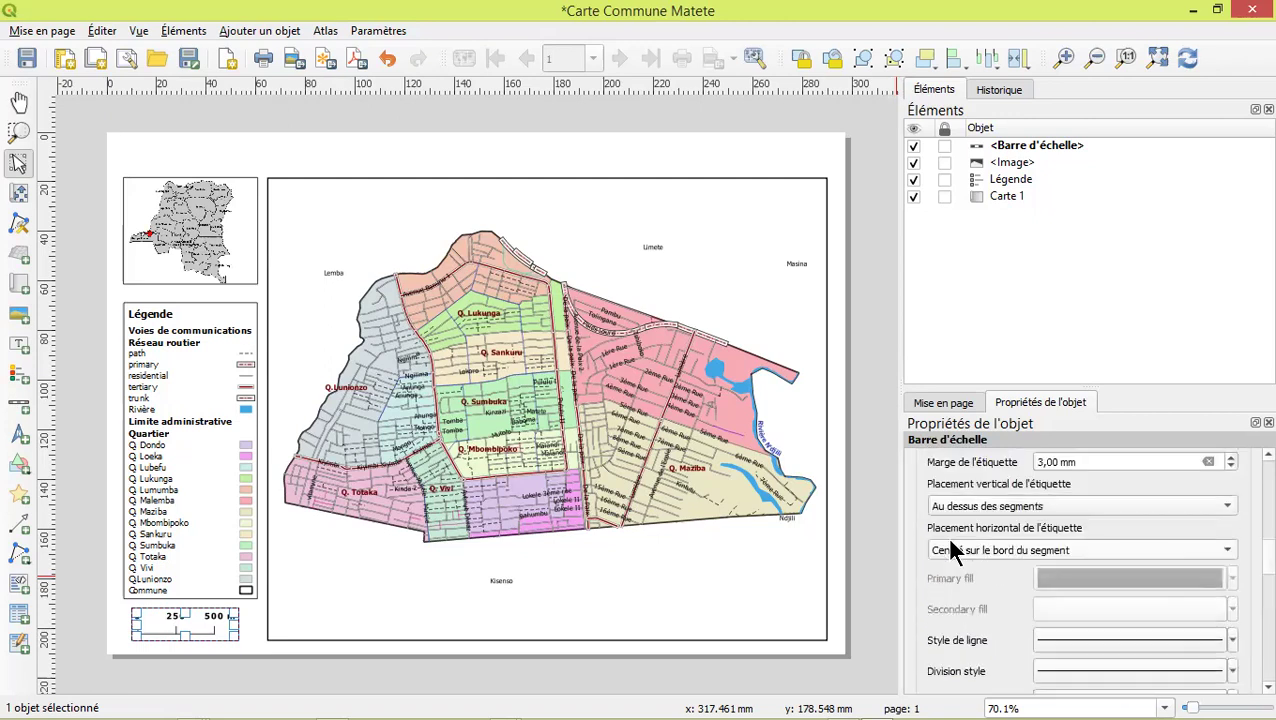
scroll(952, 550, up, 2)
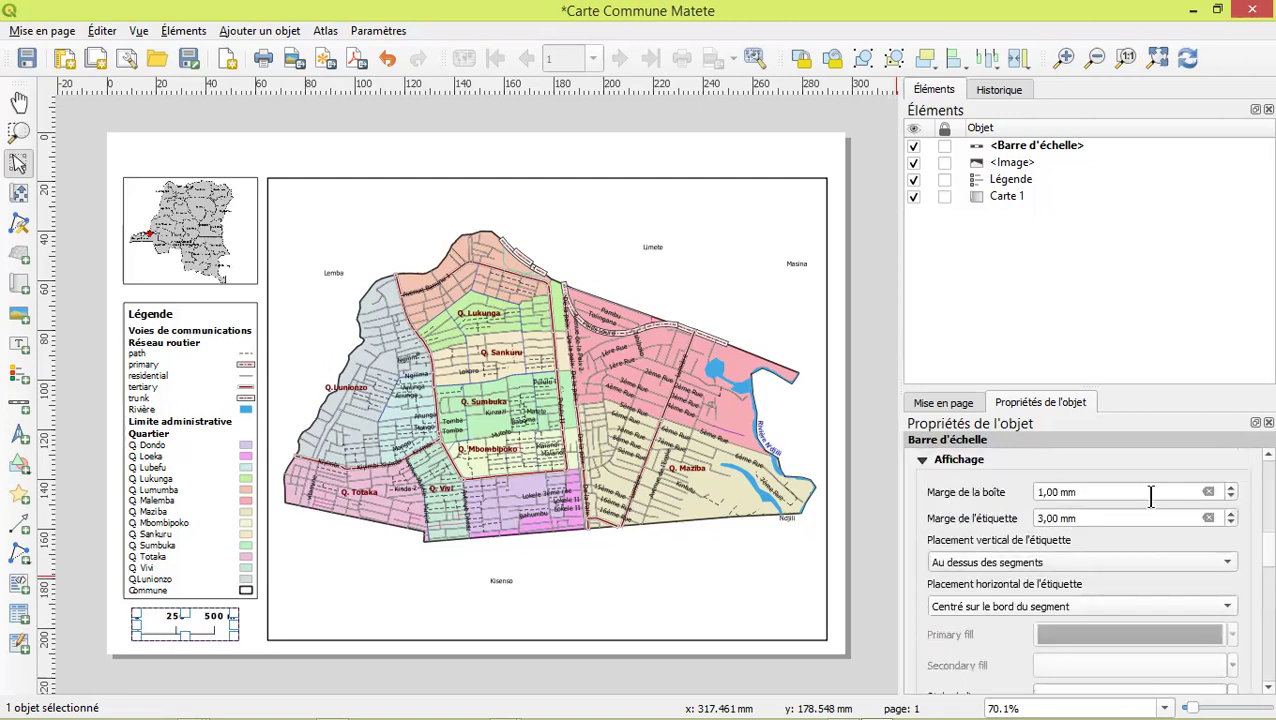
click(1232, 497)
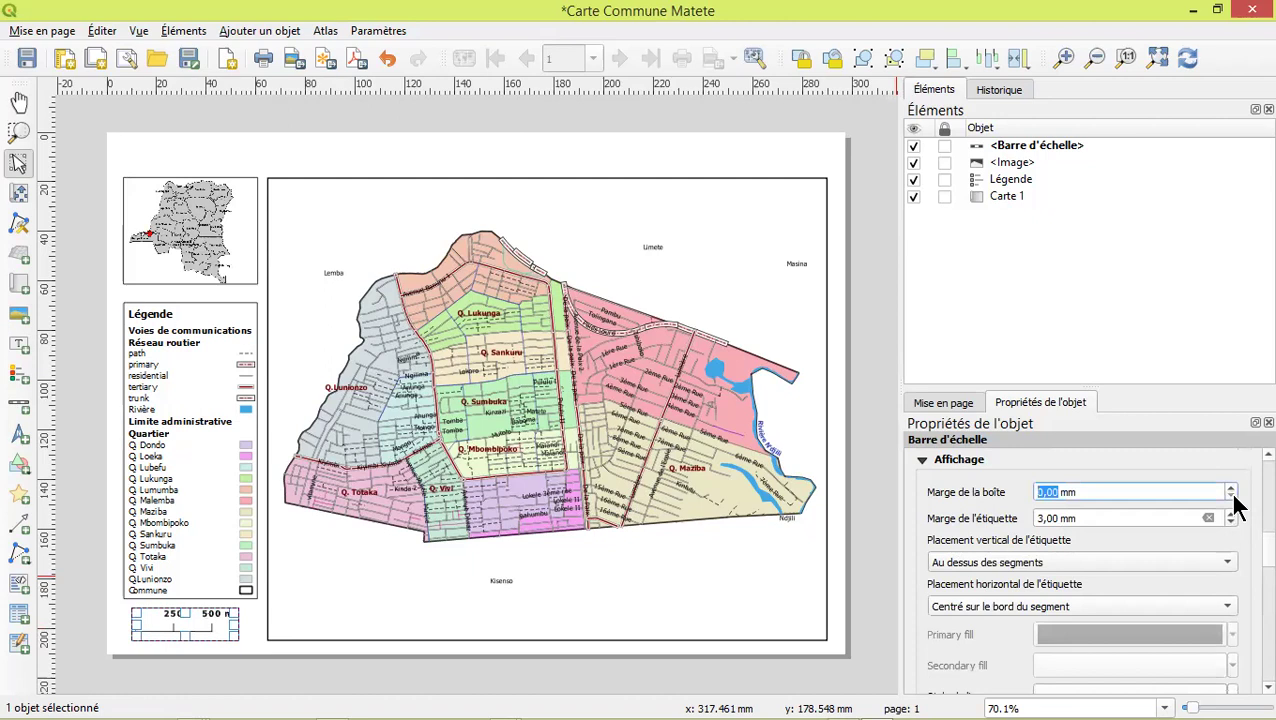
click(1231, 523)
click(1231, 523)
click(917, 544)
click(246, 615)
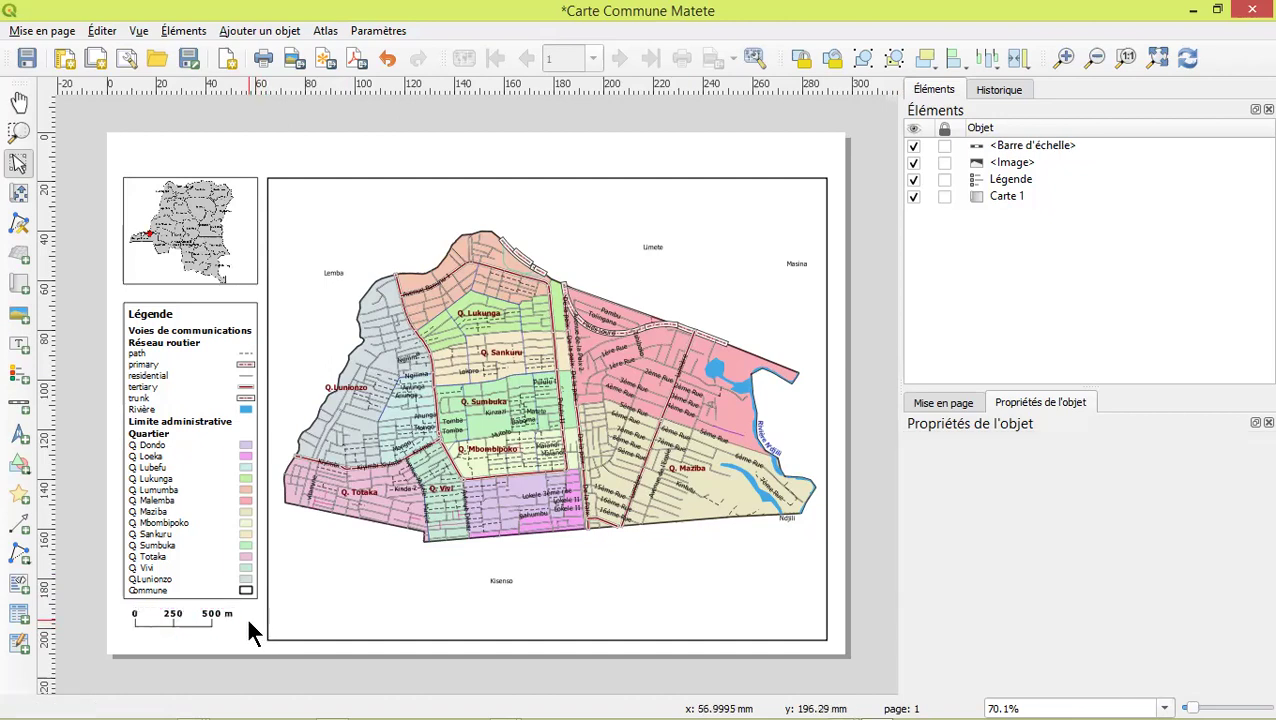
Set the stroke width of the scale bar's line style to 0.7 mm on its simple line
click(214, 620)
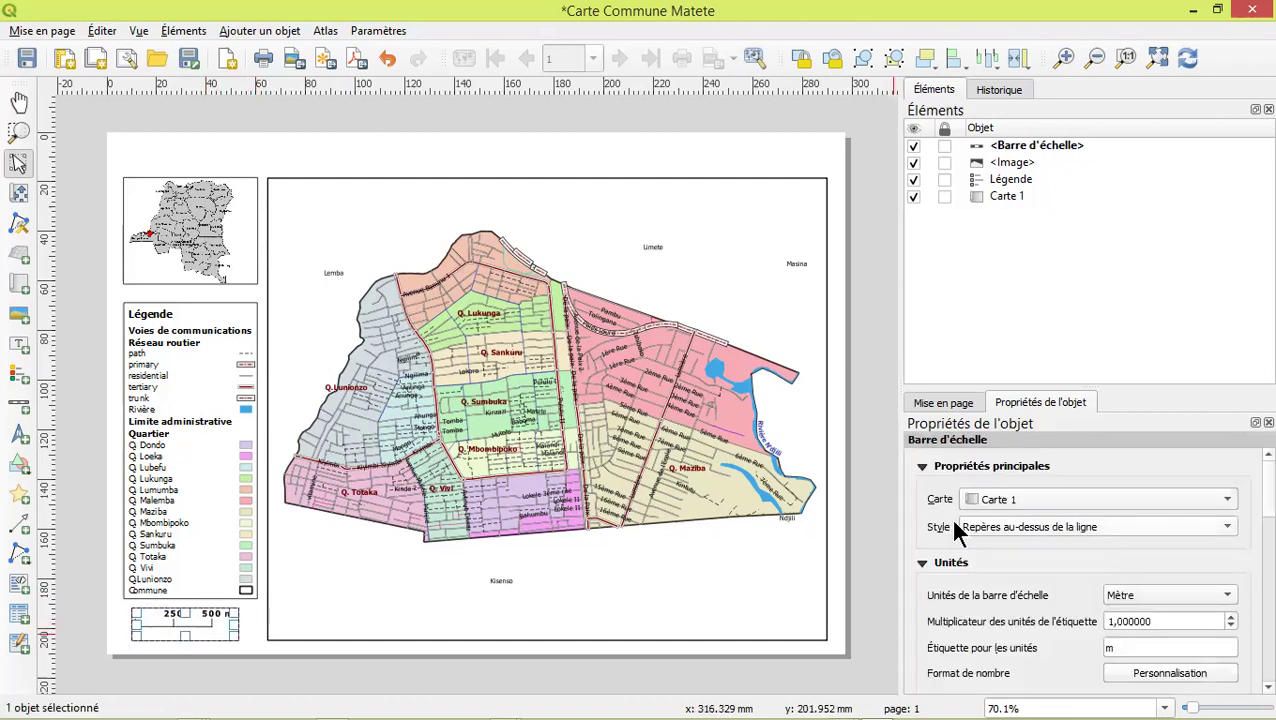
scroll(1008, 558, down, 3)
scroll(1008, 562, down, 5)
scroll(972, 578, up, 2)
click(918, 565)
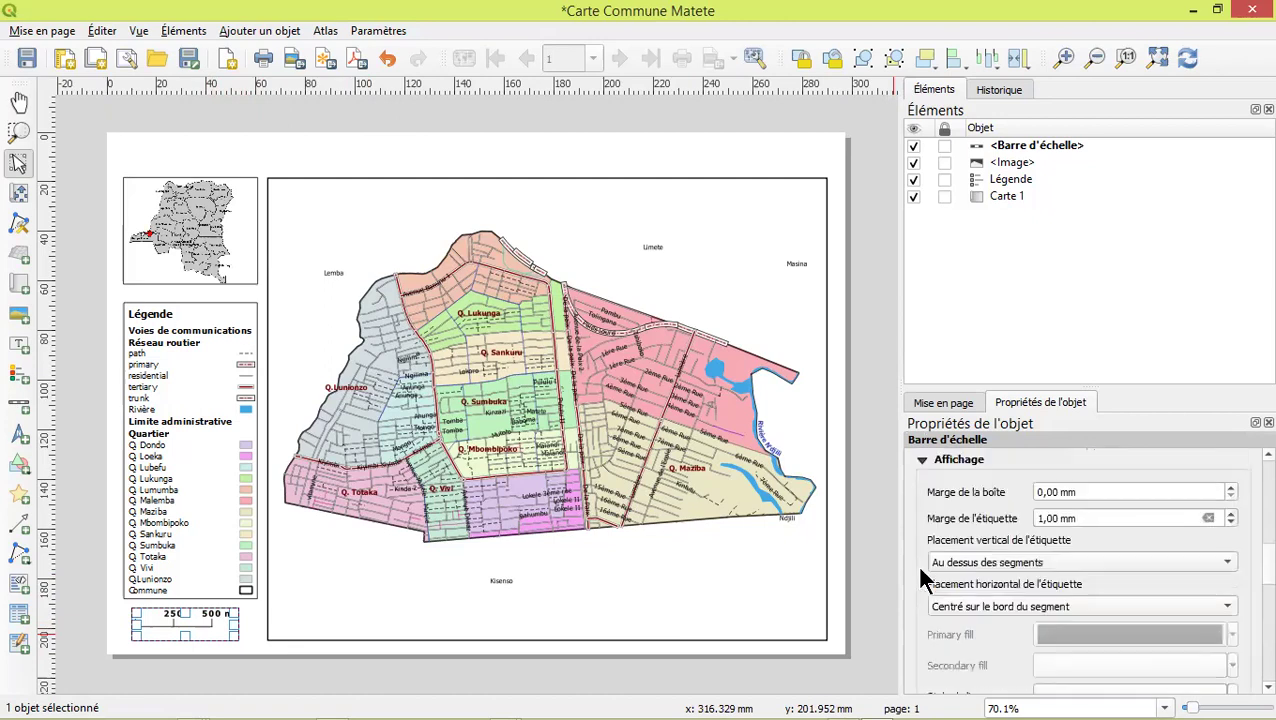
scroll(990, 600, down, 1)
scroll(985, 605, down, 1)
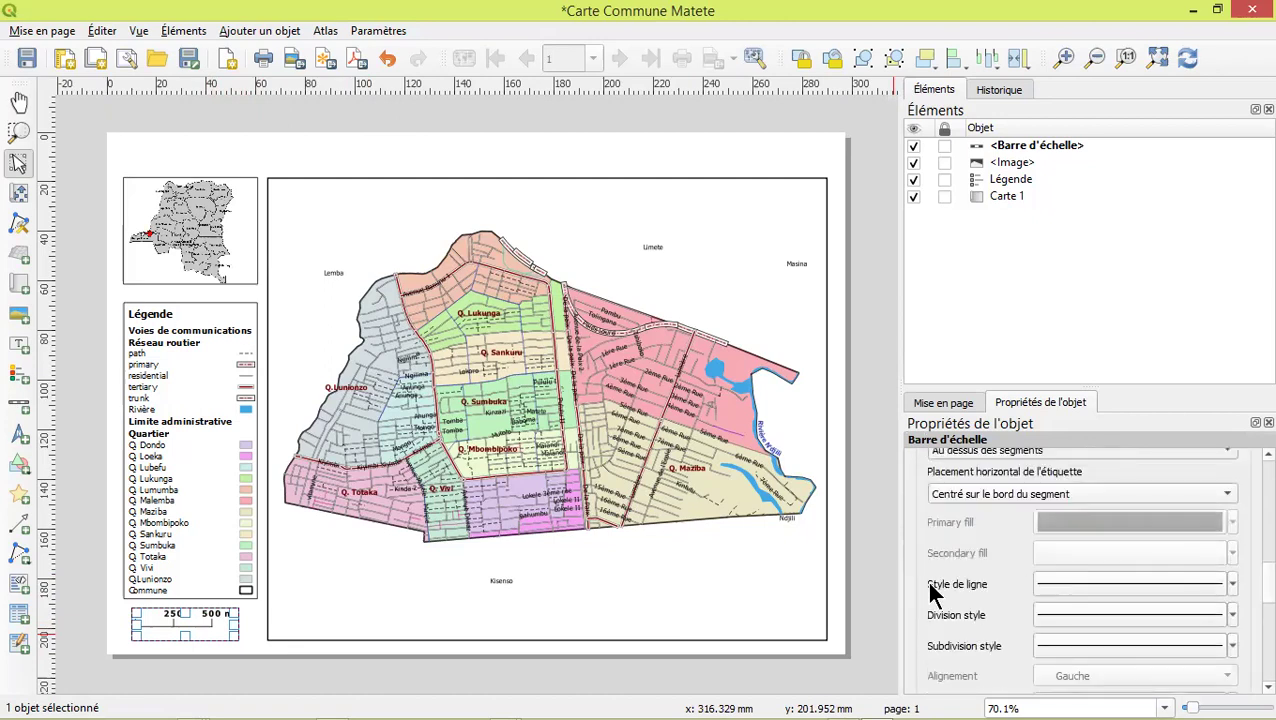
click(1129, 581)
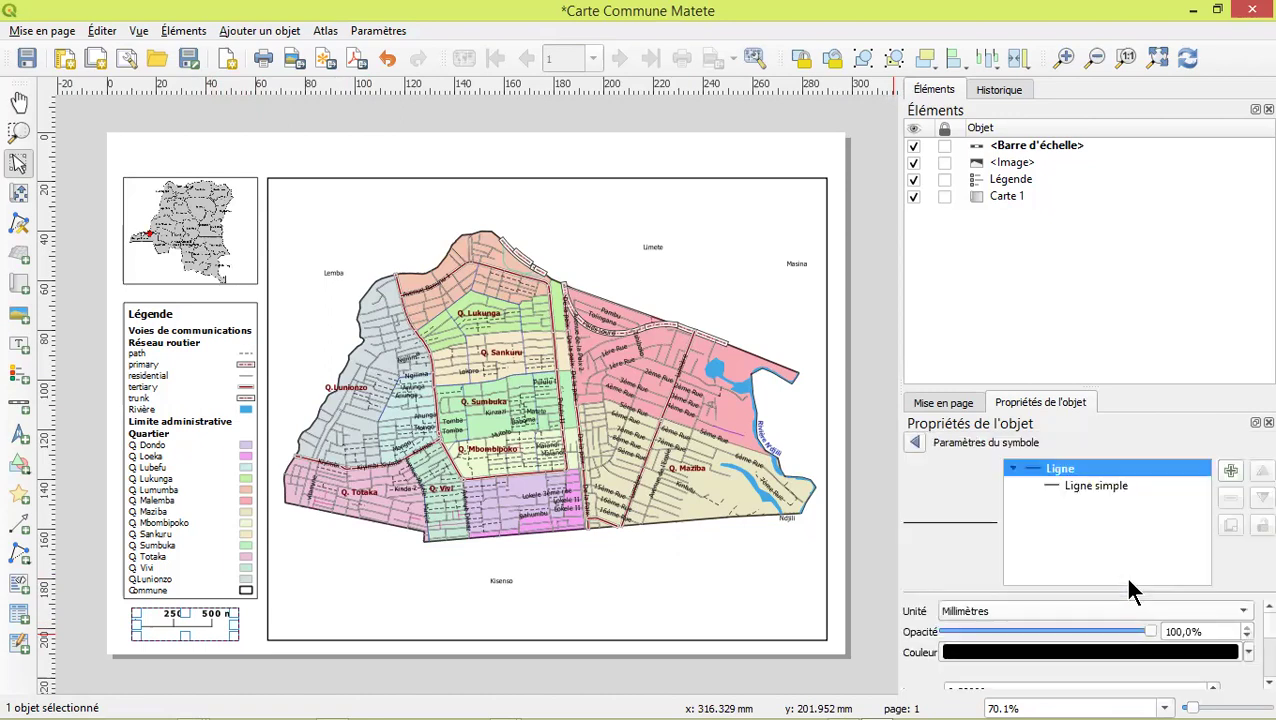
click(1077, 486)
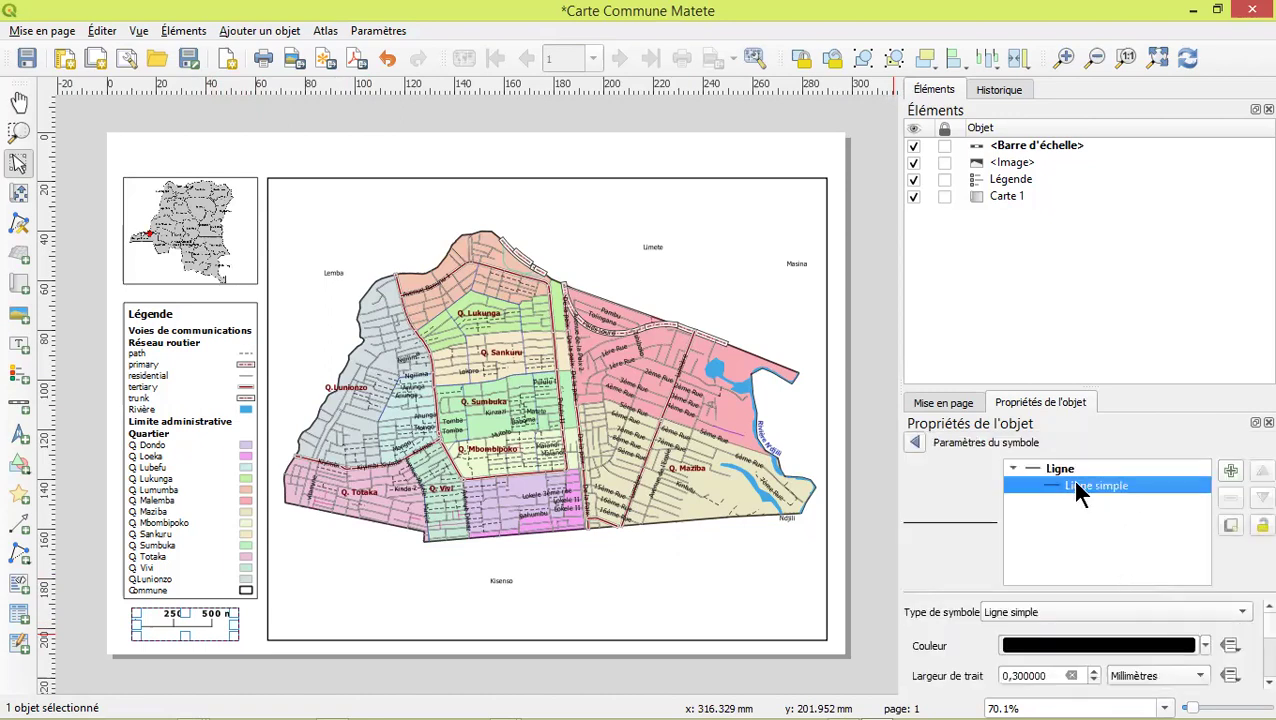
click(1091, 674)
click(1093, 671)
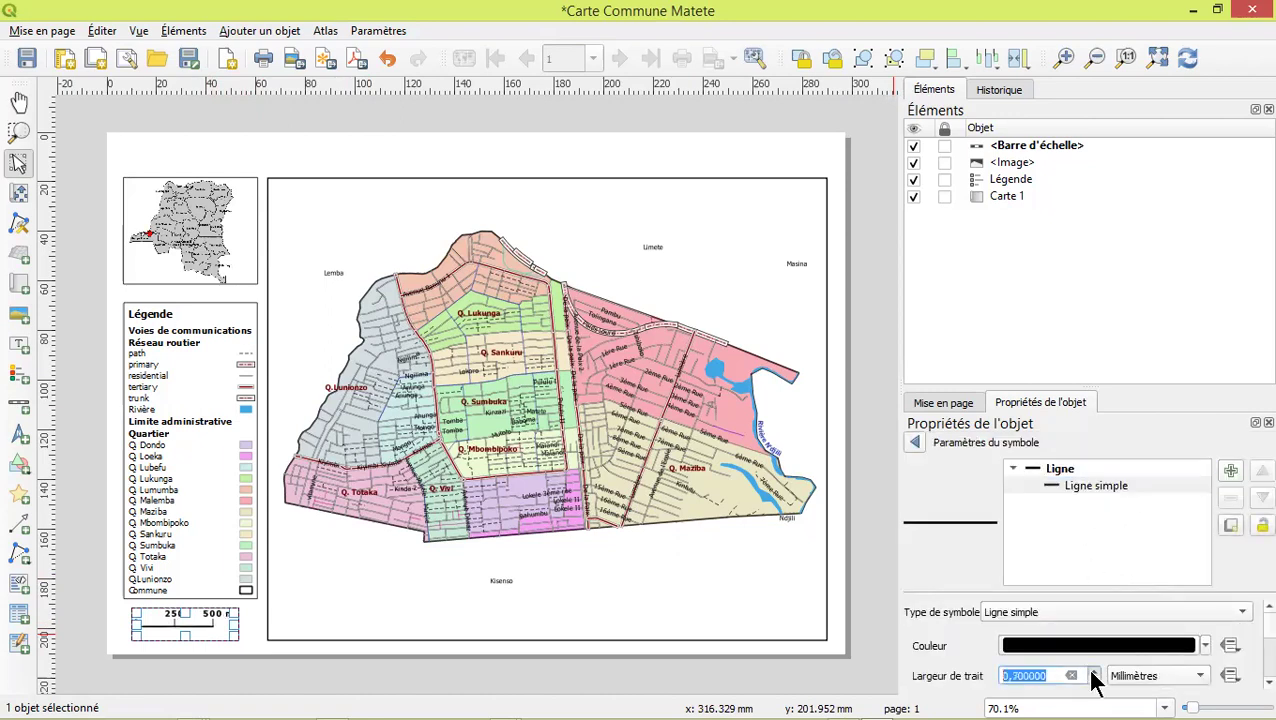
click(916, 442)
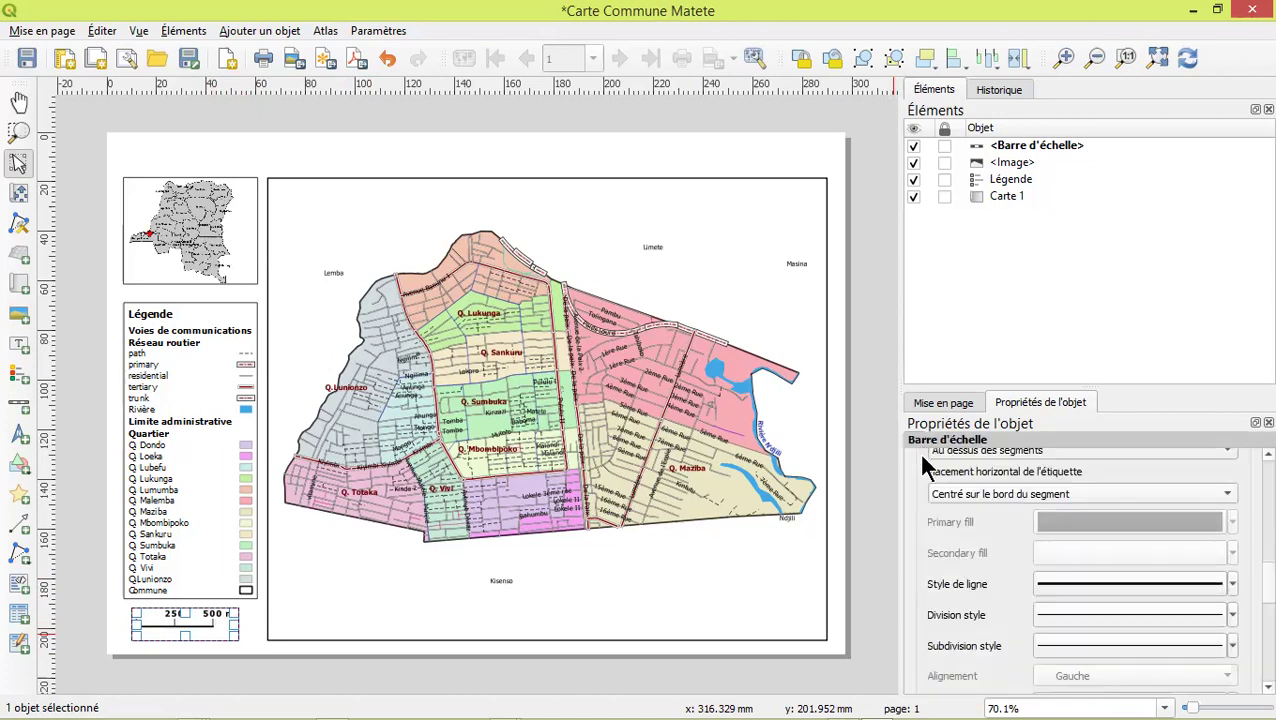
Set the stroke width of the scale bar's subdivision style to 0.7 mm on its simple line
click(1136, 646)
click(1052, 487)
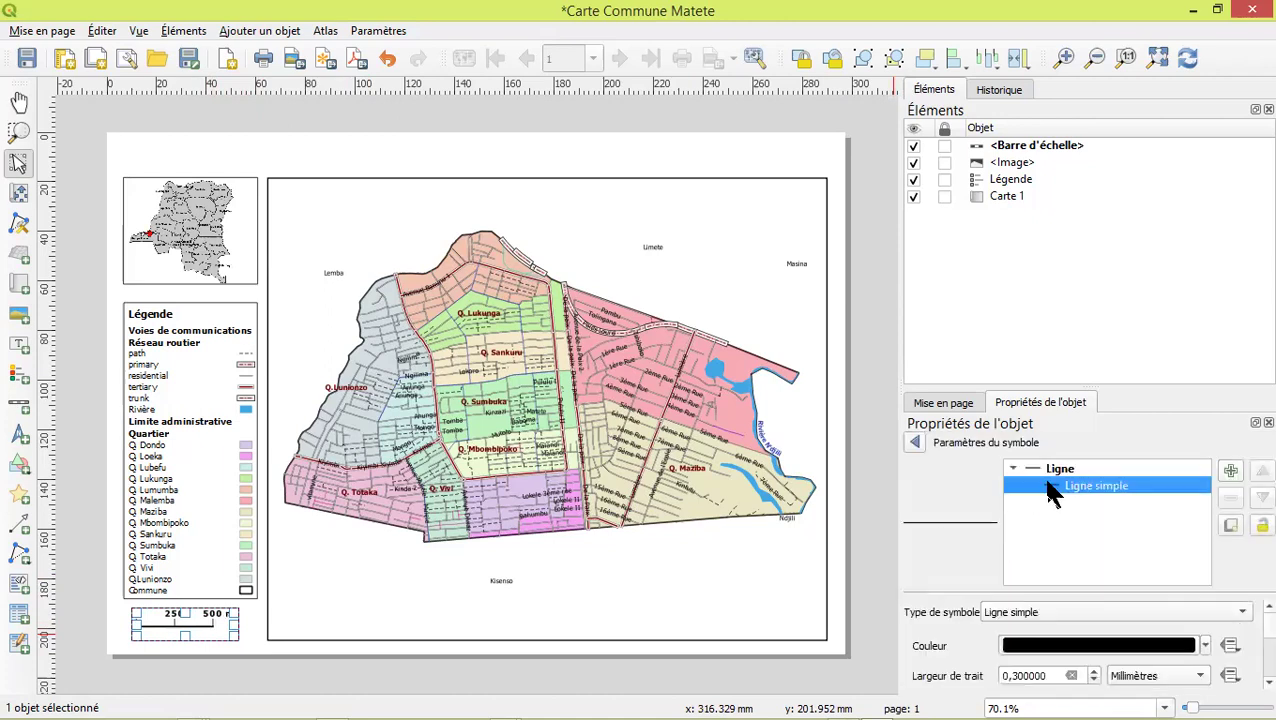
click(1094, 672)
click(1094, 672)
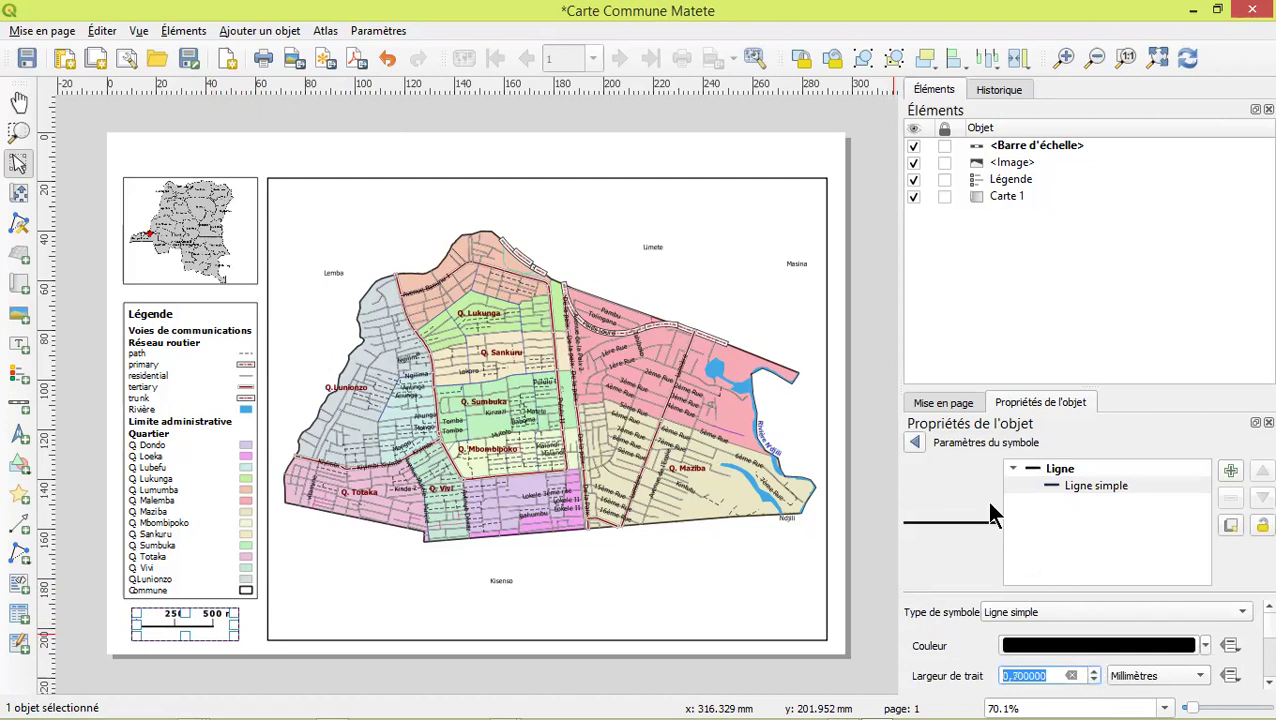
click(914, 442)
Set the stroke width of the scale bar's division style to 0.7 mm on its simple line
click(1120, 614)
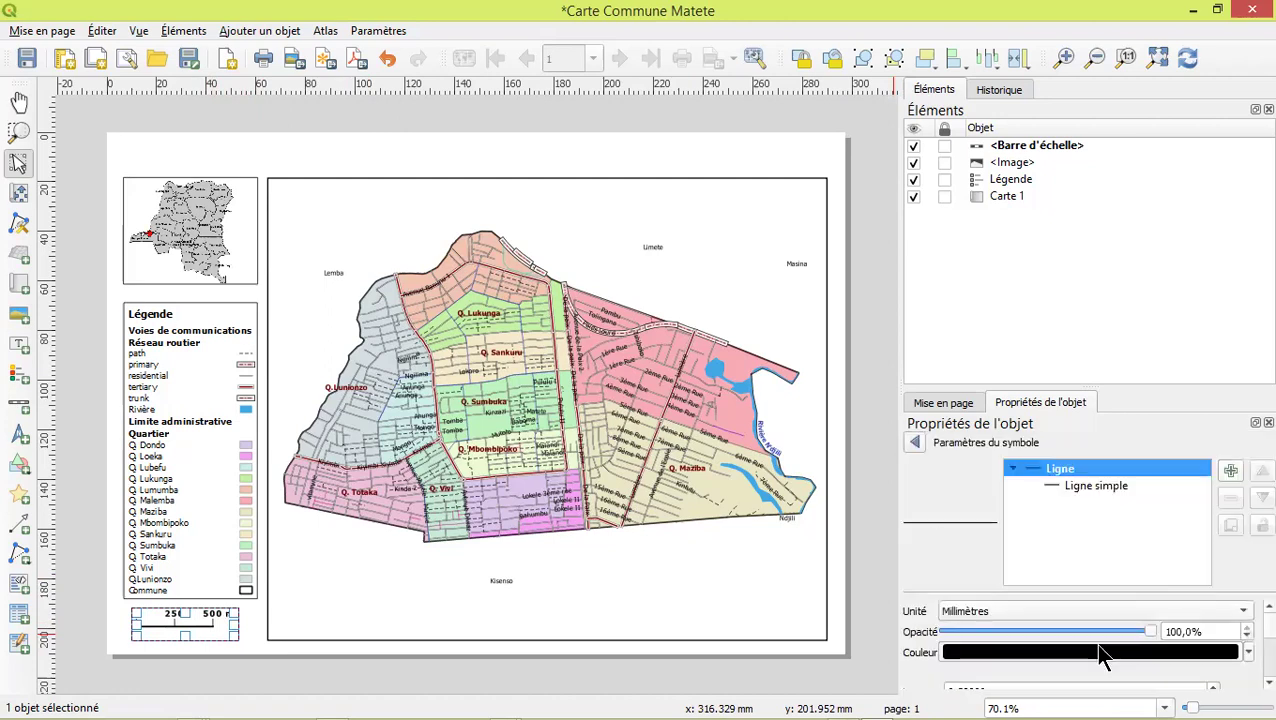
click(1092, 485)
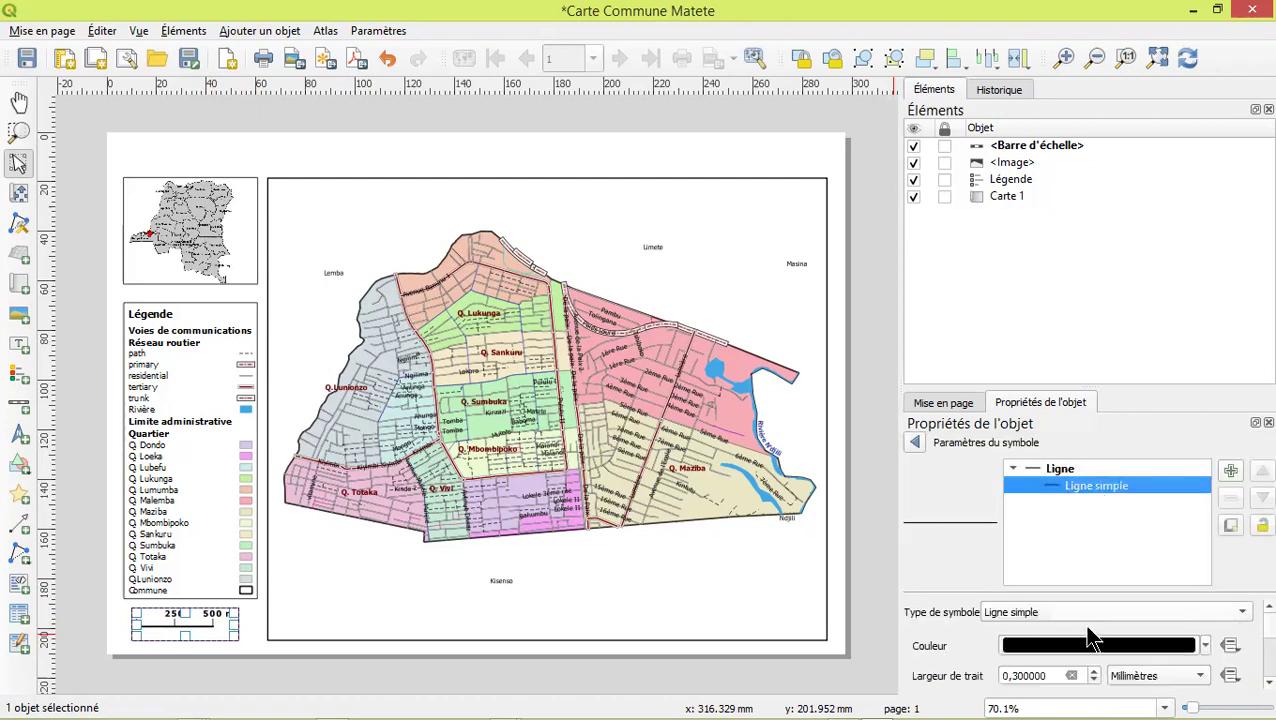
click(1095, 672)
click(1095, 672)
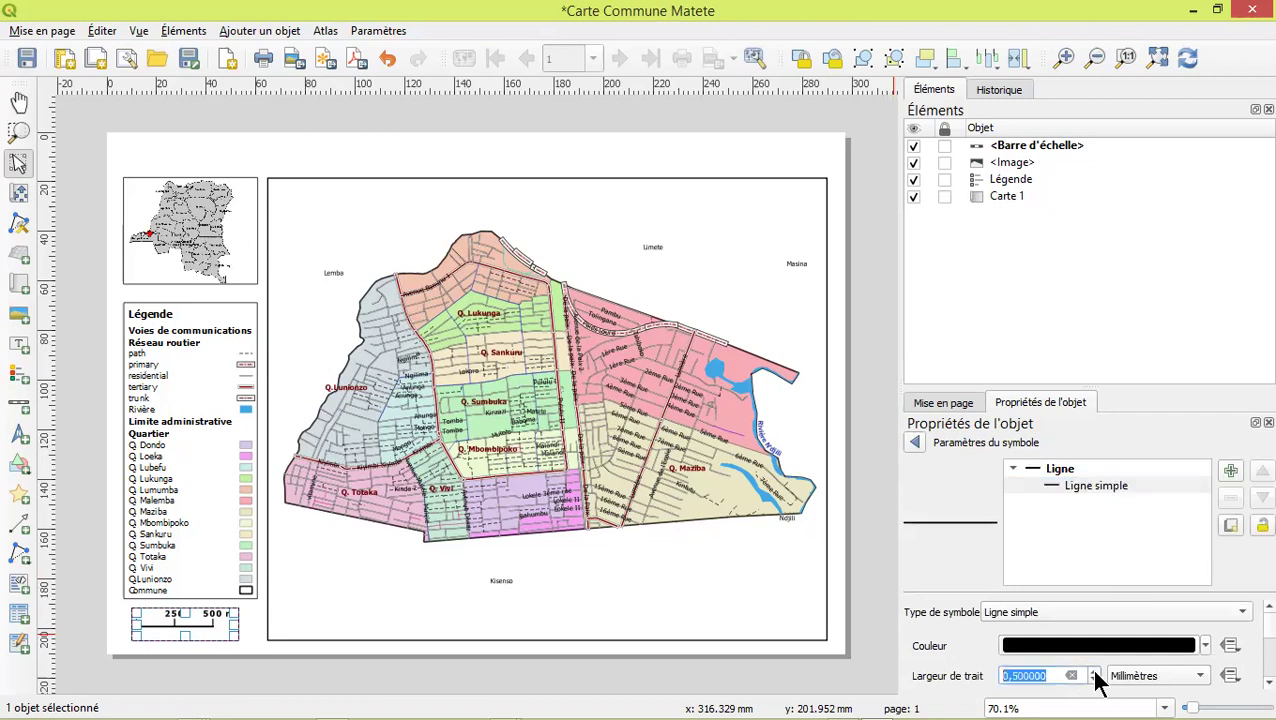
click(1095, 671)
click(1095, 671)
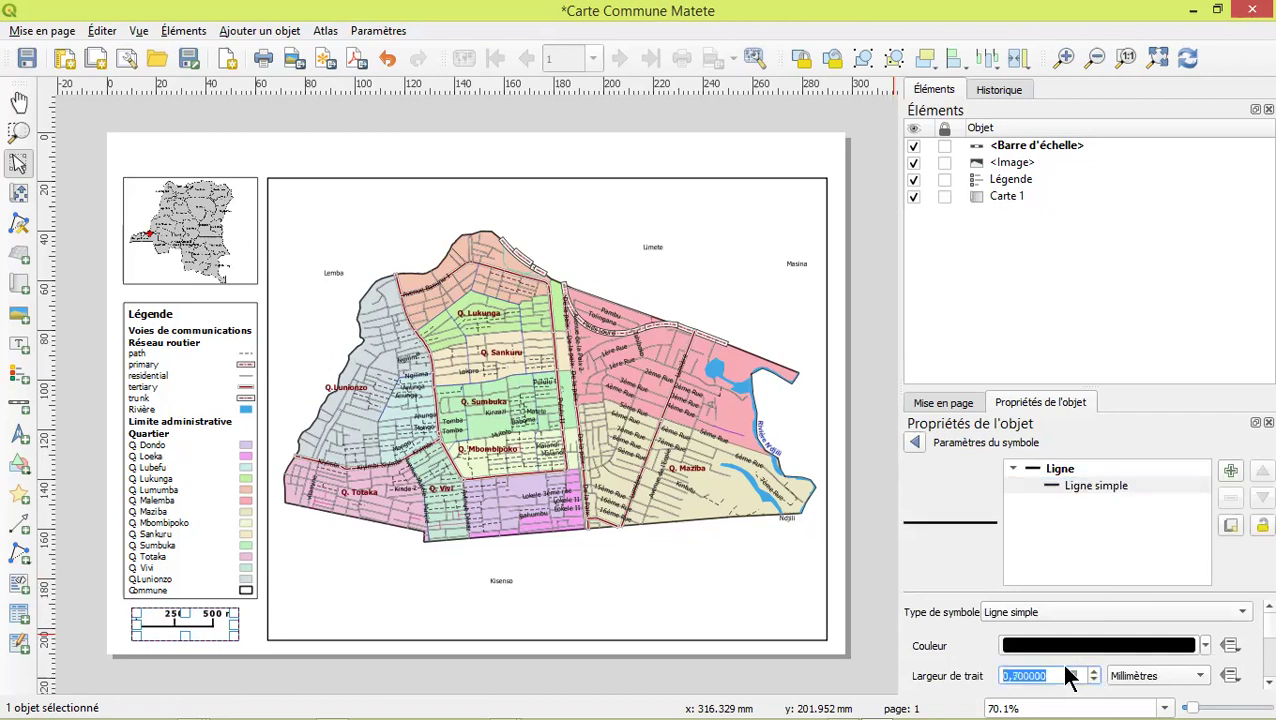
click(917, 445)
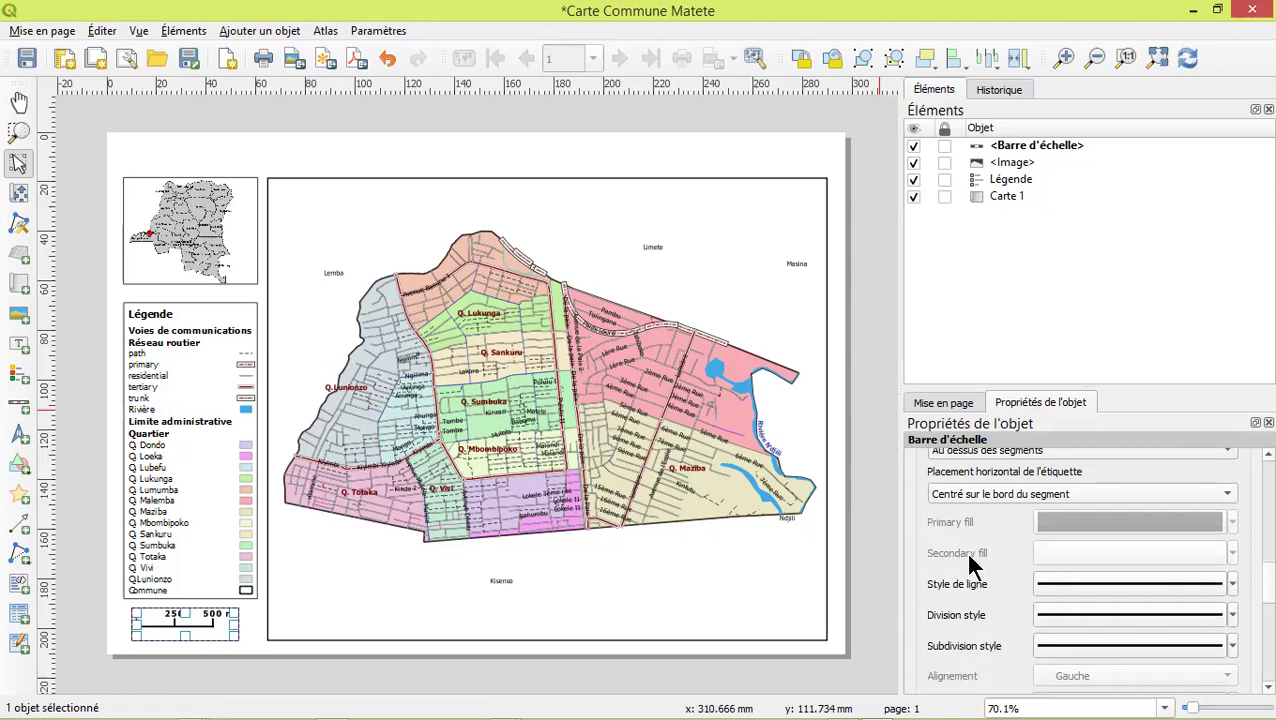
Shift the scale bar slightly to the right beneath the legend
click(248, 628)
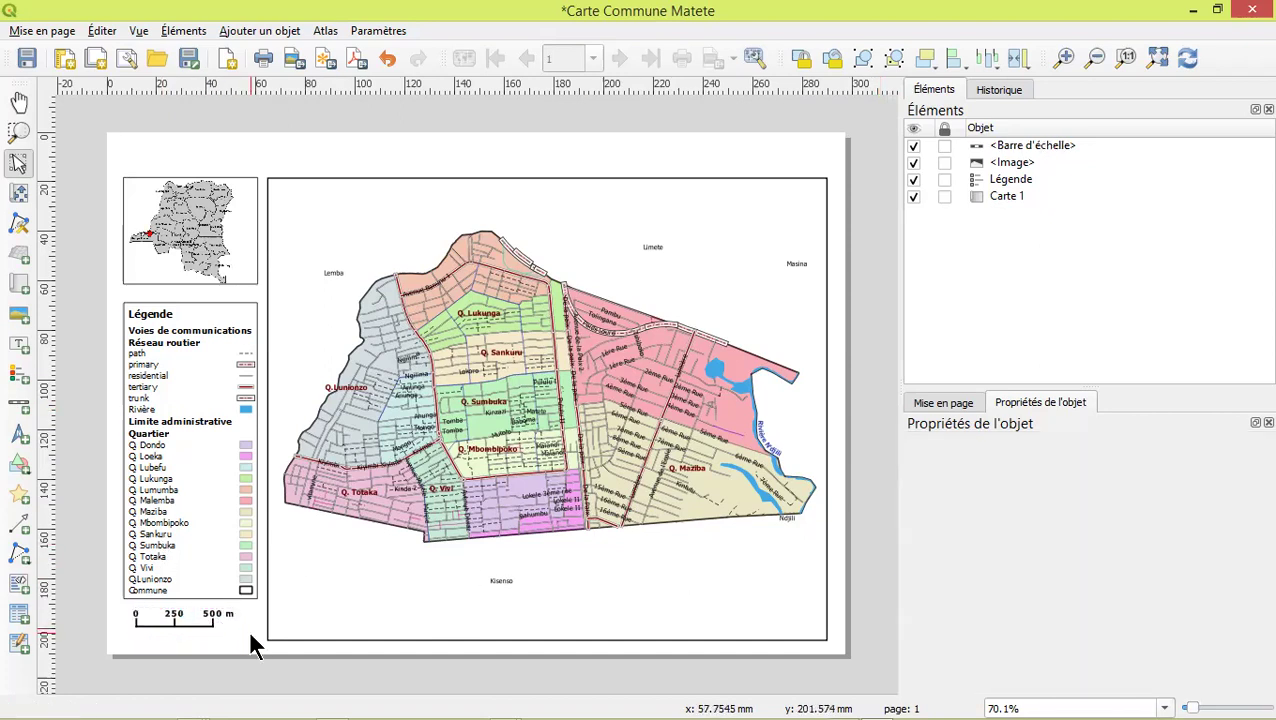
click(201, 616)
drag(200, 618, 207, 619)
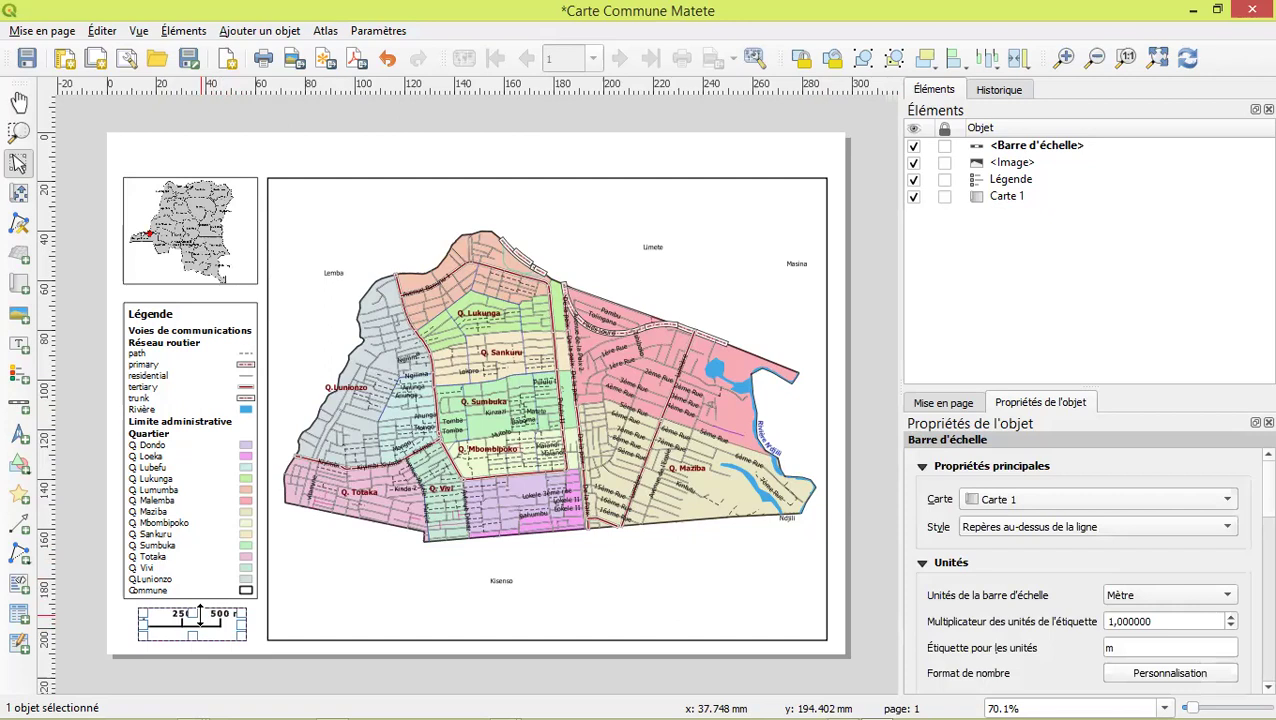
Place a small north arrow about 12 mm wide in the upper-right corner of the main map frame
click(257, 629)
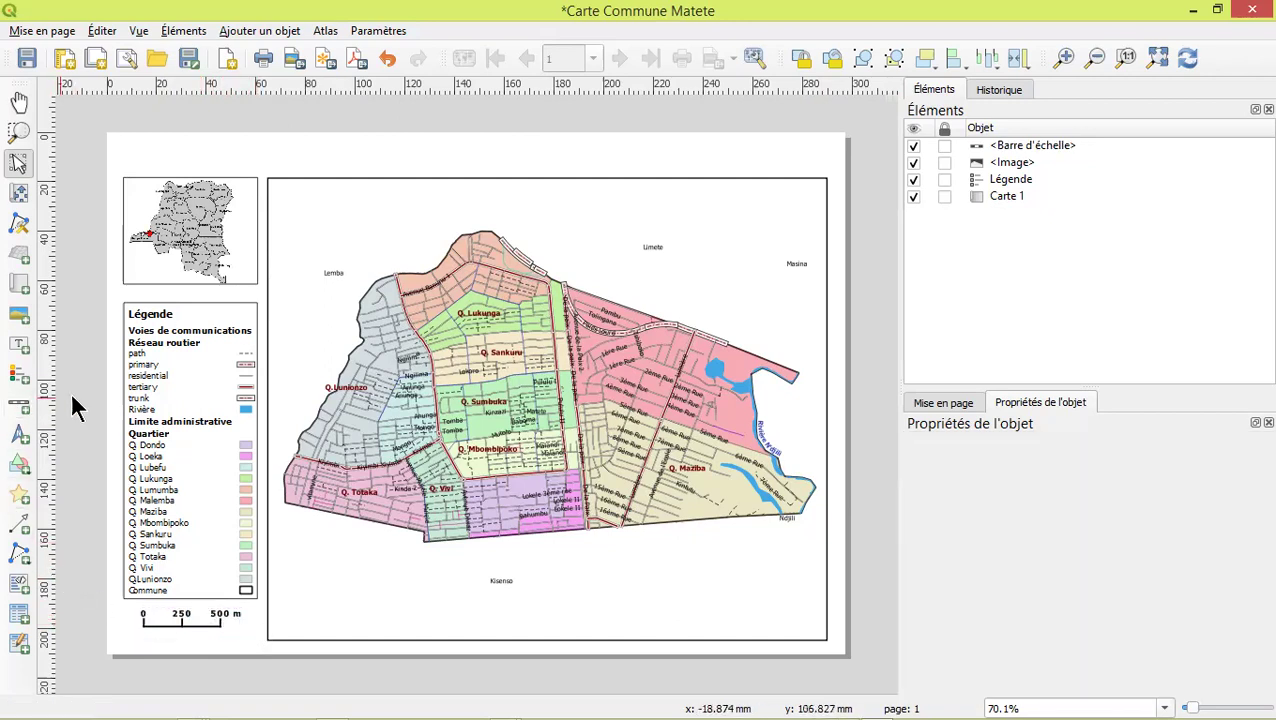
click(19, 437)
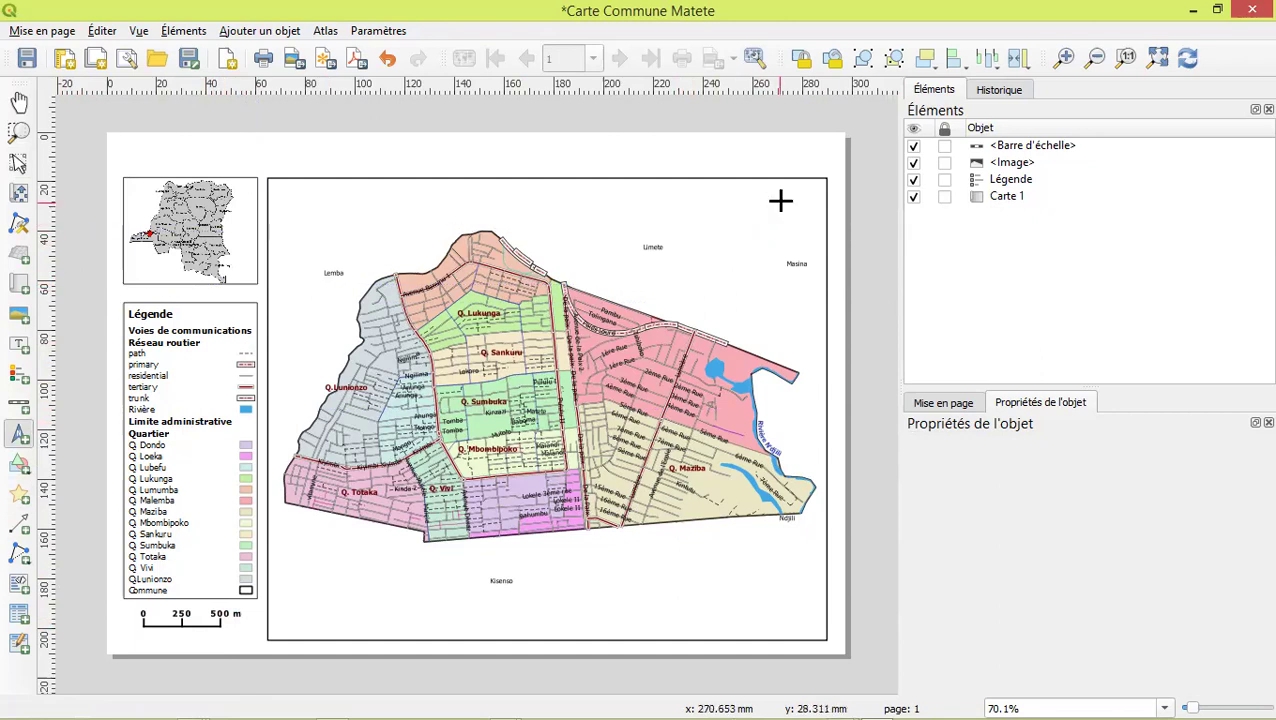
drag(768, 196, 797, 224)
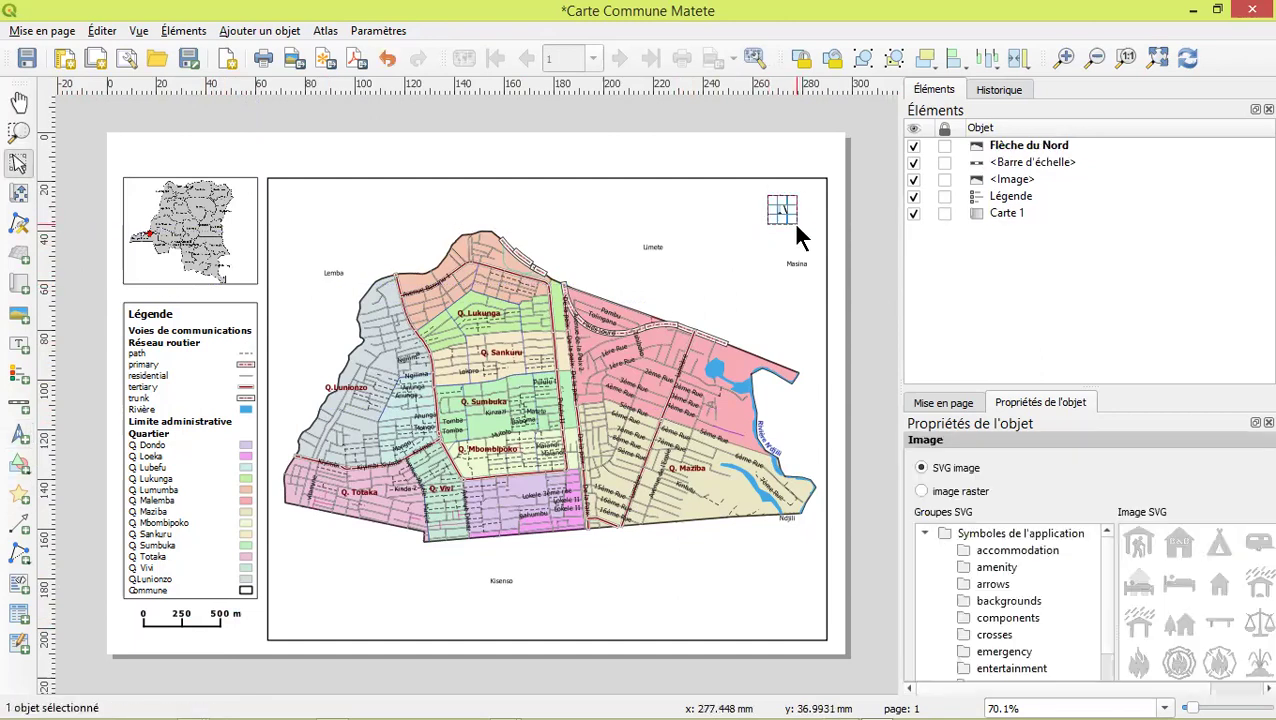
click(760, 236)
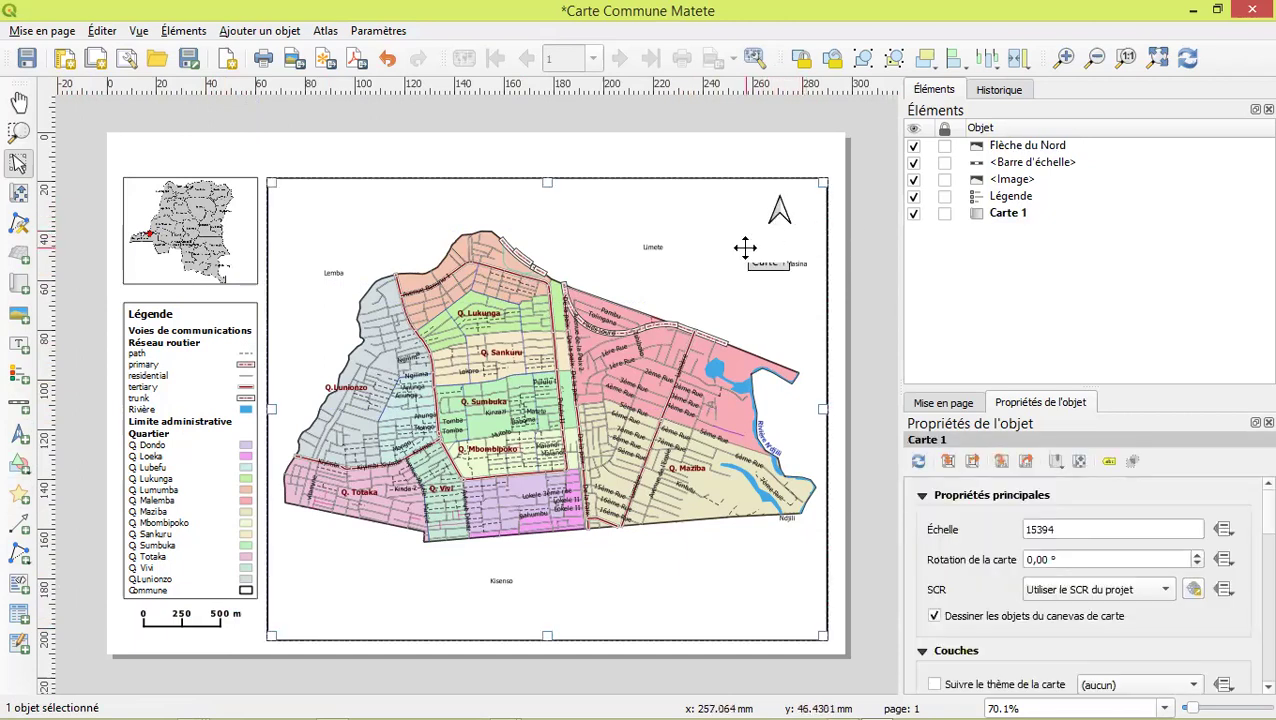
click(779, 210)
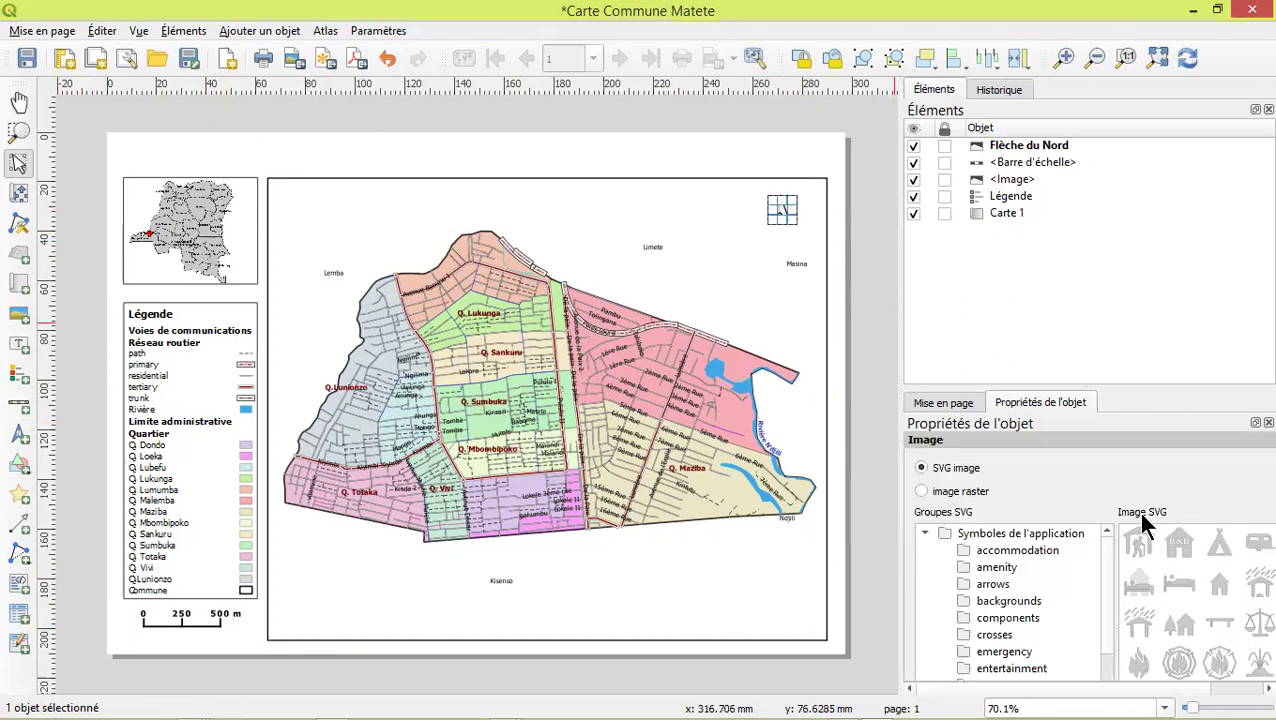
Browse the application's SVG symbols and choose NorthArrow_04.svg as the north arrow's image
scroll(1196, 540, down, 5)
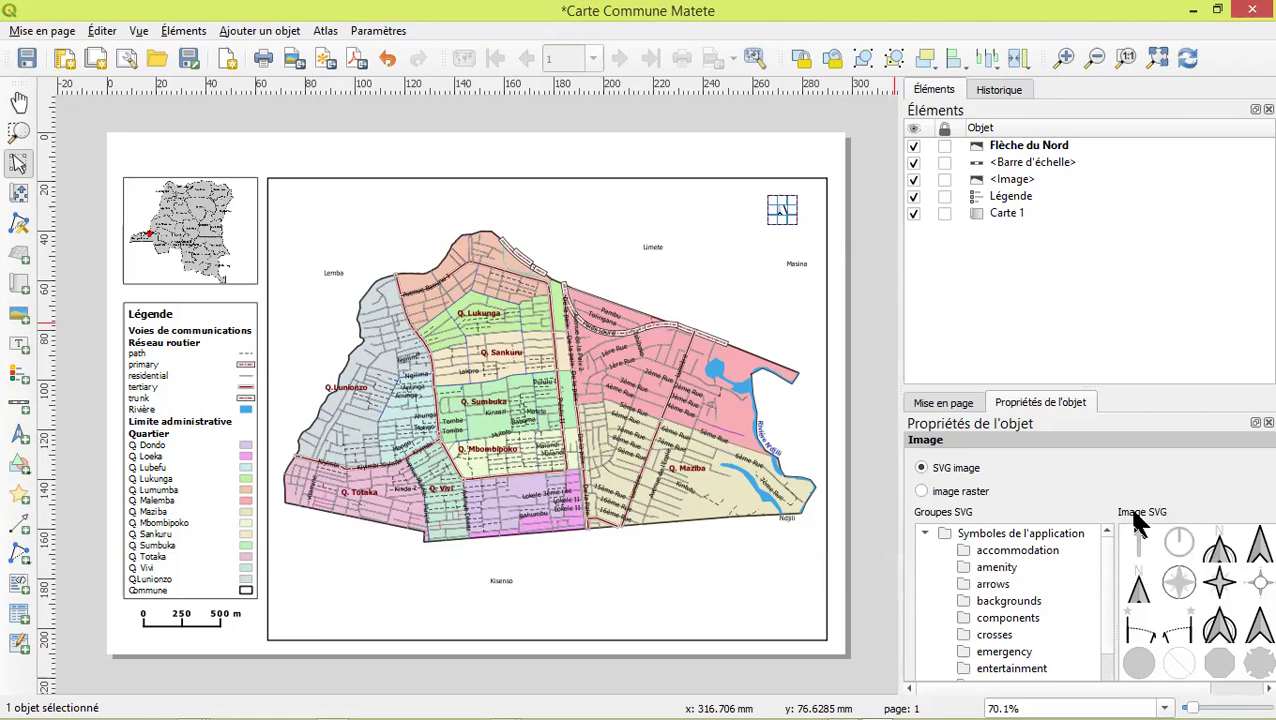
scroll(1160, 545, down, 10)
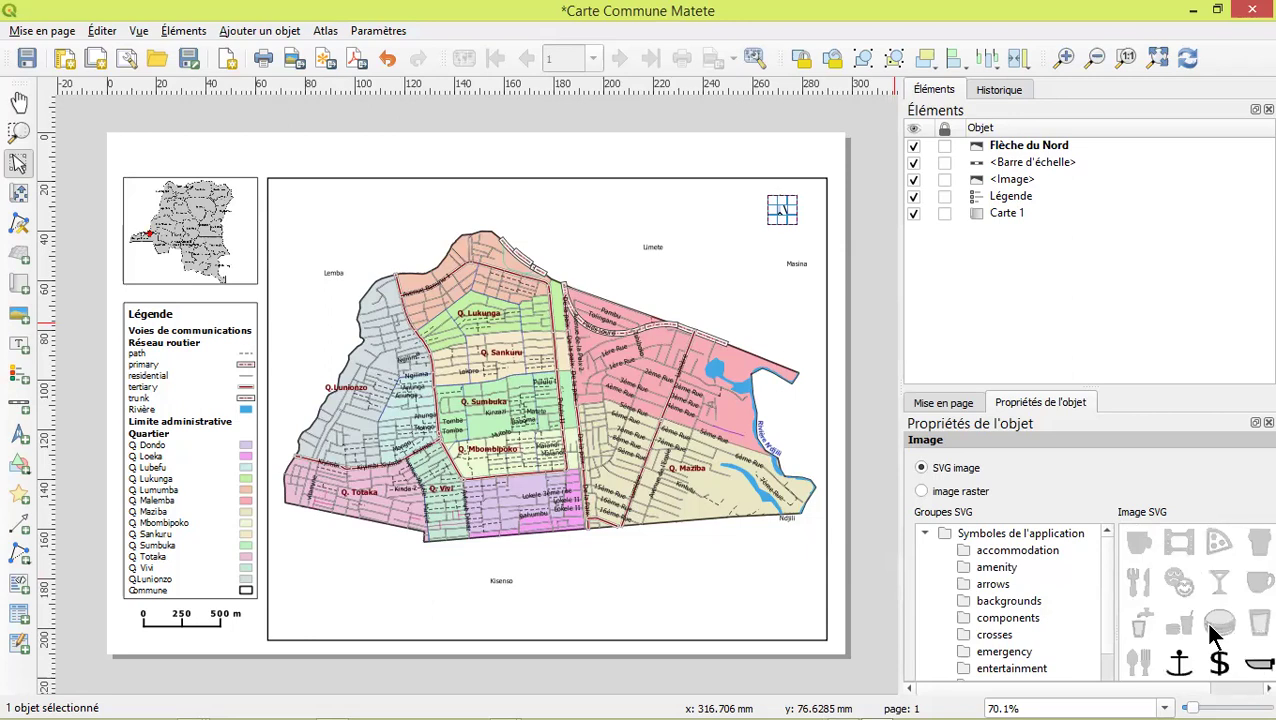
scroll(1211, 645, down, 5)
scroll(1205, 628, down, 5)
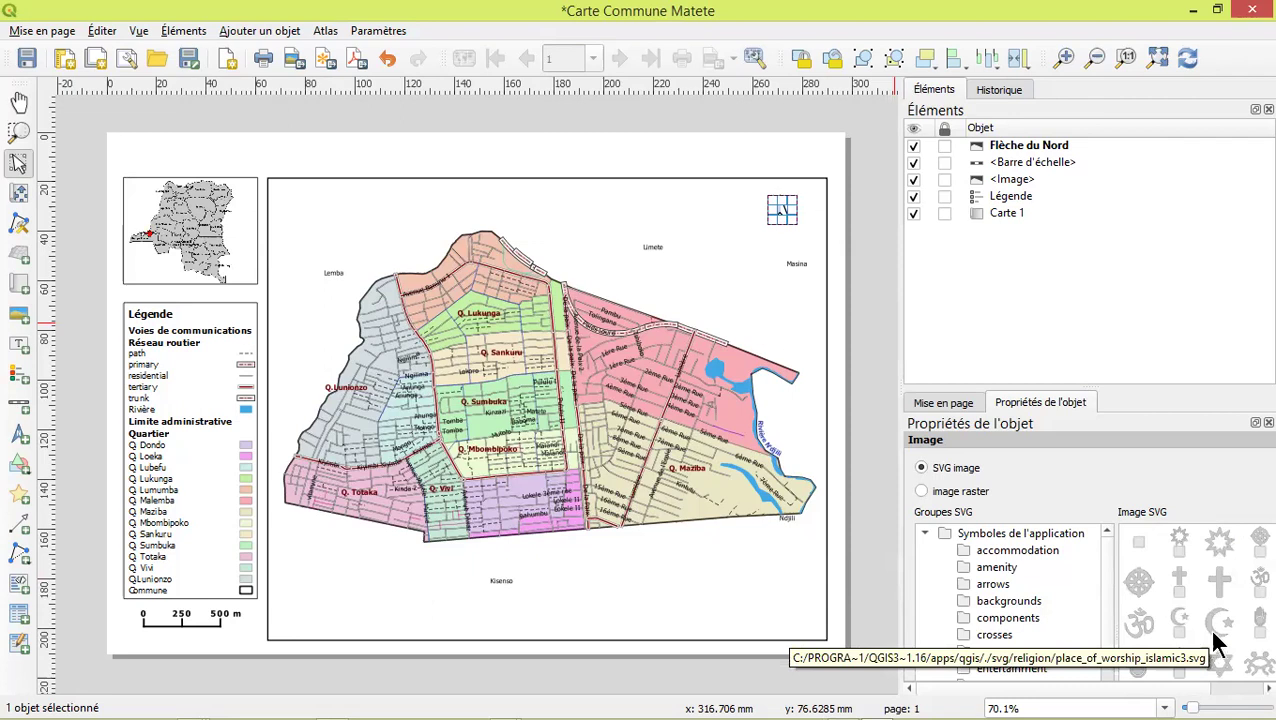
scroll(1220, 595, up, 15)
scroll(1220, 598, up, 3)
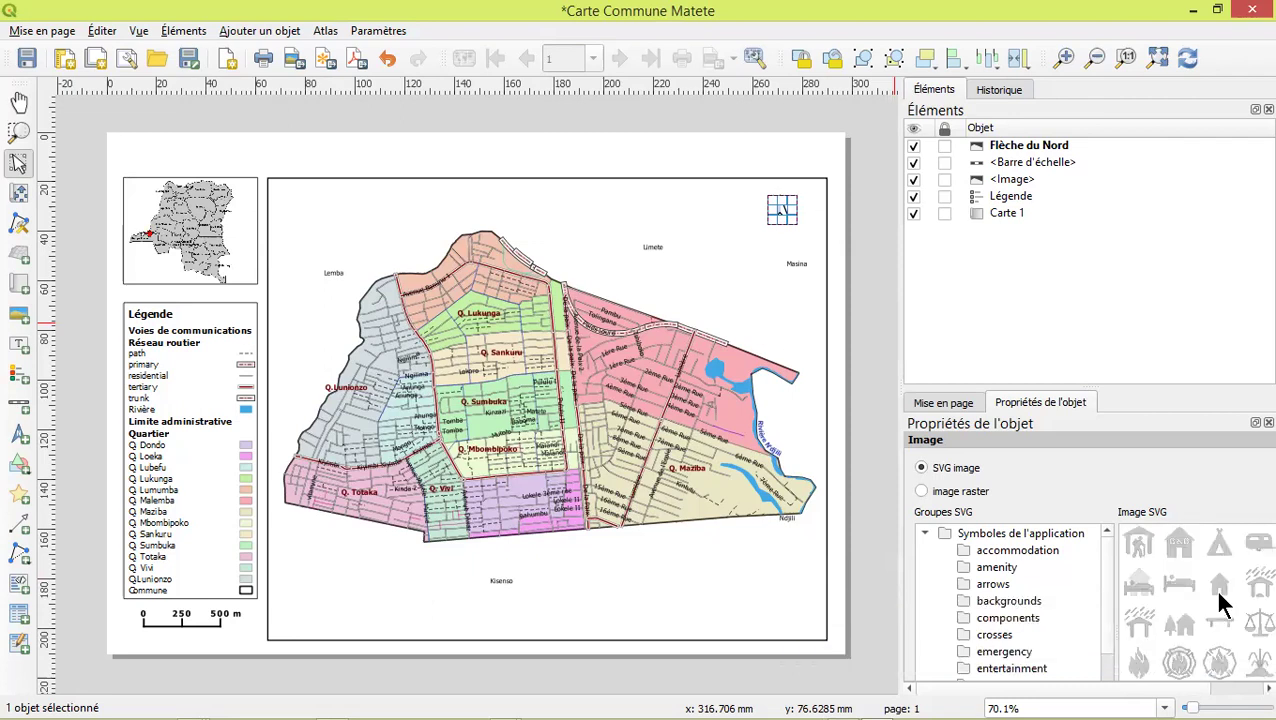
scroll(1205, 565, down, 10)
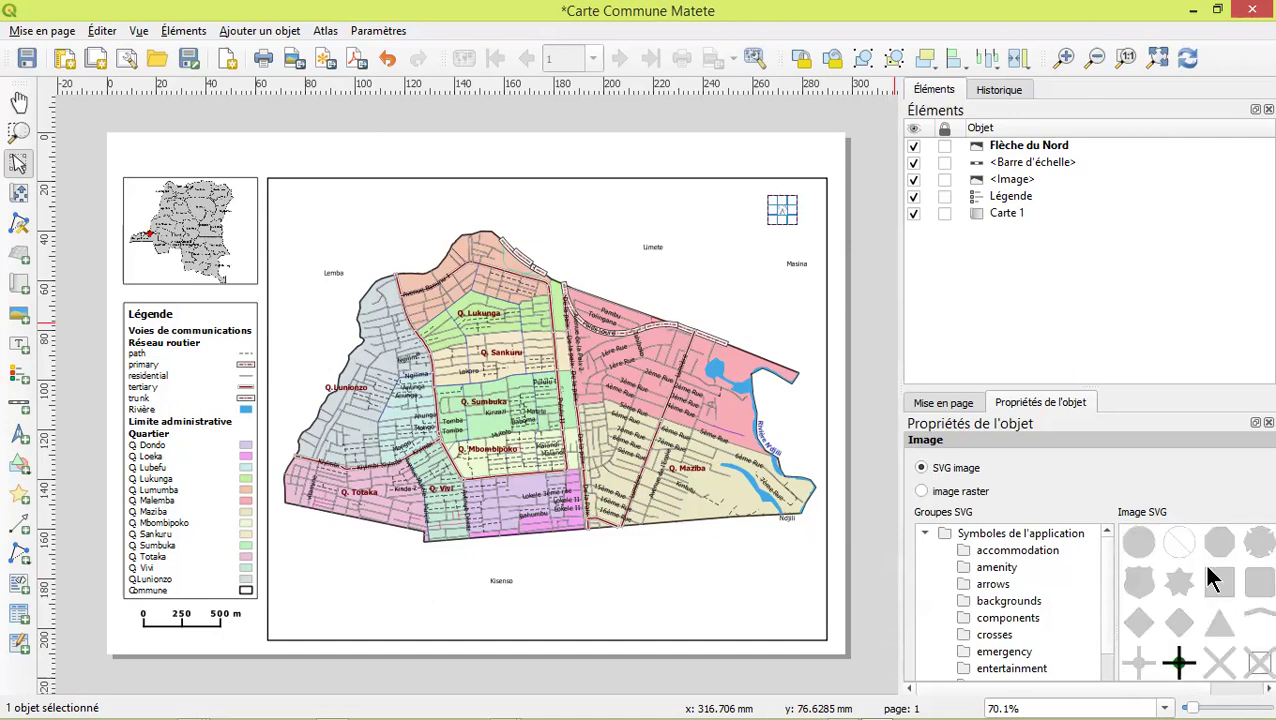
scroll(1222, 615, down, 5)
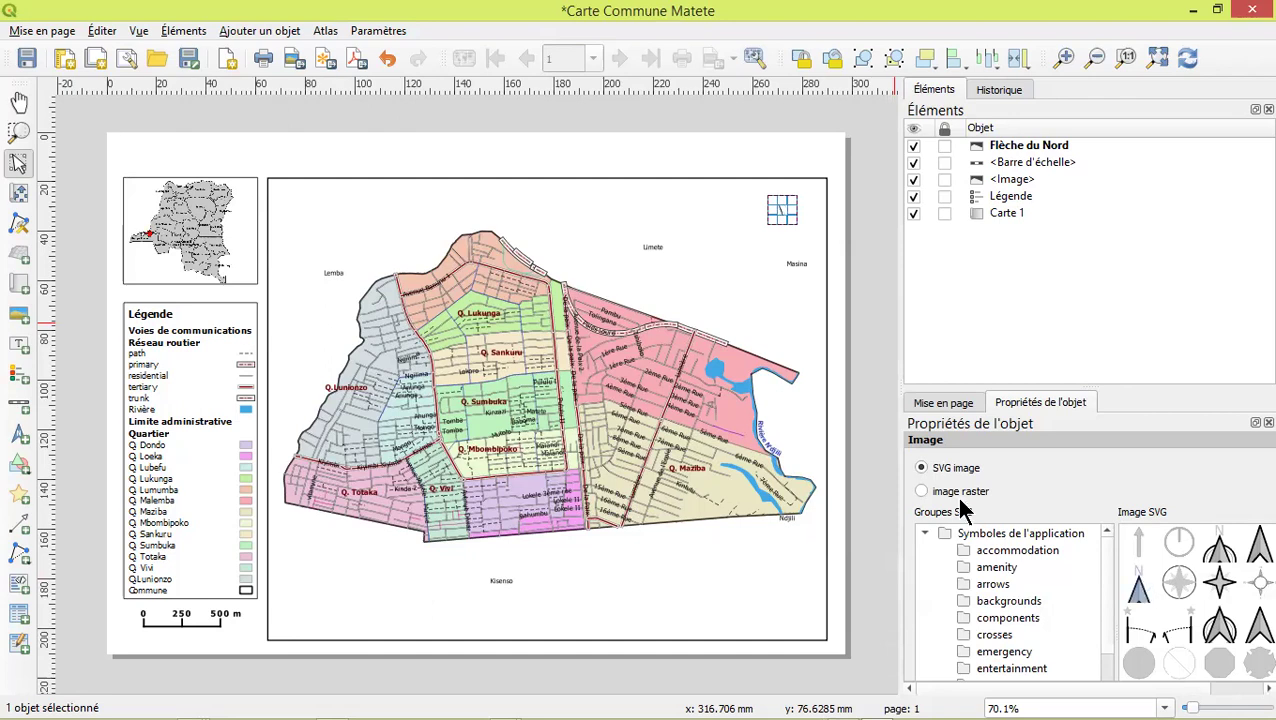
Set the fill colour of the north arrow symbol to medium grey
scroll(1118, 490, down, 5)
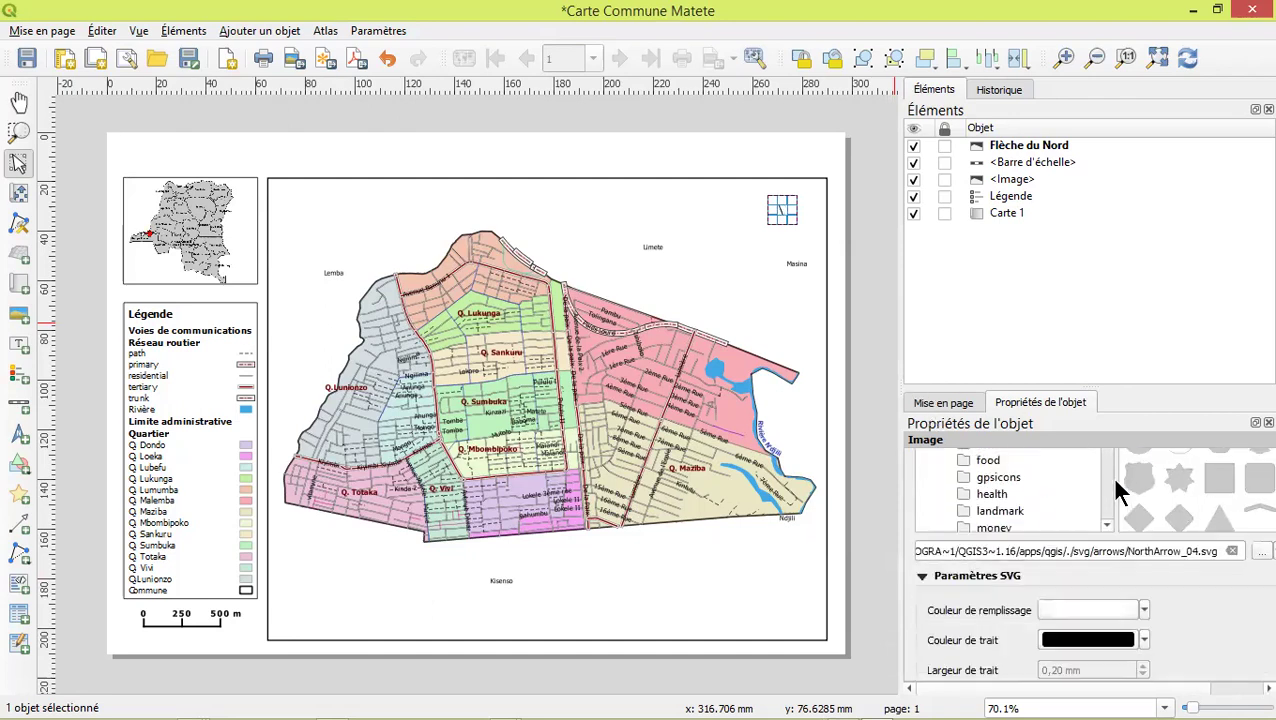
scroll(1240, 630, down, 2)
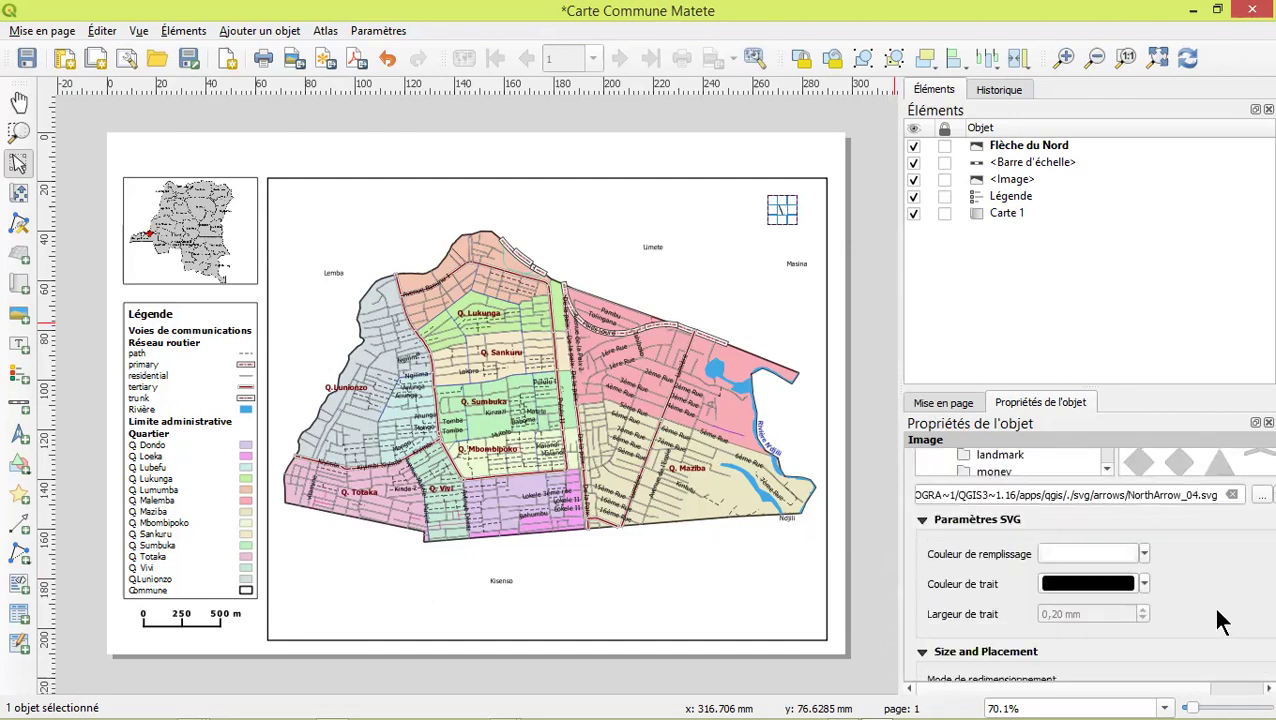
click(1145, 555)
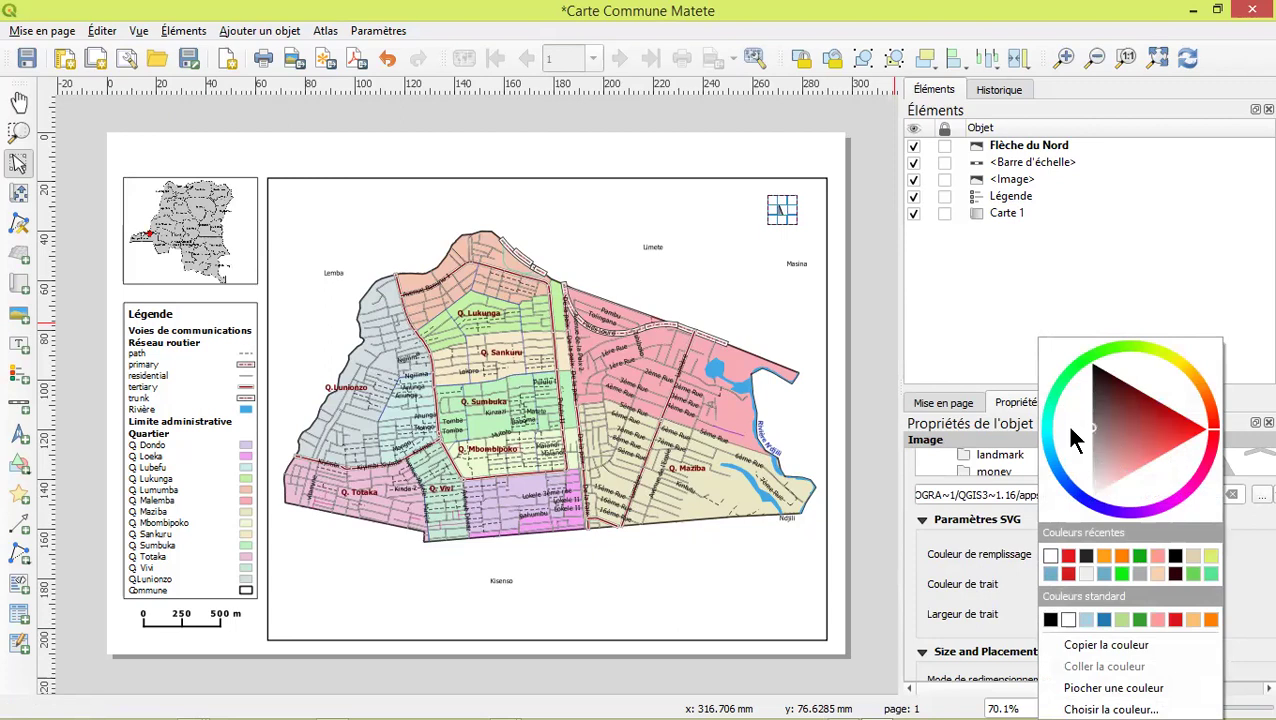
click(1000, 615)
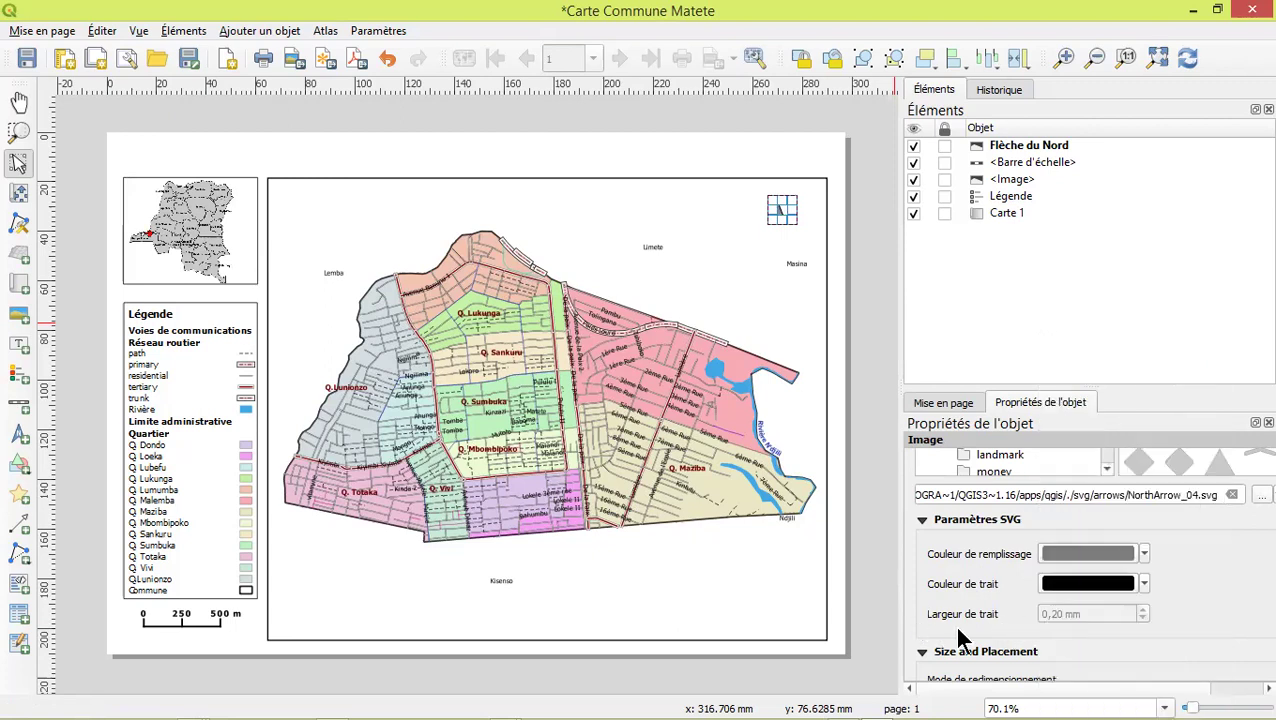
click(803, 288)
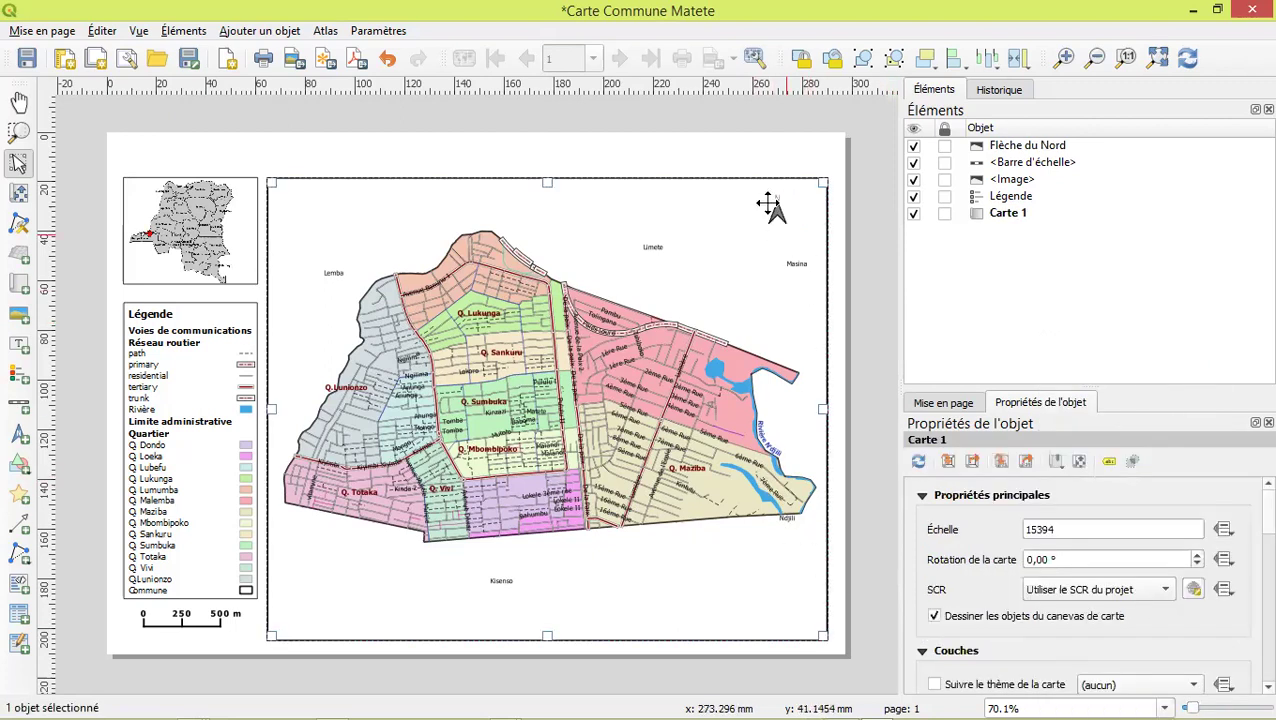
Enlarge the north arrow slightly by extending its lower edge to a height of about 15 mm
click(785, 218)
mouse_move(795, 225)
mouse_down()
mouse_move(808, 236)
mouse_move(798, 230)
mouse_up()
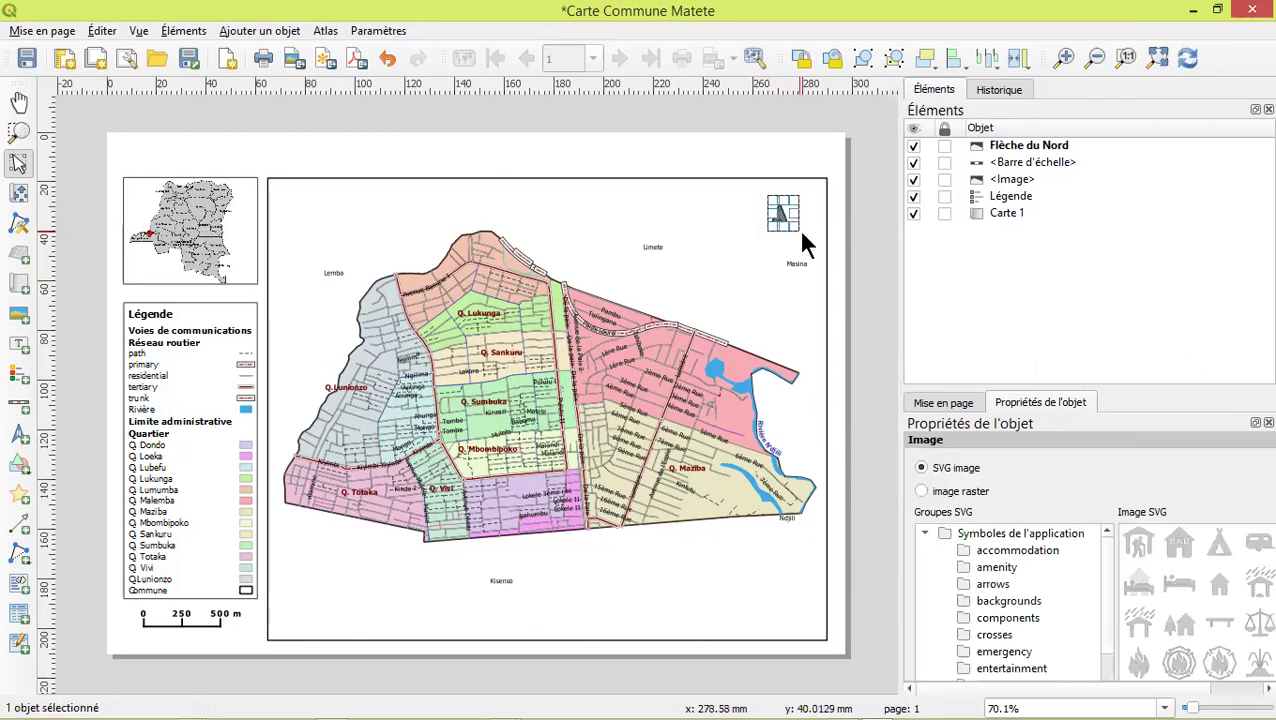
click(796, 286)
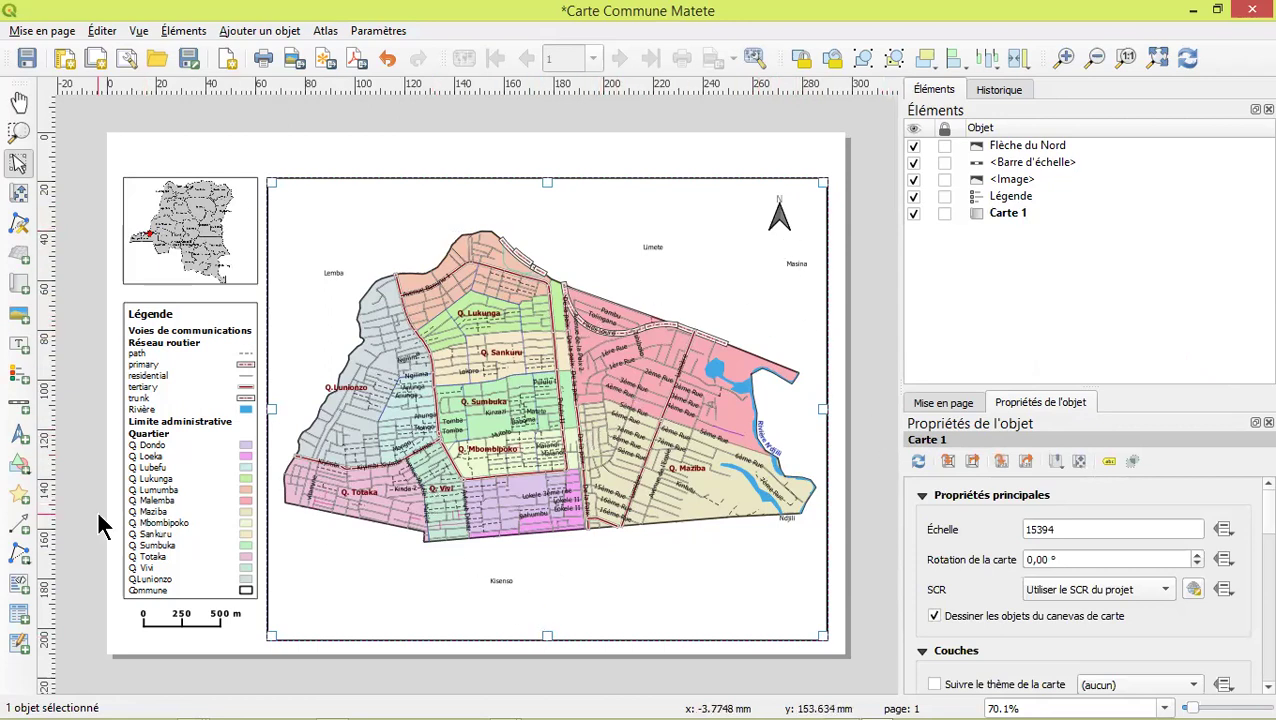
Add a wide label above the map frame with the text "CARTE DE LA COMMUNE DE MATETE"
click(14, 347)
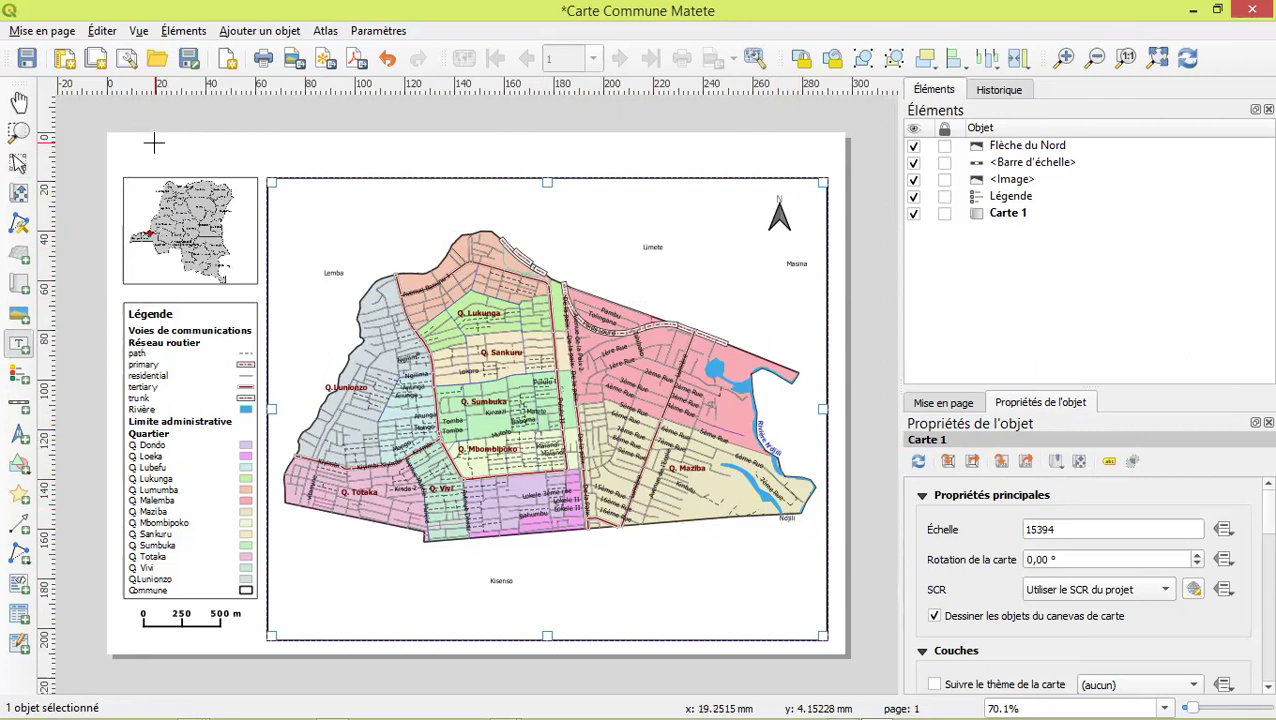
drag(153, 143, 746, 166)
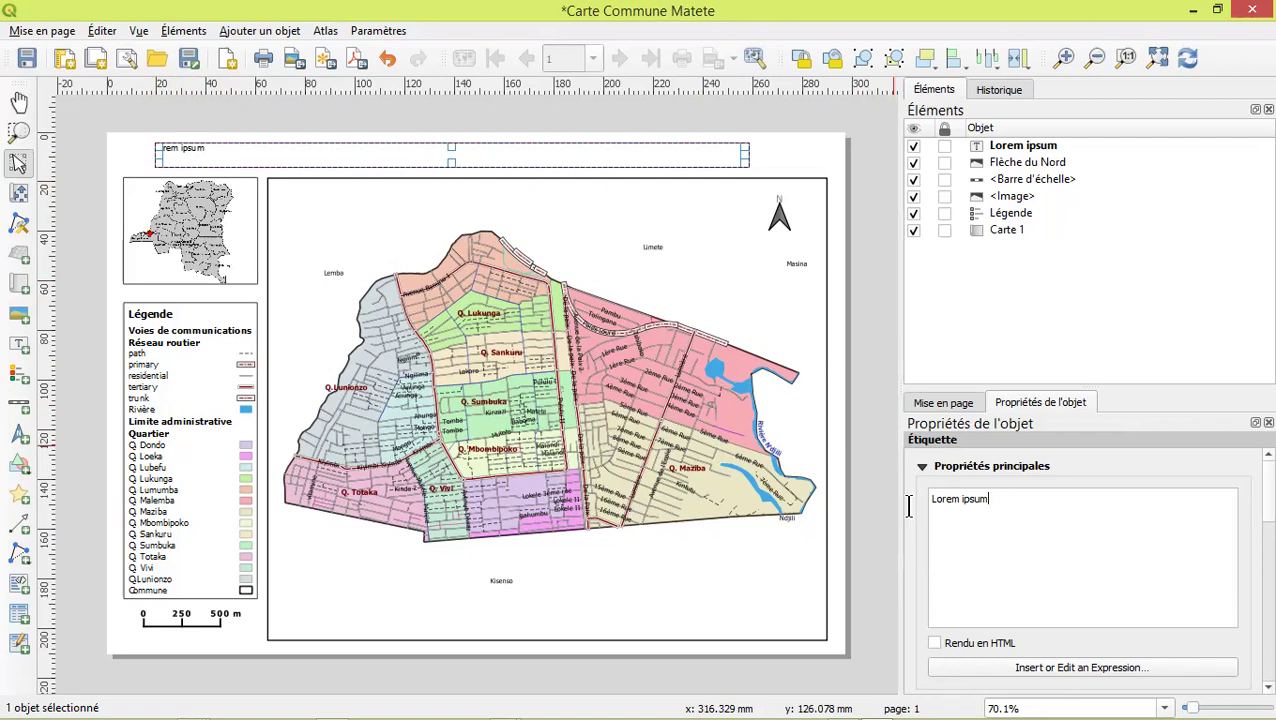
drag(988, 498, 912, 498)
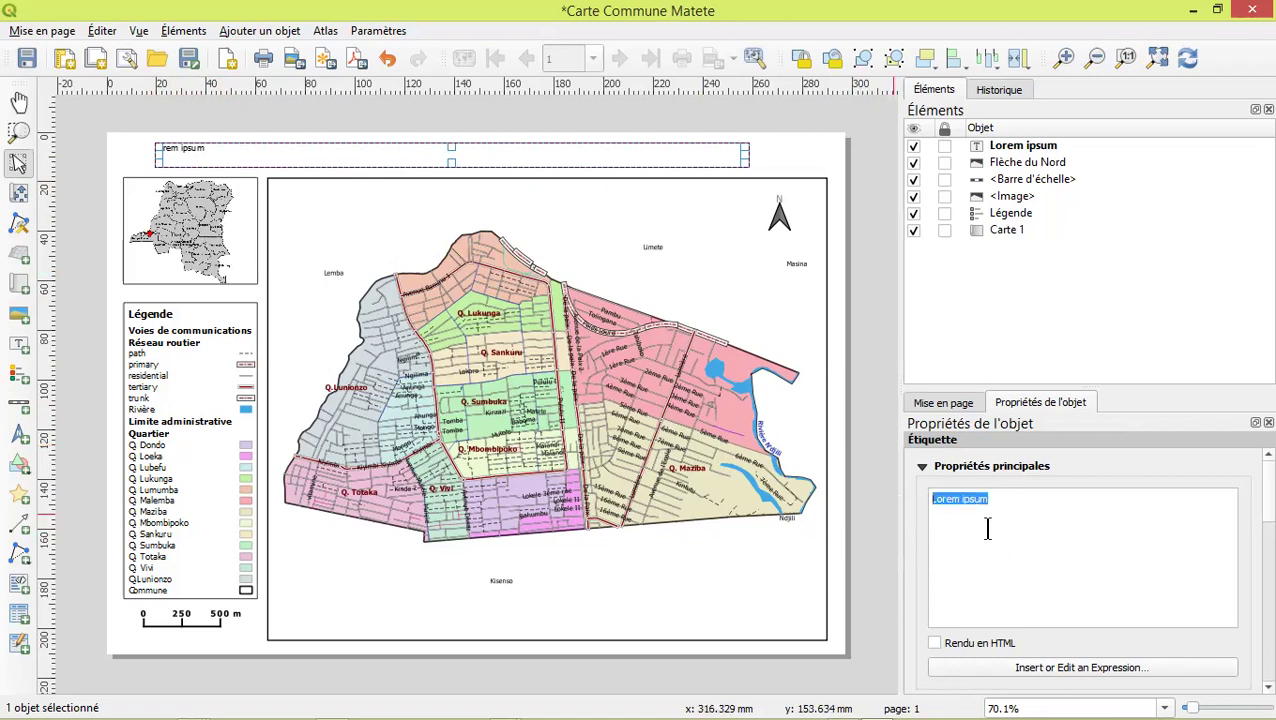
key(Caps_Lock)
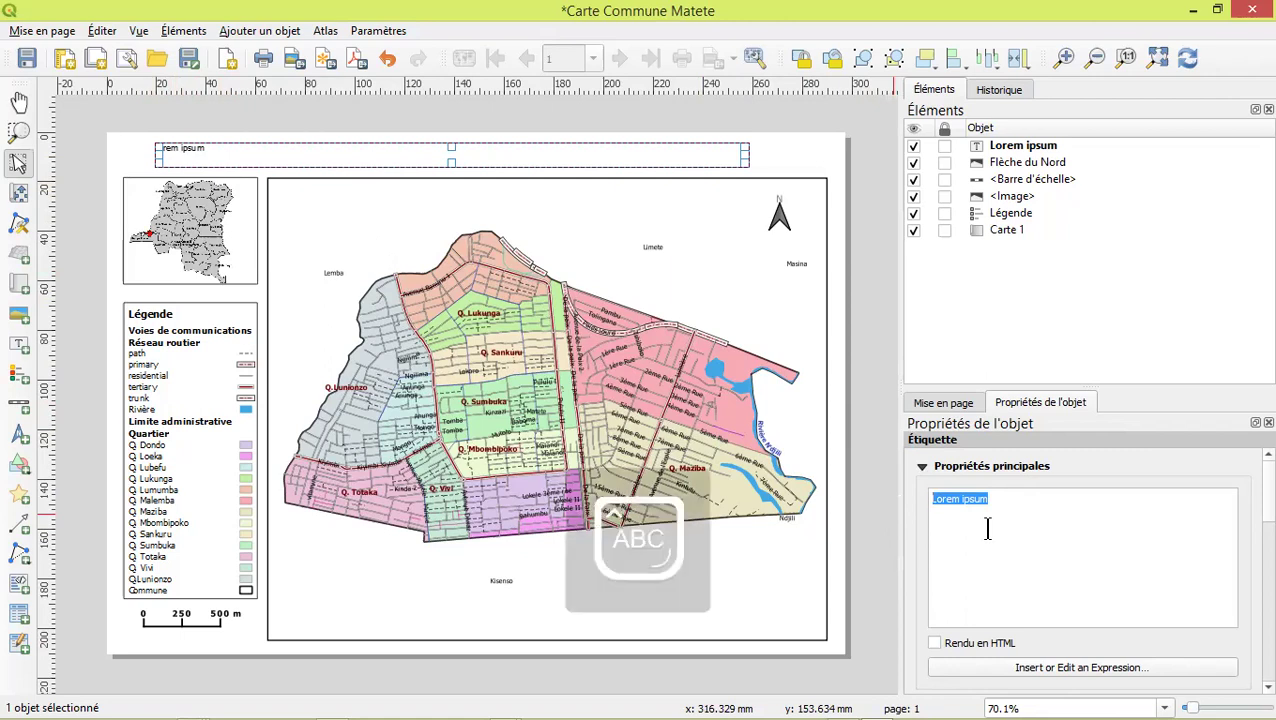
text(CART)
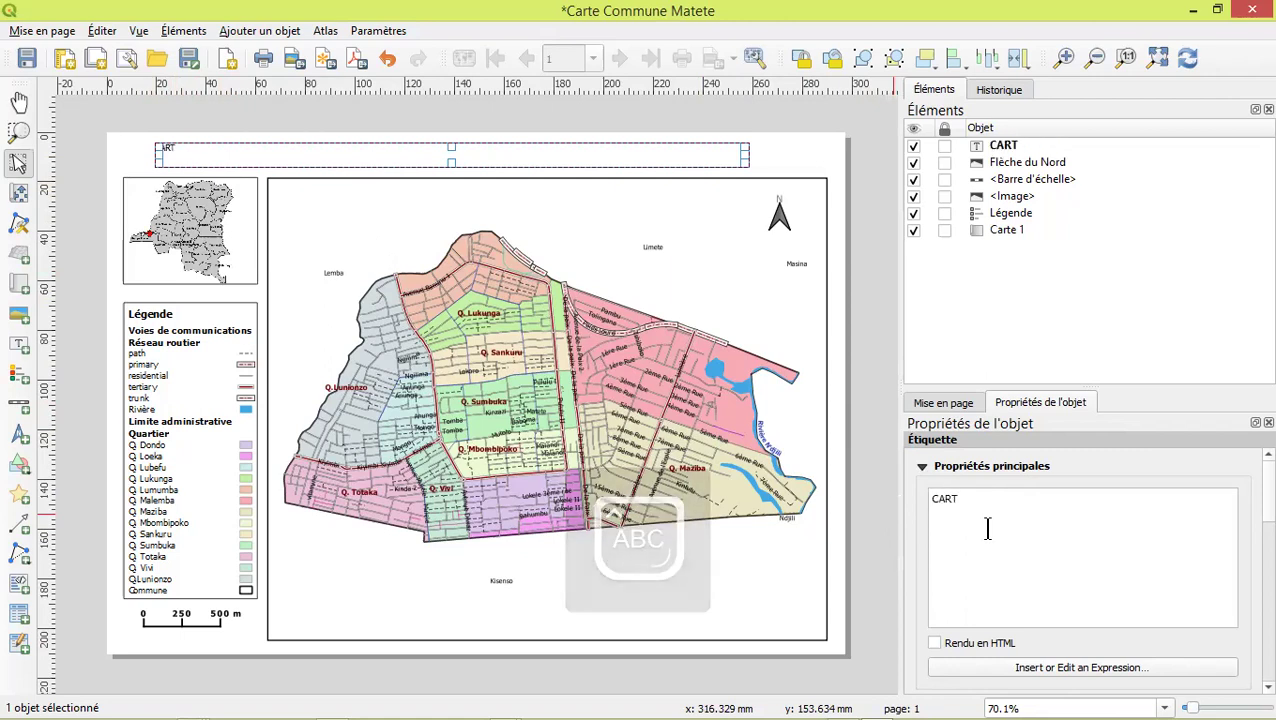
text(E DE LA COMMUNE DE MATETE)
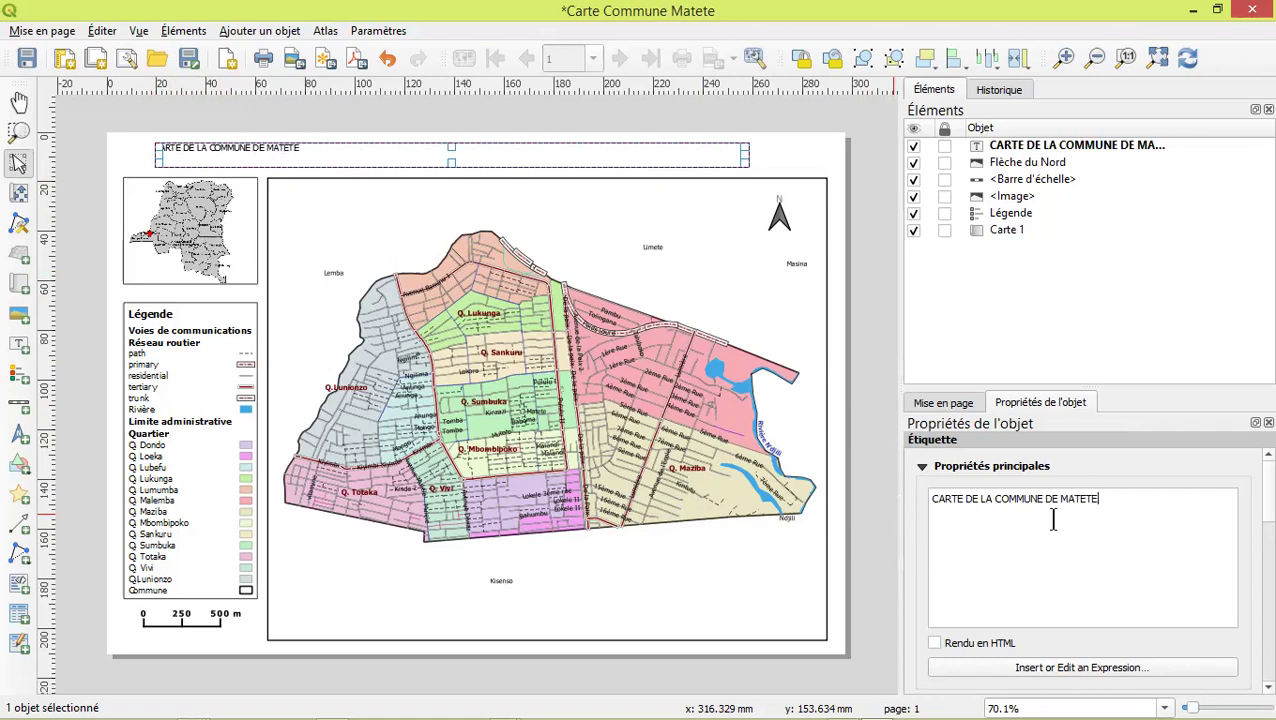
Set the title label's font style to bold (Gras) and its size to 18
scroll(1250, 518, down, 5)
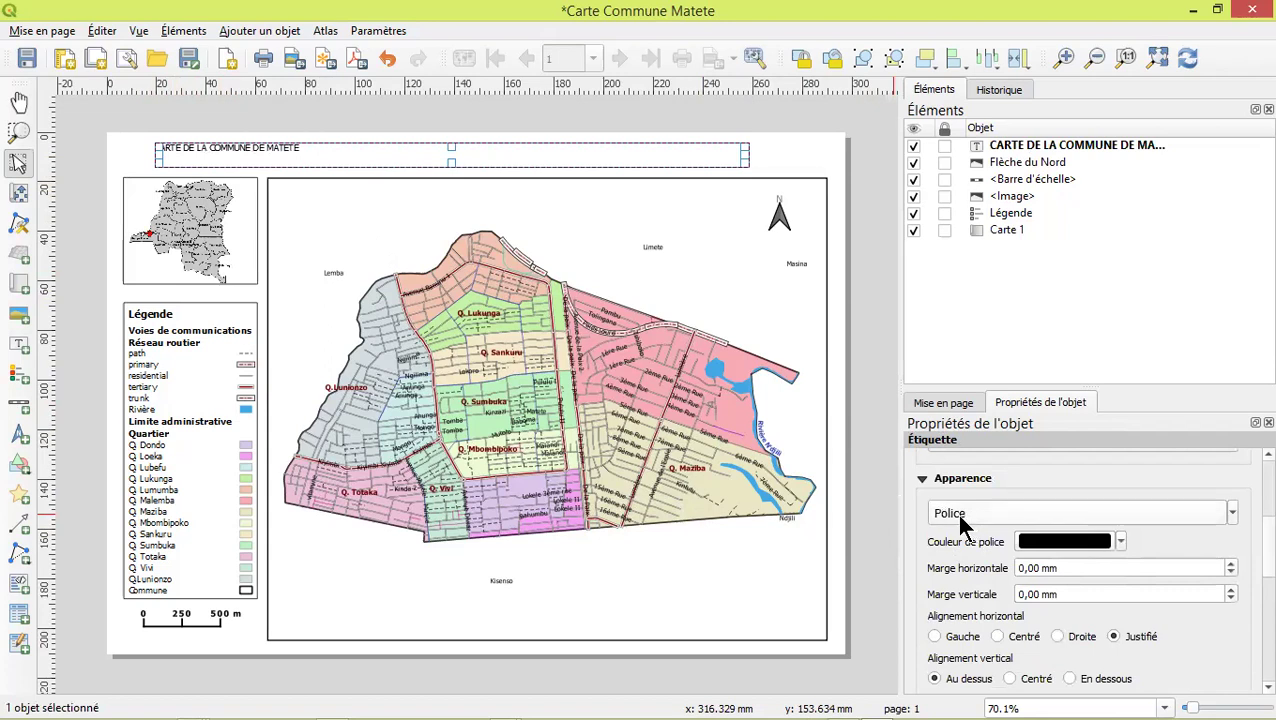
click(958, 514)
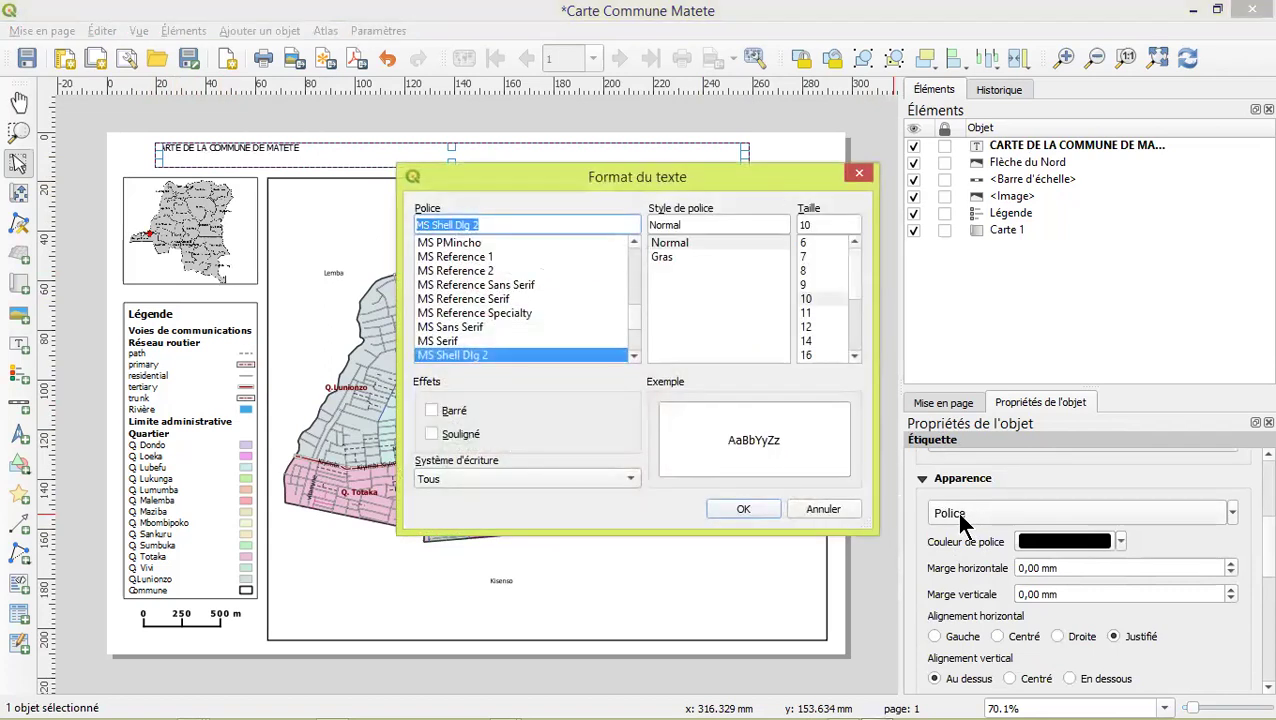
click(663, 256)
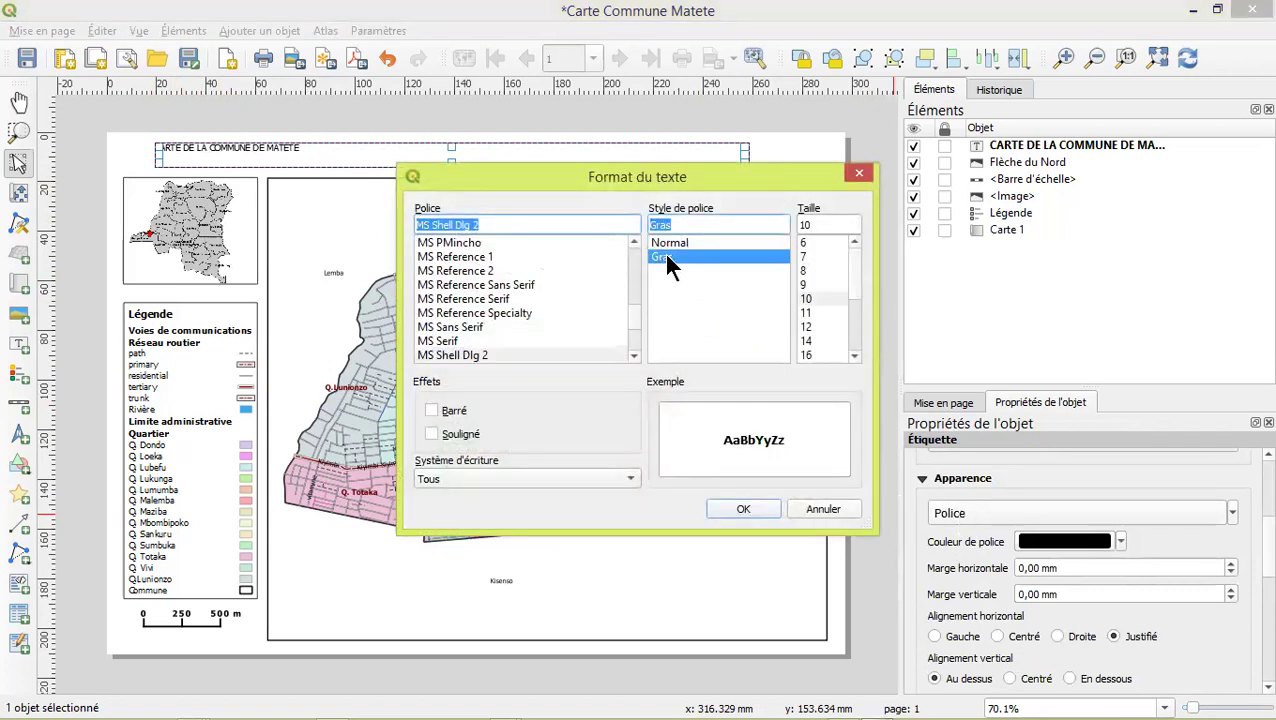
click(854, 356)
click(854, 356)
click(854, 356)
click(810, 328)
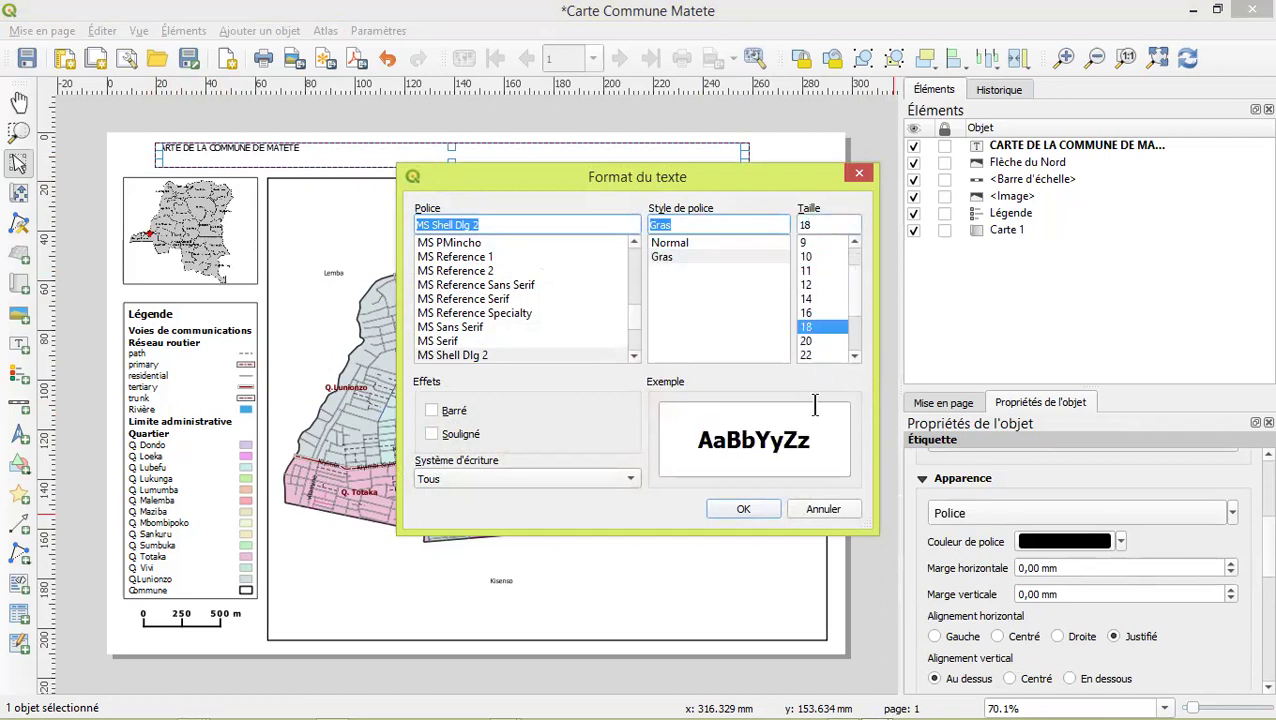
click(757, 510)
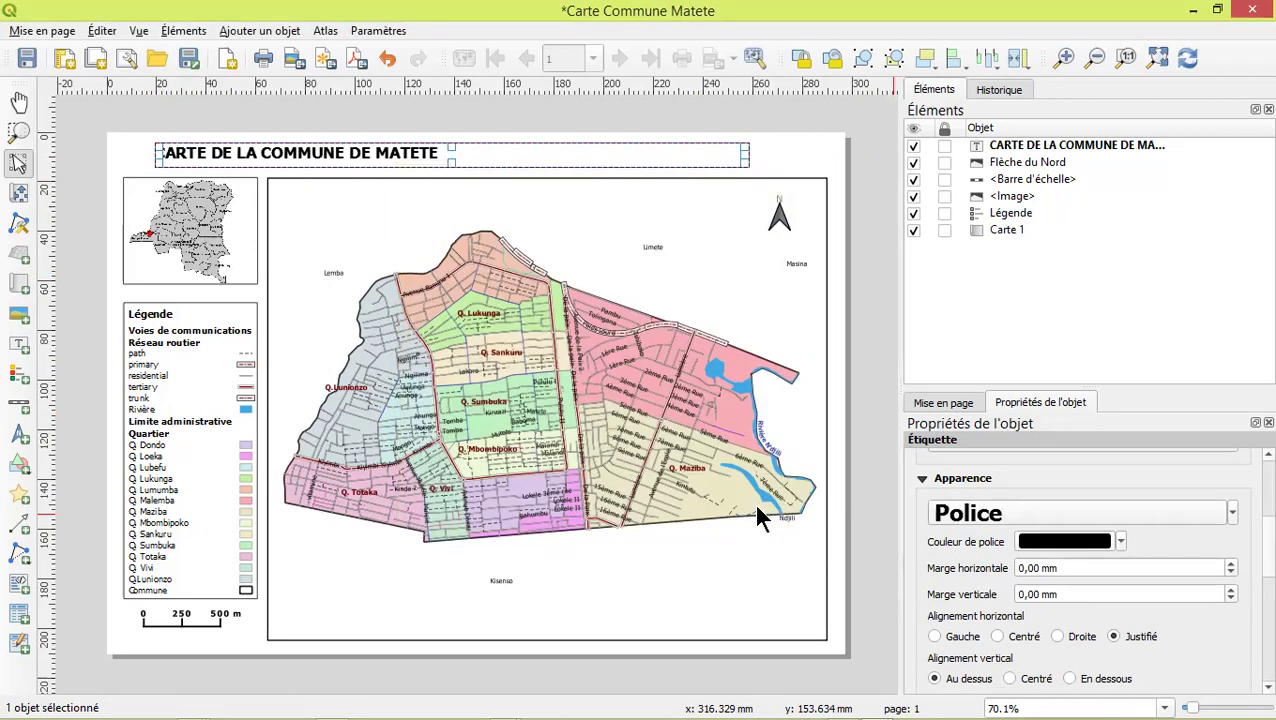
Change the title label's font colour to dark red
click(1120, 541)
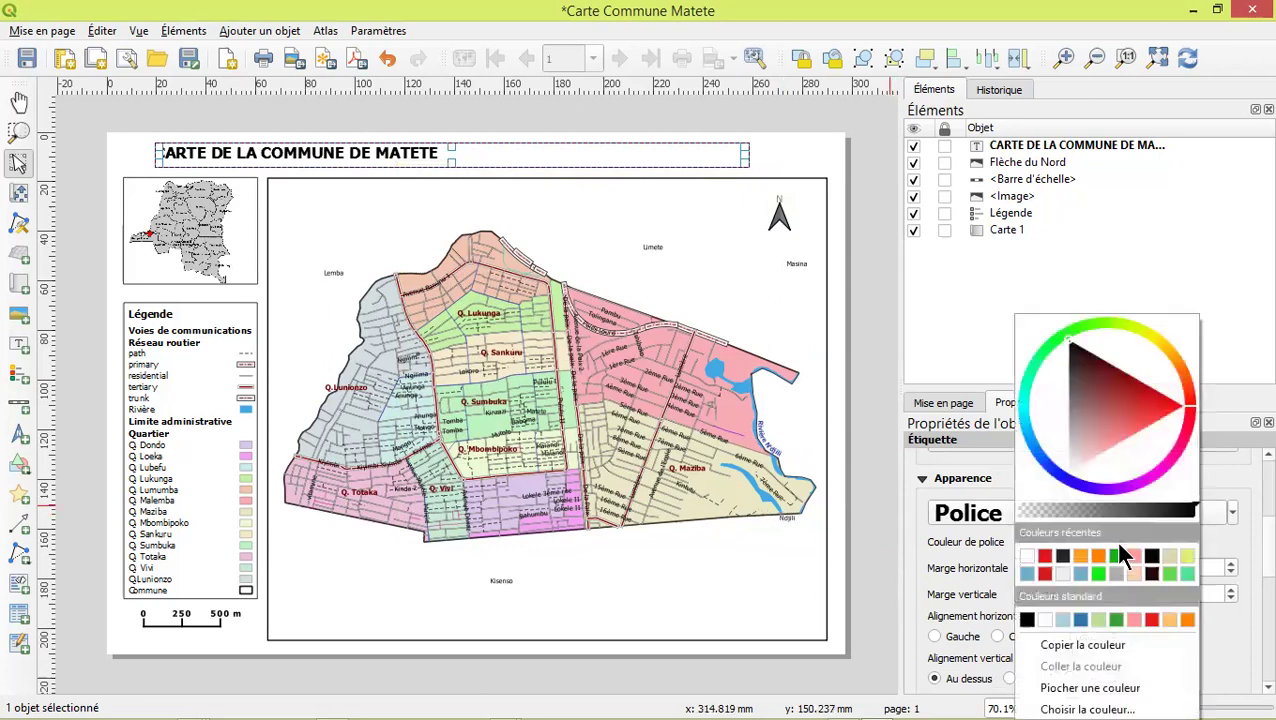
mouse_move(1119, 421)
mouse_down()
mouse_move(1141, 368)
mouse_move(1131, 359)
mouse_up()
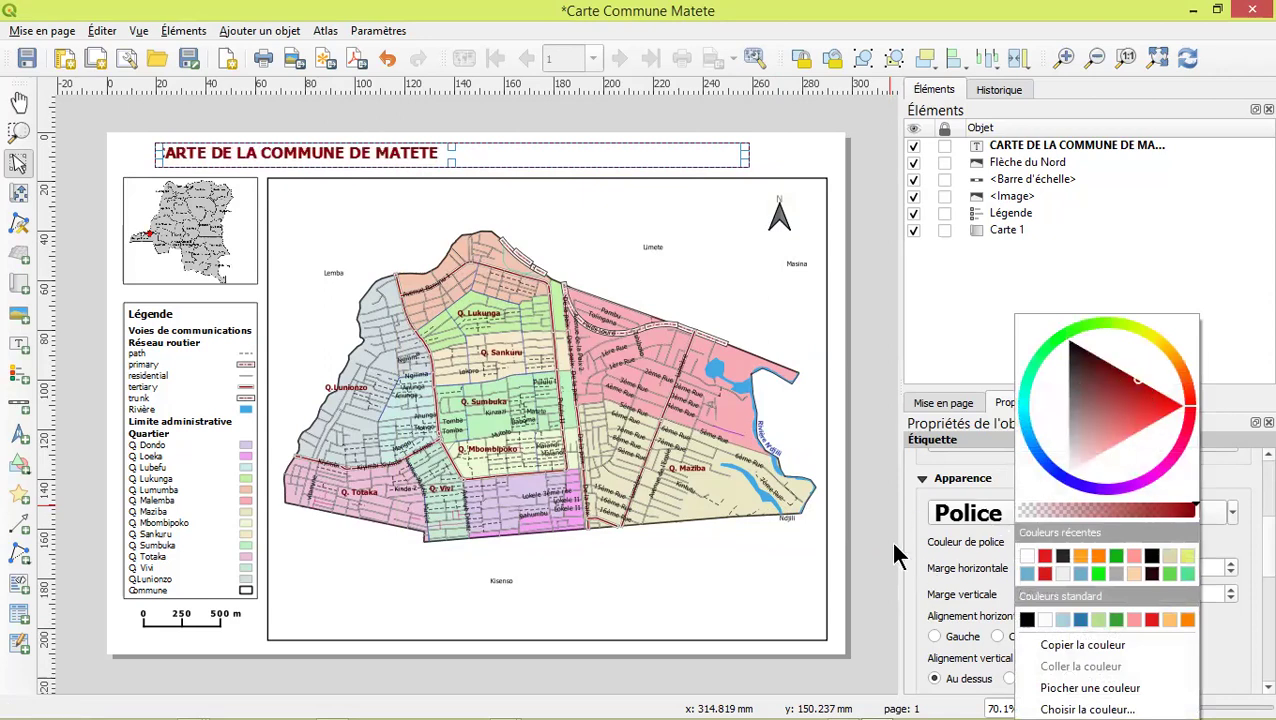
click(910, 573)
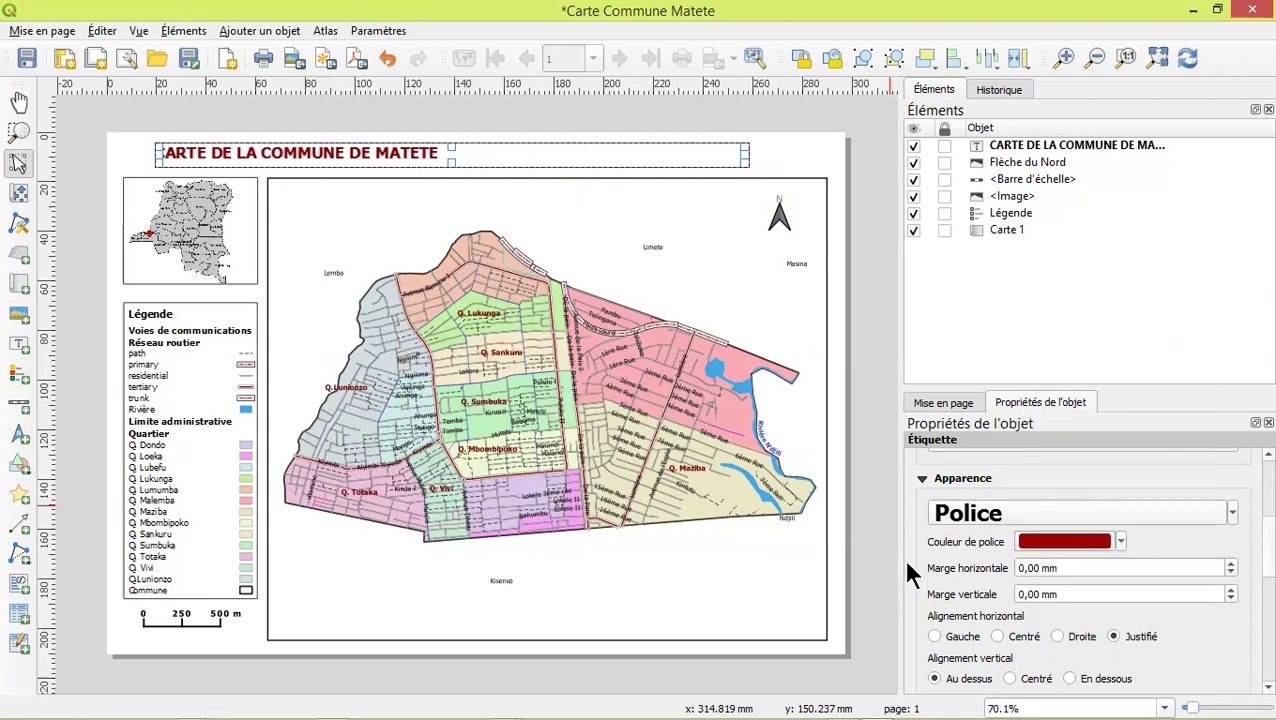
Centre the title text horizontally and vertically within its label box
click(997, 636)
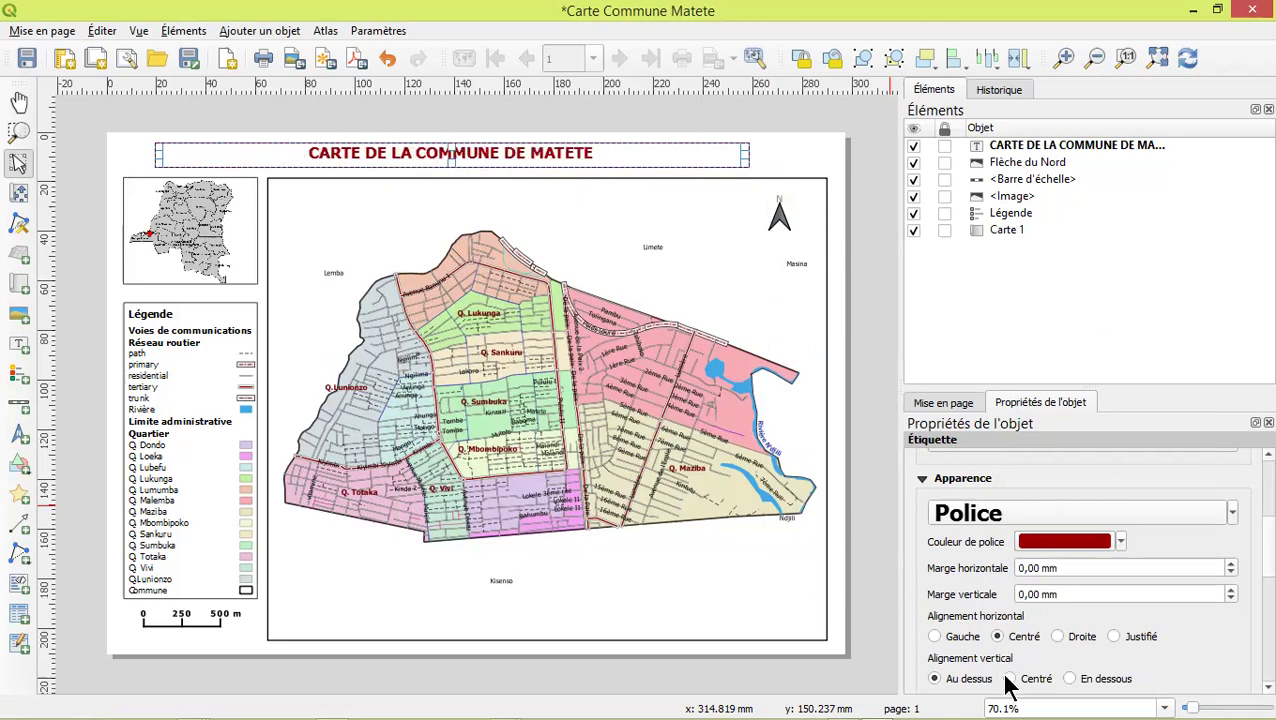
click(1009, 679)
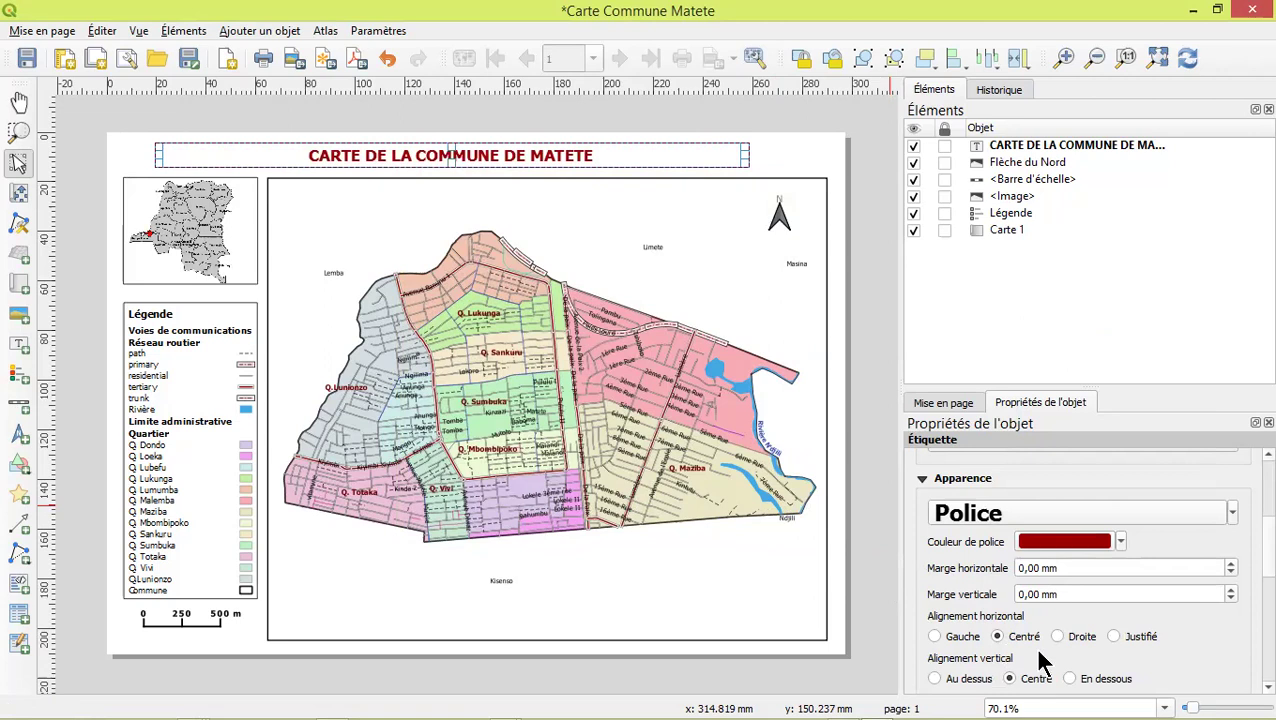
scroll(1035, 650, down, 3)
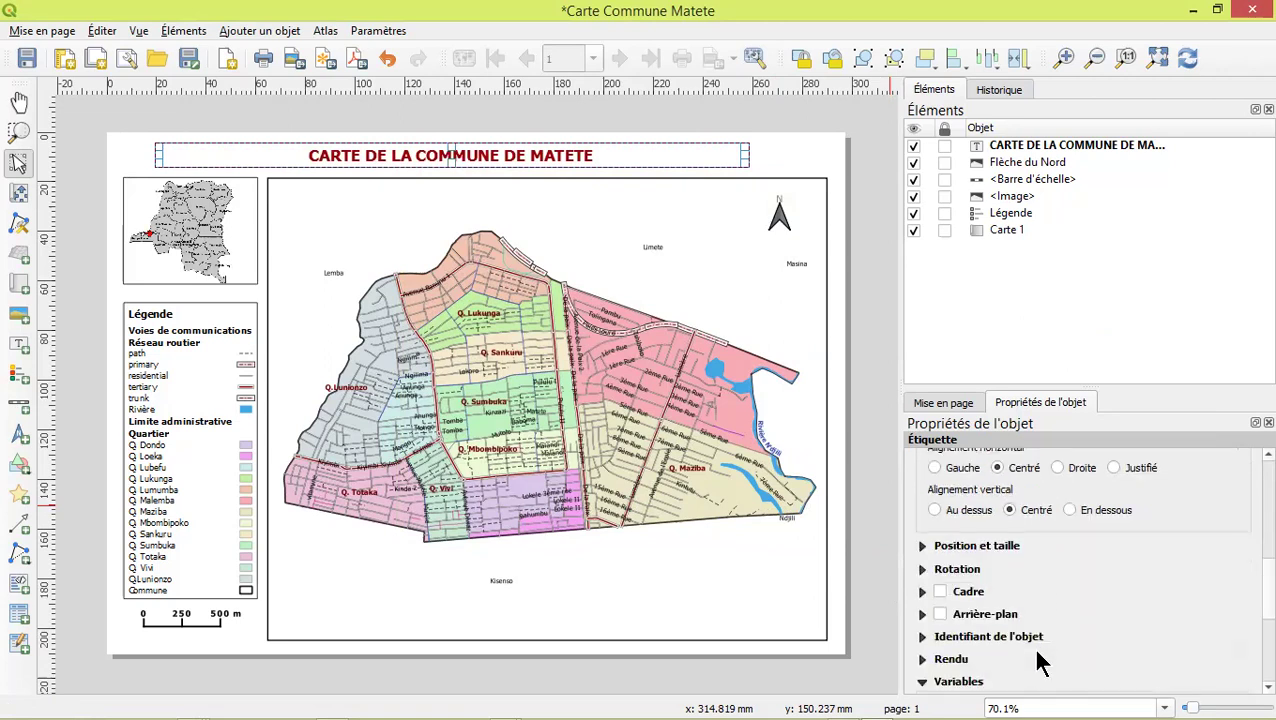
Enable a frame around the title label and set its thickness to 0.20 mm
click(940, 592)
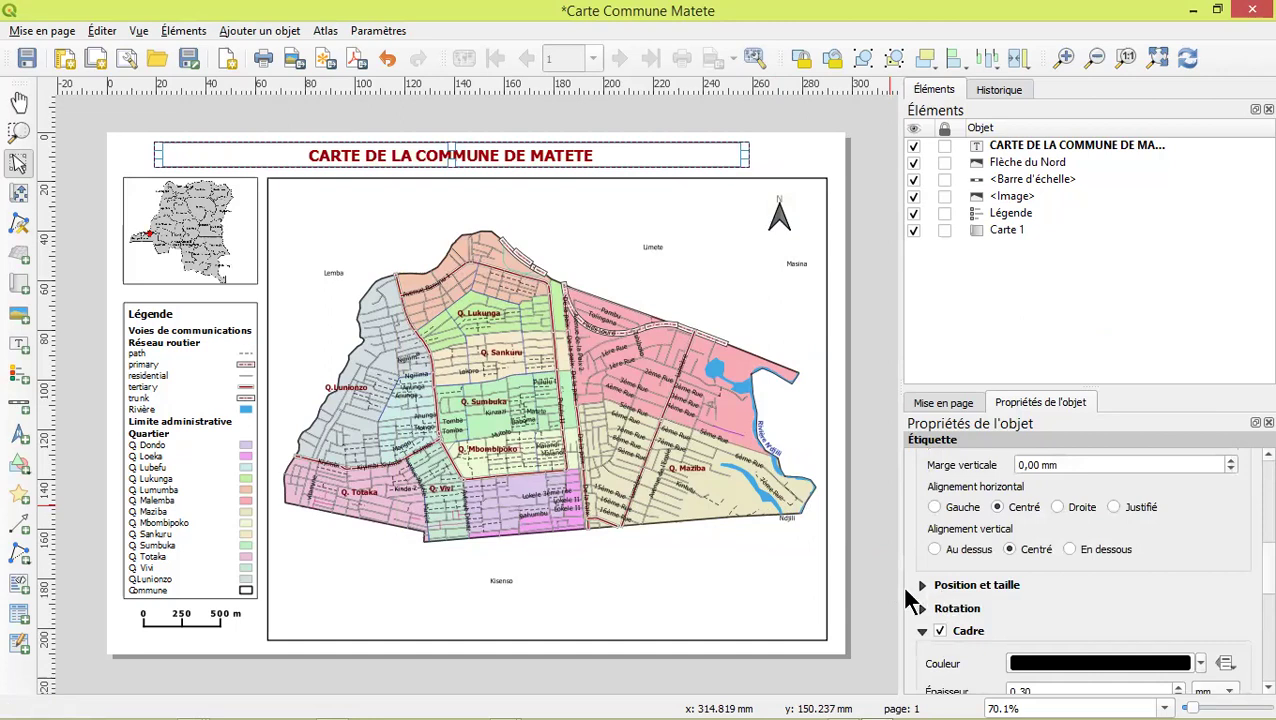
scroll(1020, 612, down, 1)
scroll(1007, 605, down, 1)
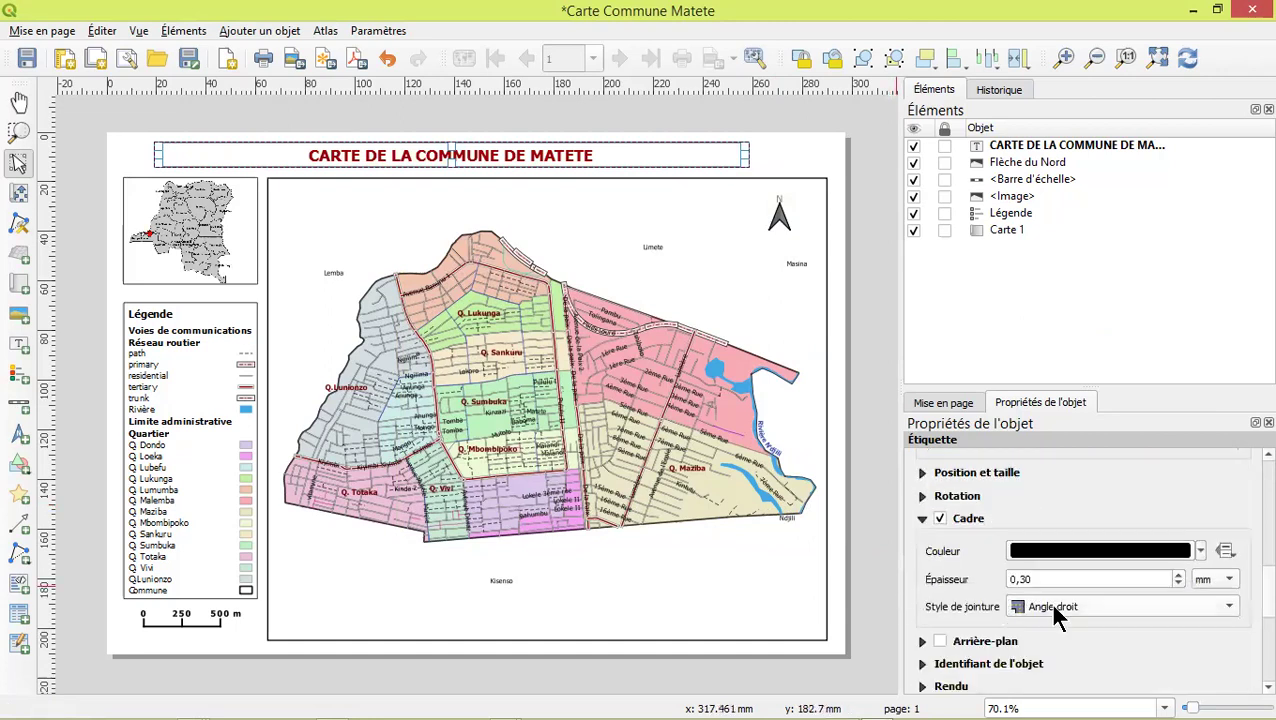
click(1179, 584)
scroll(985, 585, down, 1)
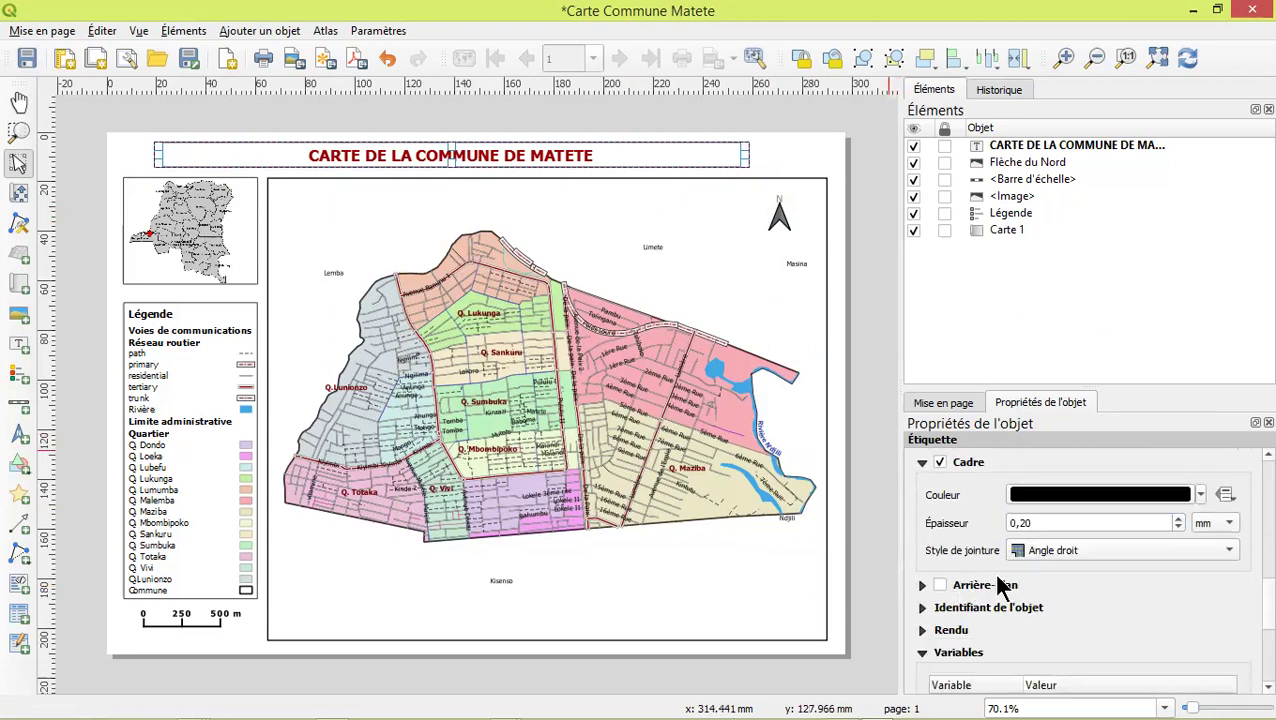
Enable the title label's background and give it a very light grey colour
click(940, 586)
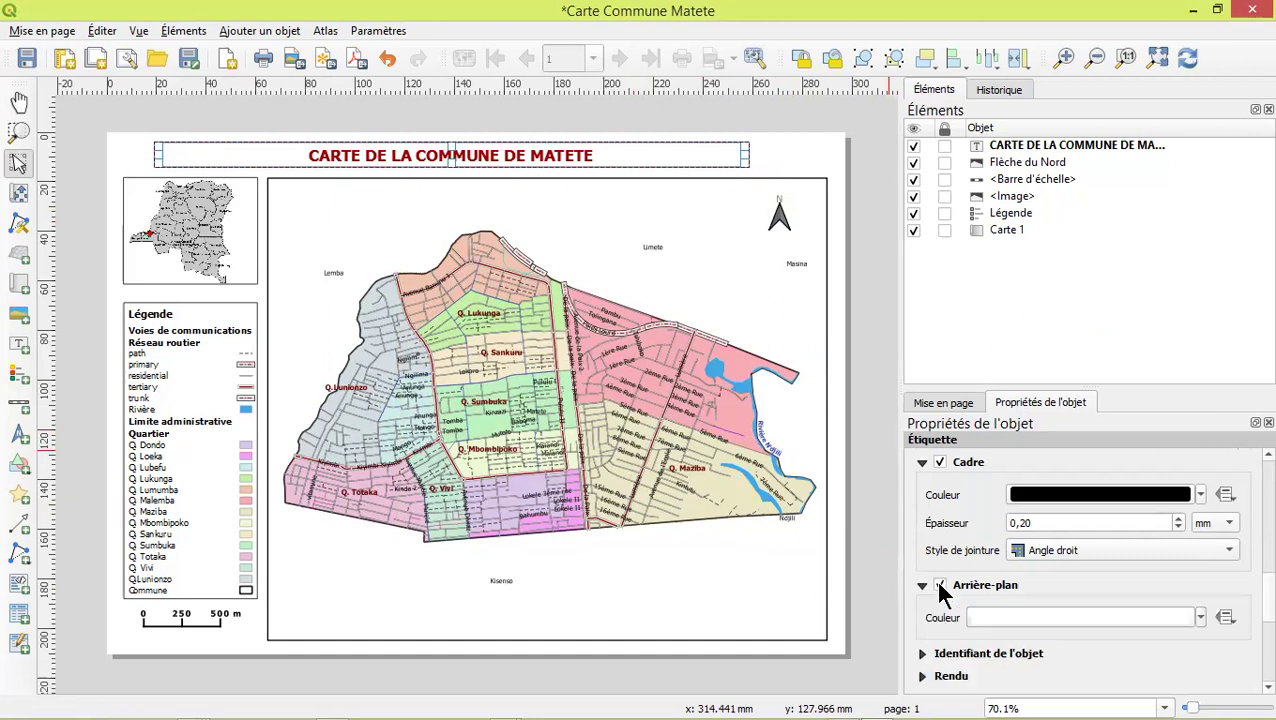
click(1200, 620)
mouse_move(1036, 446)
mouse_down()
mouse_move(1008, 451)
mouse_move(1007, 438)
mouse_move(1000, 474)
mouse_up()
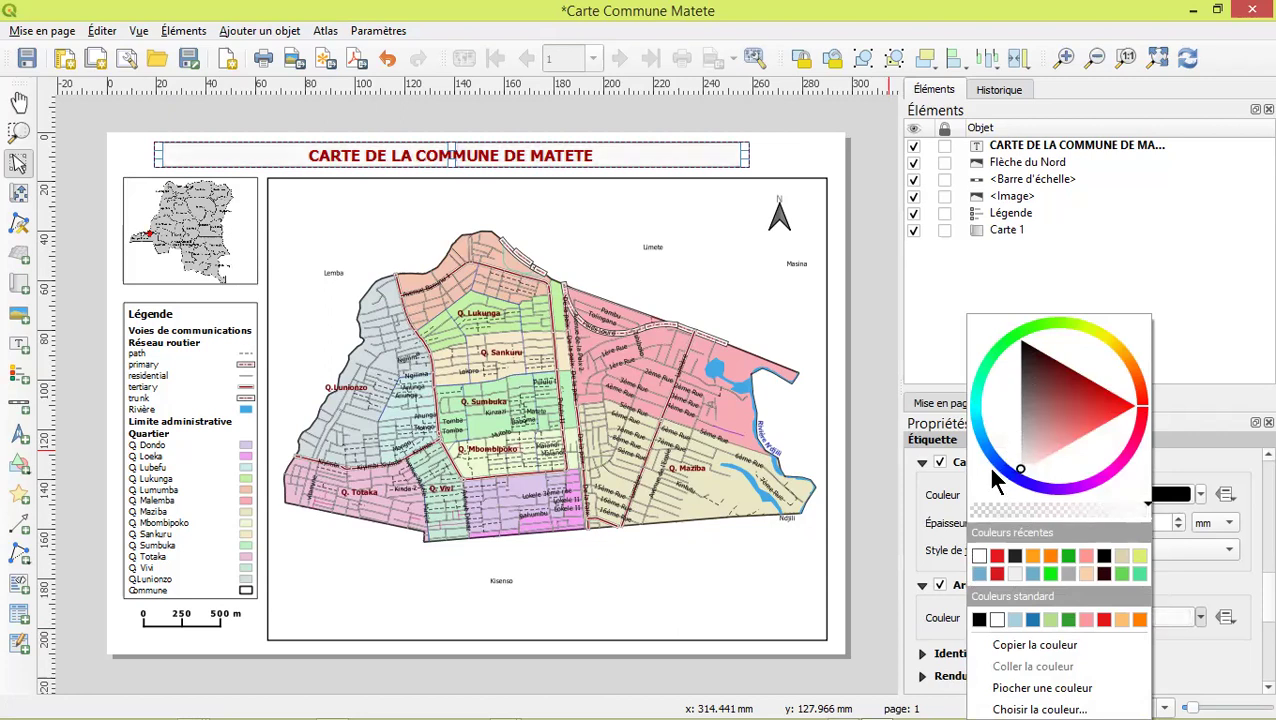
click(768, 170)
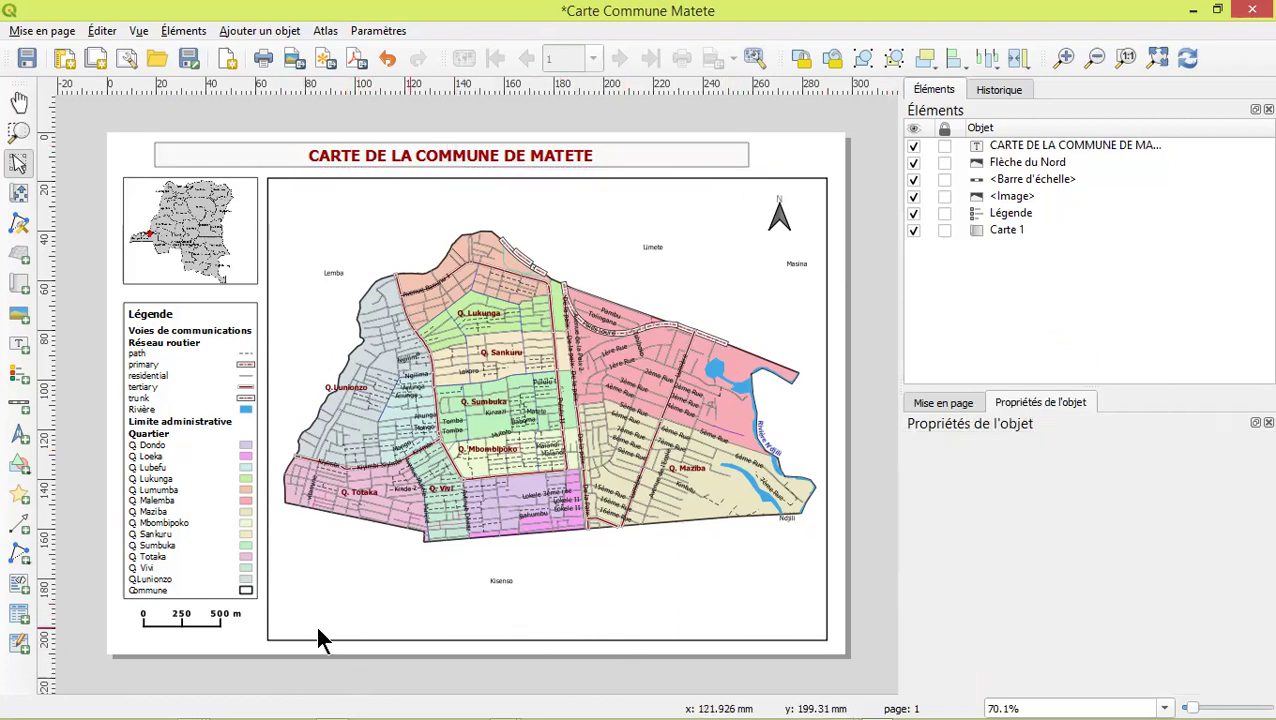
Add a label inside the map frame's lower-right corner with the lines "Source" and "- RGC 2005"
click(17, 346)
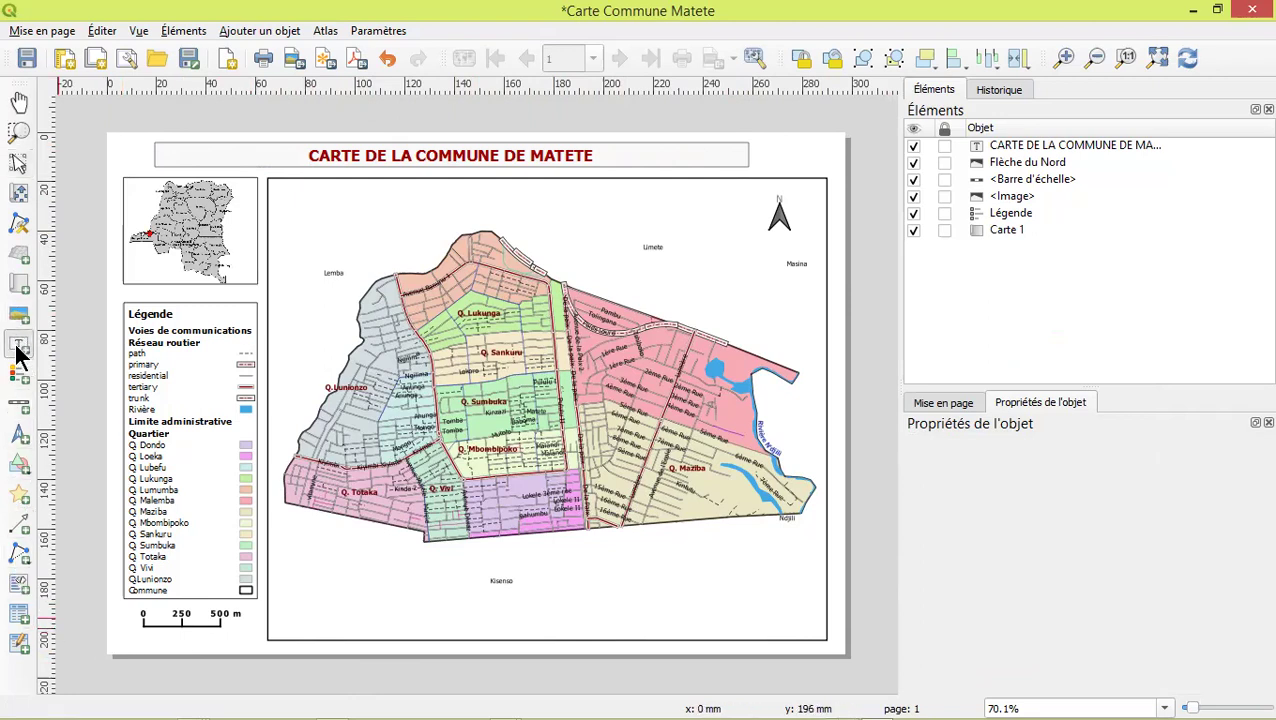
drag(718, 588, 812, 633)
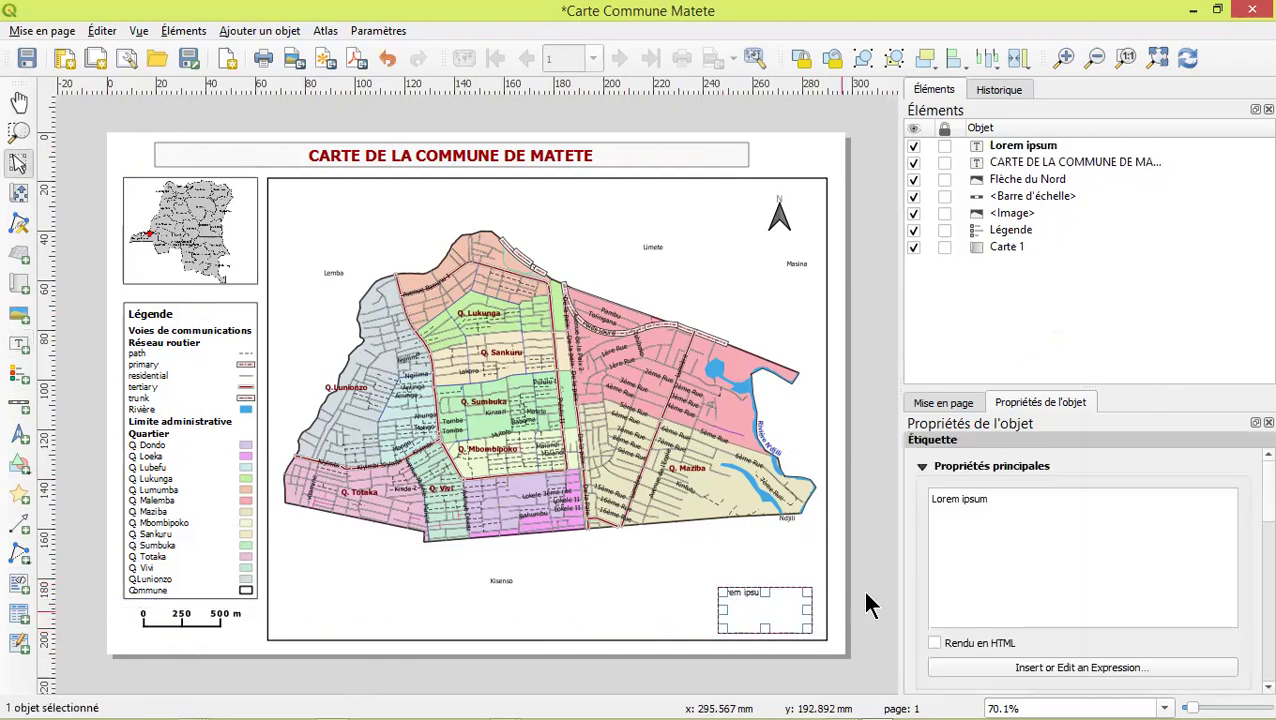
drag(1013, 498, 907, 502)
text(Source)
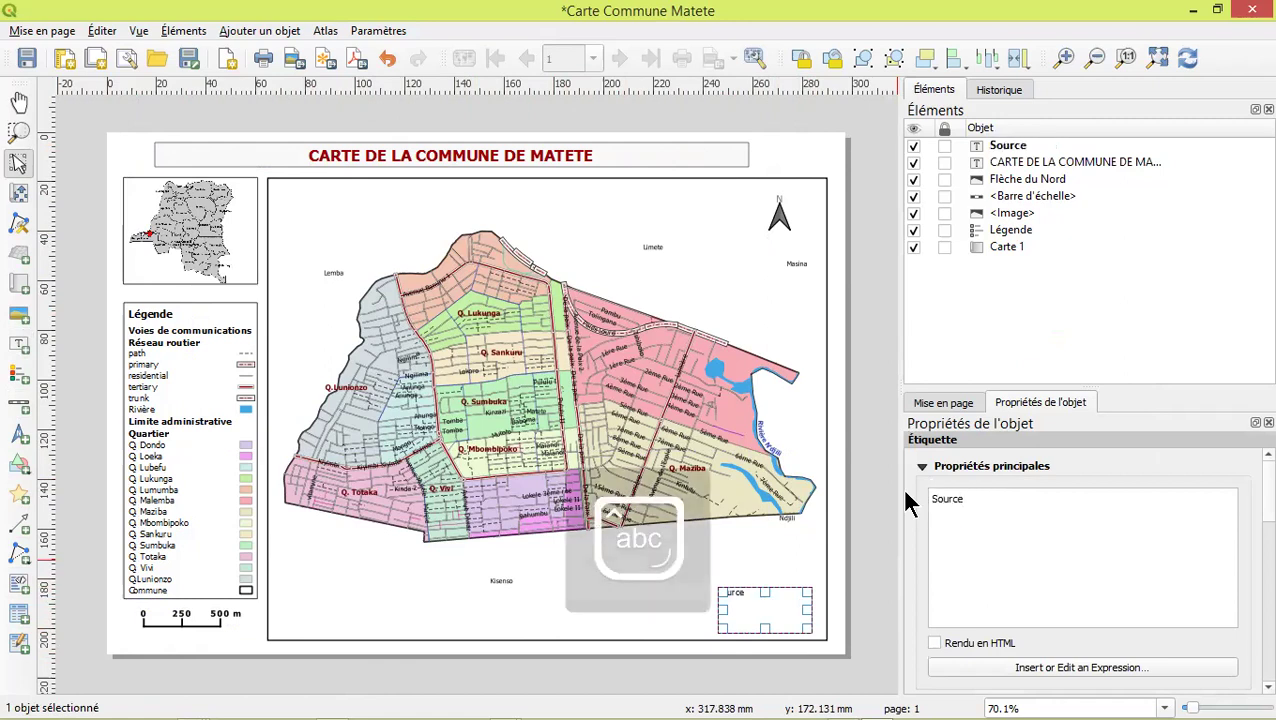
key(Return)
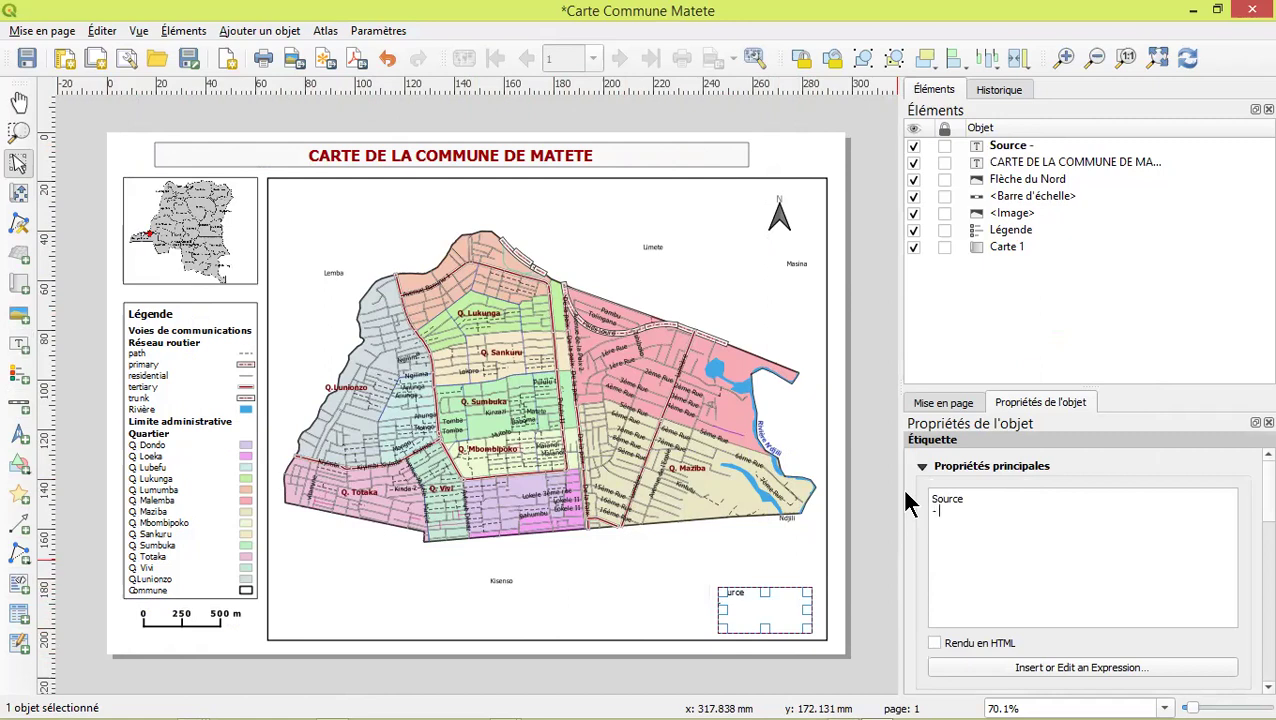
text(- RGC 2005)
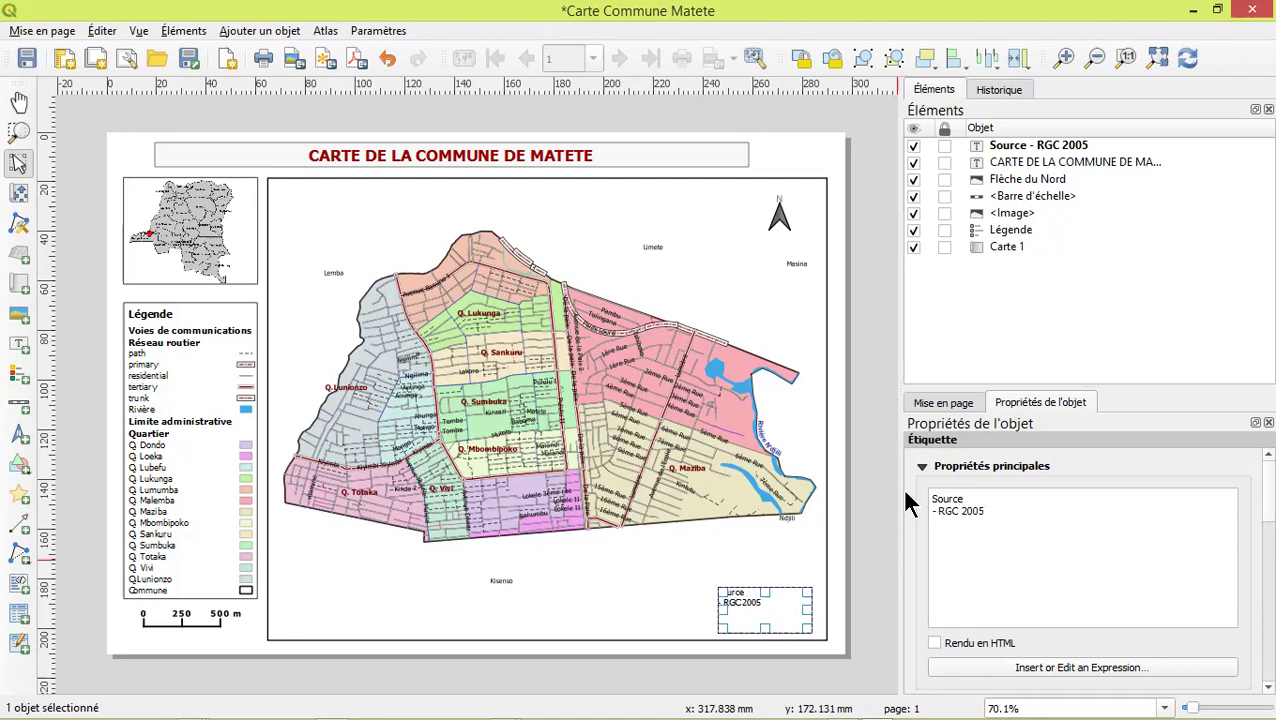
Add the lines "- OSM" and "Système de coord. WGS 84" to the source label
key(Return)
text(- OSM)
key(Return)
text(Auteur)
key(BackSpace)
key(BackSpace)
key(BackSpace)
key(BackSpace)
key(BackSpace)
text(Sy)
key(BackSpace)
key(BackSpace)
text(DE LA)
key(BackSpace)
key(BackSpace)
text(t)
key(BackSpace)
key(BackSpace)
text(Système de)
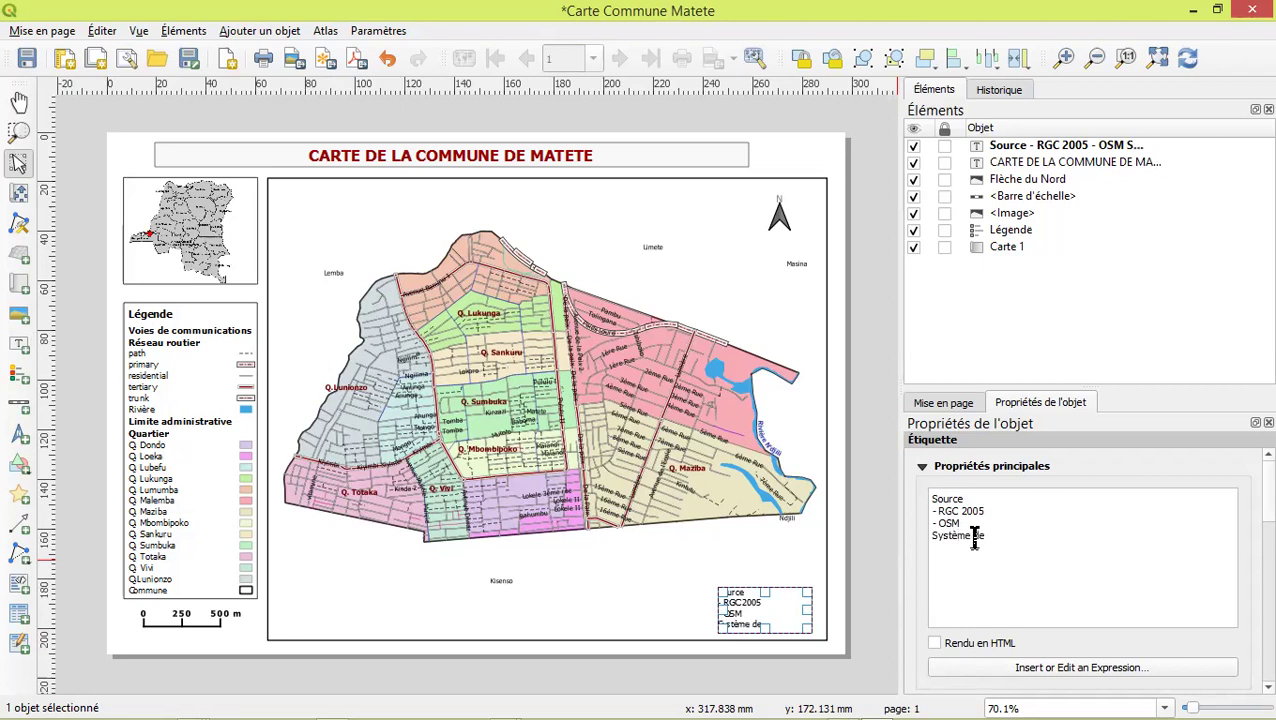
text( coordo)
key(BackSpace)
text(. WGS 84)
key(Return)
Complete the source label with the lines "Auteur : RFS consulting" and "Juillet 2021"
text(Auteur : EFS con)
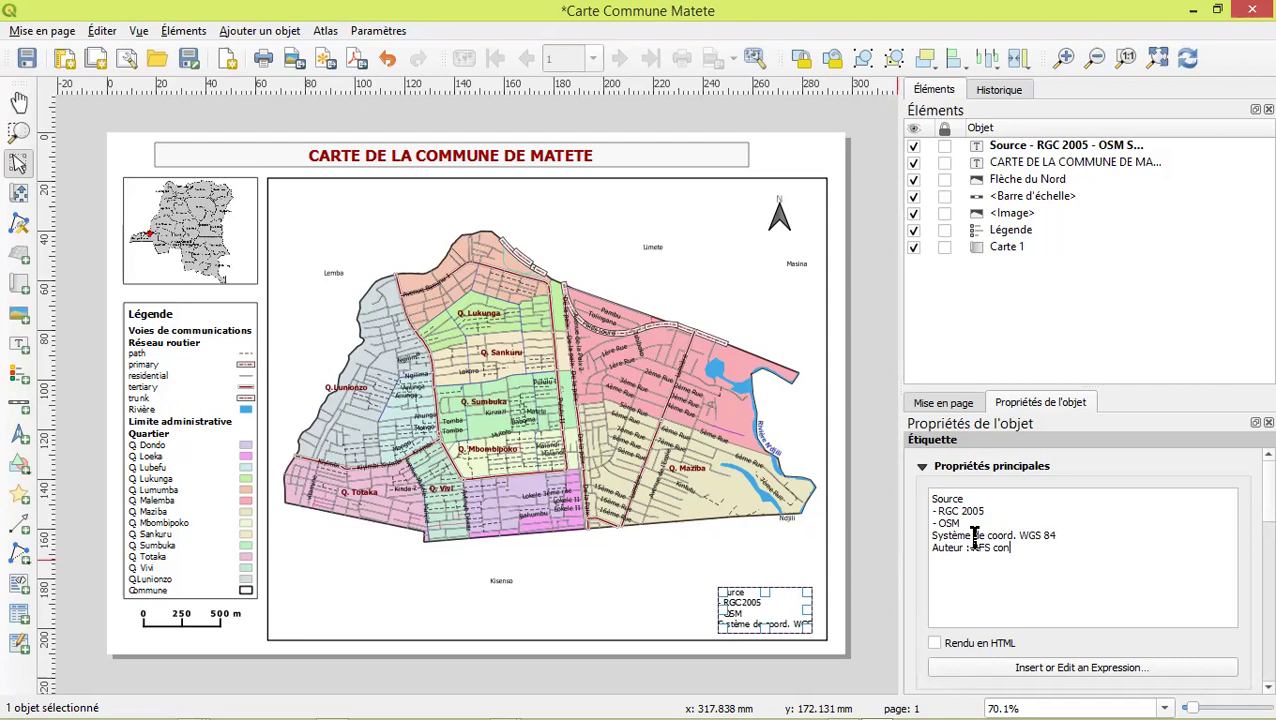
text(ssultin)
text(Productio)
key(BackSpace)
key(BackSpace)
key(BackSpace)
key(BackSpace)
key(BackSpace)
key(BackSpace)
key(BackSpace)
key(BackSpace)
key(BackSpace)
text(Juillet 2021)
Set the source label's font size to 7 and its horizontal alignment to left (Gauche)
scroll(1250, 555, down, 5)
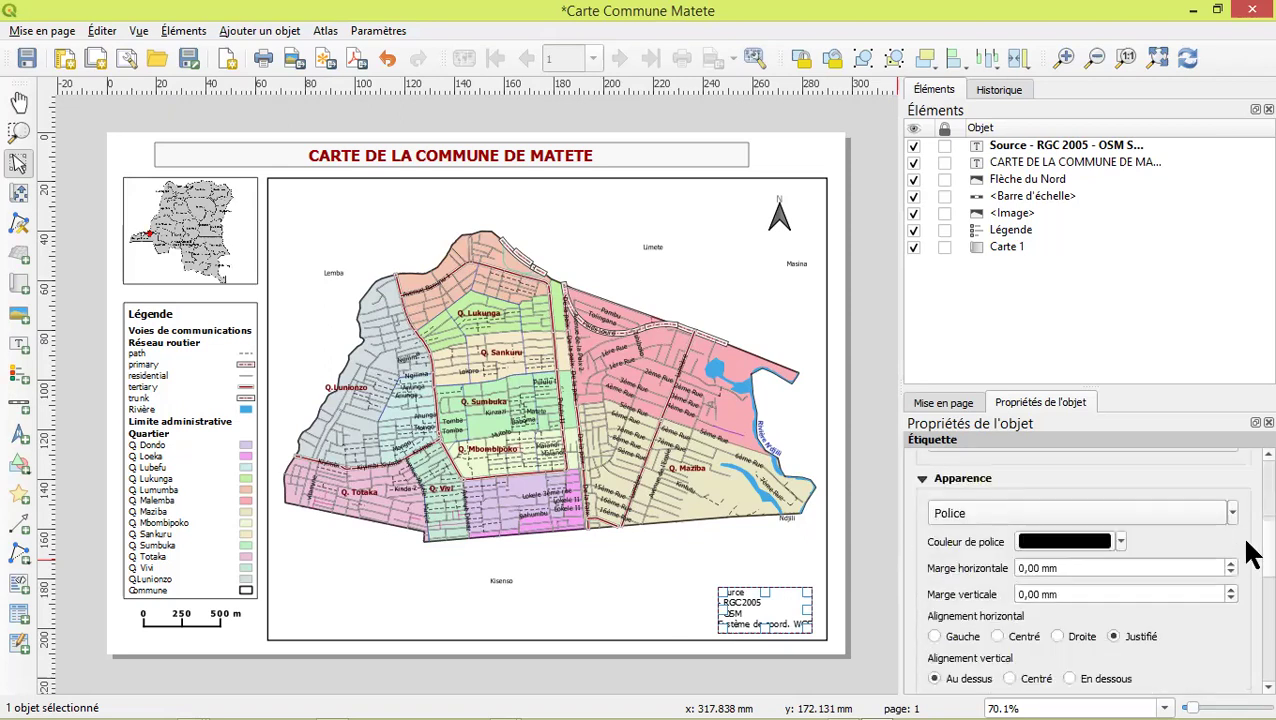
click(1070, 514)
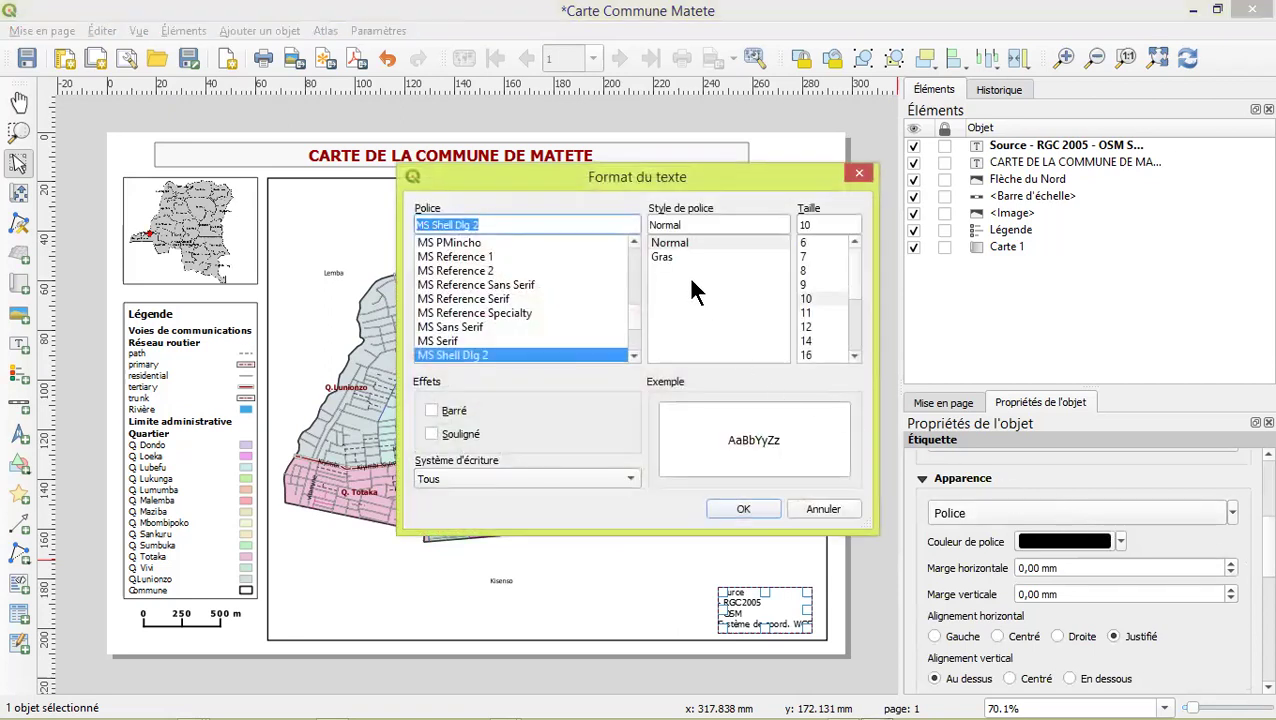
click(810, 258)
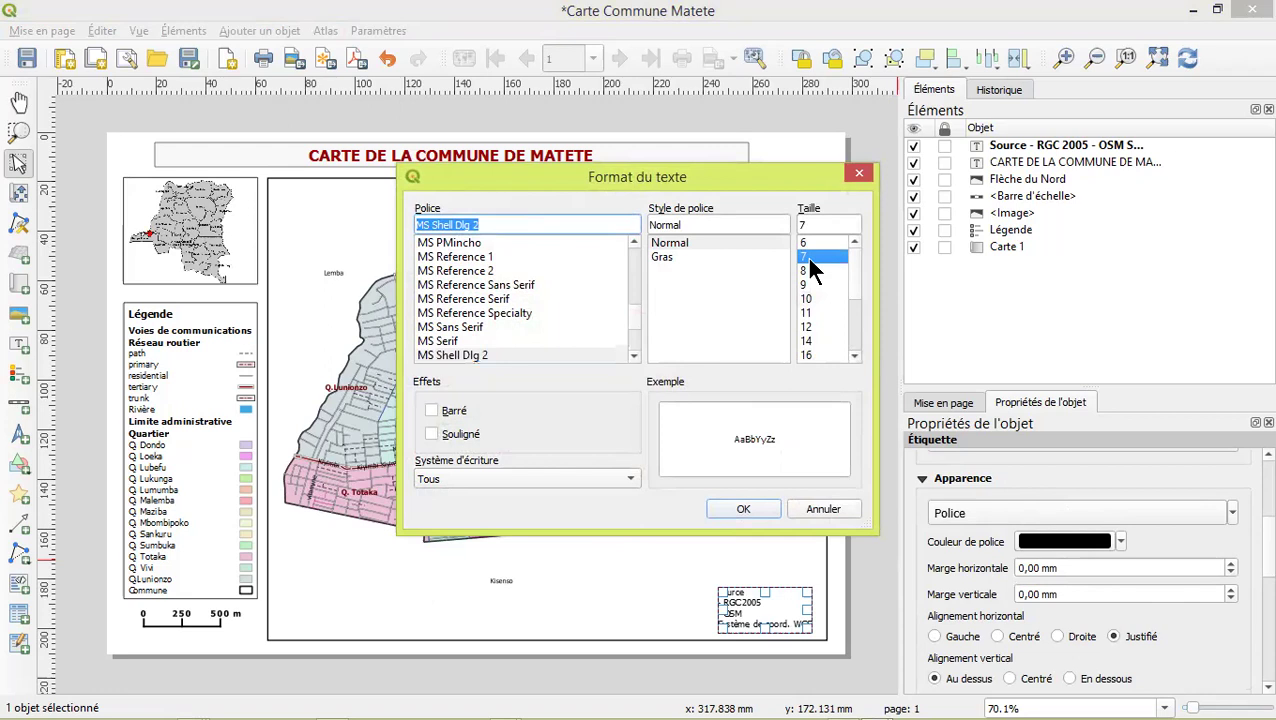
click(745, 510)
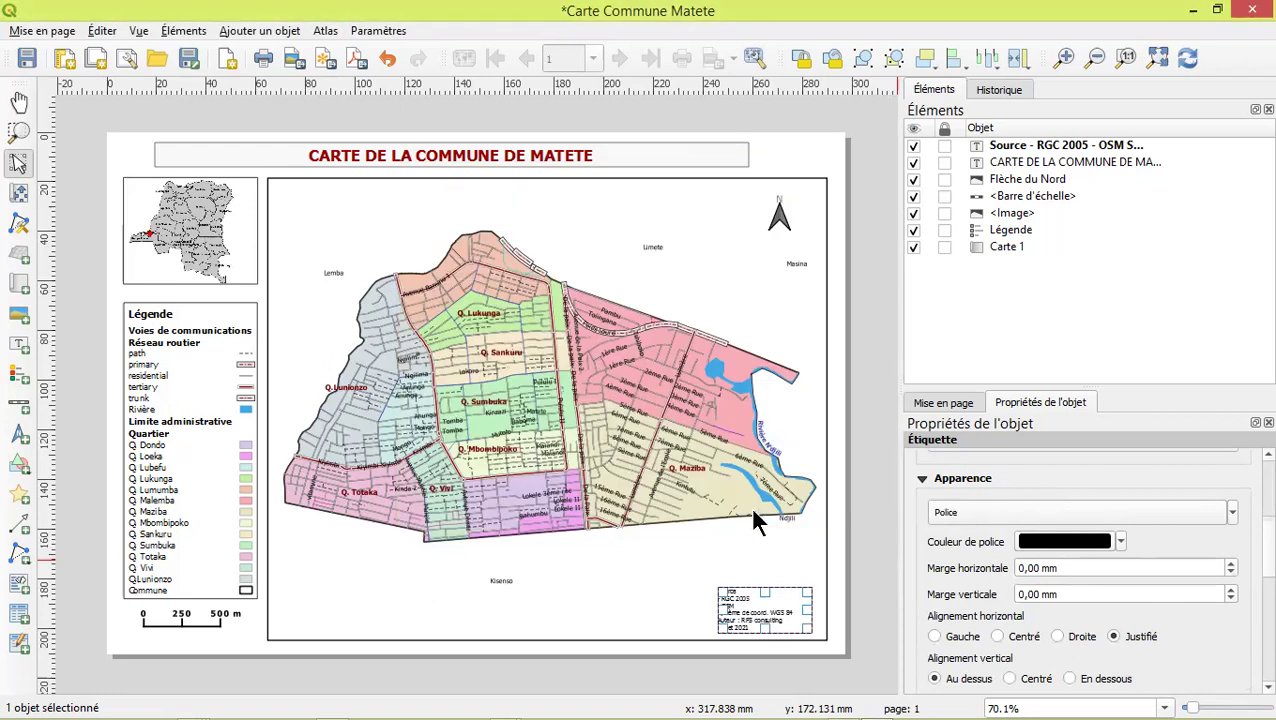
click(996, 637)
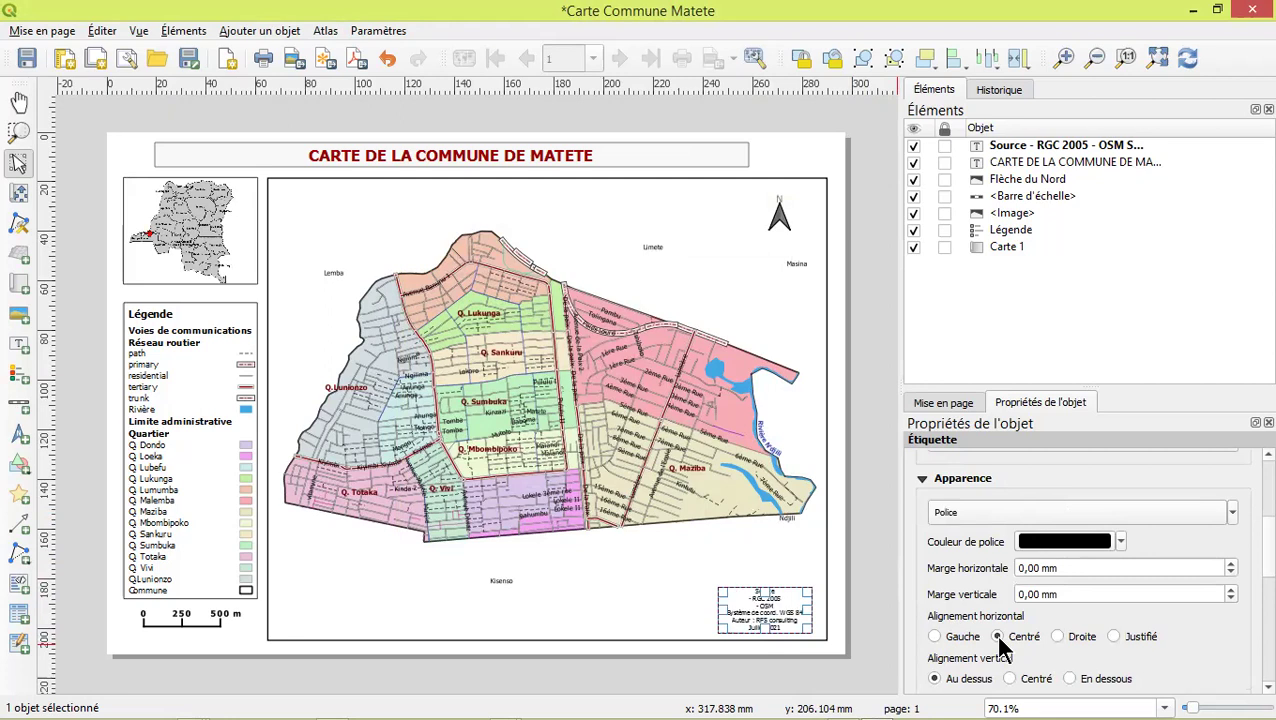
click(936, 635)
Enable a frame around the source label and set its thickness to 0.20 mm
scroll(1195, 670, down, 5)
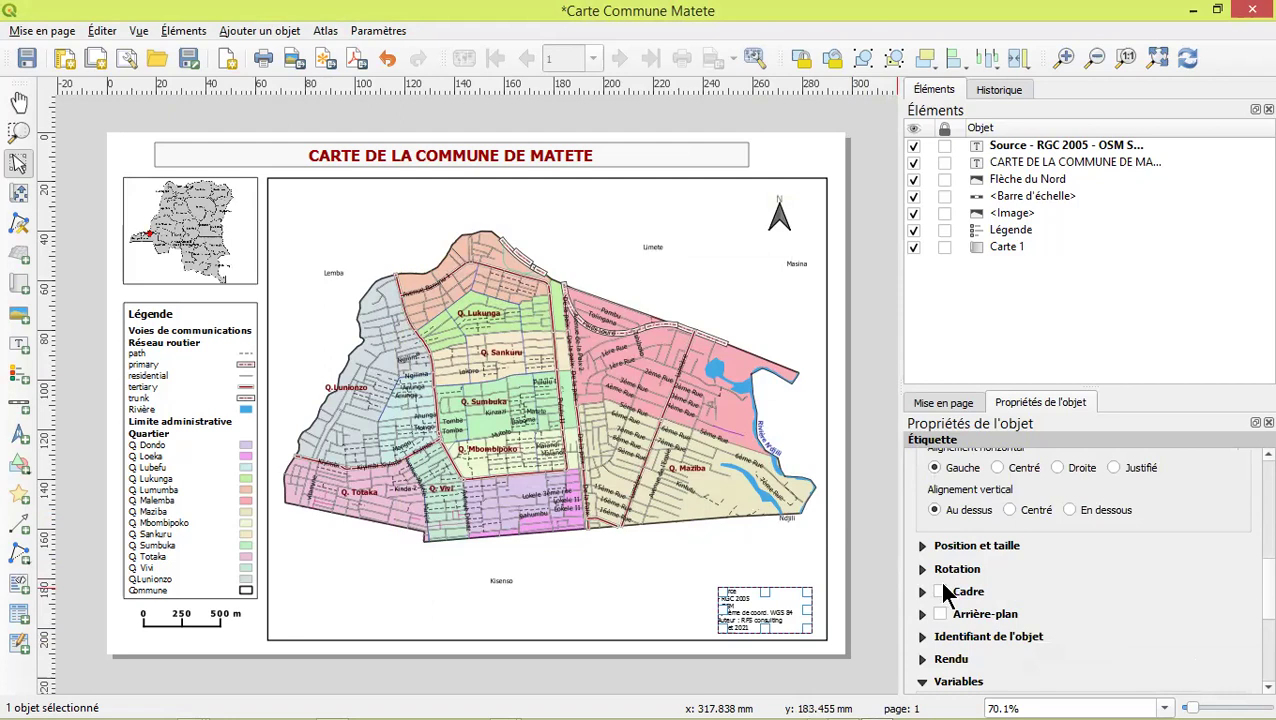
click(941, 591)
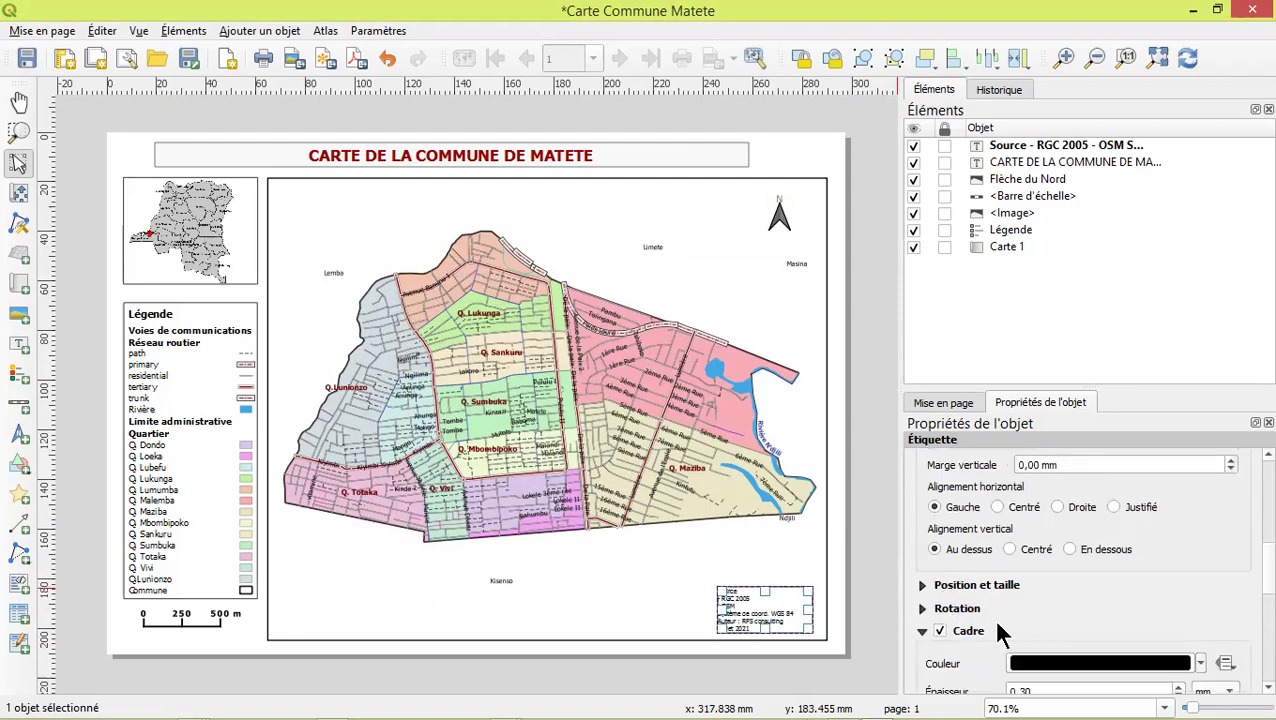
scroll(1000, 630, down, 2)
click(1178, 584)
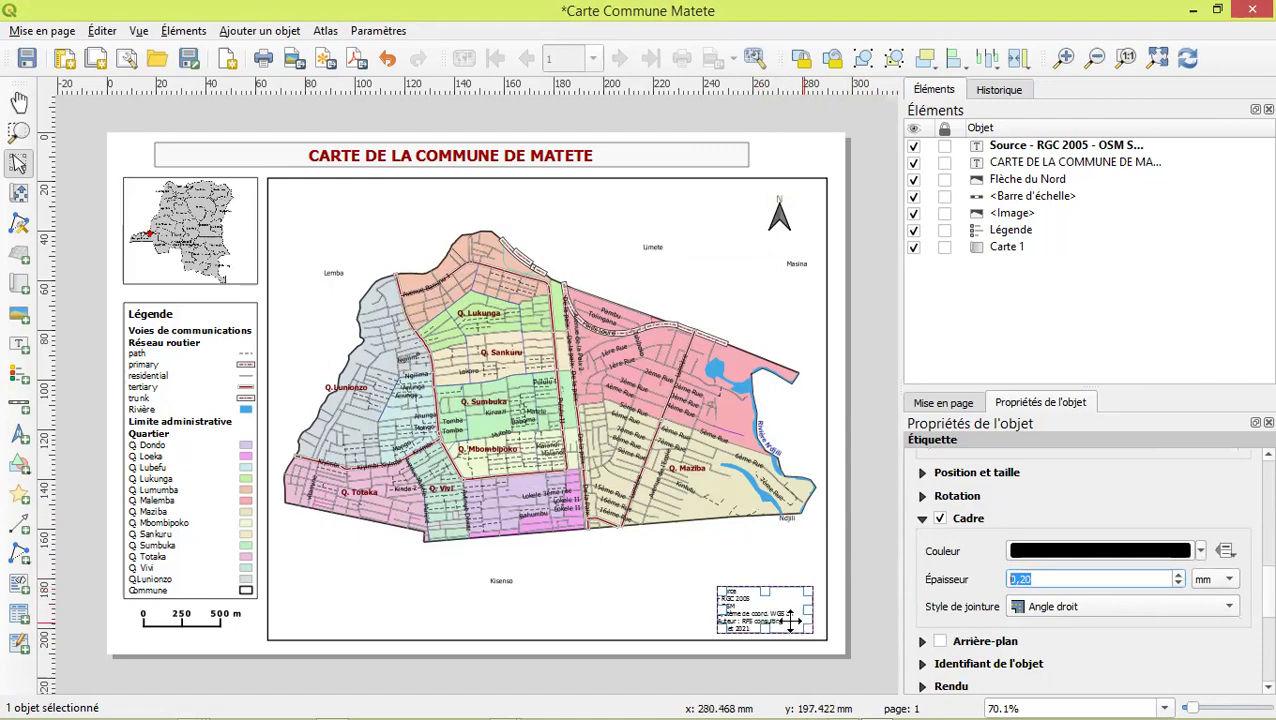
Make the source label box slightly taller by extending its upper edge upward
scroll(780, 628, up, 2)
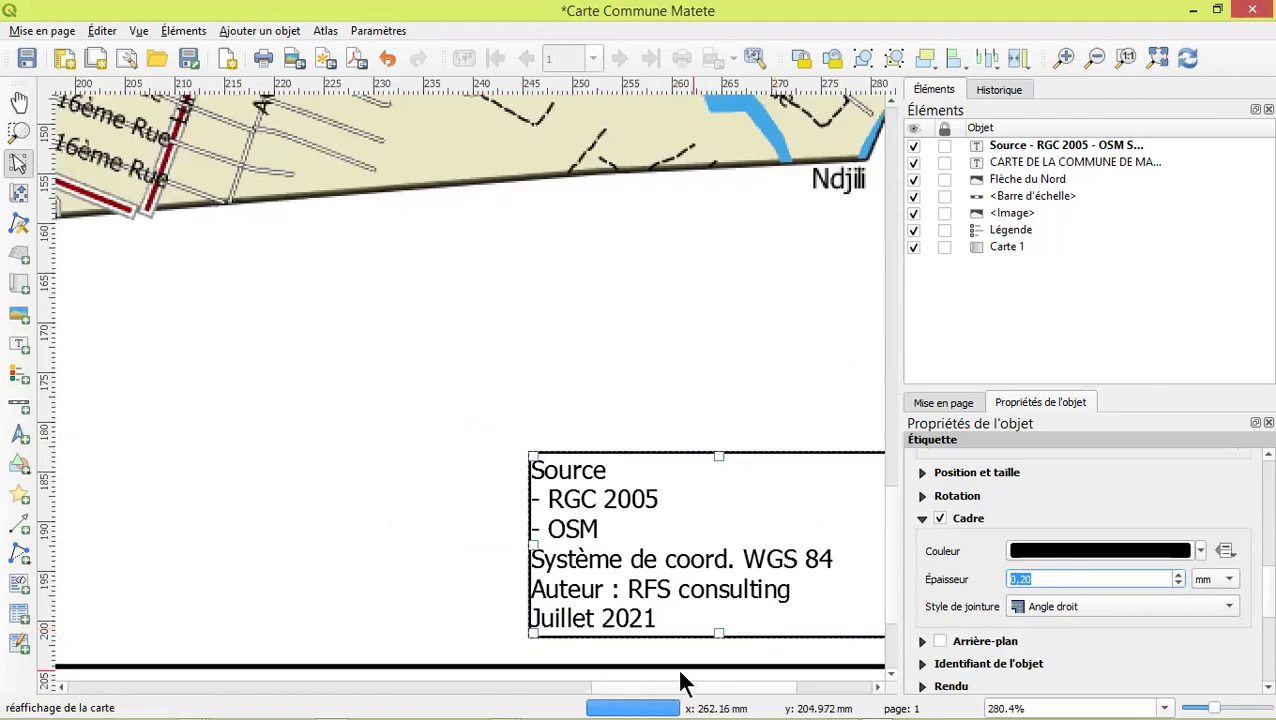
drag(593, 688, 698, 686)
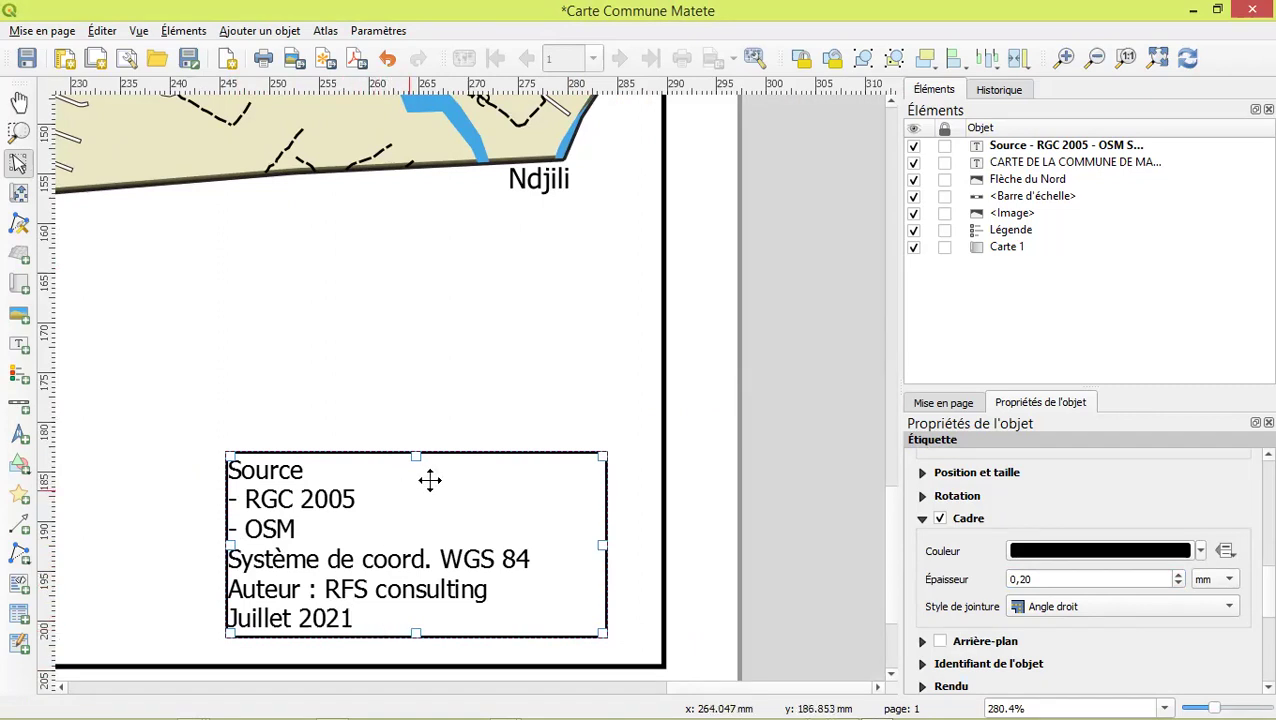
drag(417, 455, 418, 447)
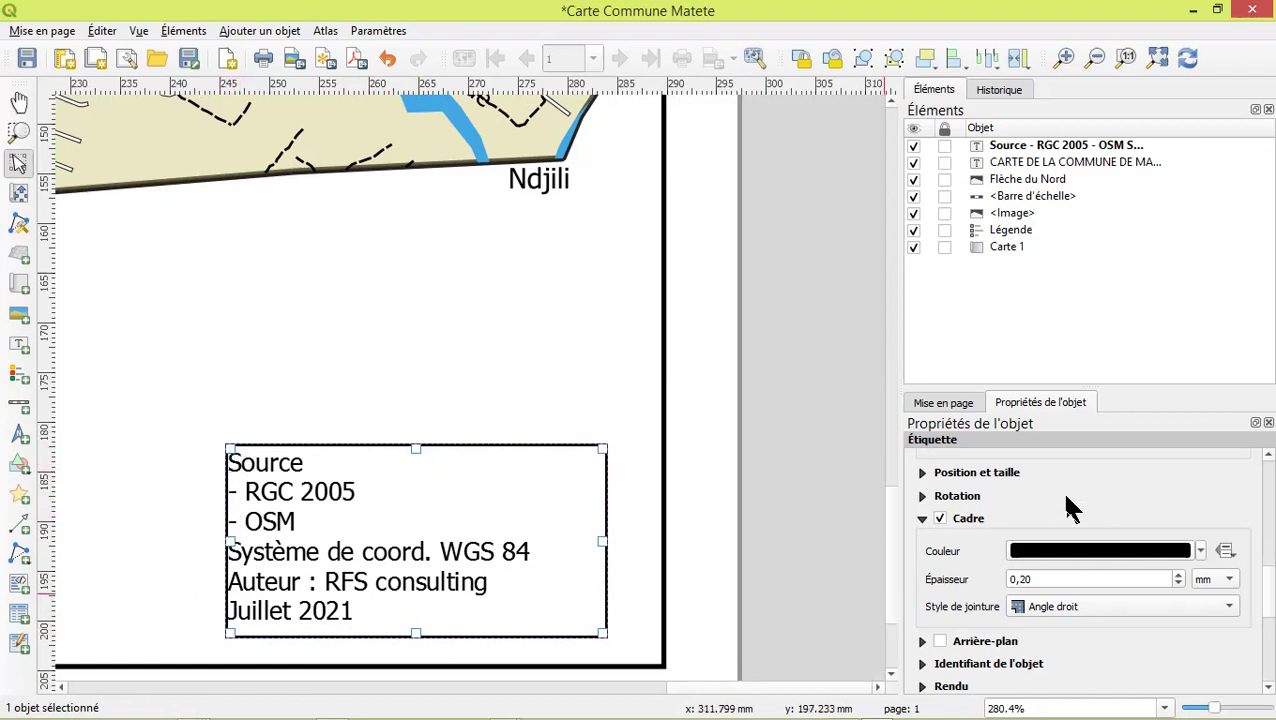
scroll(1070, 508, down, 2)
scroll(1034, 518, up, 3)
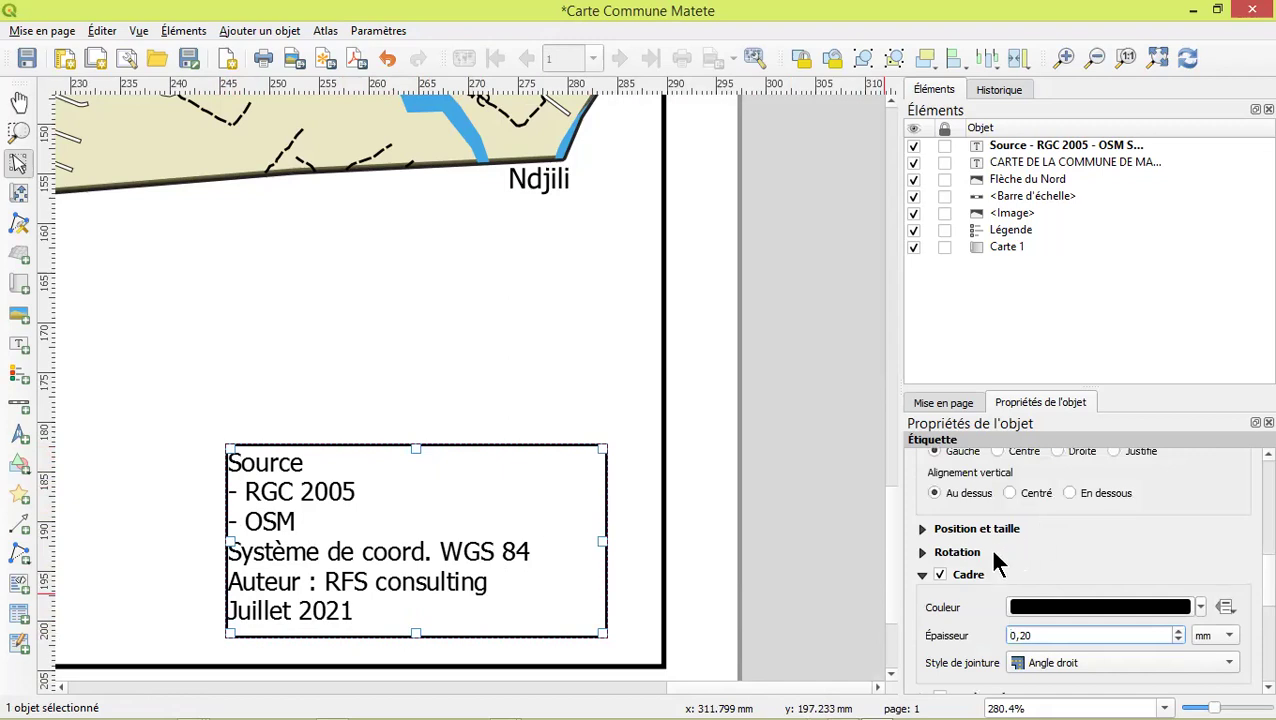
click(921, 573)
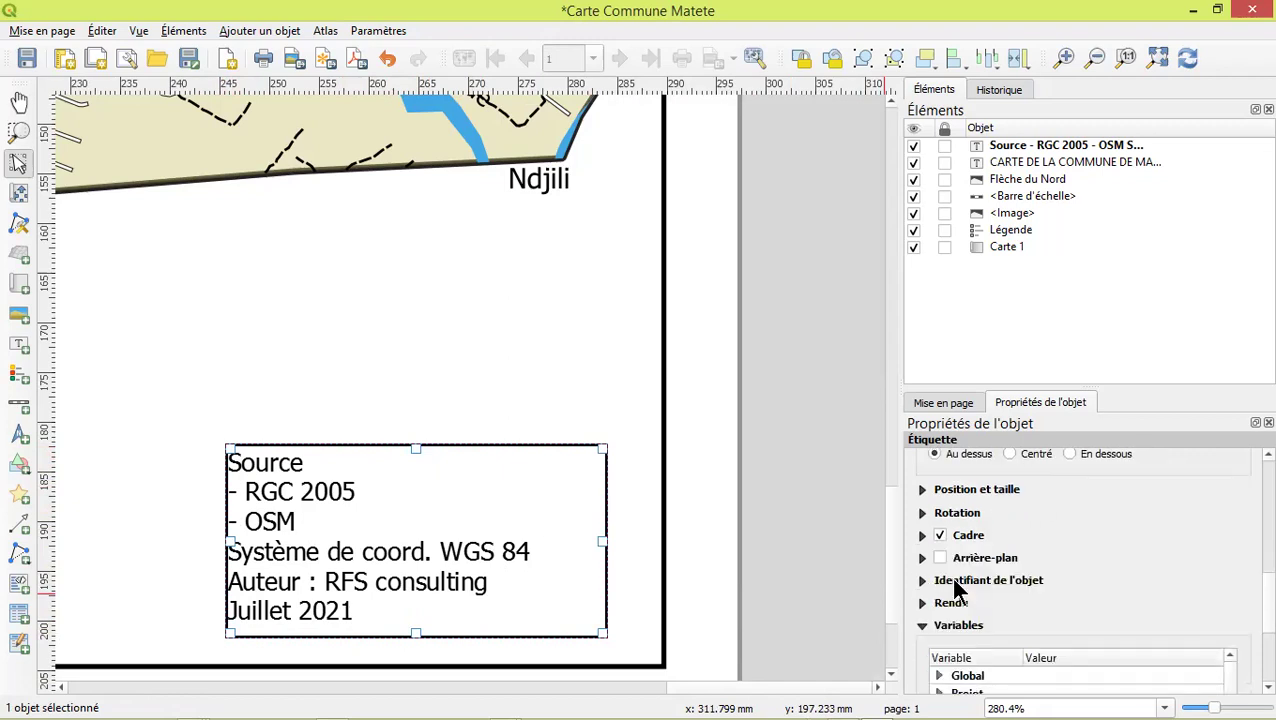
click(922, 535)
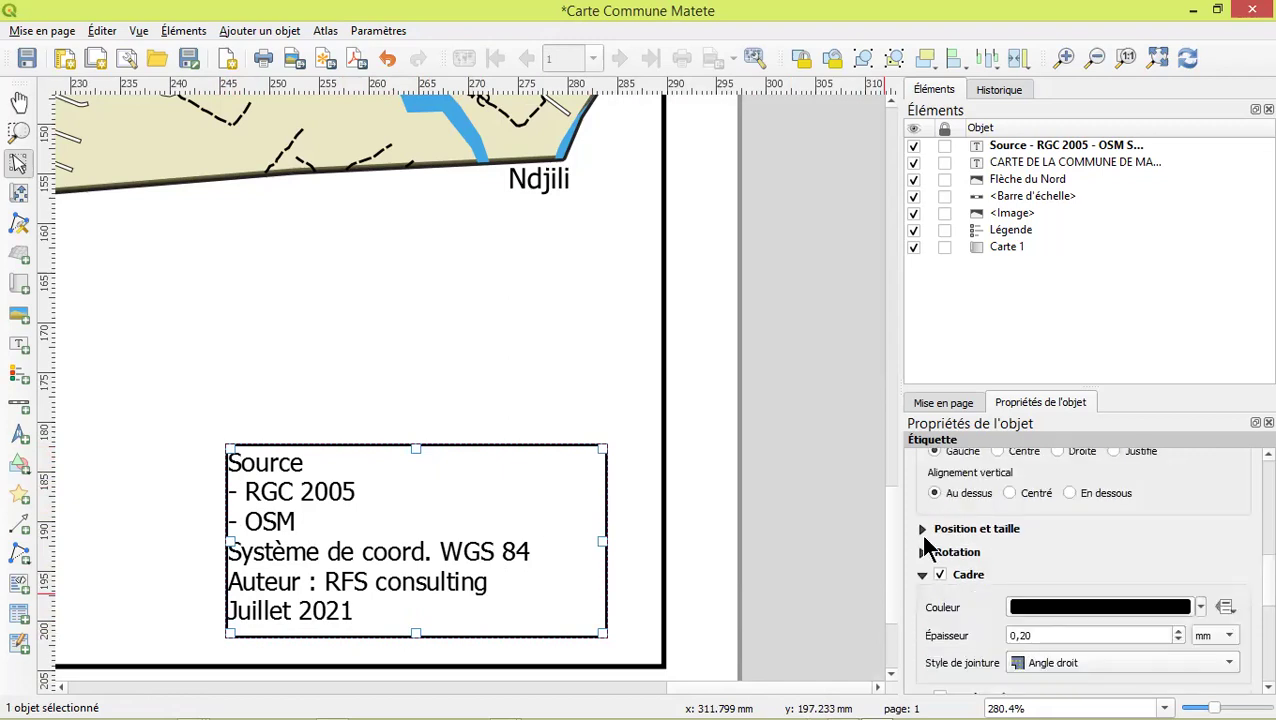
Set the source label's horizontal margin to 2.00 mm, with a vertical margin of 0.00 mm
scroll(1049, 551, up, 2)
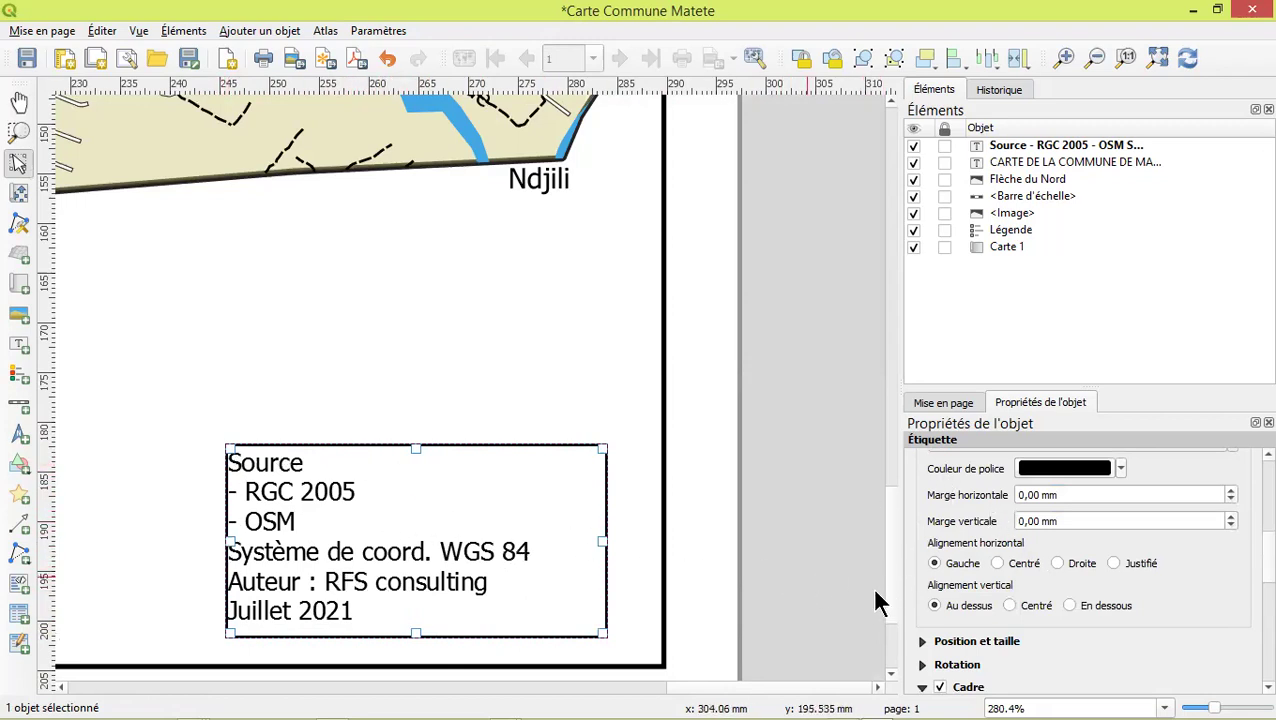
click(1230, 517)
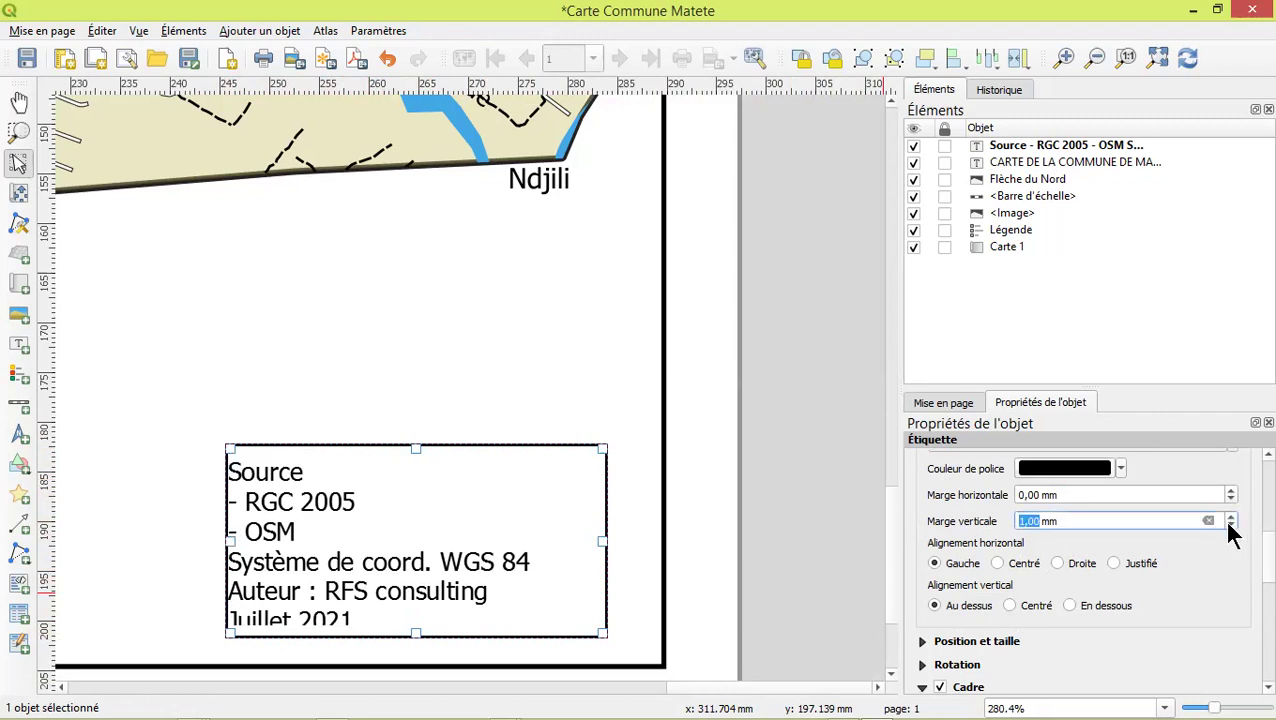
click(1230, 526)
click(1231, 491)
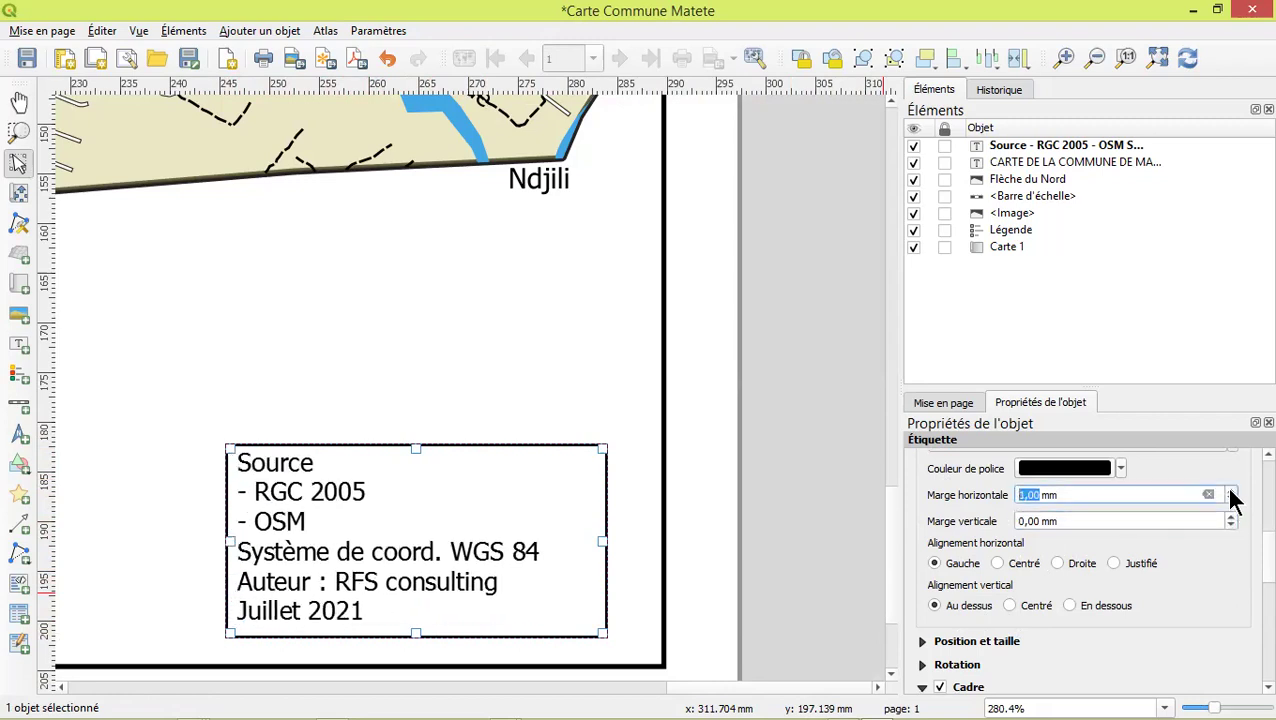
click(1231, 491)
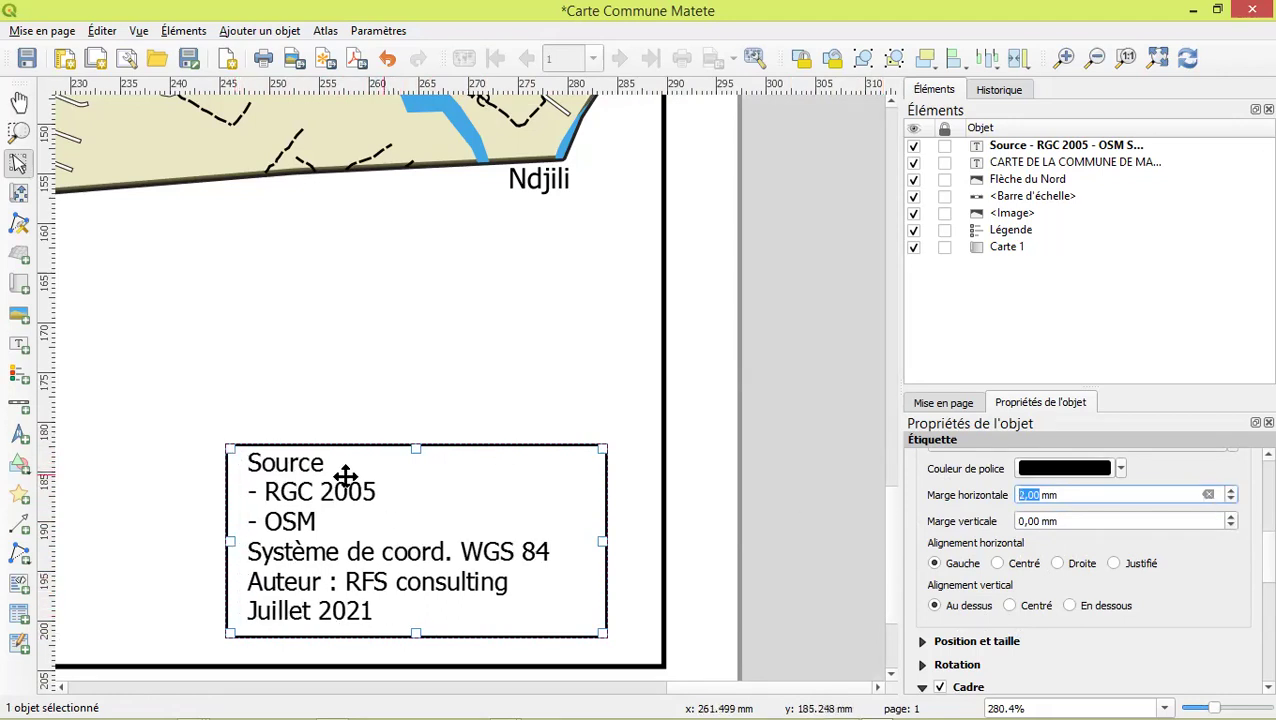
Reduce the source label's frame thickness to 0.10 mm
click(396, 410)
click(422, 470)
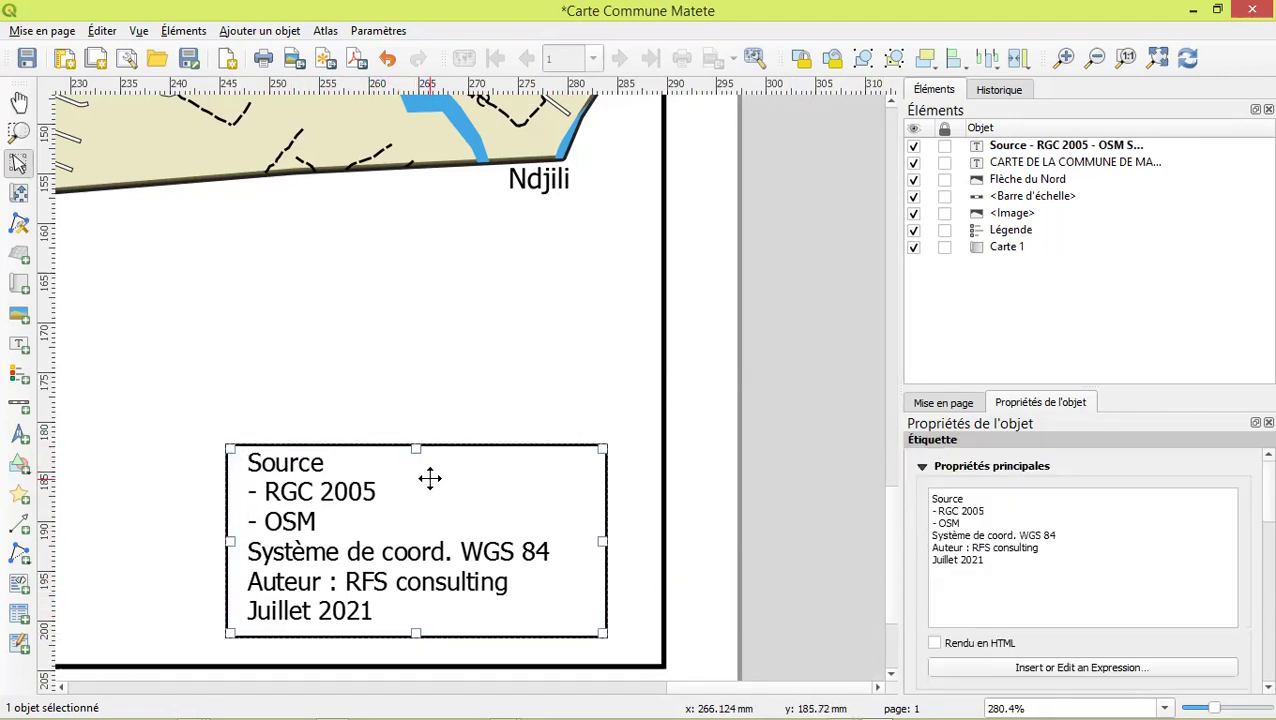
scroll(916, 518, down, 1)
scroll(916, 530, down, 7)
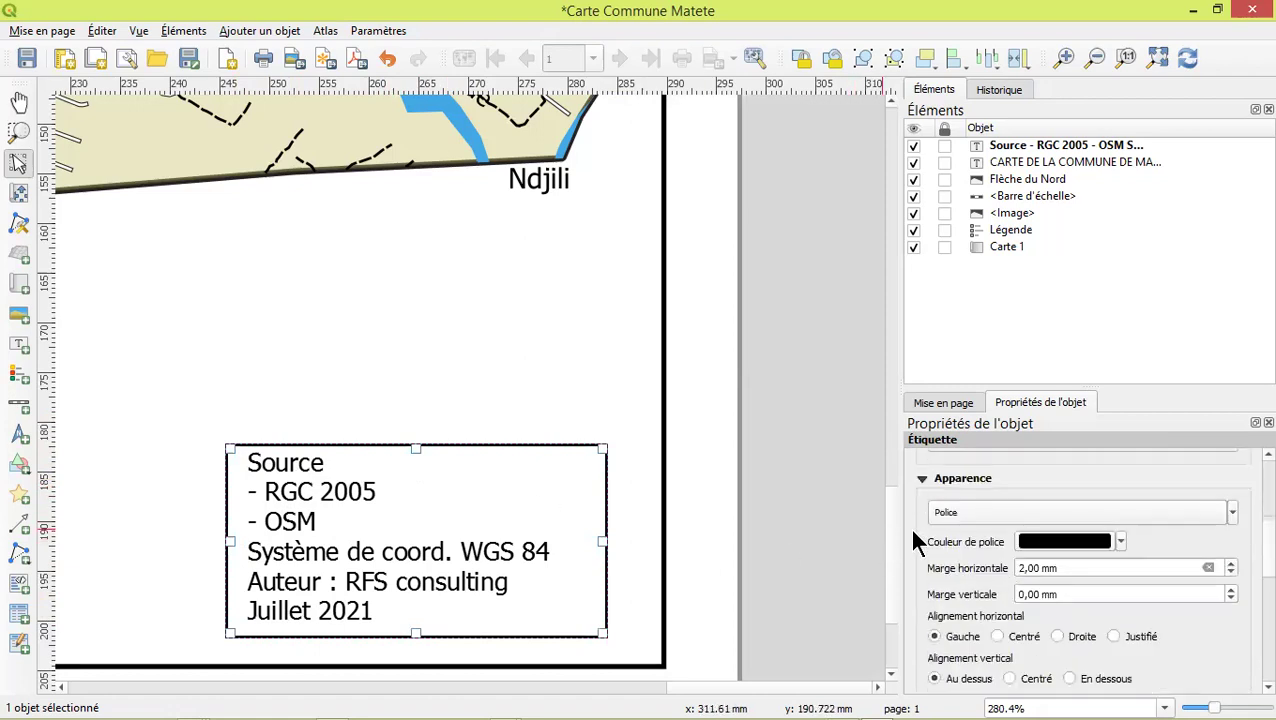
click(921, 596)
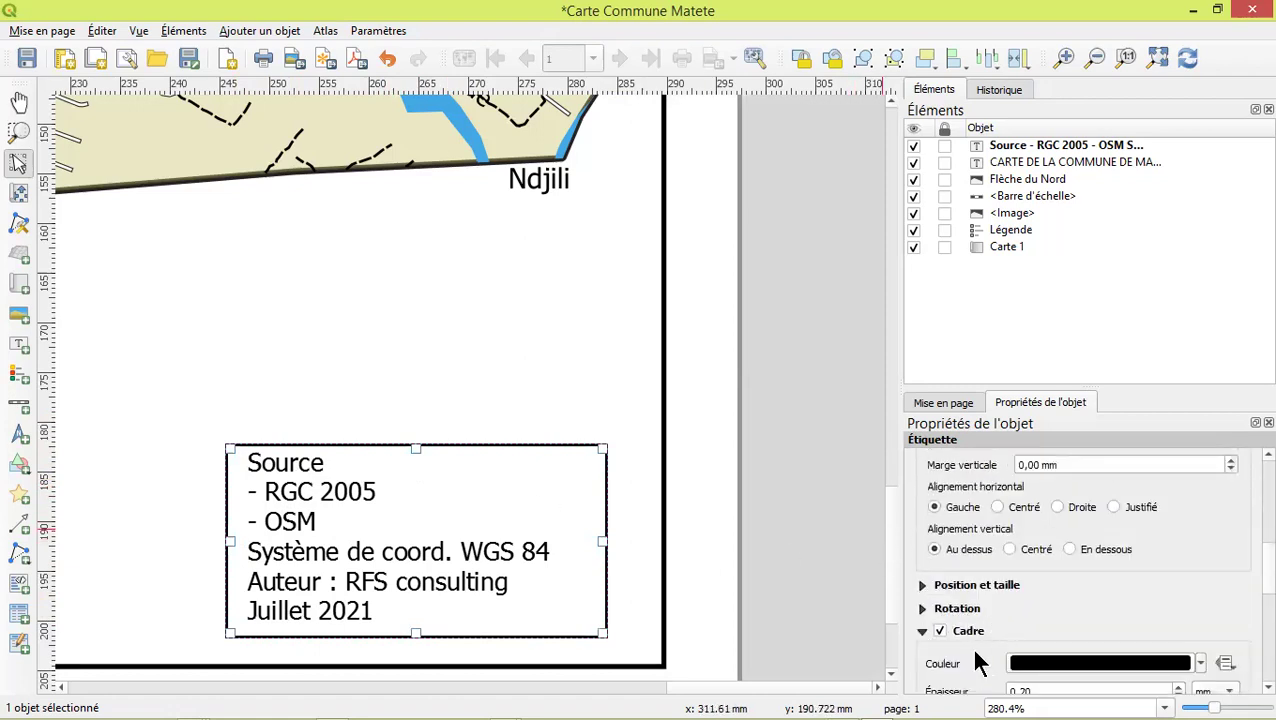
scroll(990, 655, down, 2)
click(1178, 584)
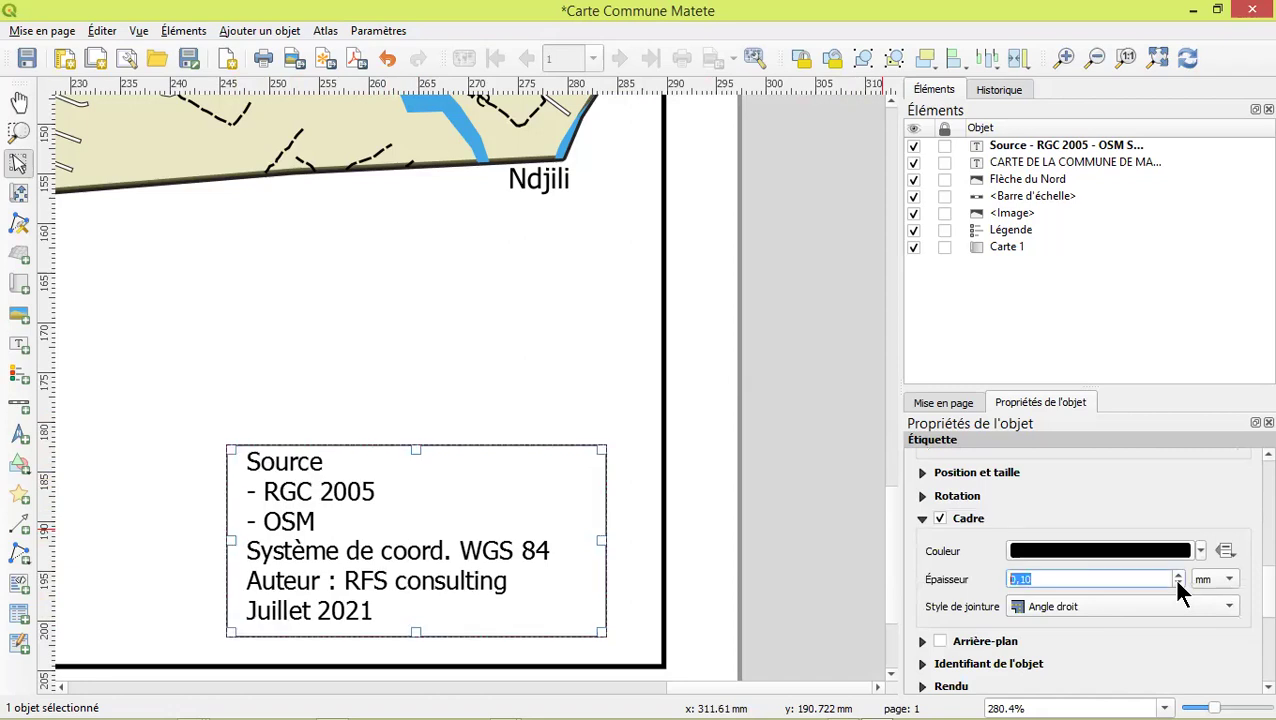
Shift the CARTE DE LA COMMUNE DE MATETE title box slightly rightward above the map
click(650, 494)
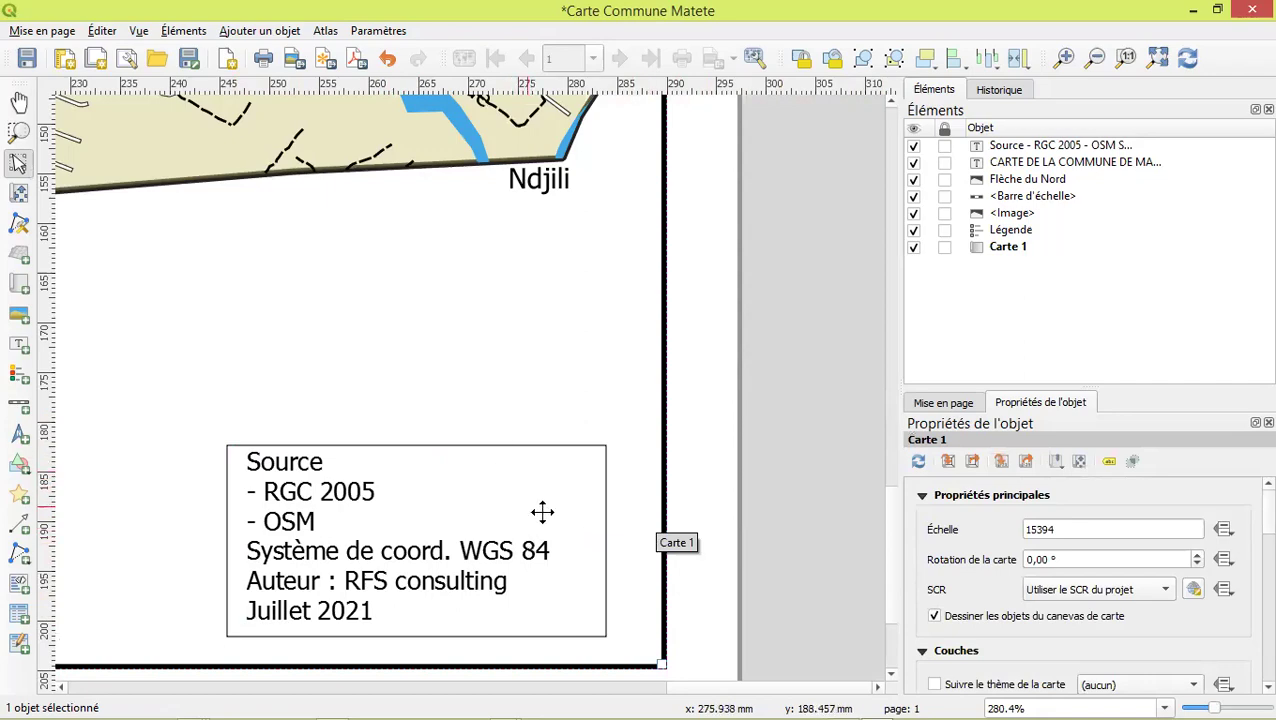
scroll(563, 491, down, 3)
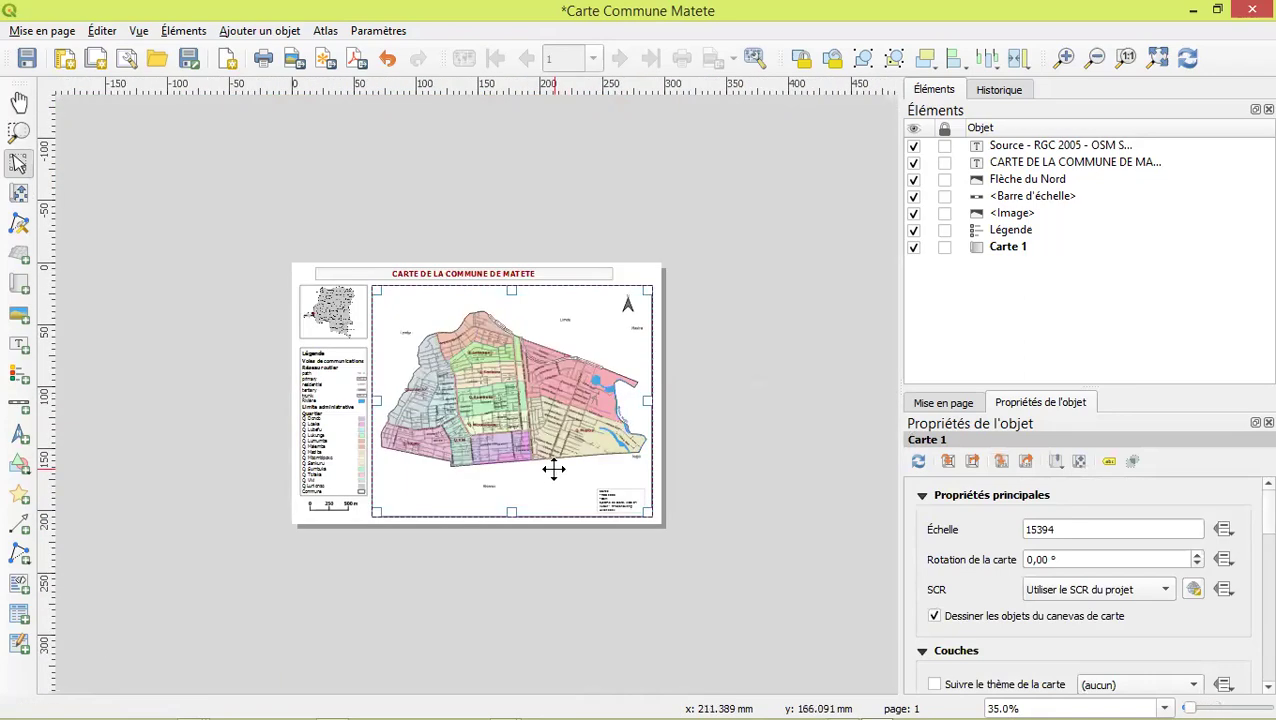
scroll(550, 476, up, 1)
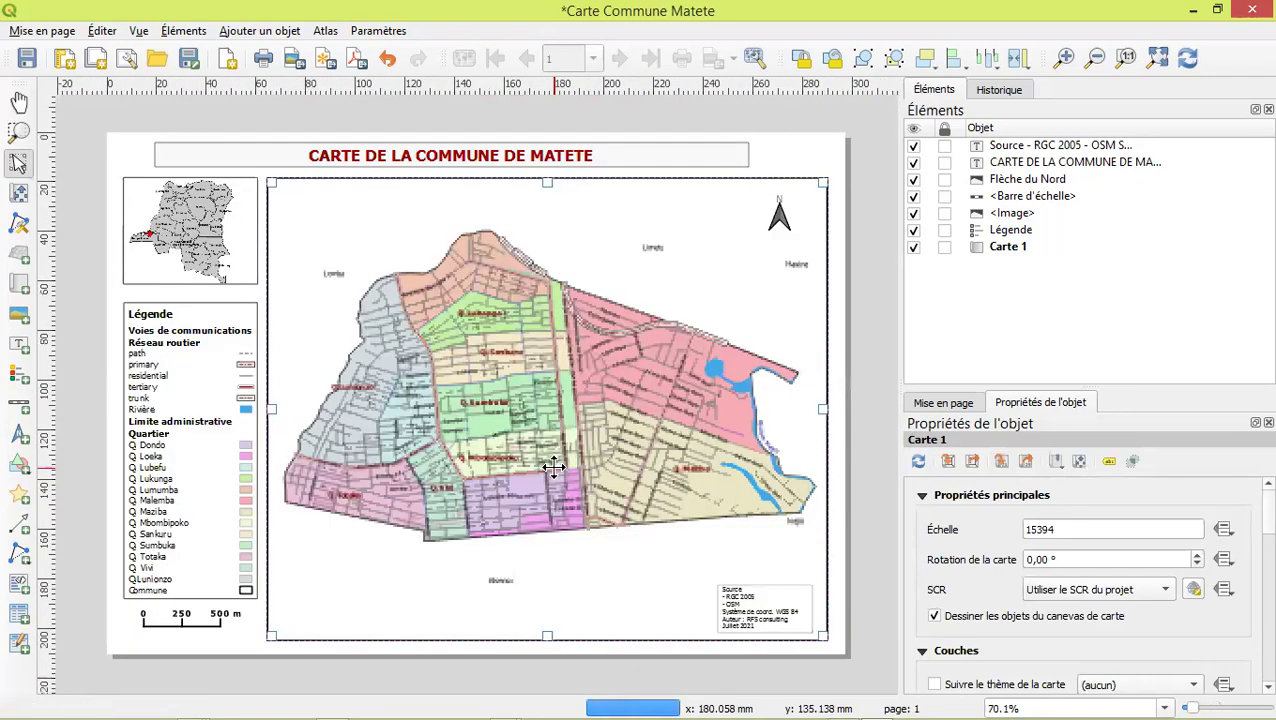
click(415, 157)
drag(415, 157, 435, 157)
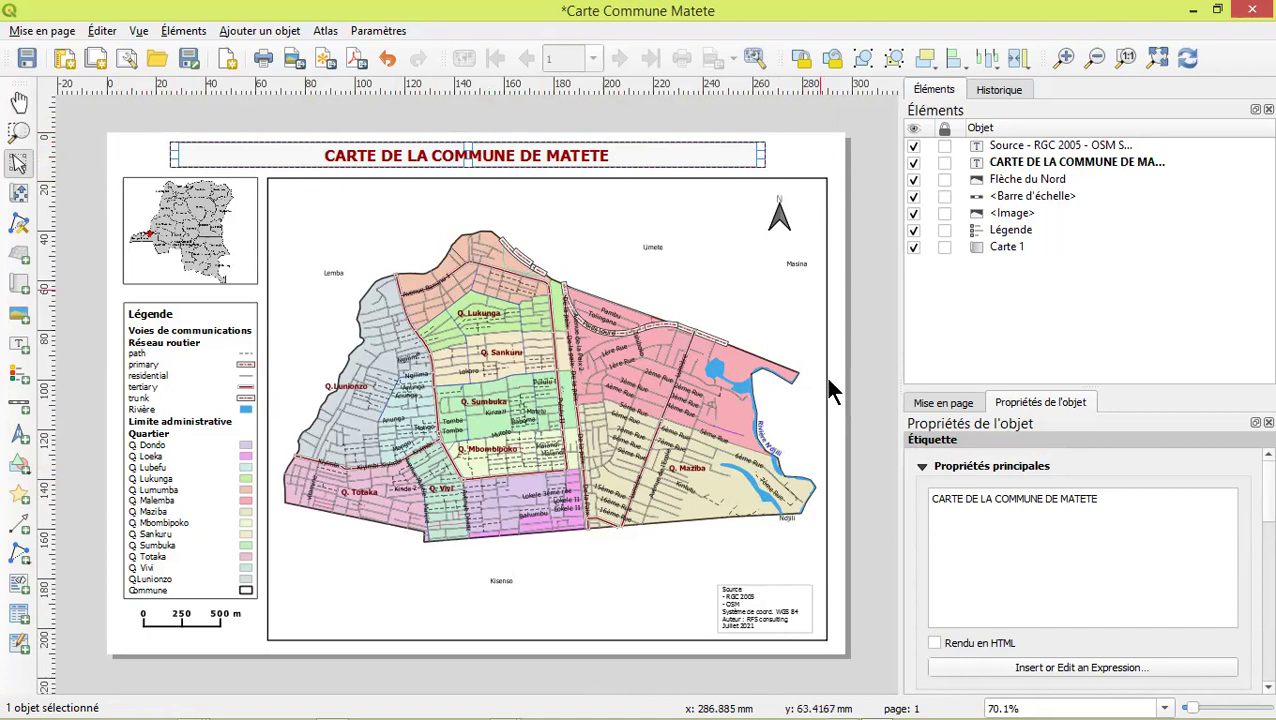
Add a picture frame about 10 mm wide in the upper-right area of the source label and make it a raster image
scroll(806, 614, up, 2)
scroll(801, 604, up, 1)
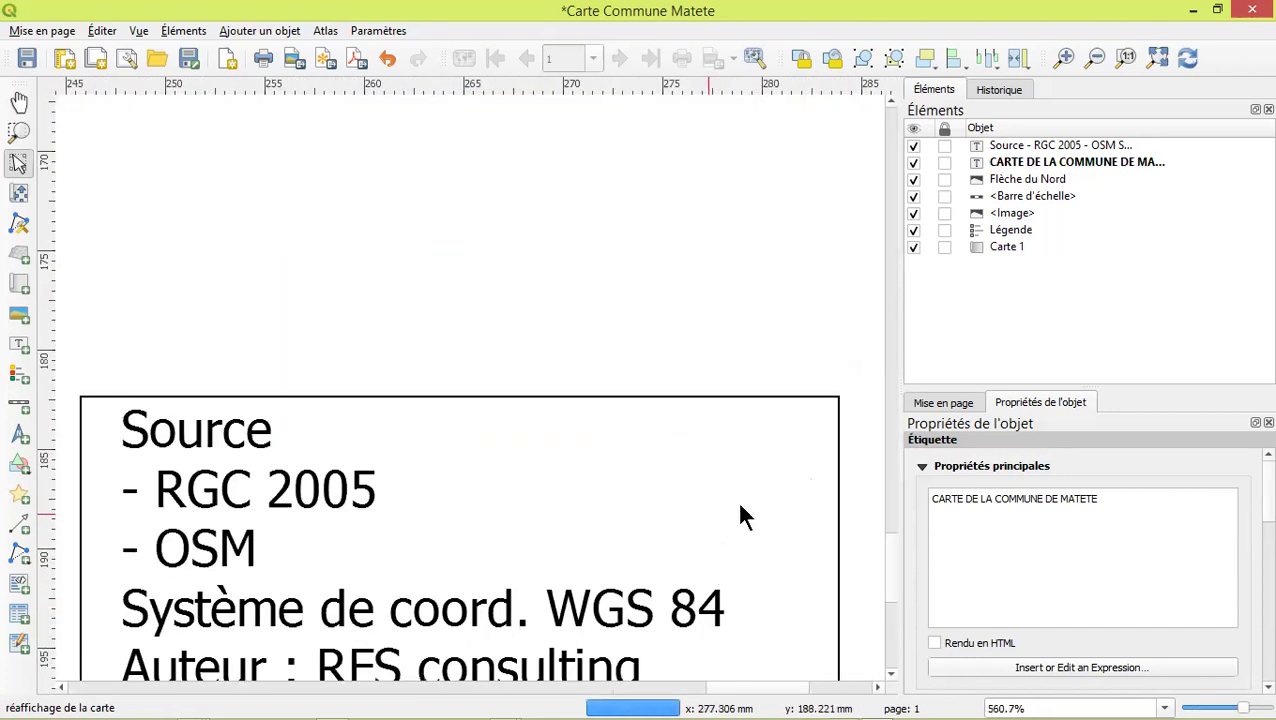
click(26, 311)
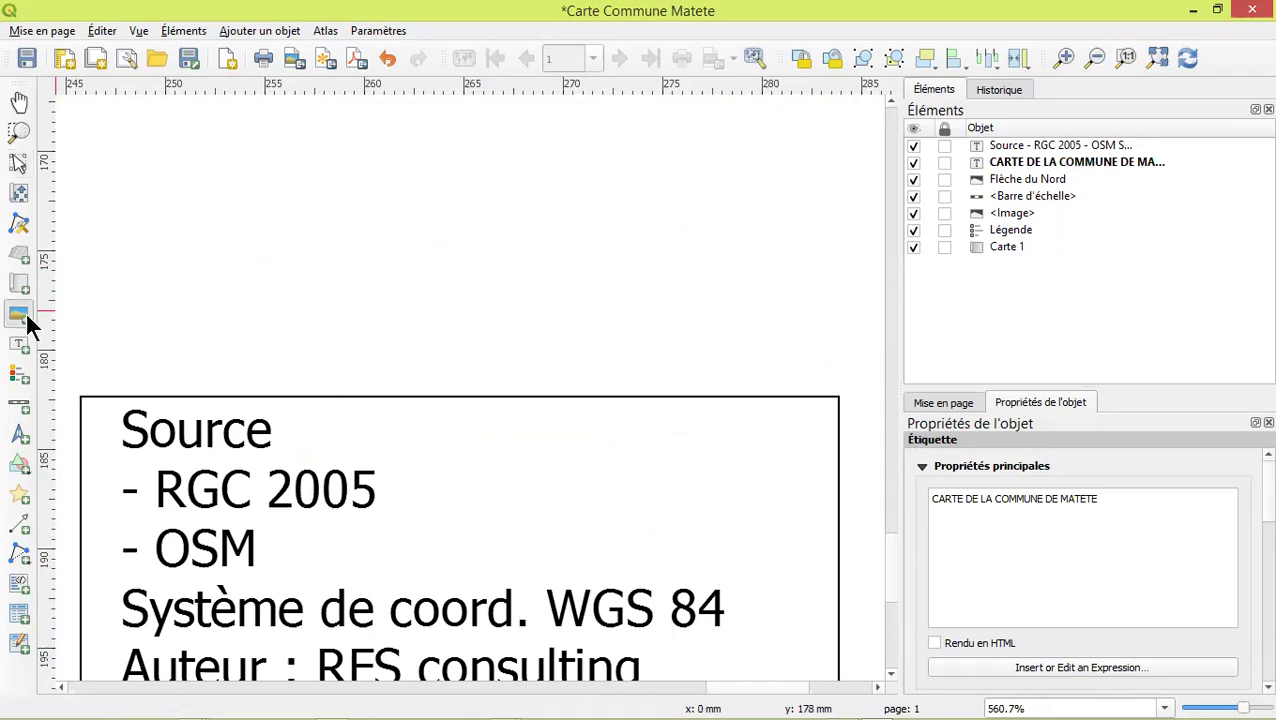
drag(614, 408, 816, 580)
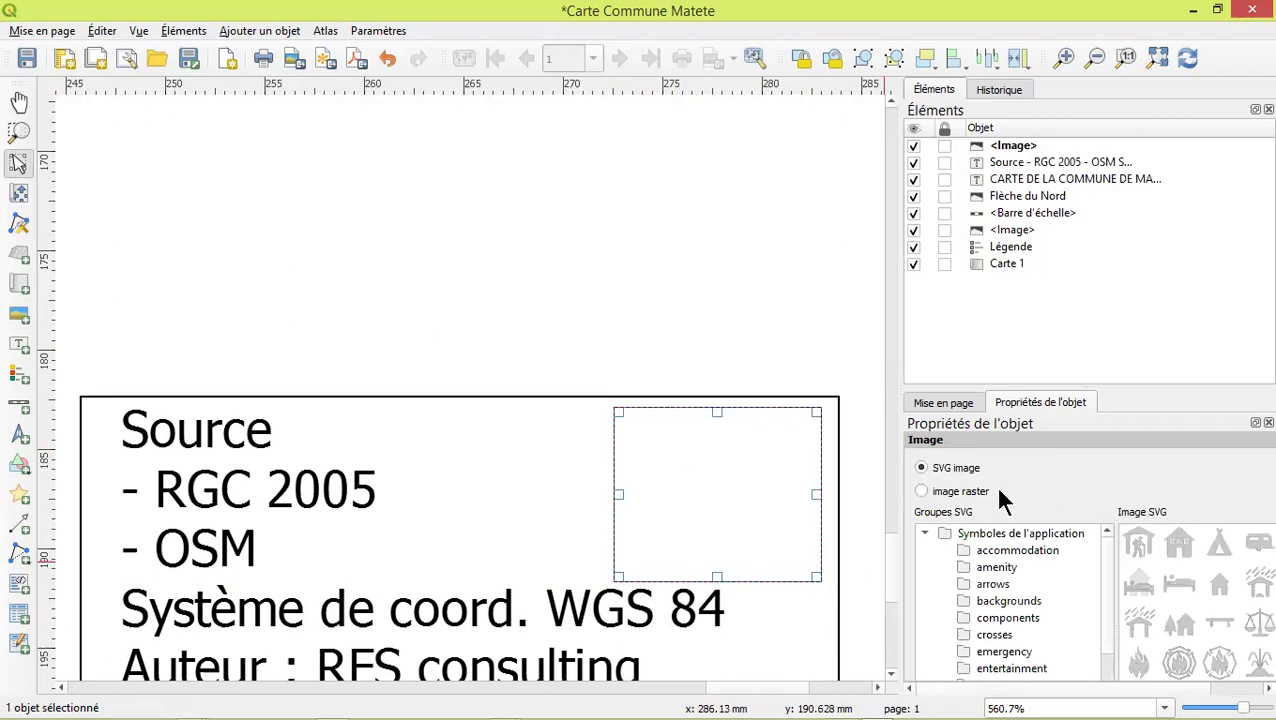
click(943, 491)
Load RFS LOGO BLANC into the picture frame from RFS consulting > DOSSIER RFS CONSULTING > Archives (RFSconsulting) > LOGO RFS on the desktop
click(1257, 519)
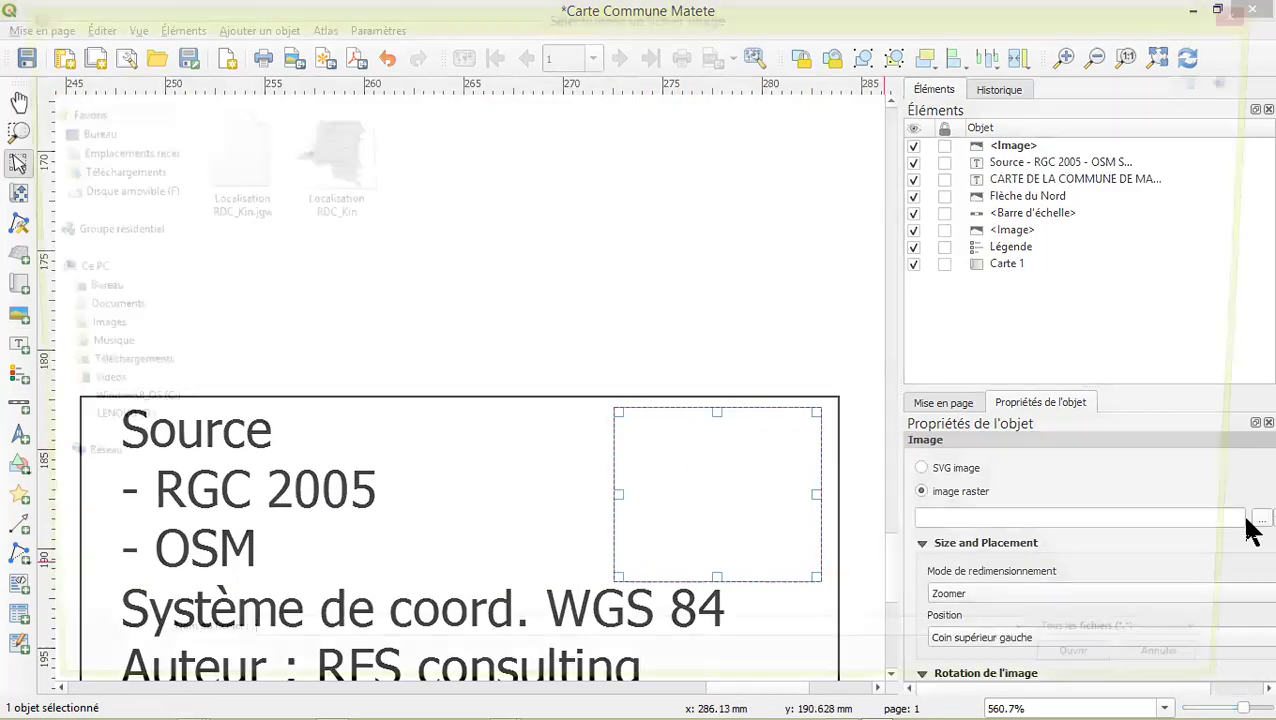
click(86, 131)
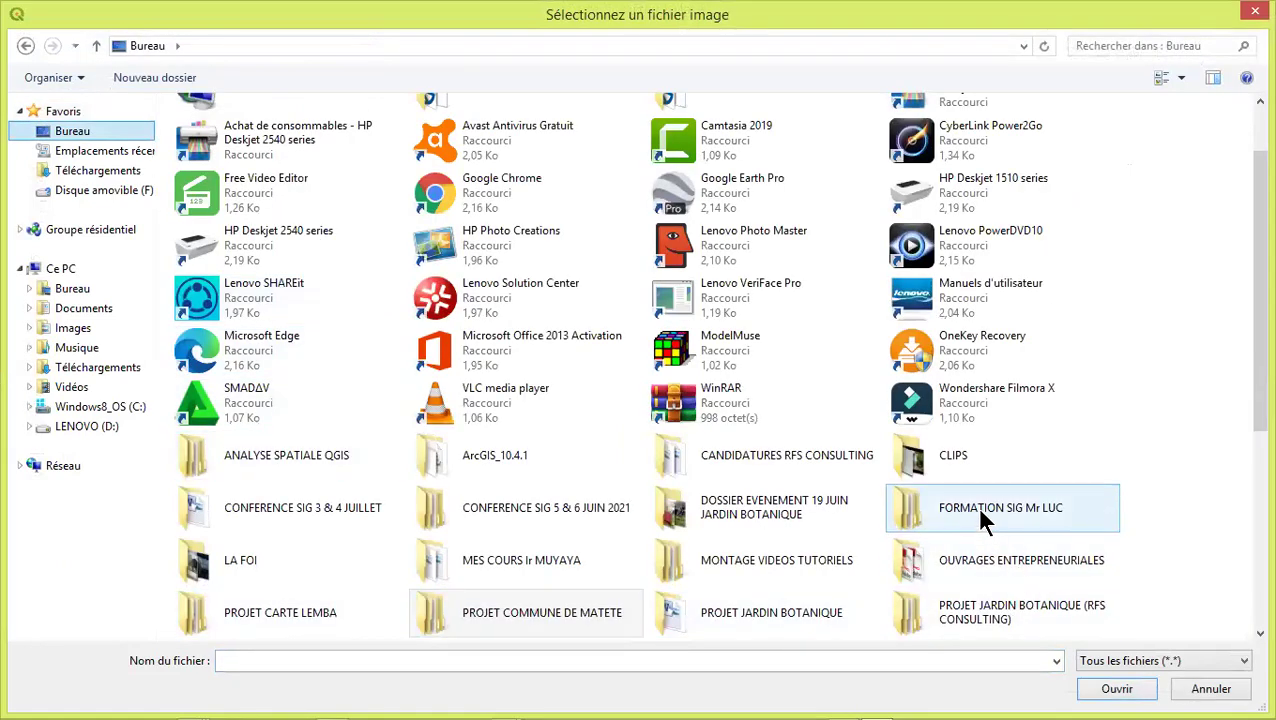
click(541, 553)
scroll(545, 550, down, 3)
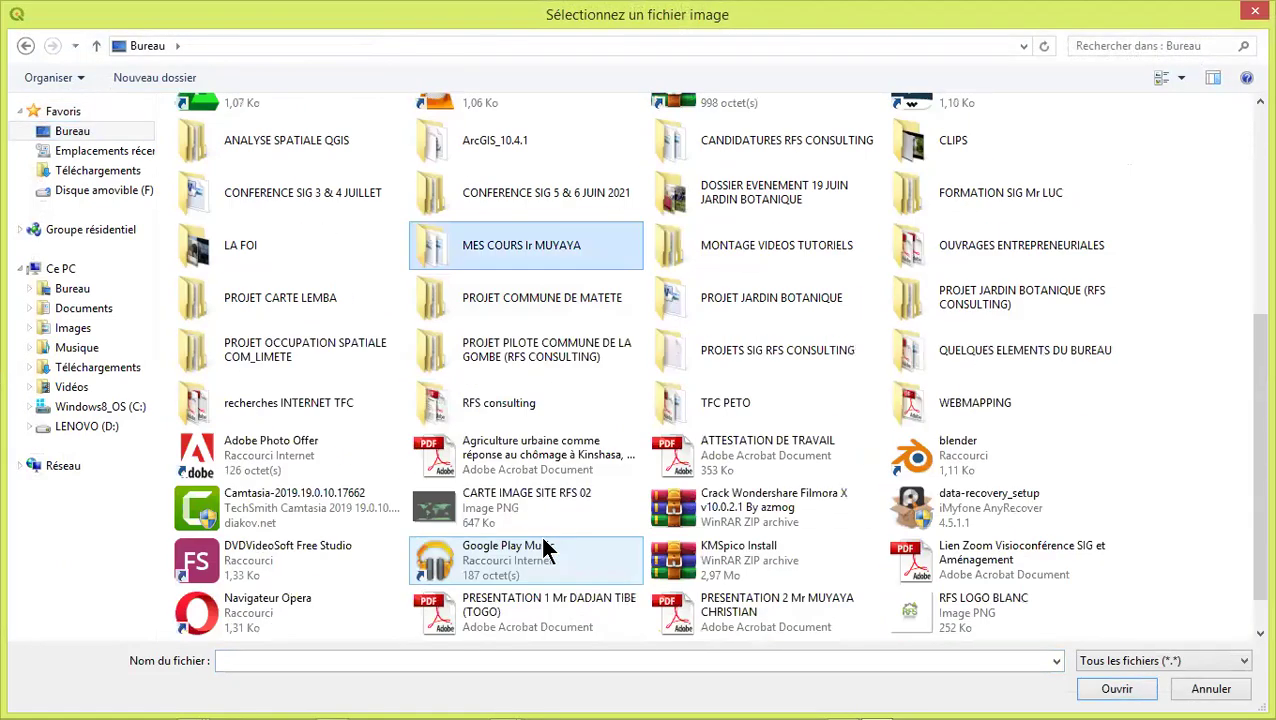
double_click(495, 402)
click(257, 172)
double_click(255, 171)
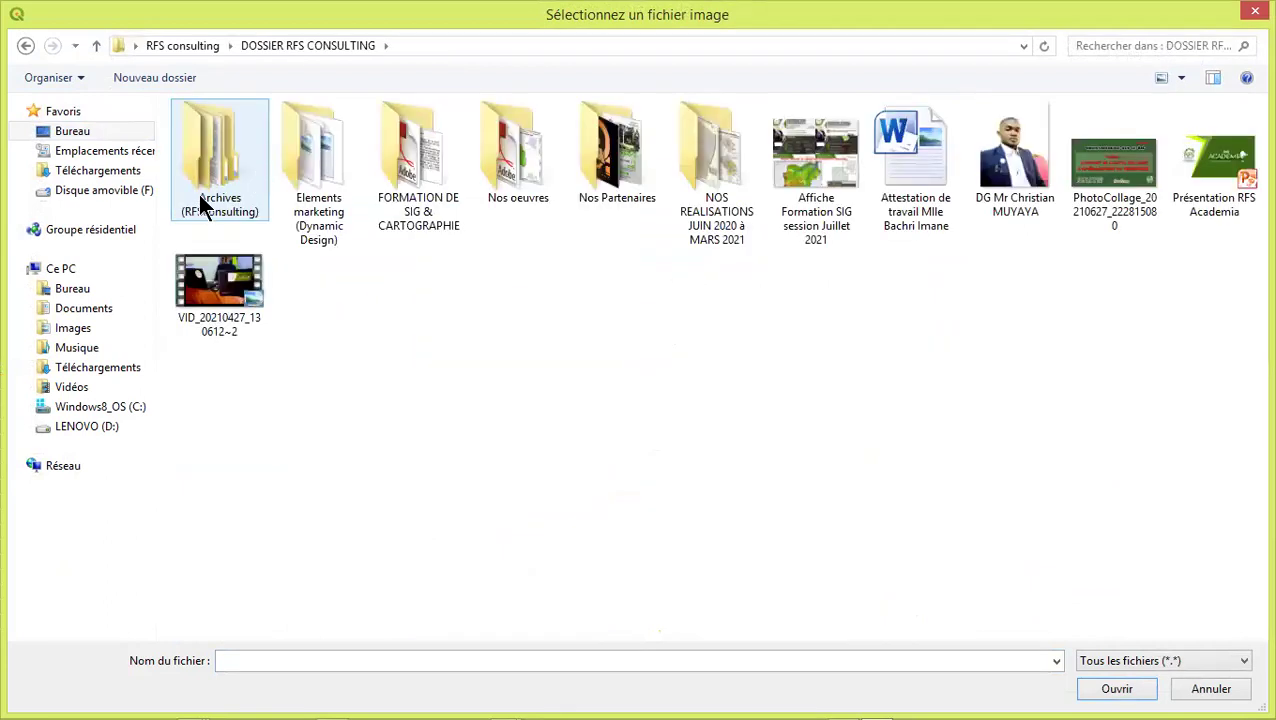
double_click(199, 199)
double_click(208, 248)
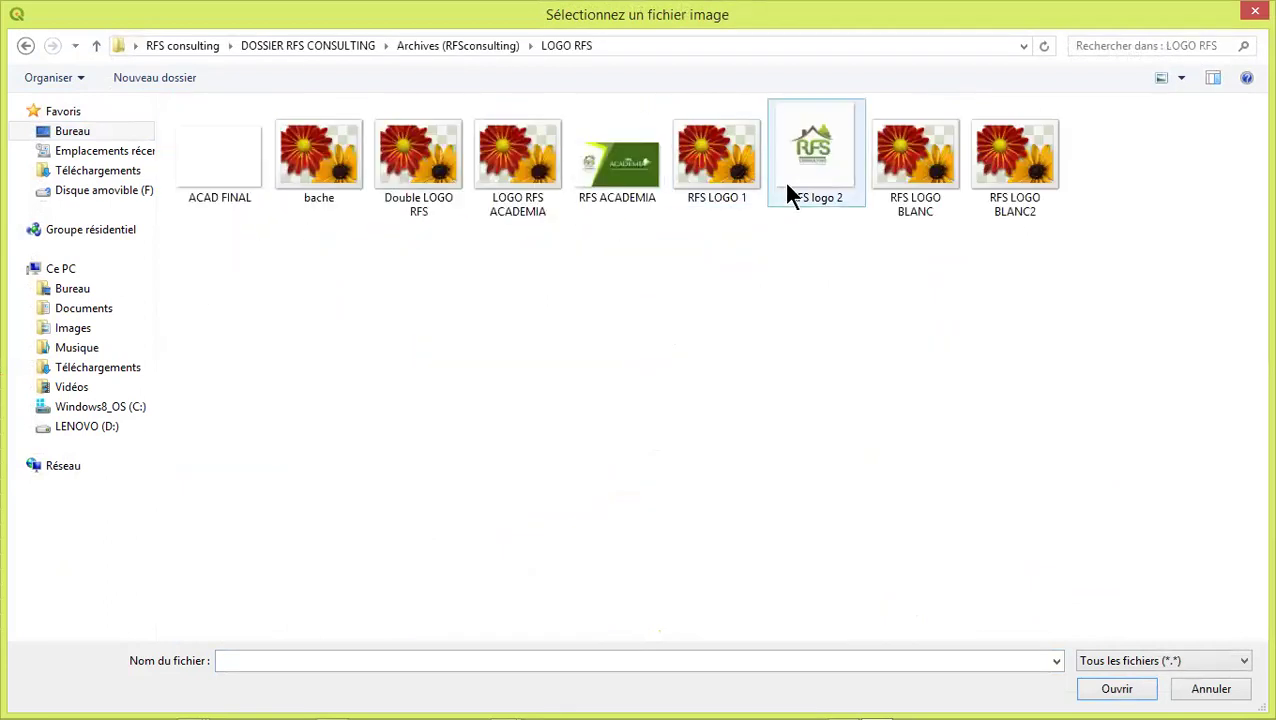
click(932, 170)
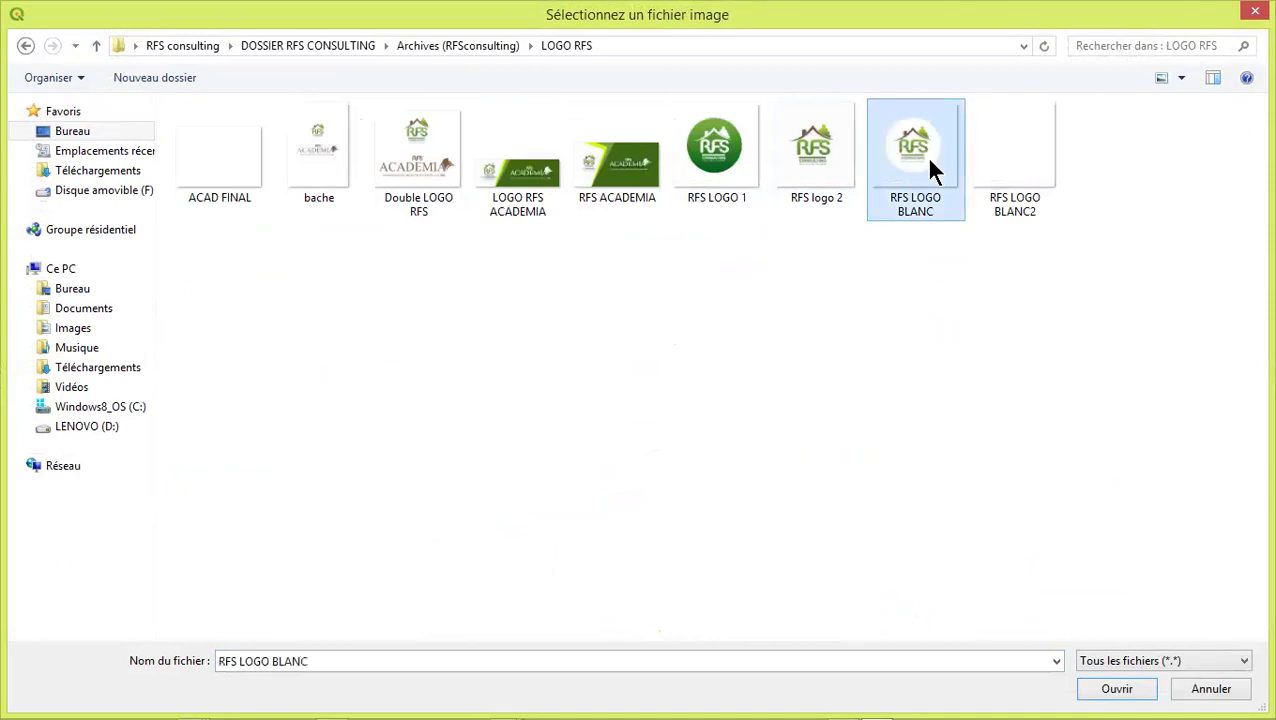
click(1110, 696)
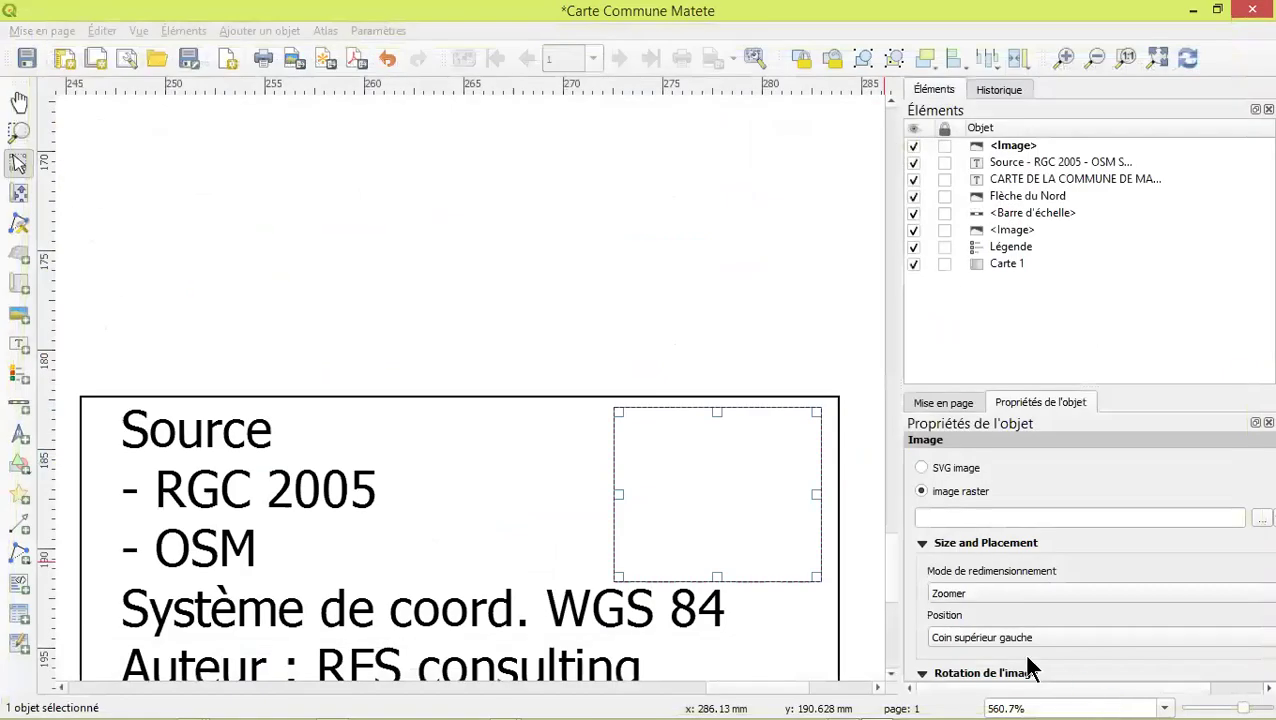
Enlarge the logo frame from its lower-left corner and move the logo toward the source label's upper-right corner
drag(618, 577, 577, 614)
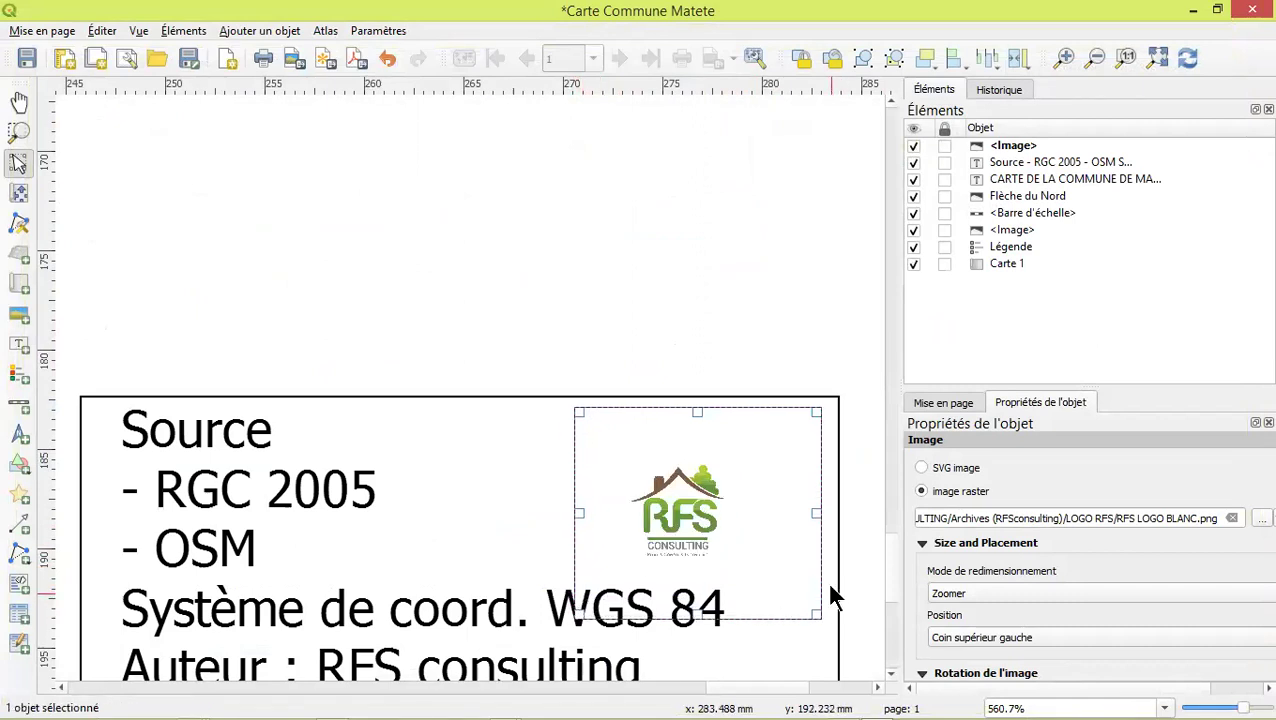
drag(681, 501, 725, 480)
click(698, 290)
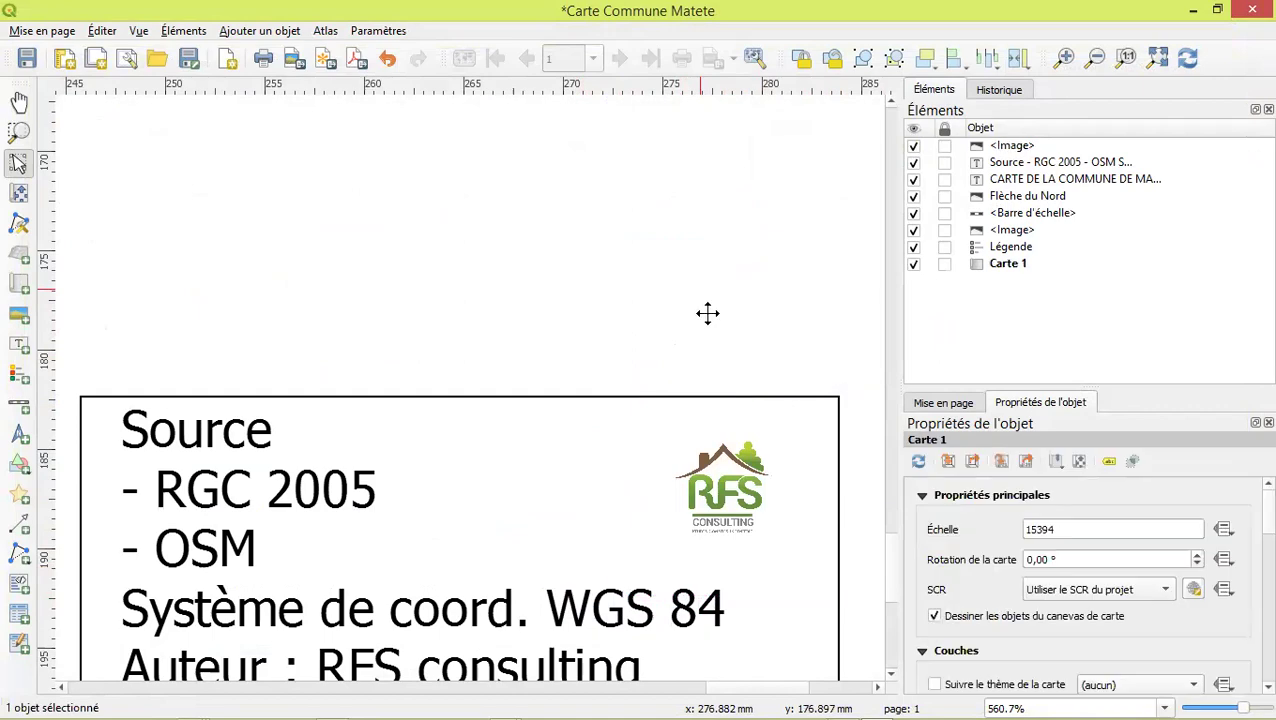
Add a coordinate grid to Carte 1 and open the new grid's properties for editing
scroll(740, 495, down, 2)
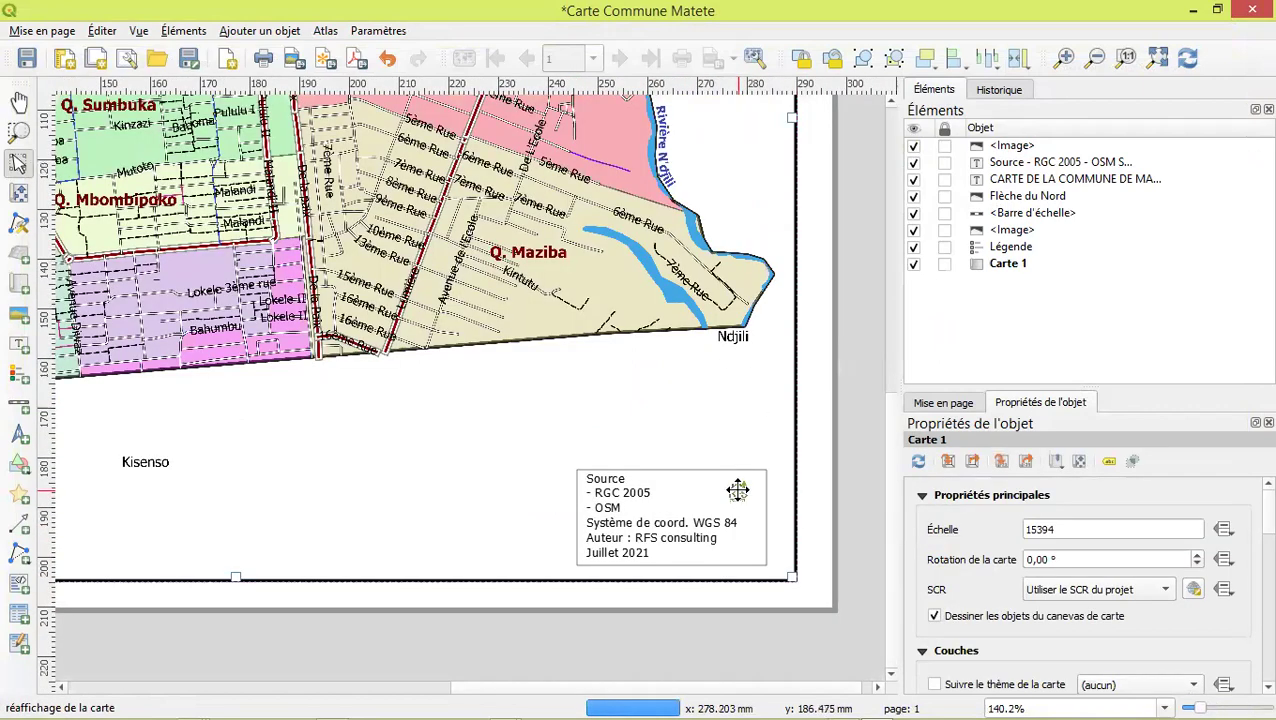
scroll(658, 444, down, 1)
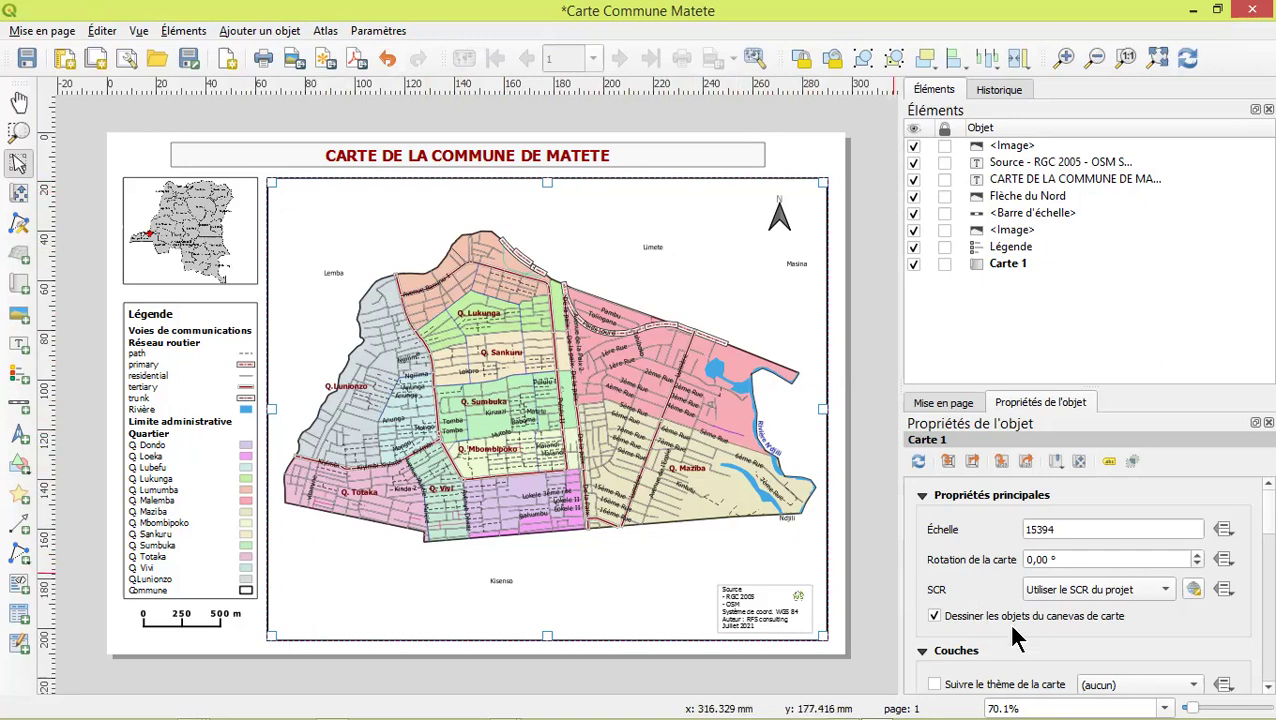
scroll(1015, 640, down, 4)
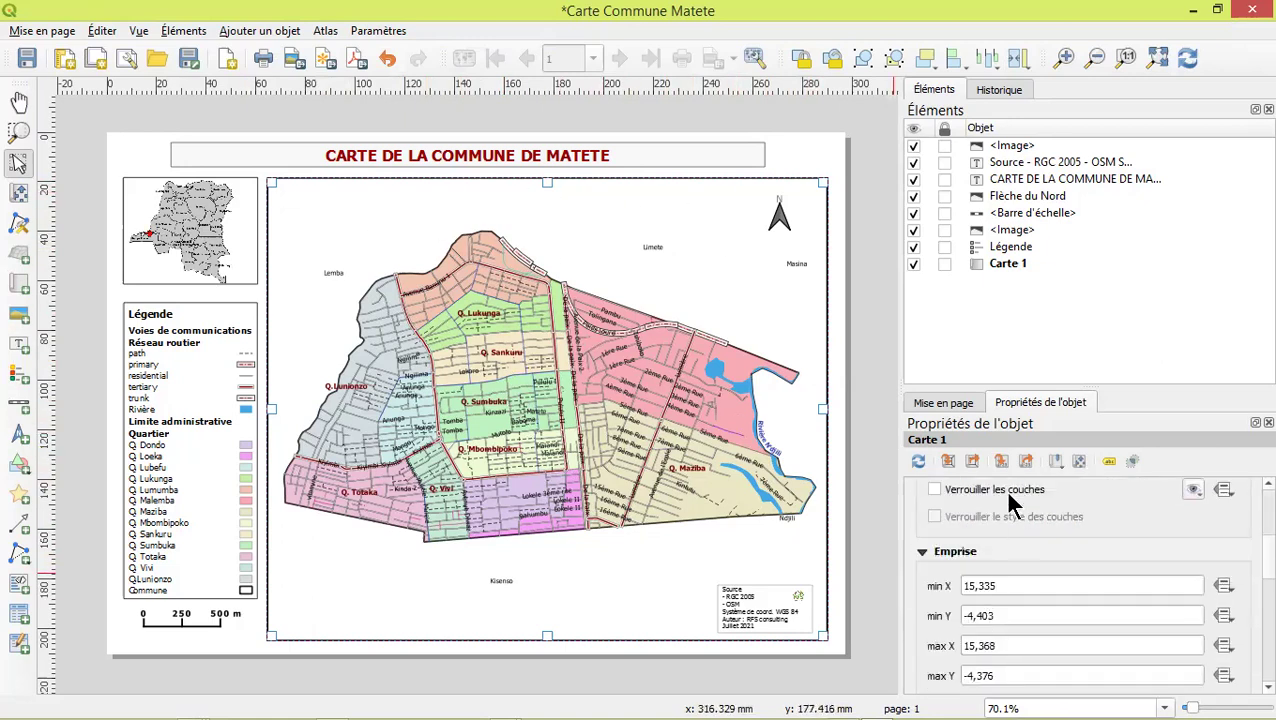
scroll(943, 620, down, 7)
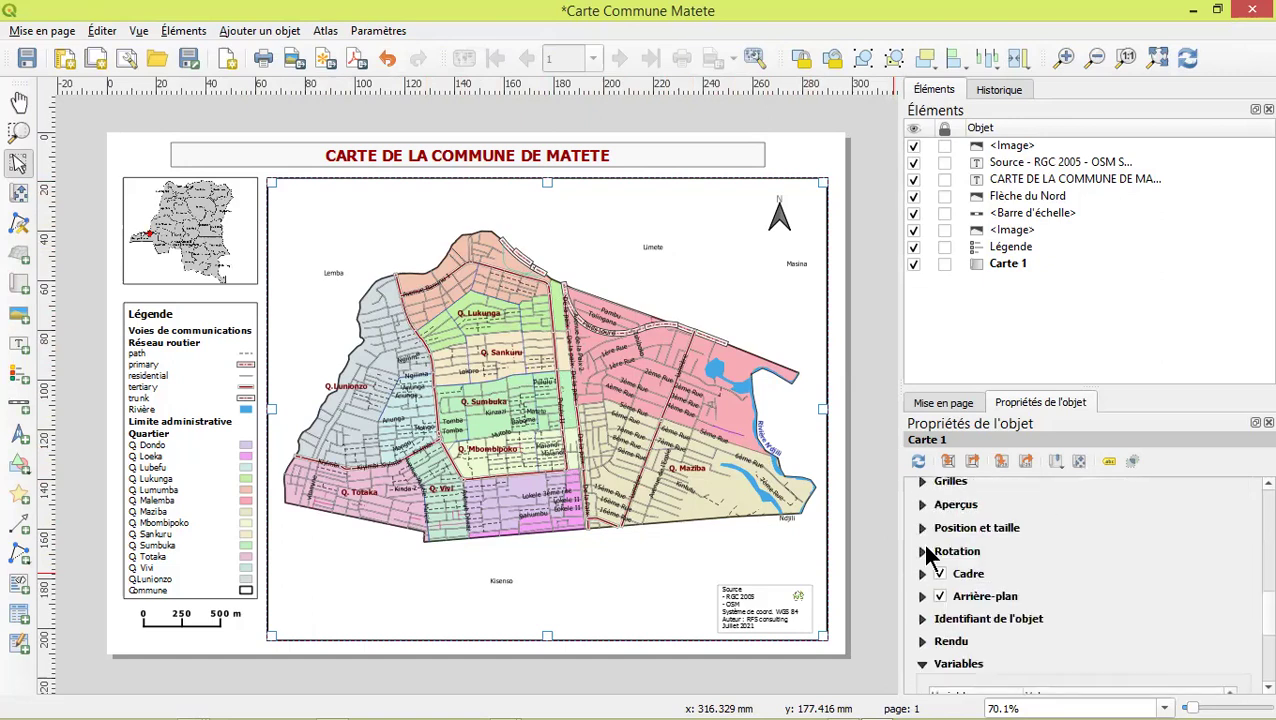
scroll(940, 556, up, 1)
click(952, 538)
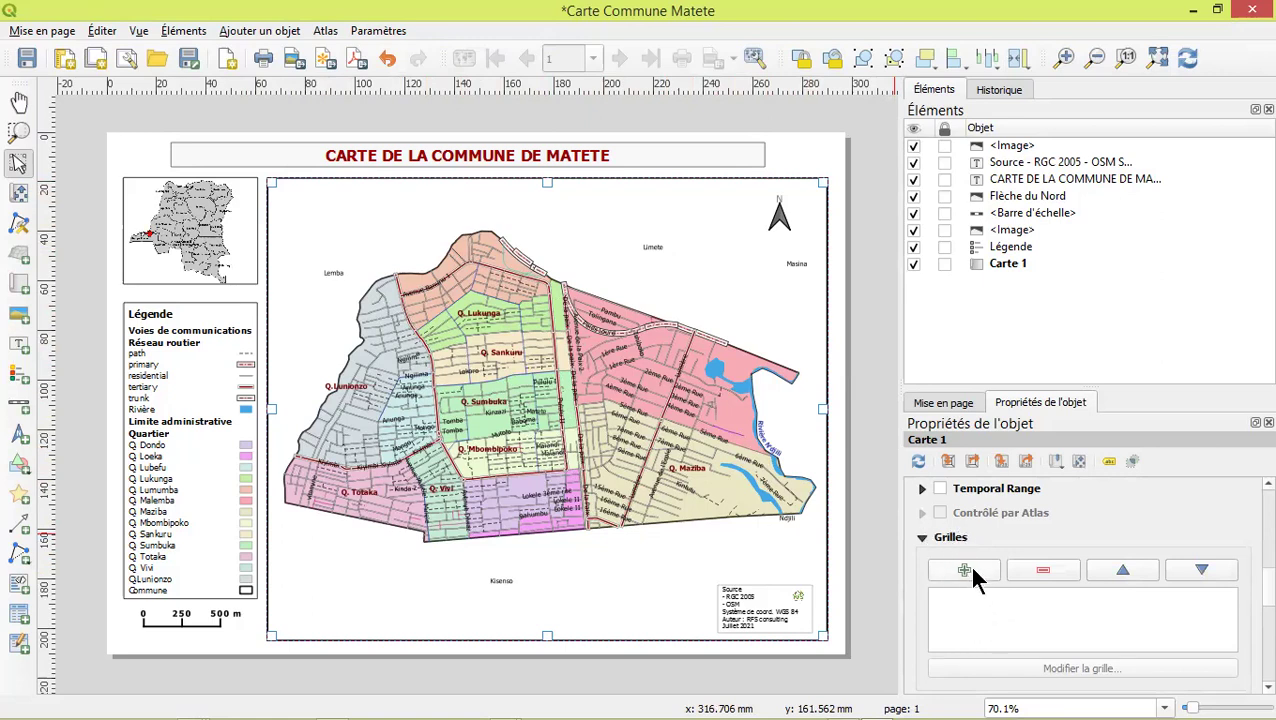
click(970, 571)
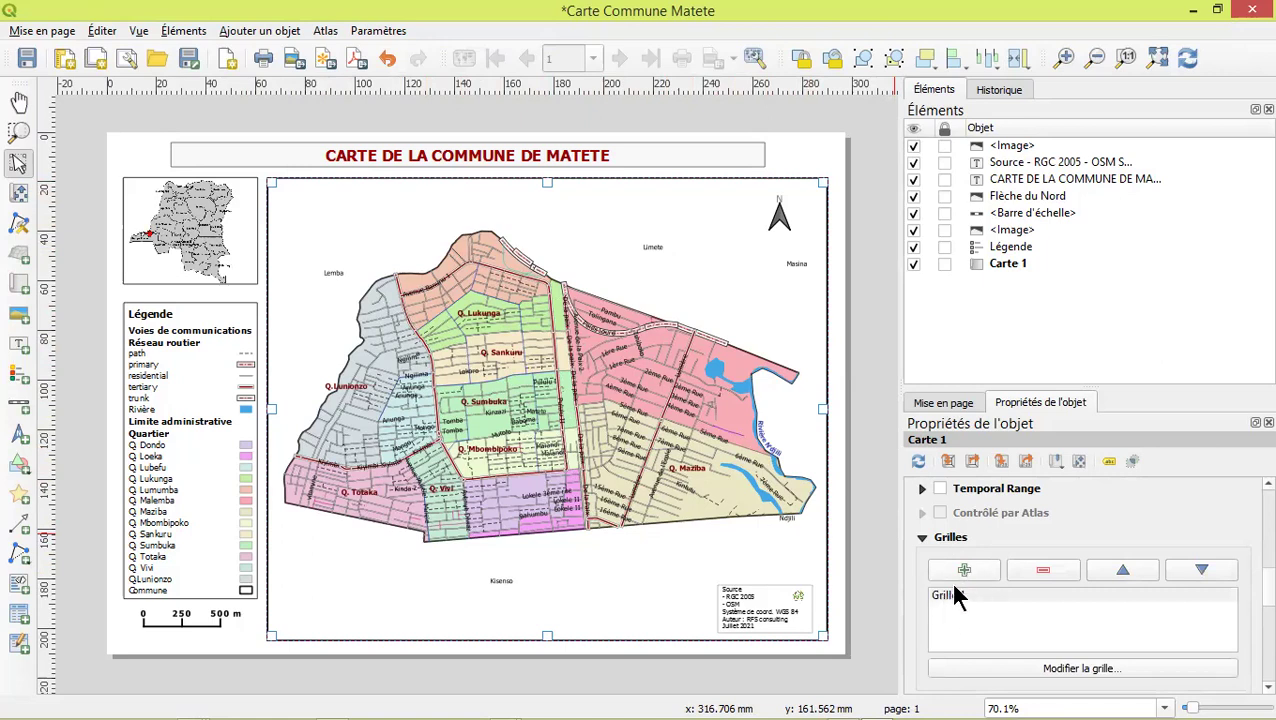
click(960, 597)
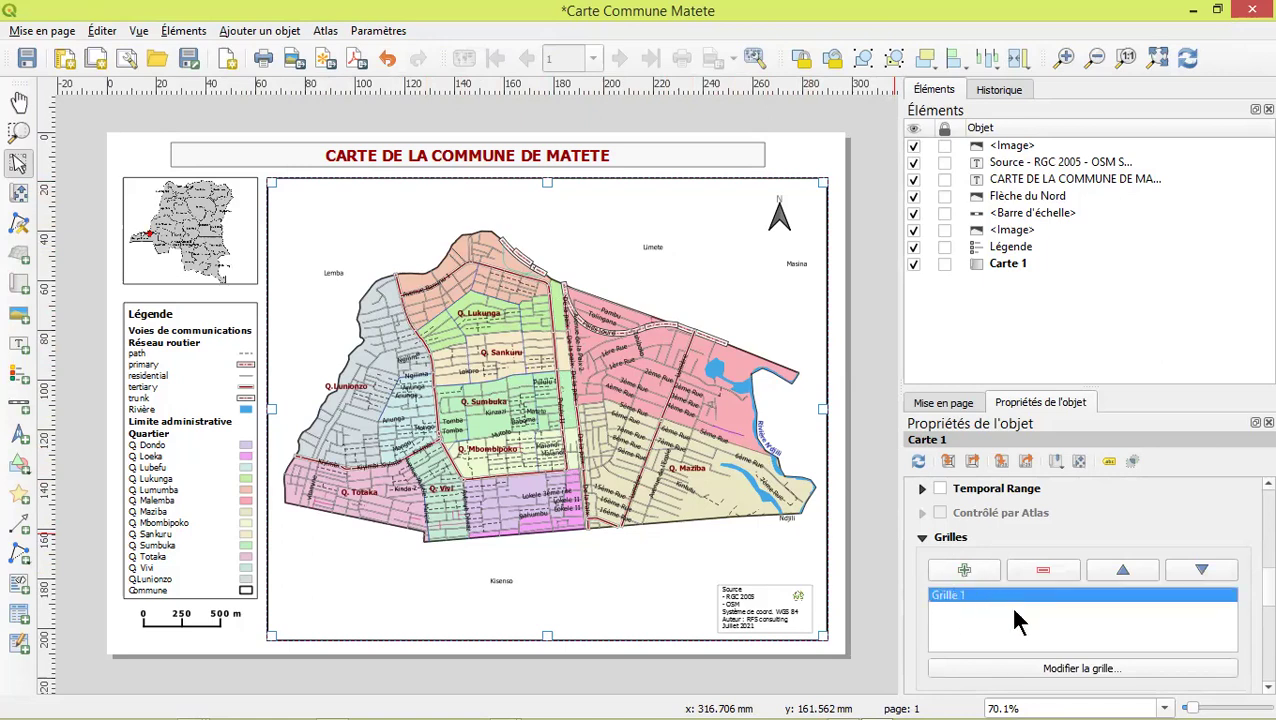
click(1076, 669)
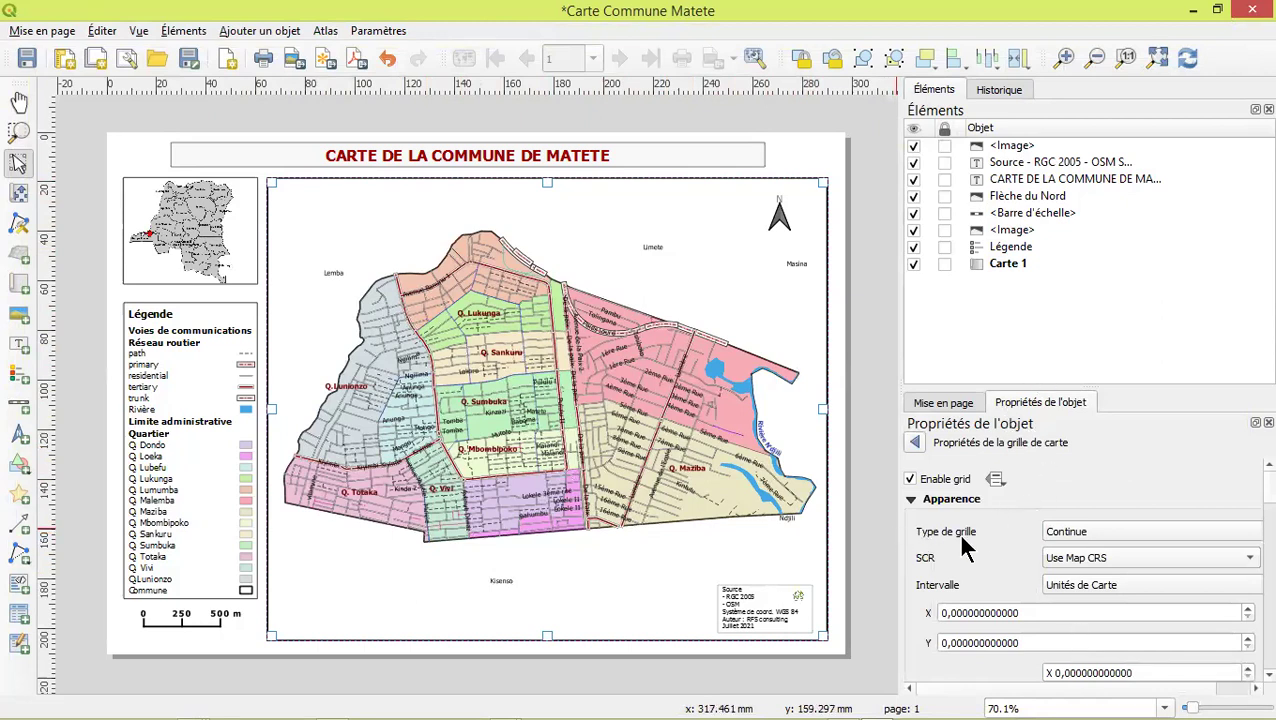
Try the Croix and Symboles grid types, then return the grid type to Continue
click(1079, 536)
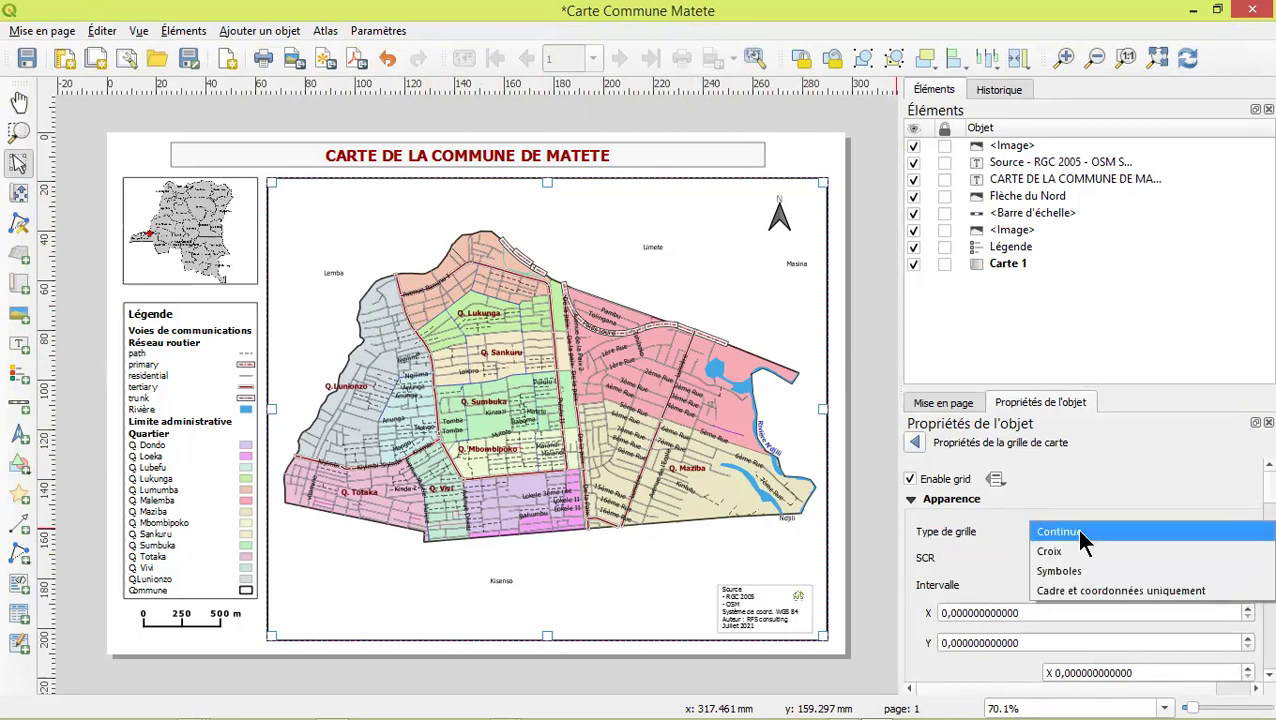
click(1060, 553)
click(1090, 533)
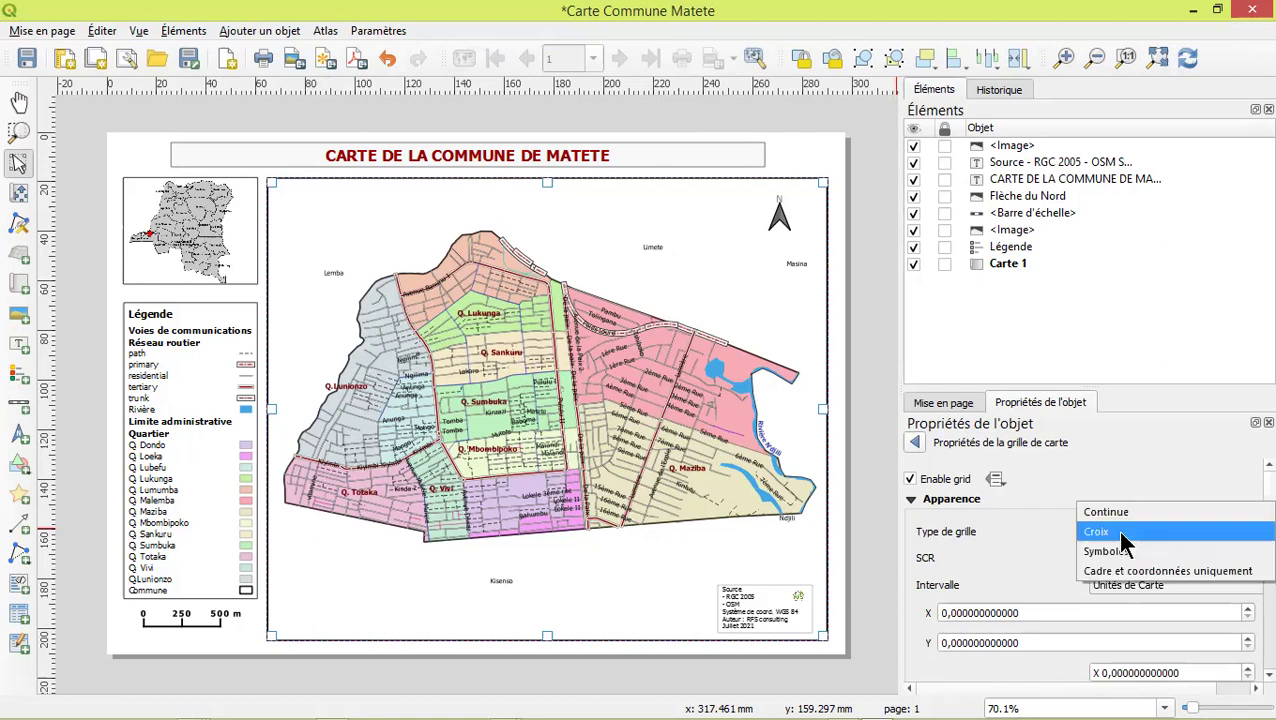
click(1093, 555)
click(1091, 534)
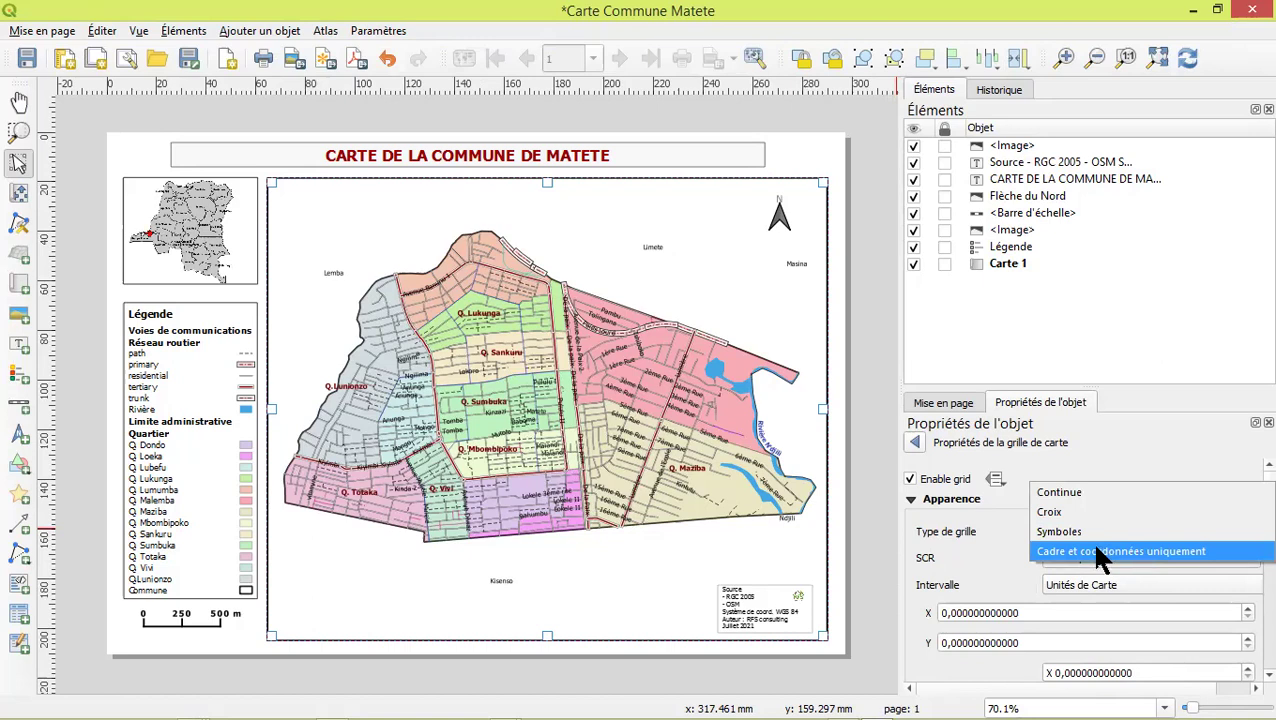
click(1057, 495)
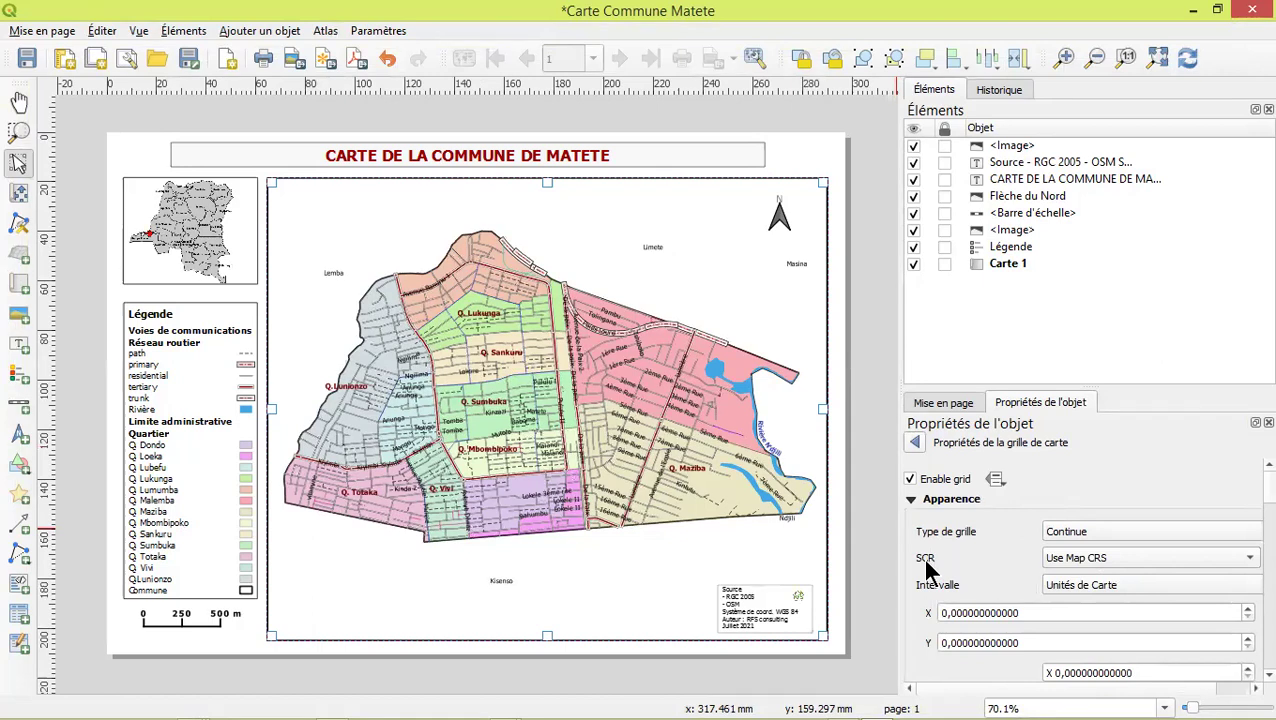
Set the grid's coordinate system to the project's EPSG:4326 - WGS 84, keeping its interval in Unités de Carte
click(1080, 565)
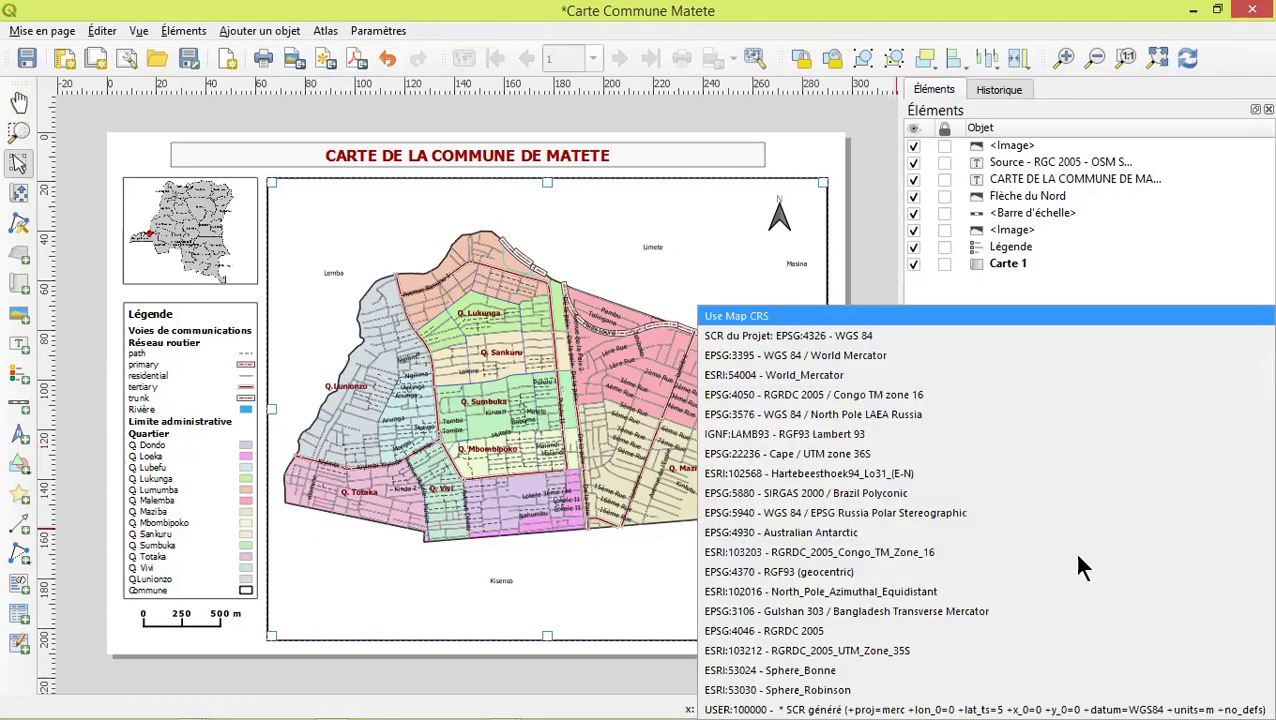
click(818, 338)
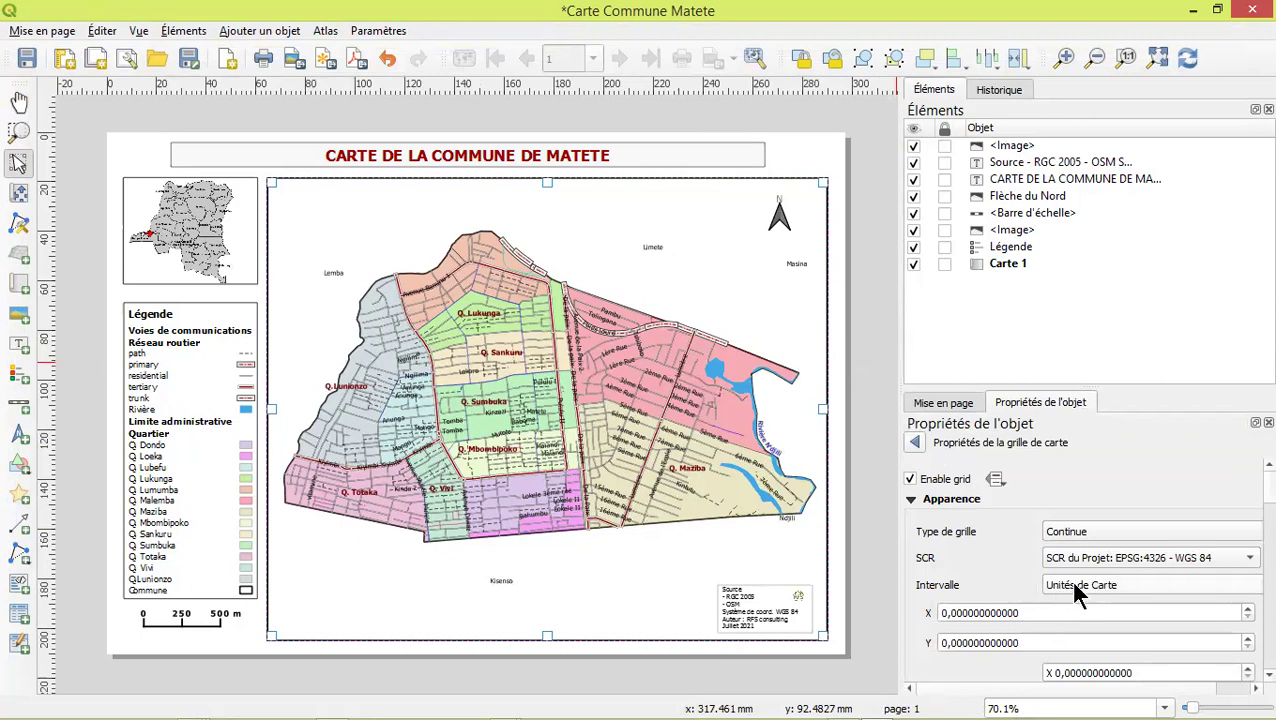
click(1125, 586)
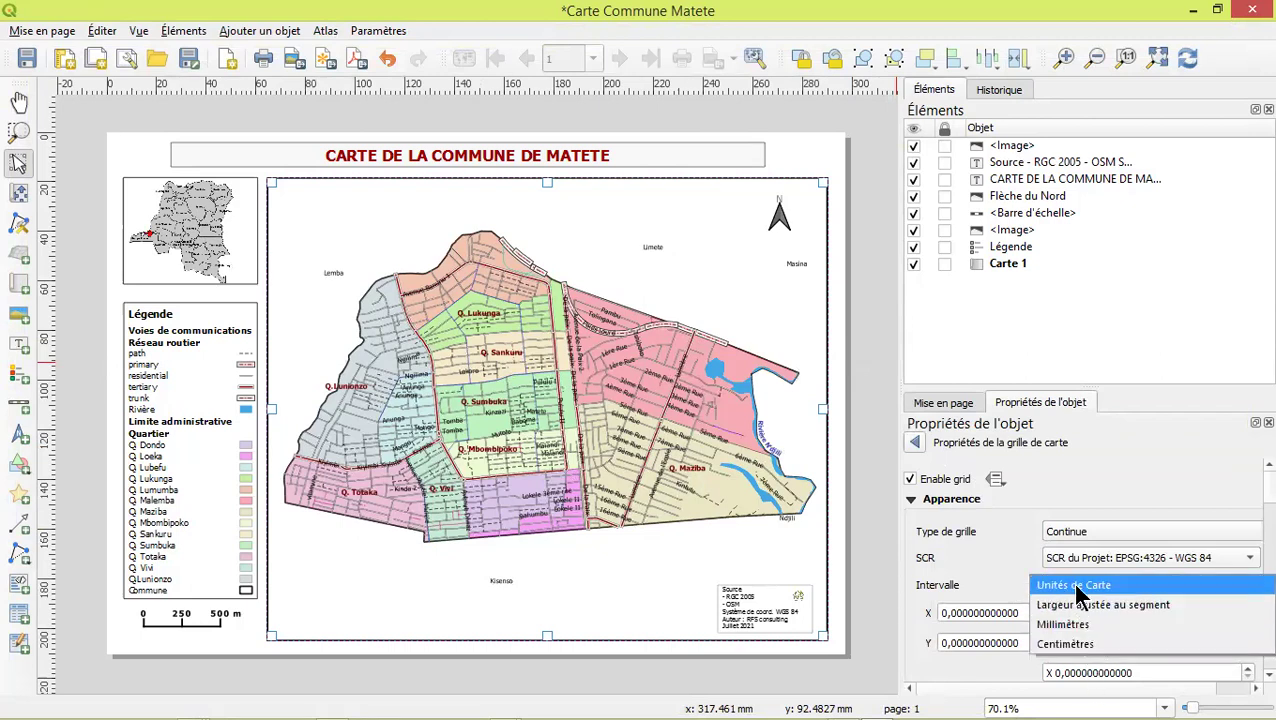
click(1085, 587)
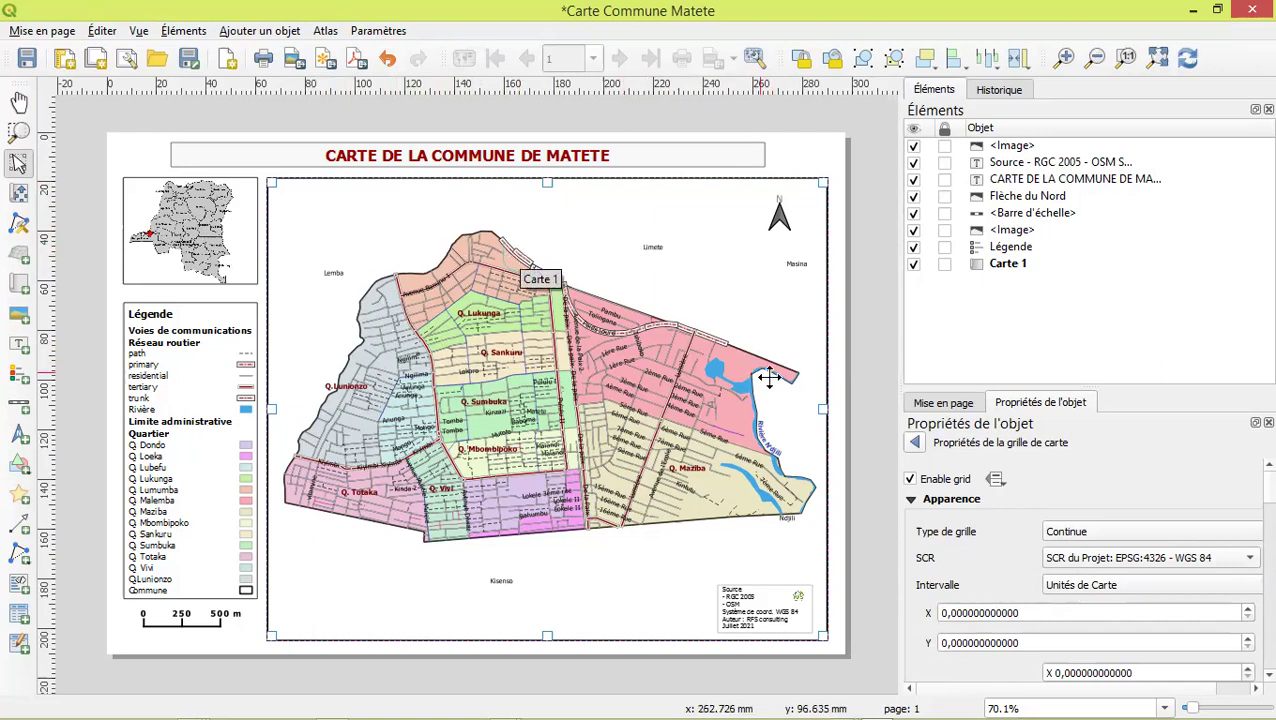
Set the grid's X interval to 0,05 map units
click(953, 614)
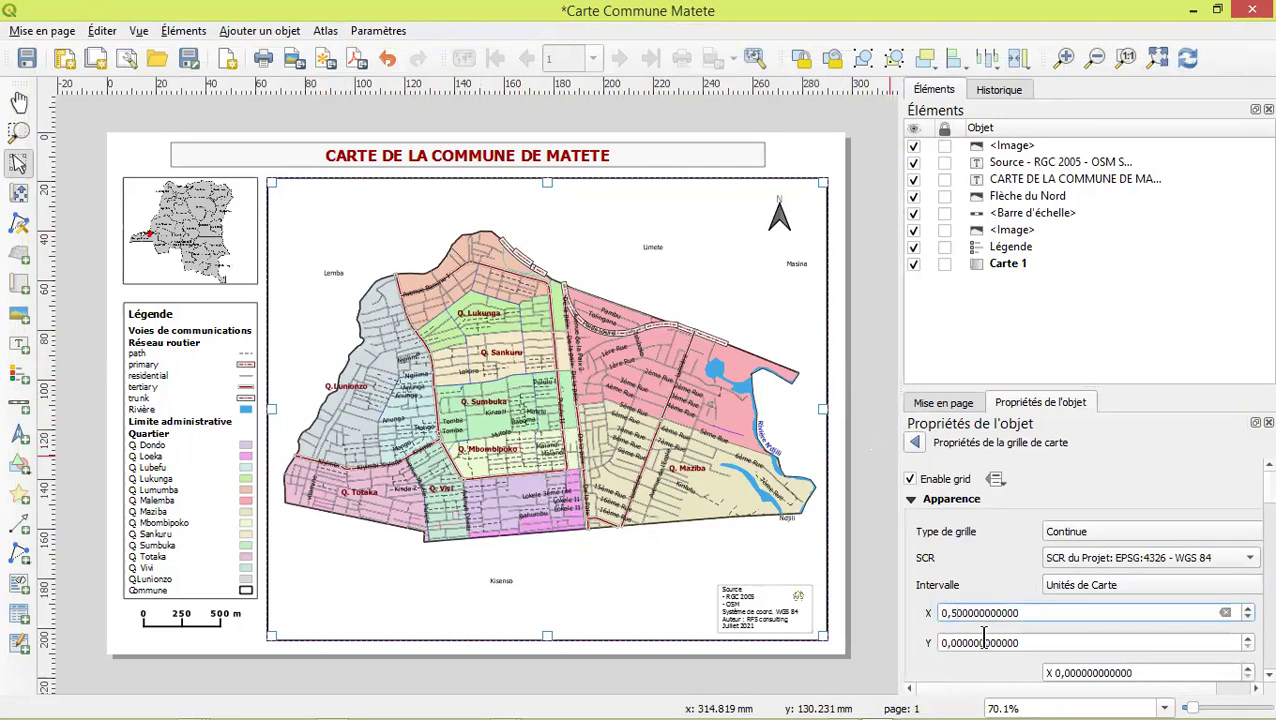
click(973, 640)
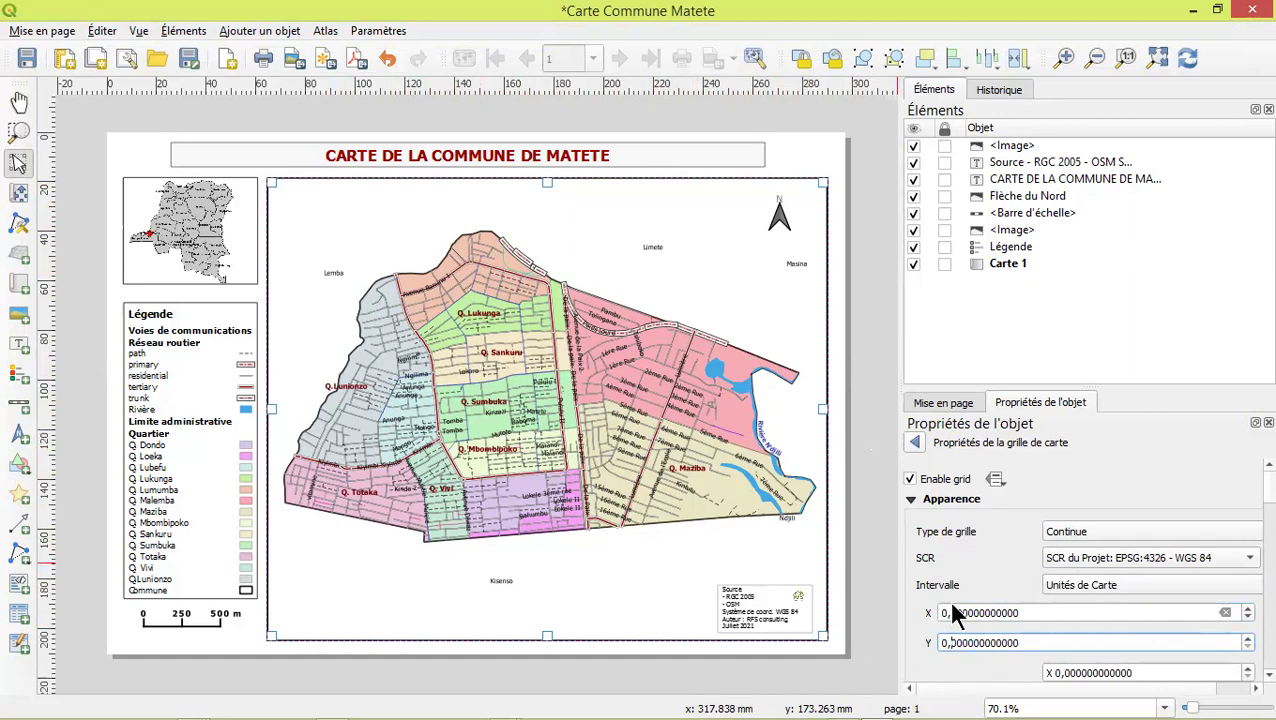
click(951, 613)
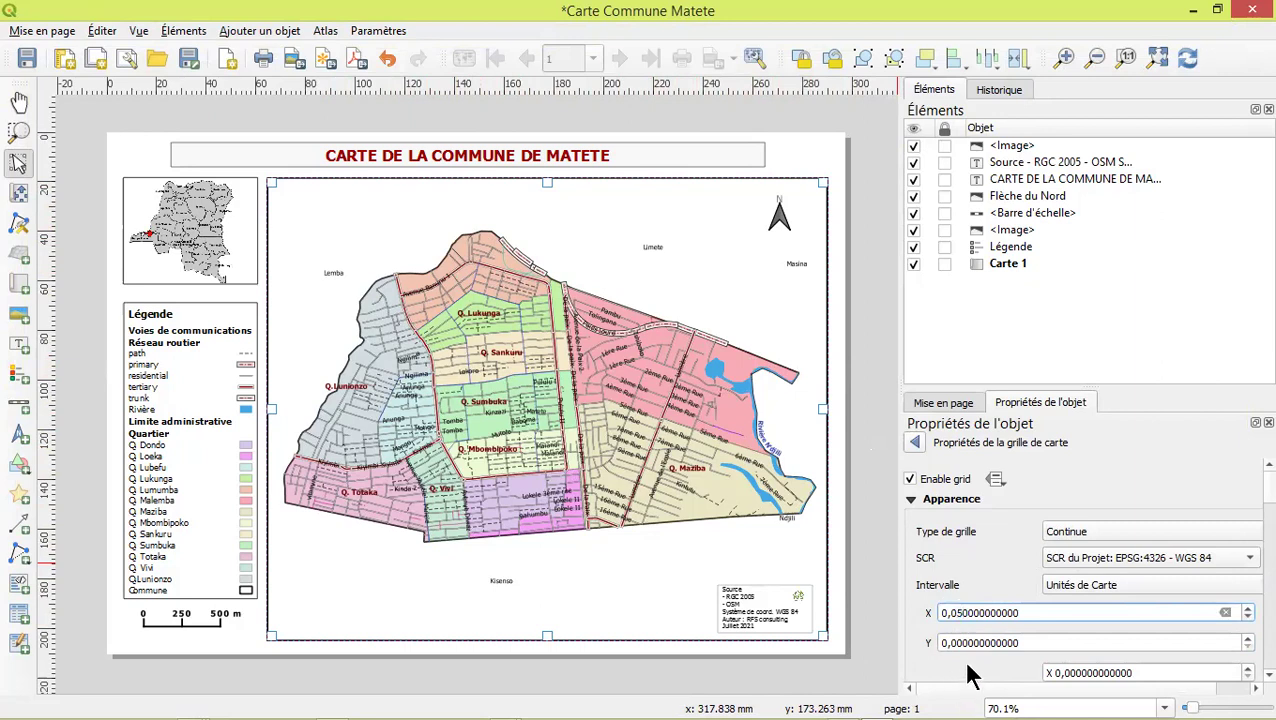
Try grid X intervals of 0,03 and 0,01 map units
click(969, 648)
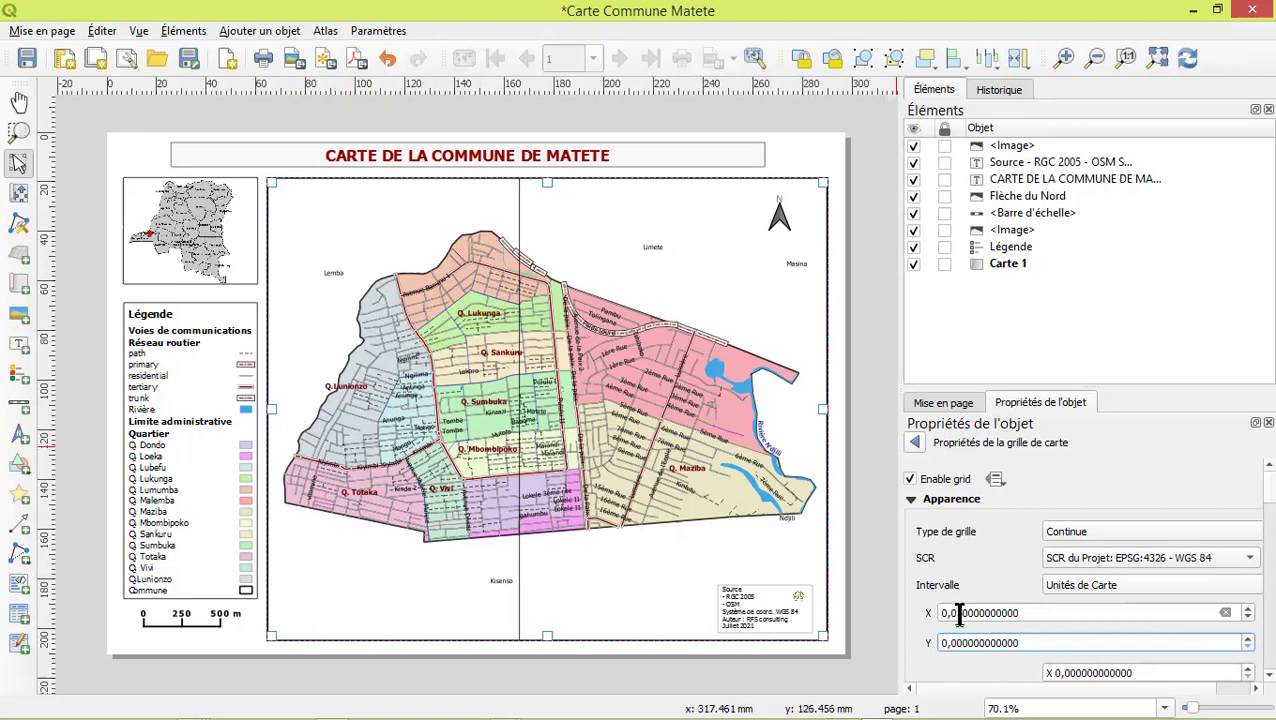
drag(959, 615, 952, 616)
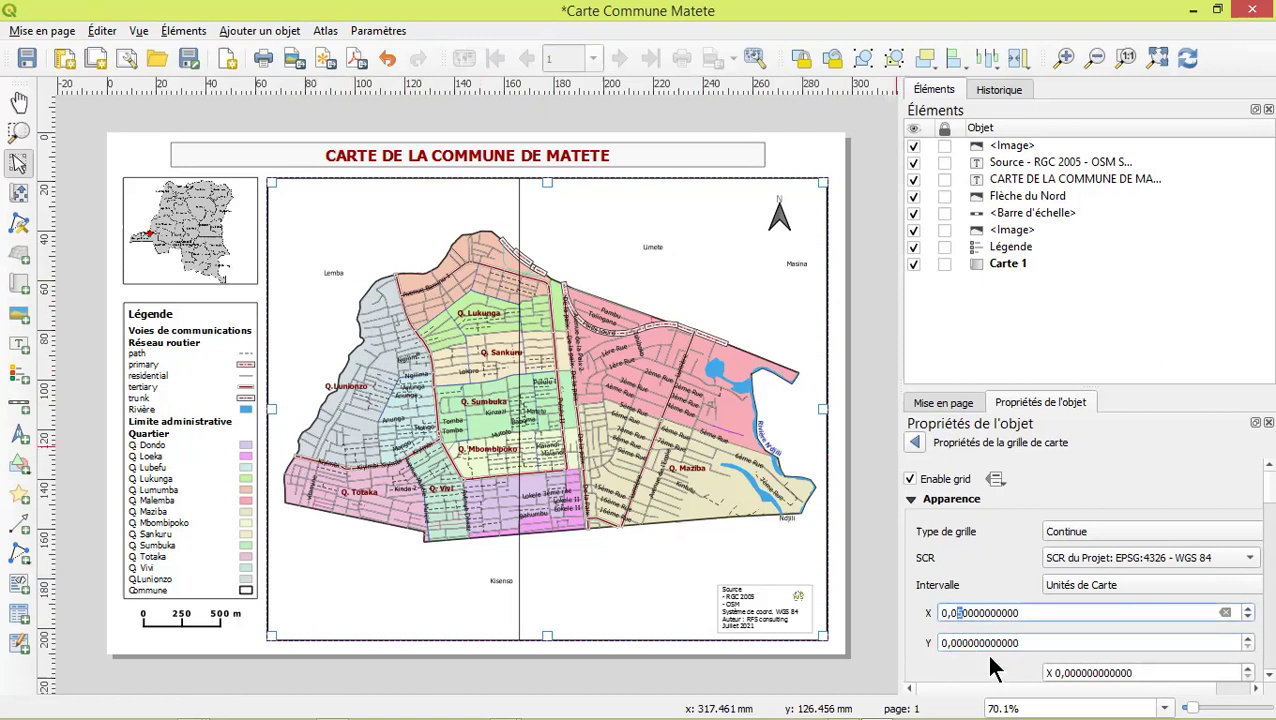
text(3)
click(980, 642)
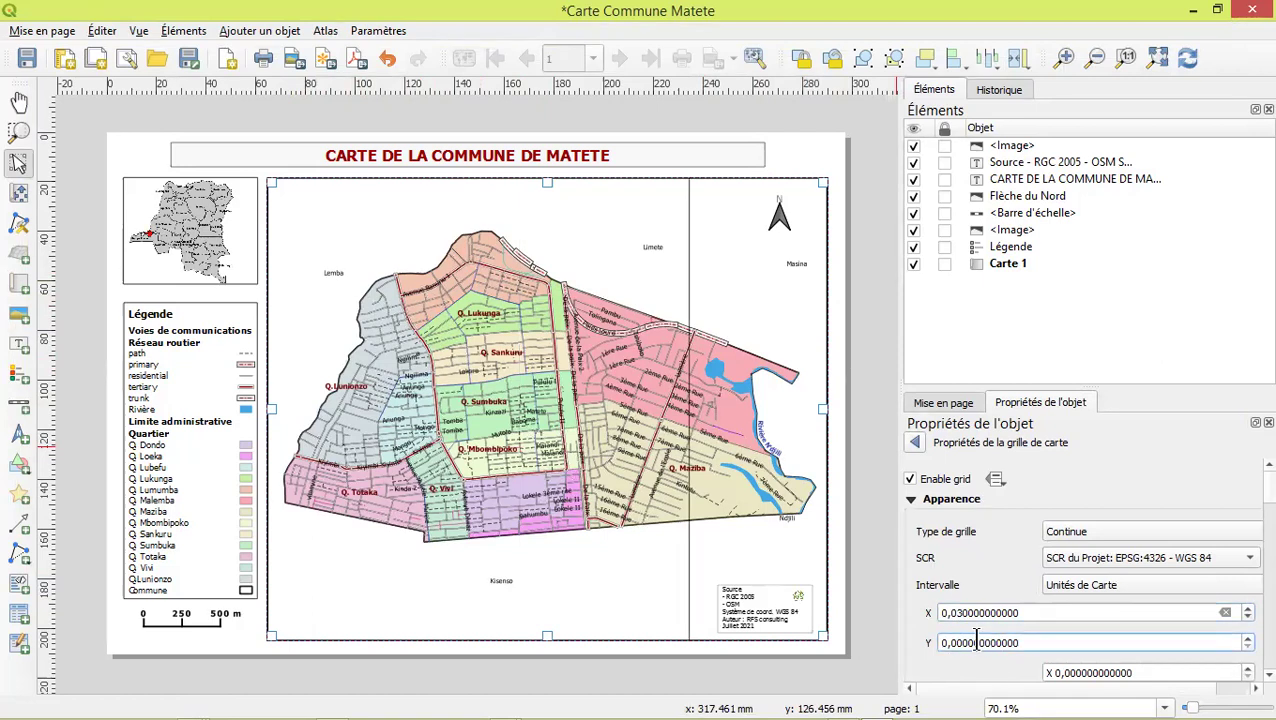
click(957, 614)
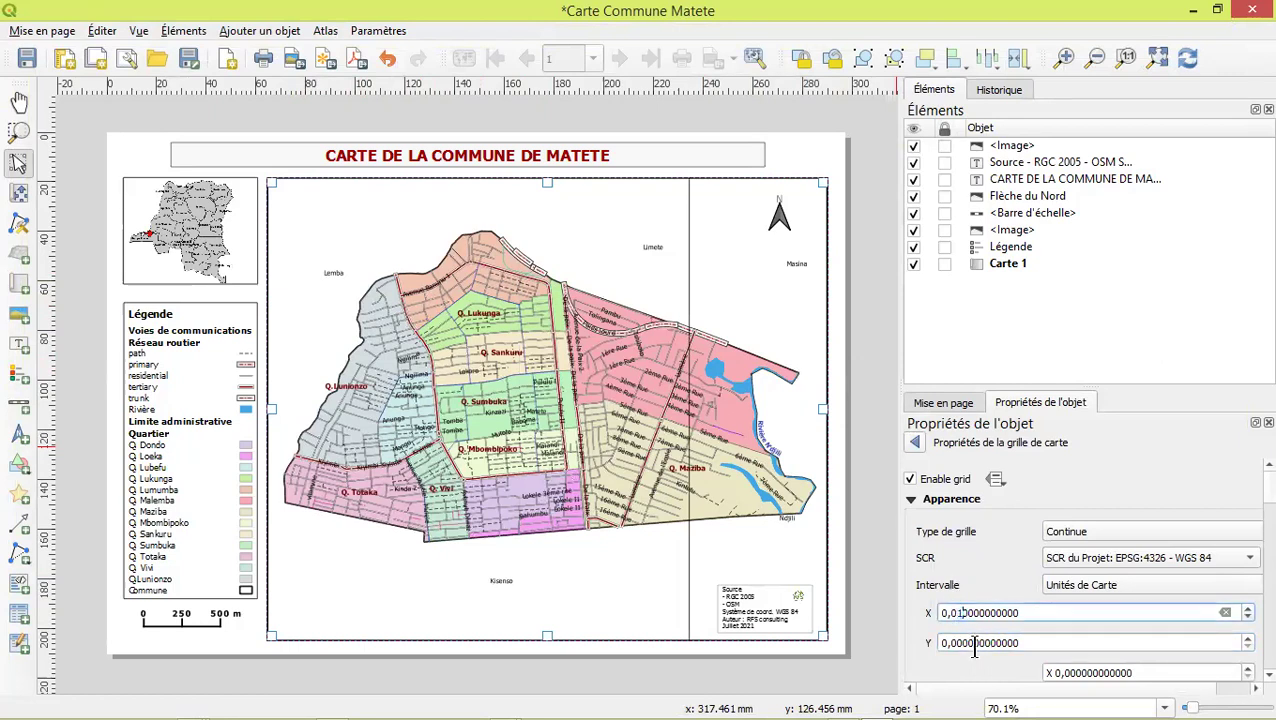
Set the grid's X and Y intervals to 0,005 map units each
click(957, 614)
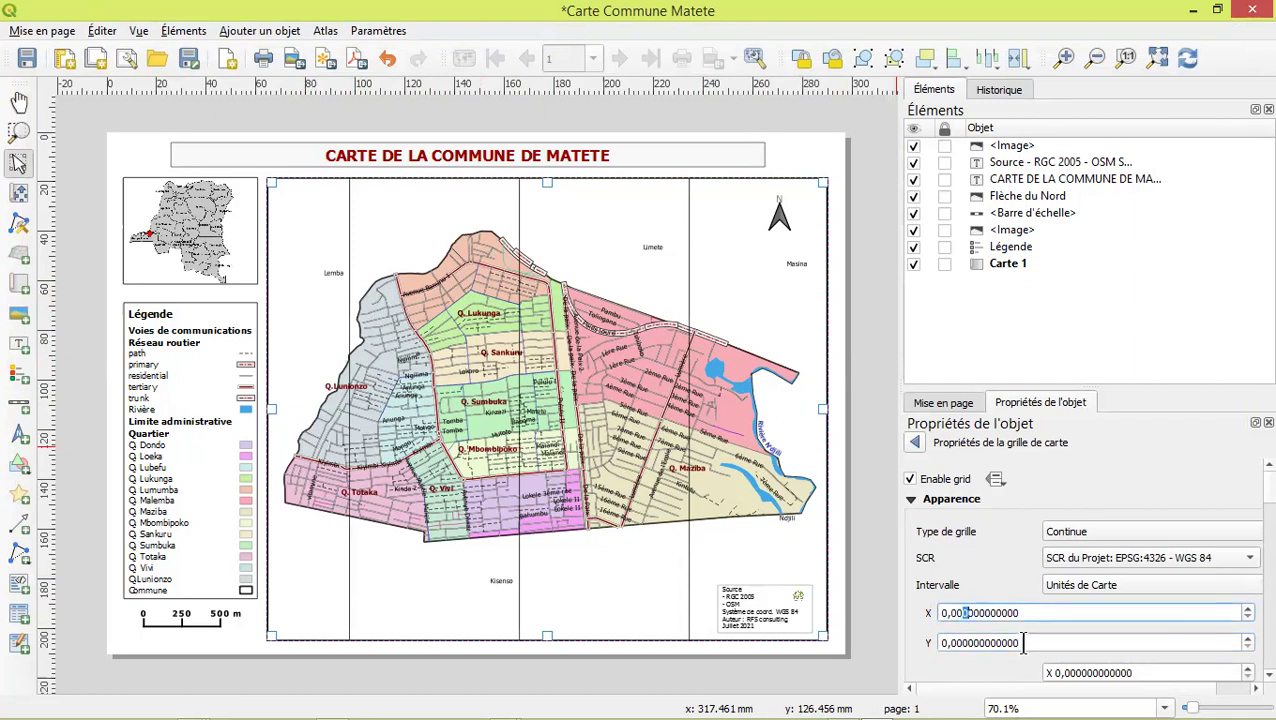
click(968, 643)
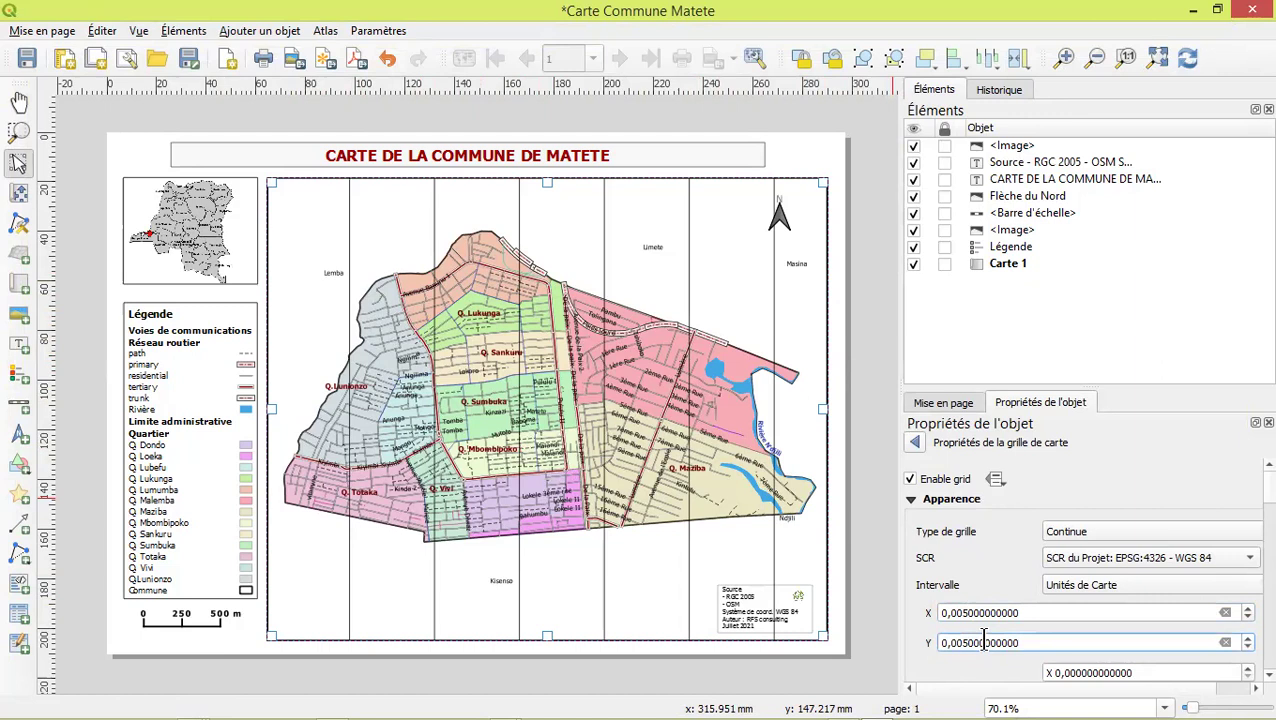
click(983, 613)
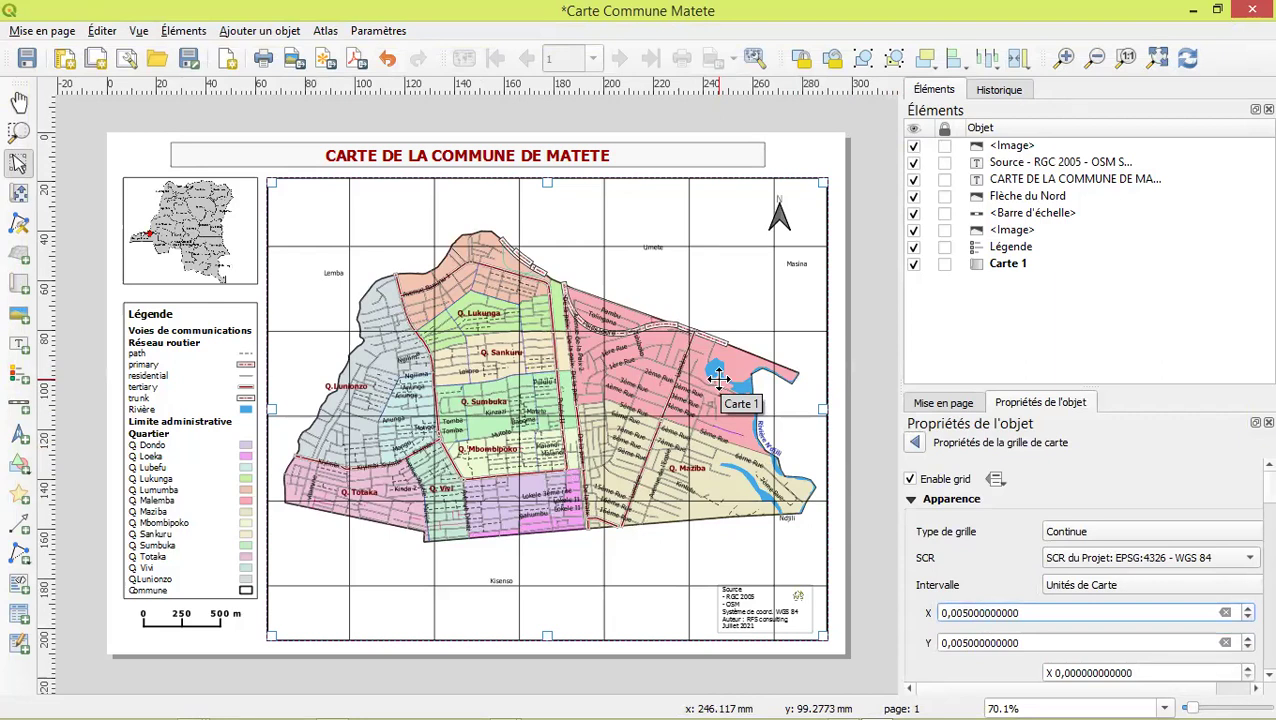
Change the grid type to Croix and set the cross width to 1,00 mm
click(1100, 538)
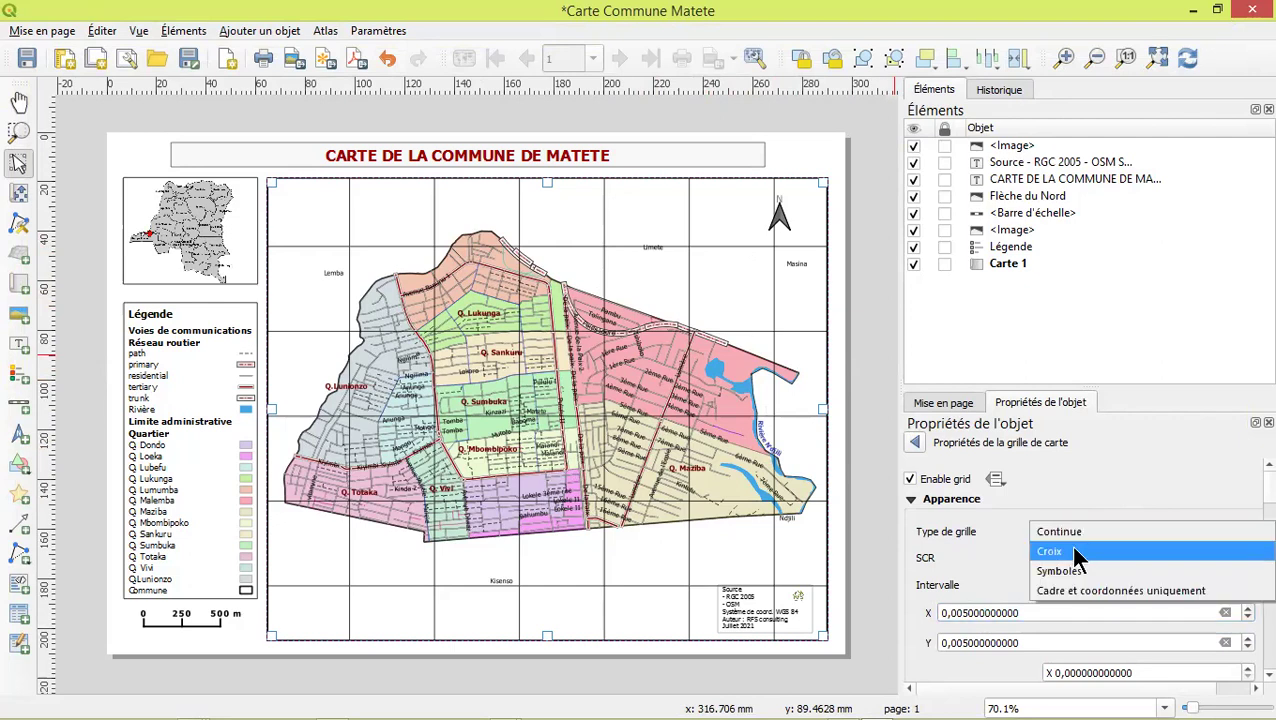
click(1076, 552)
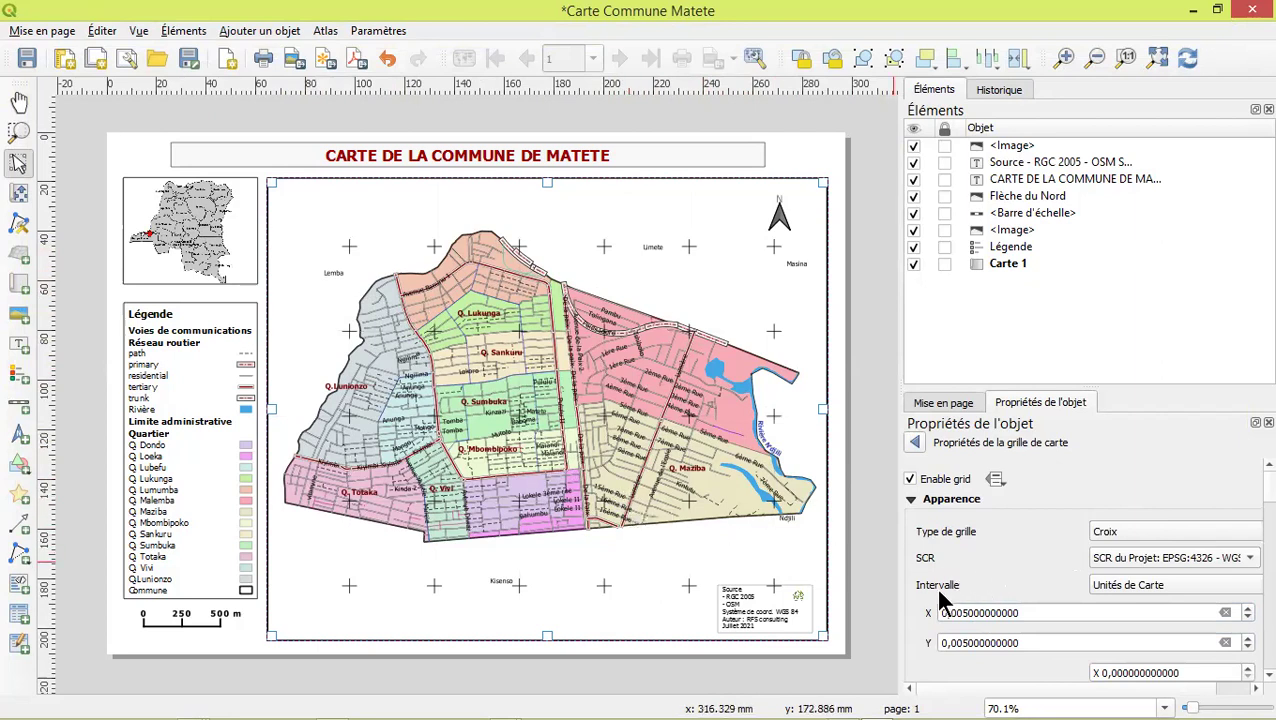
scroll(912, 640, down, 2)
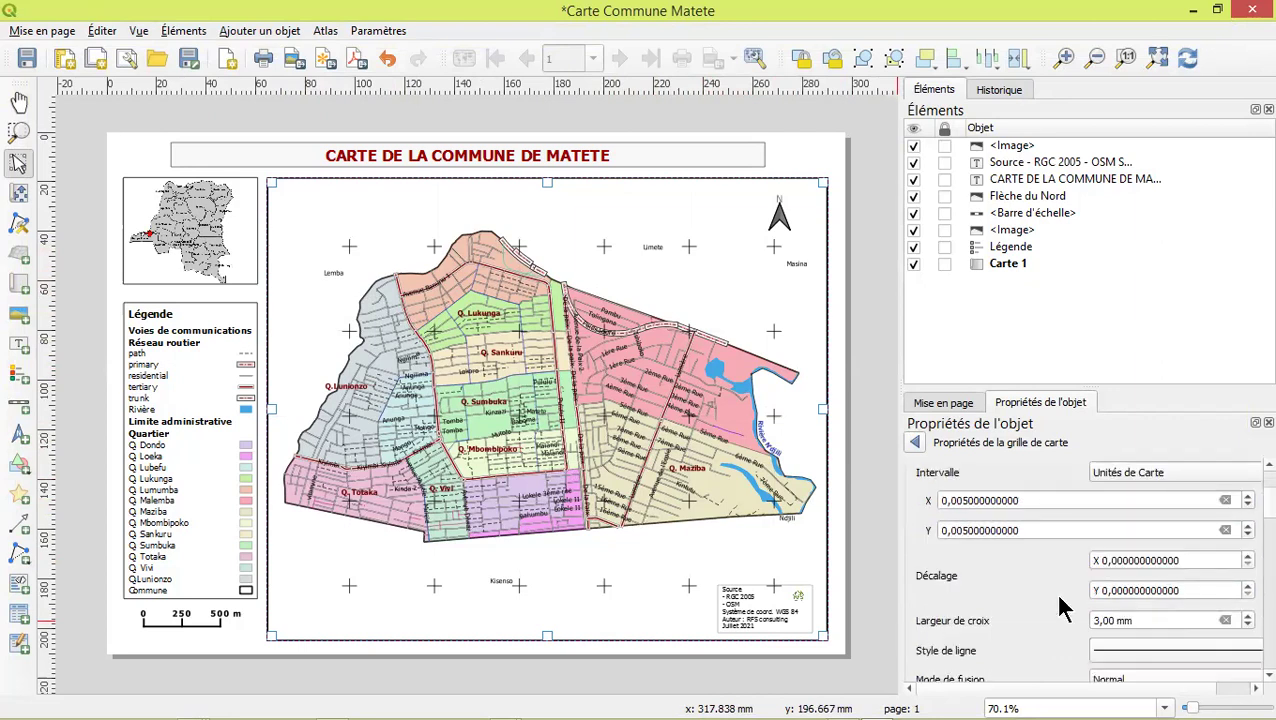
click(1247, 626)
click(1247, 626)
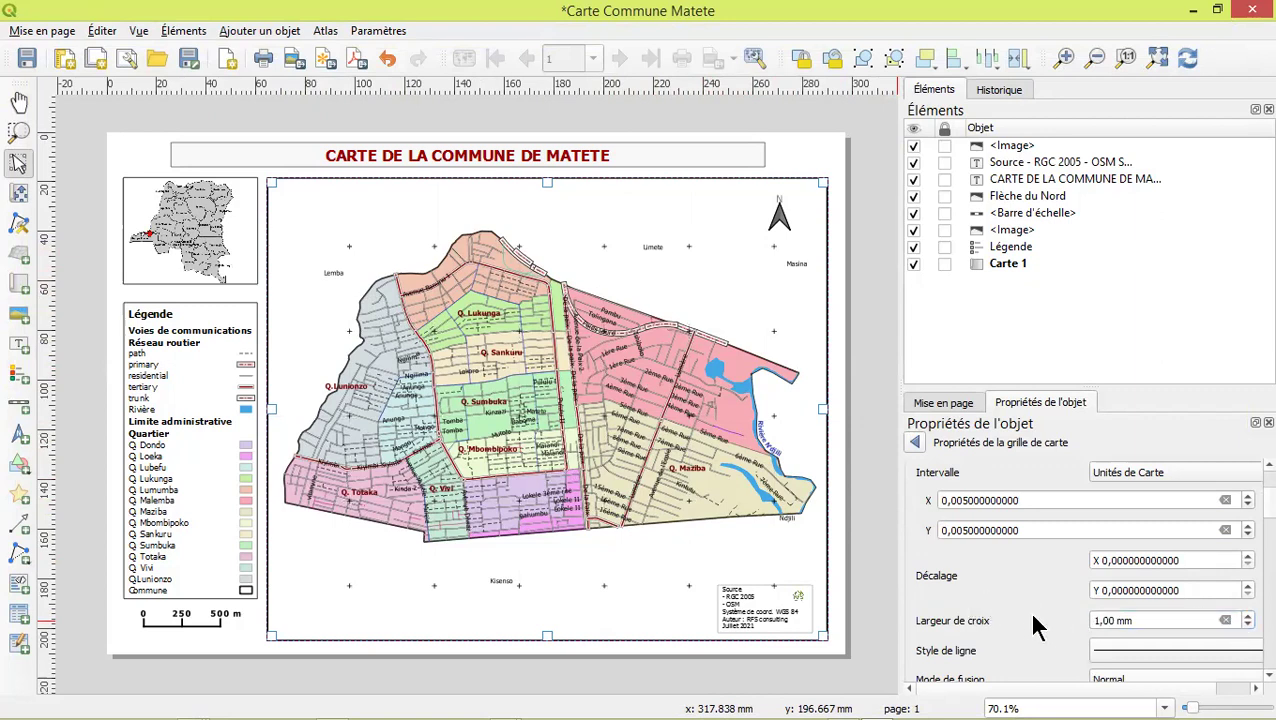
Try the Zébré, Zebré (Nautique) and Marqueurs à l'intérieur frame styles on the map grid
scroll(1035, 625, down, 3)
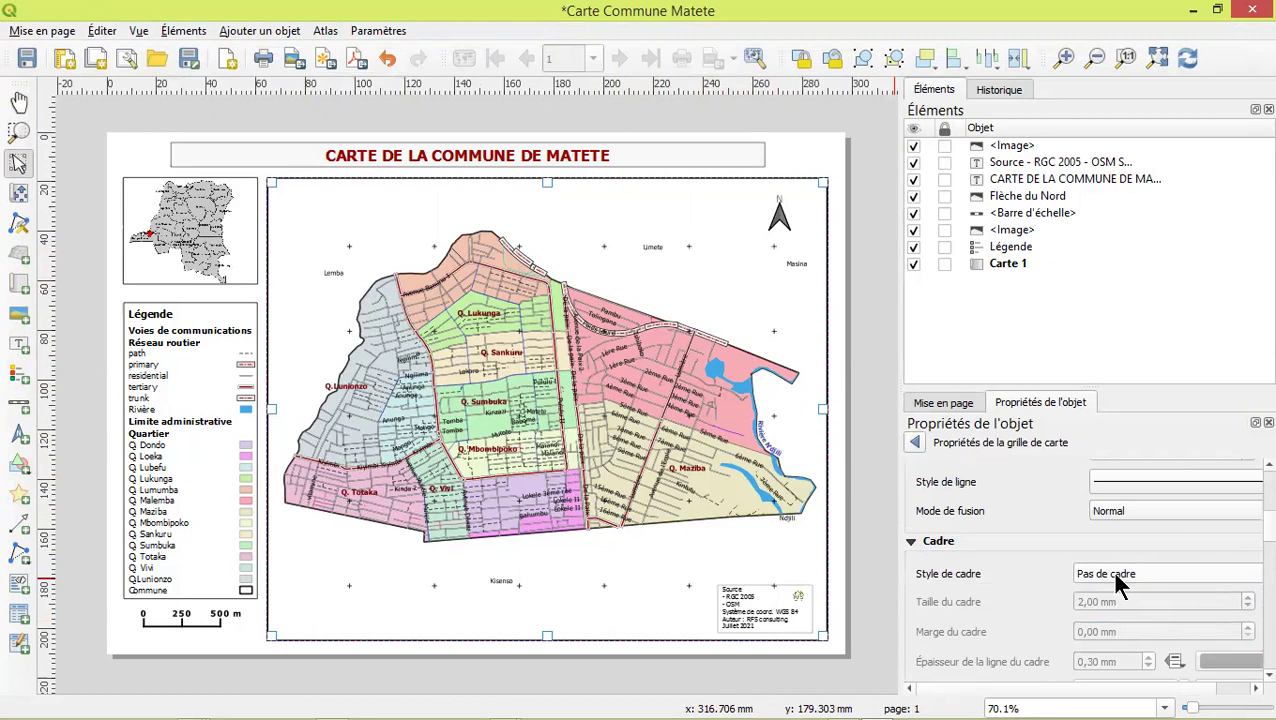
click(1120, 585)
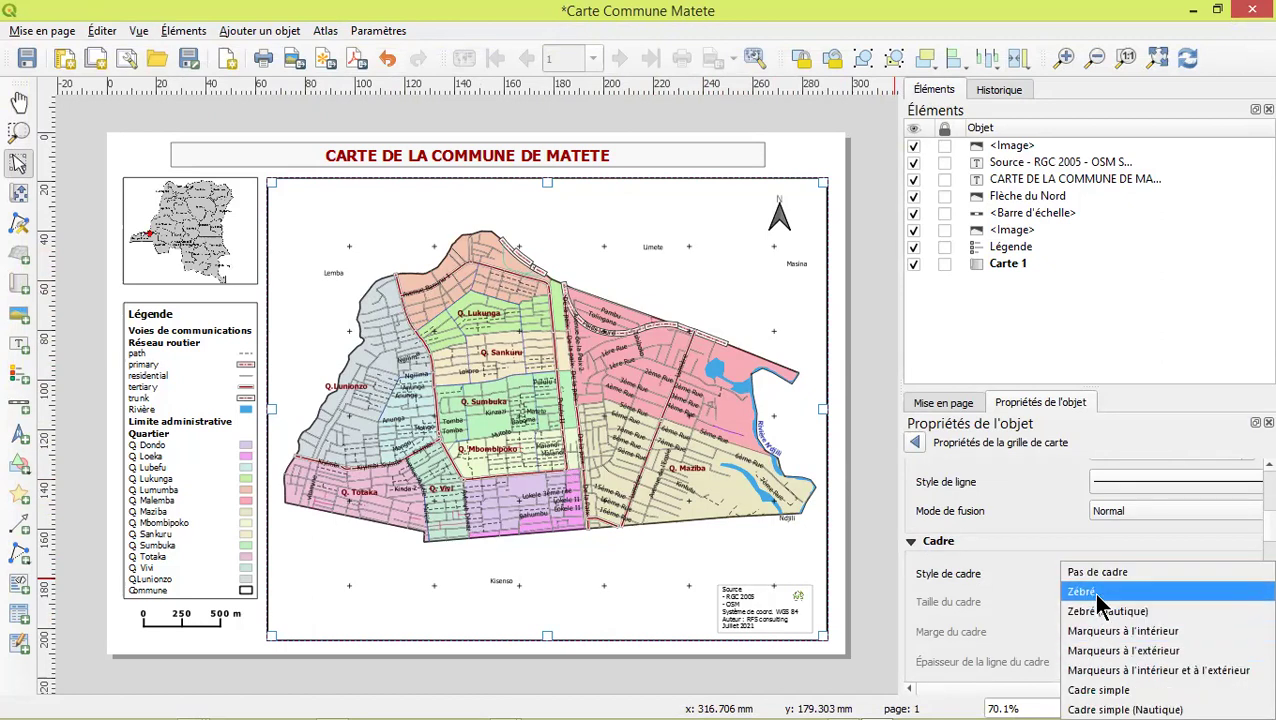
click(1090, 591)
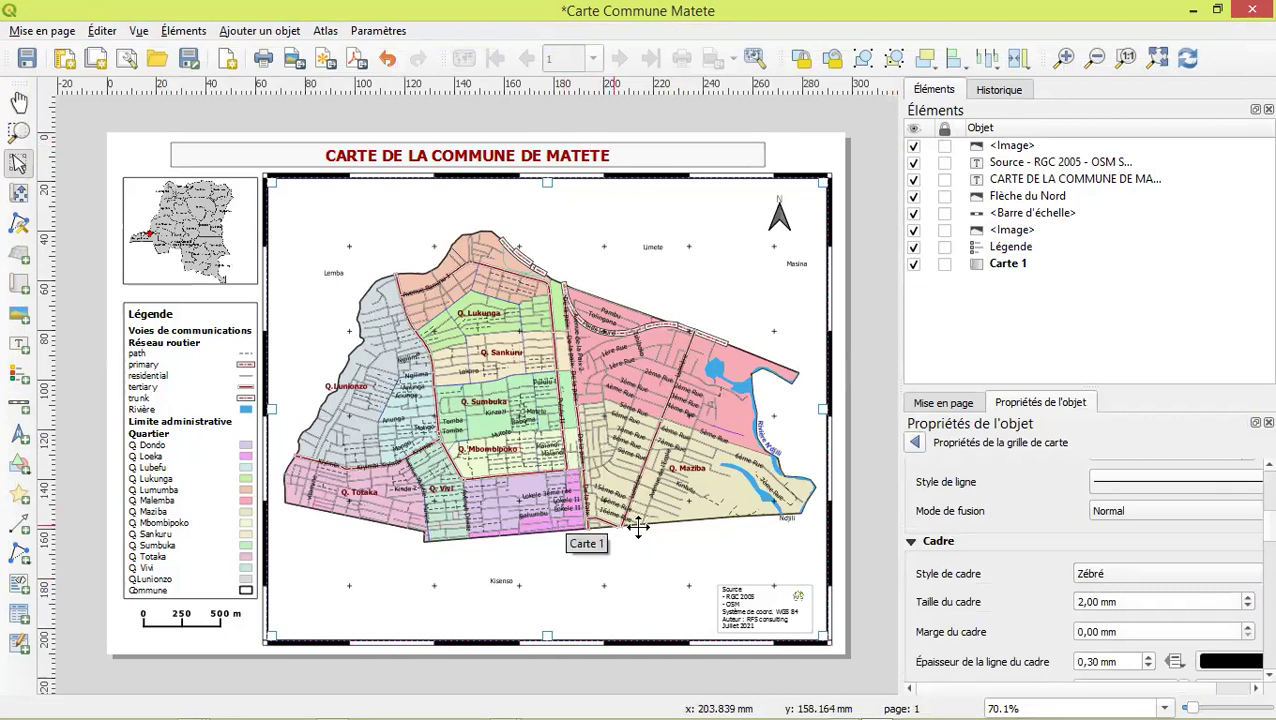
click(1118, 578)
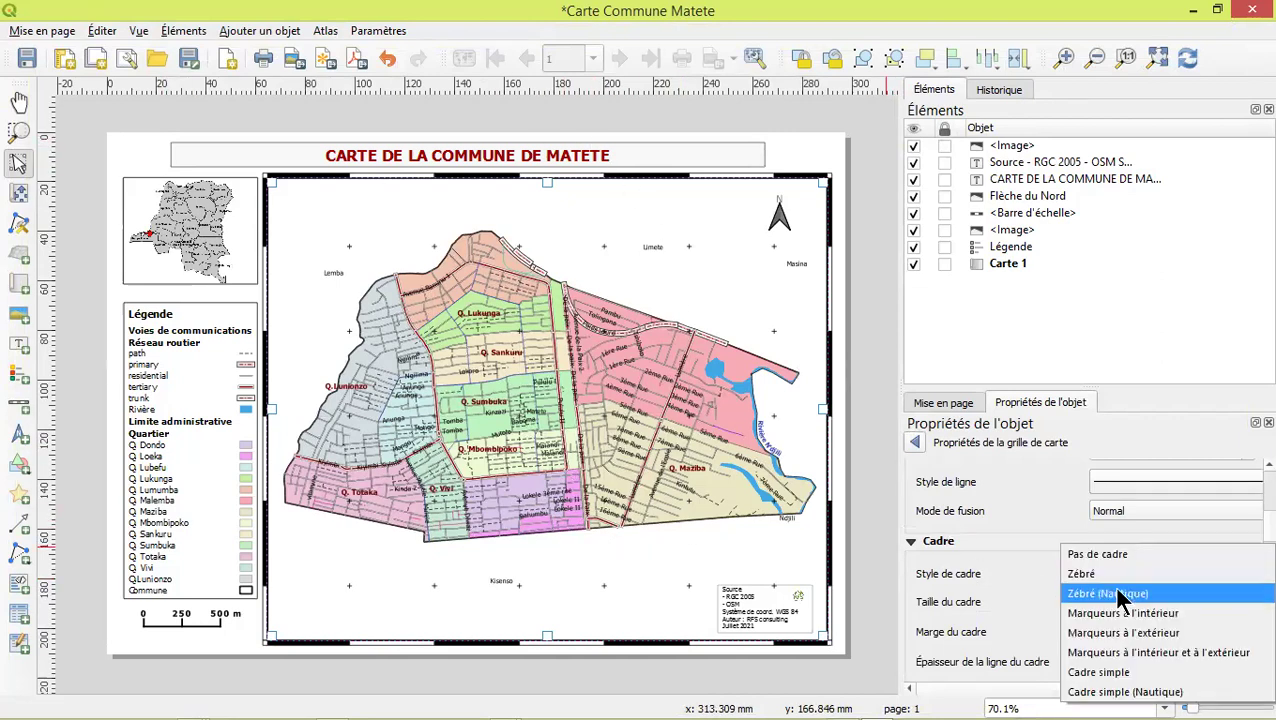
click(1103, 596)
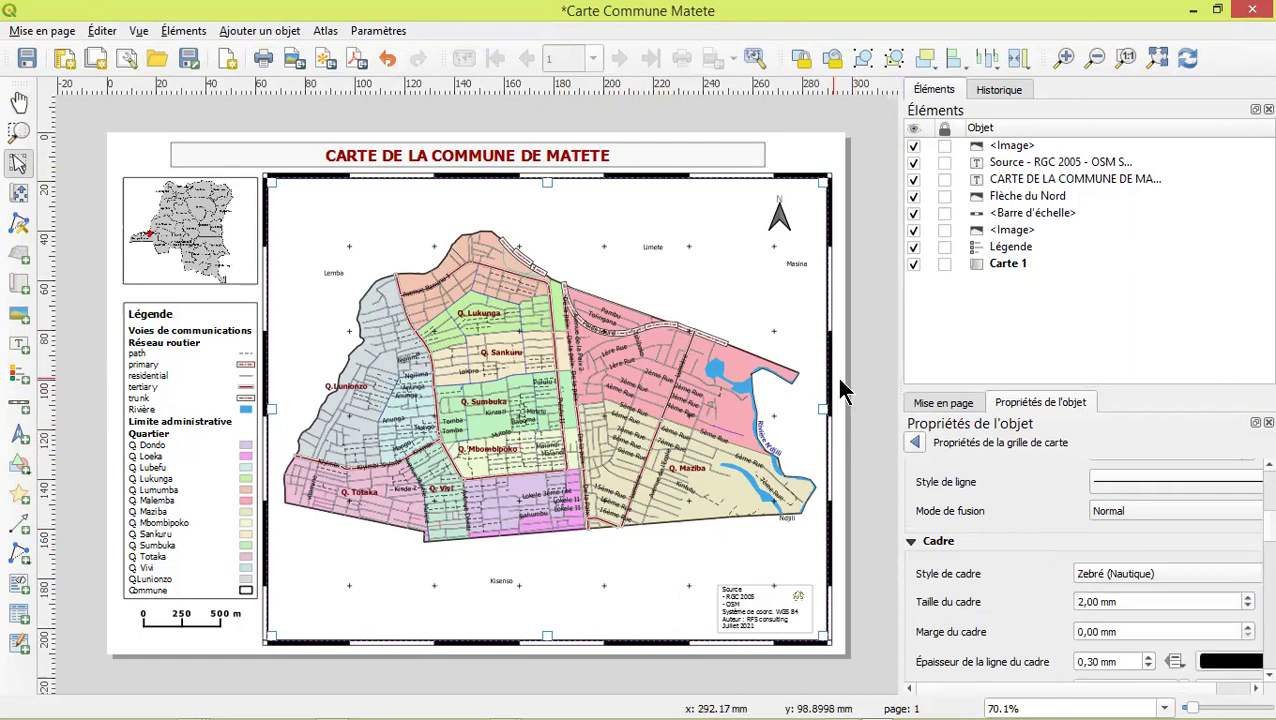
click(1125, 576)
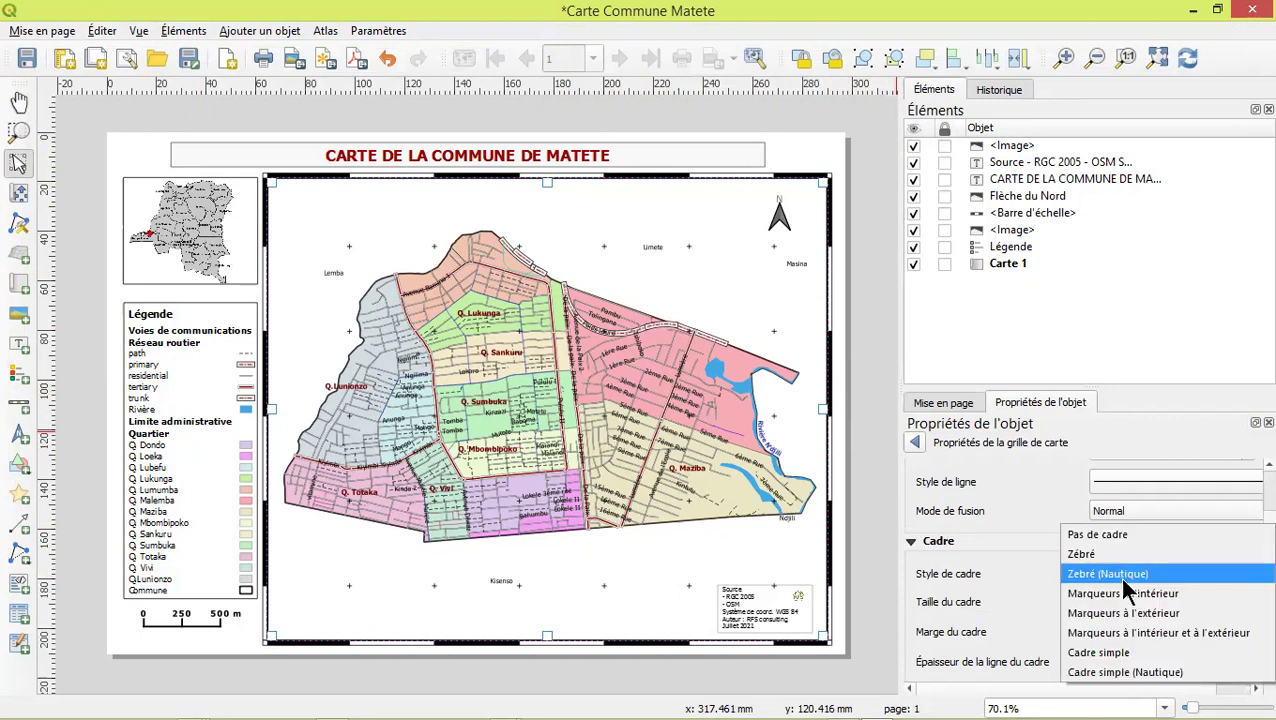
click(1109, 598)
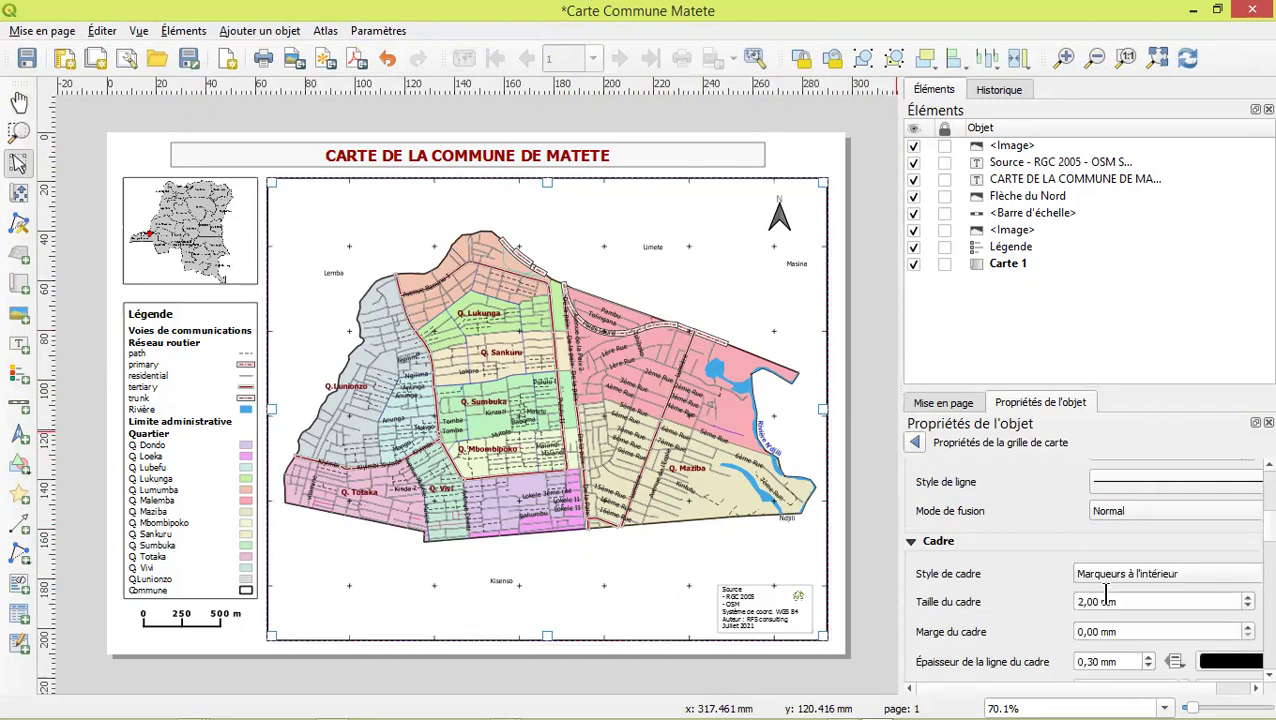
Try the grid frame styles Marqueurs à l'extérieur, Marqueurs à l'intérieur et à l'extérieur, Cadre simple and Cadre simple (Nautique)
scroll(786, 180, up, 2)
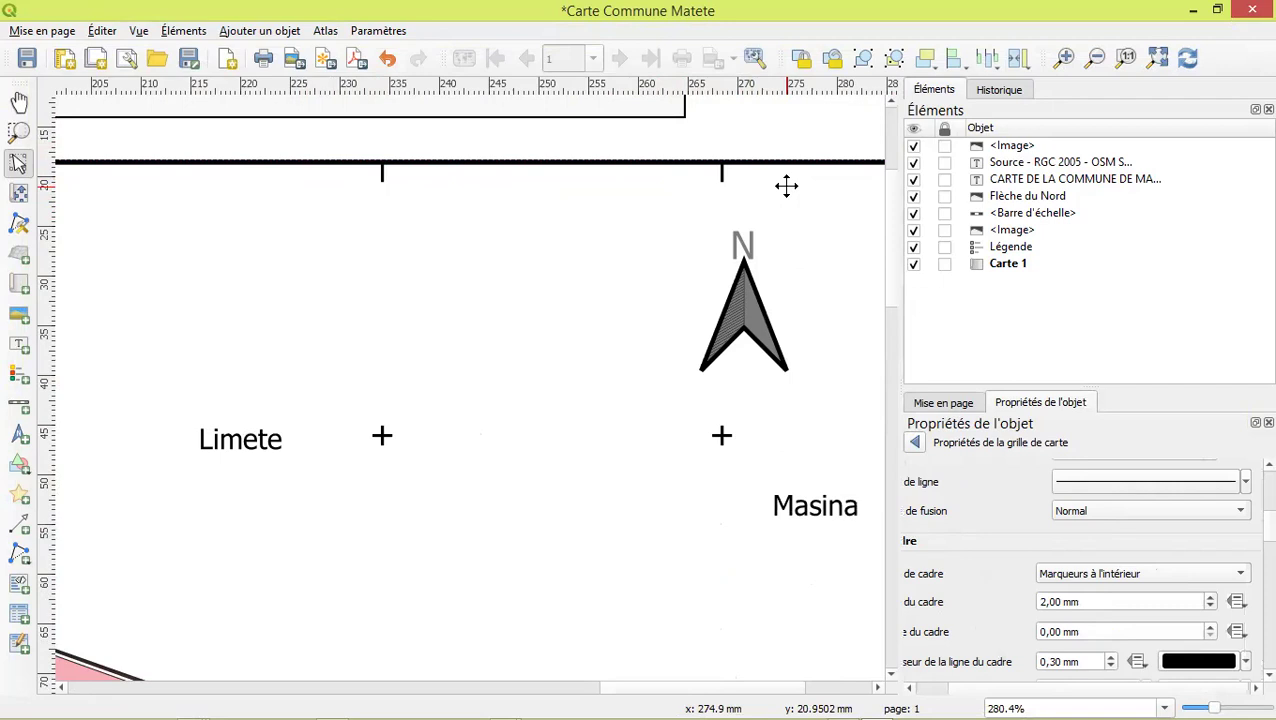
click(1095, 578)
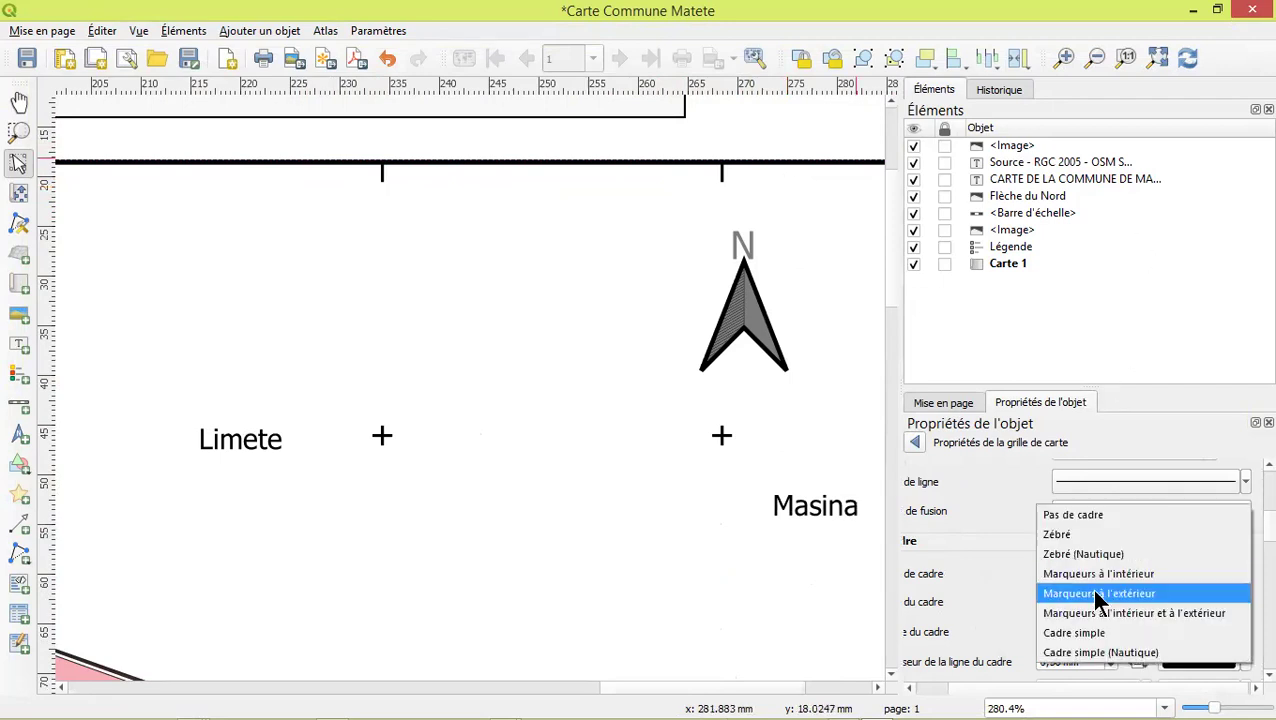
click(1097, 596)
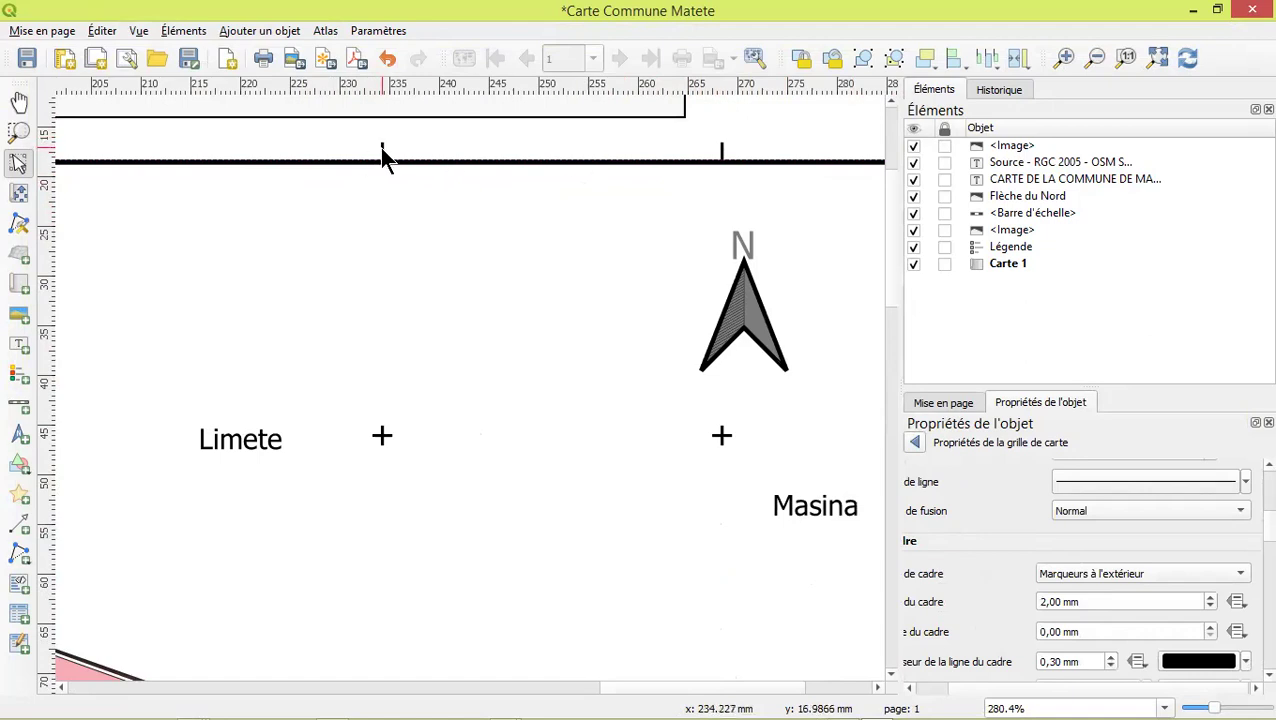
click(1073, 572)
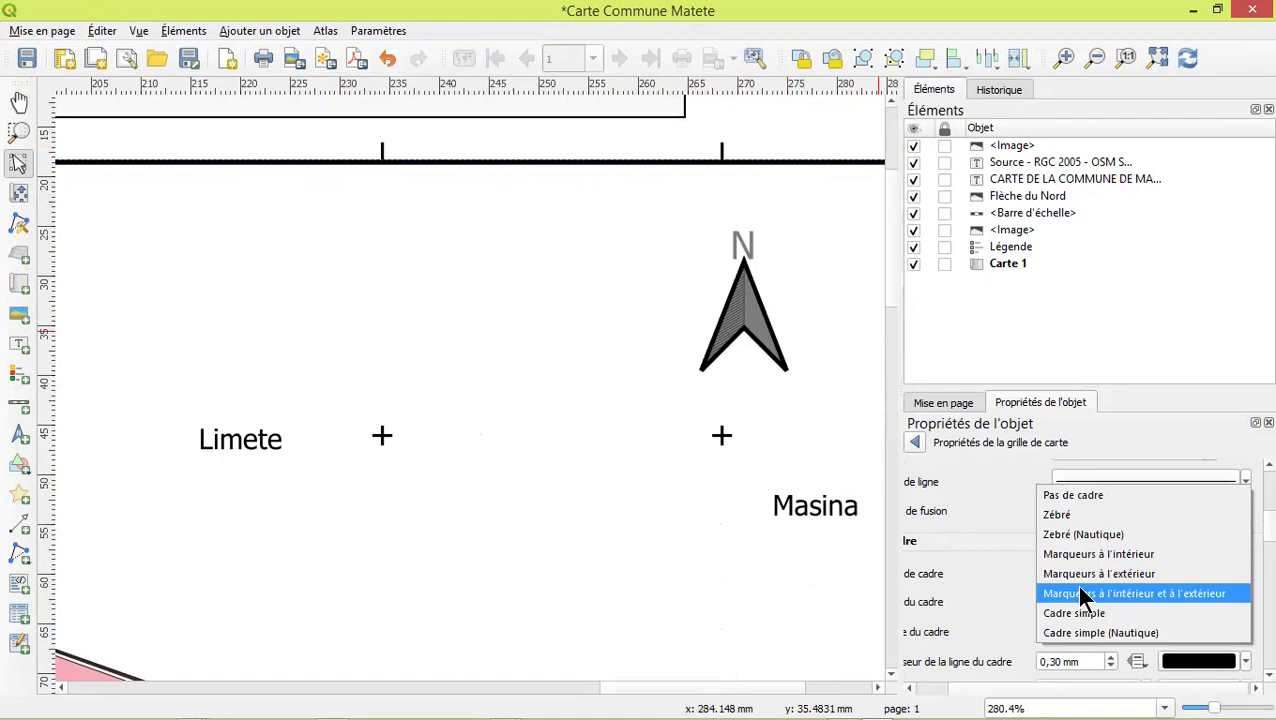
click(1080, 594)
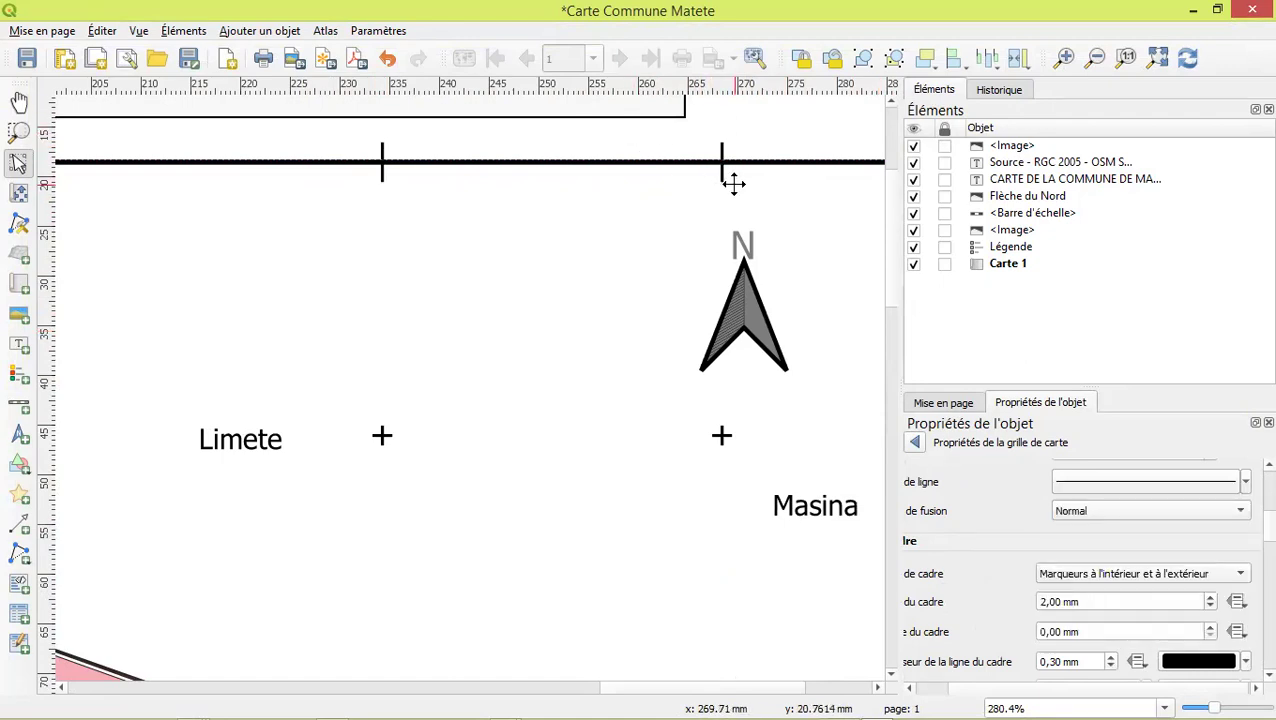
click(1098, 570)
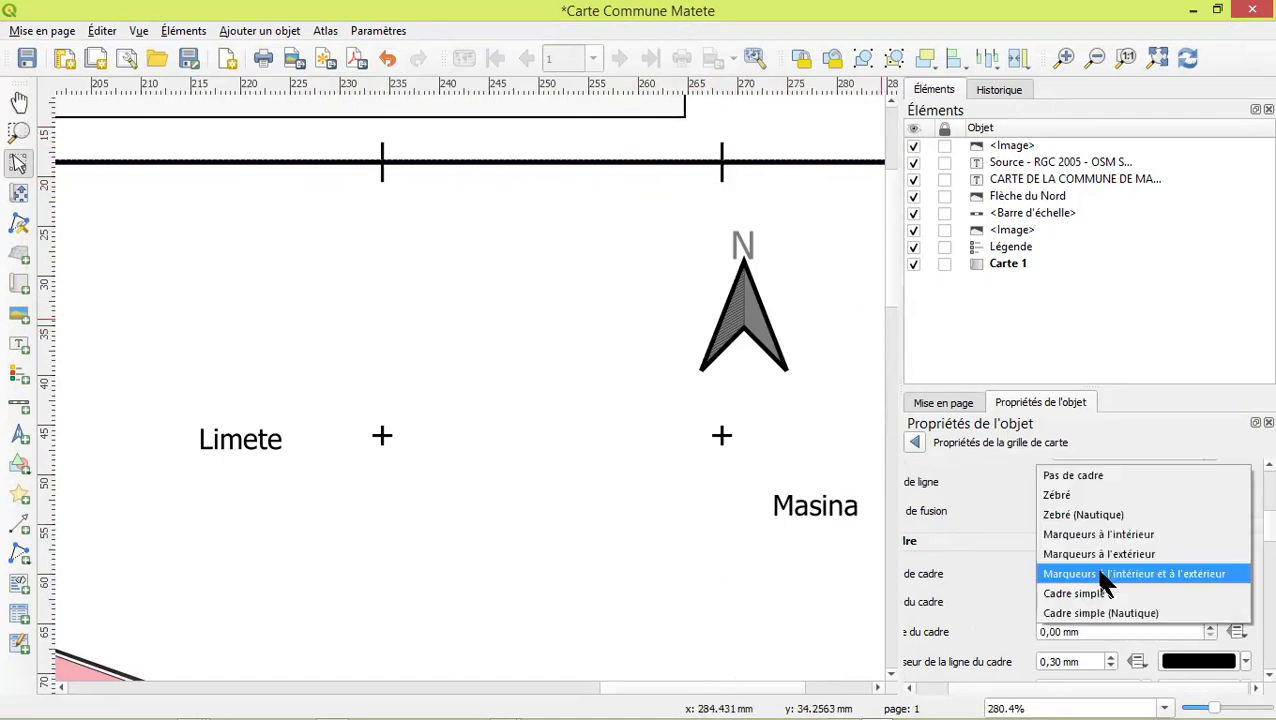
click(1101, 588)
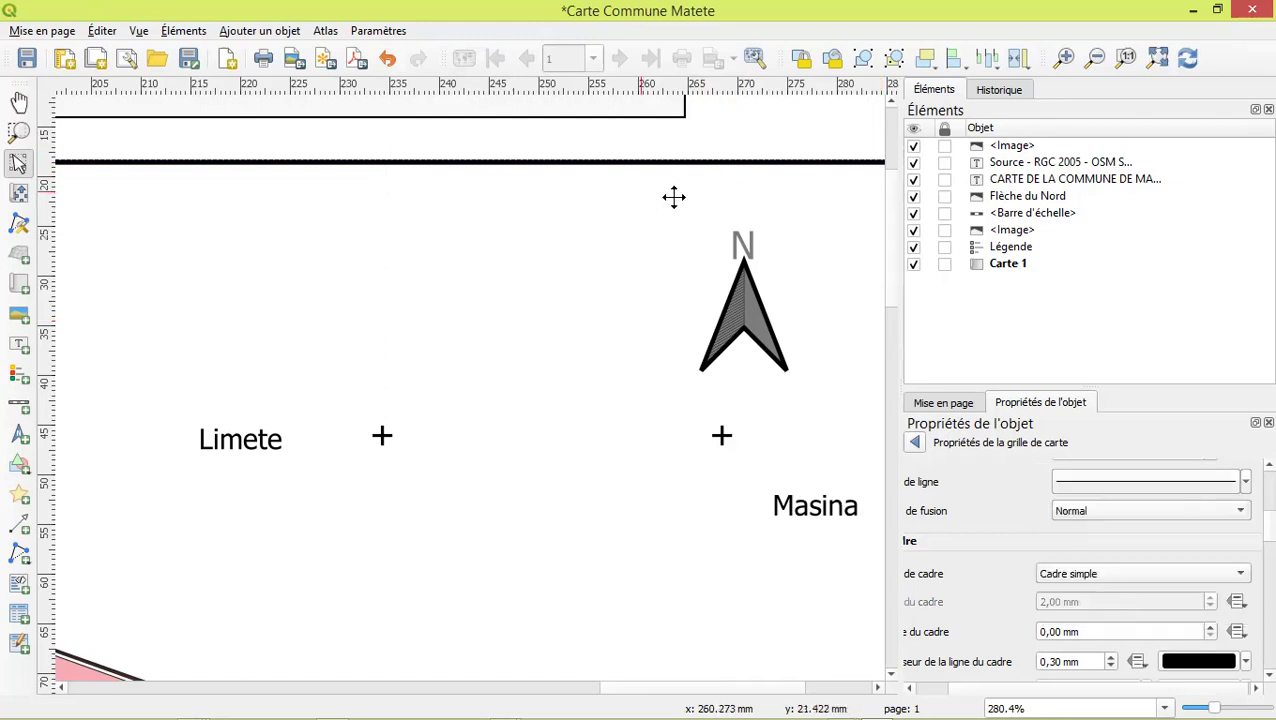
scroll(698, 194, down, 1)
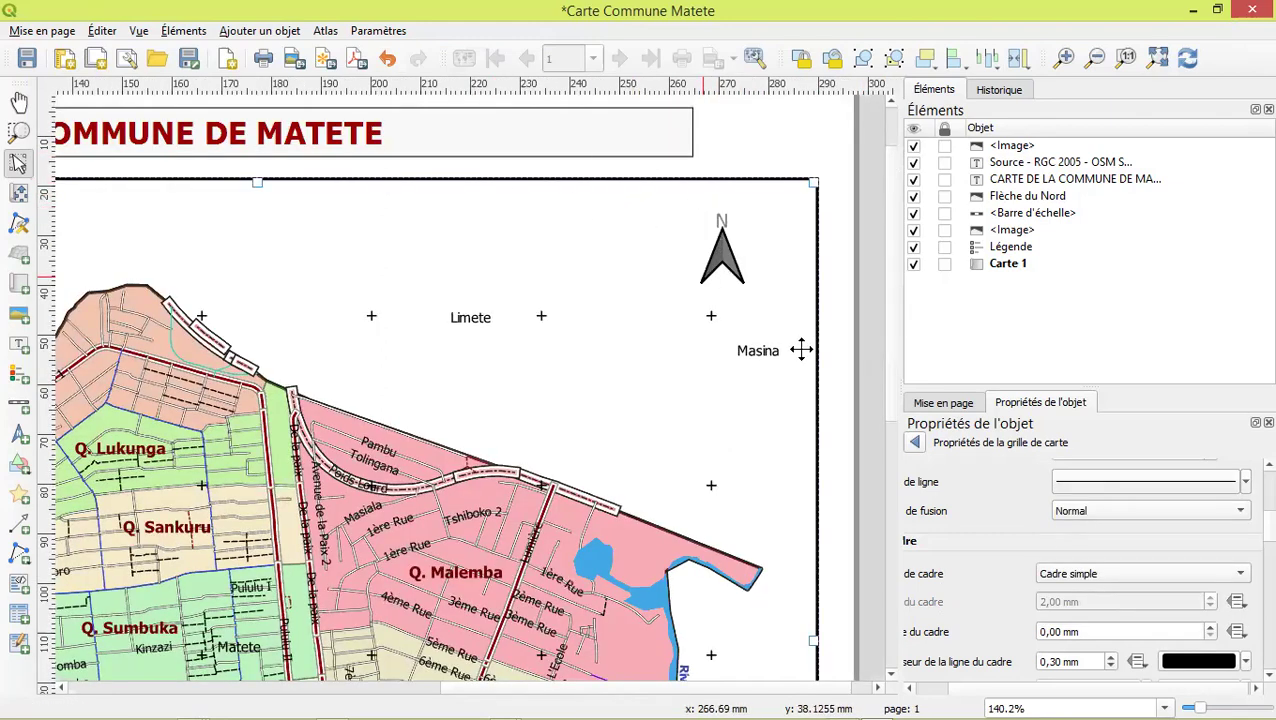
click(1062, 576)
click(1080, 600)
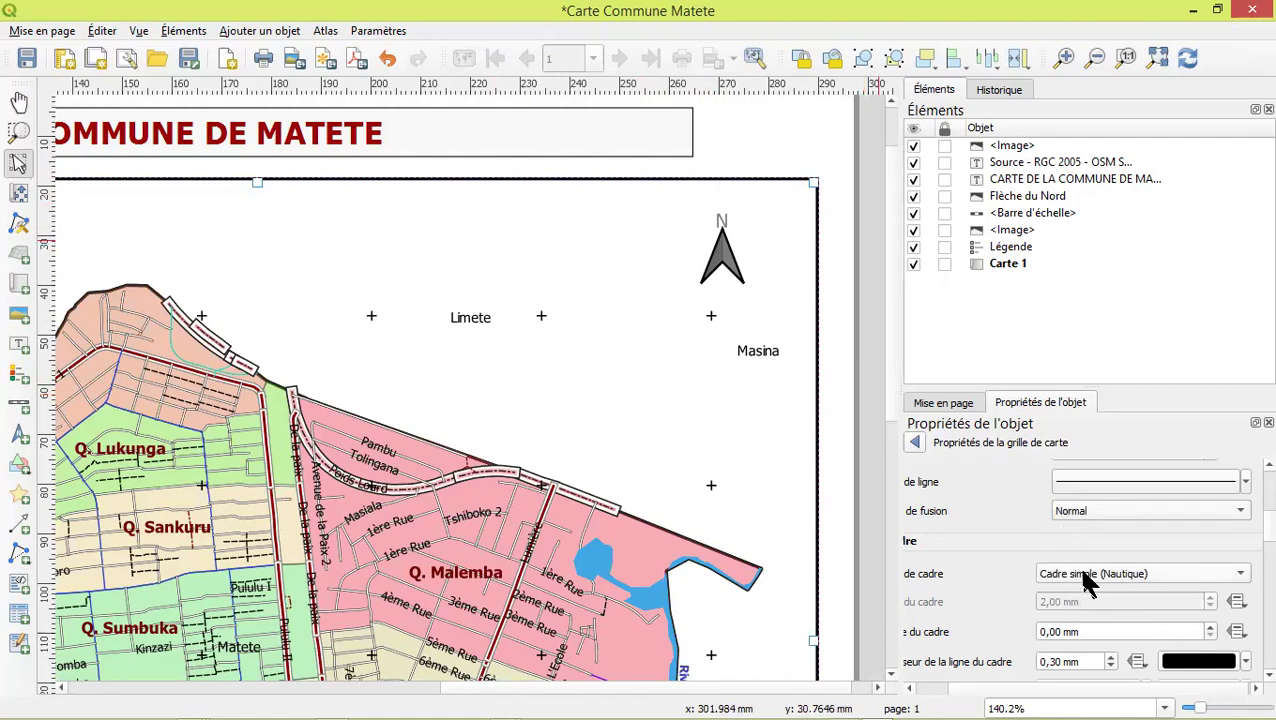
Set the grid's frame style to Zébré and its frame size to 1,00 mm
click(1086, 586)
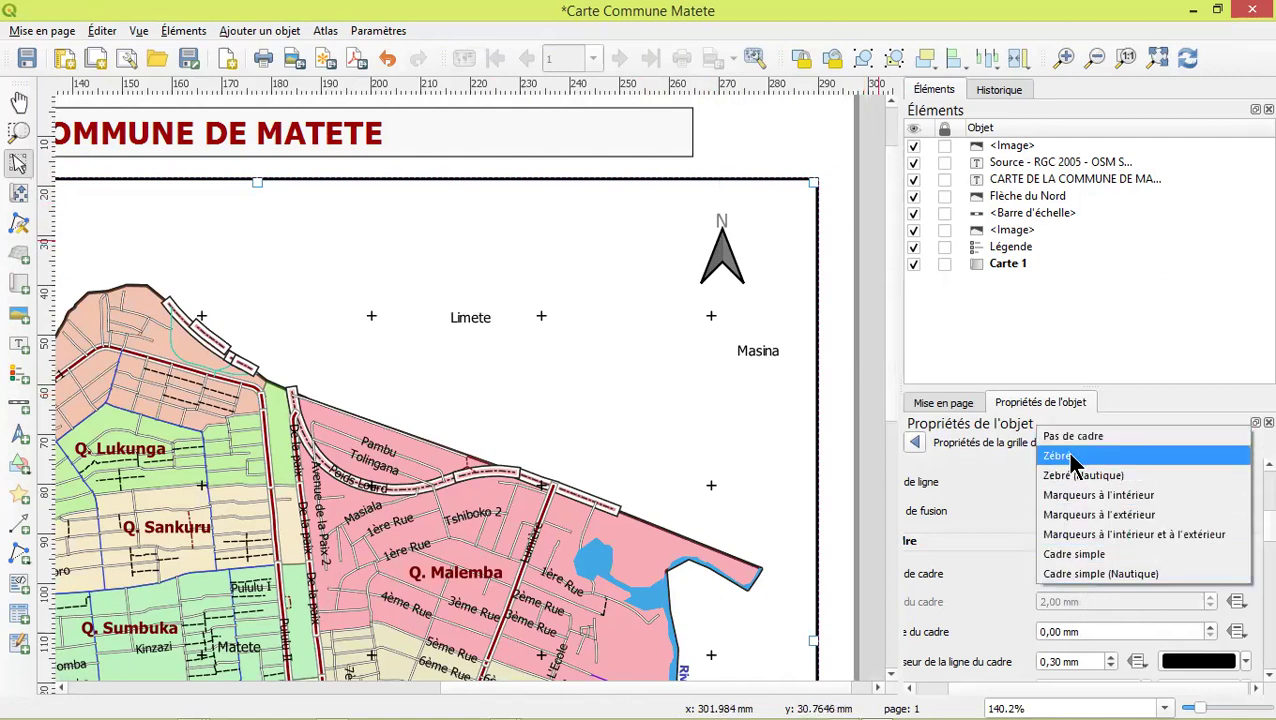
click(1071, 459)
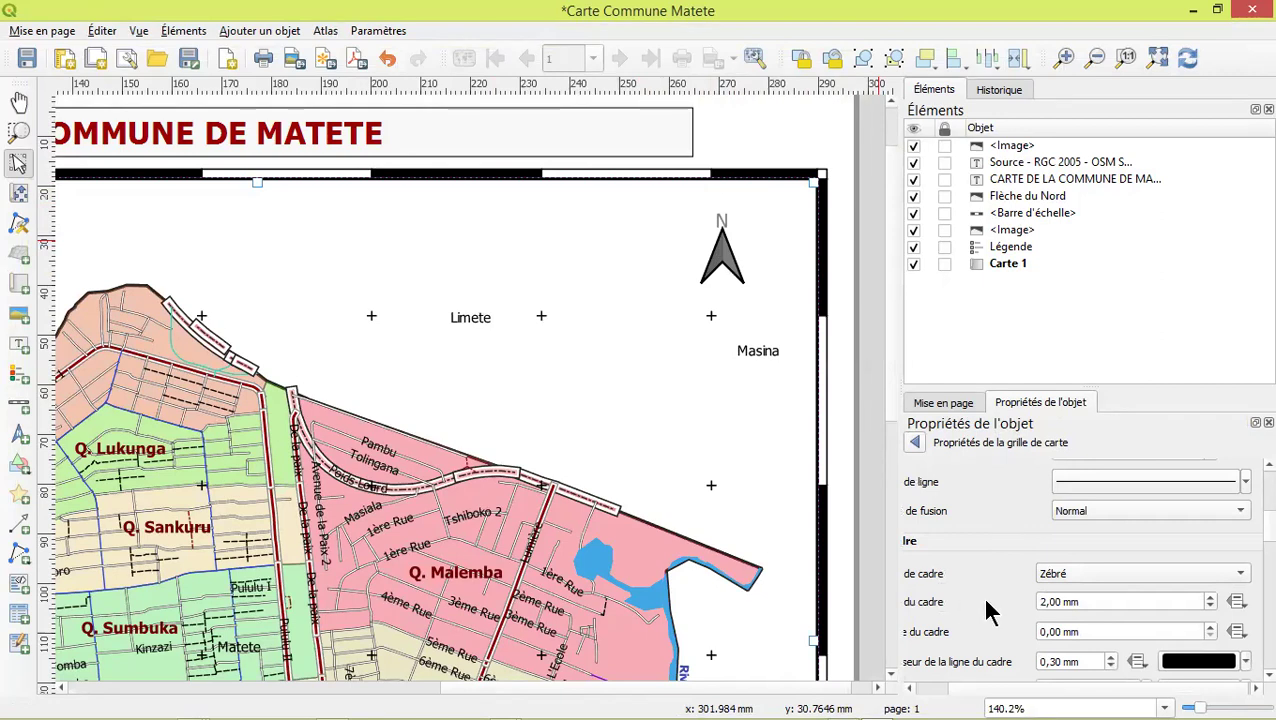
drag(1046, 690, 983, 690)
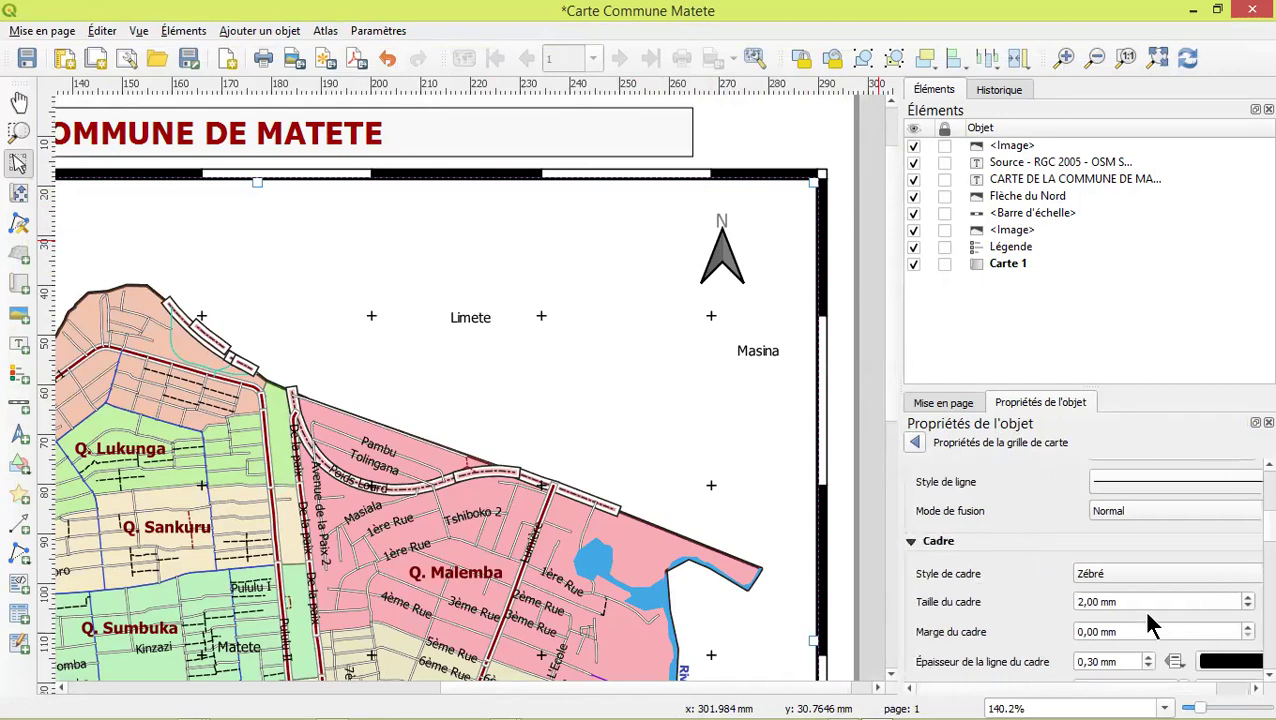
click(1248, 607)
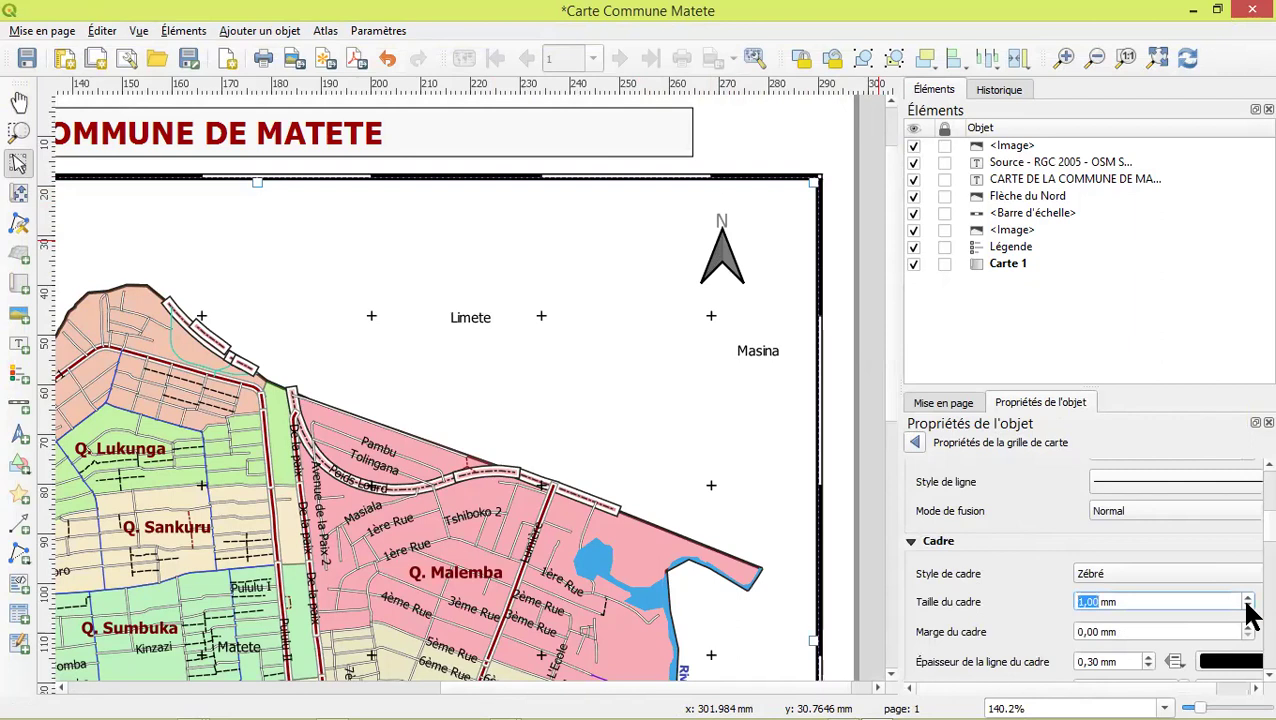
click(1248, 598)
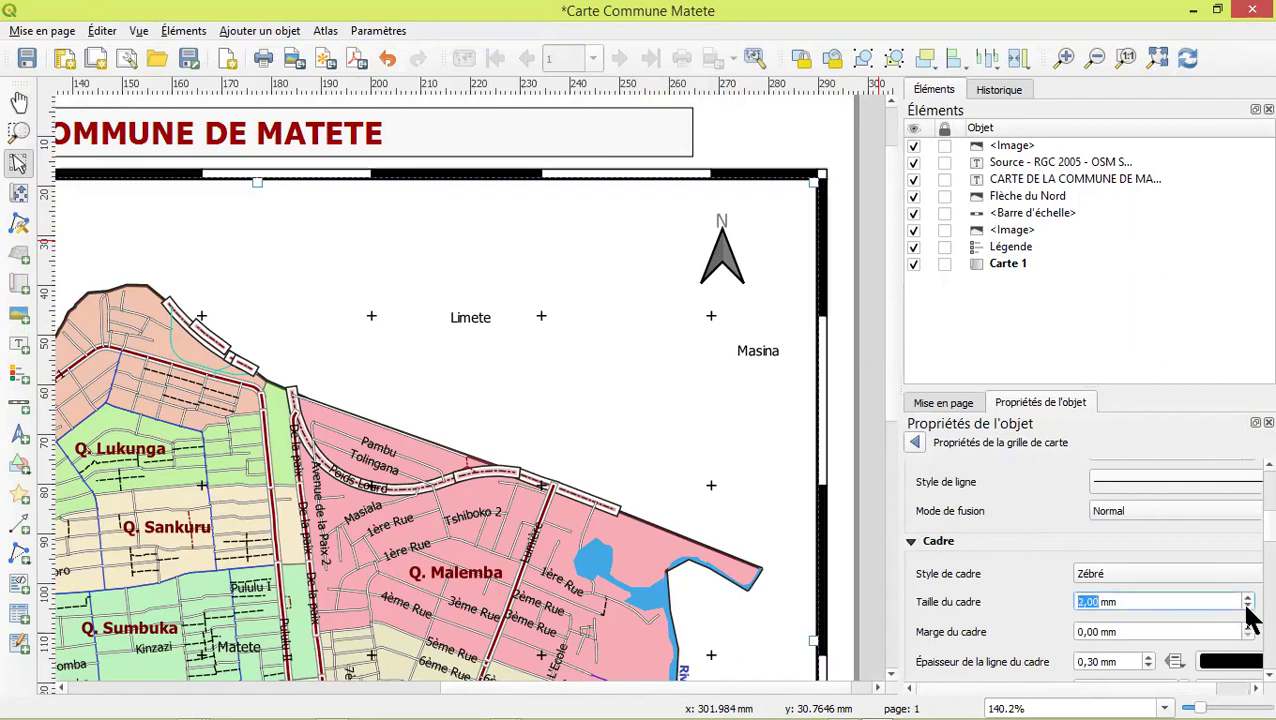
click(1248, 607)
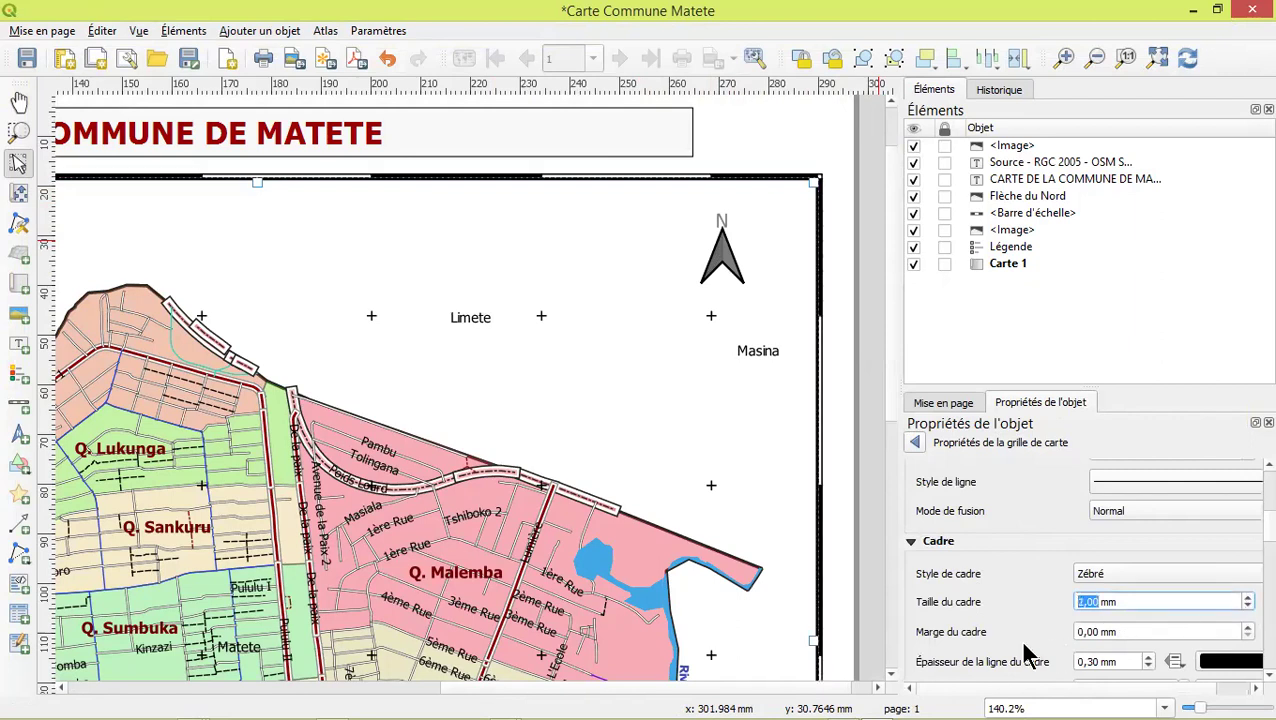
Change the second fill colour of the grid's zebra frame from black to a muted greyish red
scroll(1017, 622, down, 1)
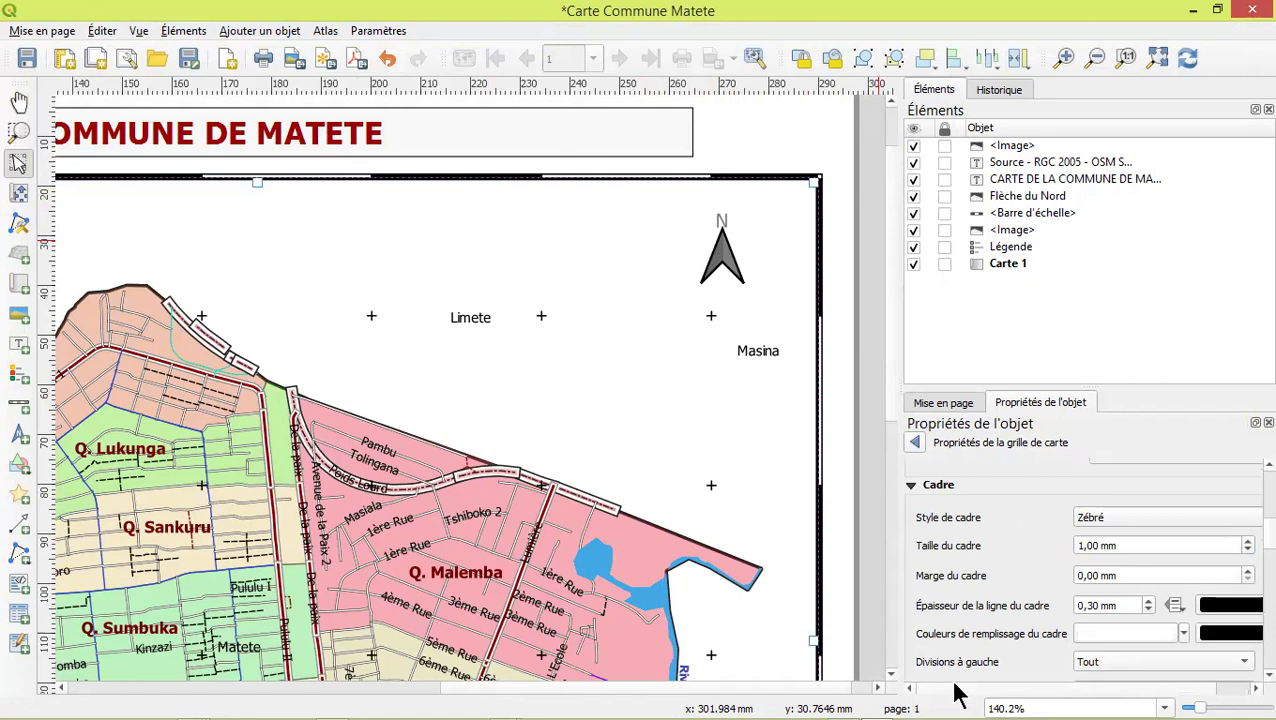
scroll(958, 690, right, 1)
click(1250, 638)
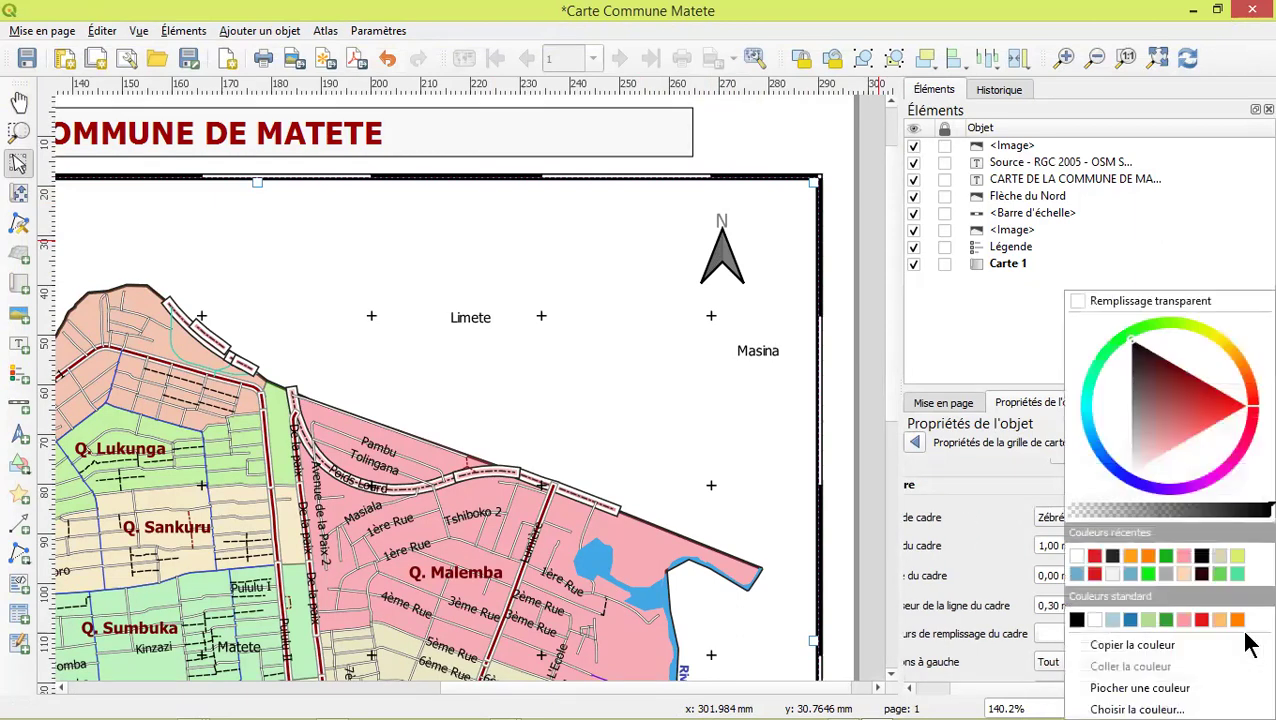
click(1130, 440)
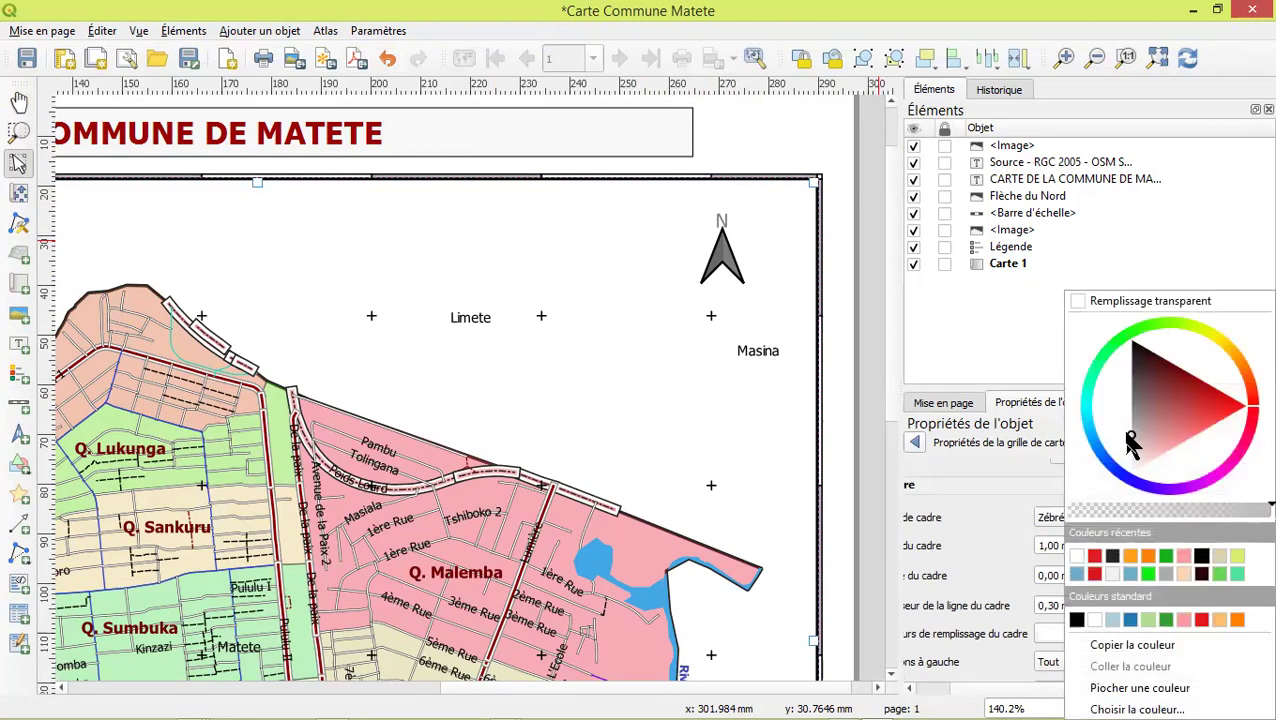
drag(1126, 434, 1151, 417)
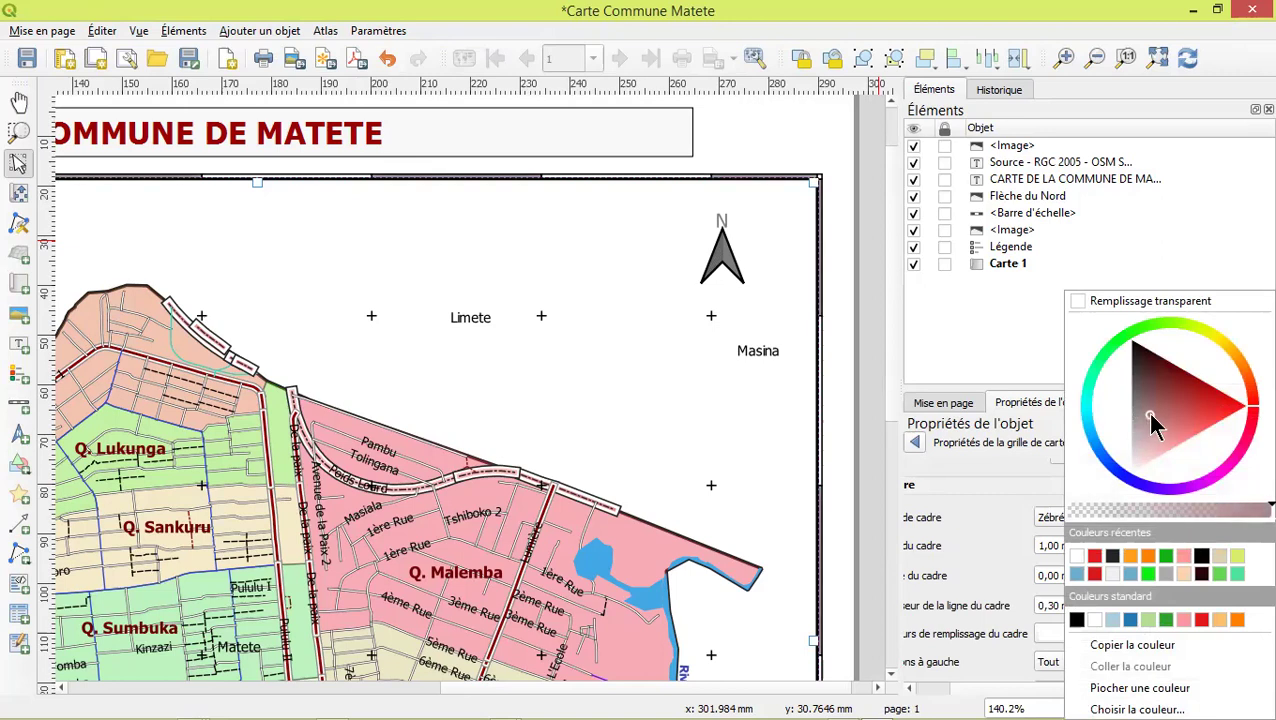
click(845, 310)
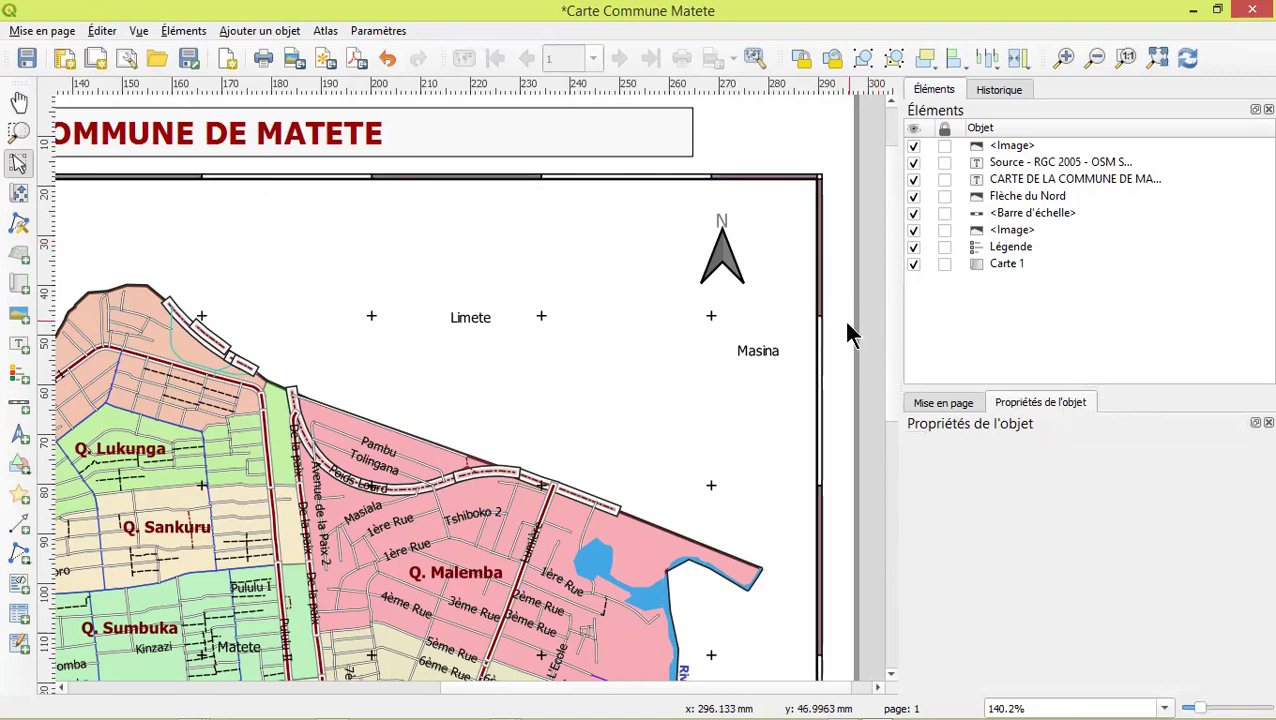
Select the main map Carte 1 and open the properties of its Grille 1 grid for modification
click(755, 339)
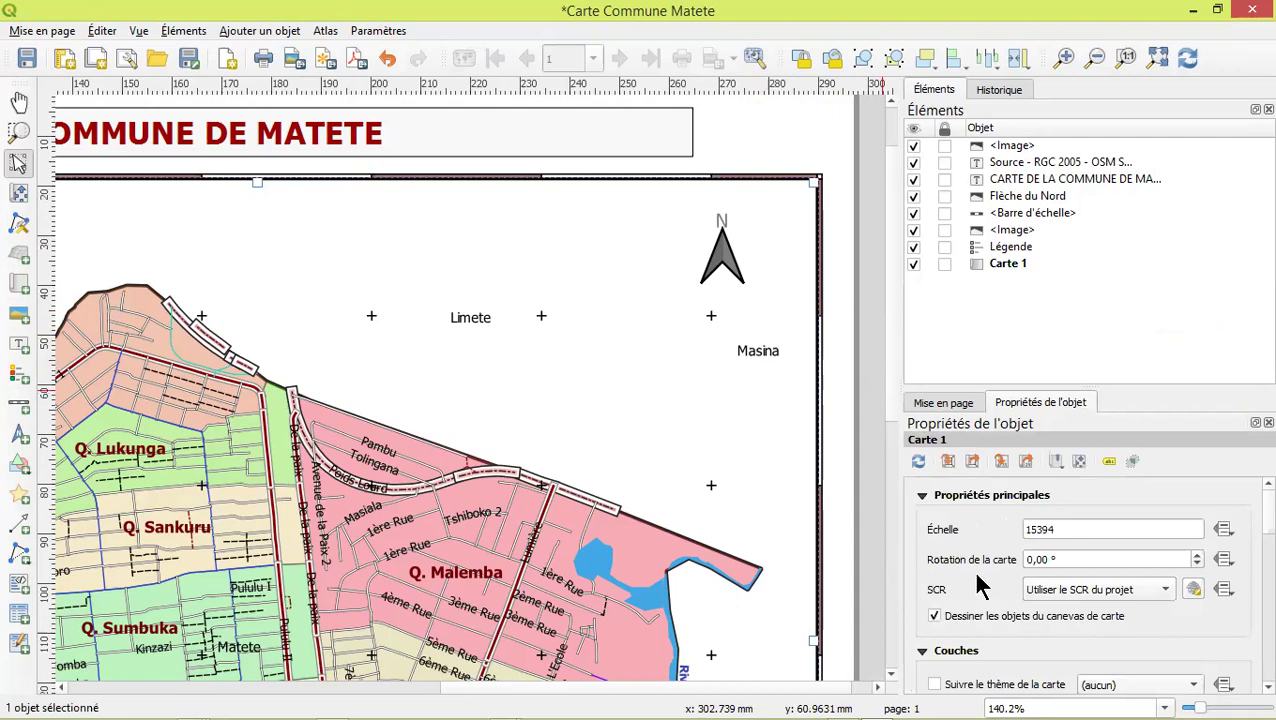
scroll(983, 580, down, 8)
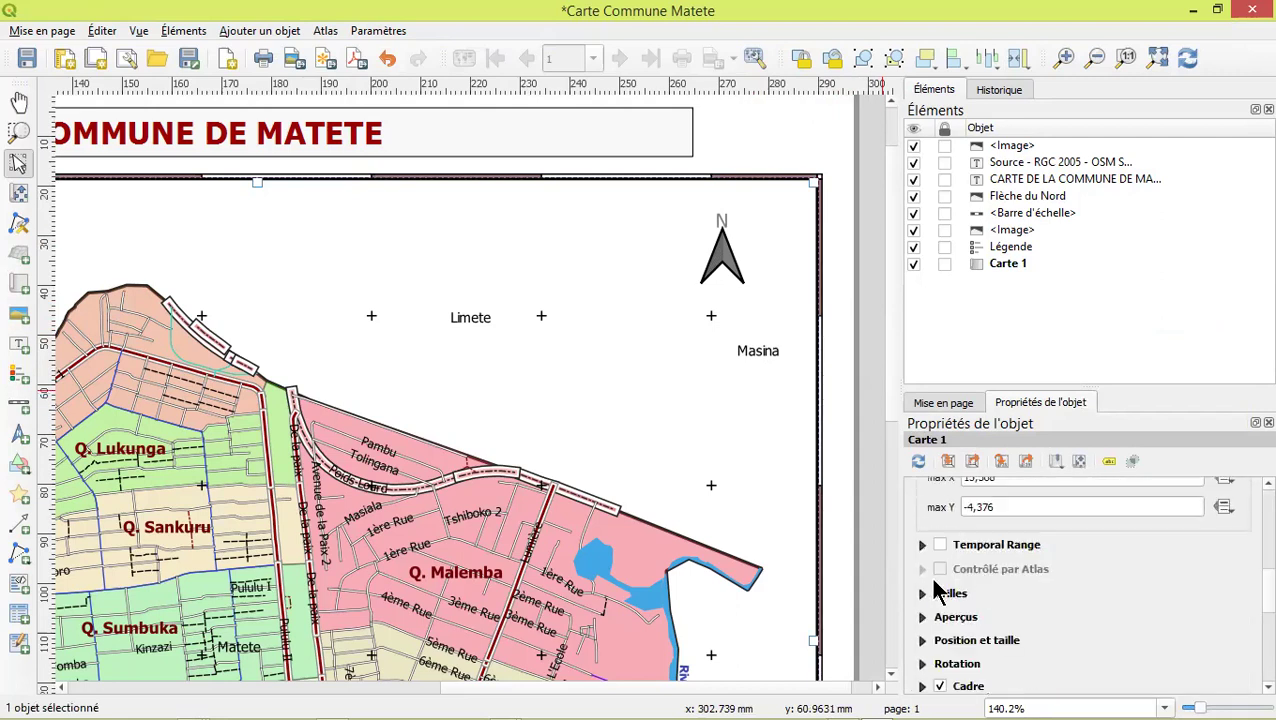
click(921, 594)
click(952, 578)
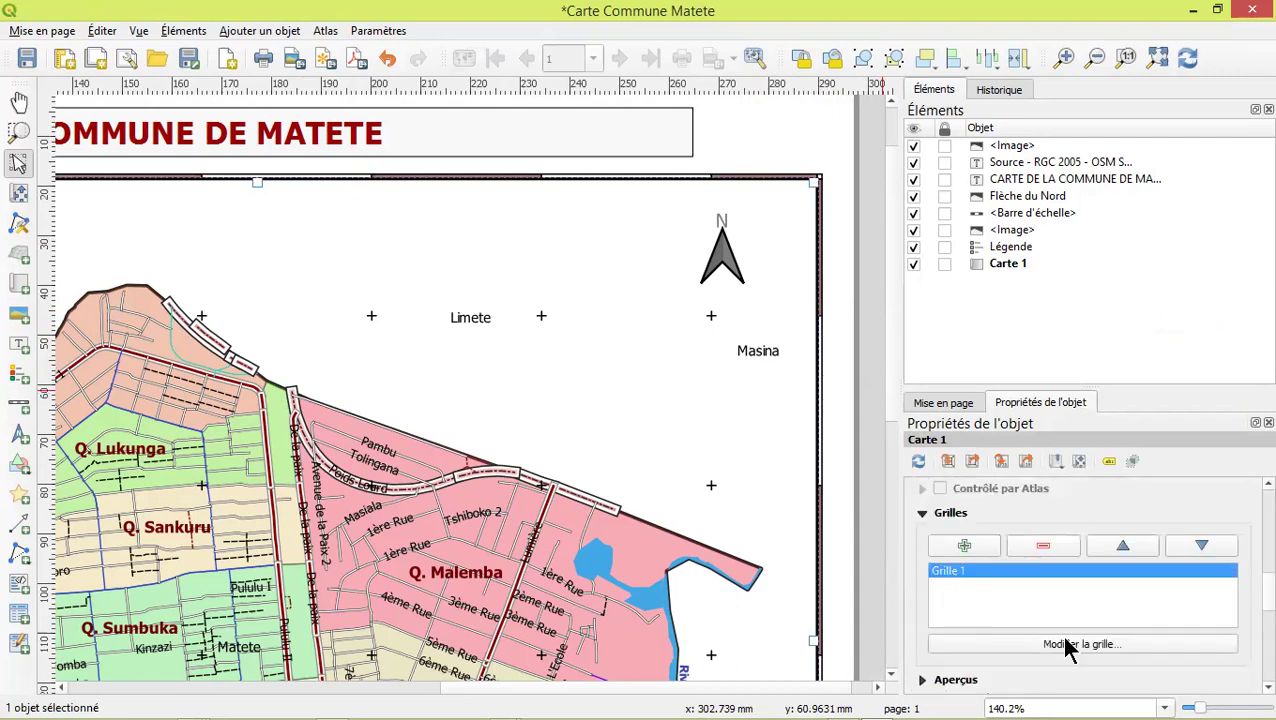
click(1082, 646)
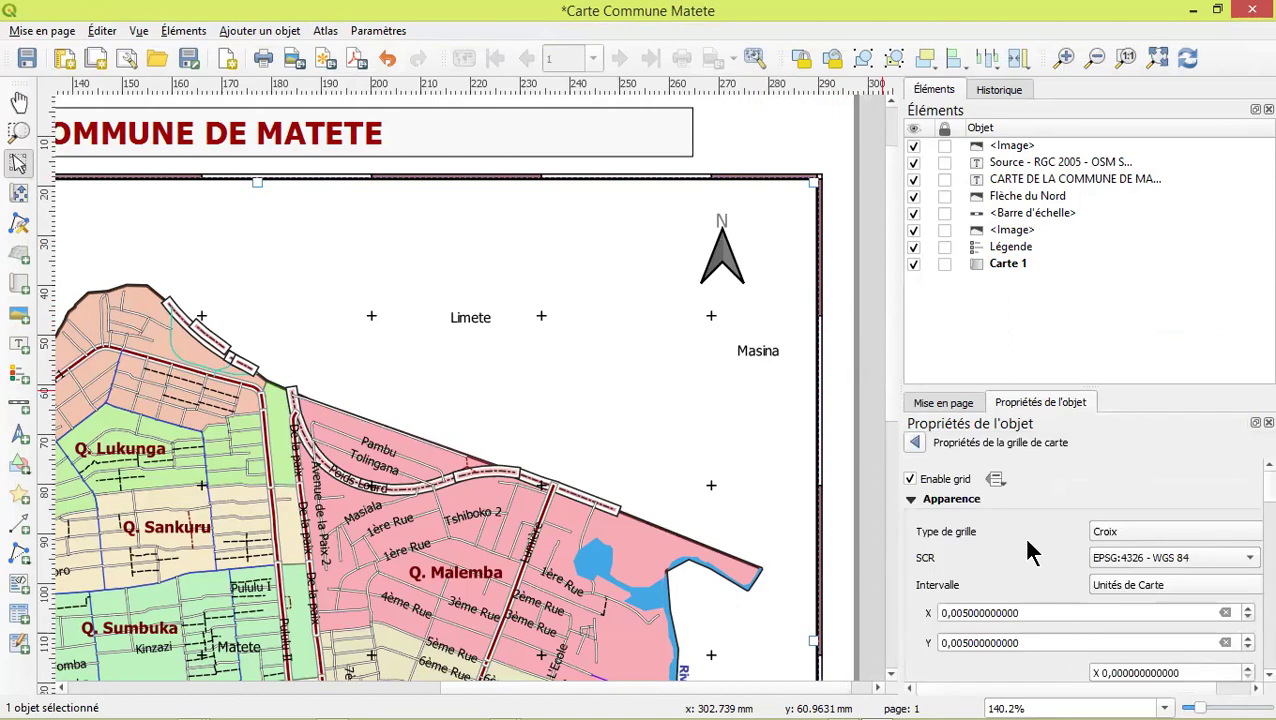
Turn on the display of coordinates around the map grid
scroll(1032, 552, down, 4)
scroll(1032, 552, down, 3)
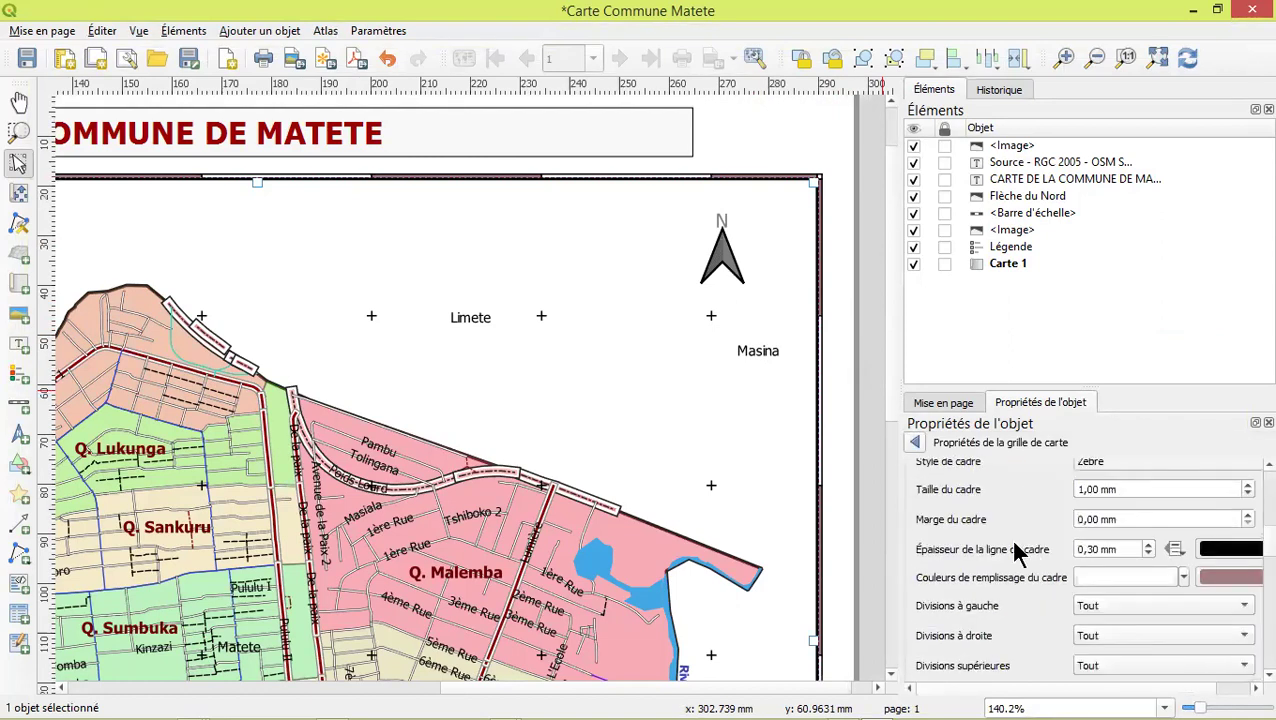
scroll(1011, 490, up, 1)
scroll(986, 521, down, 1)
scroll(1013, 549, down, 4)
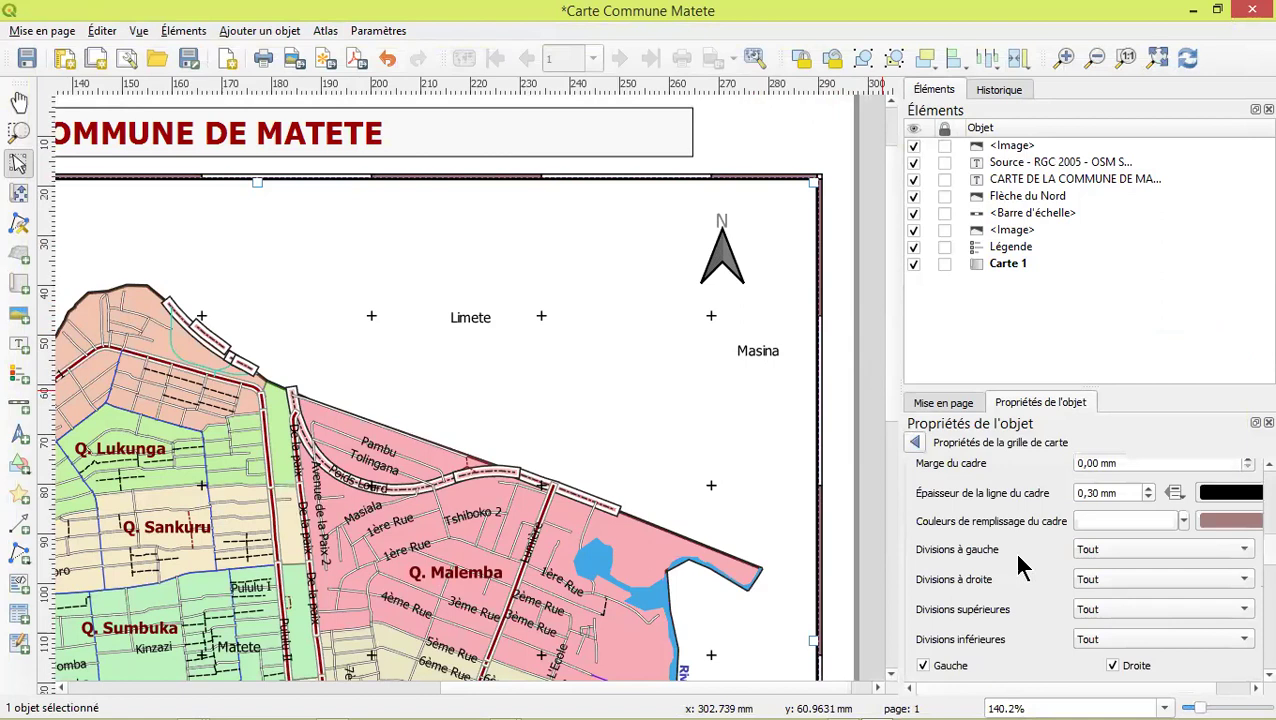
scroll(984, 549, down, 4)
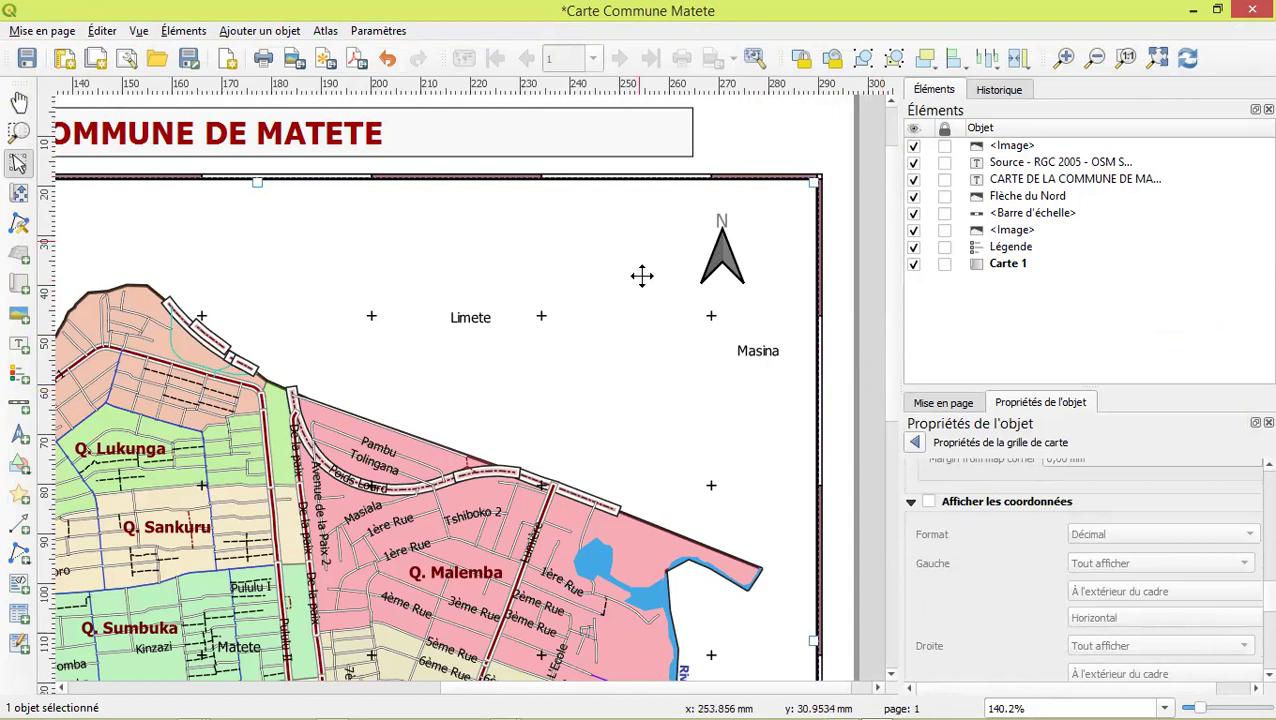
key(ctrl+0)
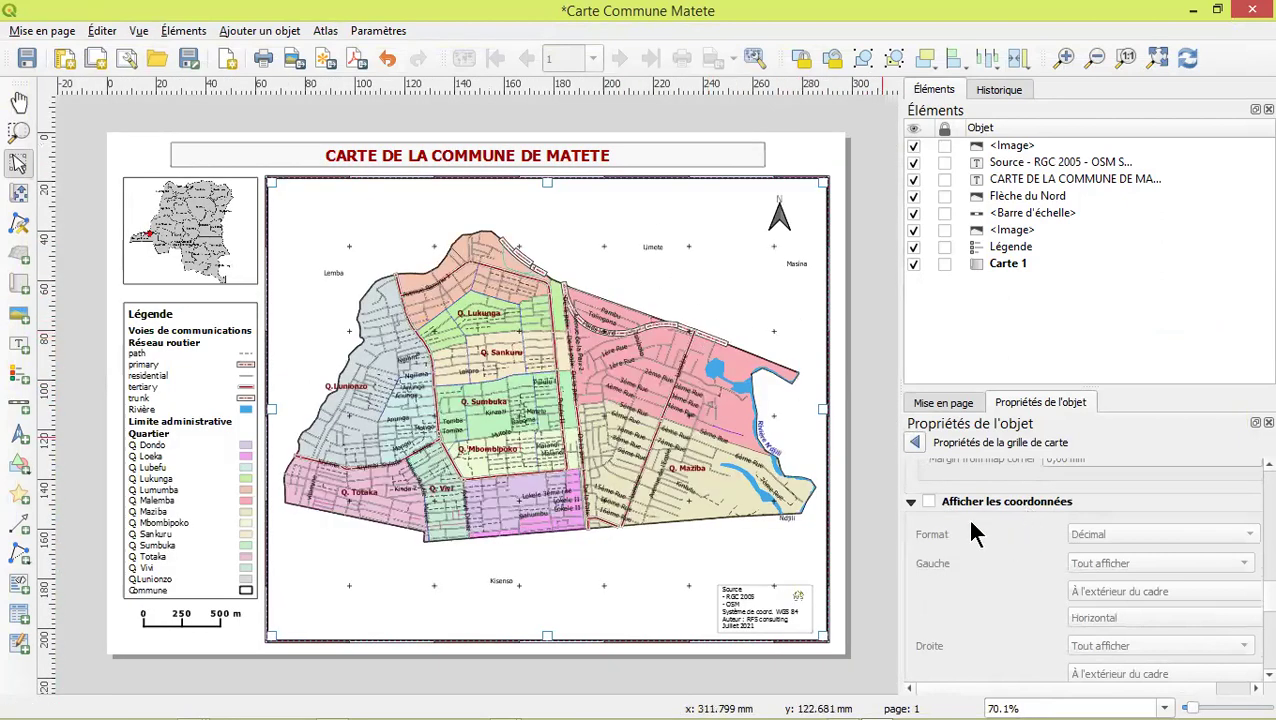
click(929, 502)
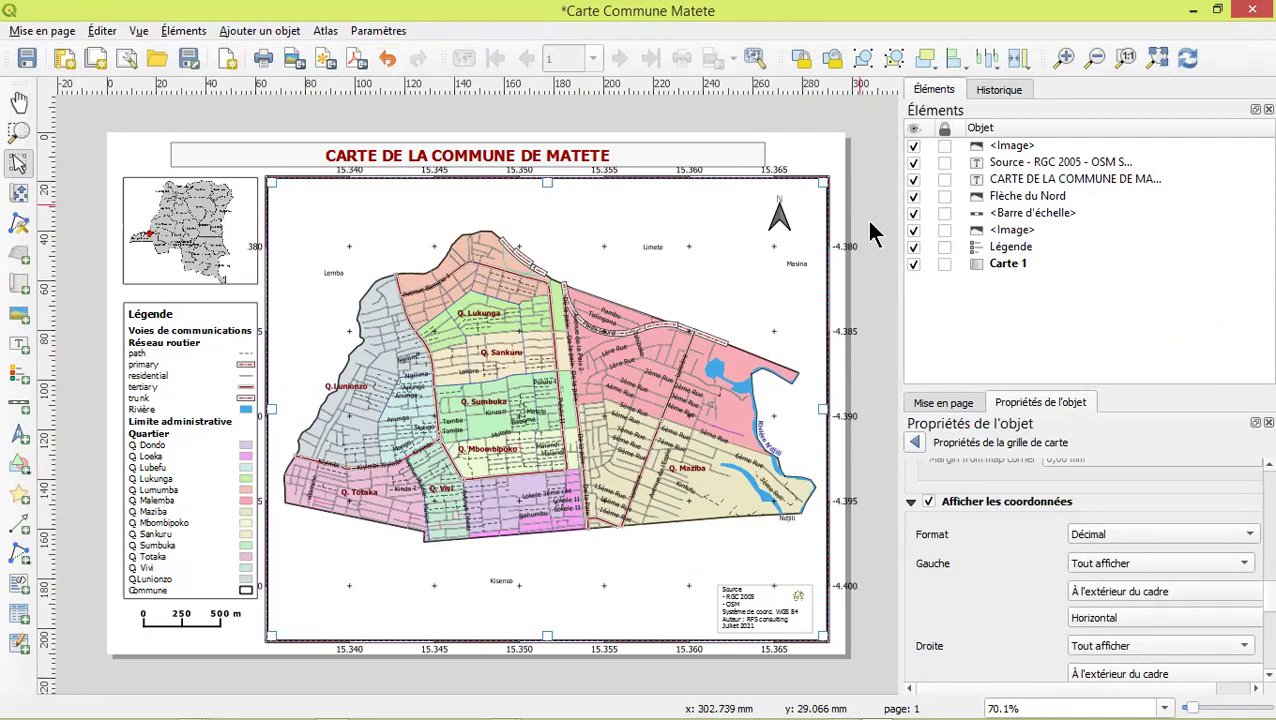
Set the grid coordinate format to Décimal avec suffixe
scroll(850, 248, up, 1)
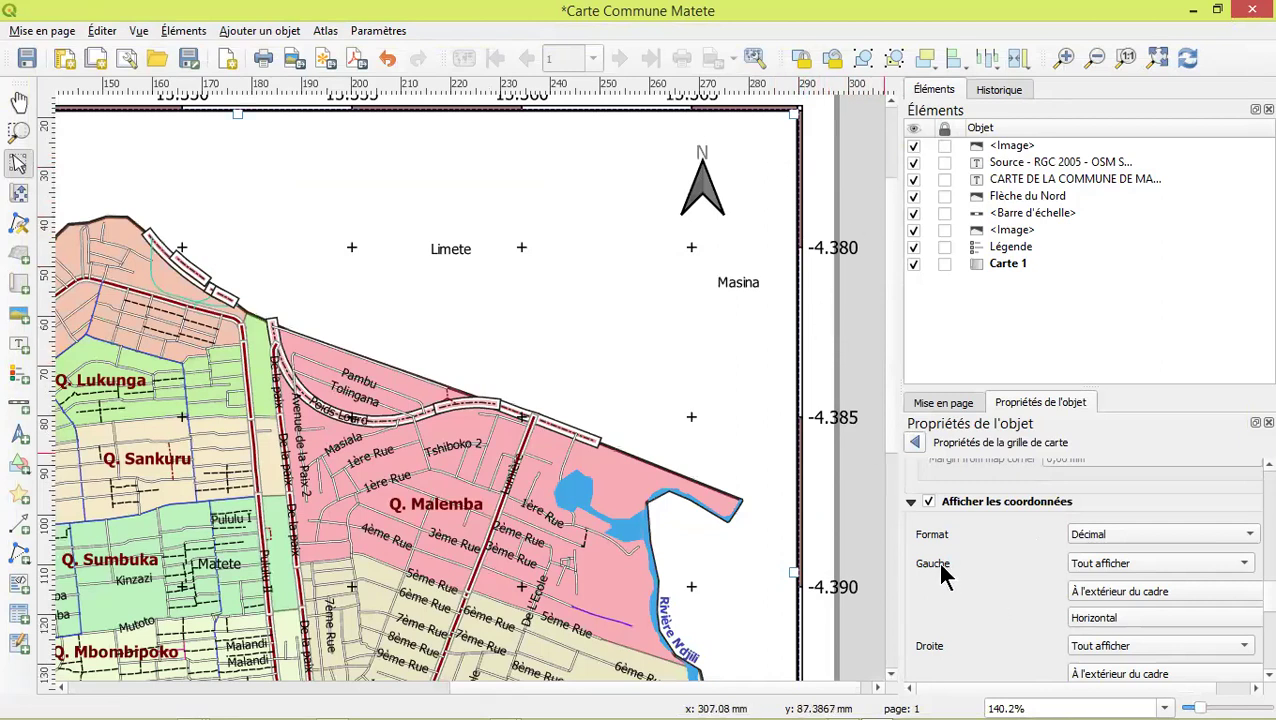
scroll(858, 253, down, 1)
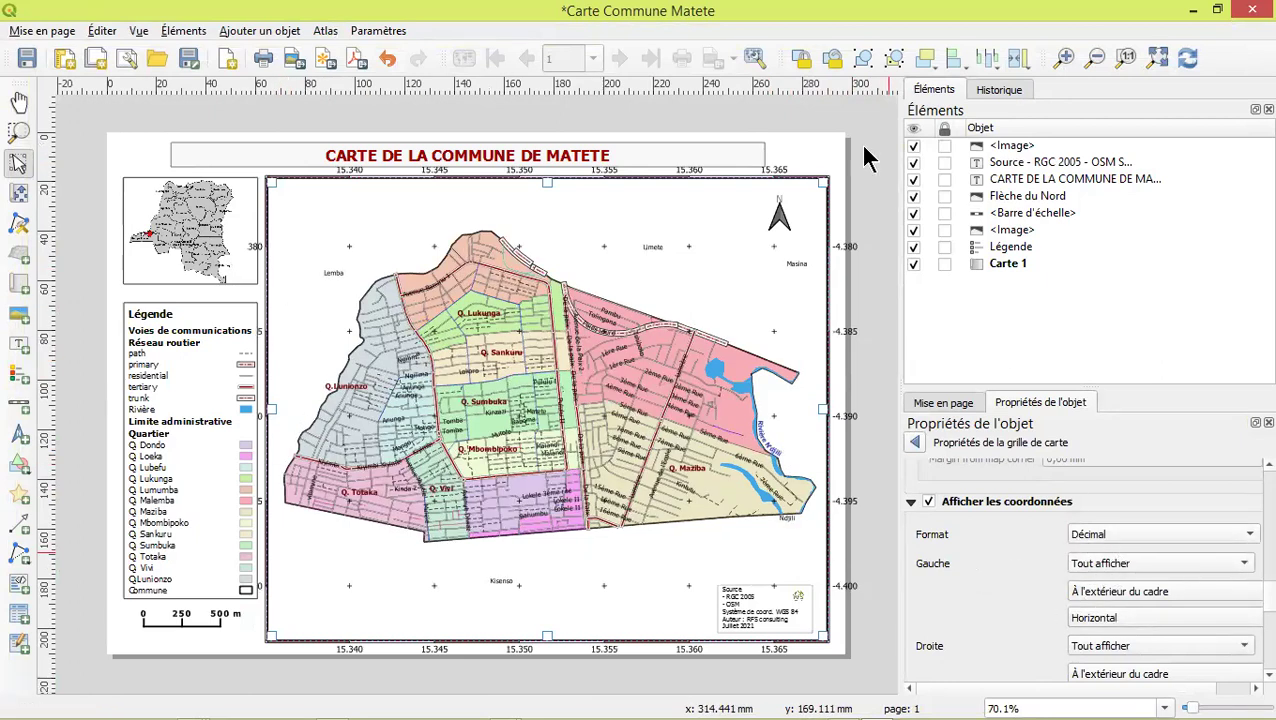
scroll(810, 172, up, 1)
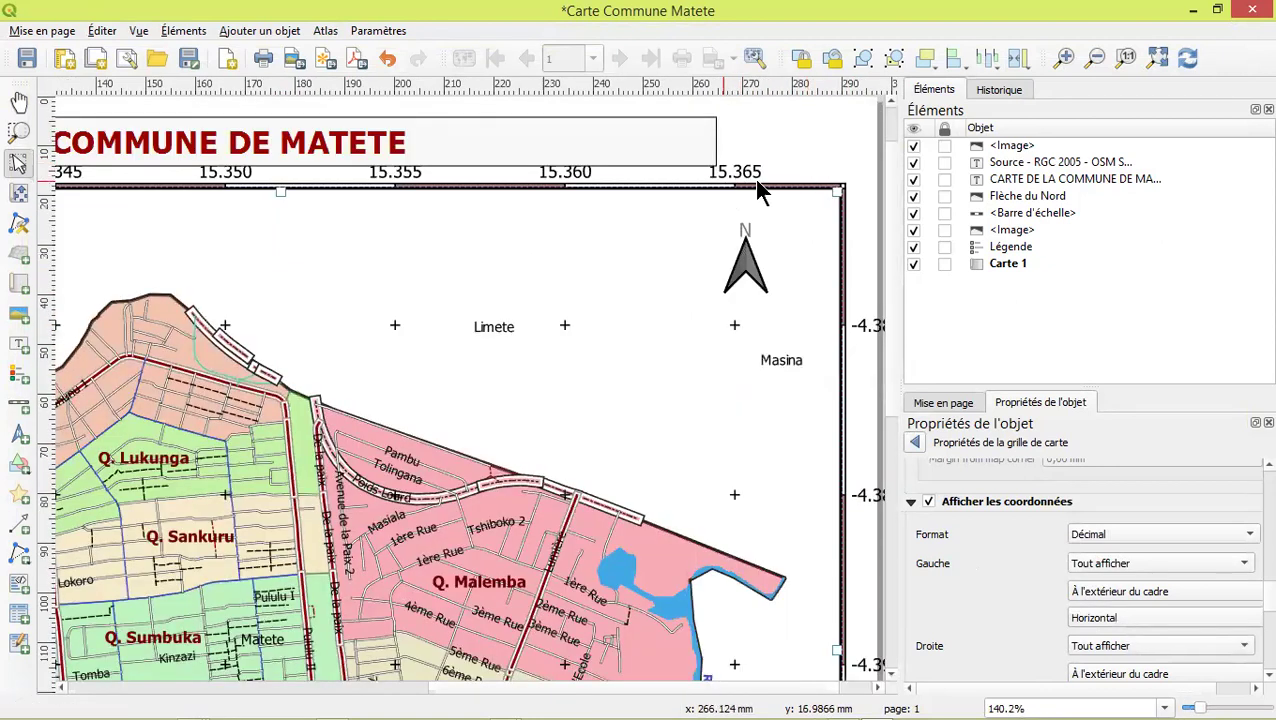
click(1108, 536)
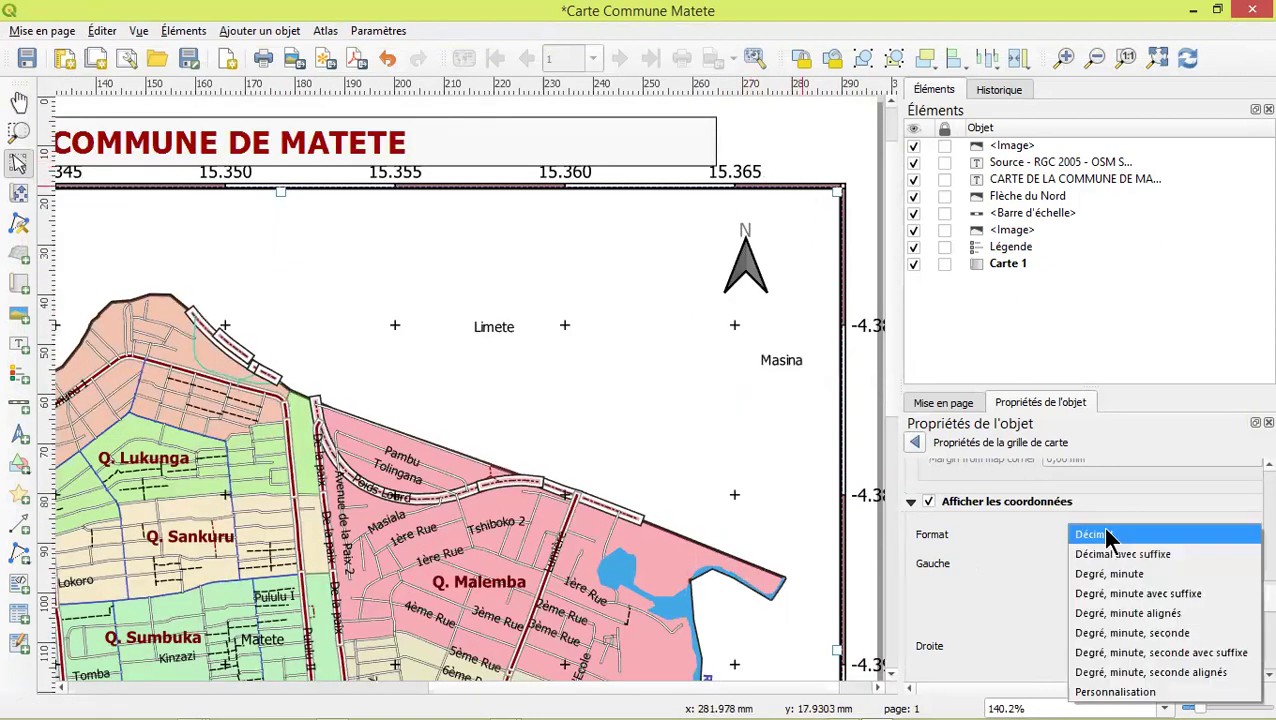
click(1151, 563)
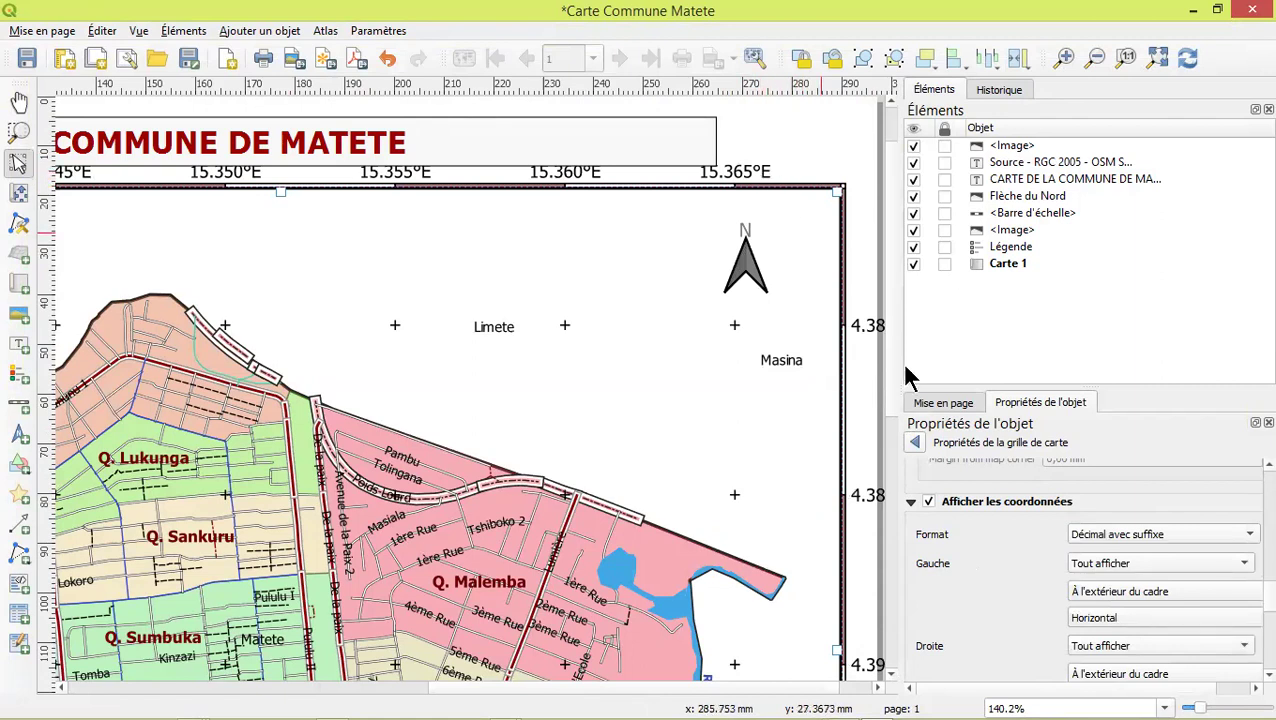
Try the Degré, minute, seconde avec suffixe coordinate format and restore Décimal avec suffixe
click(1110, 538)
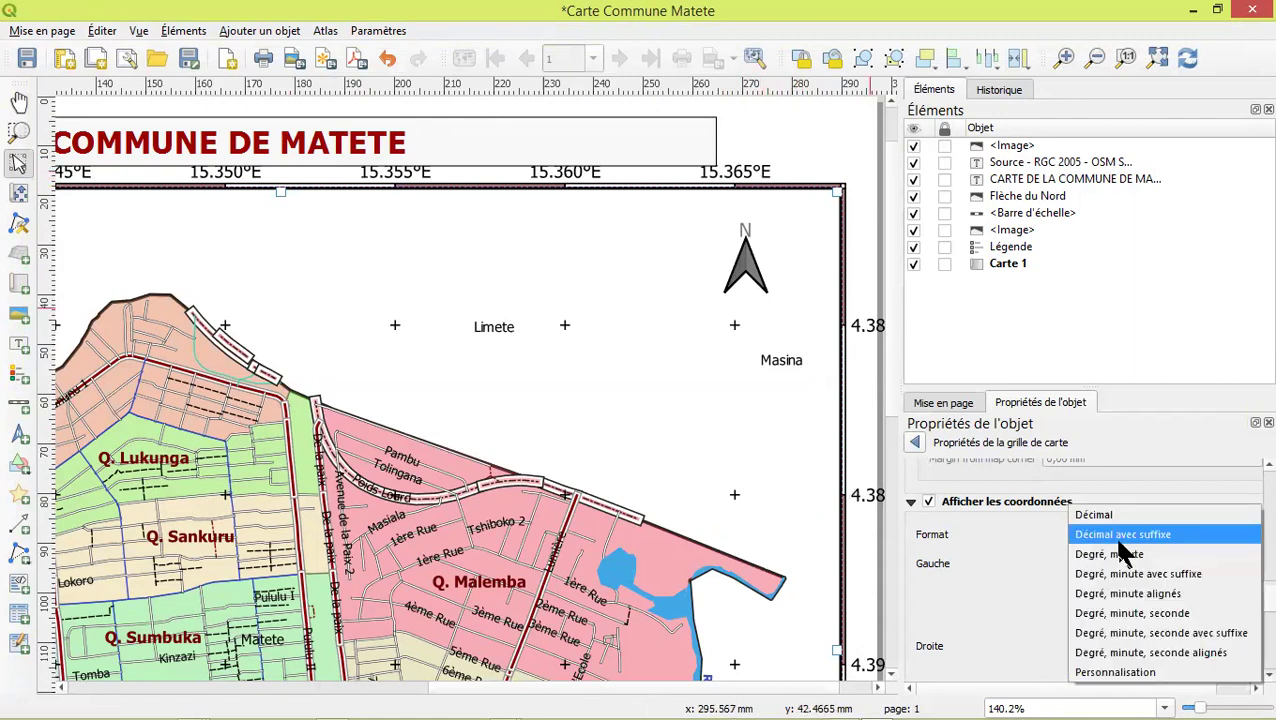
click(1150, 634)
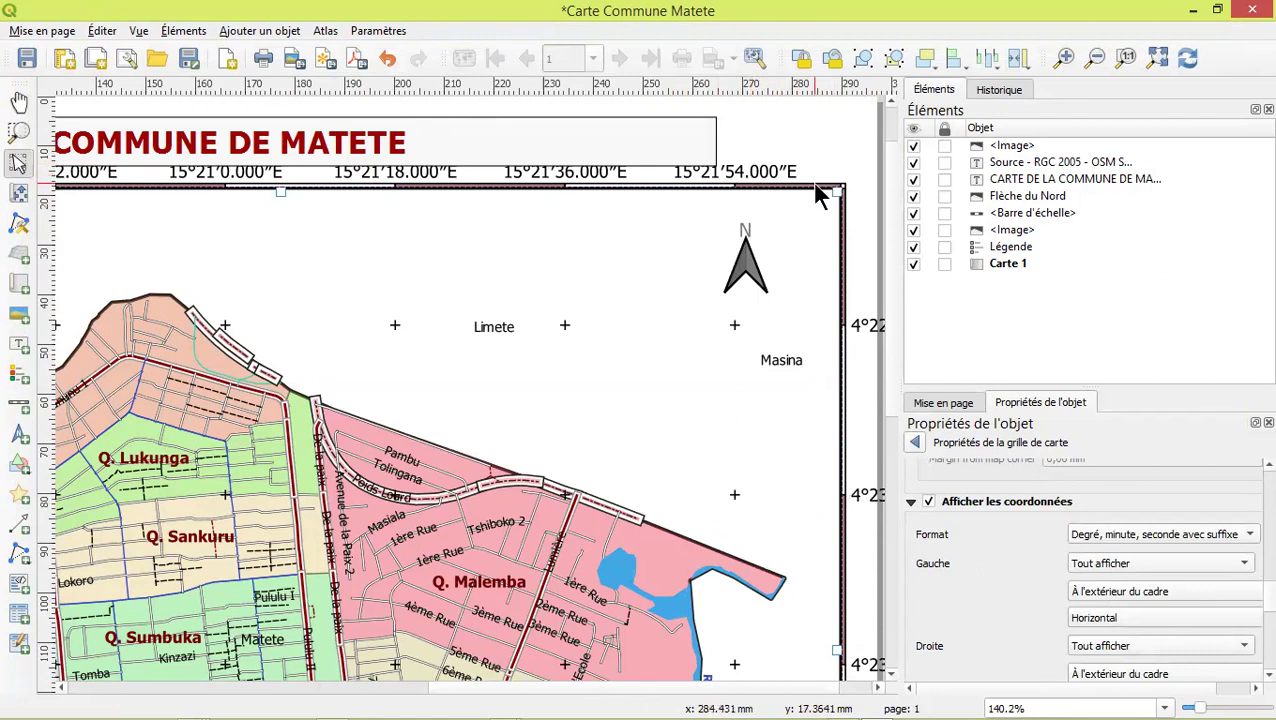
click(1096, 540)
click(1116, 440)
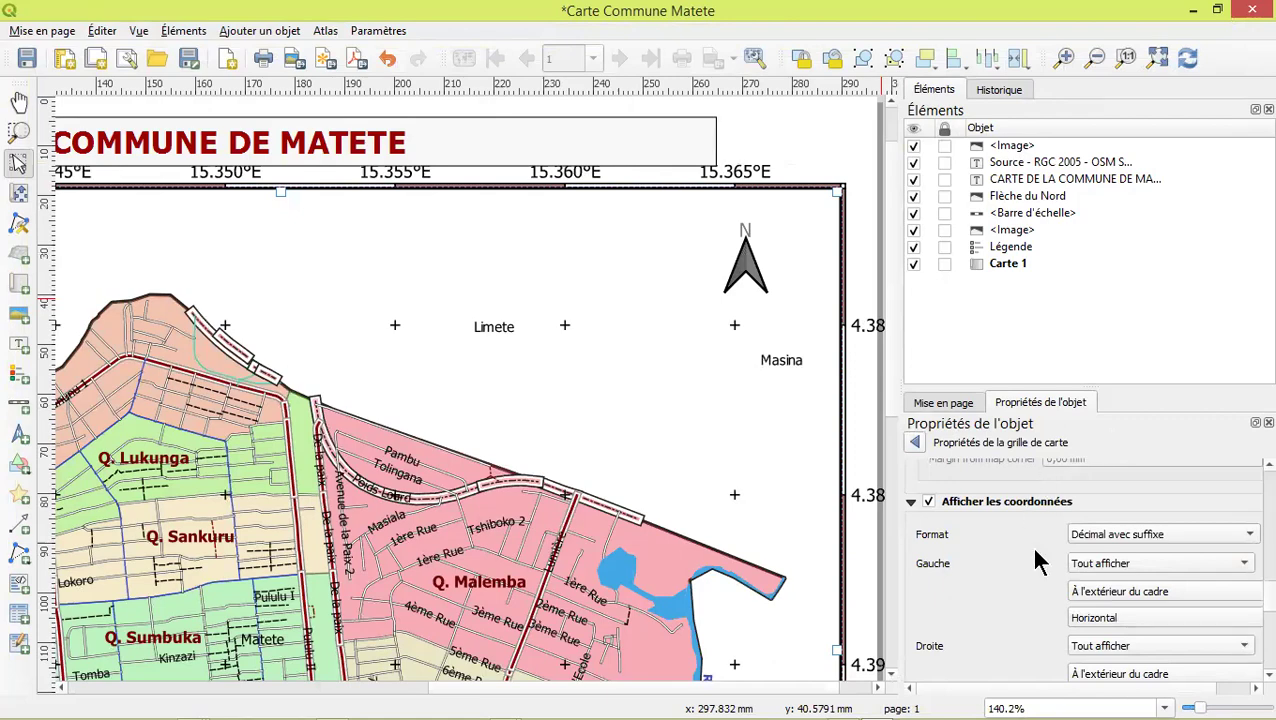
Set the orientation of the grid coordinates on the map's left side to Vertical Ascending
scroll(735, 330, down, 1)
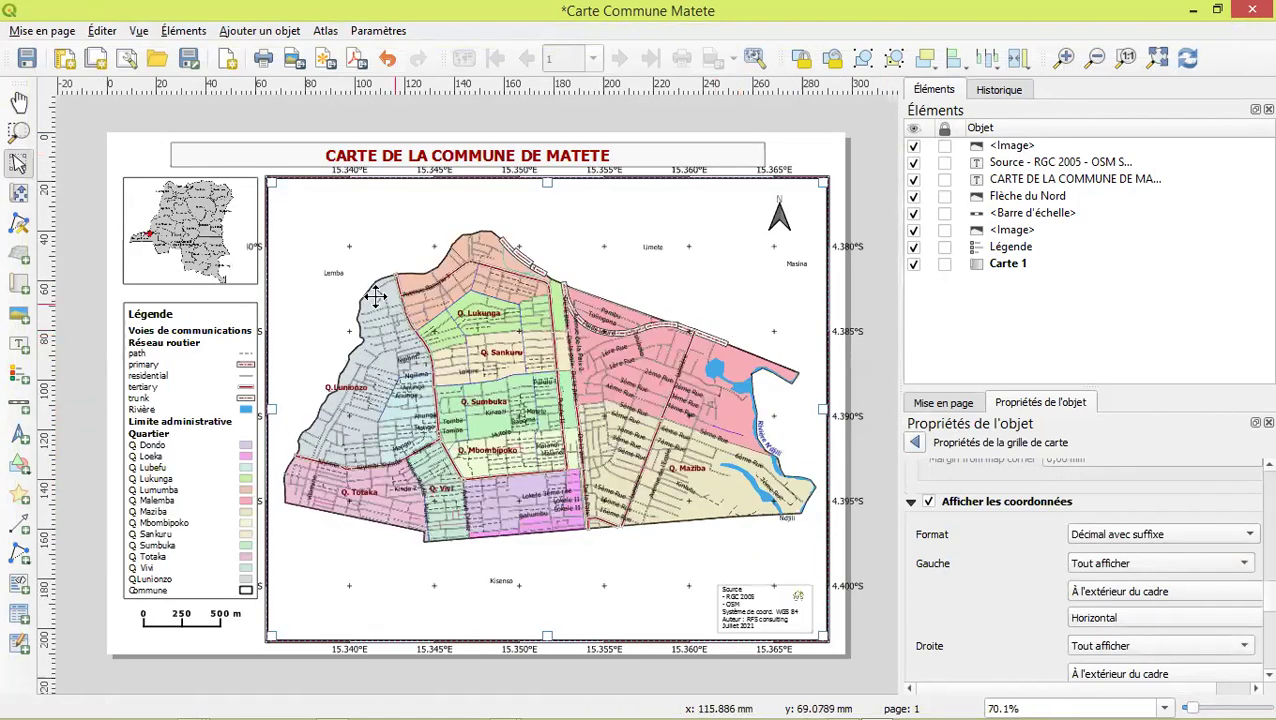
scroll(221, 365, up, 1)
scroll(290, 155, up, 1)
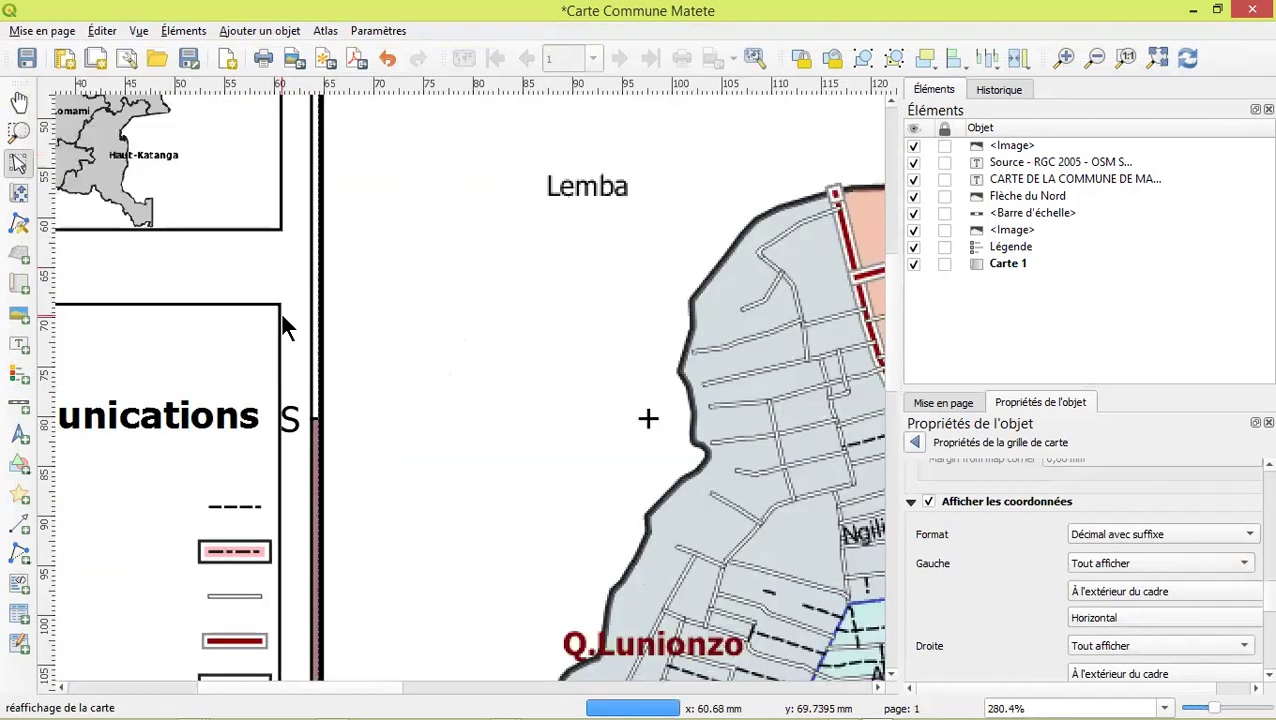
scroll(284, 322, down, 1)
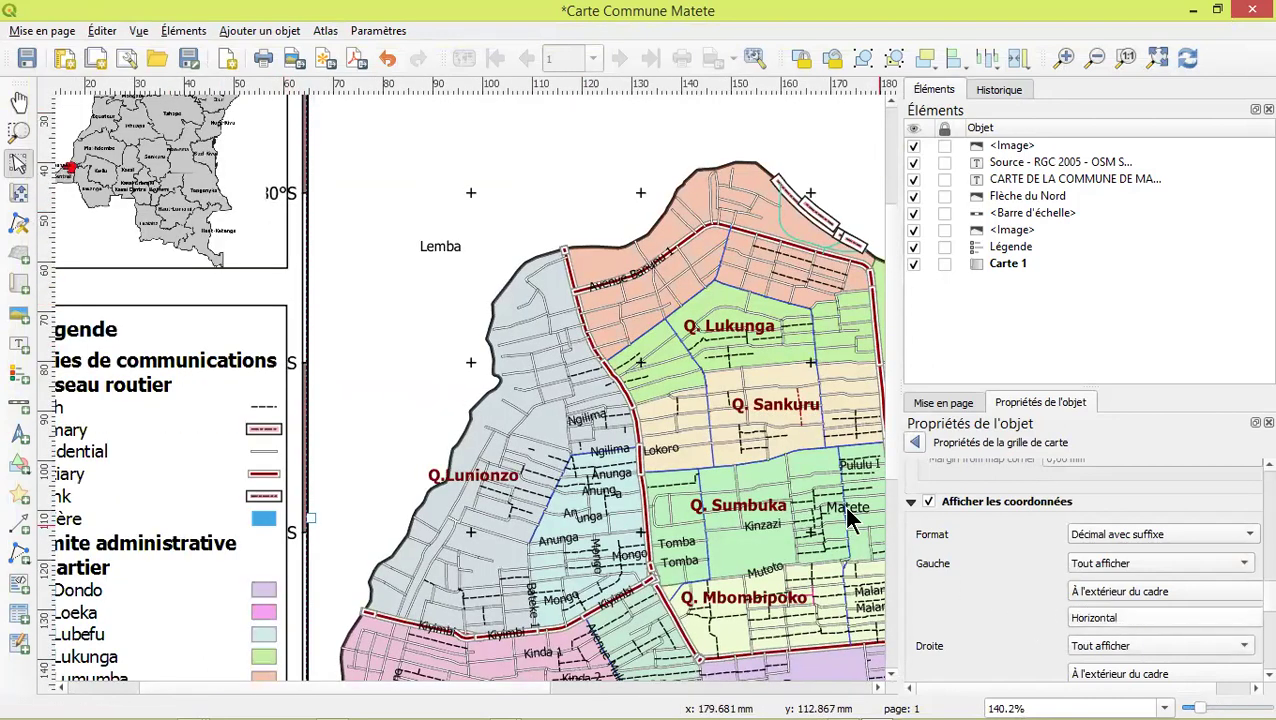
click(1104, 620)
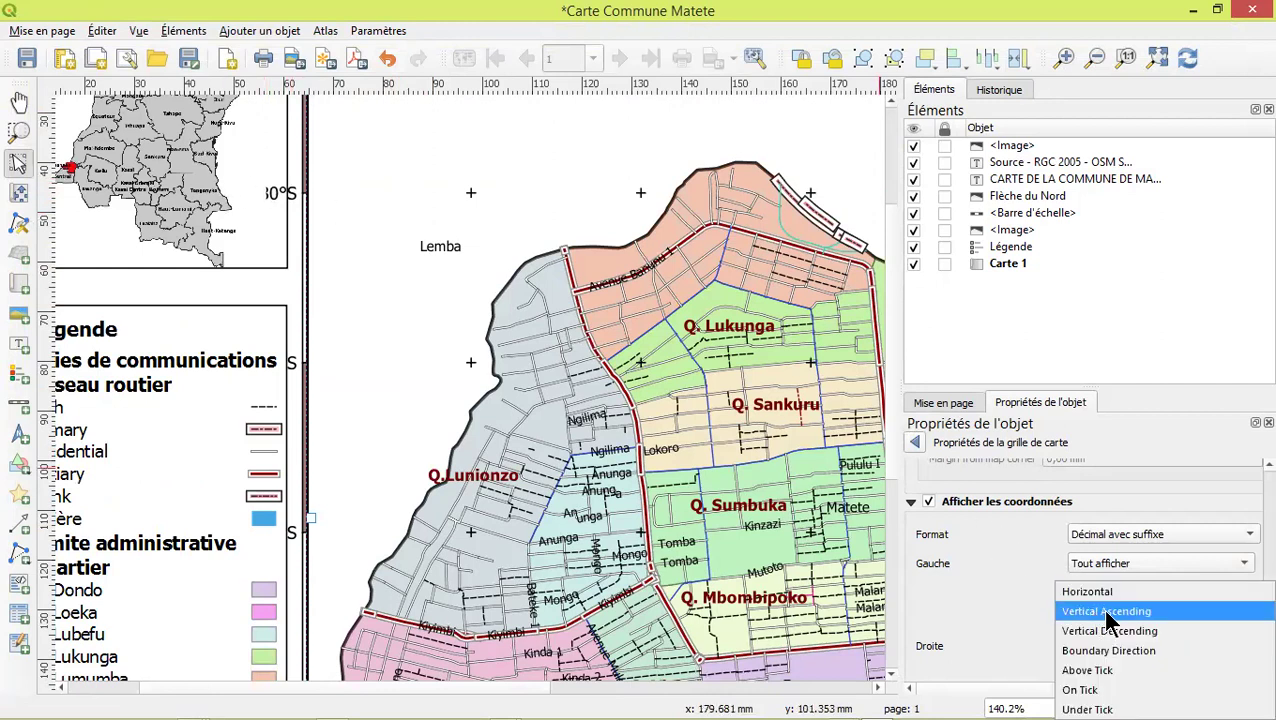
click(1107, 611)
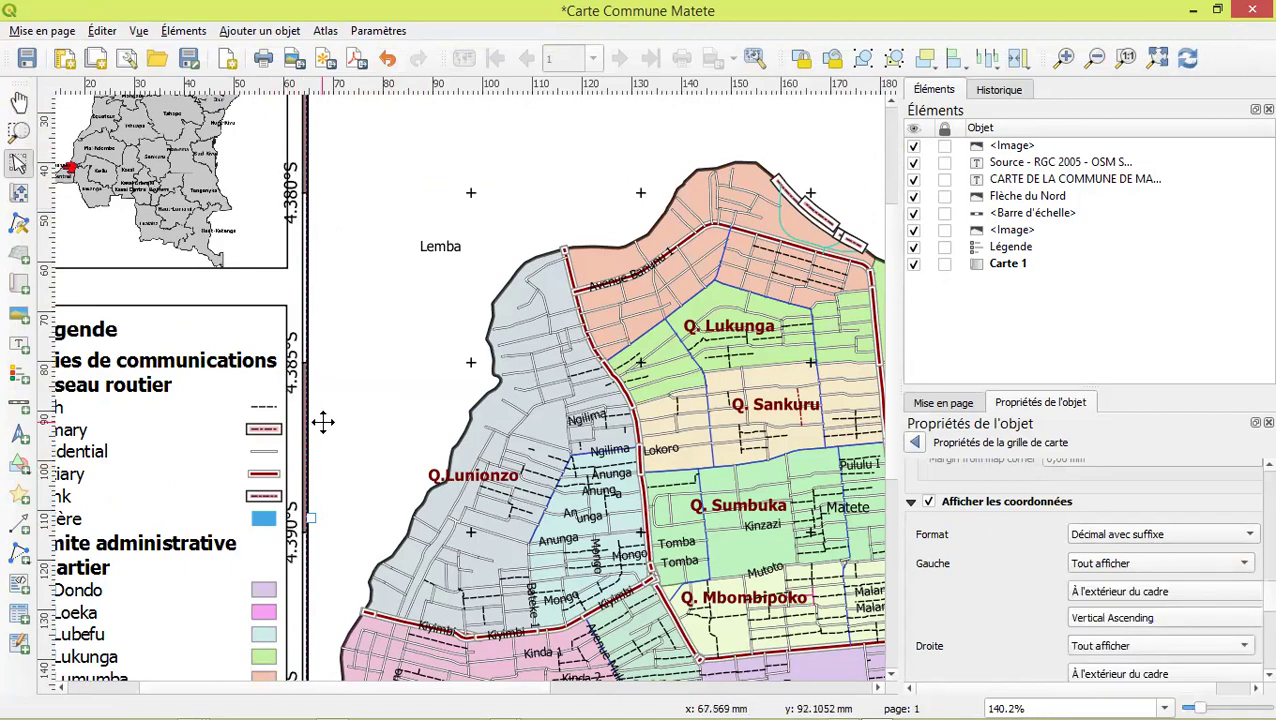
Set the orientation of the grid coordinates on the map's right side to Vertical Ascending
scroll(842, 289, down, 2)
scroll(674, 325, up, 1)
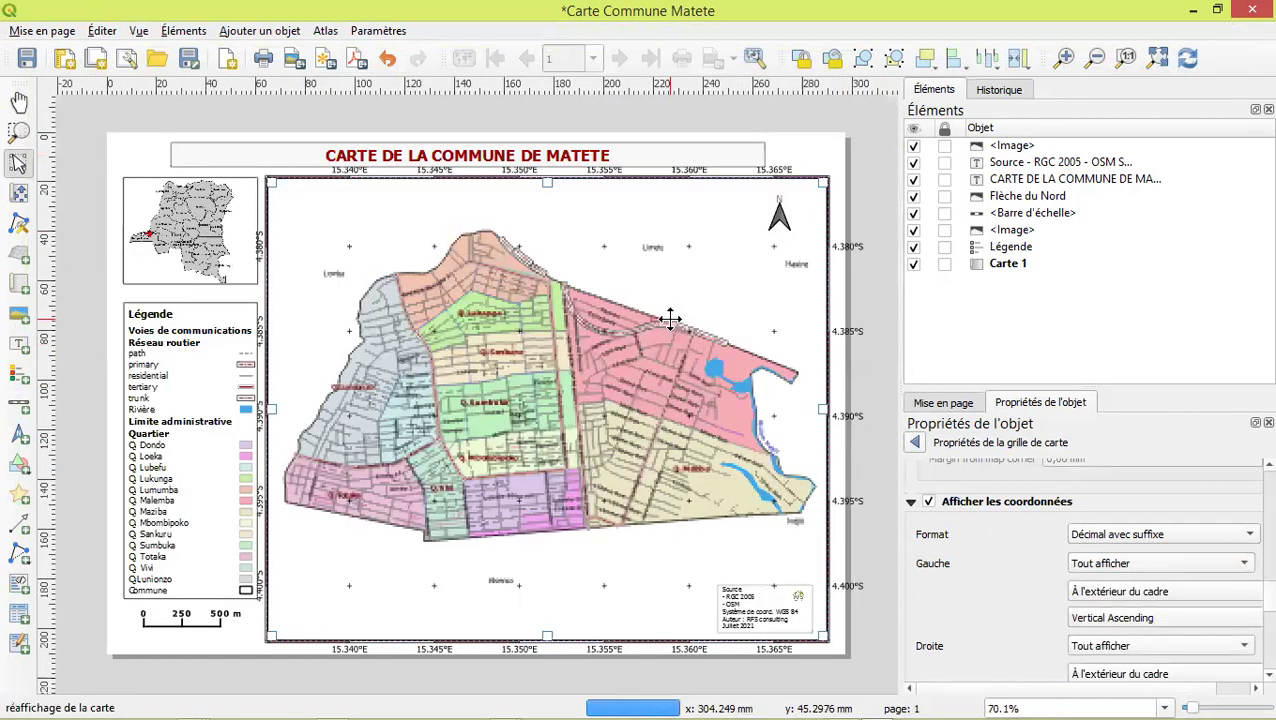
scroll(834, 319, up, 1)
scroll(866, 333, down, 1)
scroll(866, 333, up, 2)
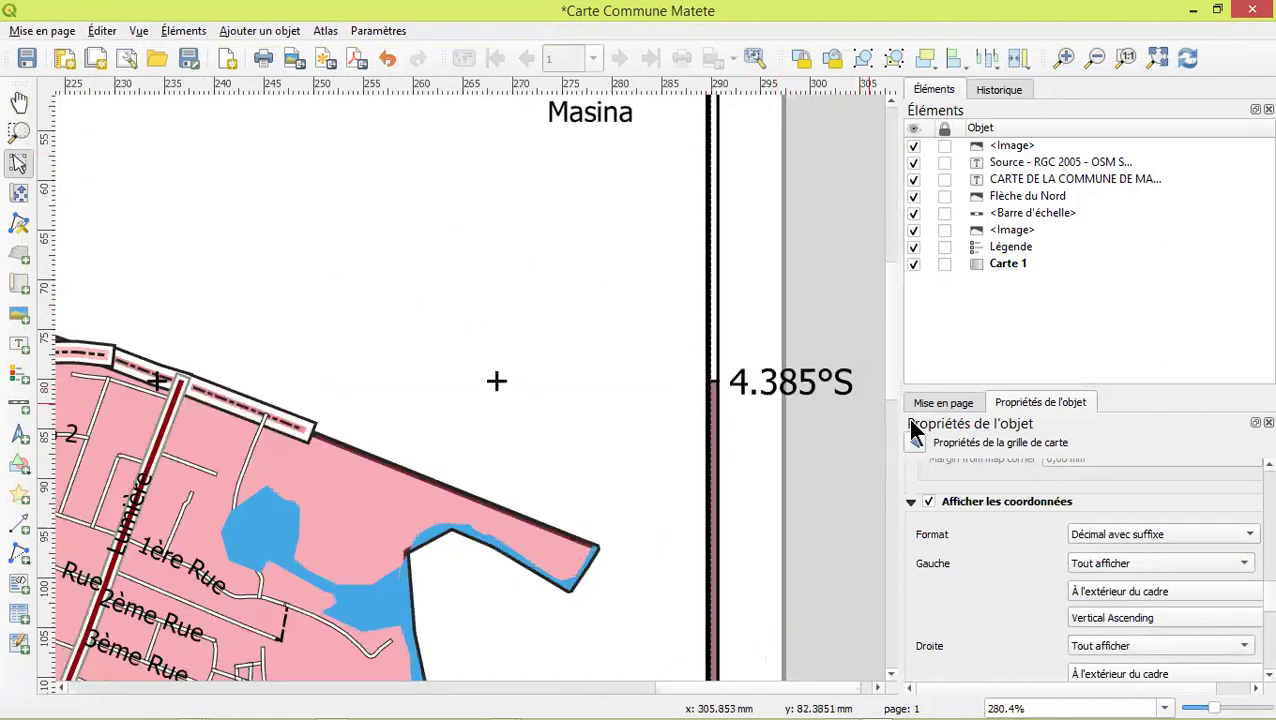
scroll(1011, 592, down, 2)
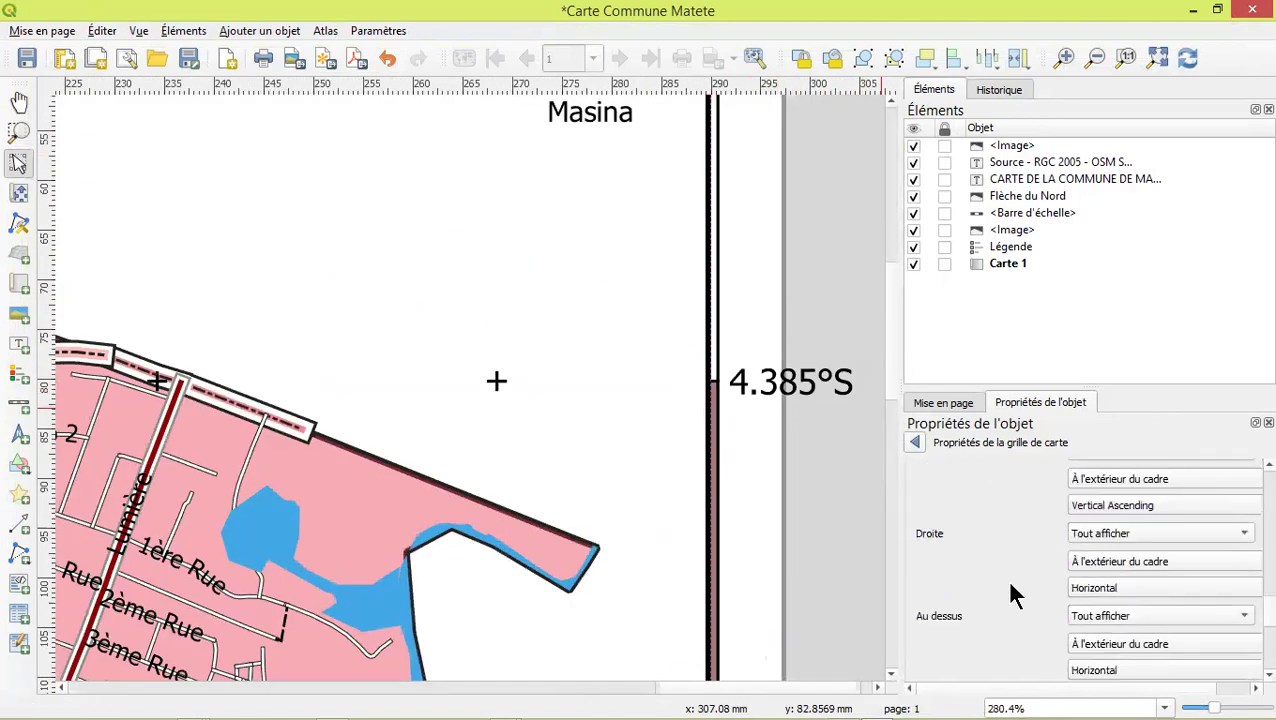
click(1118, 591)
click(1125, 610)
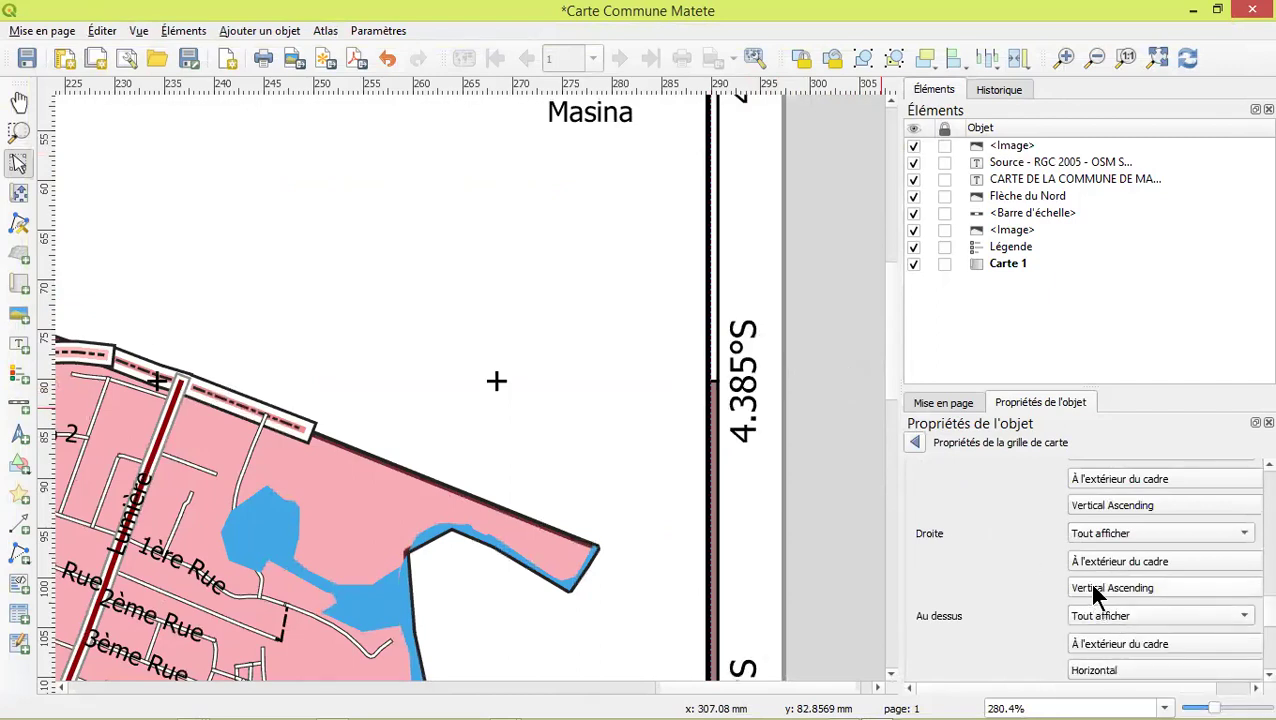
Set the font size of the grid coordinate labels to 8 points and return to the grid properties
scroll(1020, 550, down, 1)
scroll(1020, 550, down, 2)
scroll(1016, 534, down, 1)
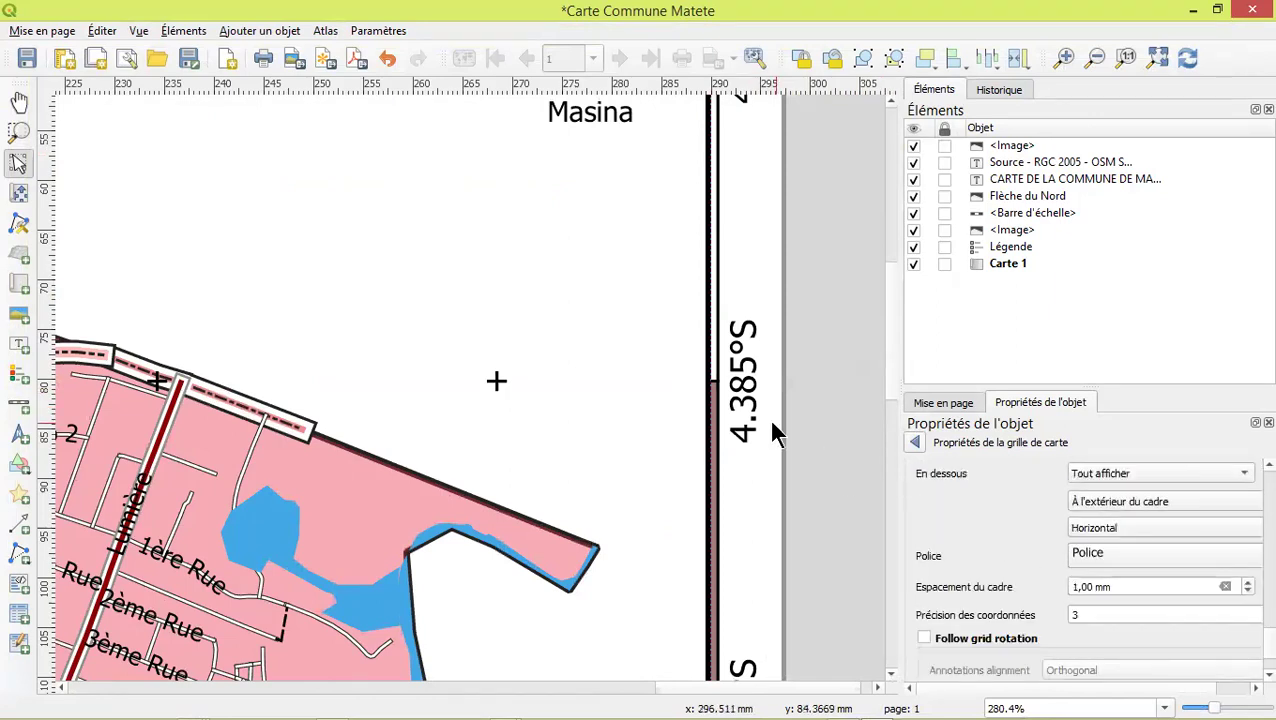
click(1118, 558)
drag(1000, 625, 910, 625)
text(8)
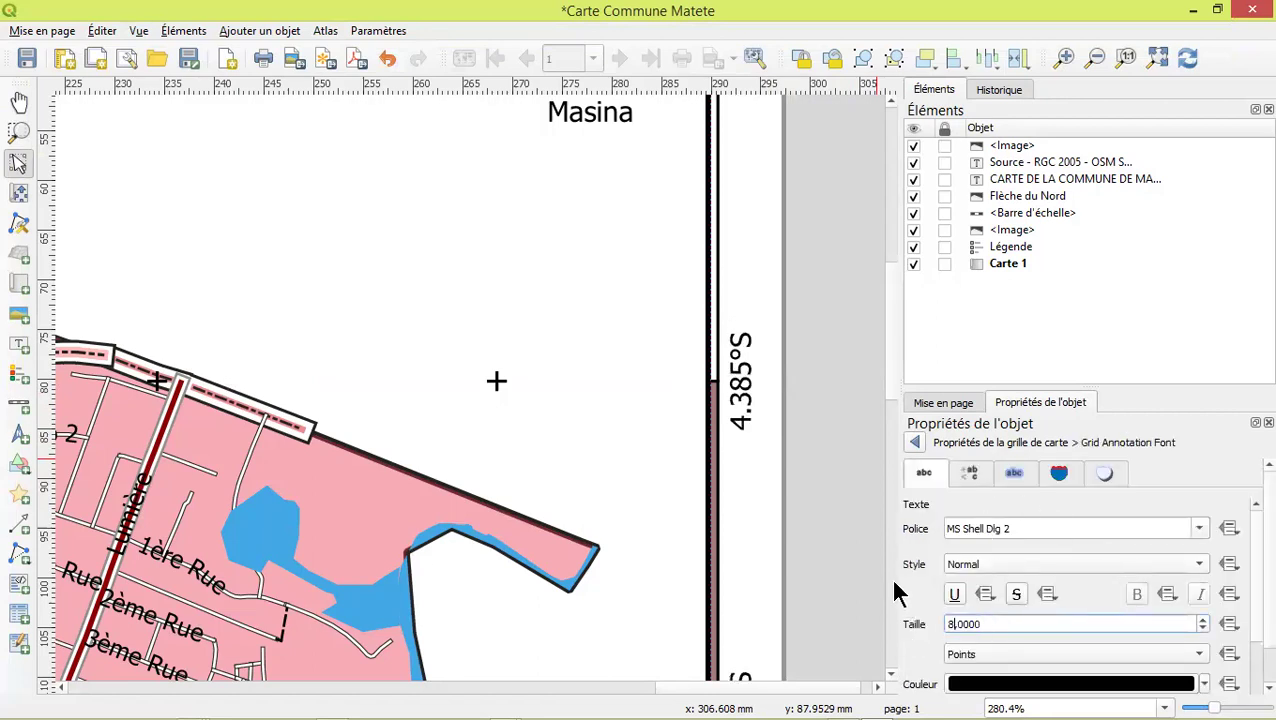
click(916, 443)
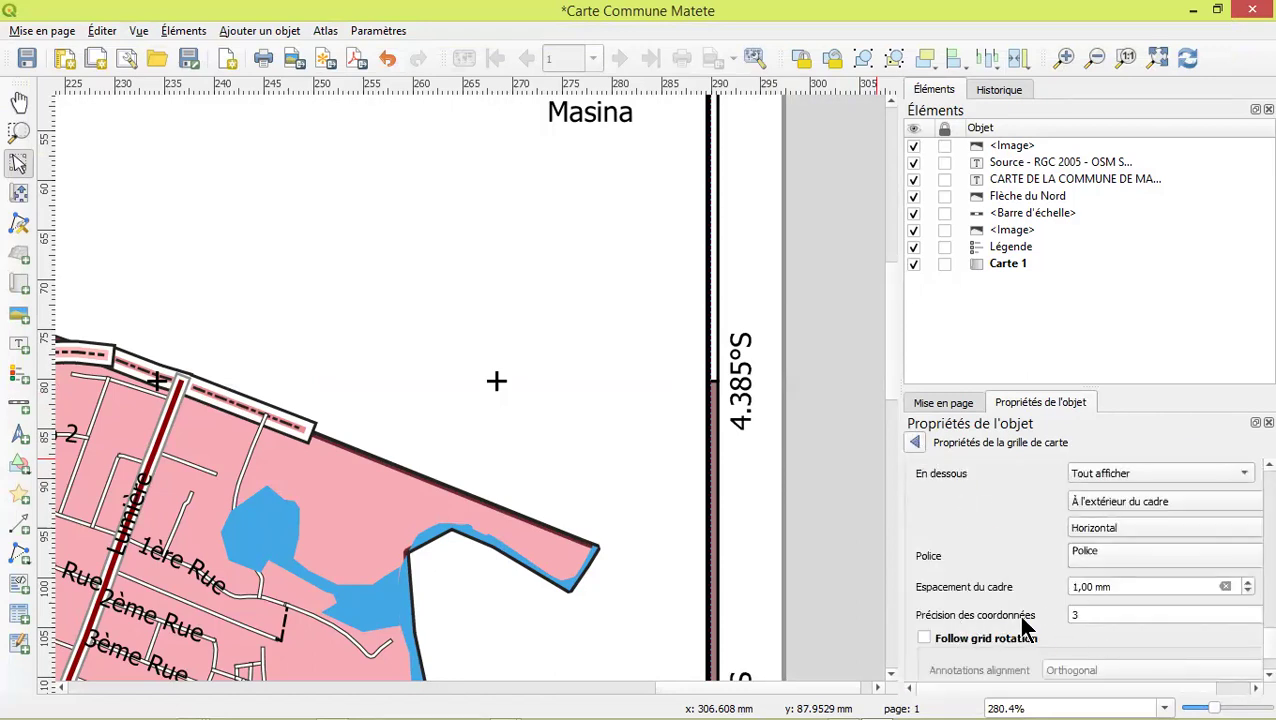
scroll(1033, 571, down, 3)
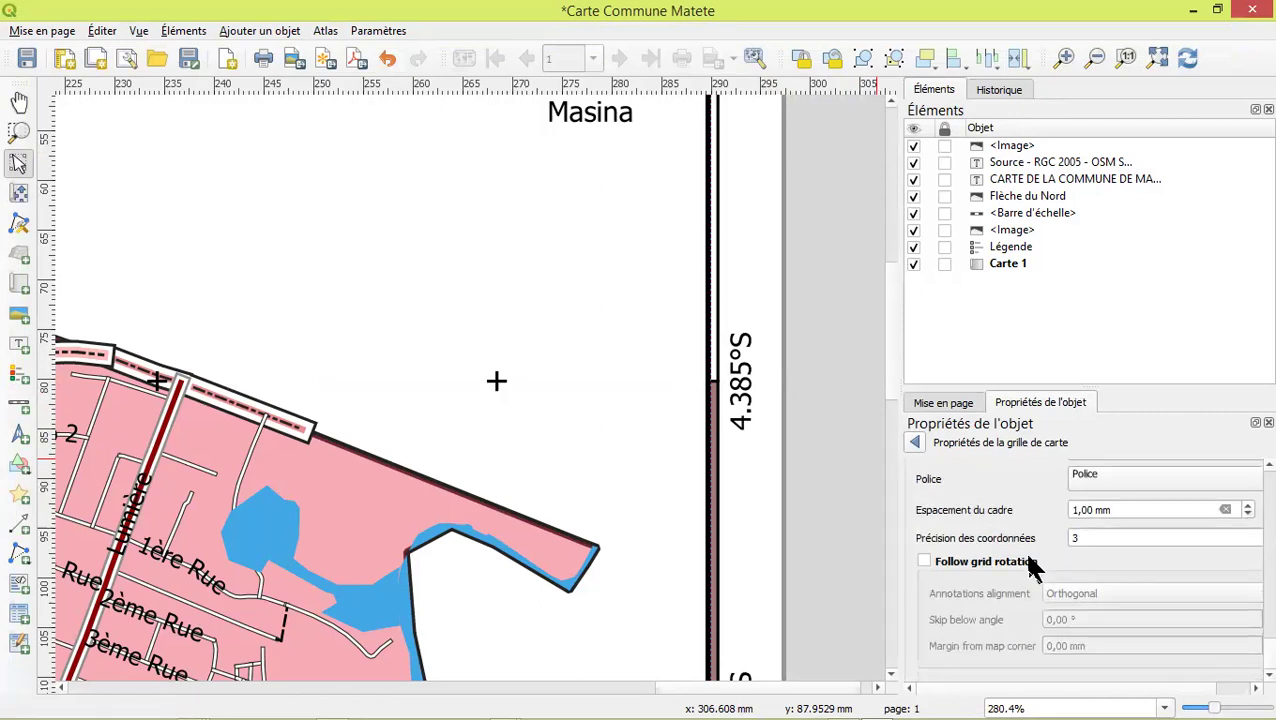
Move the map title label up to the page's top edge so it clears the grid coordinates
click(916, 443)
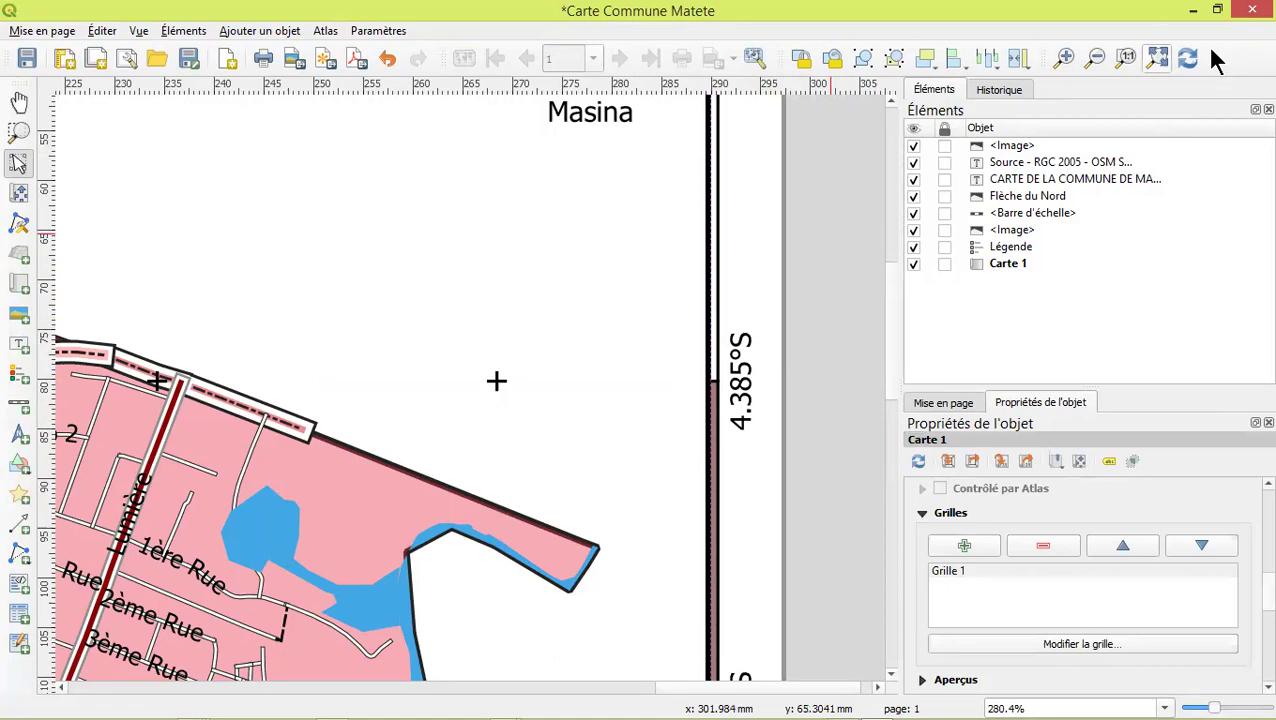
click(1157, 58)
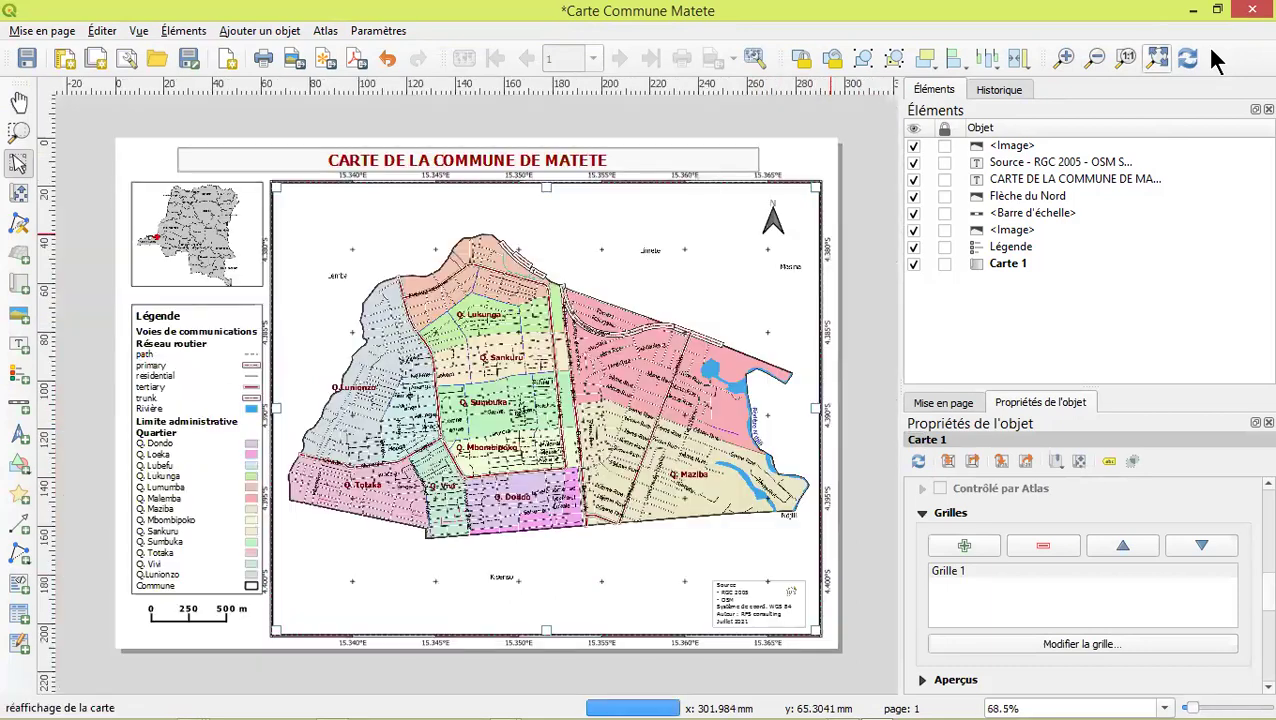
click(821, 160)
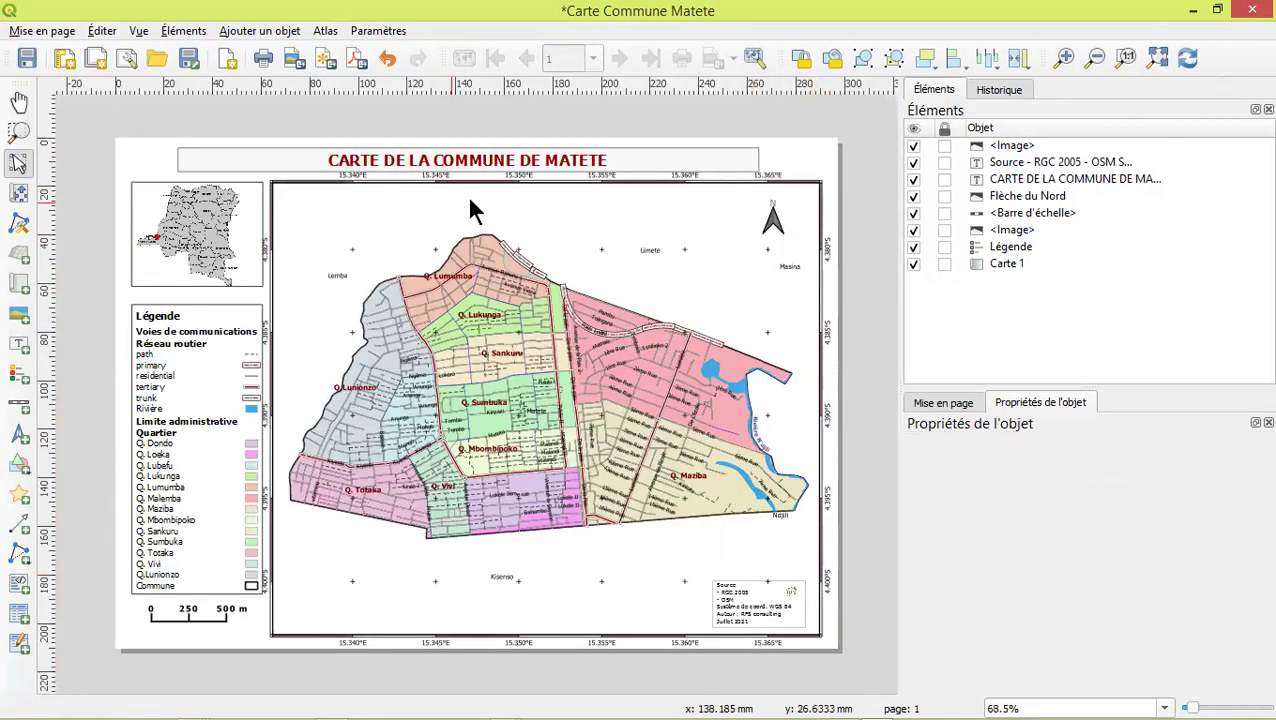
scroll(530, 162, up, 1)
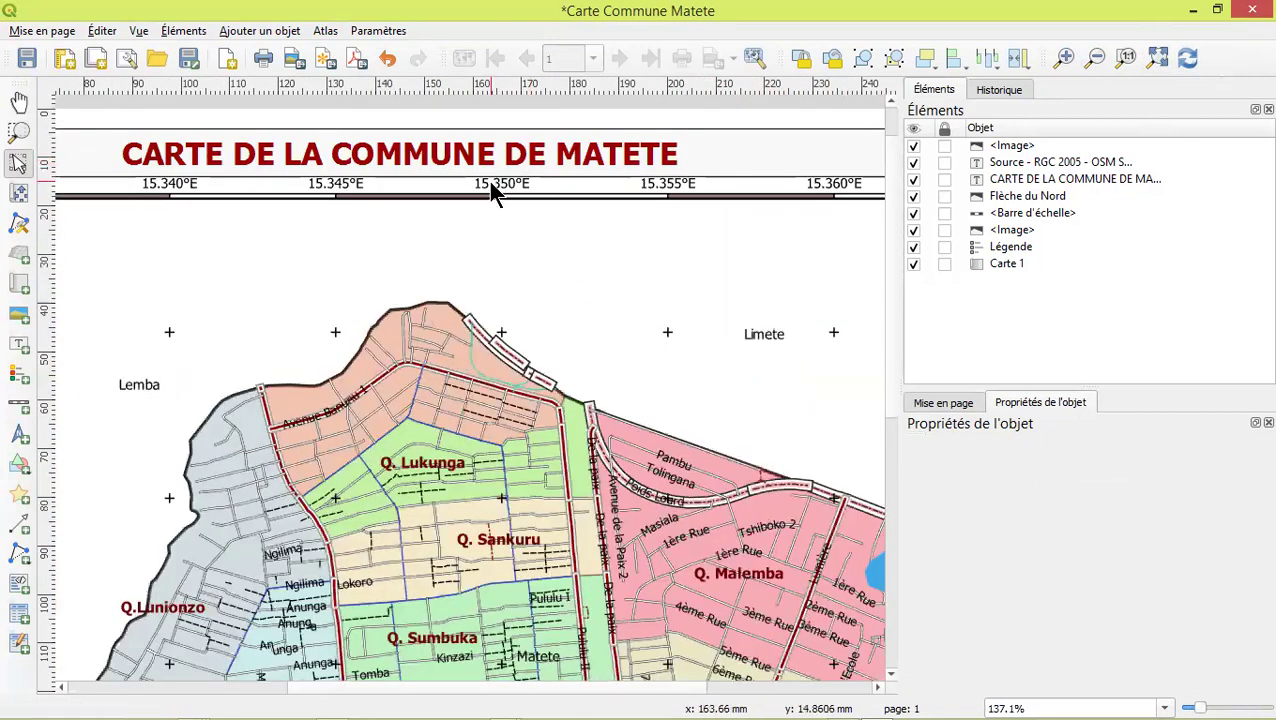
click(506, 150)
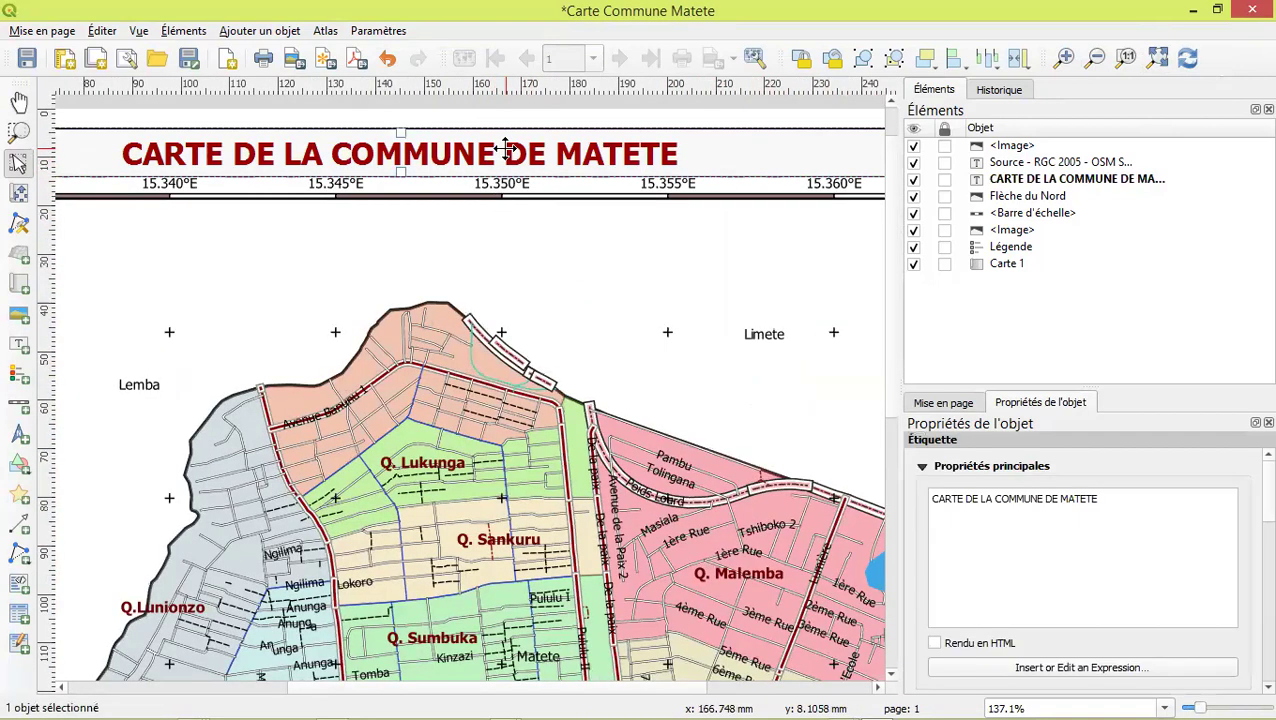
key(Up)
key(Up)
key(Up)
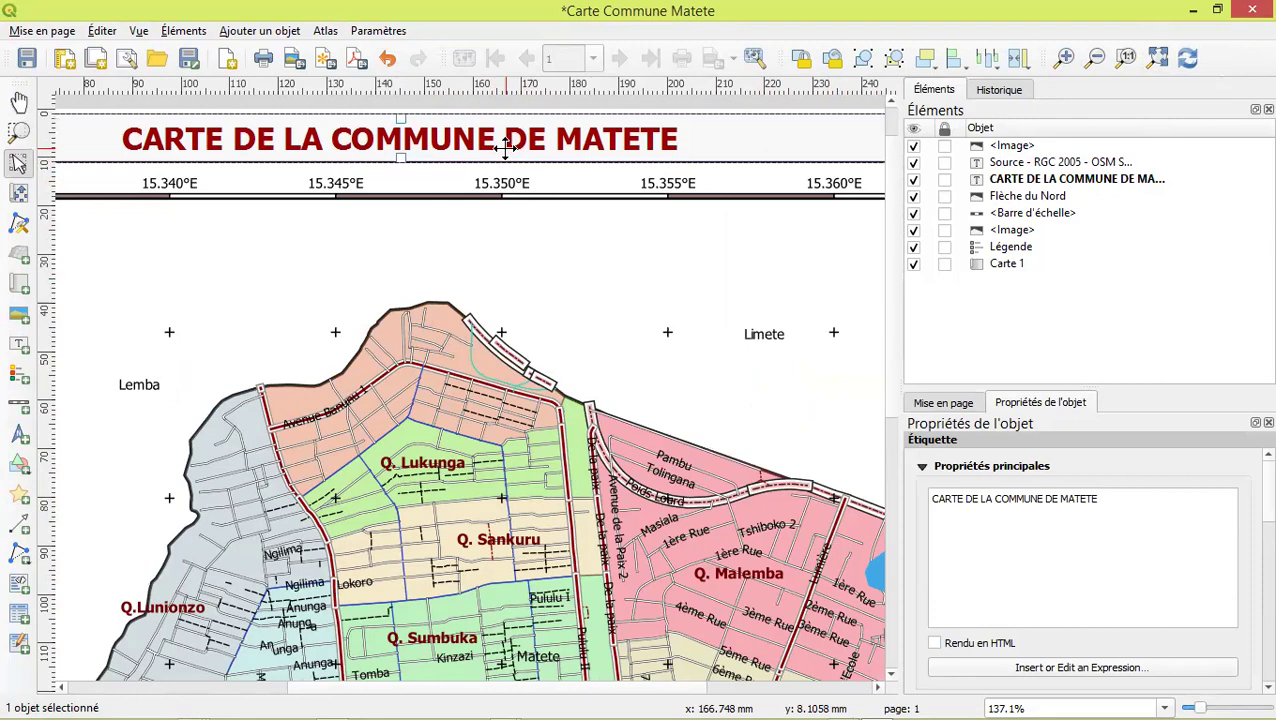
Shift the location image and the legend left toward the page edge, aligning their left sides
scroll(476, 307, down, 2)
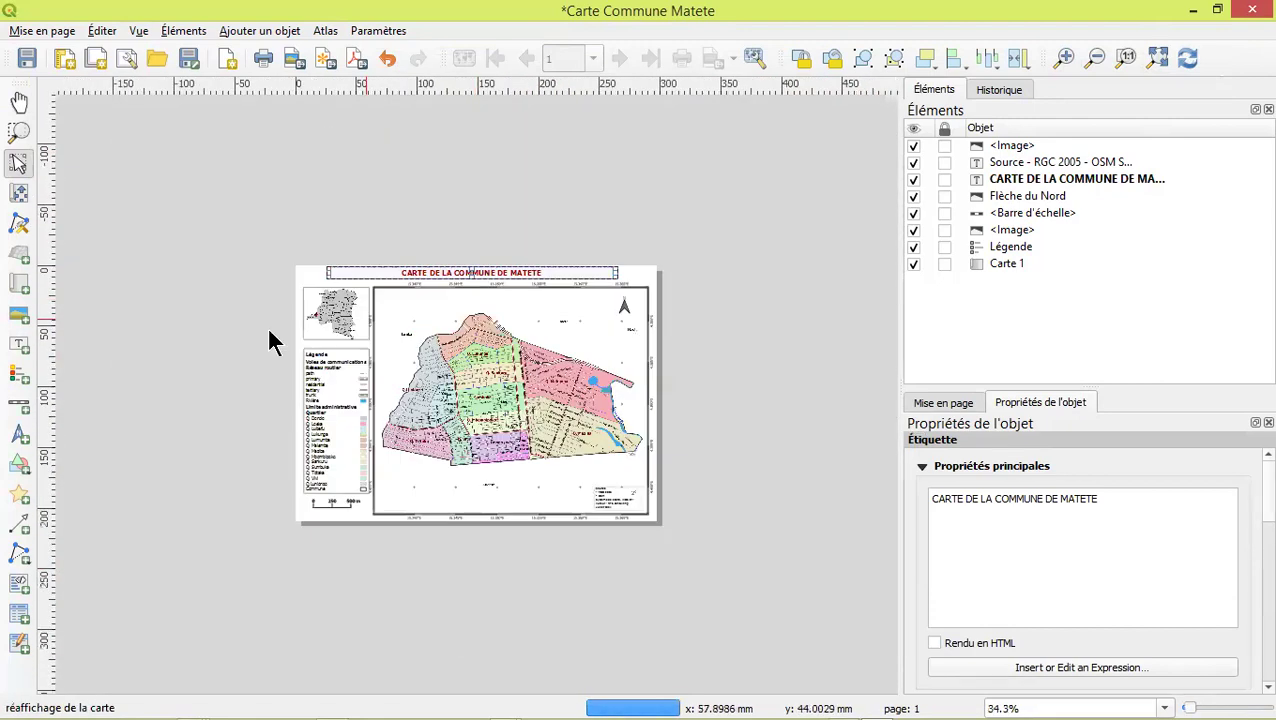
scroll(360, 370, up, 1)
scroll(228, 385, down, 1)
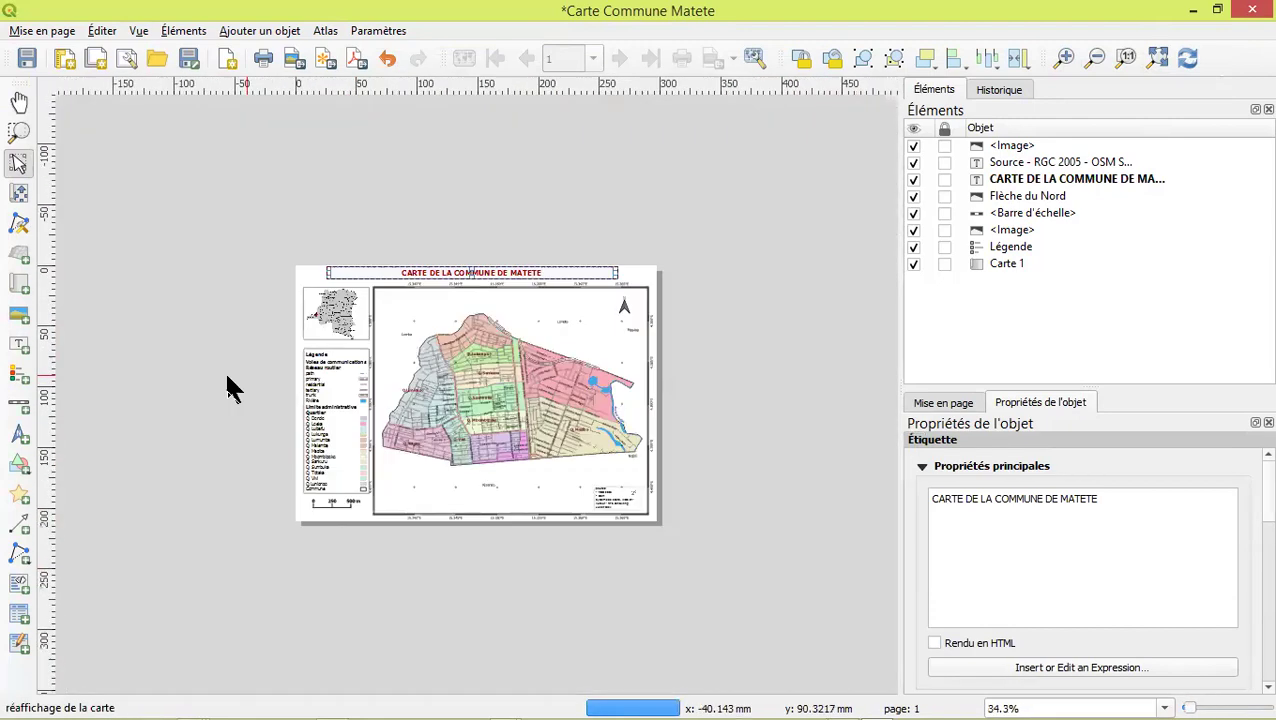
scroll(281, 376, up, 1)
click(150, 255)
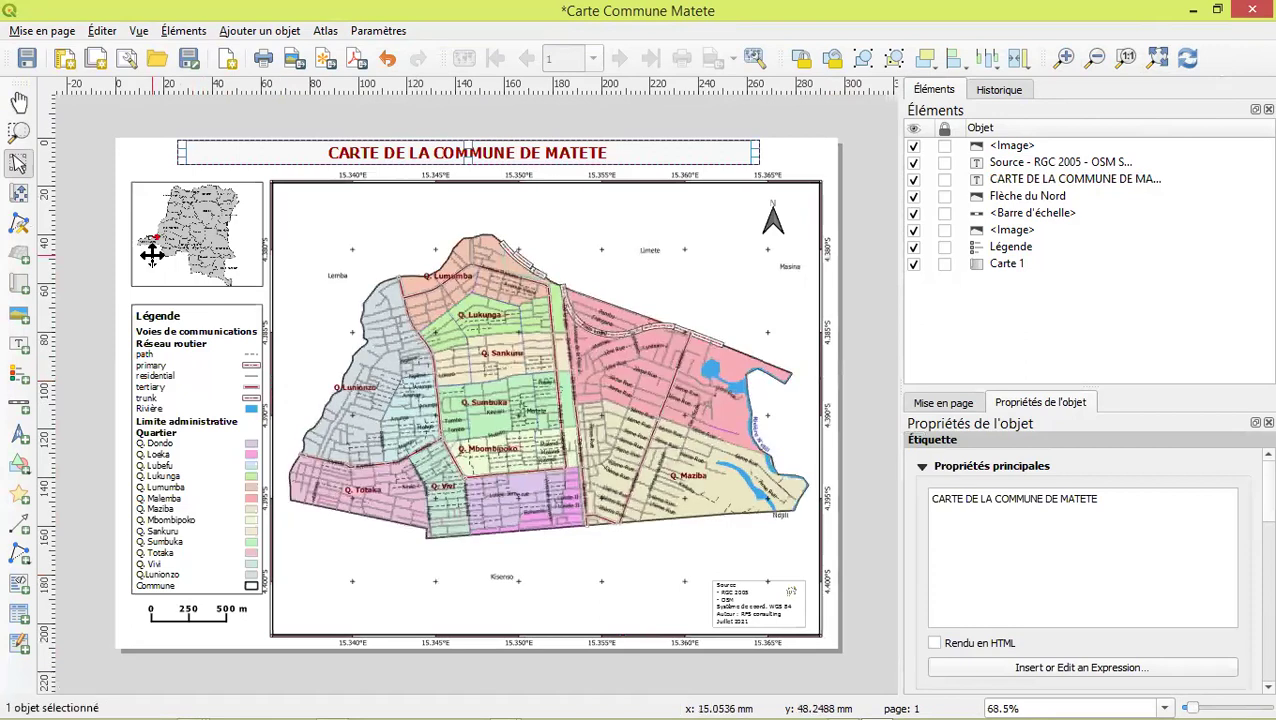
drag(150, 255, 143, 255)
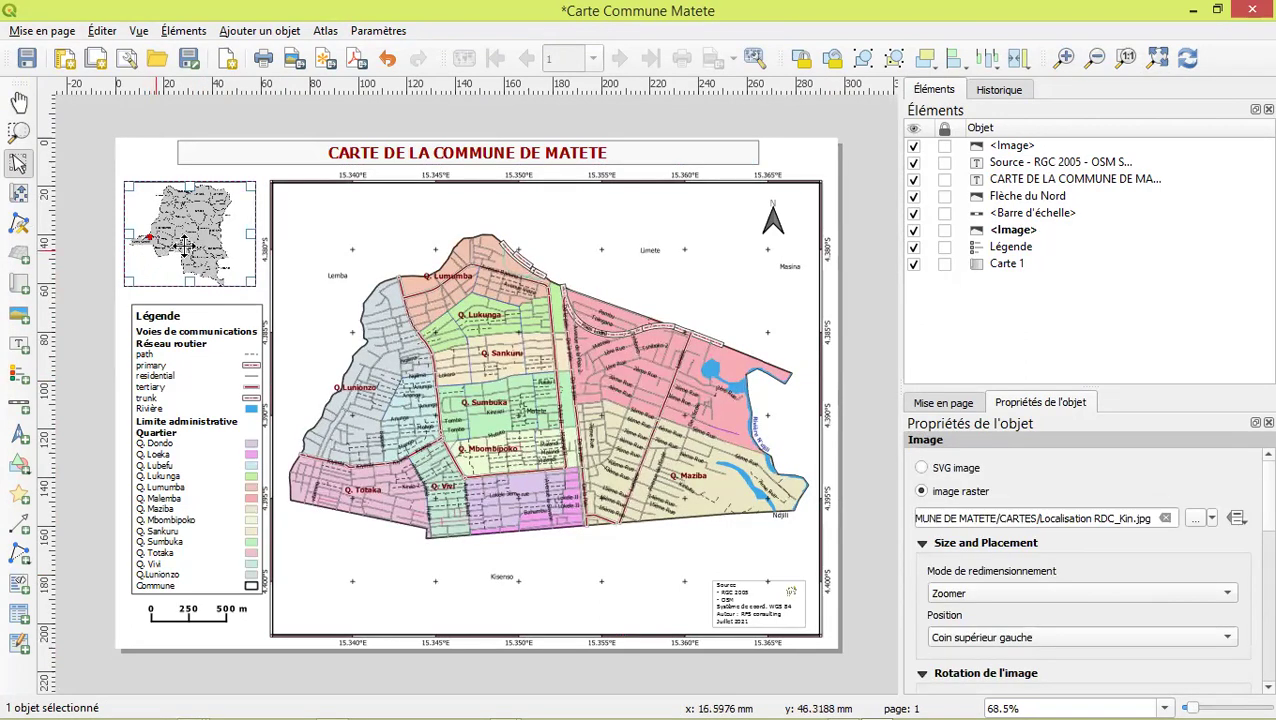
drag(204, 356, 194, 356)
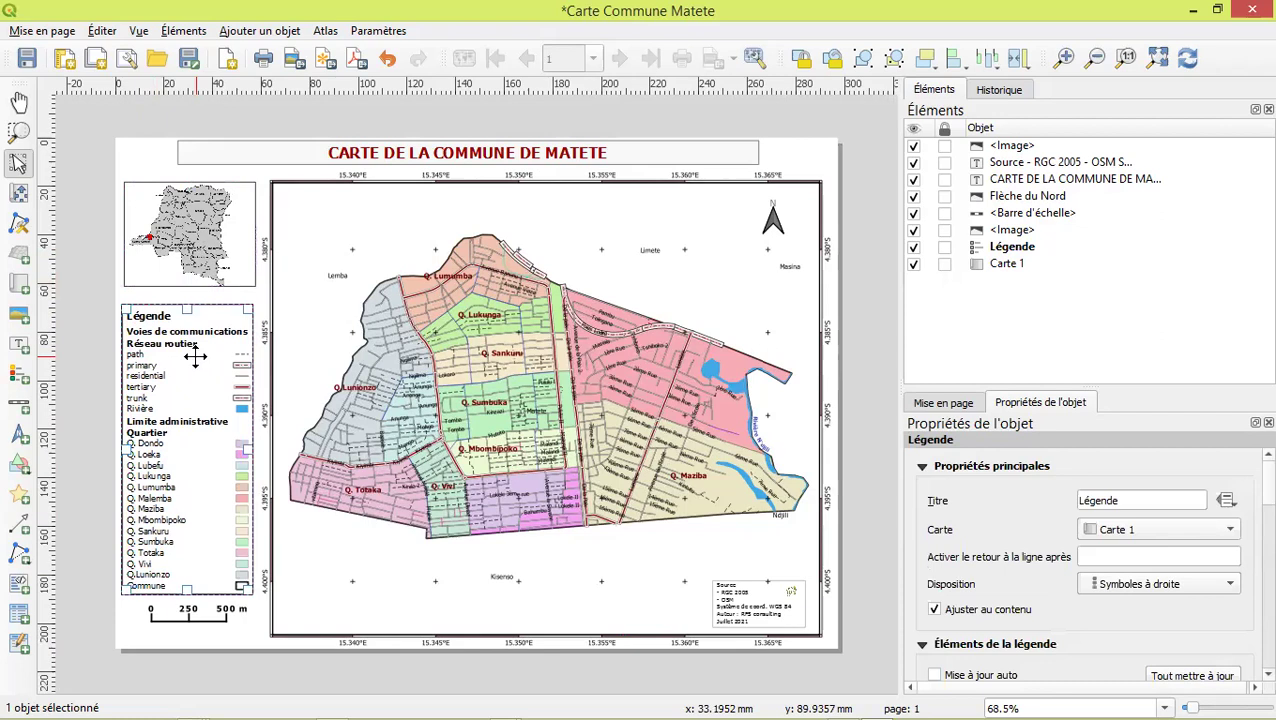
drag(213, 213, 210, 213)
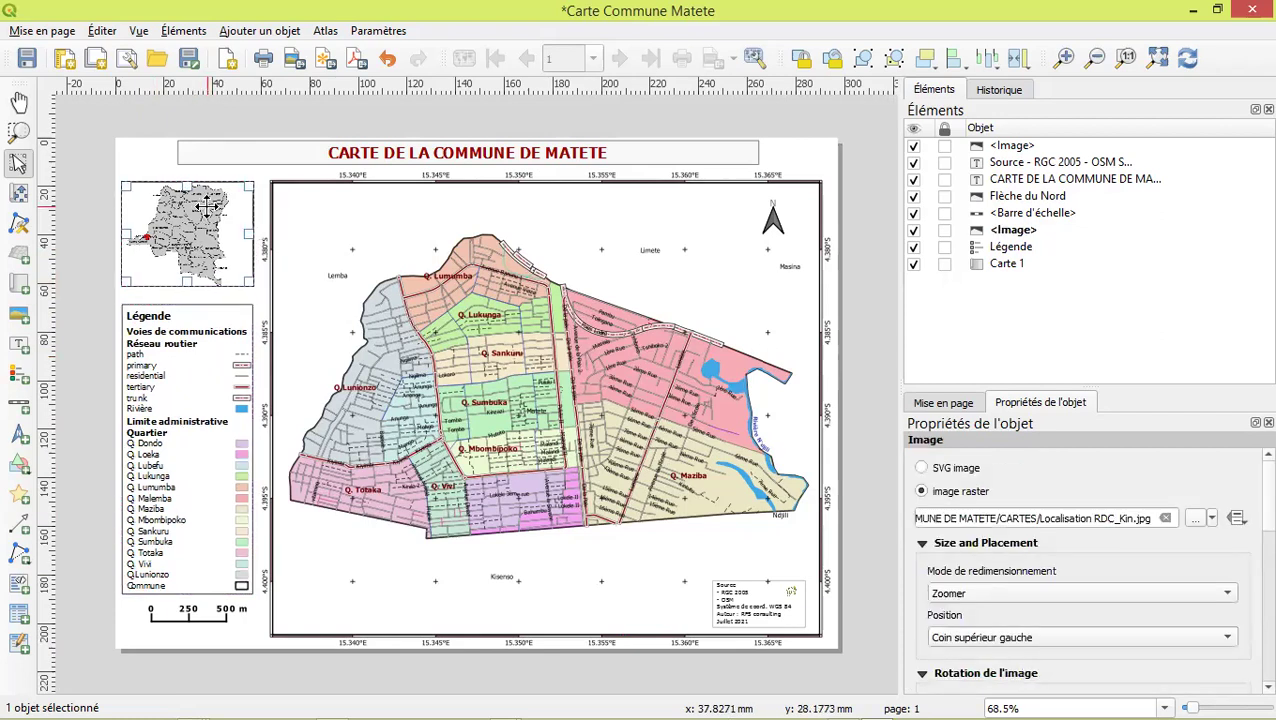
Nudge the scale bar left so it sits centred under the legend
click(209, 610)
key(Left)
key(Left)
key(Left)
key(Left)
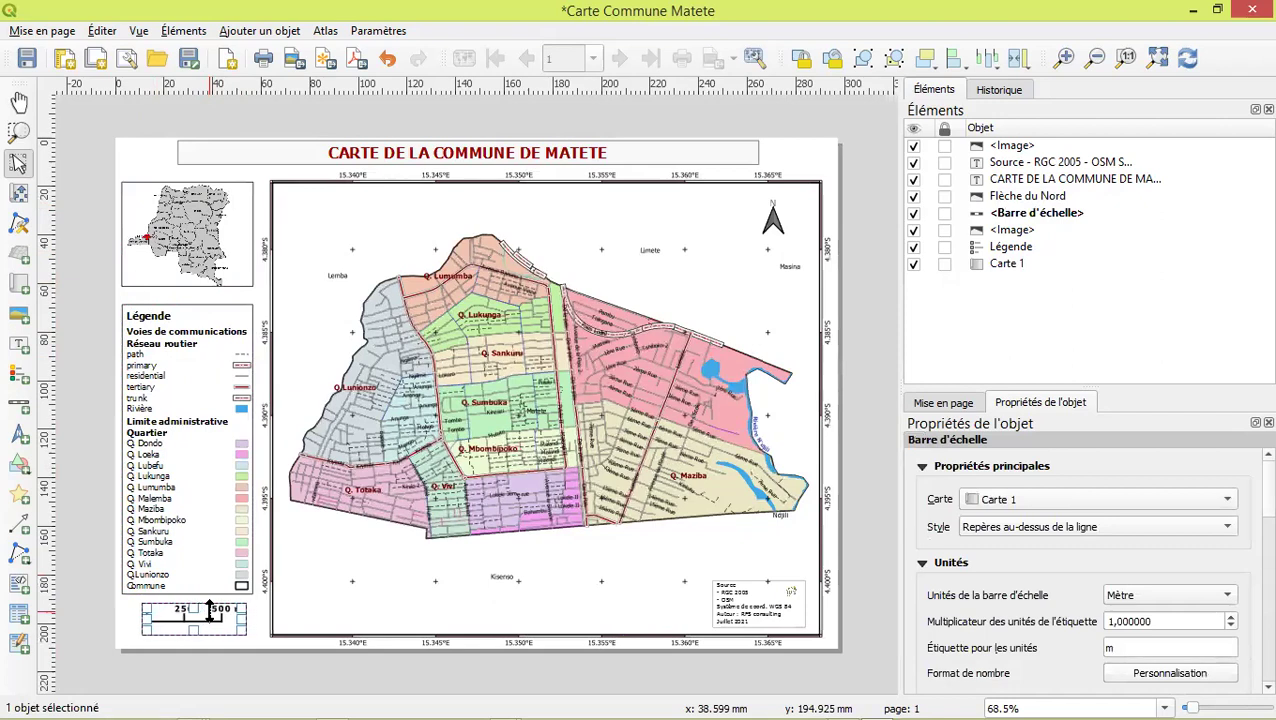
key(Left)
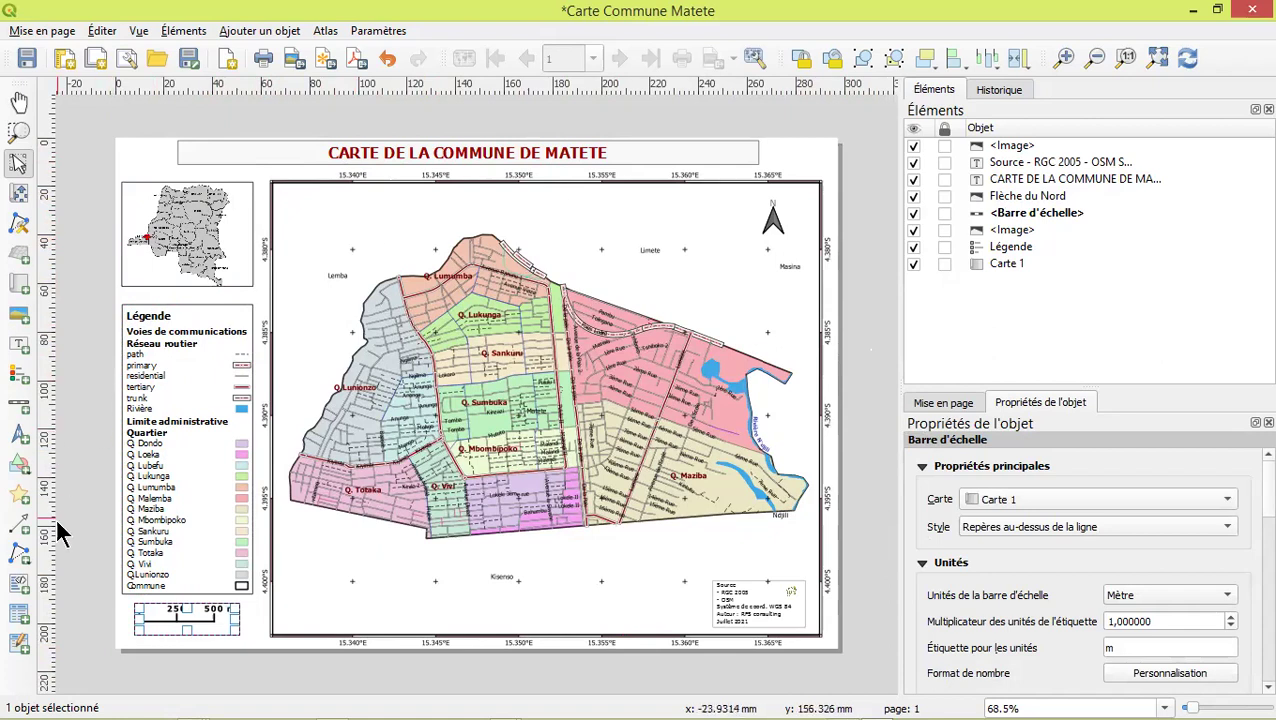
Draw a rectangle around the map and its coordinates, from about x 59, y 13.5 mm to the page's lower-right corner
click(23, 464)
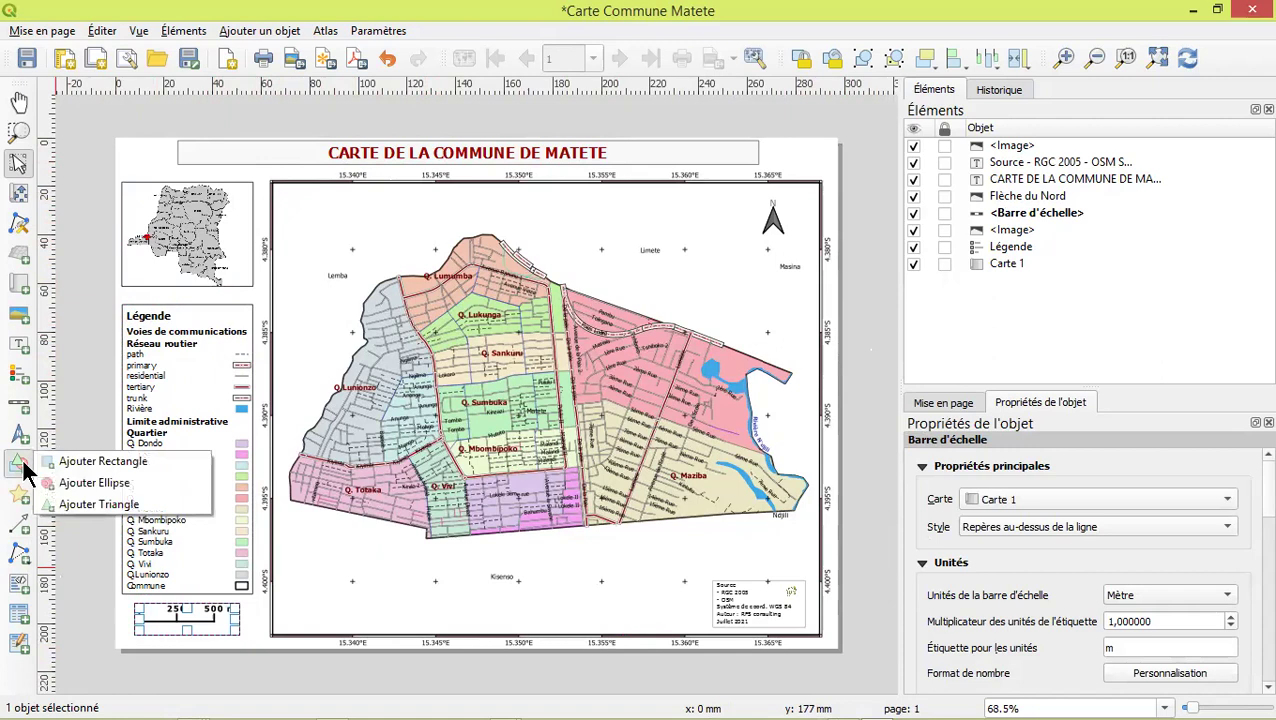
click(103, 461)
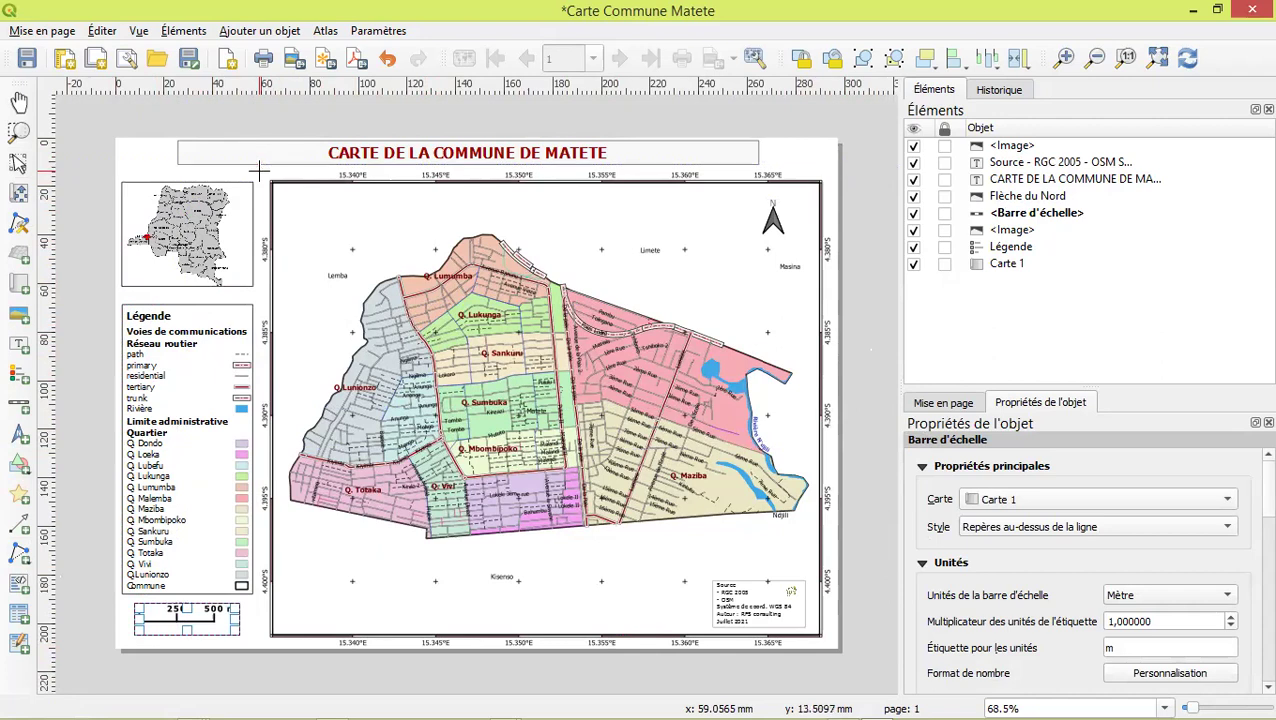
drag(258, 168, 836, 654)
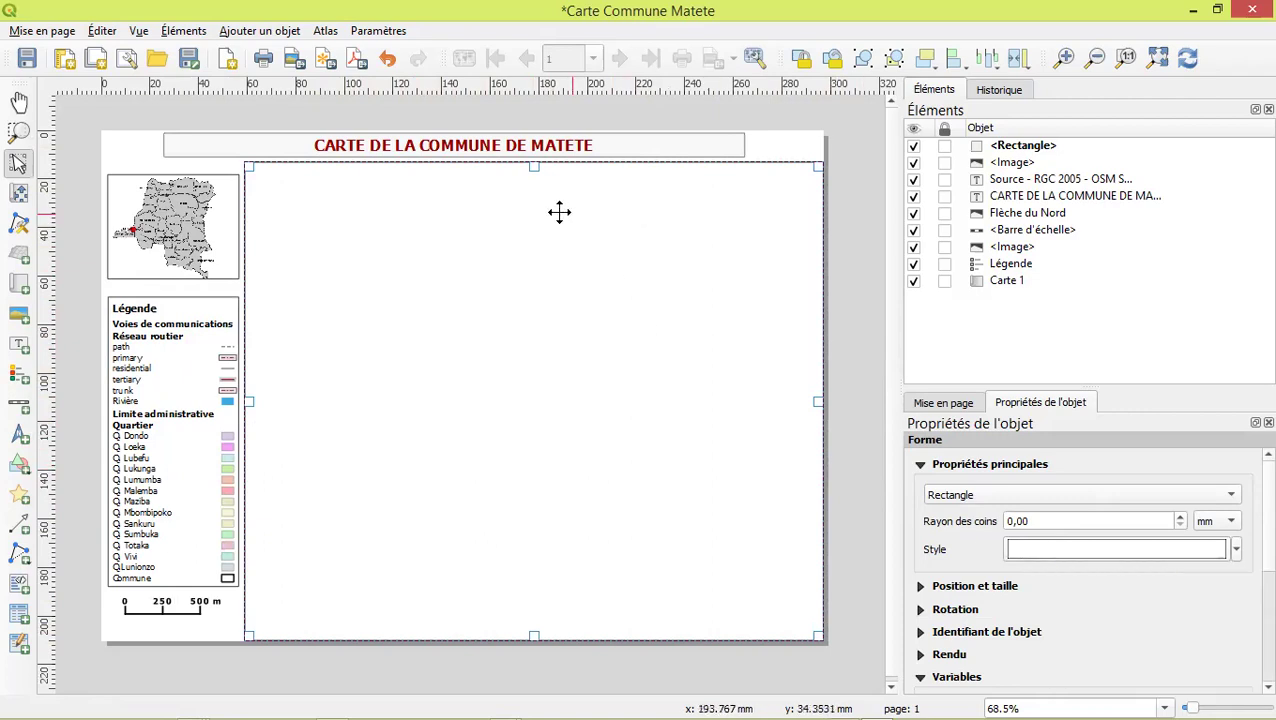
Set the fill style of the rectangle's simple fill to Pas de remplissage
click(1073, 556)
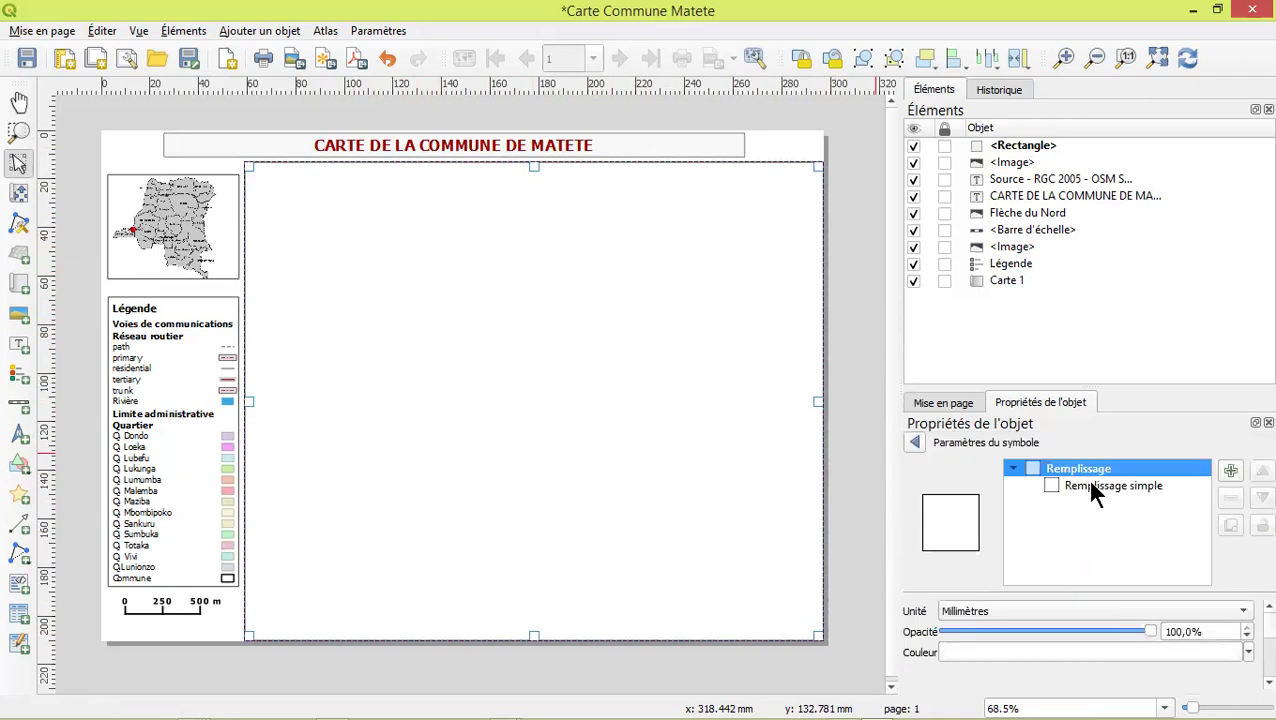
click(1093, 488)
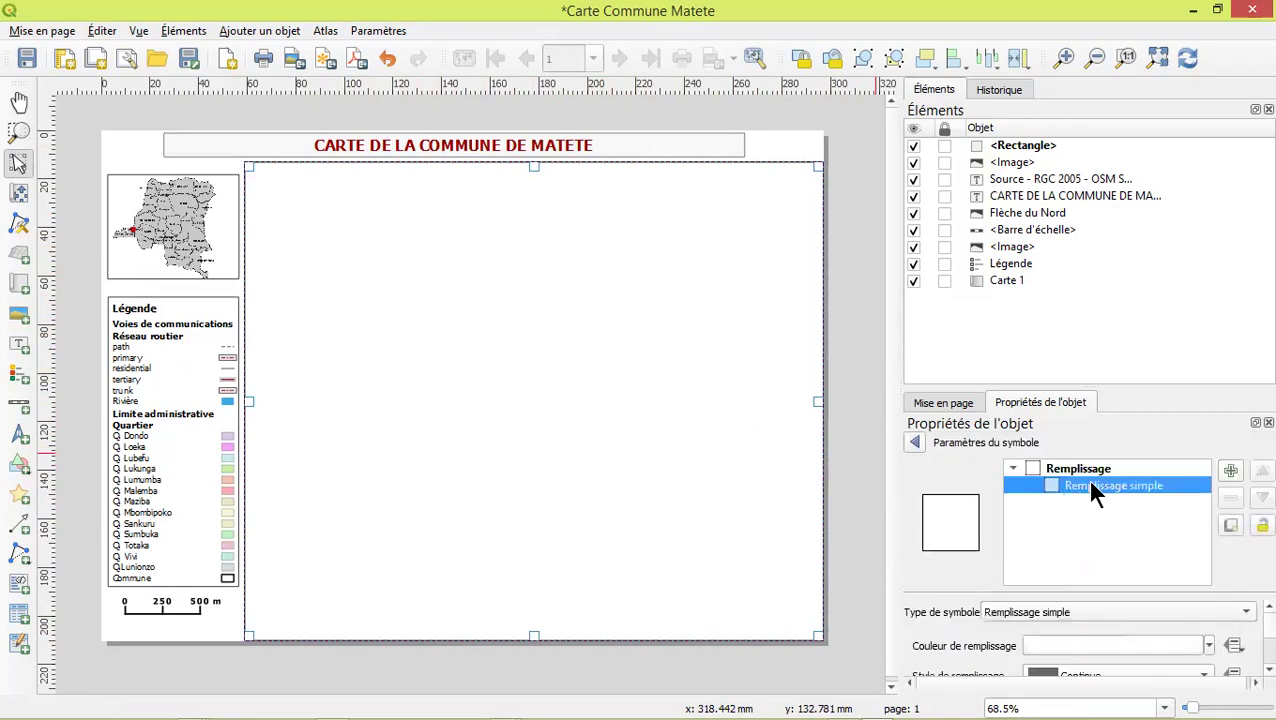
click(1236, 555)
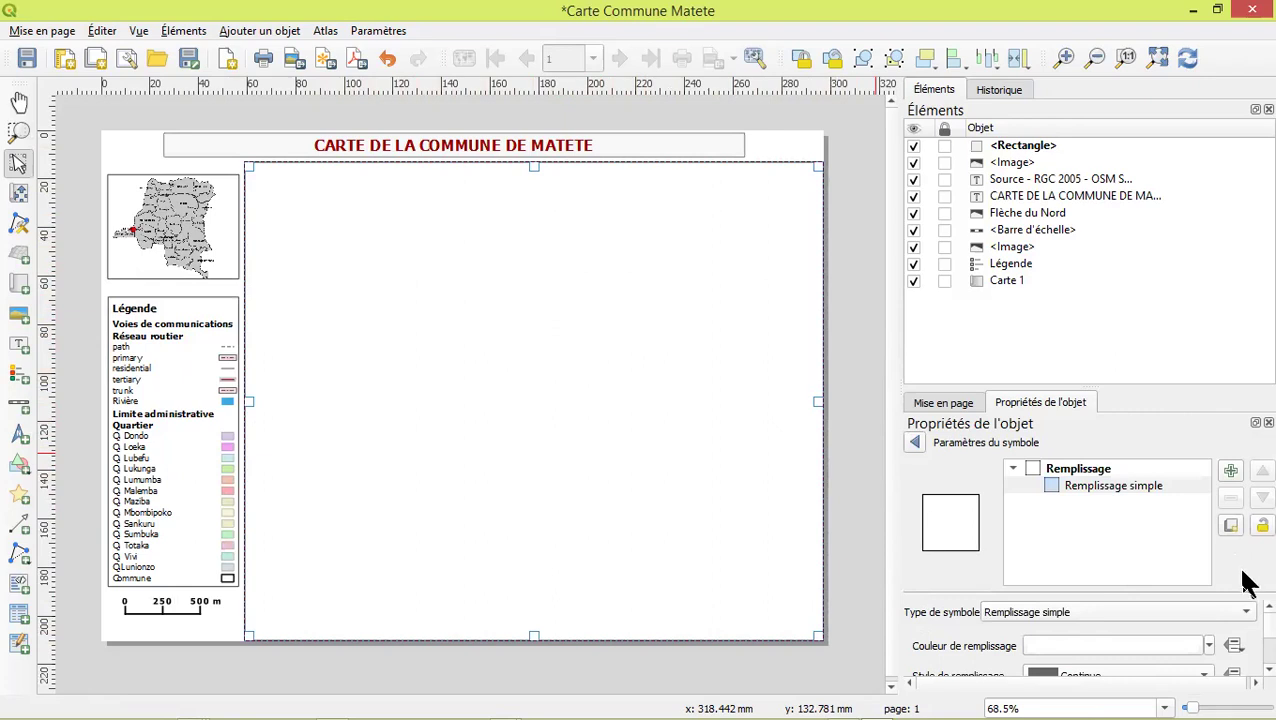
scroll(1246, 678, down, 2)
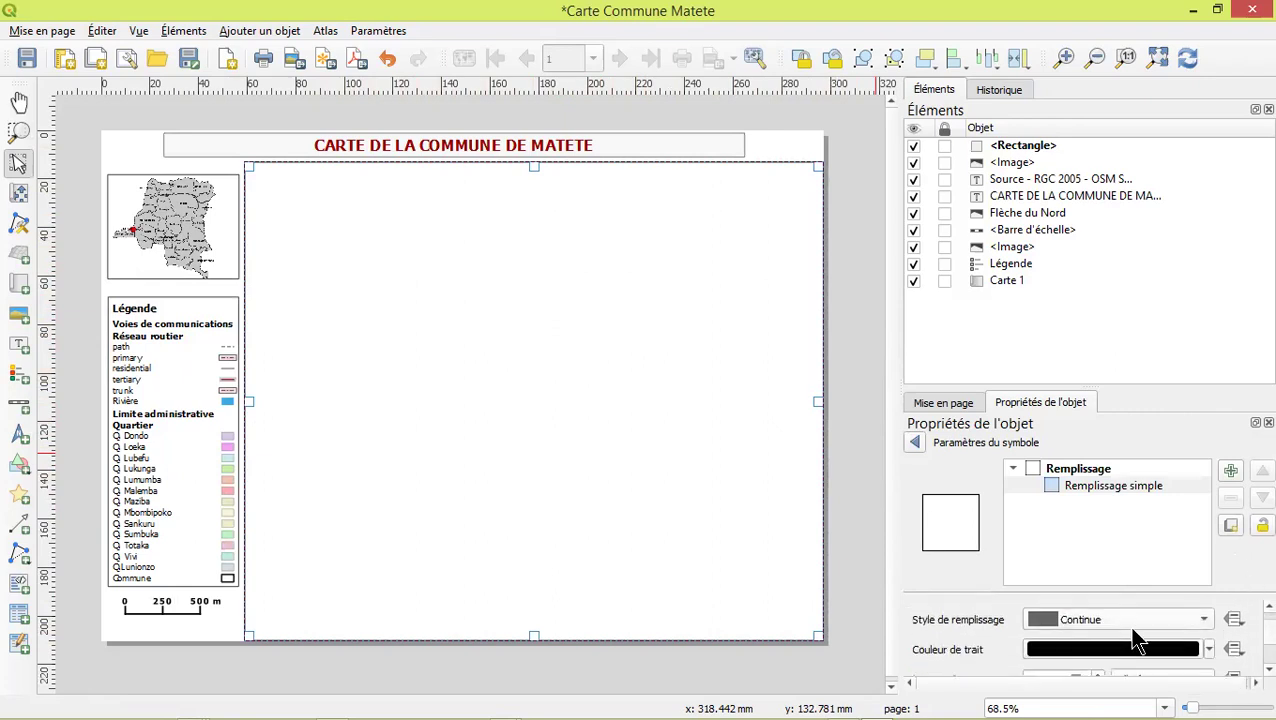
click(1068, 622)
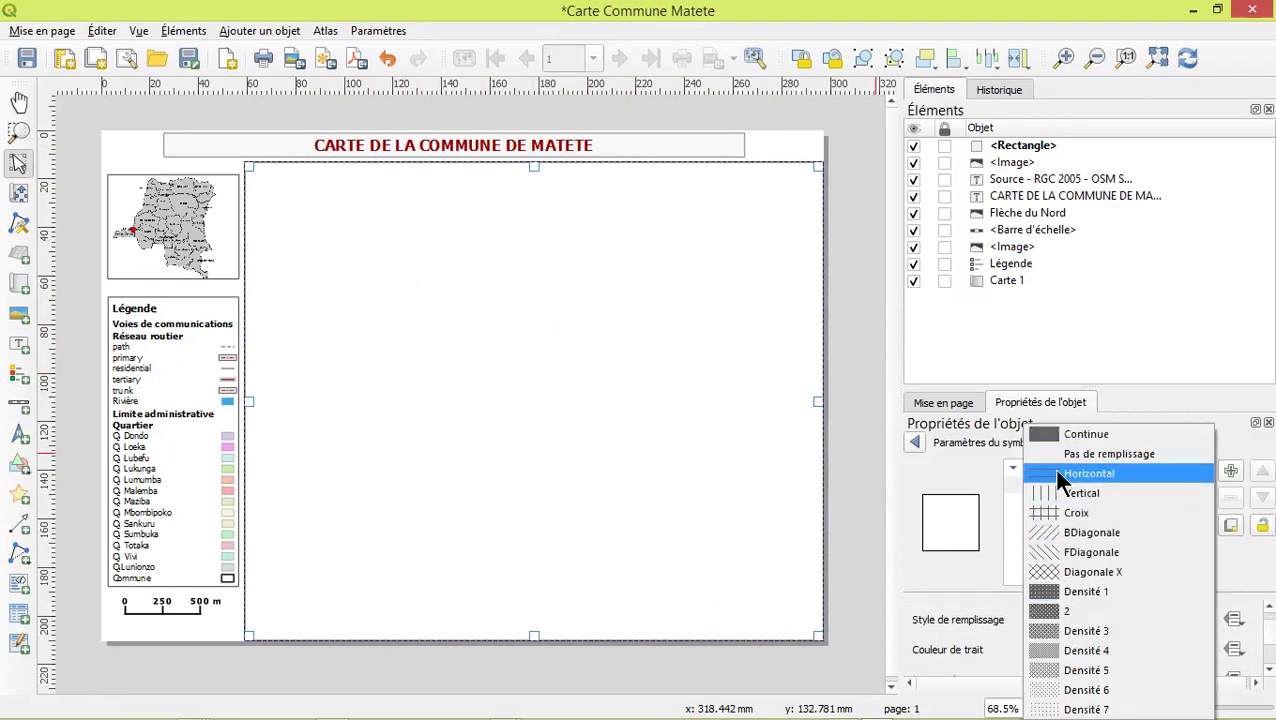
click(1052, 454)
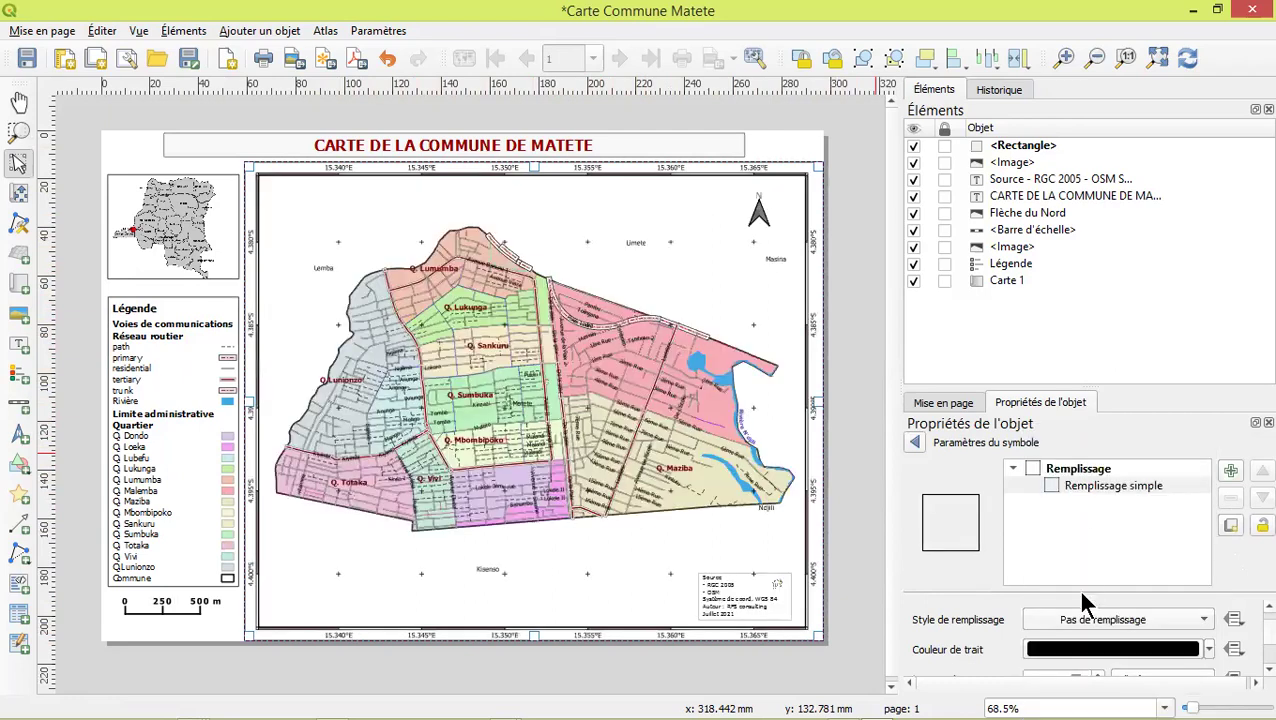
Set the rectangle's stroke width to 1.1 mm
scroll(985, 657, down, 2)
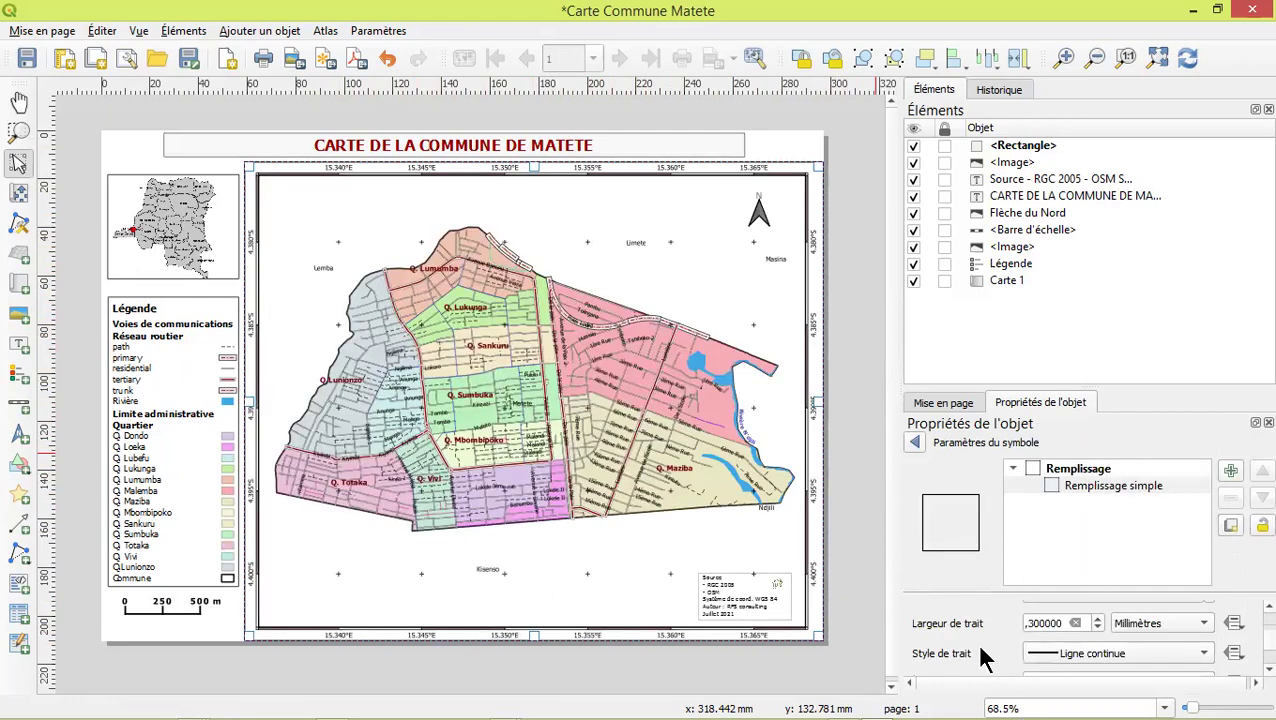
click(1097, 618)
click(1097, 618)
click(1097, 618)
click(1097, 618)
Pull the rectangle's right edge inward so the frame lies just inside the page, and deselect it
scroll(840, 445, up, 1)
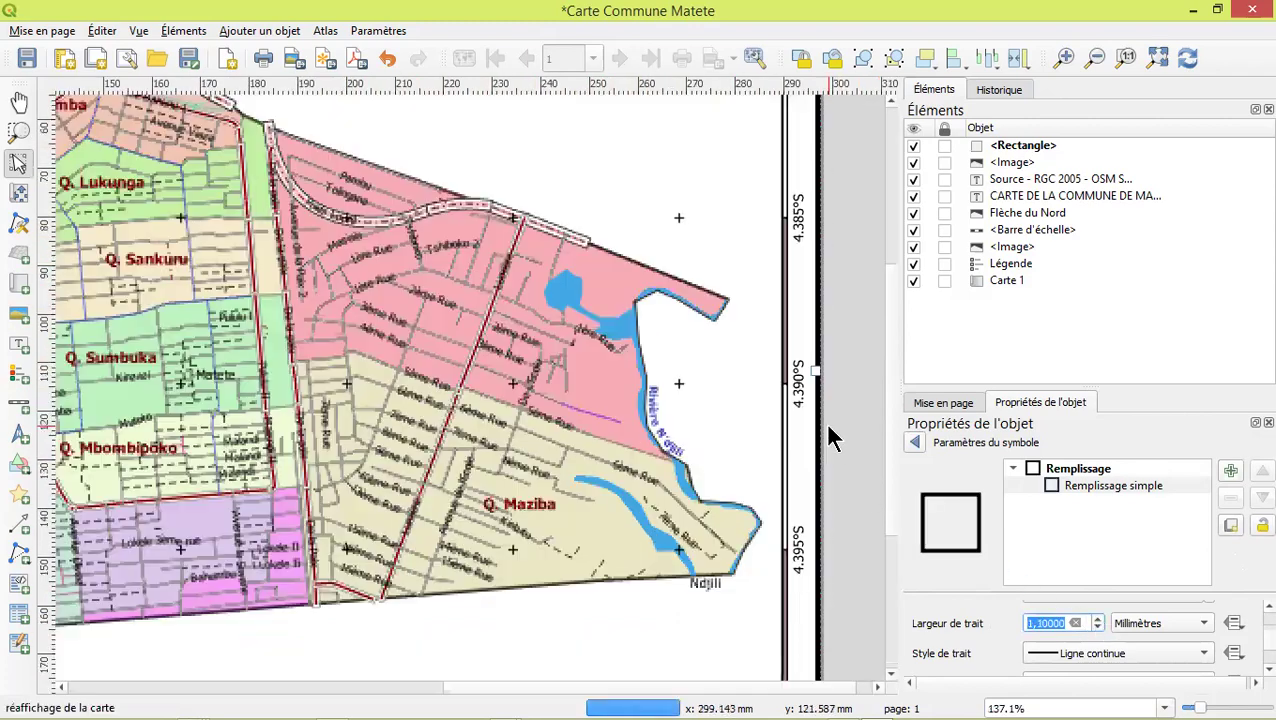
scroll(821, 415, up, 2)
drag(812, 323, 797, 326)
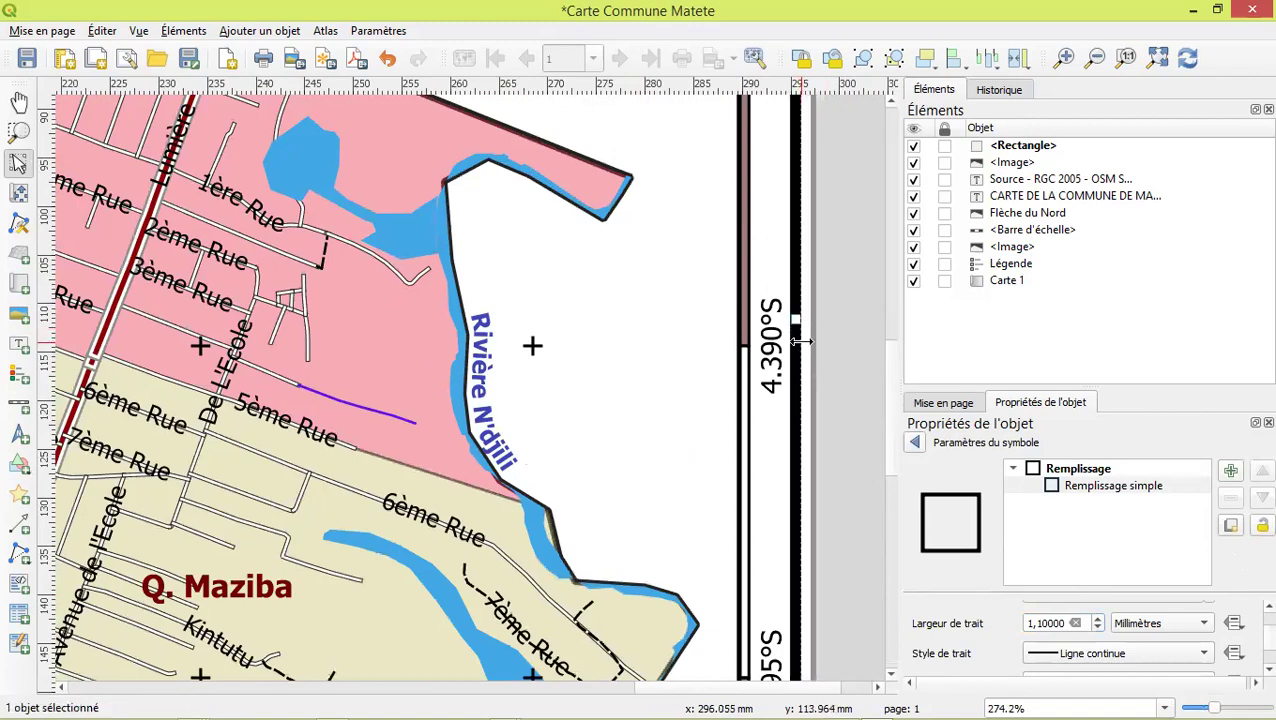
scroll(799, 332, down, 3)
click(784, 147)
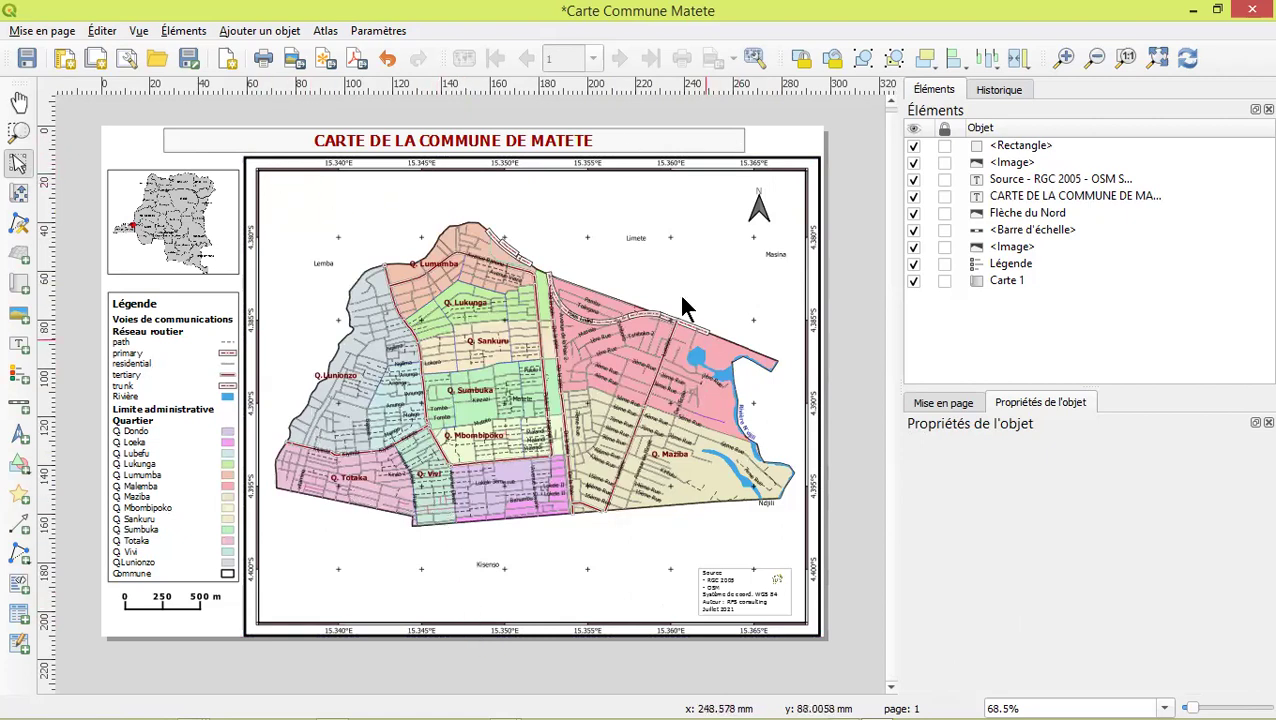
click(612, 388)
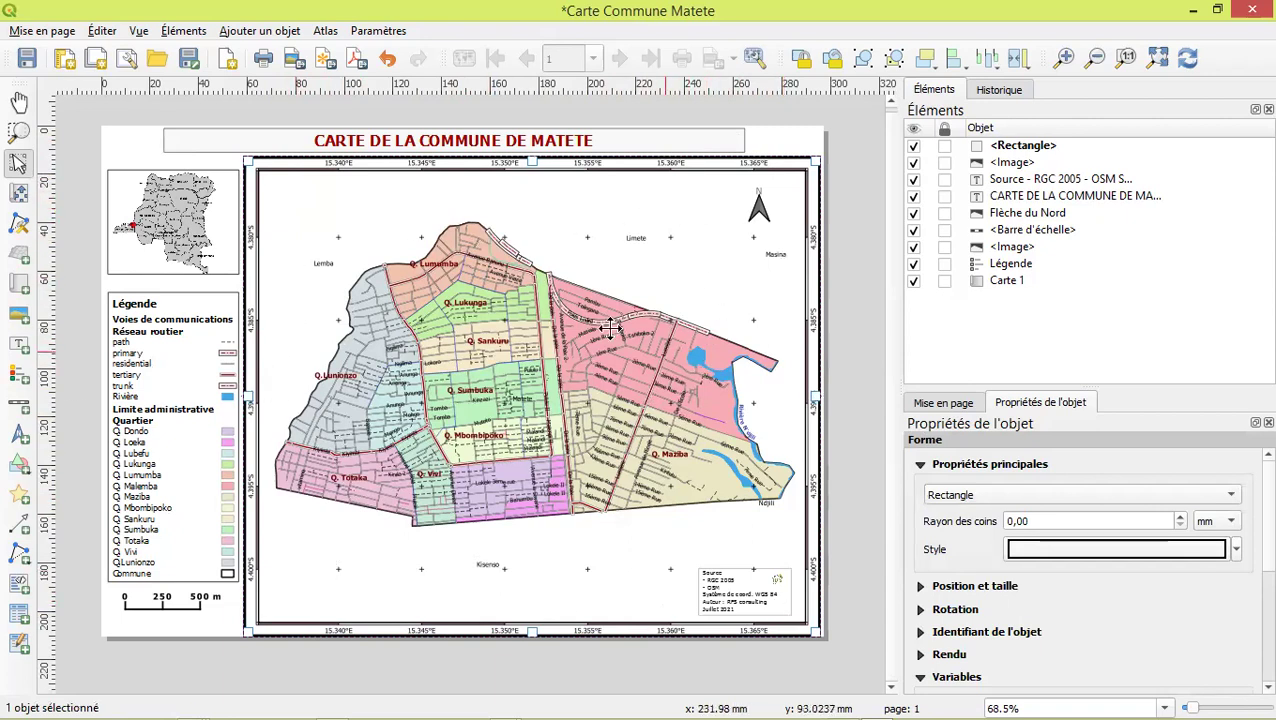
click(132, 625)
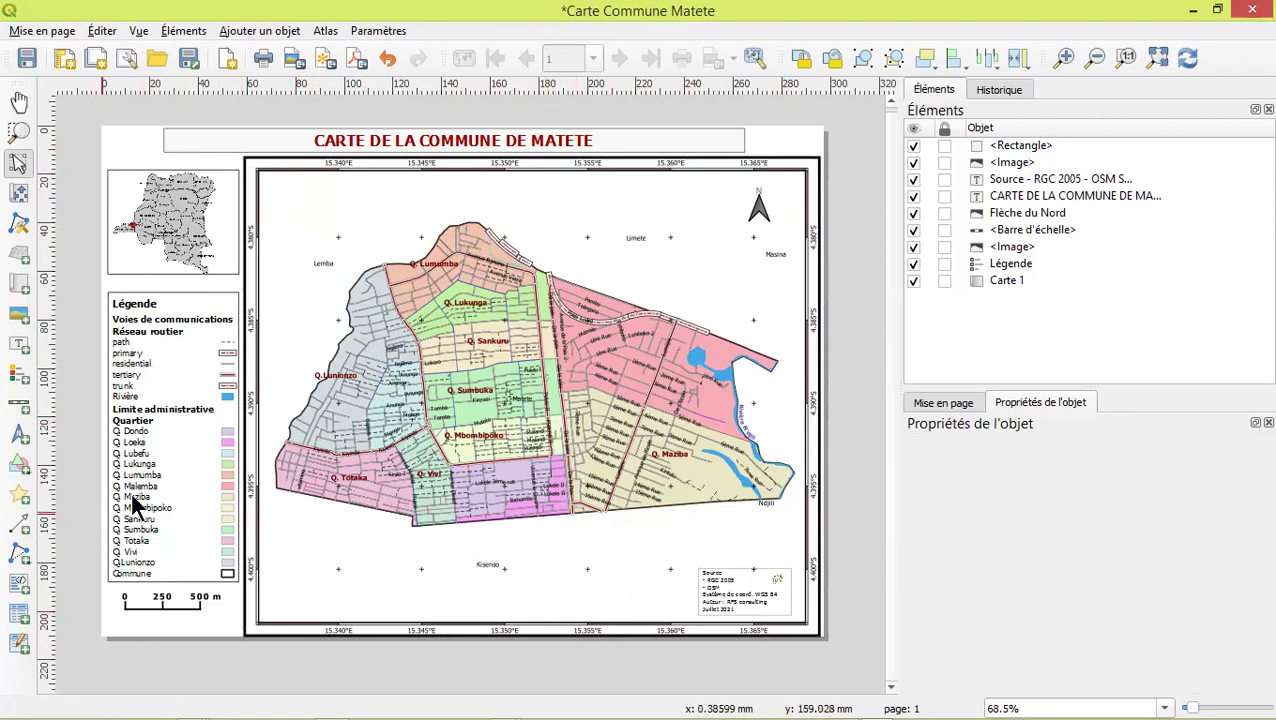
click(180, 620)
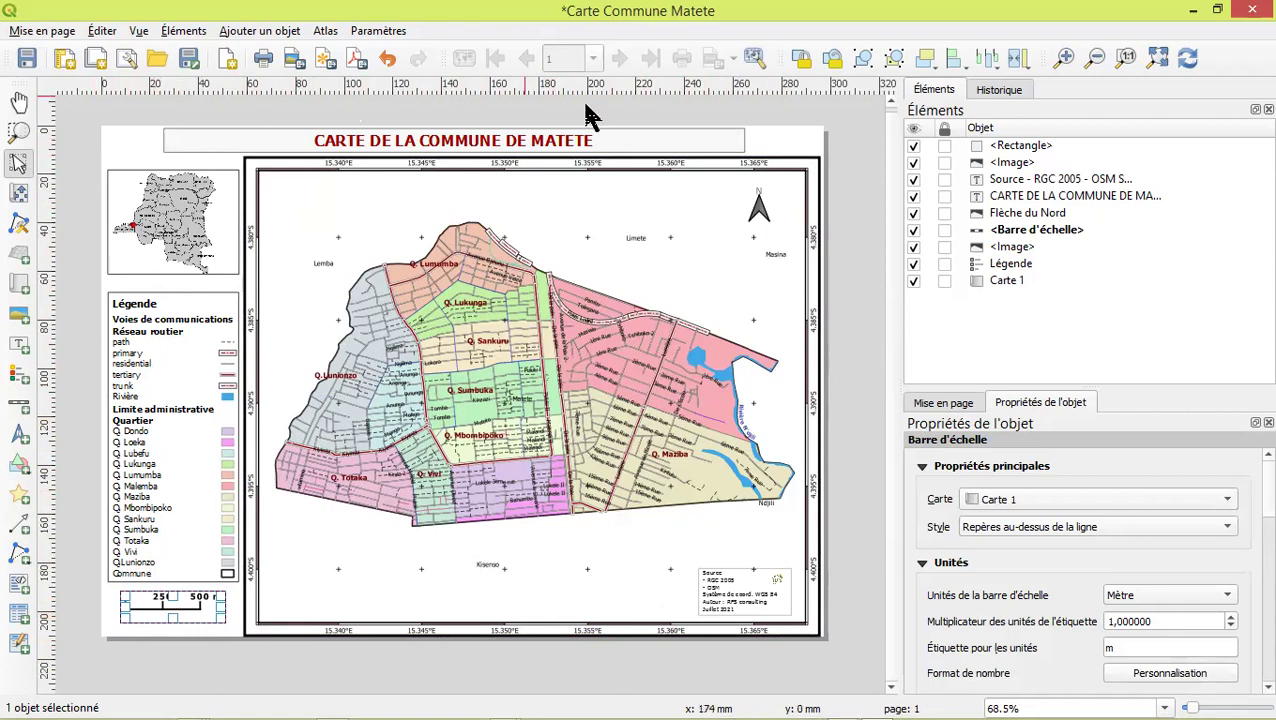
Open the page properties and change the page background to a pale yellow
right_click(797, 136)
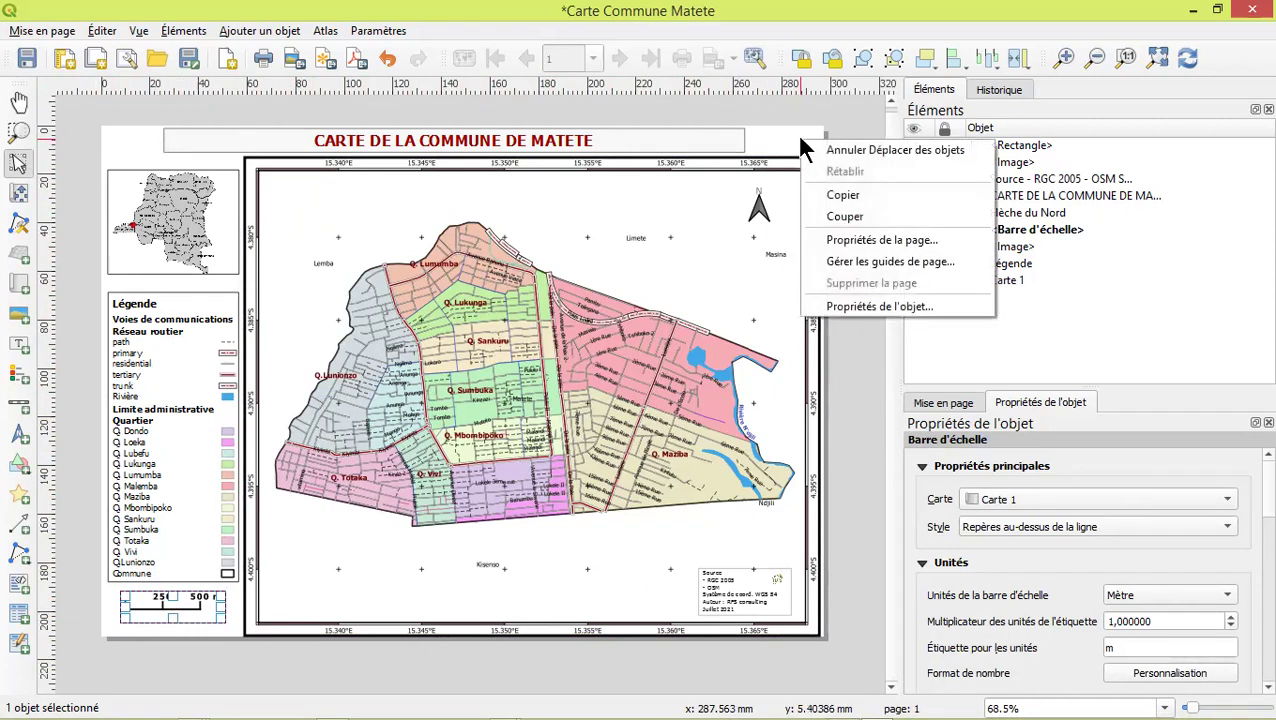
click(850, 240)
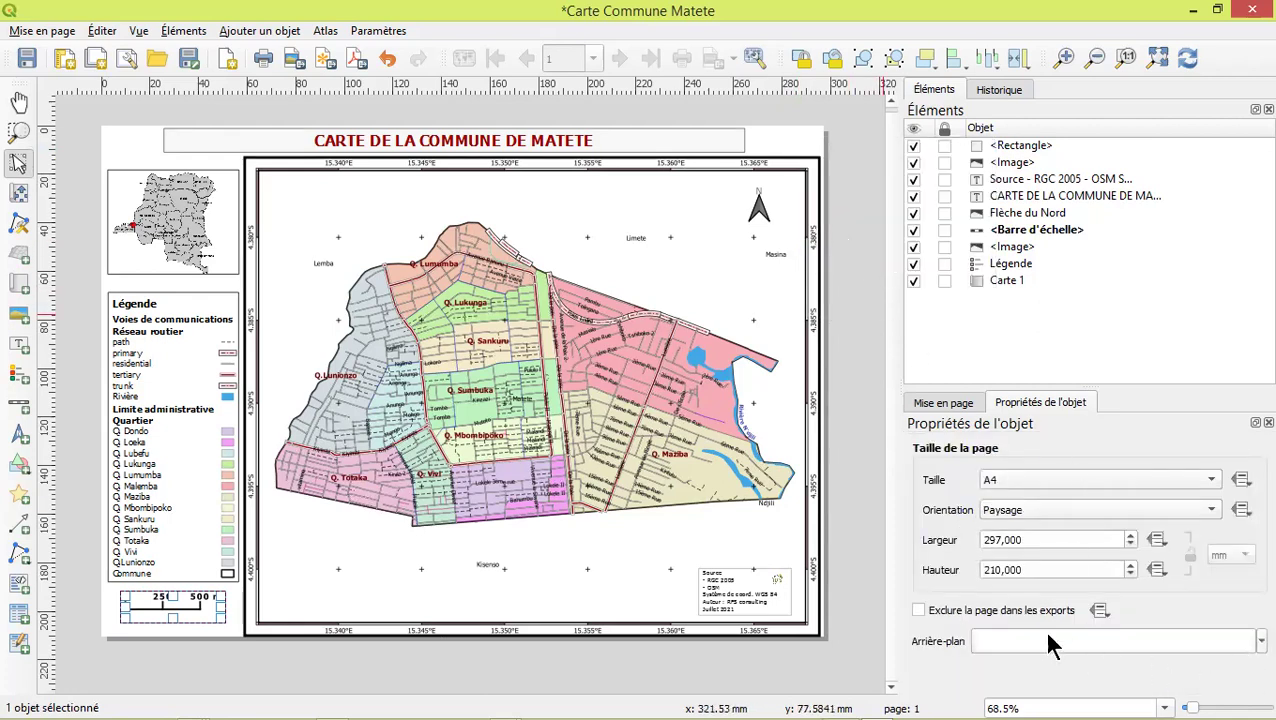
click(1249, 643)
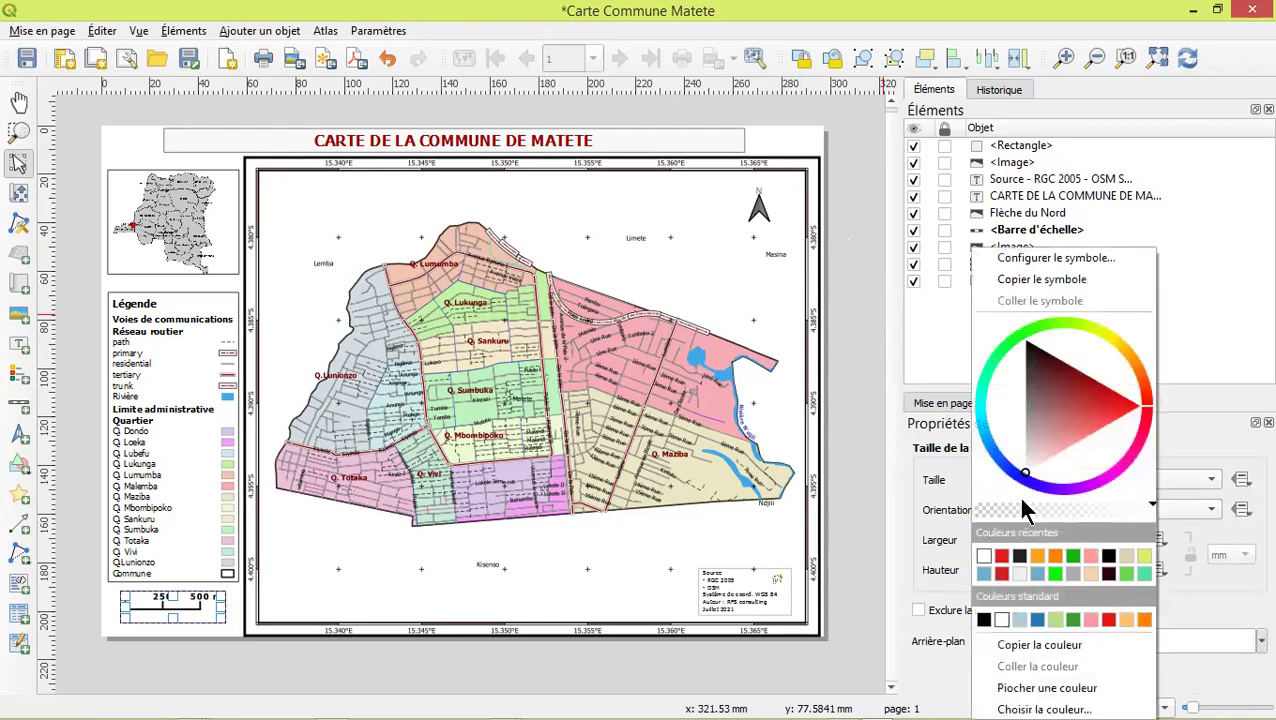
click(1096, 326)
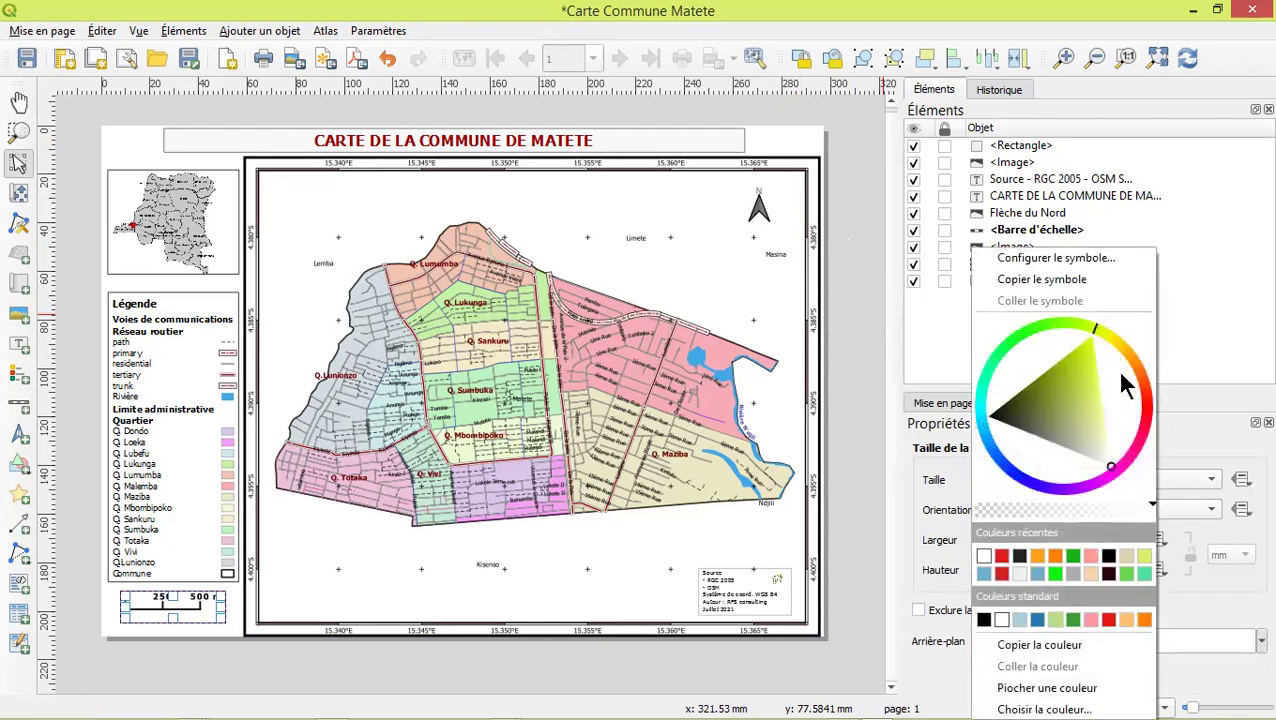
click(1106, 455)
click(1110, 451)
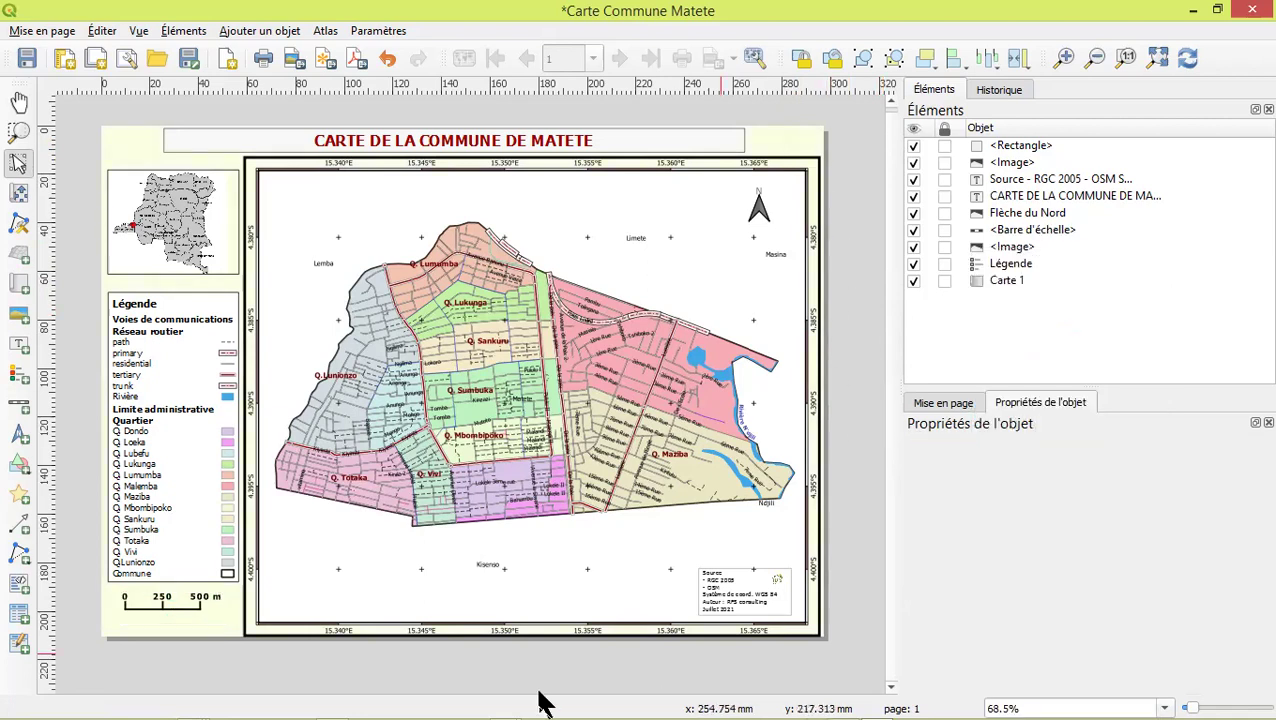
Save the project with the finished Carte Commune Matete layout
mouse_move(285, 705)
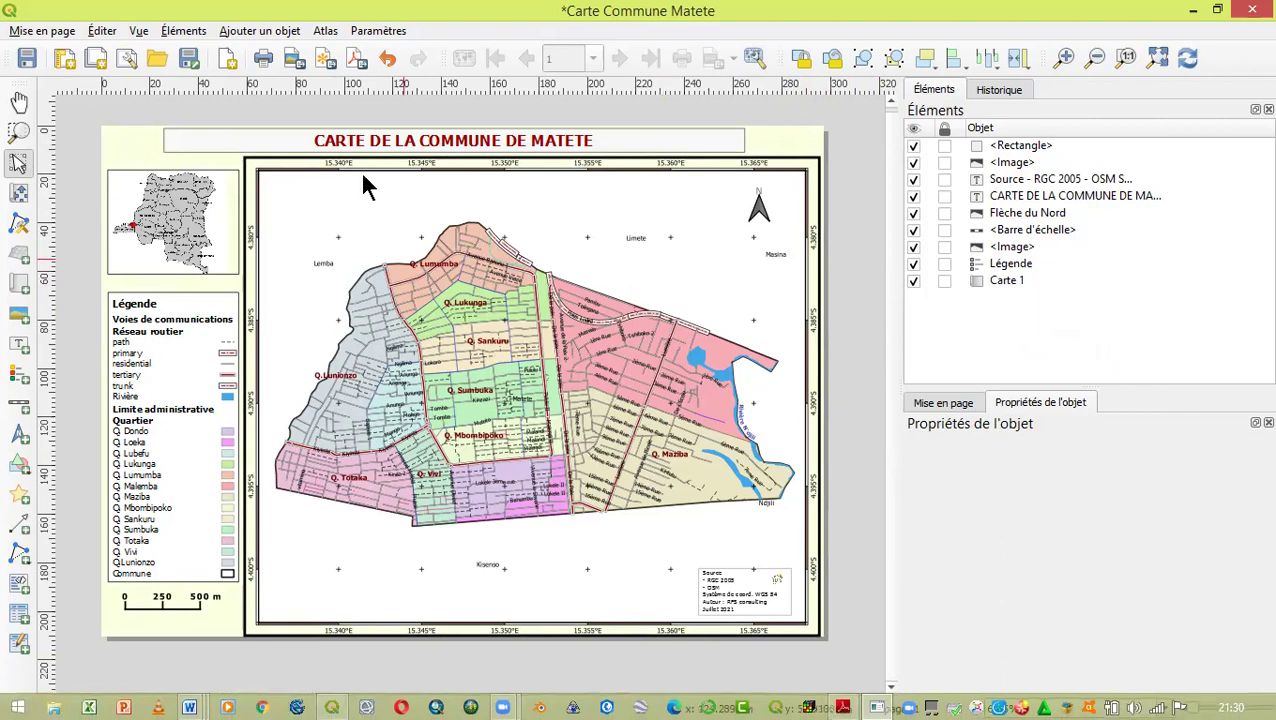
click(18, 59)
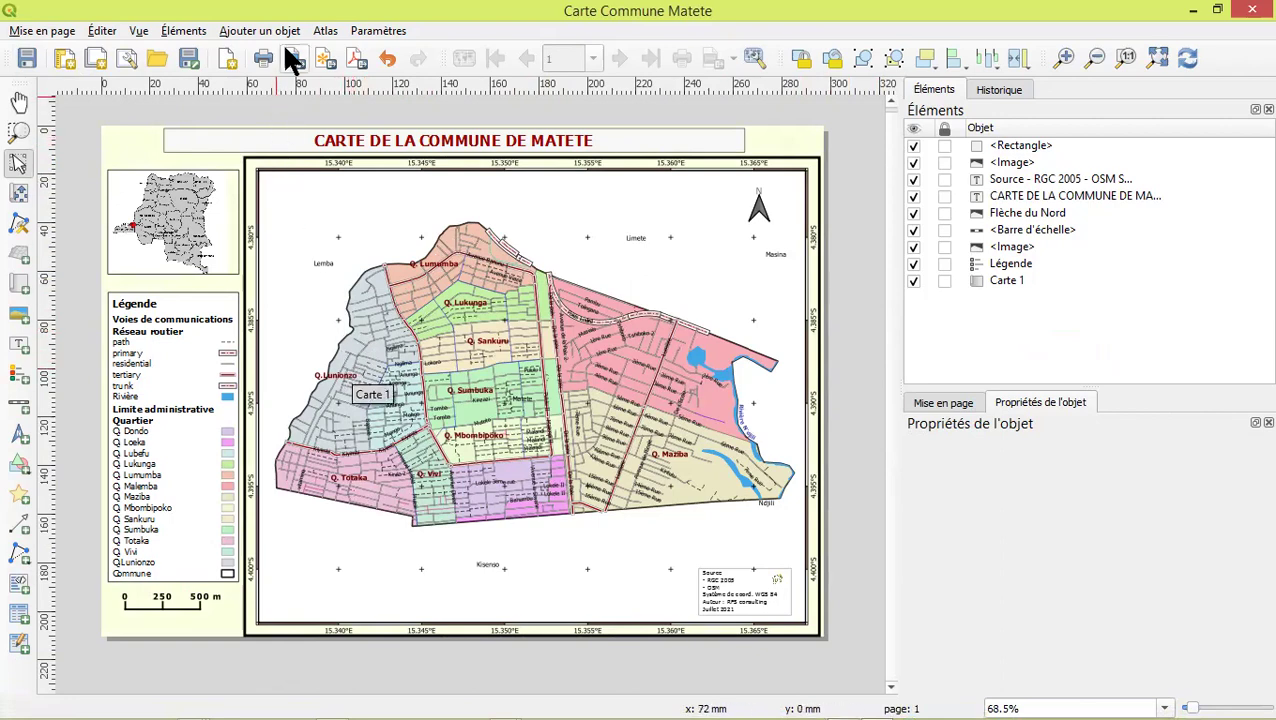
click(56, 31)
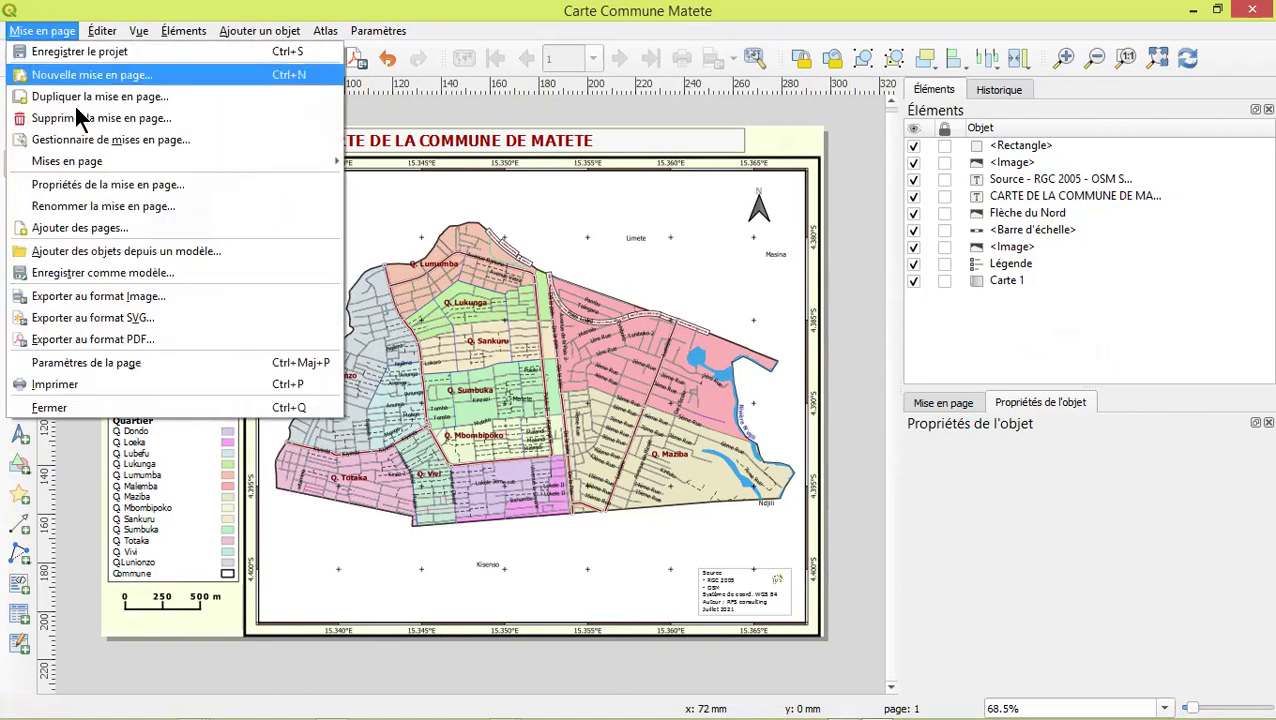
click(379, 94)
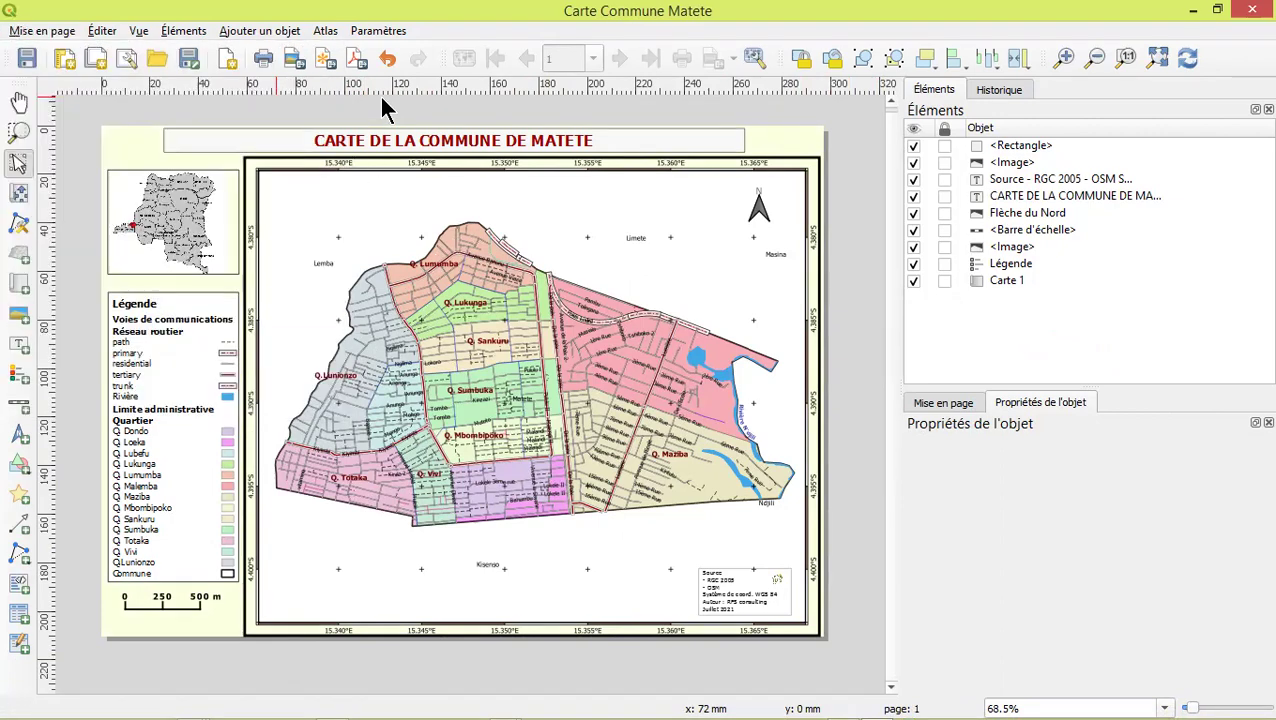
Start an image export of the layout as Carte Commune Matete in JPG format, in the CARTES folder of PROJET COMMUNE DE MATETE
click(290, 62)
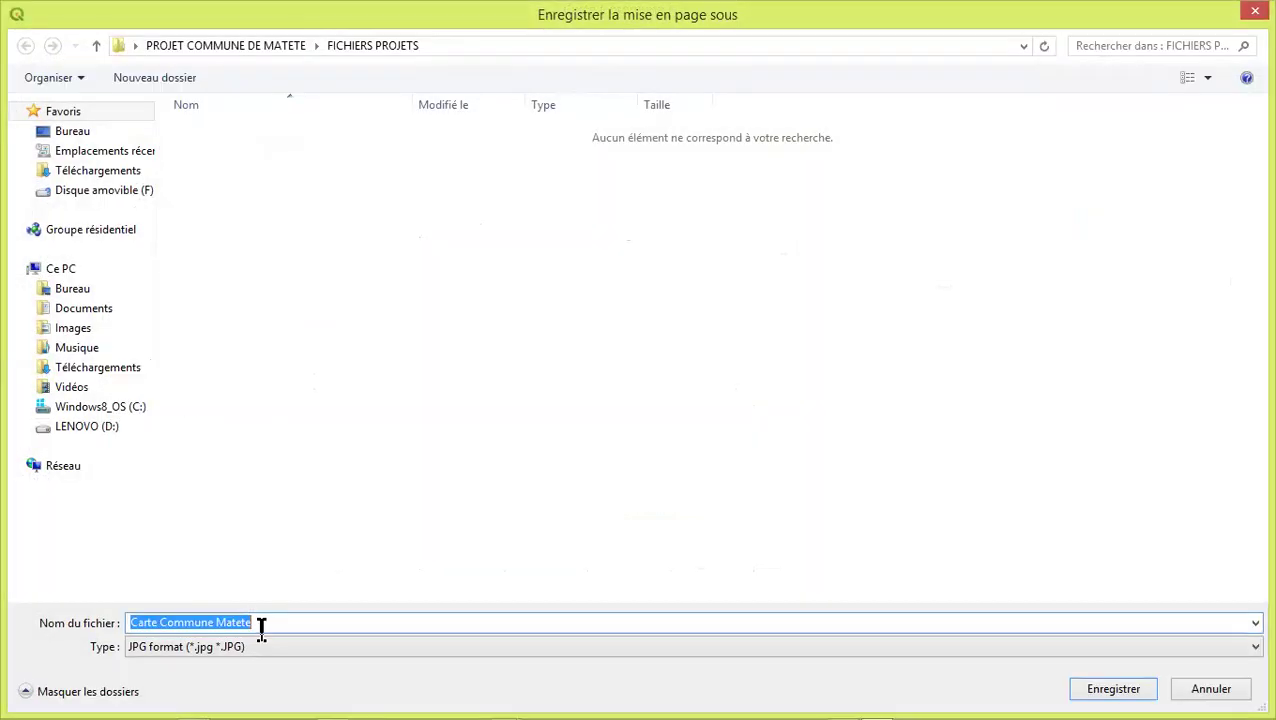
click(96, 46)
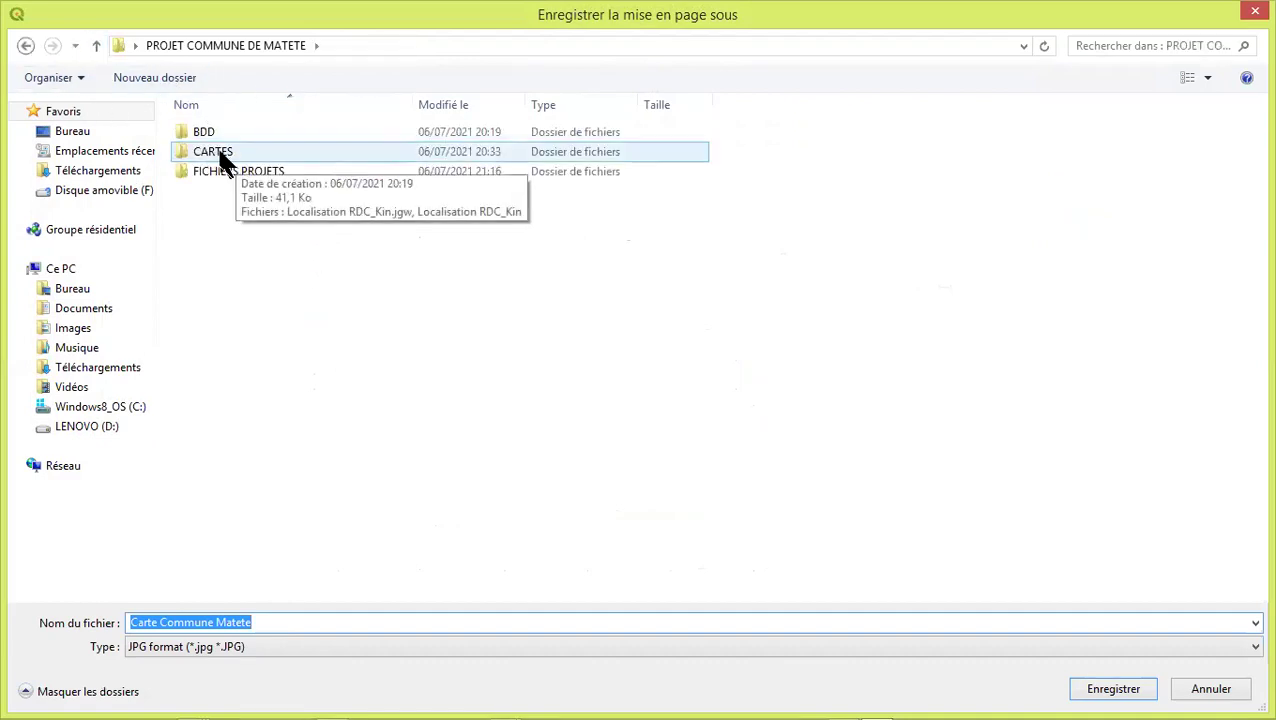
double_click(220, 156)
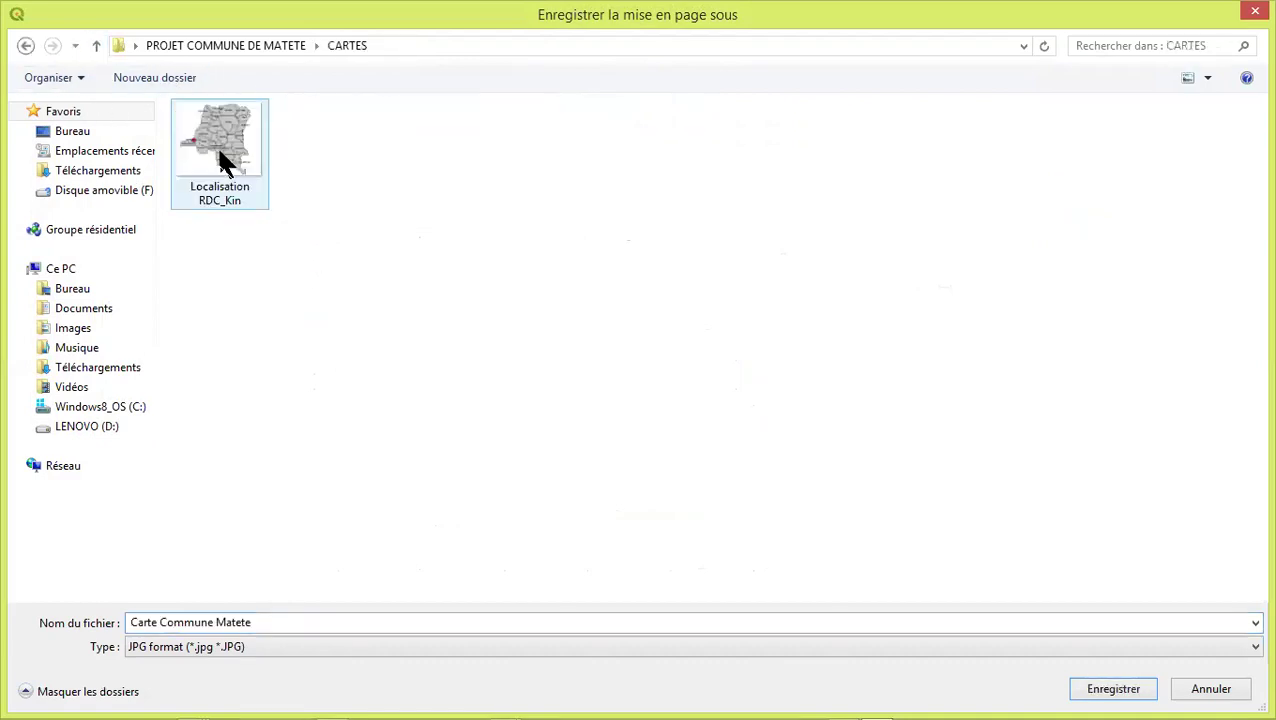
click(222, 648)
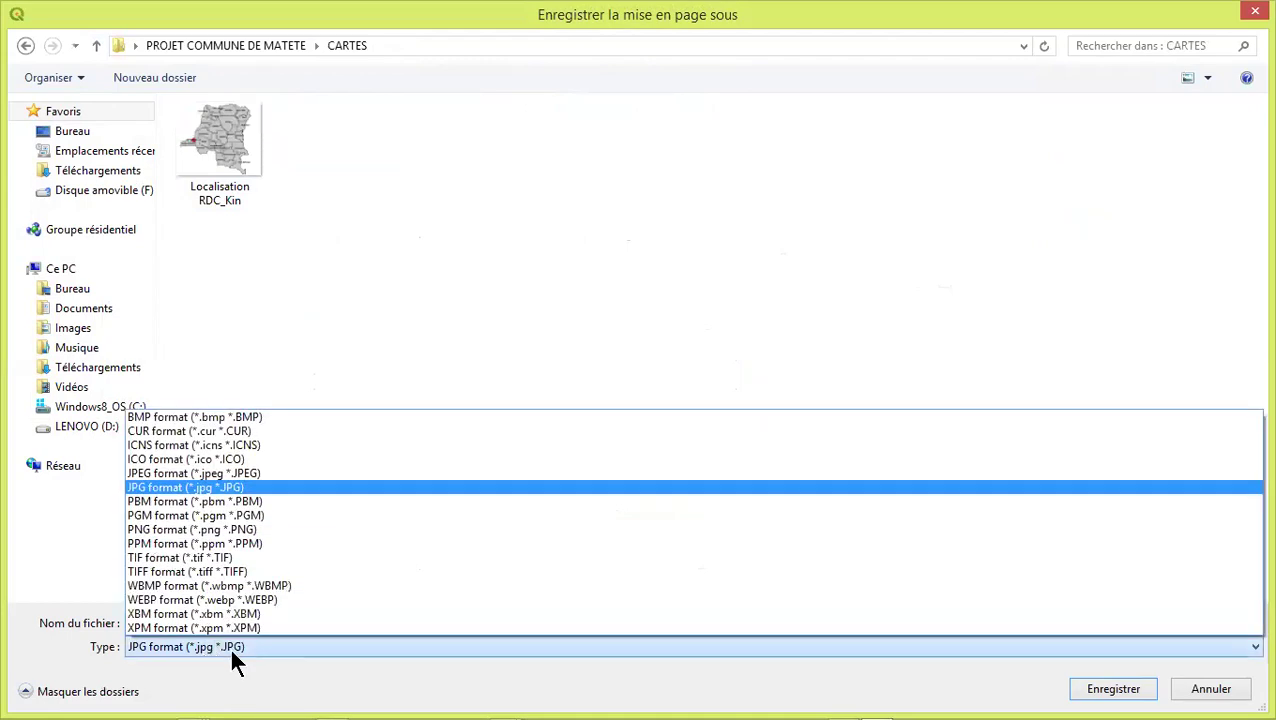
click(229, 645)
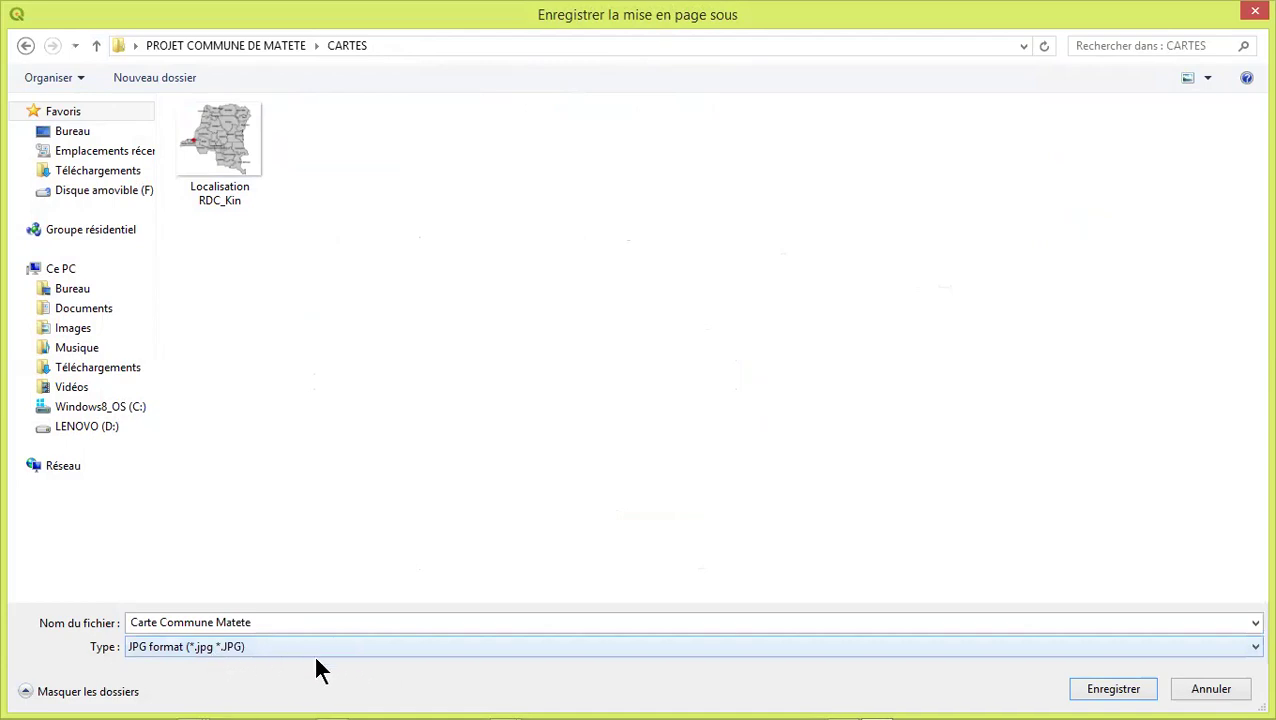
click(1110, 697)
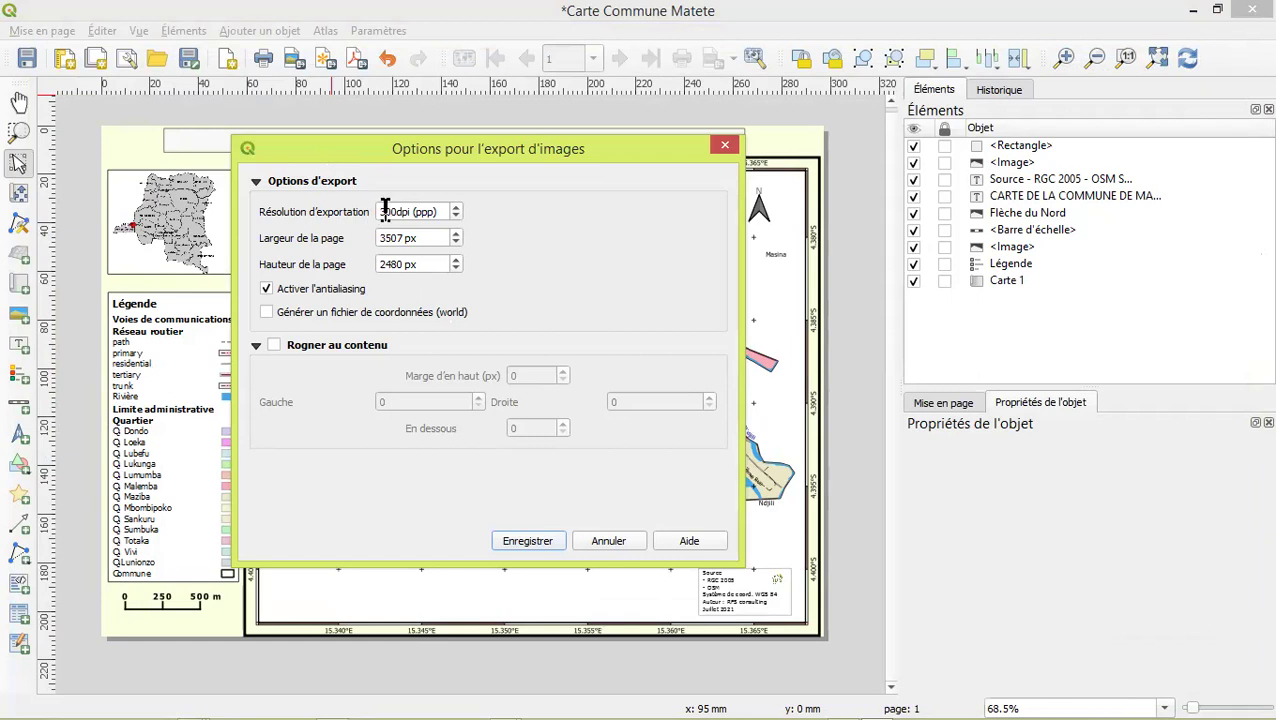
Set the image export resolution to 400 dpi and export the layout
drag(386, 211, 377, 208)
text(4)
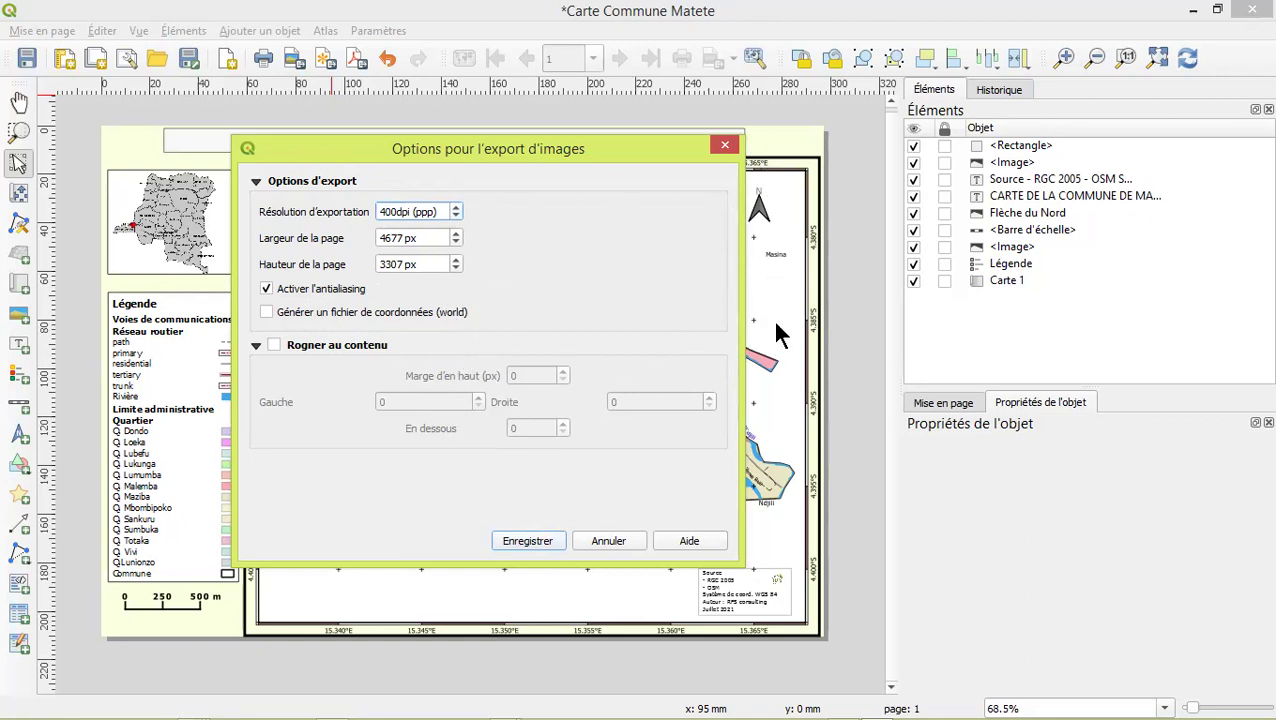
click(529, 541)
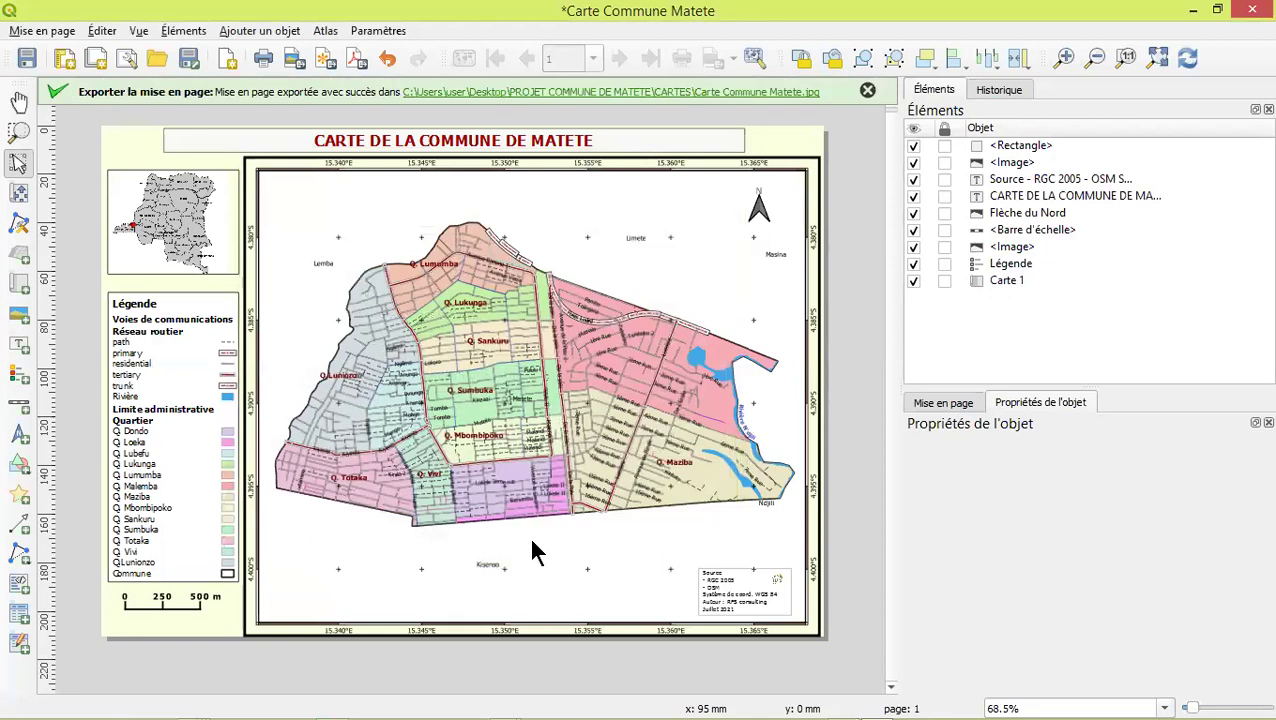
click(356, 58)
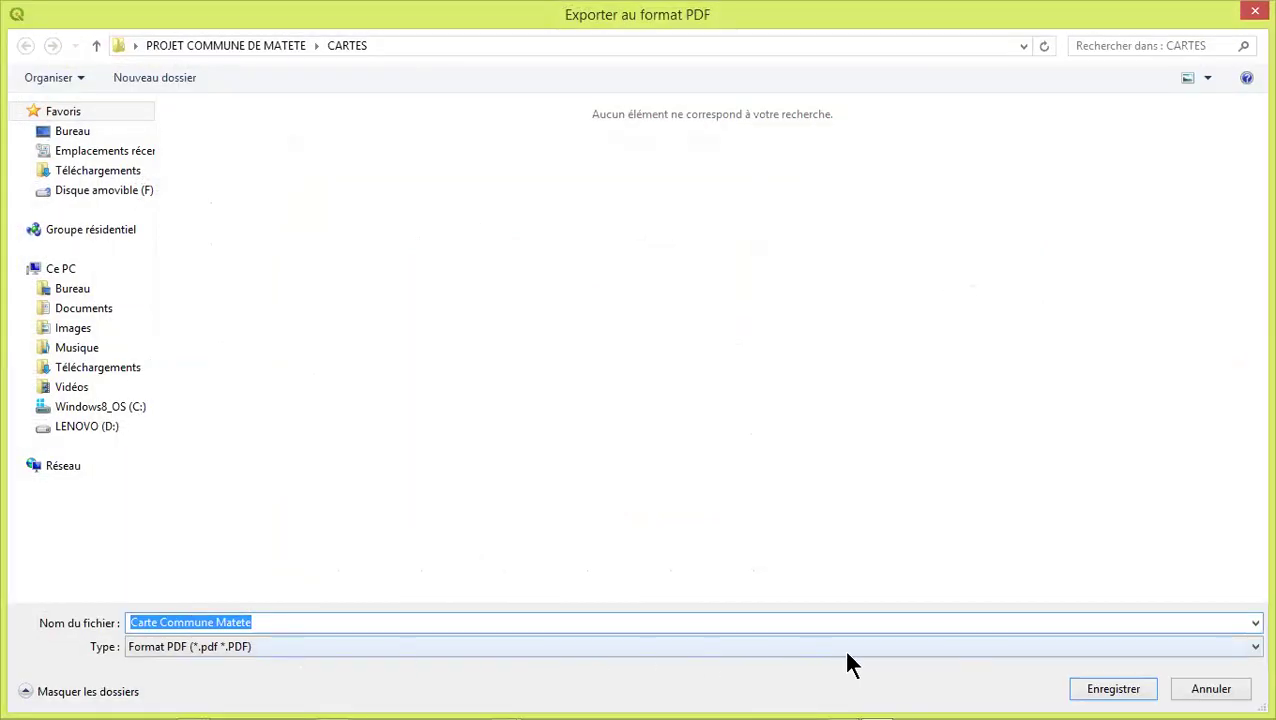
click(97, 45)
double_click(201, 147)
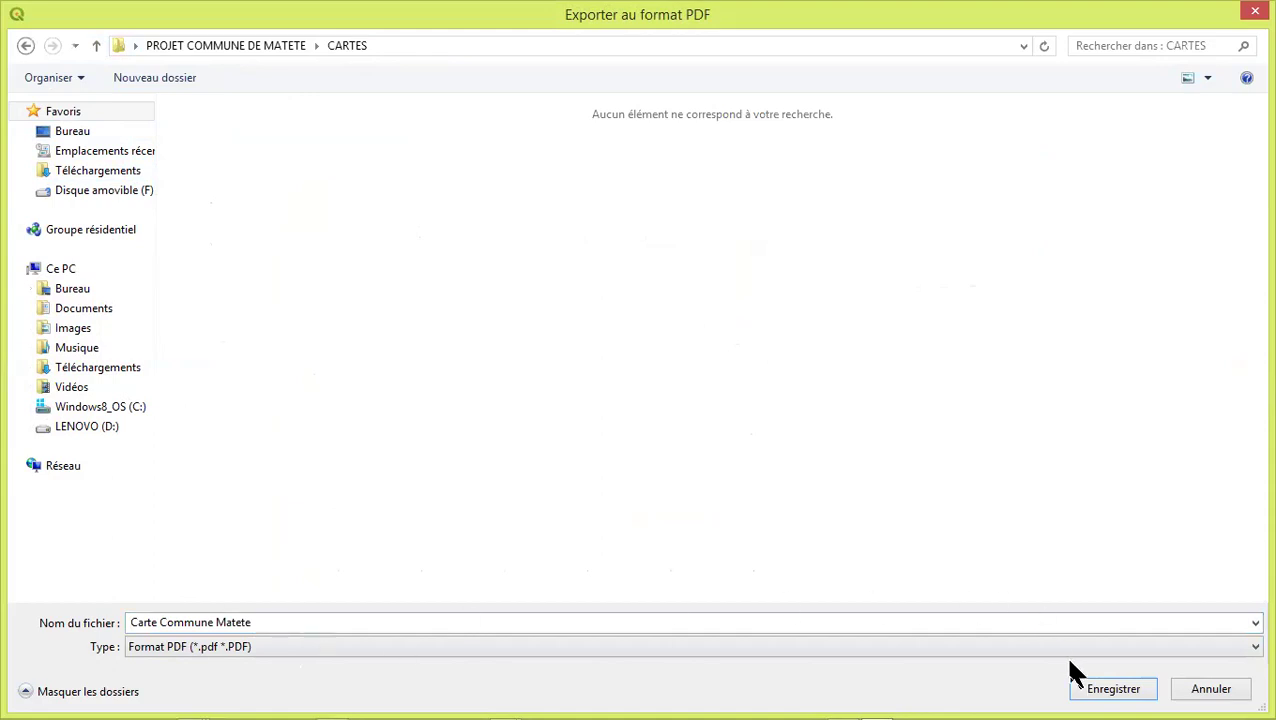
click(1107, 692)
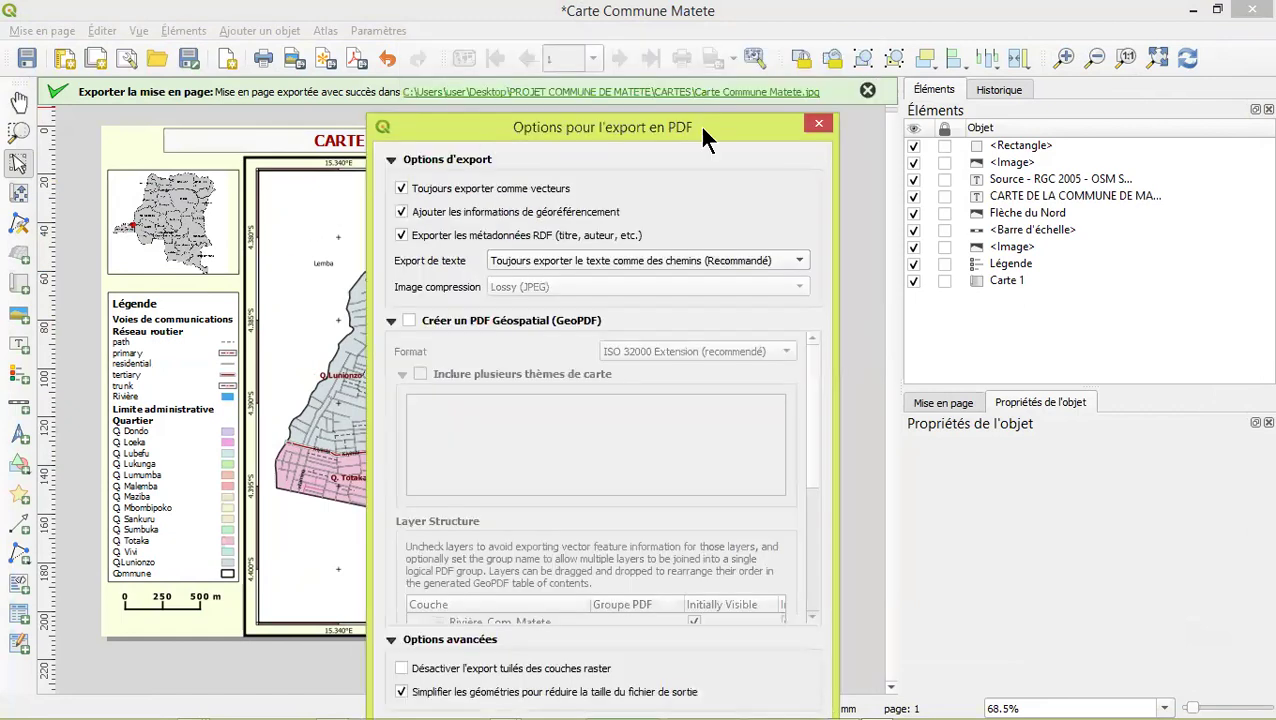
click(821, 126)
Narrow the locator map image slightly so it sits centred above the legend, and save the project
click(230, 229)
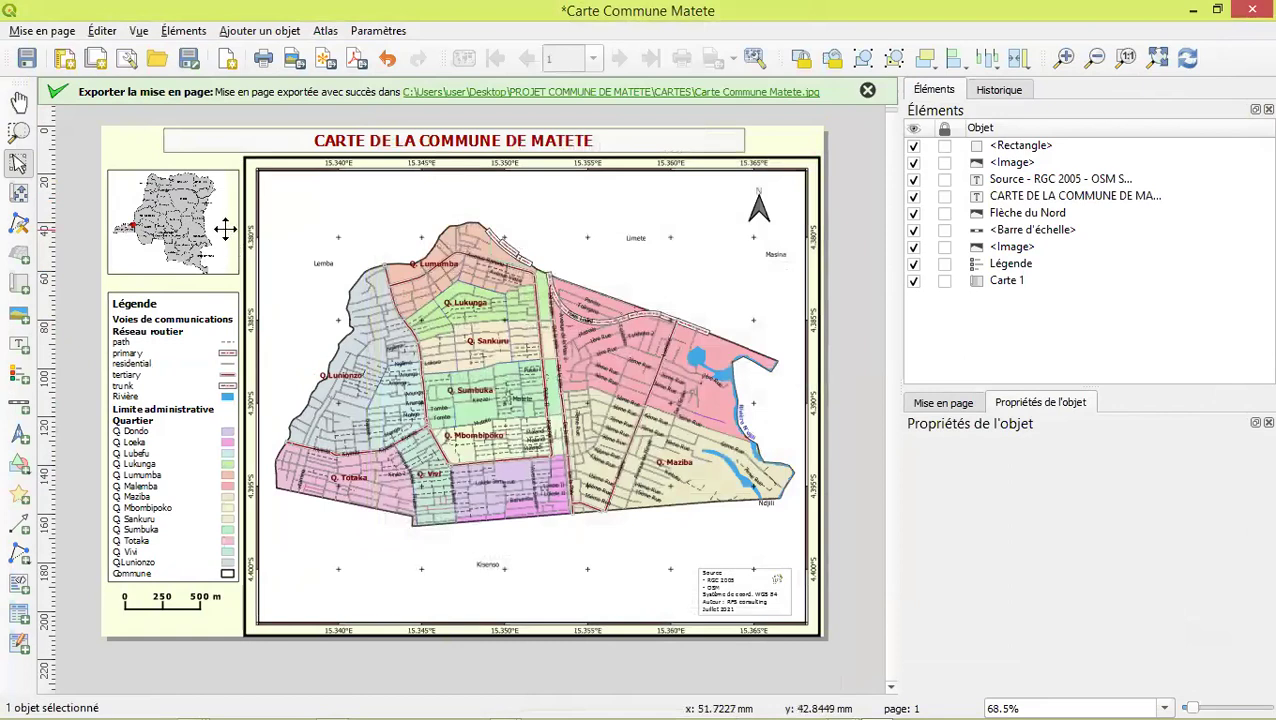
drag(228, 227, 195, 227)
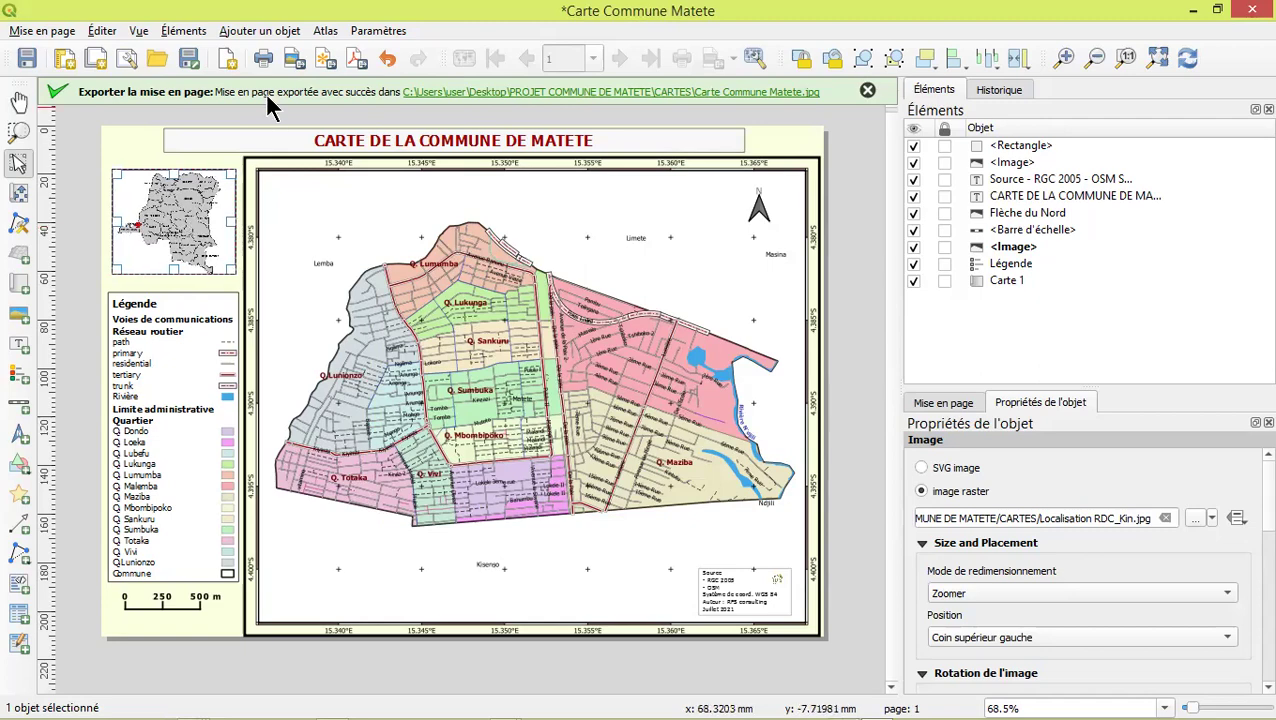
click(26, 58)
Export the layout as a PDF named Carte Commune Matete in the CARTES folder
click(356, 58)
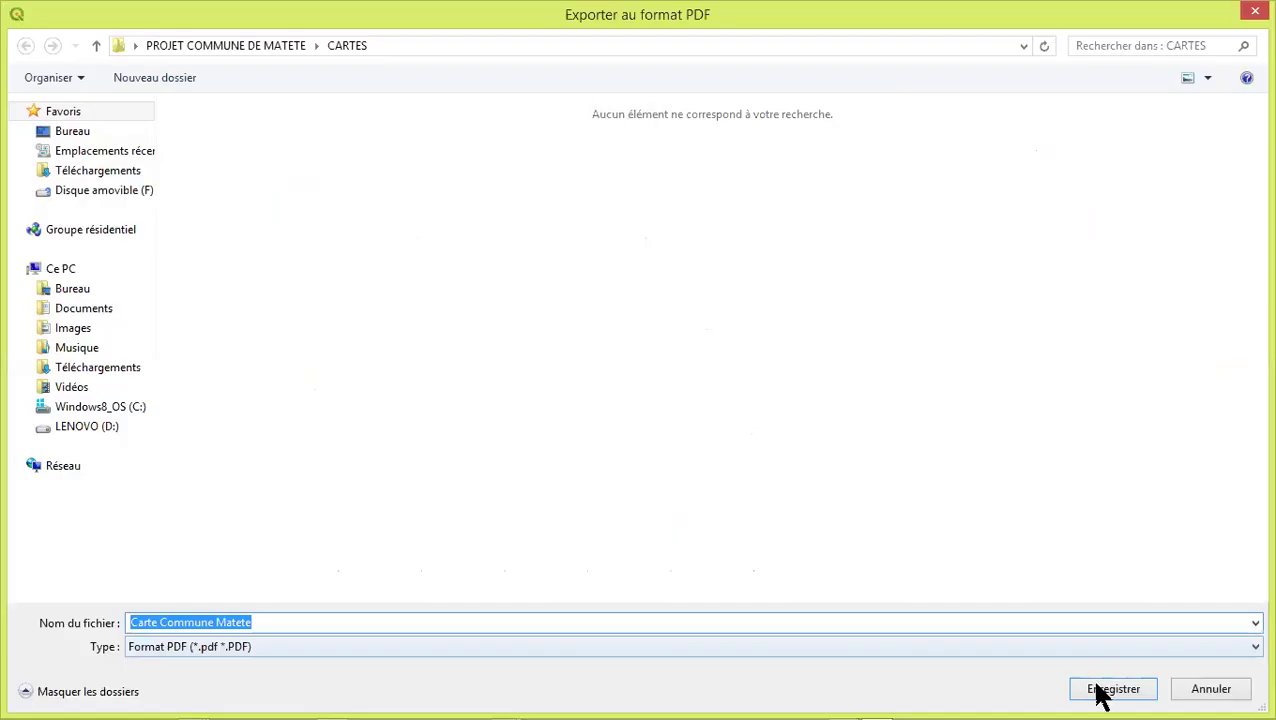
click(1100, 690)
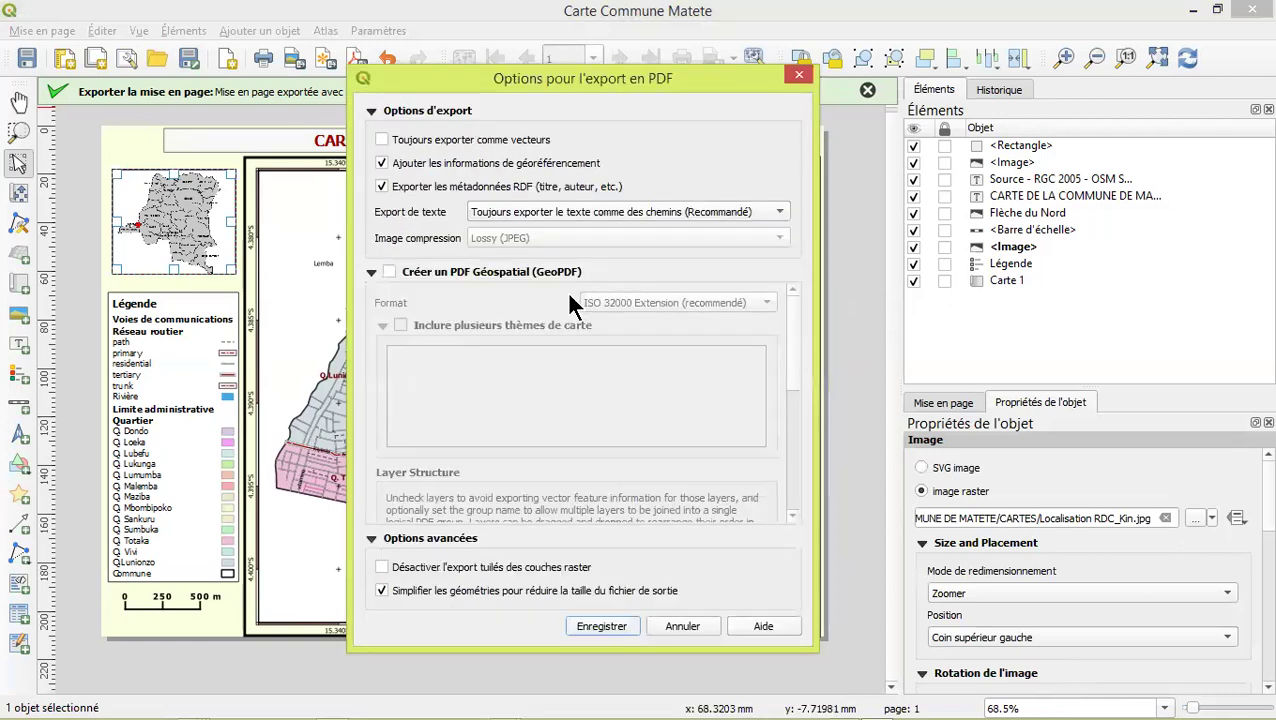
click(588, 628)
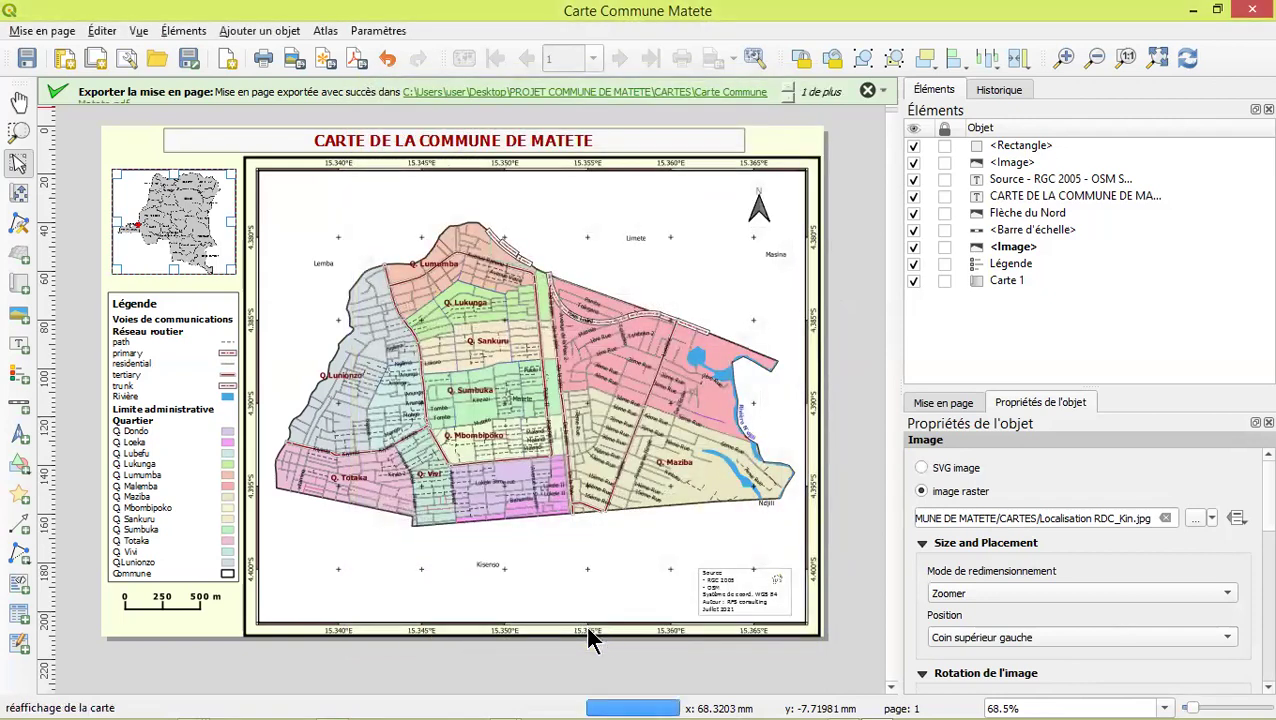
Switch to File Explorer and open the CARTES folder inside PROJET COMMUNE DE MATETE on the desktop
mouse_move(268, 705)
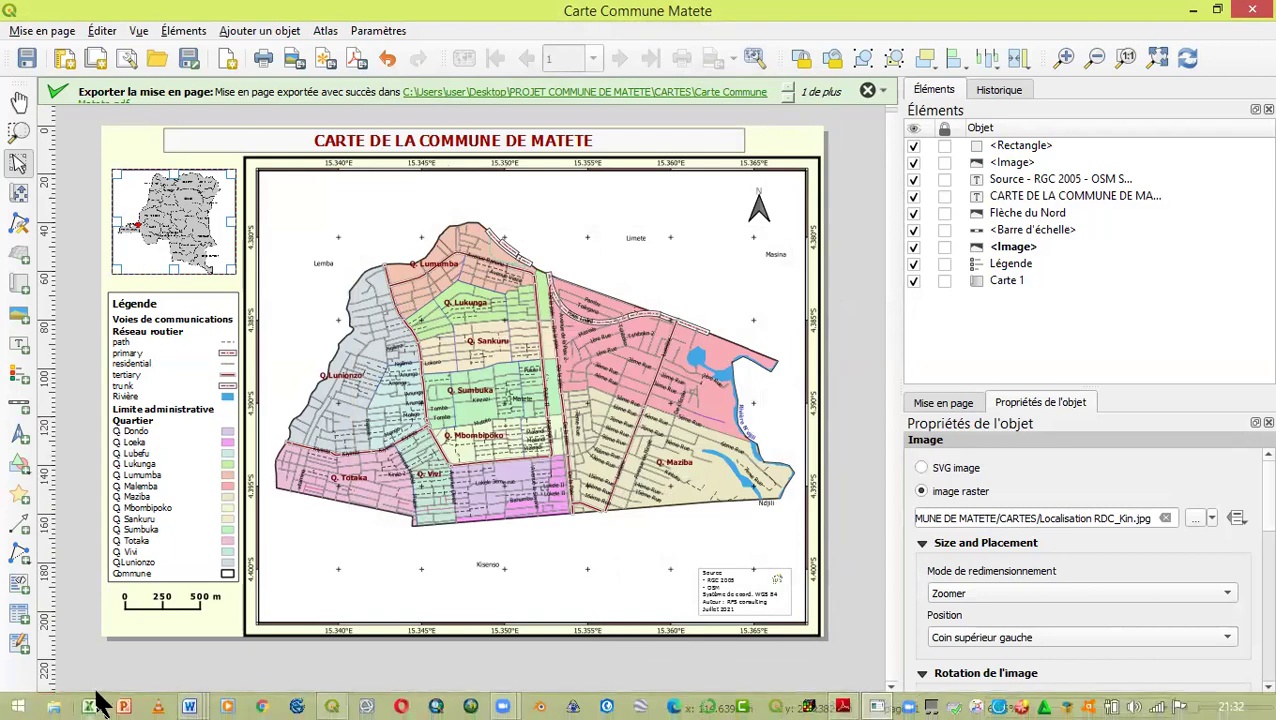
click(66, 702)
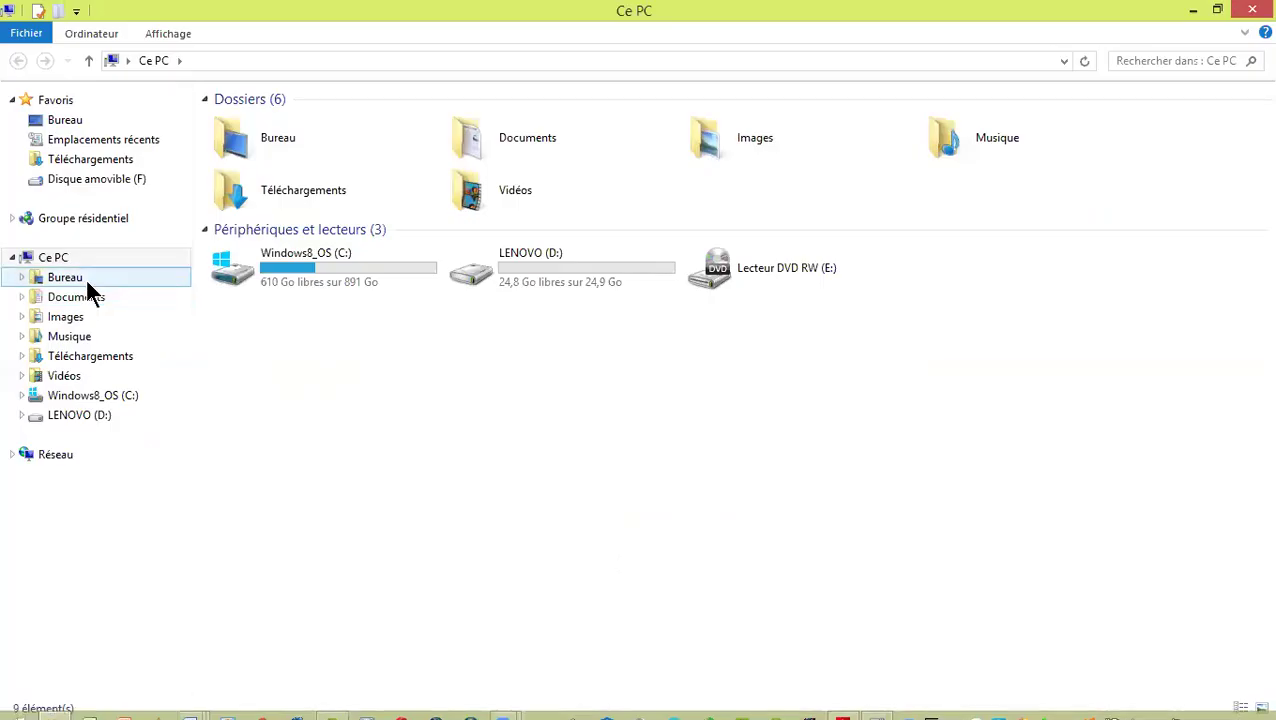
click(86, 279)
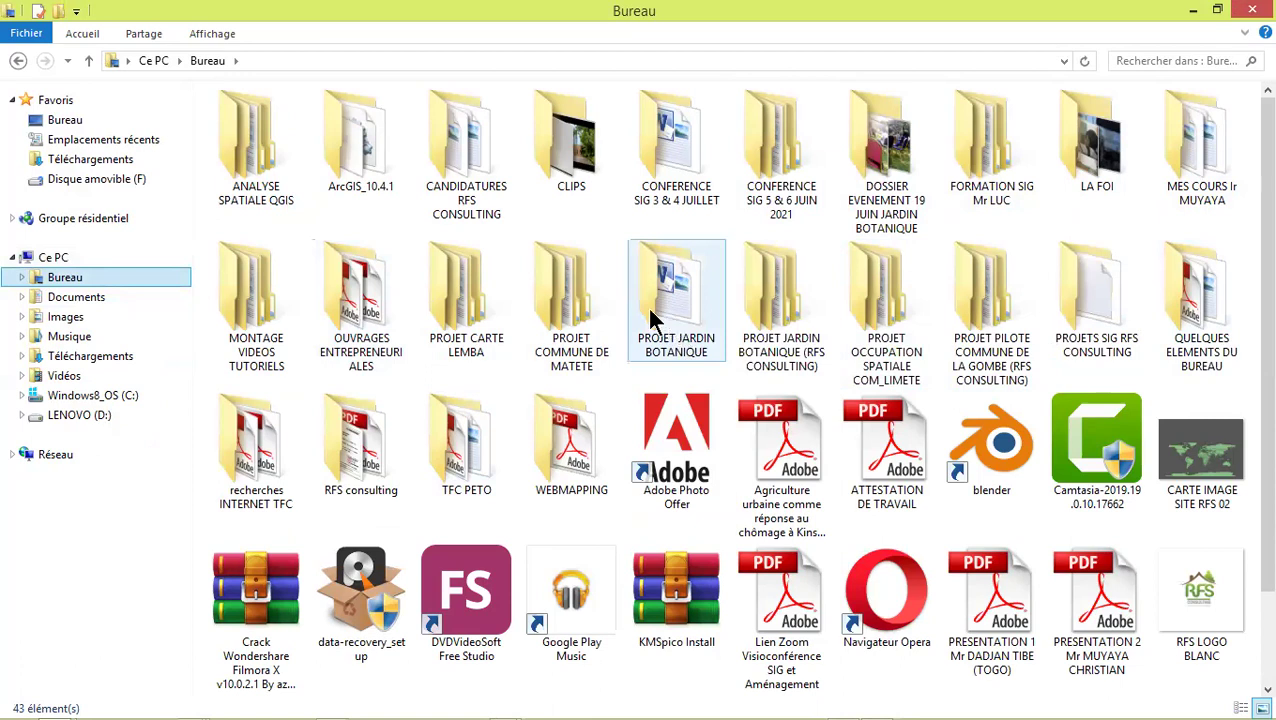
double_click(576, 310)
double_click(239, 142)
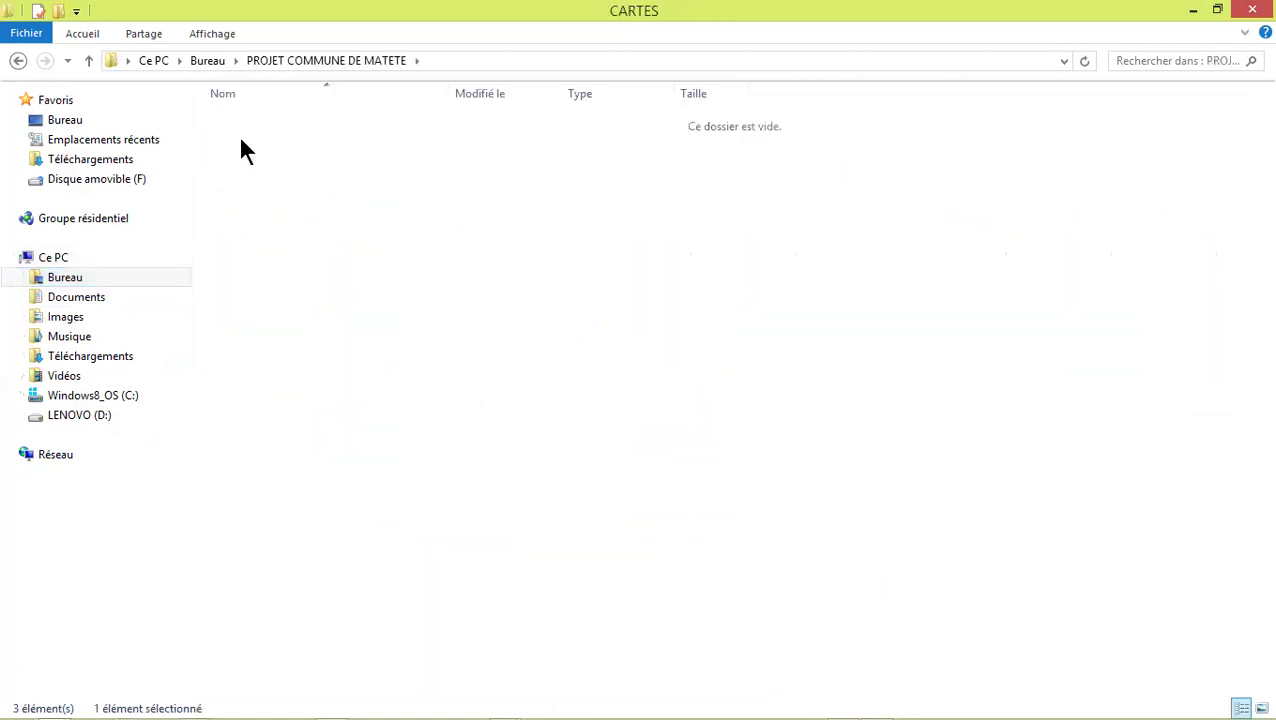
Open the exported Carte Commune Matete JPG, examine its street labels, districts and source box up close, and close it
double_click(259, 155)
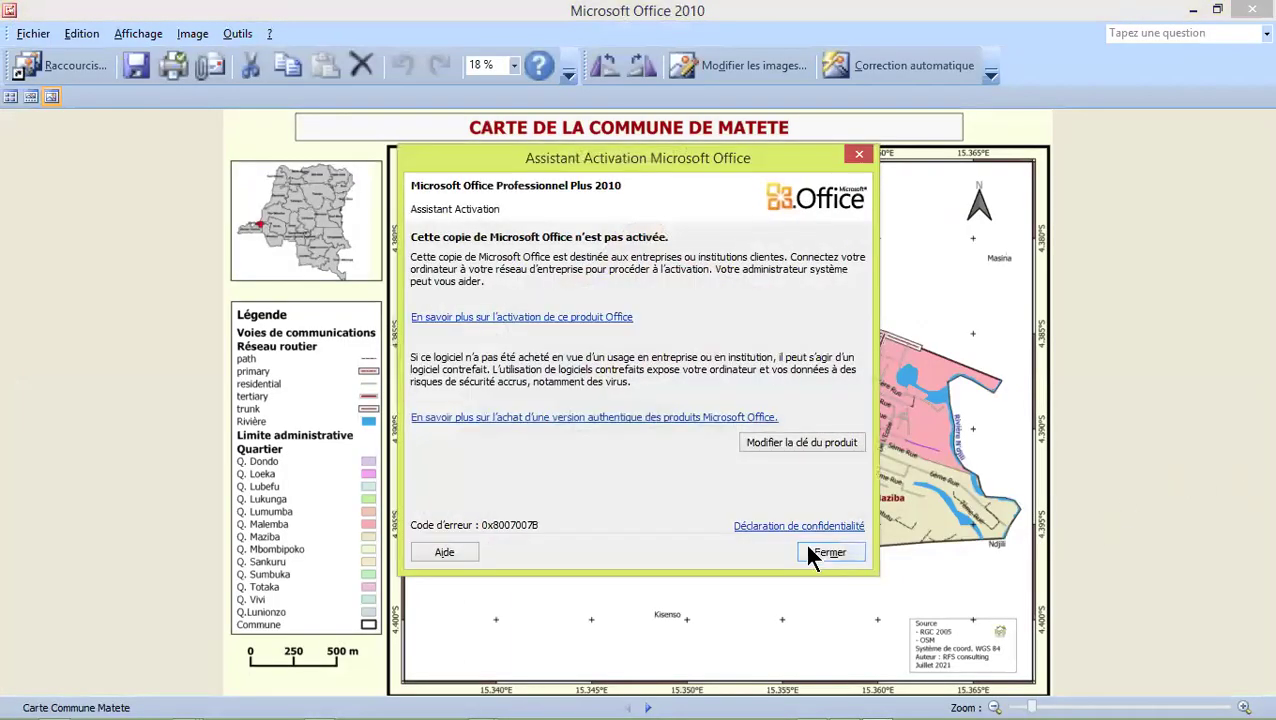
click(823, 551)
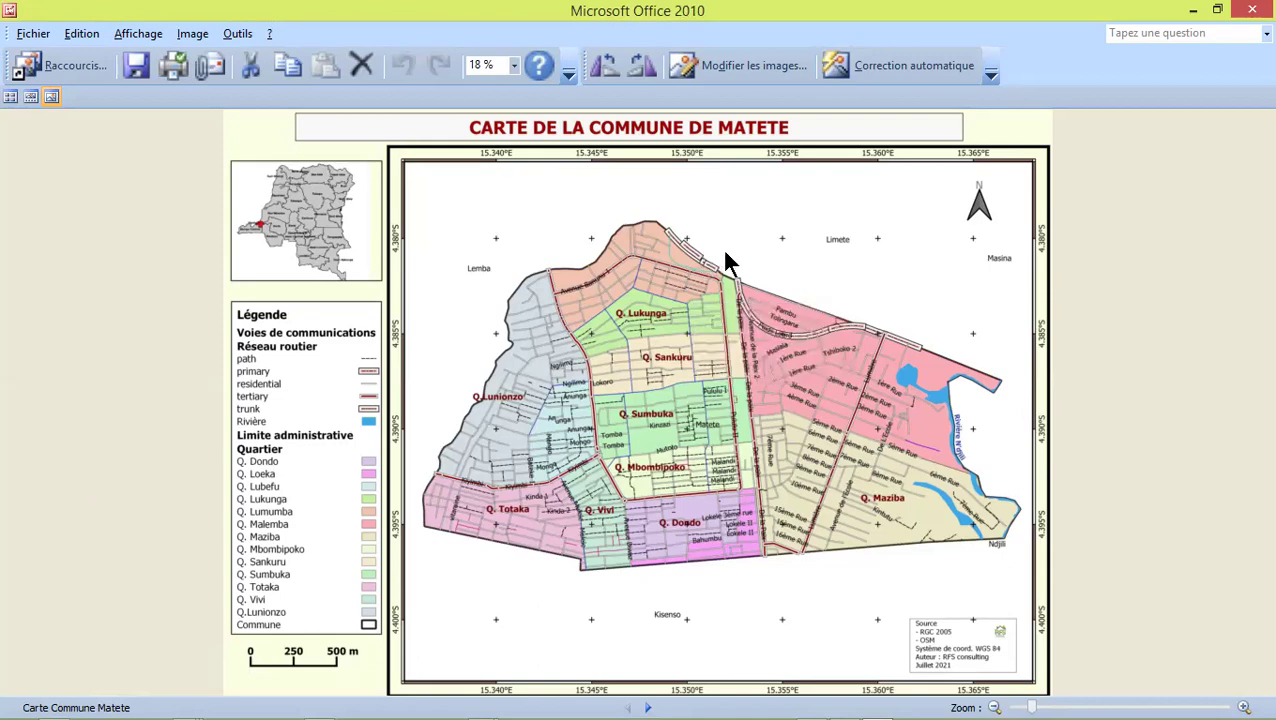
click(1120, 700)
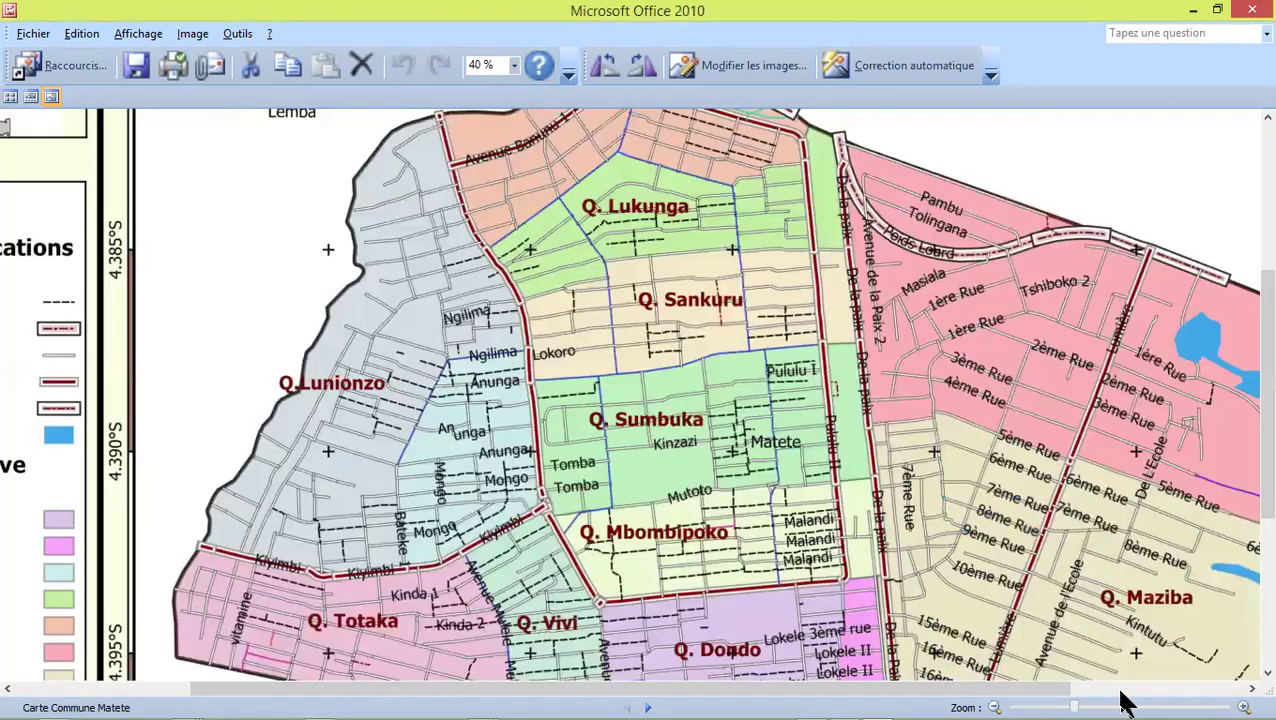
scroll(702, 450, up, 3)
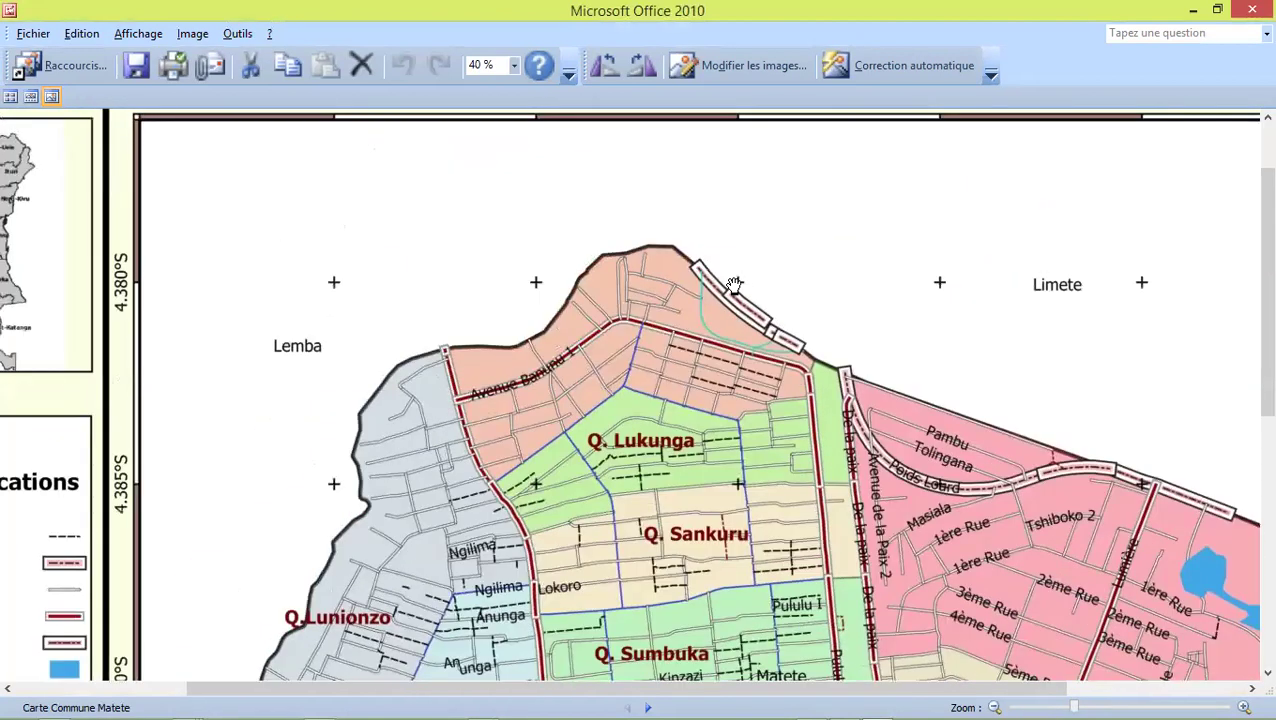
drag(1039, 534, 700, 218)
scroll(850, 428, down, 3)
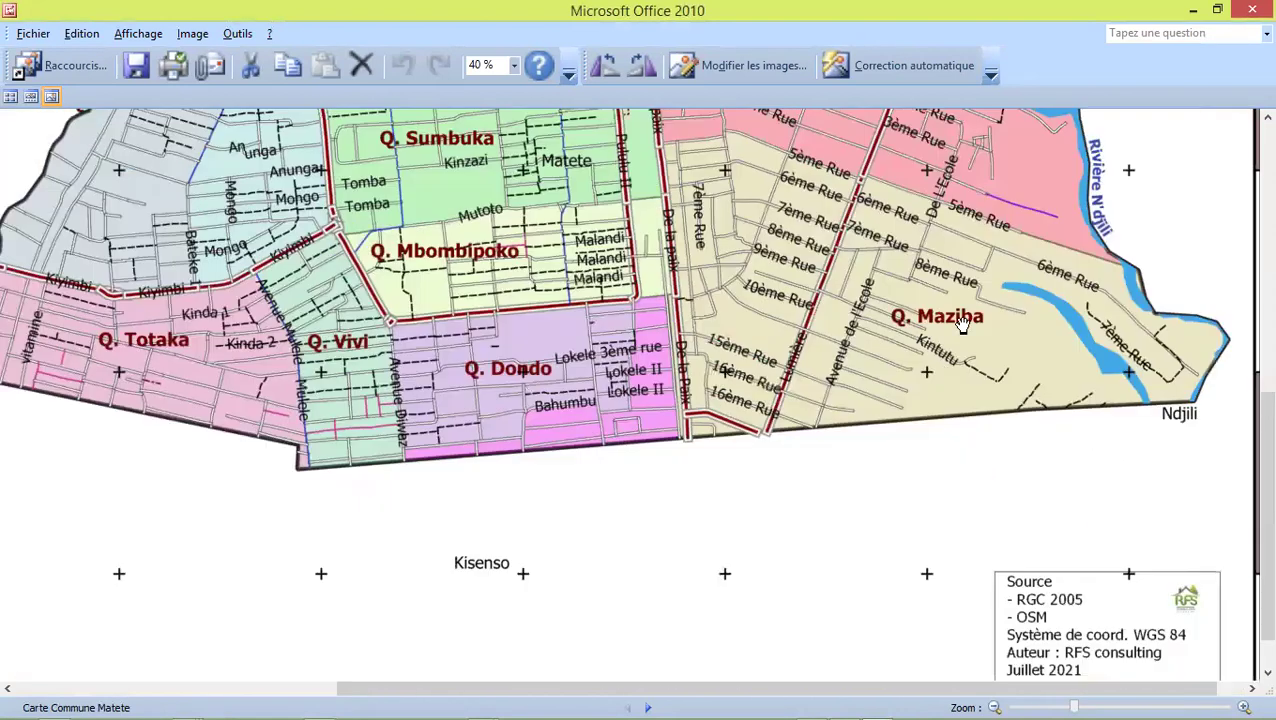
scroll(918, 293, down, 2)
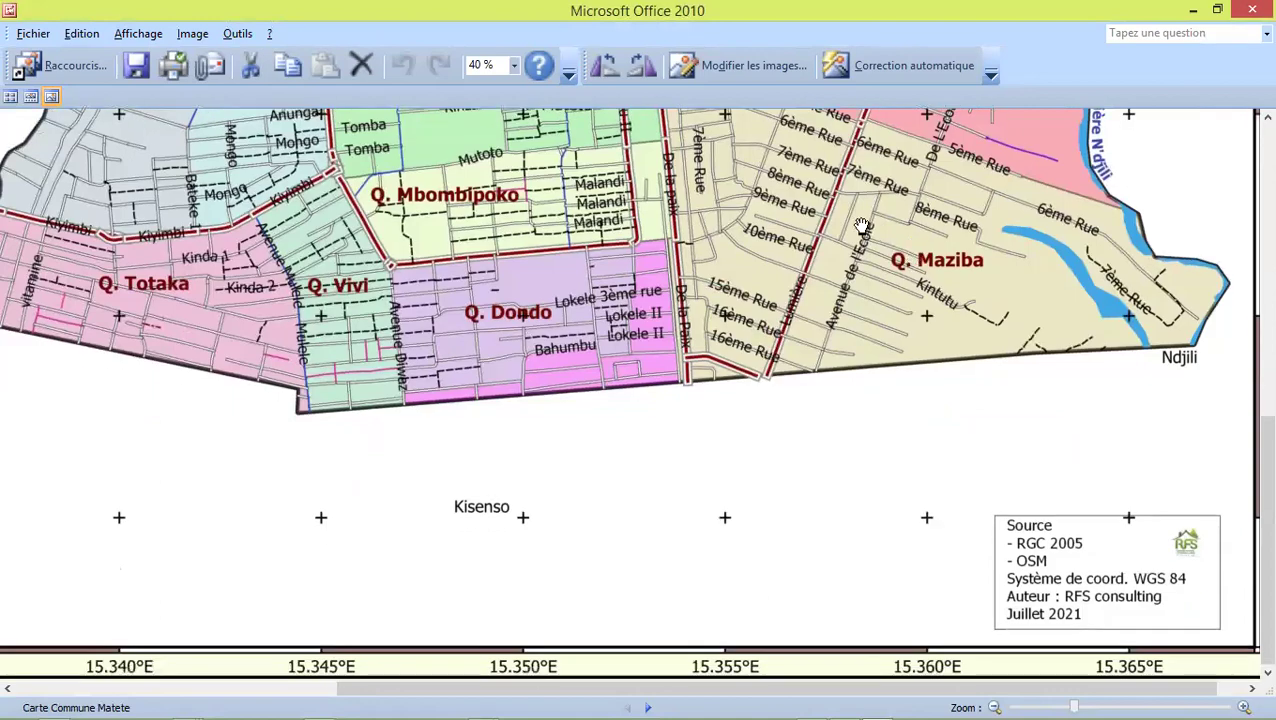
click(1251, 10)
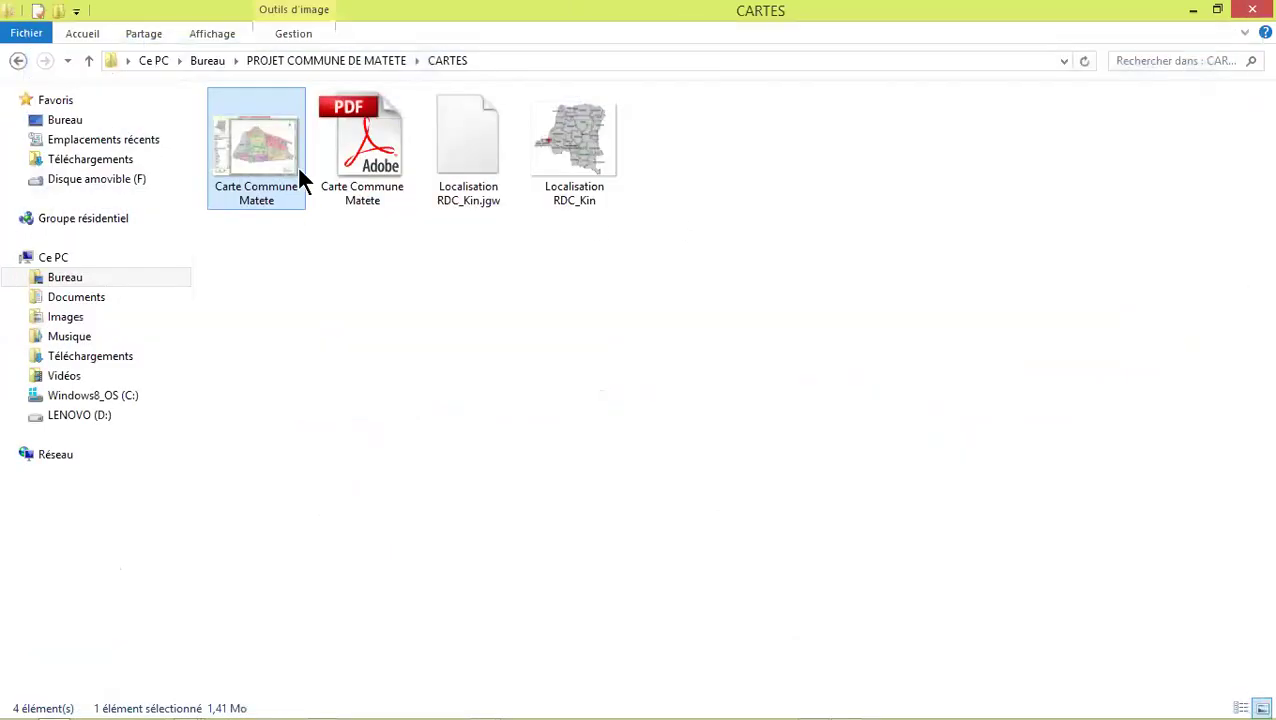
Open the exported Carte Commune Matete PDF, check its sharpness at up to 600% magnification, and close it along with the folder window
double_click(368, 140)
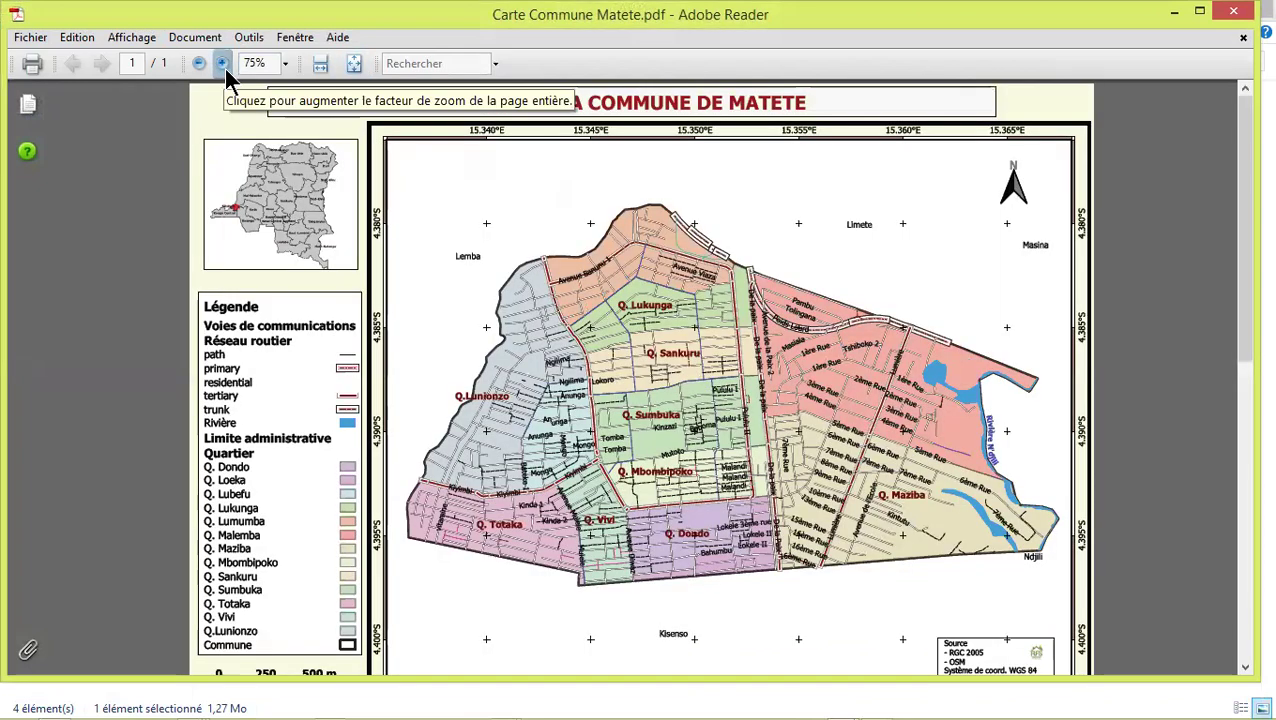
click(223, 64)
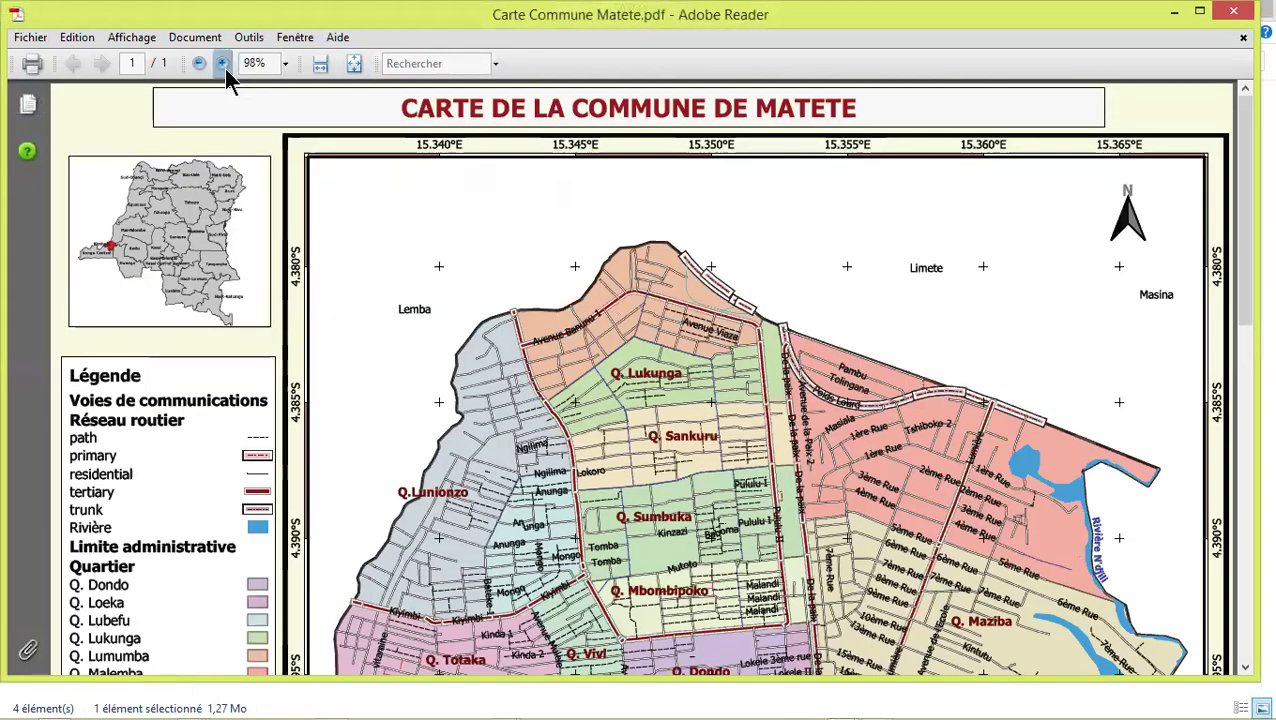
click(223, 64)
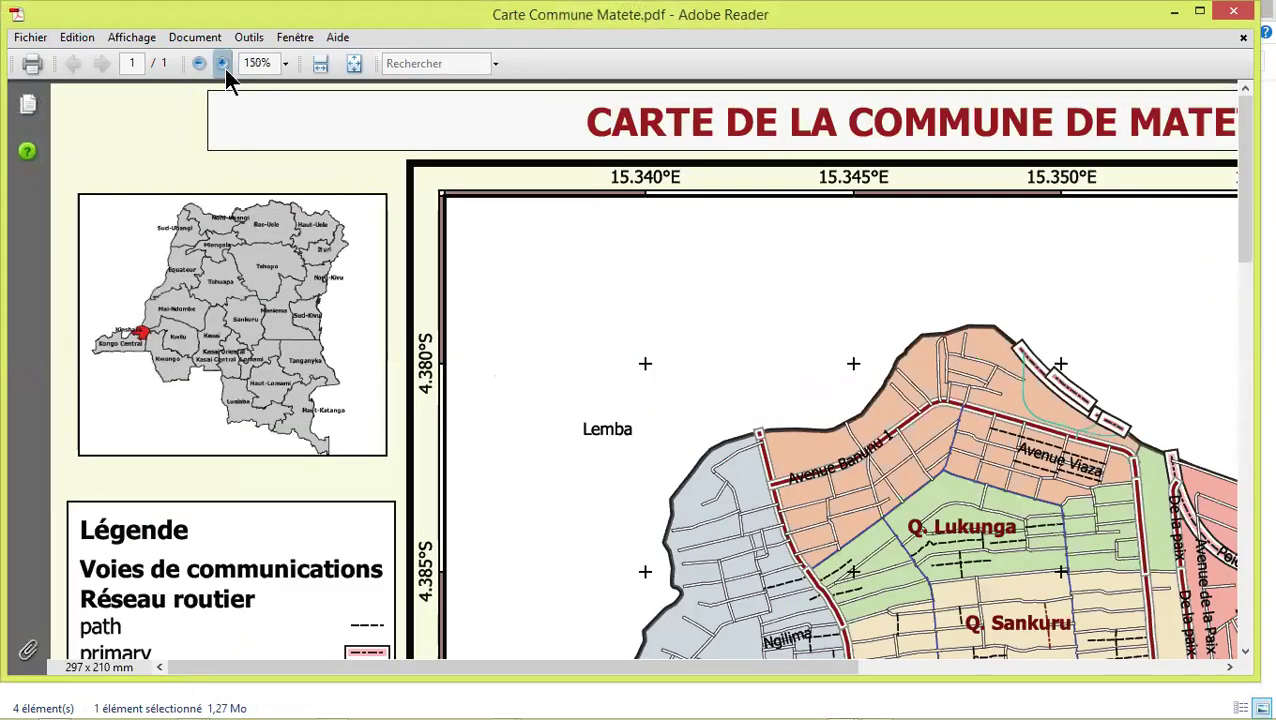
click(224, 68)
click(224, 68)
click(224, 68)
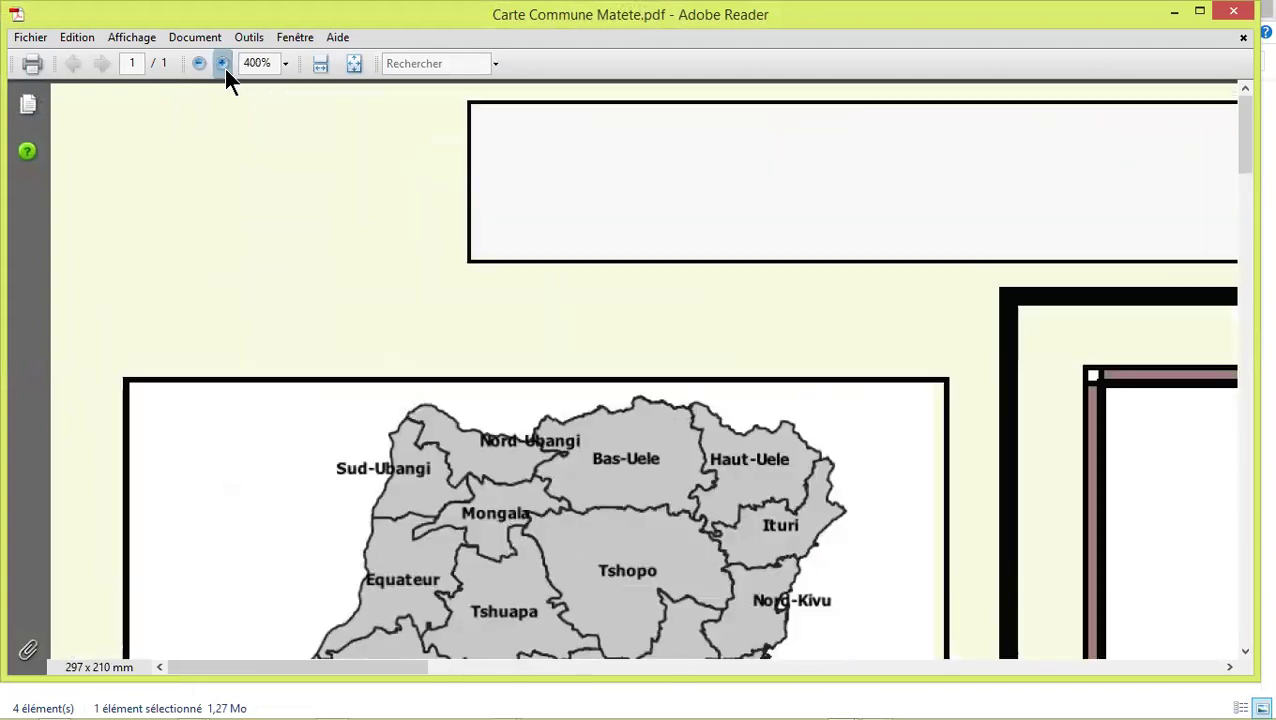
click(224, 68)
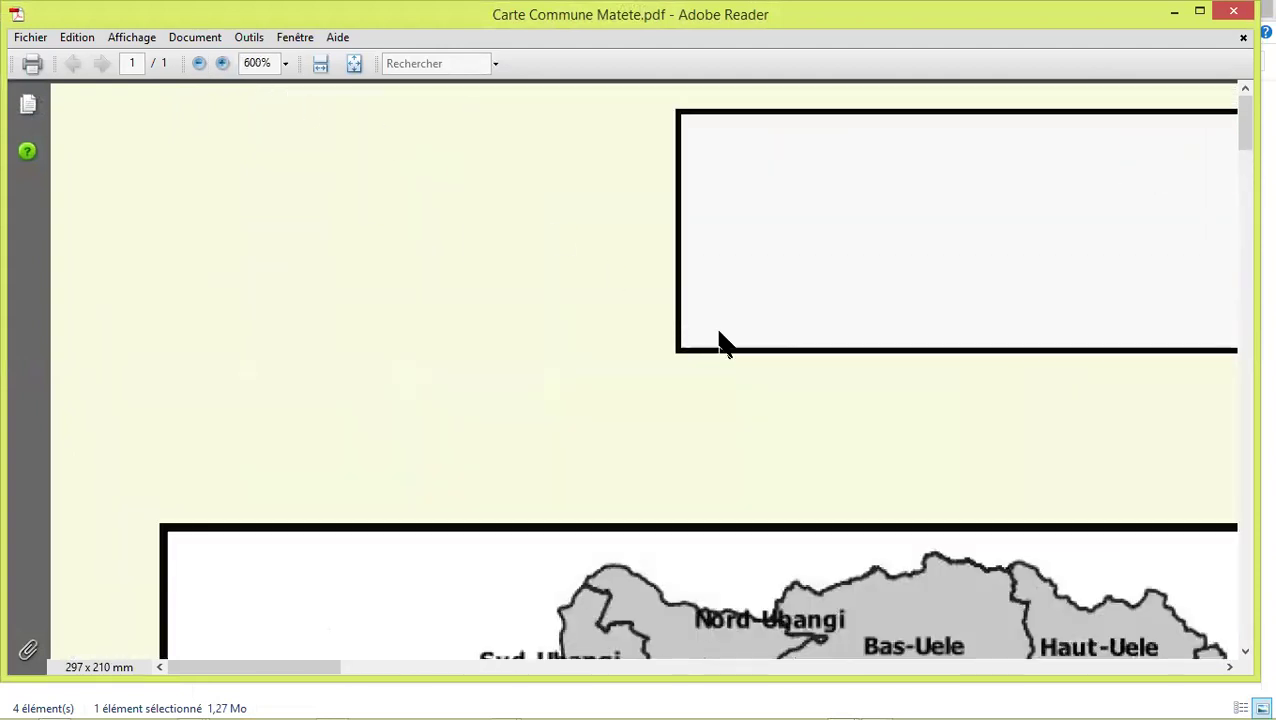
drag(782, 519, 708, 428)
click(1244, 14)
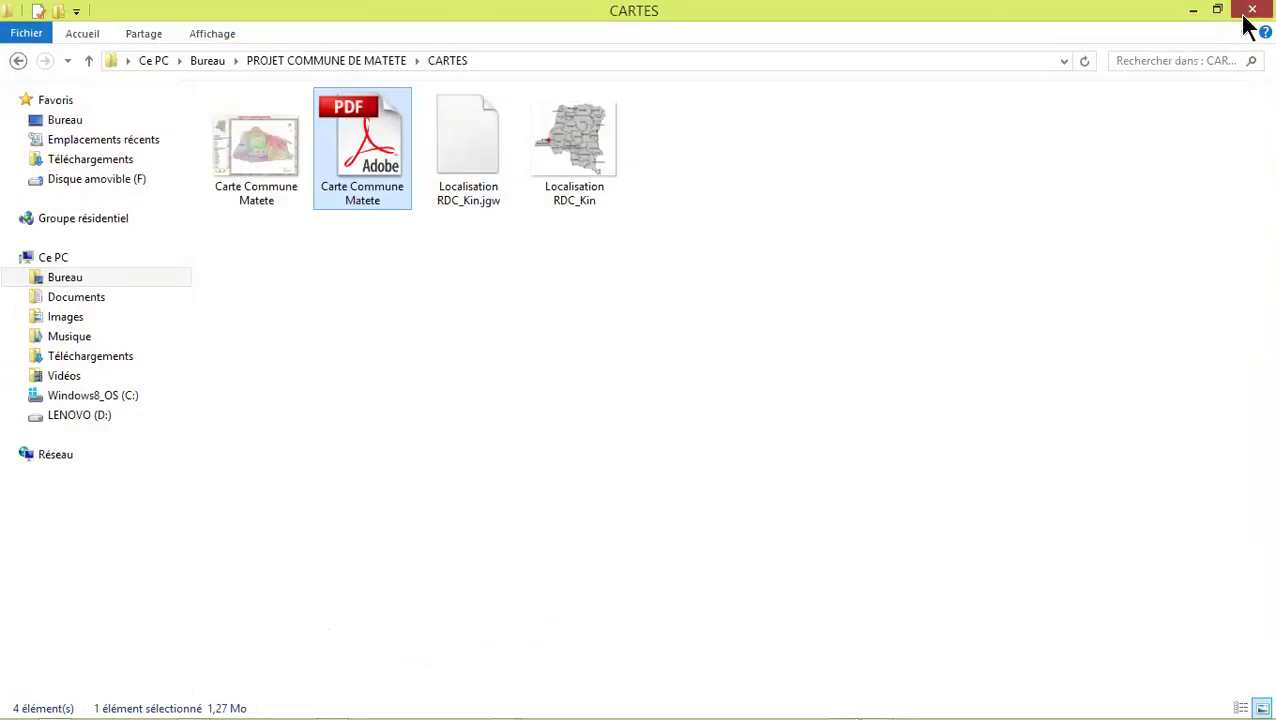
click(1245, 17)
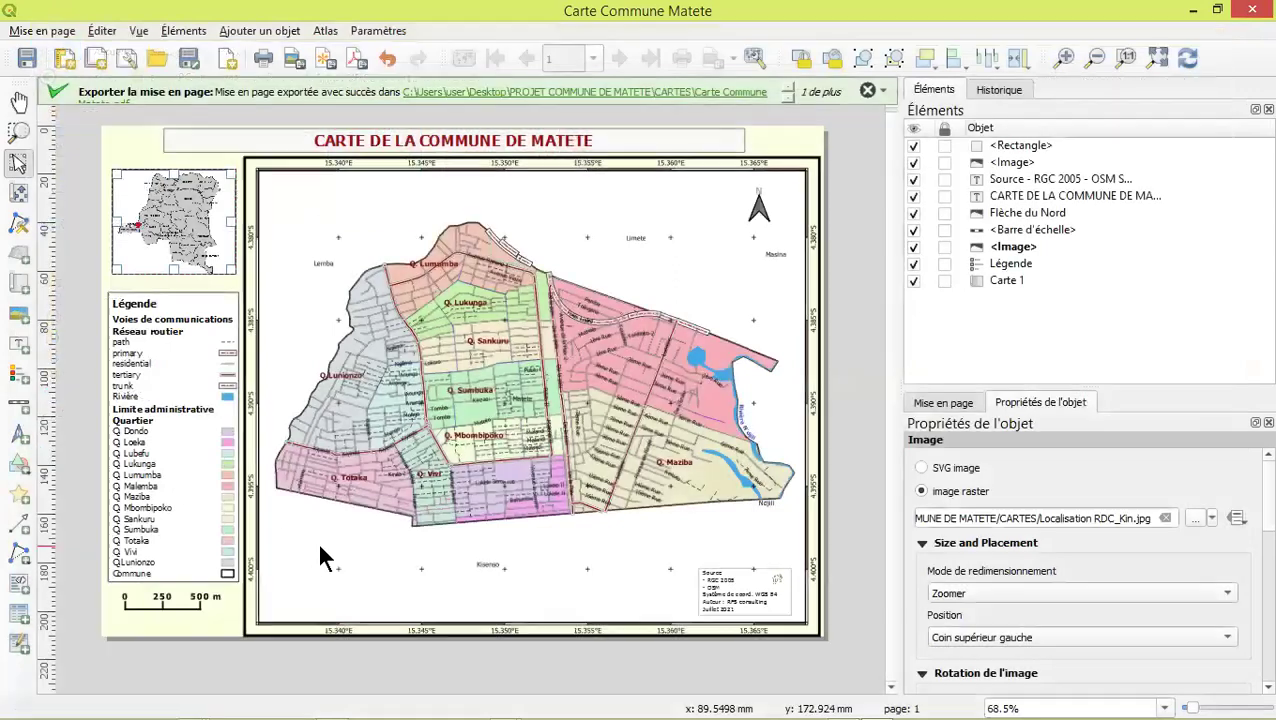